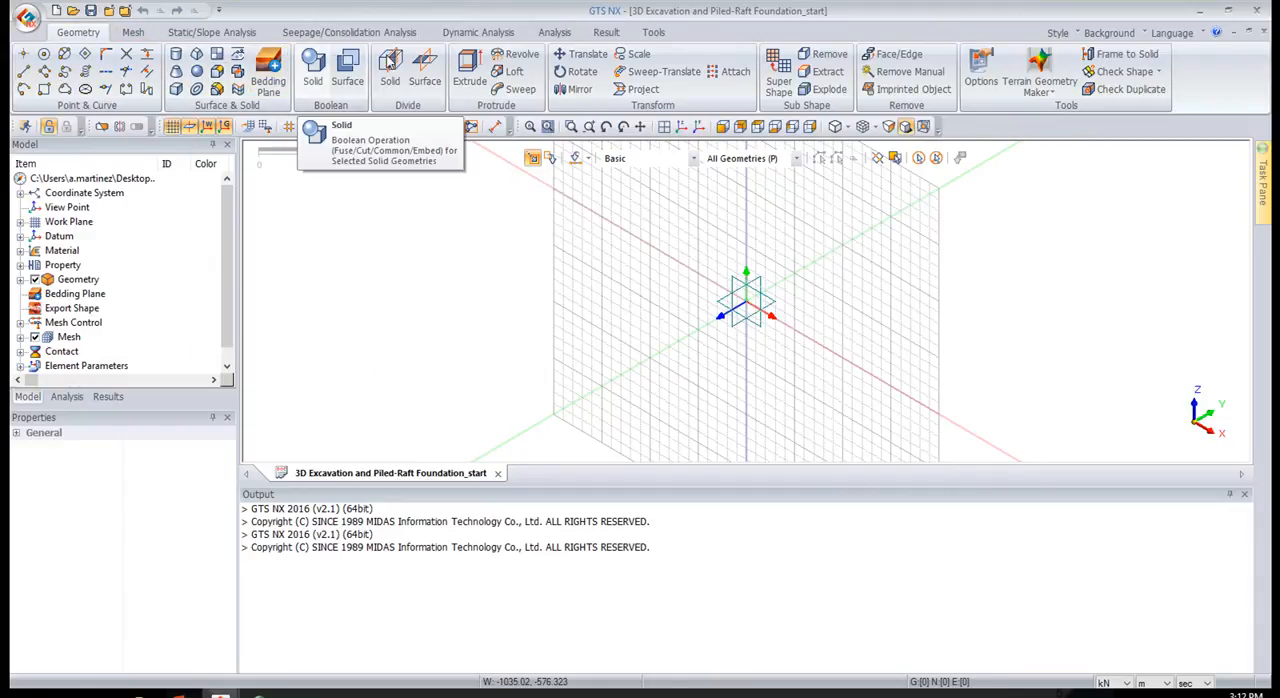
Open the definition of the Sand material from the project's material list
click(140, 33)
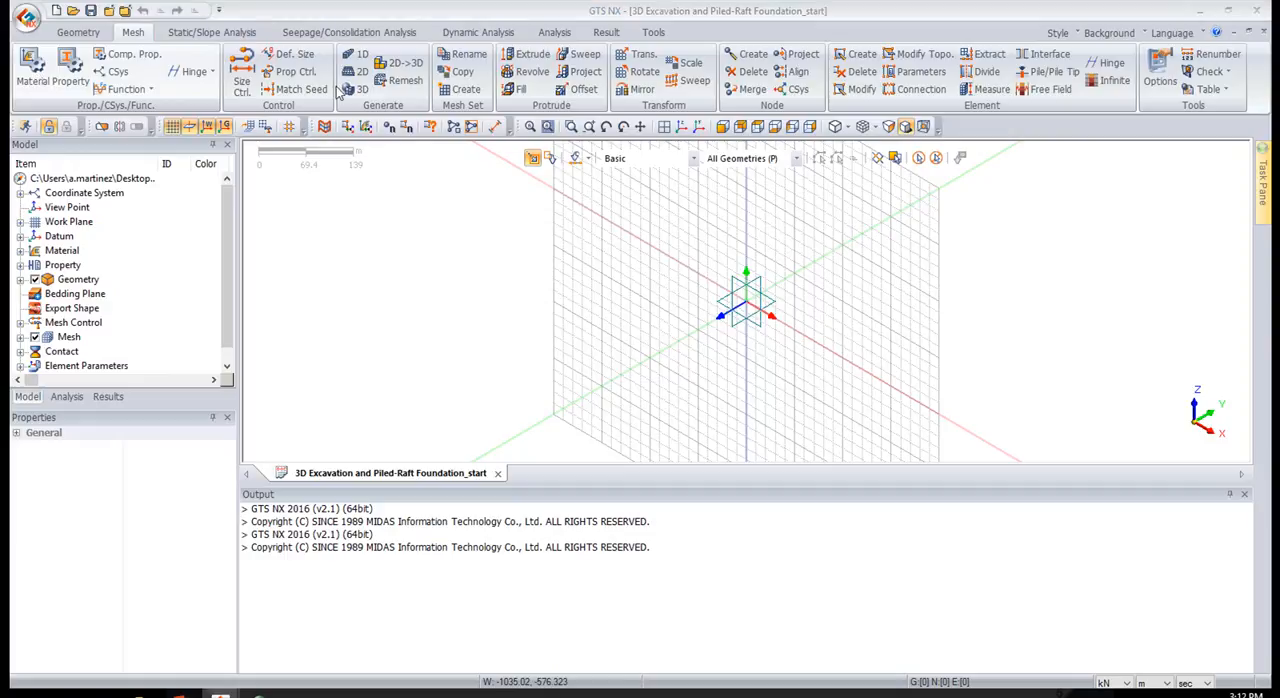
drag(966, 190, 556, 174)
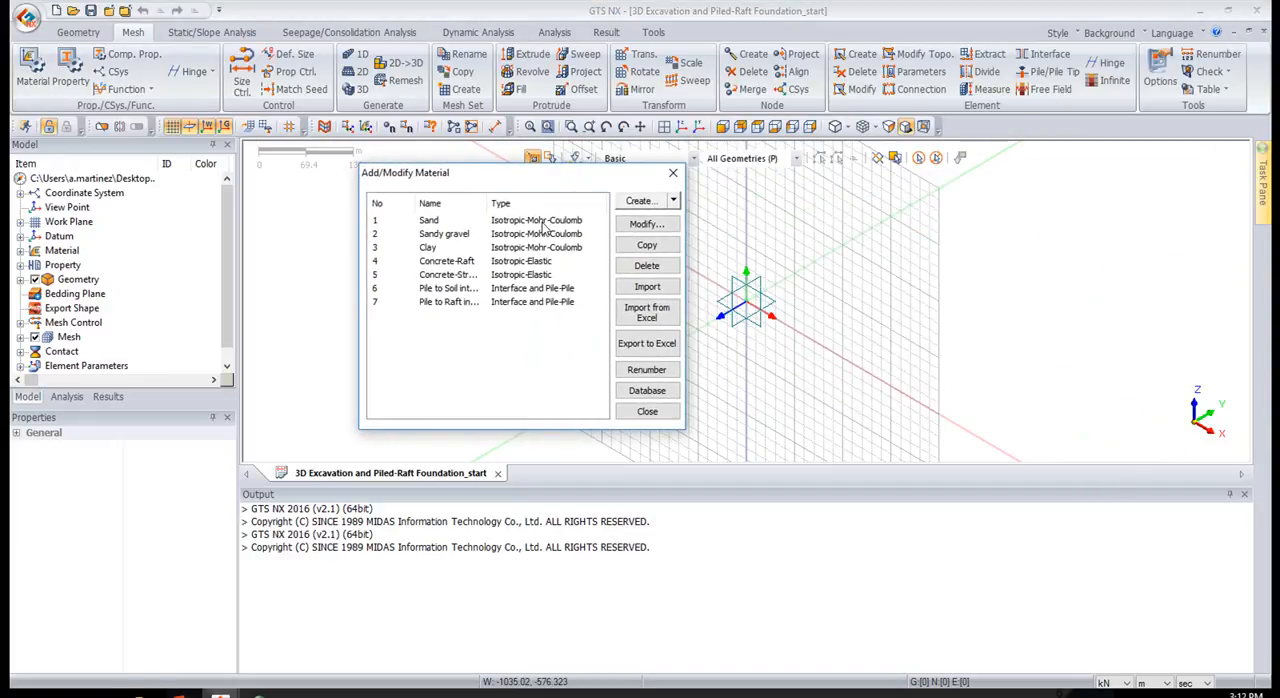
click(556, 221)
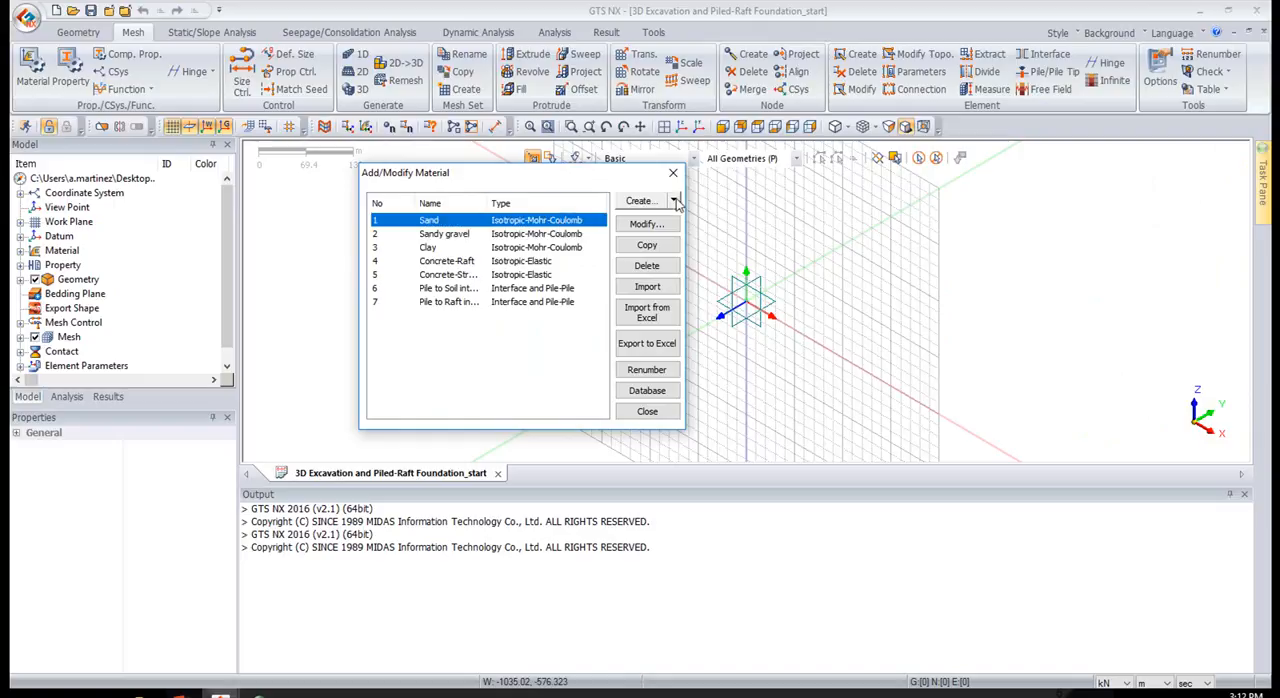
click(673, 201)
click(632, 173)
click(540, 223)
click(632, 226)
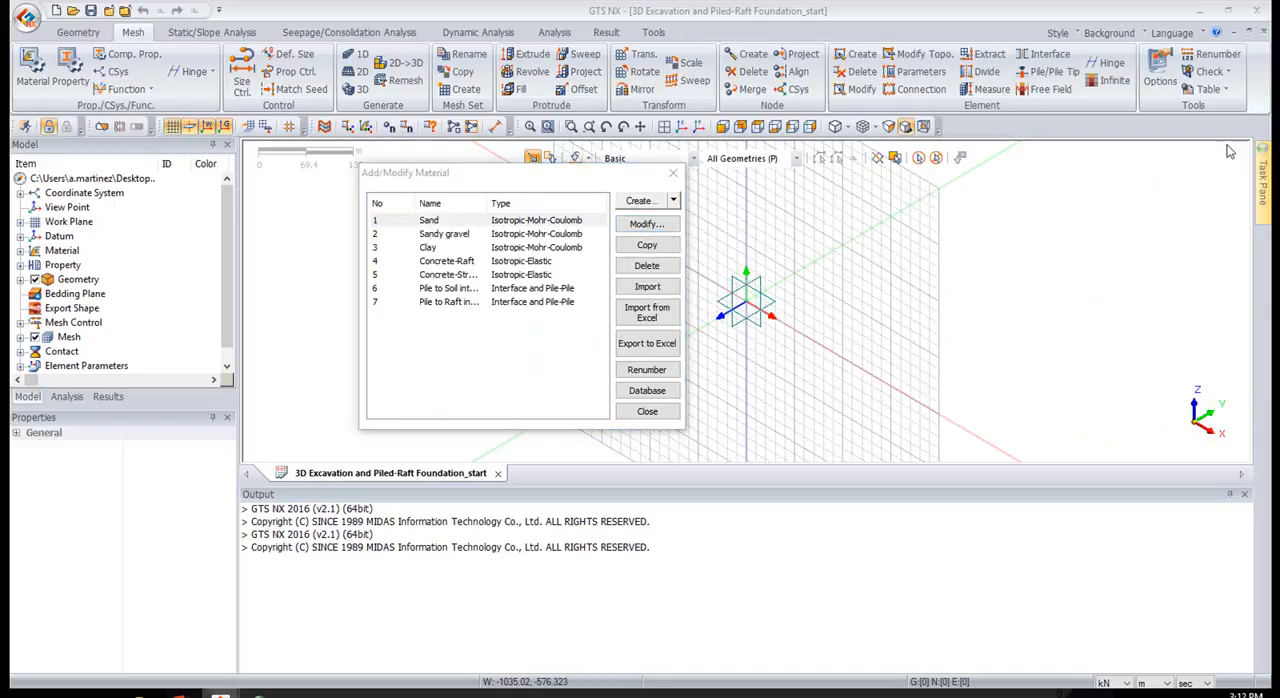
drag(762, 50, 786, 48)
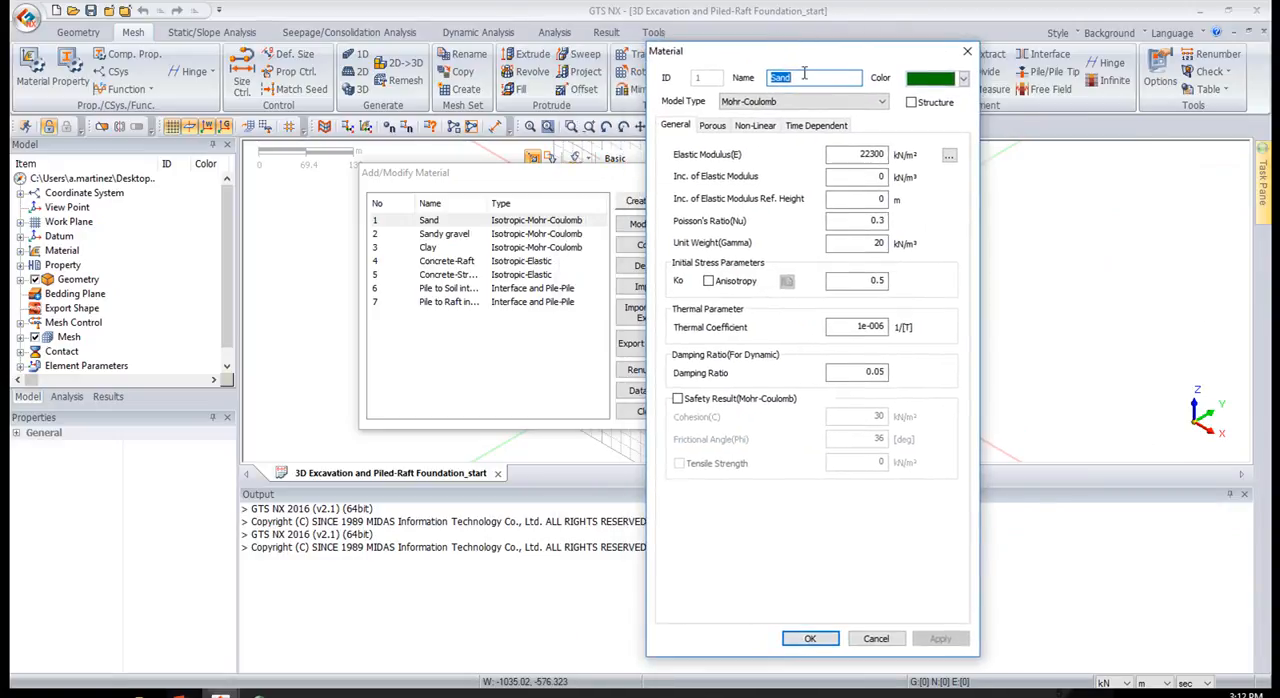
Examine the constitutive model types available for the Sand material, and close the material definitions without changes
click(803, 106)
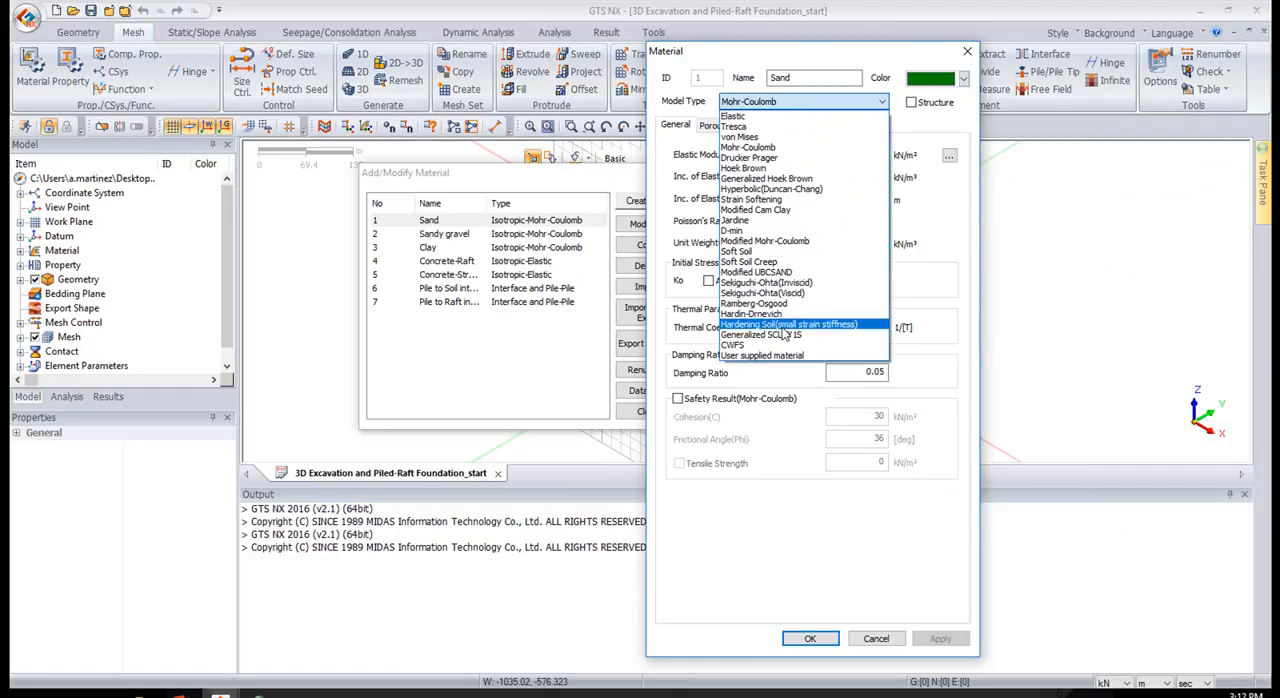
click(868, 104)
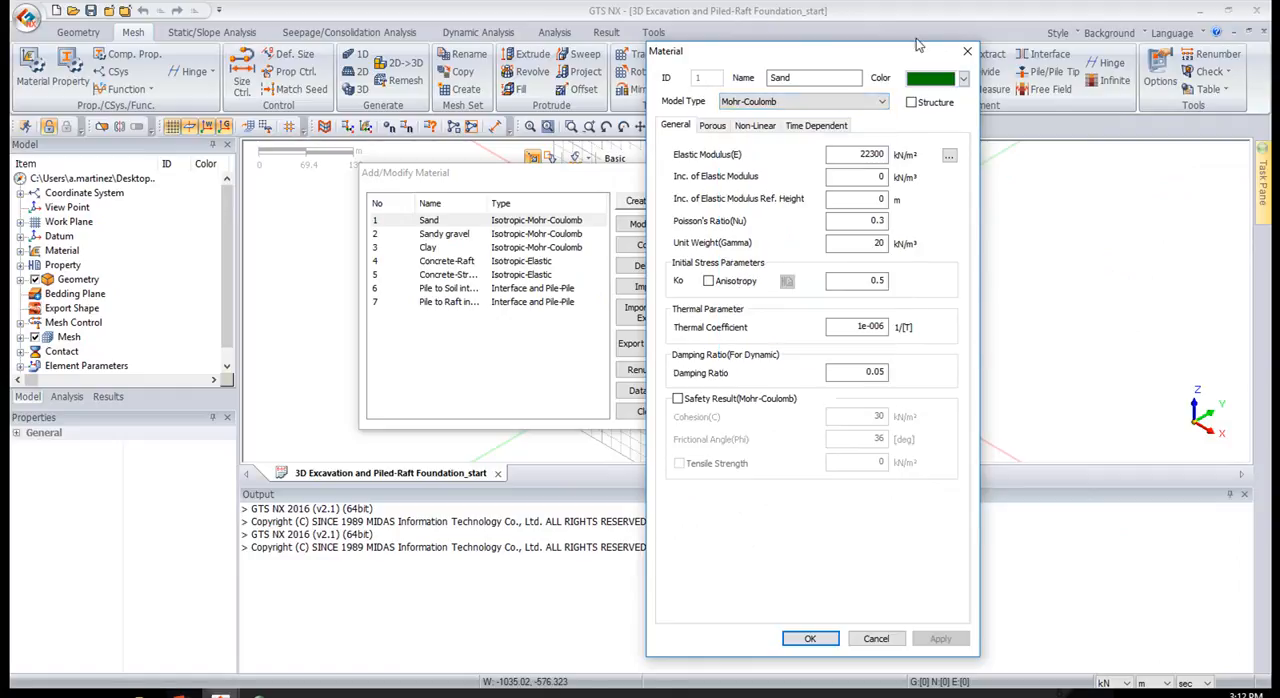
click(967, 51)
click(673, 174)
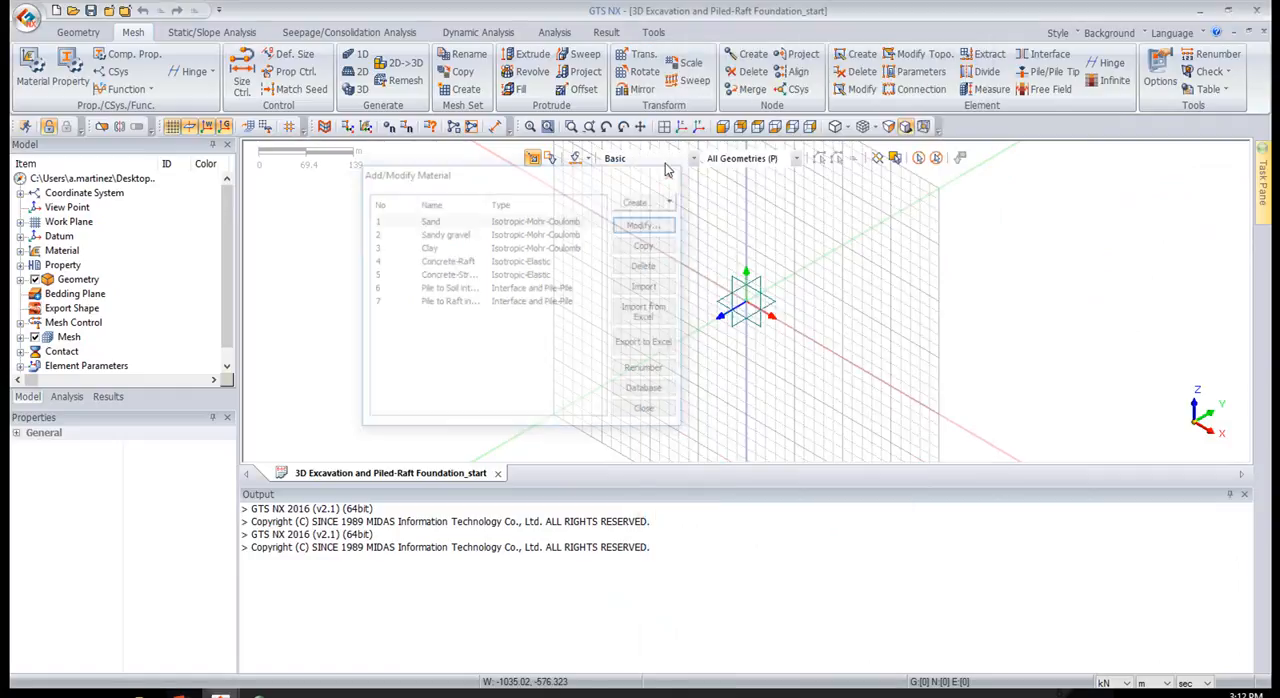
Look through the Wall and Pile entries in the property list and open the Pile beam property
click(65, 75)
drag(834, 112, 596, 151)
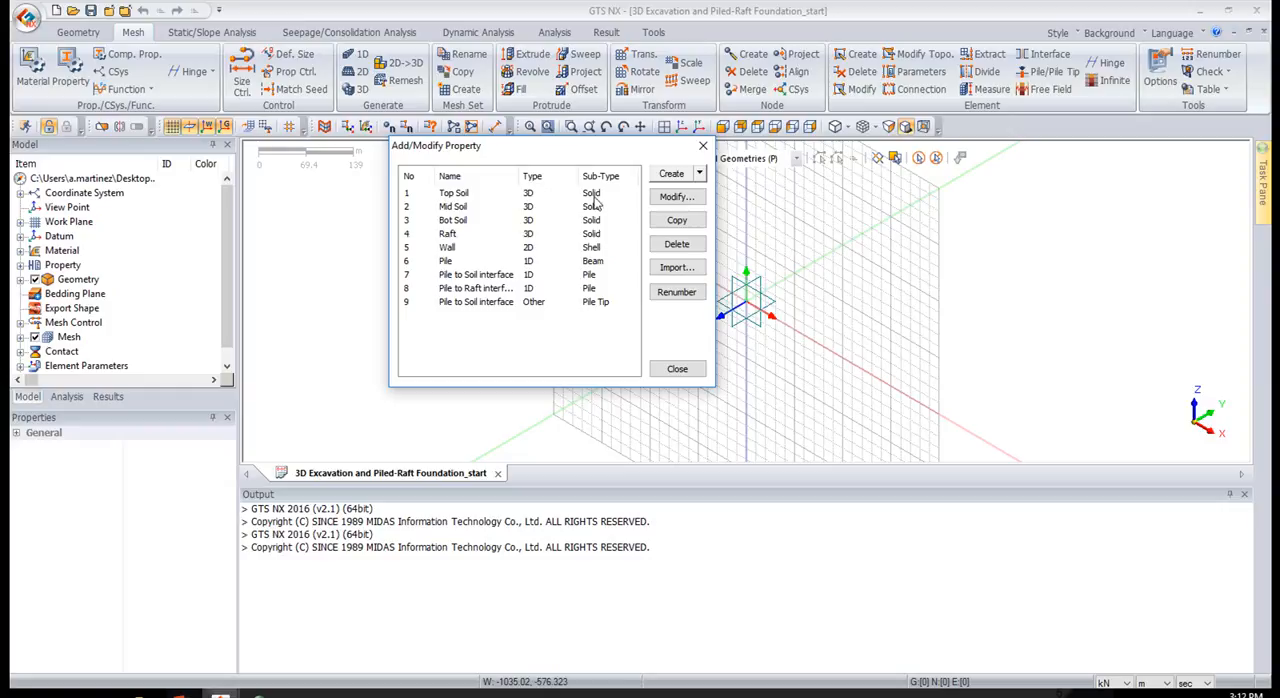
click(460, 252)
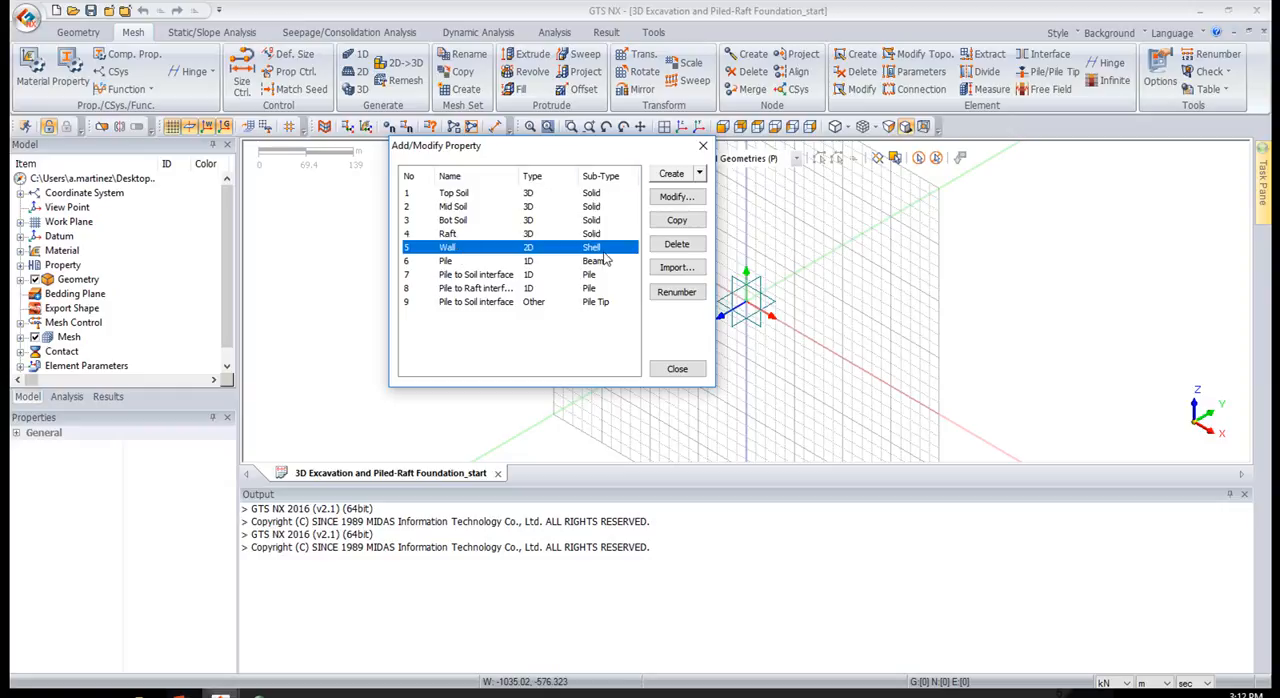
click(531, 262)
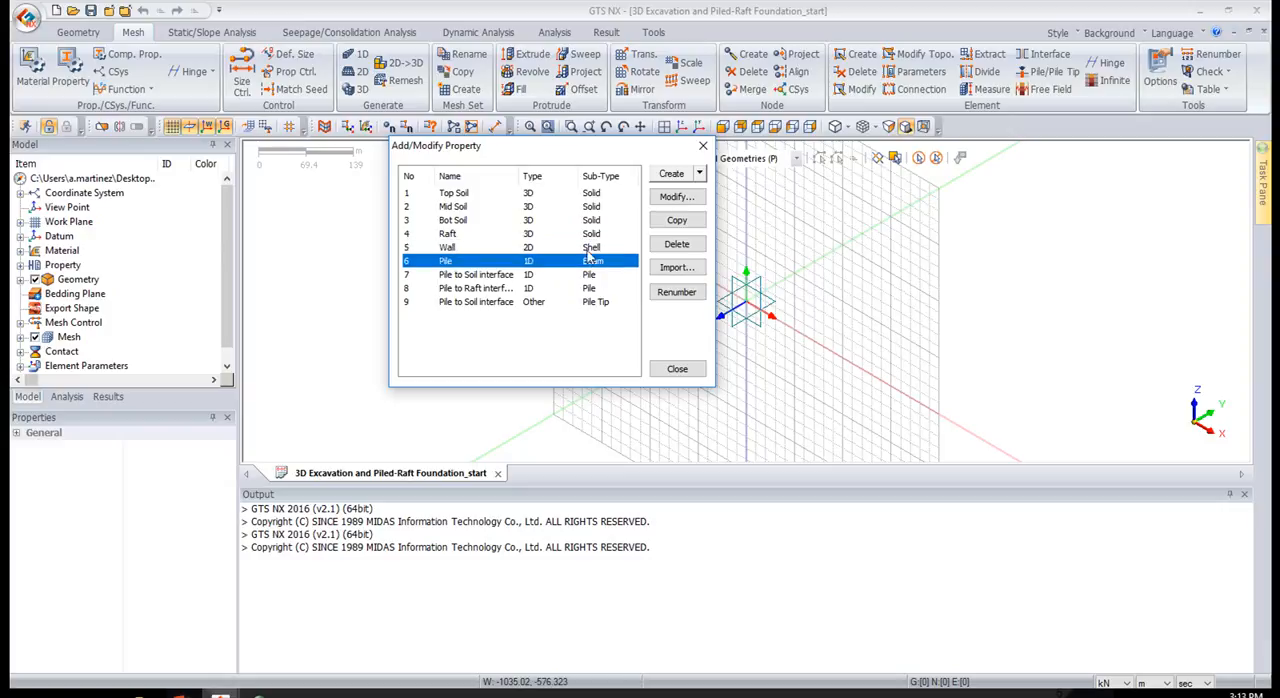
click(670, 197)
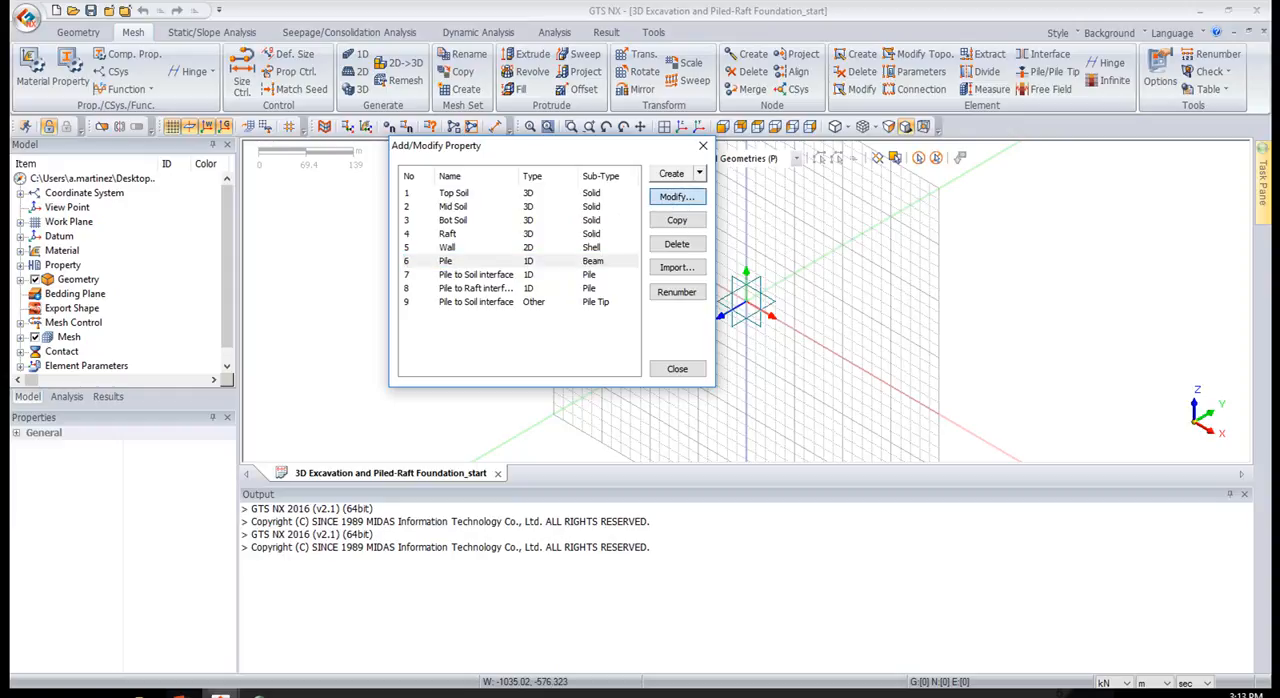
drag(926, 129, 886, 53)
Try an H-Section from the AISC-ASTM(SI) standard, size S200X27.4, as the Pile's cross-section, and close the property dialogs
click(777, 505)
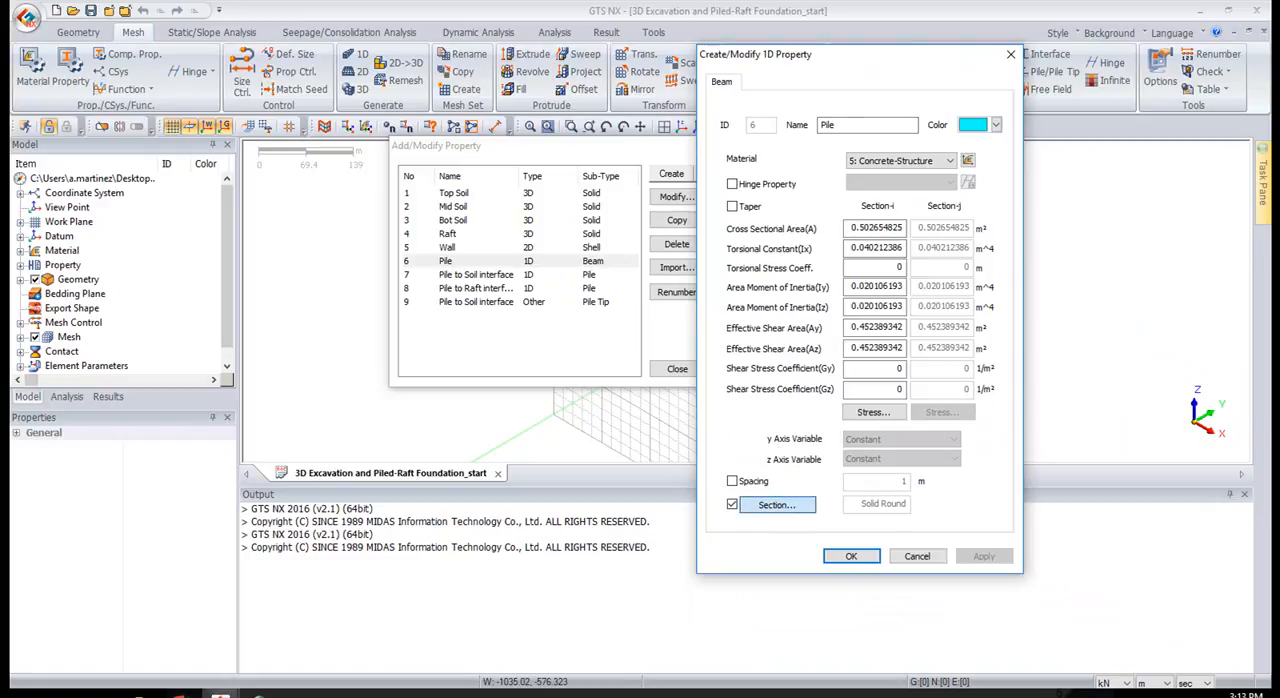
click(940, 121)
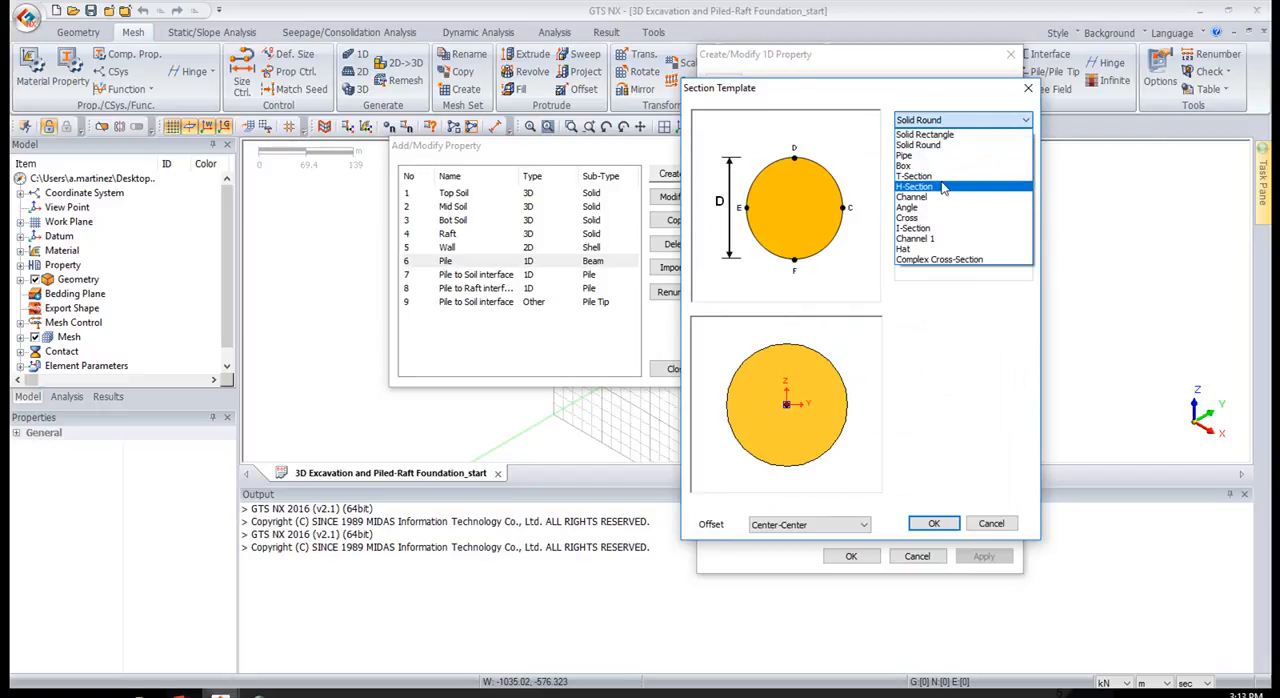
click(922, 187)
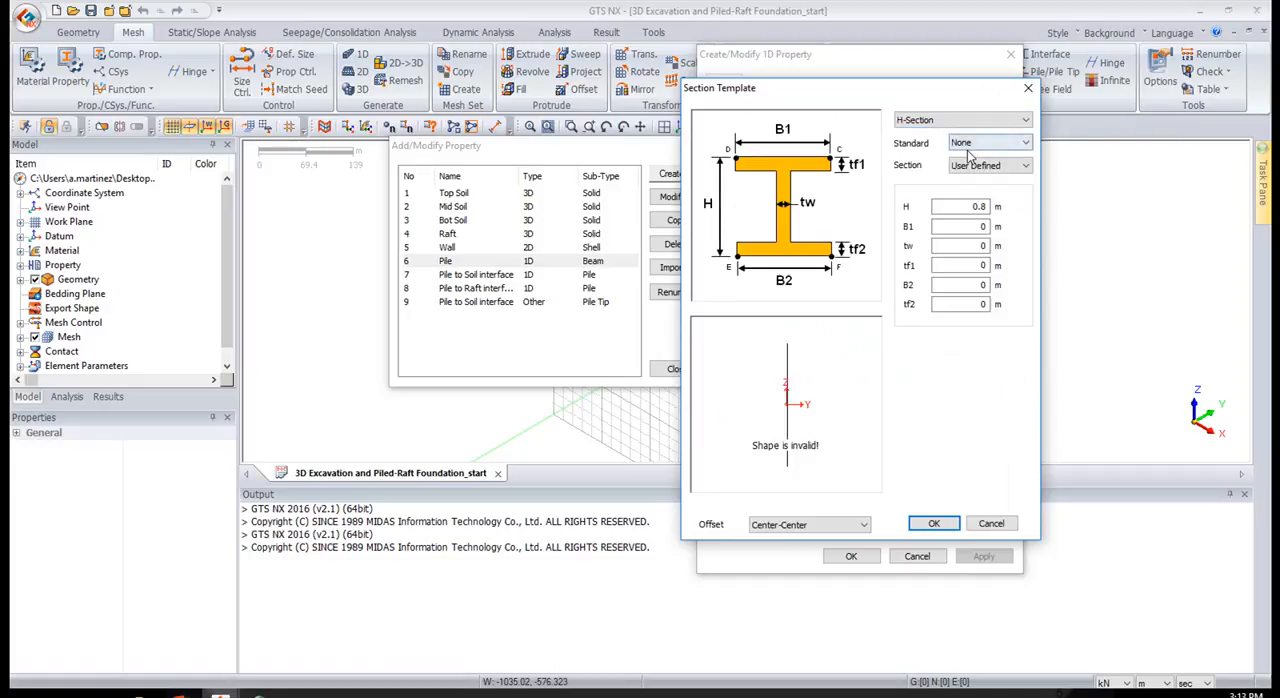
click(968, 151)
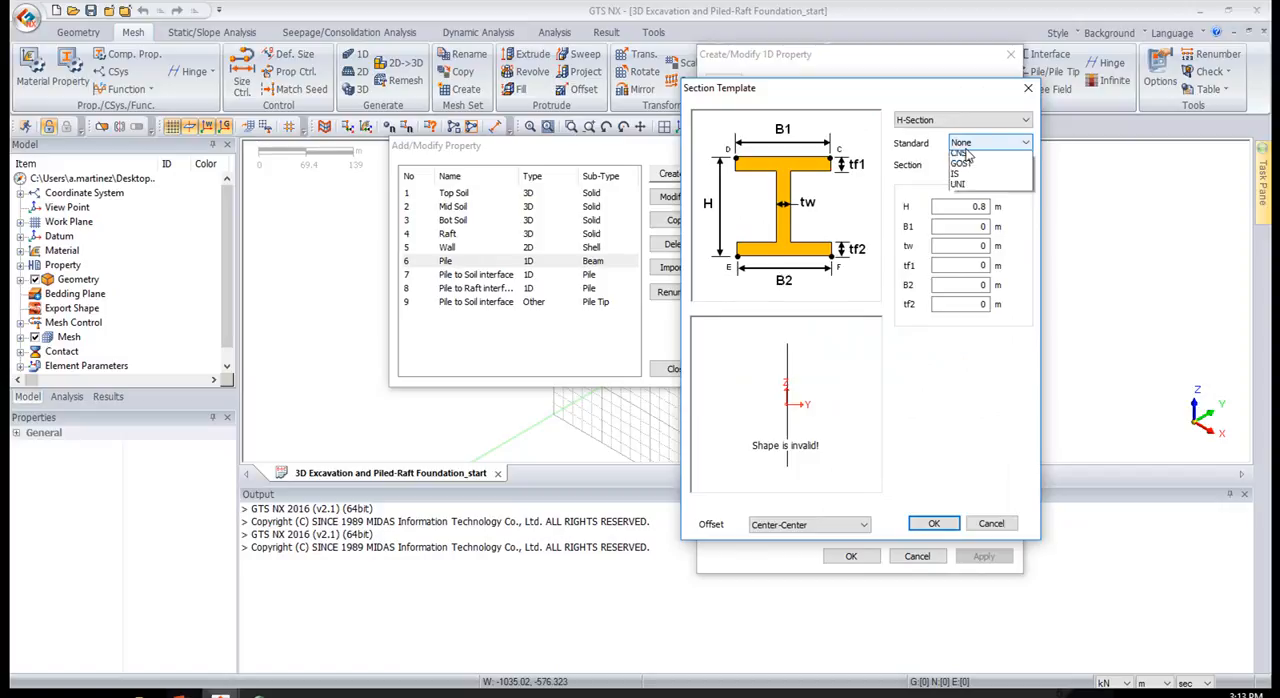
click(890, 243)
click(972, 144)
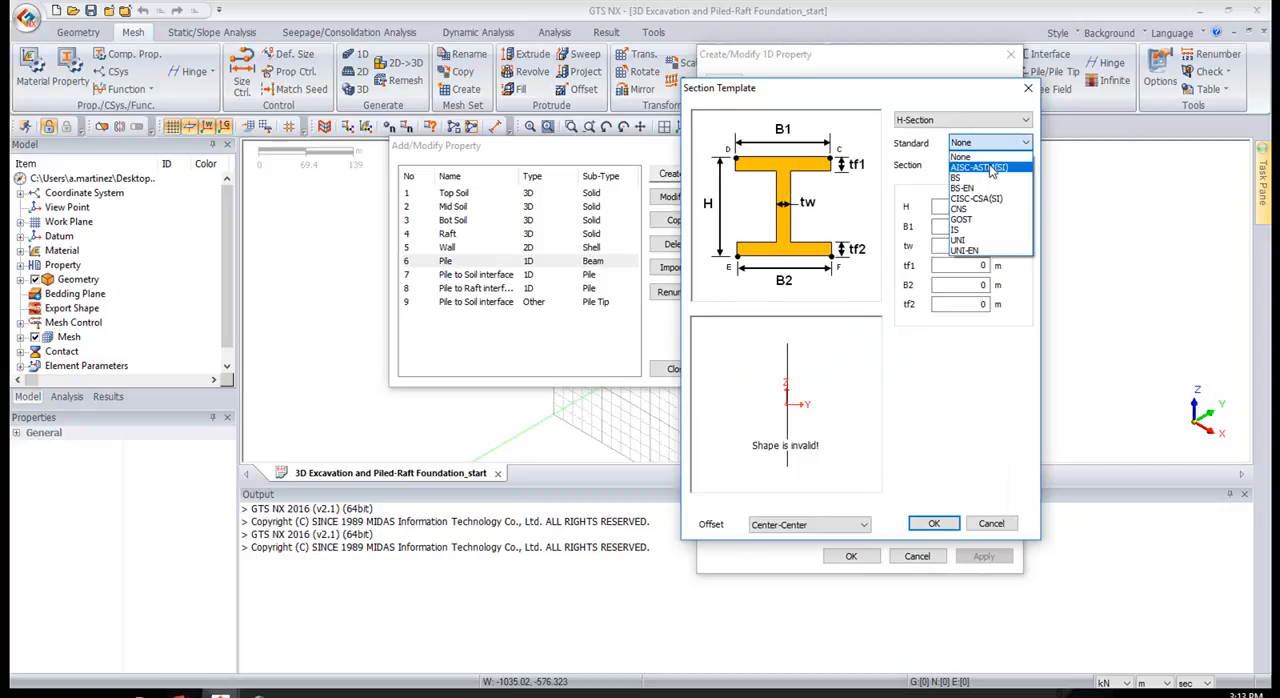
click(989, 168)
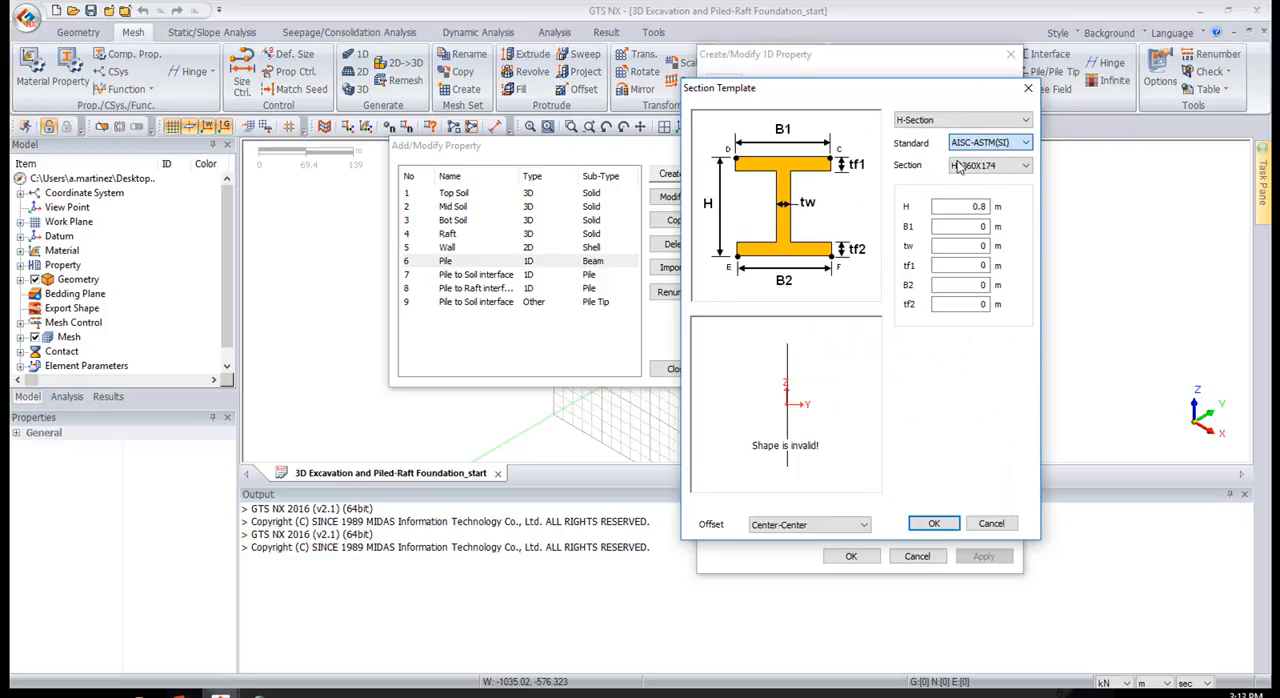
click(985, 166)
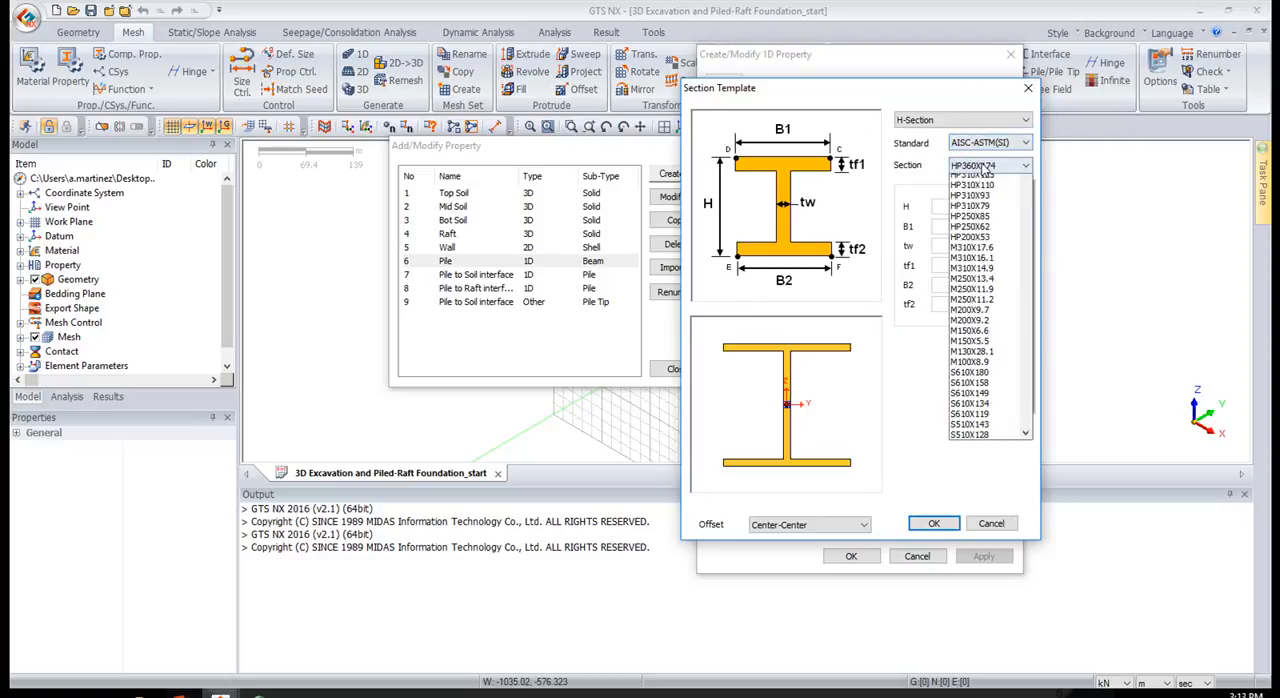
scroll(985, 260, down, 5)
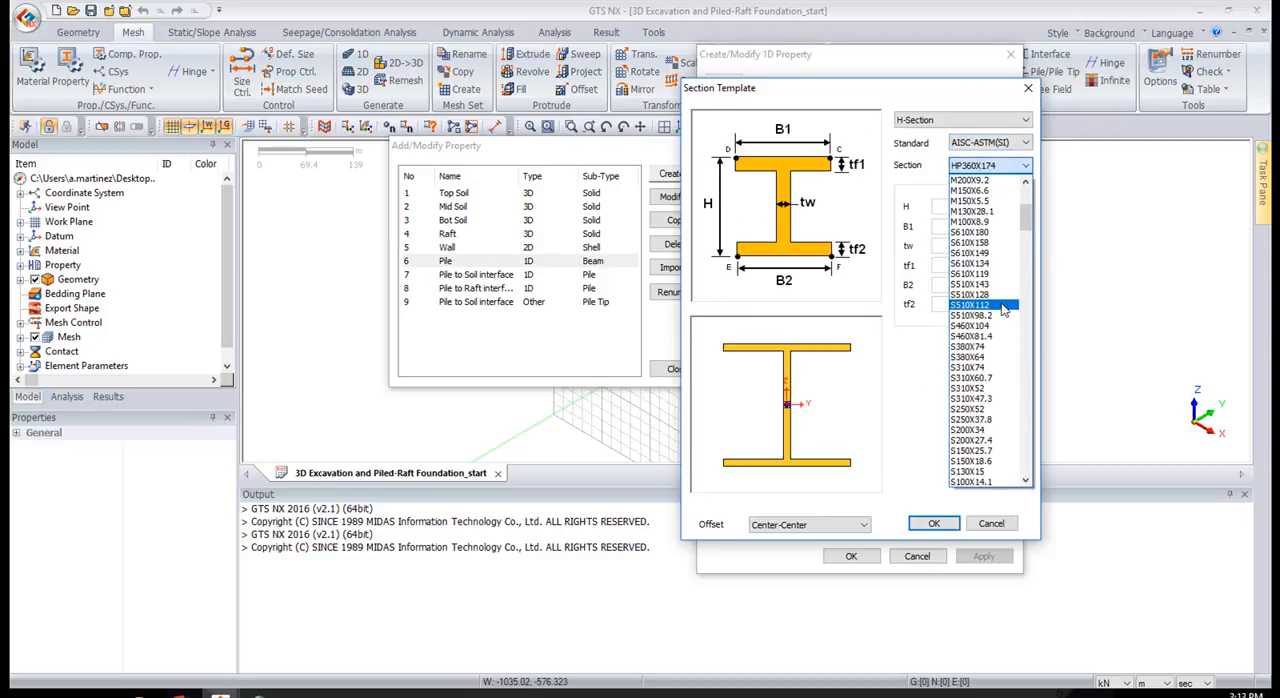
click(992, 263)
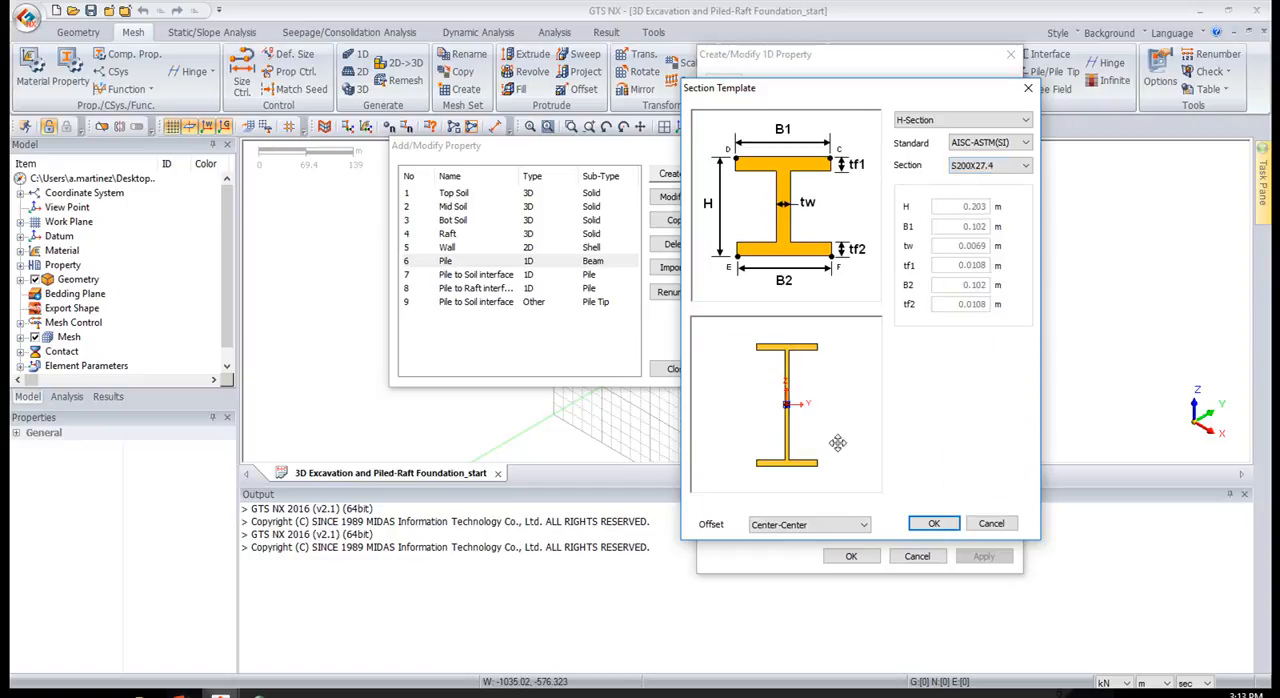
click(1027, 88)
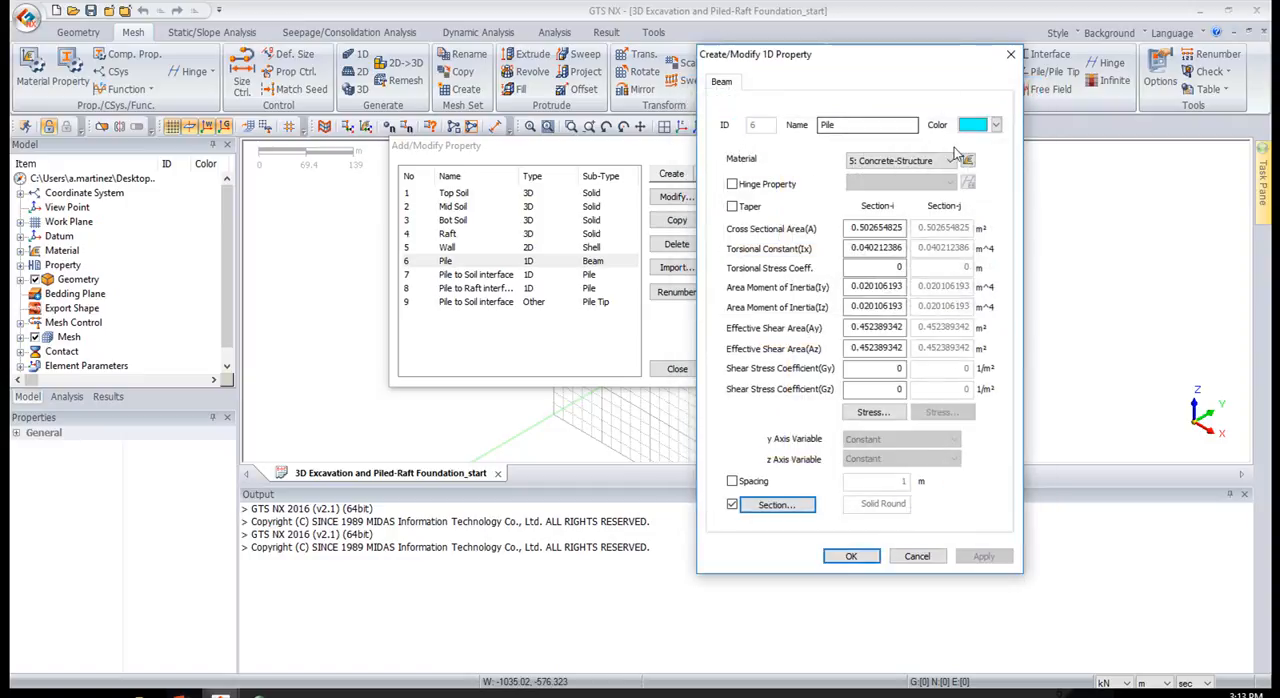
click(851, 558)
click(677, 368)
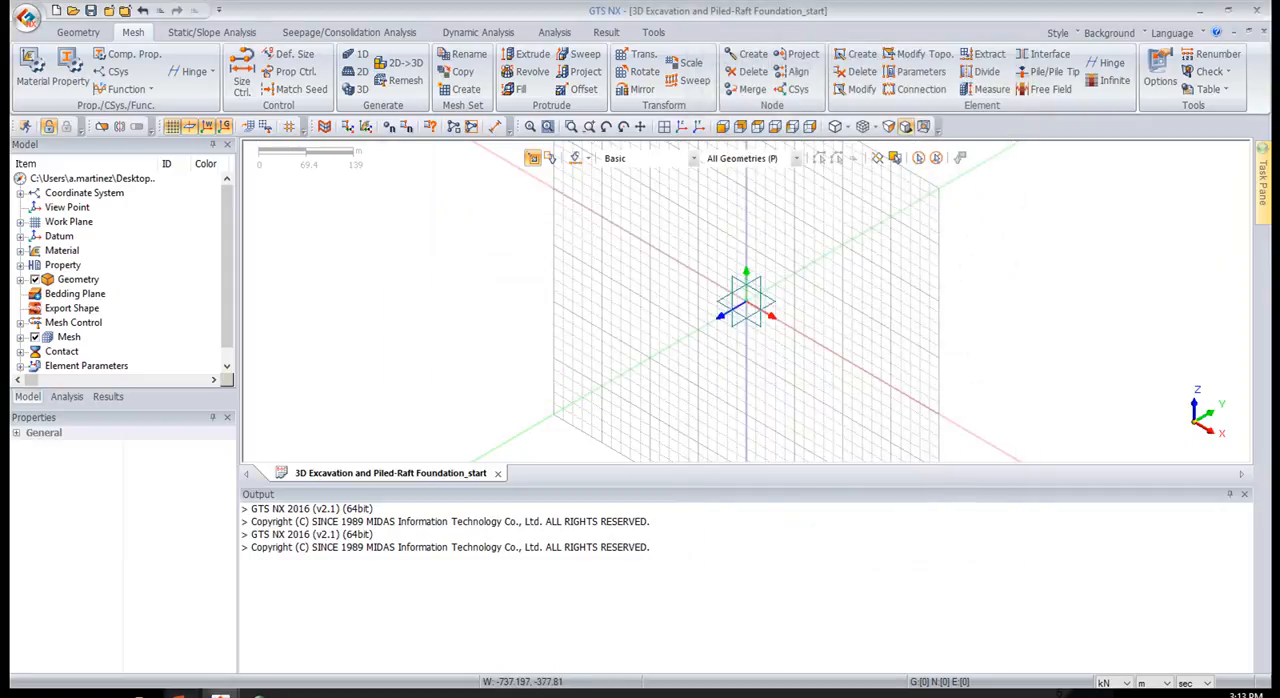
mouse_move(180, 694)
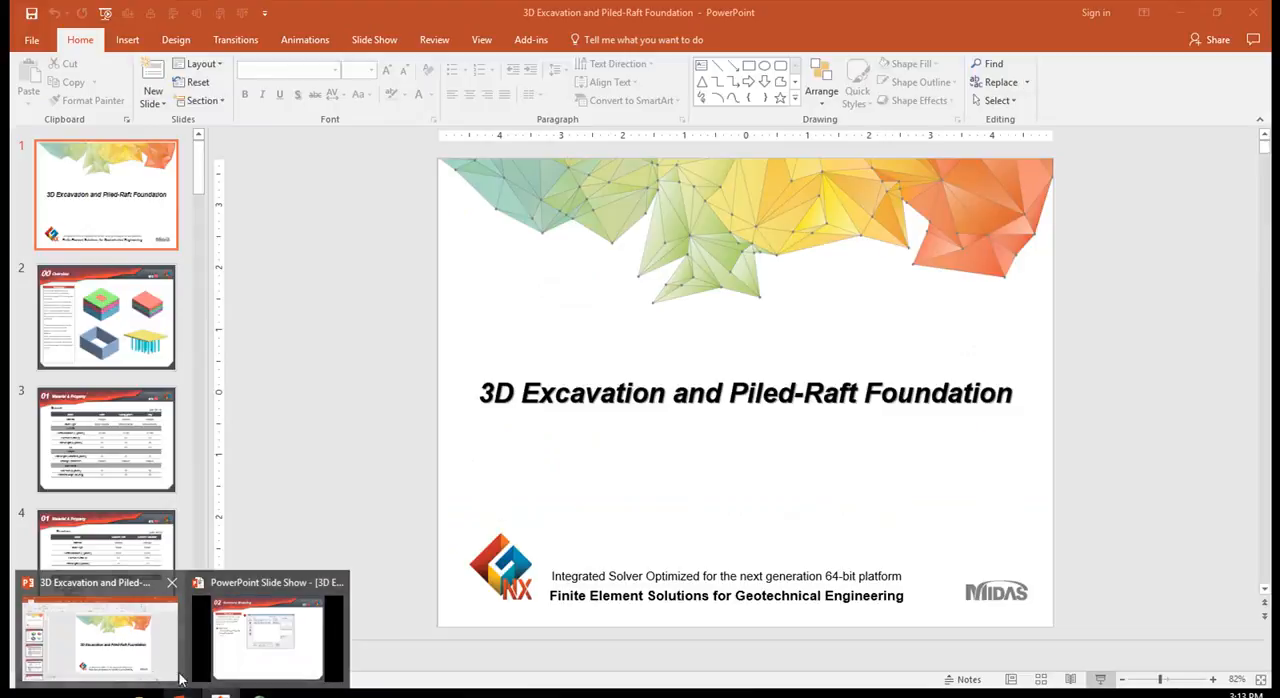
click(100, 635)
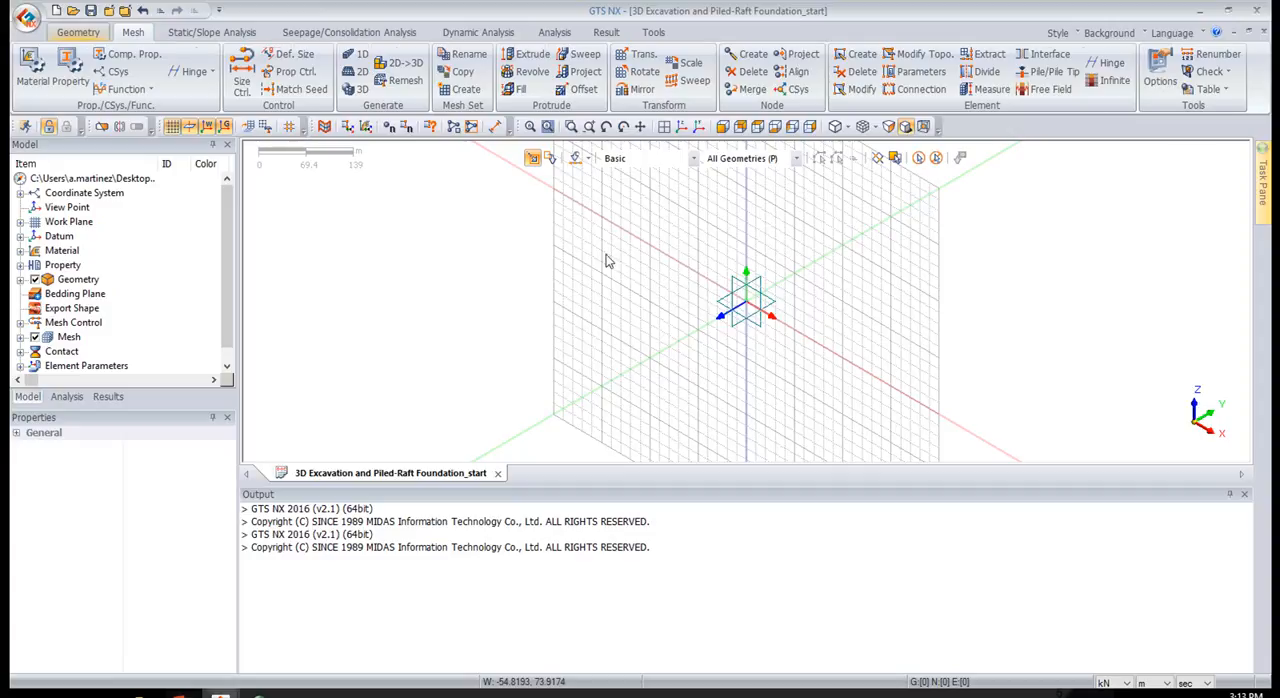
middle_drag(815, 310, 779, 320)
middle_drag(816, 233, 785, 203)
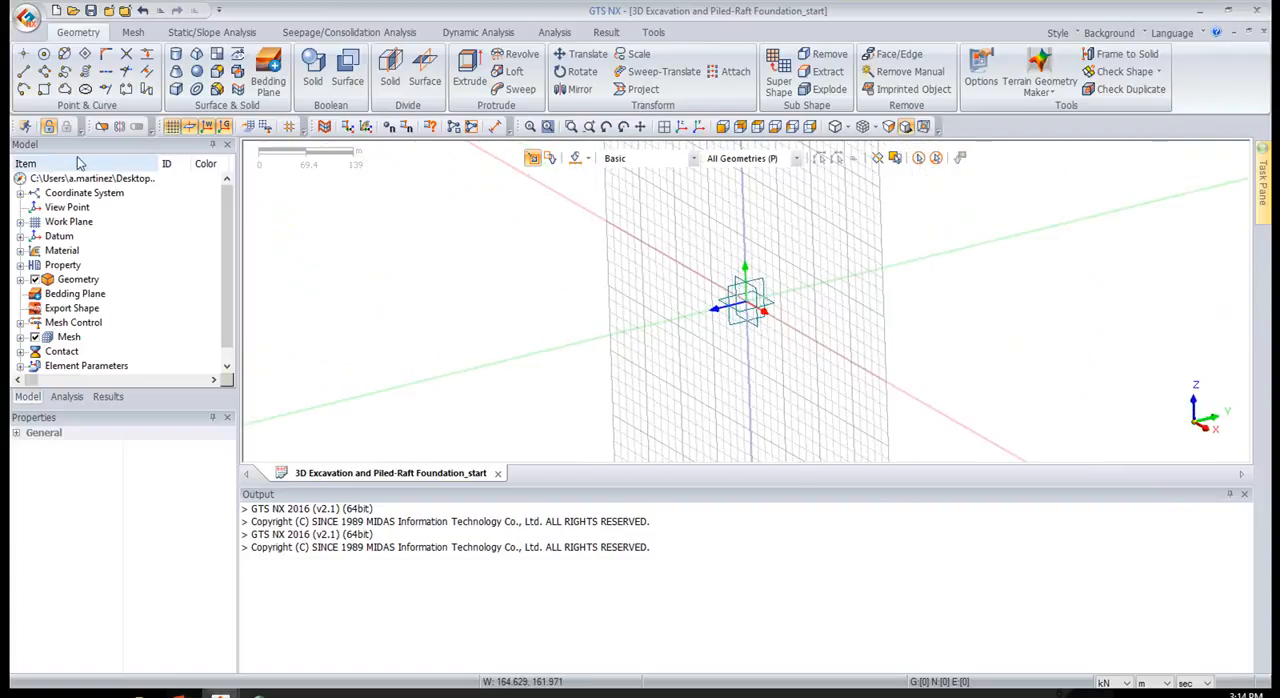
click(171, 130)
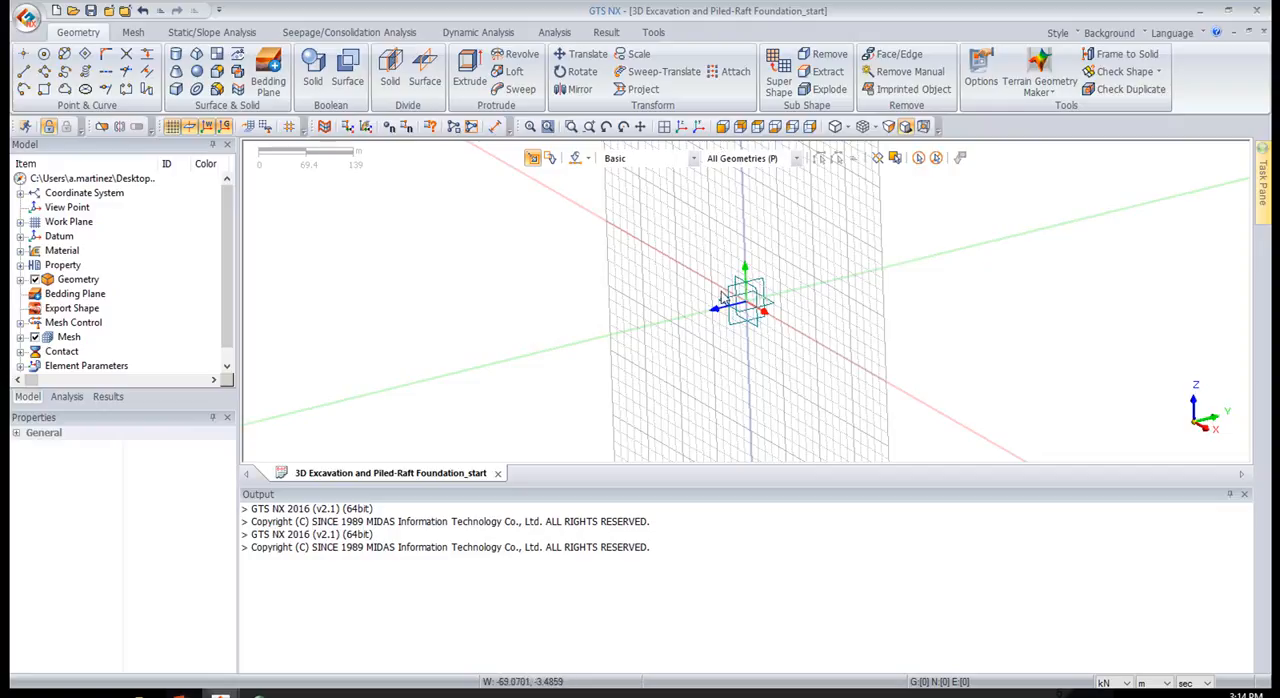
middle_drag(830, 308, 727, 235)
middle_drag(1011, 269, 1007, 255)
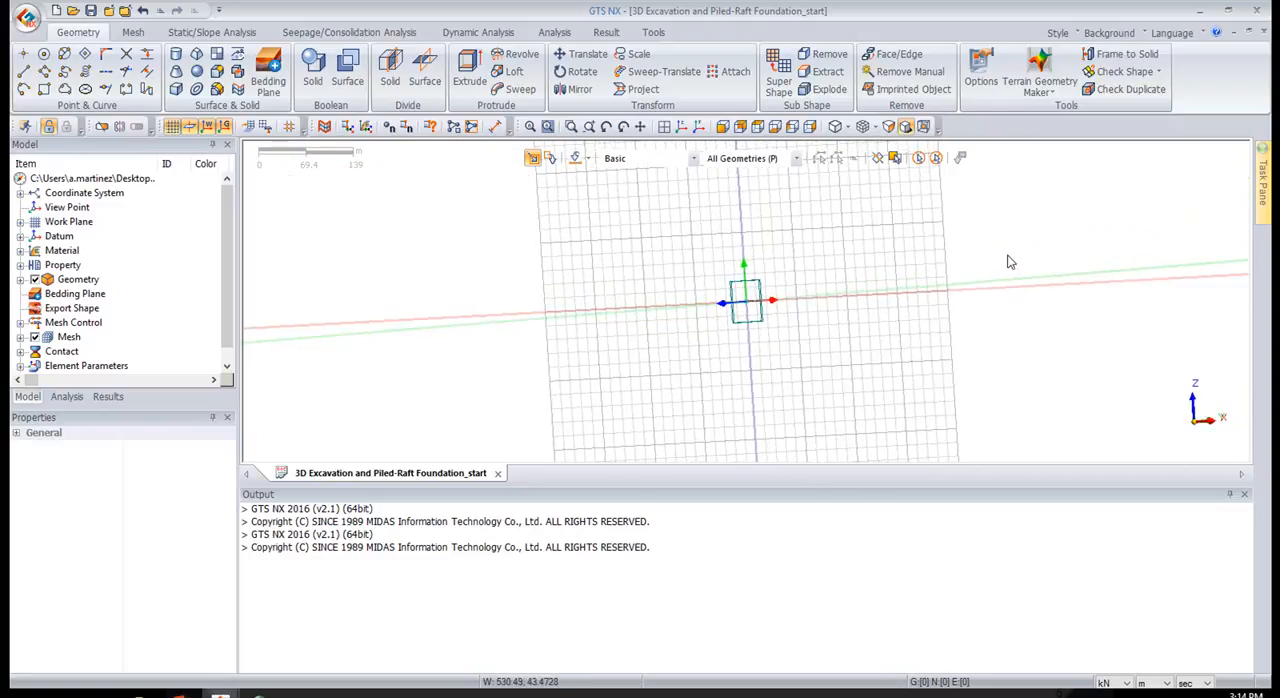
click(175, 126)
click(175, 126)
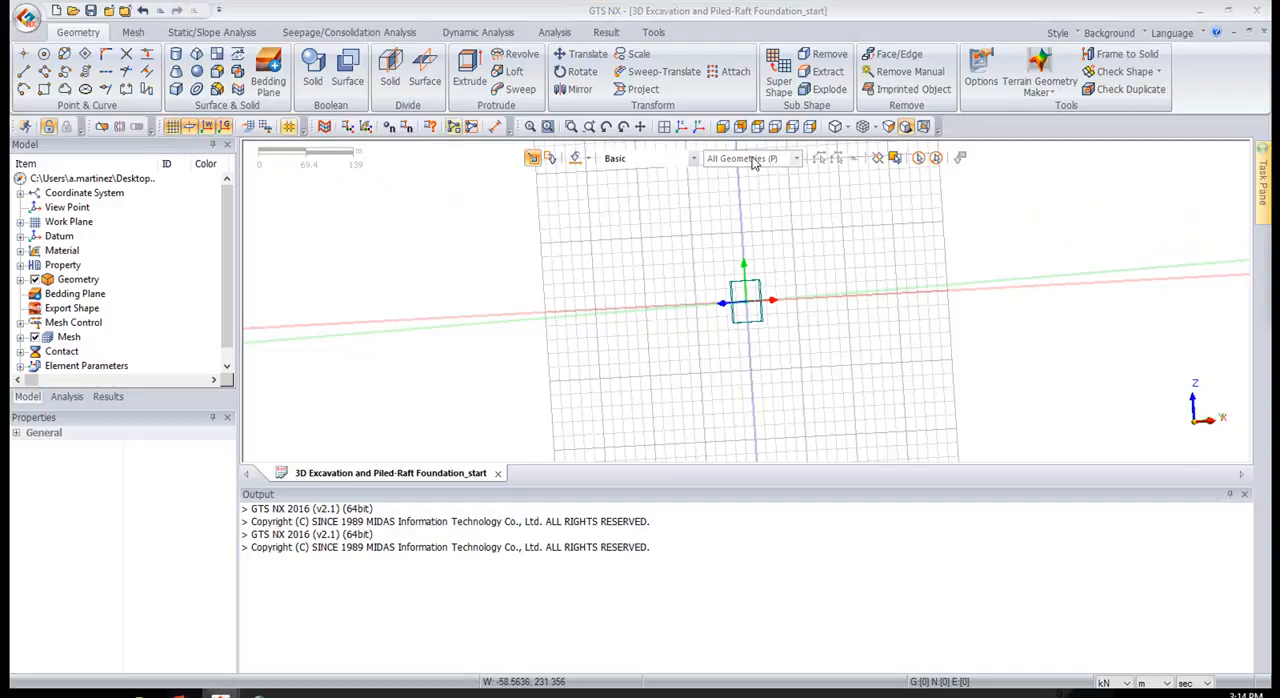
Define the work-plane grid with a width of 1 m and a user-defined number of 100
drag(1279, 187, 384, 274)
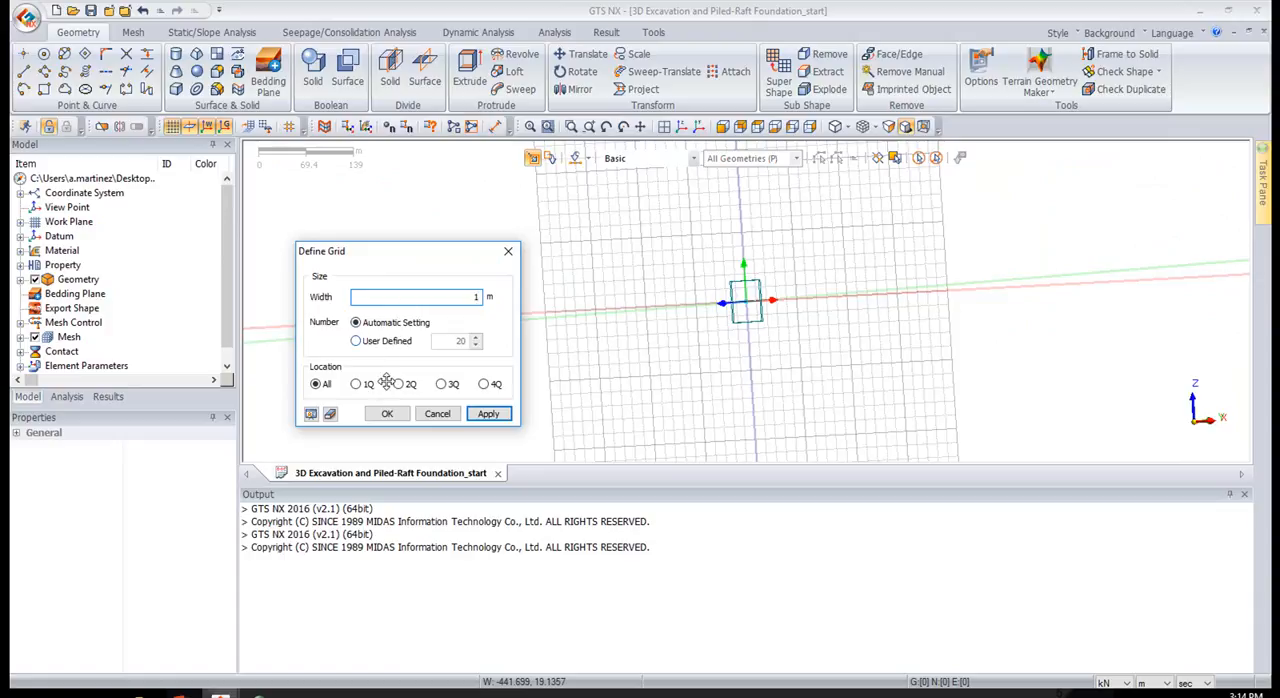
click(486, 413)
click(386, 341)
double_click(443, 341)
text(100)
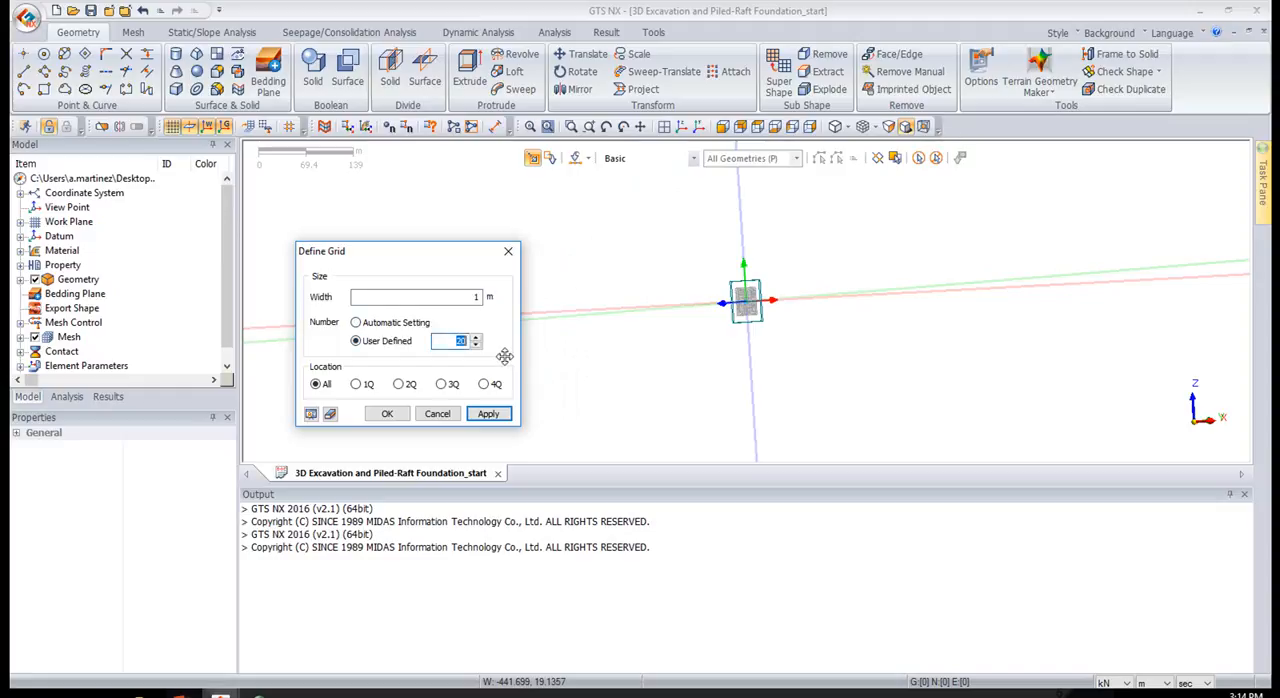
click(386, 413)
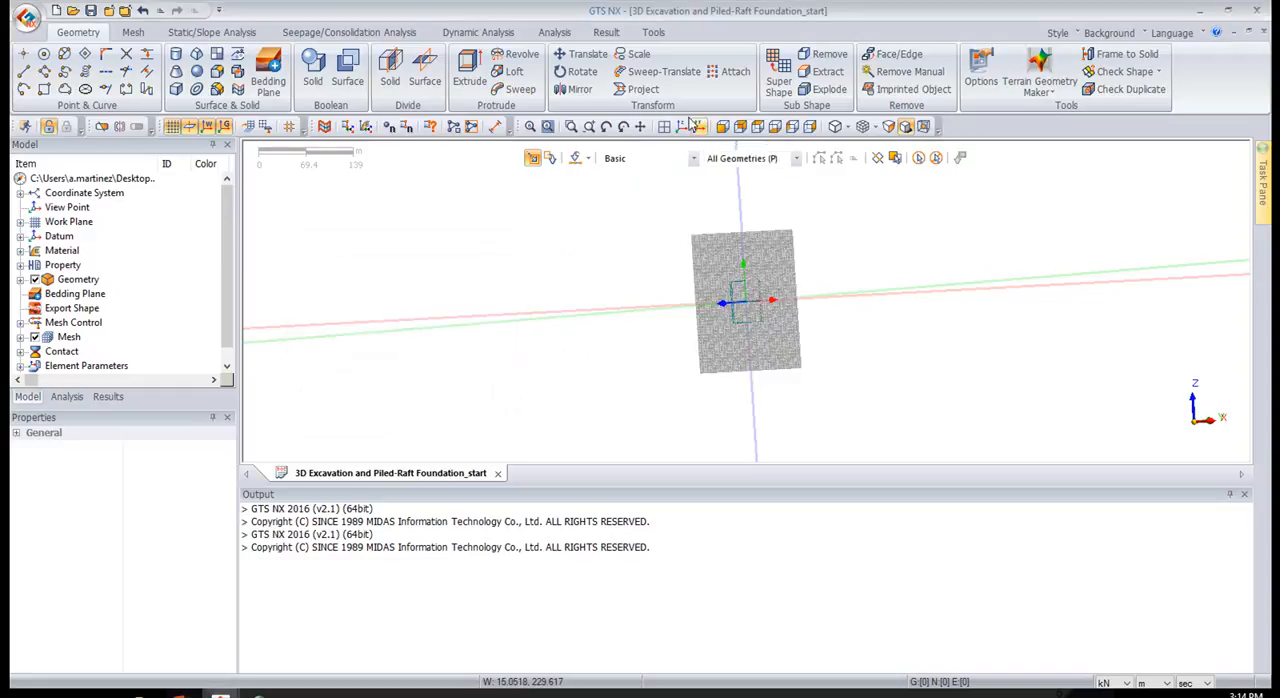
Make XY (0,0,1) the active work plane and orient the view normal to it
click(664, 126)
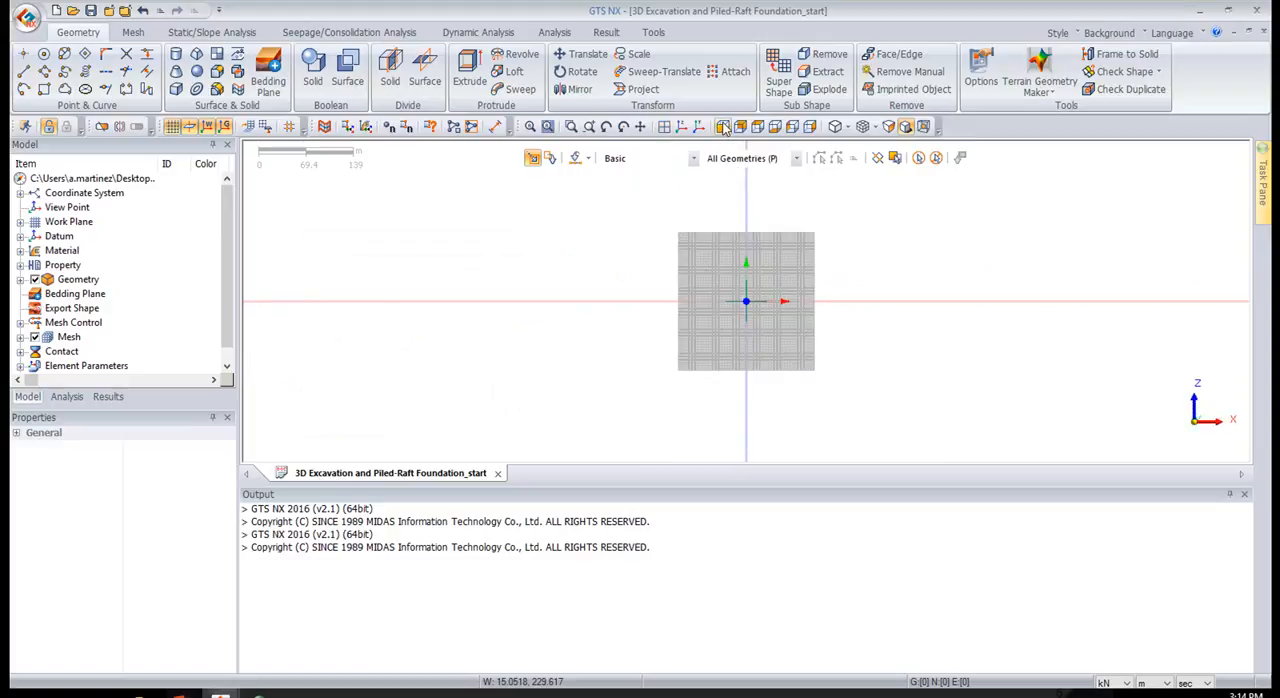
click(21, 222)
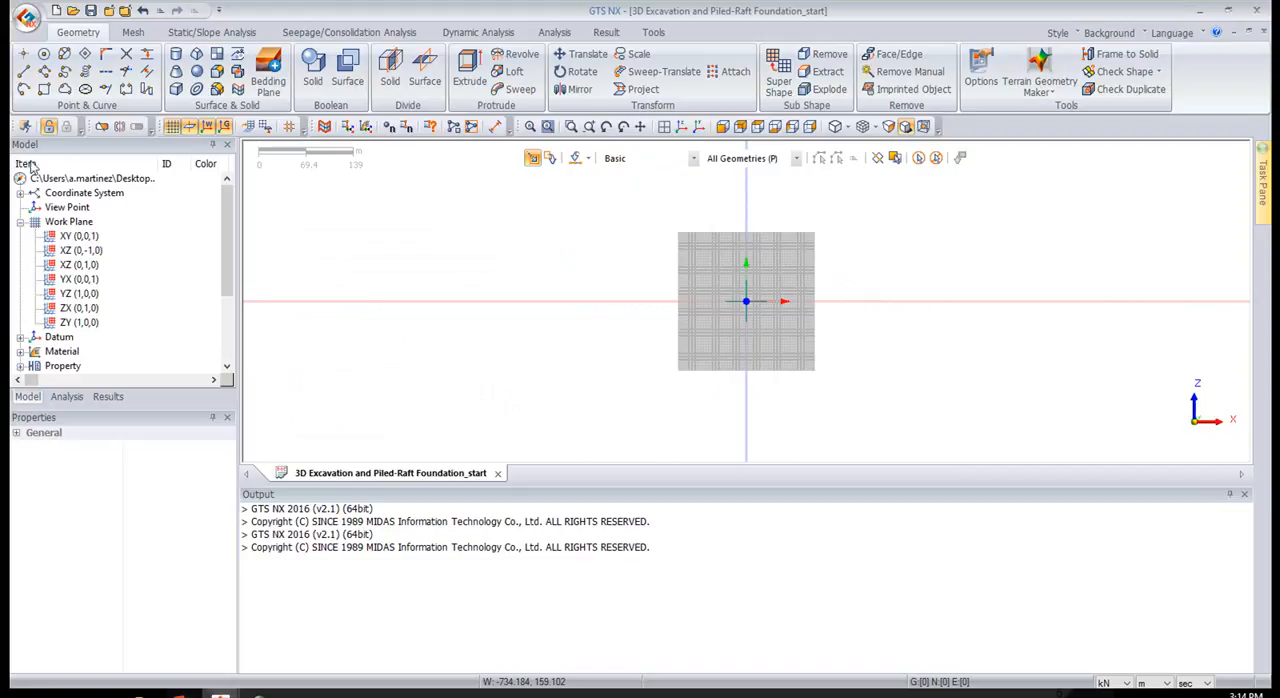
click(84, 240)
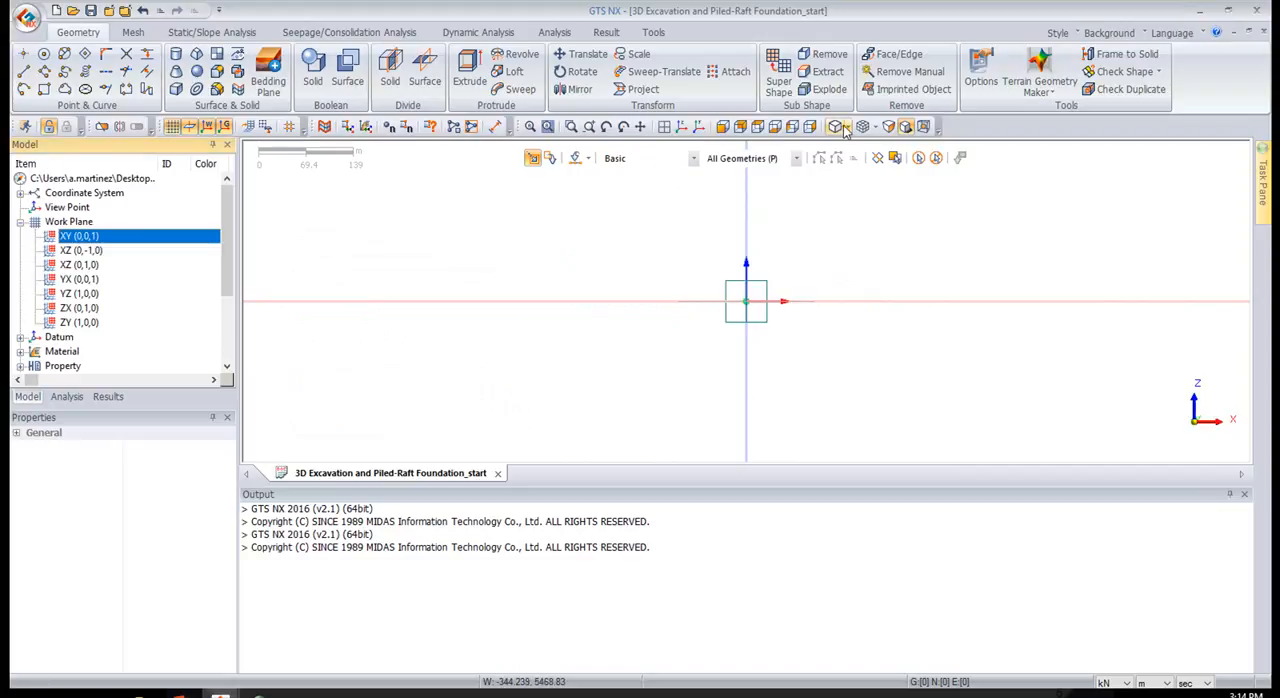
click(664, 127)
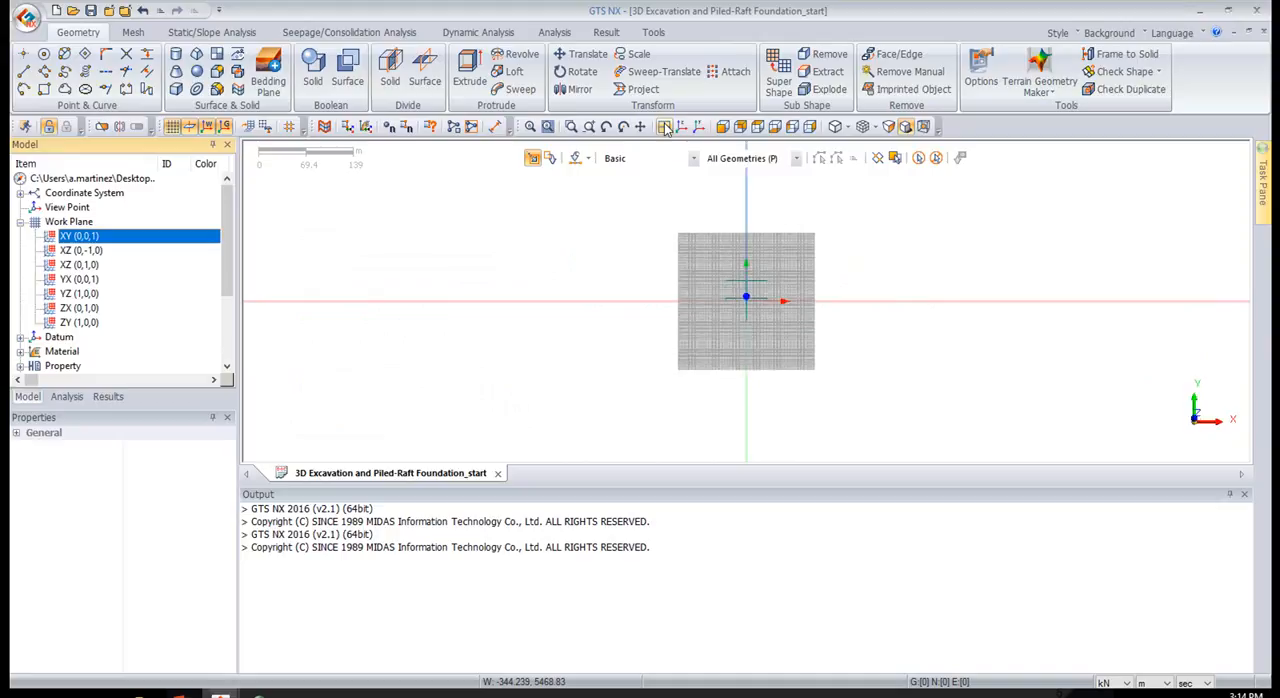
scroll(743, 316, up, 5)
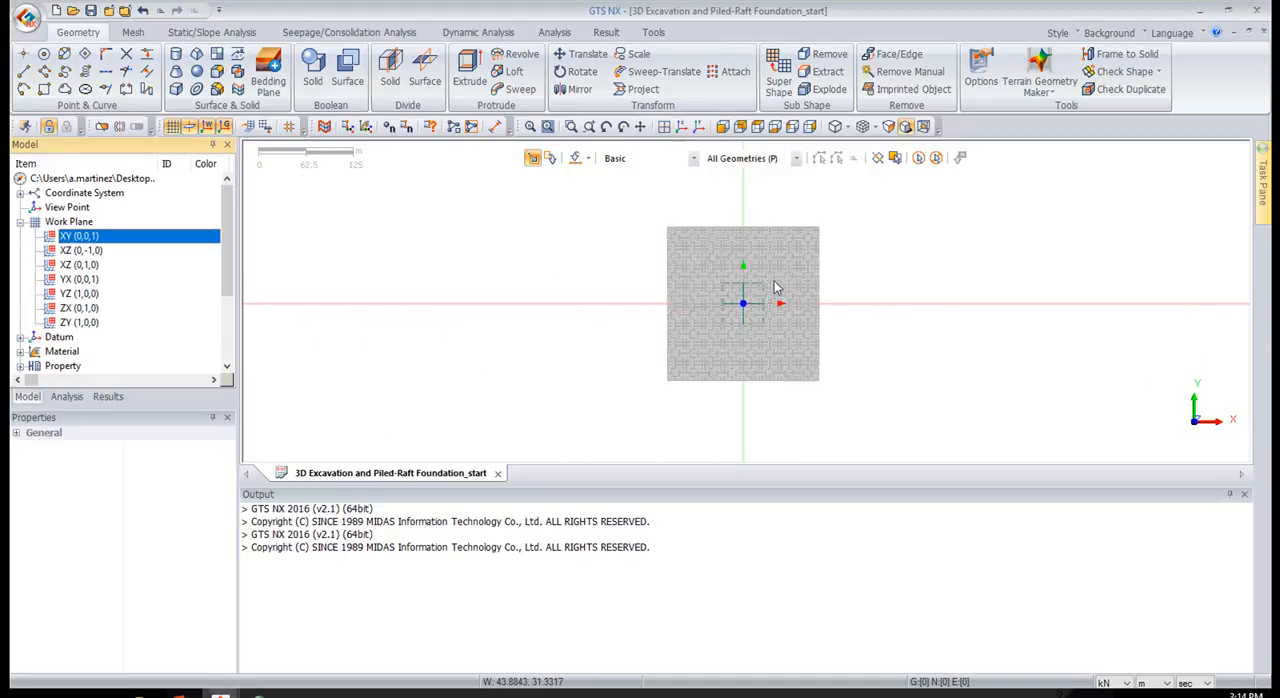
scroll(743, 316, up, 4)
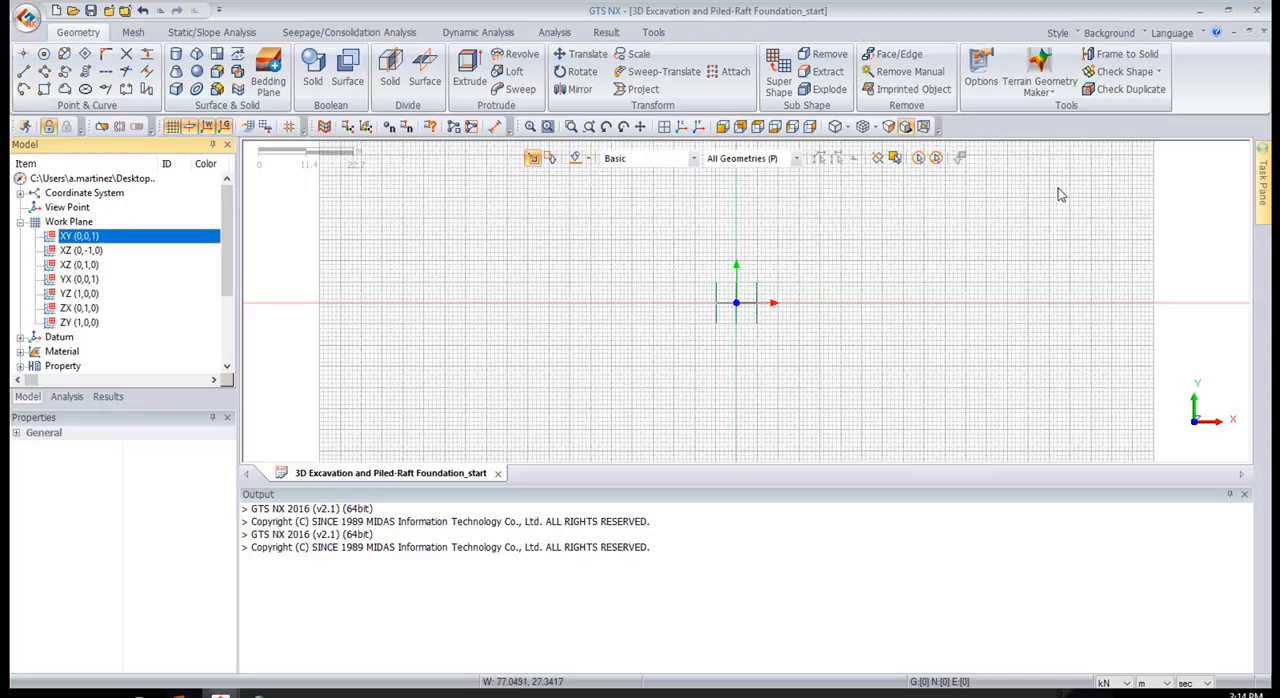
middle_drag(828, 351, 910, 269)
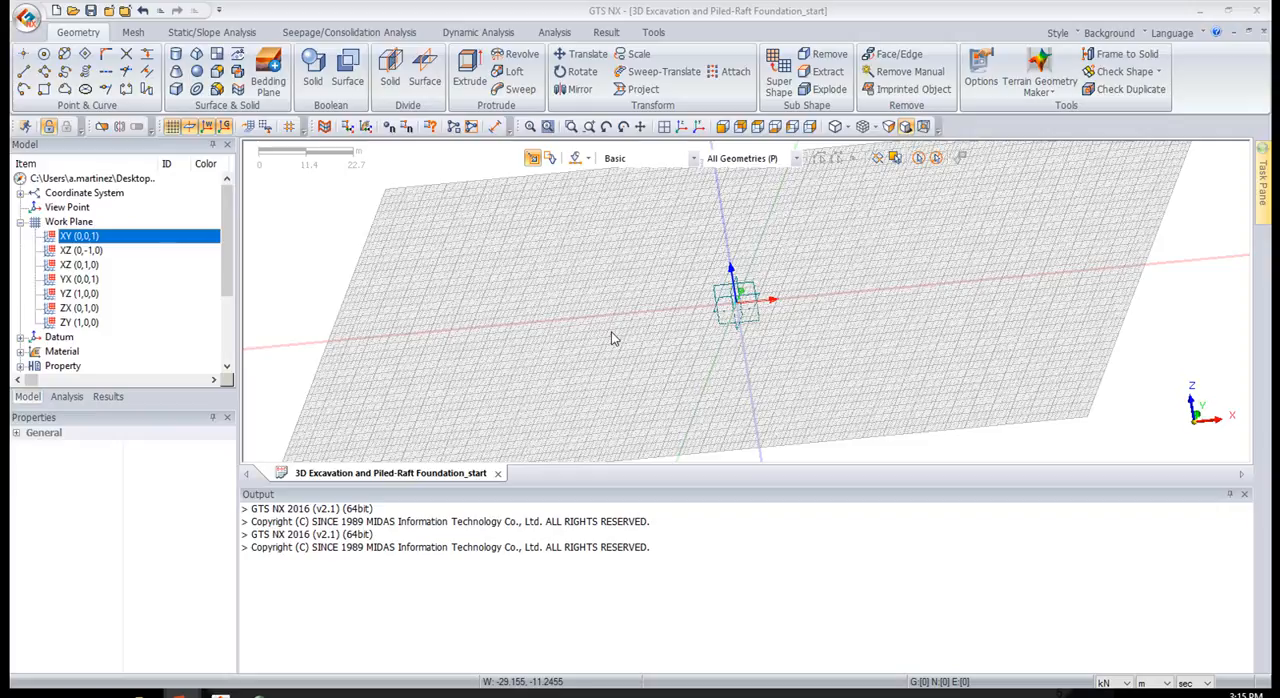
click(757, 128)
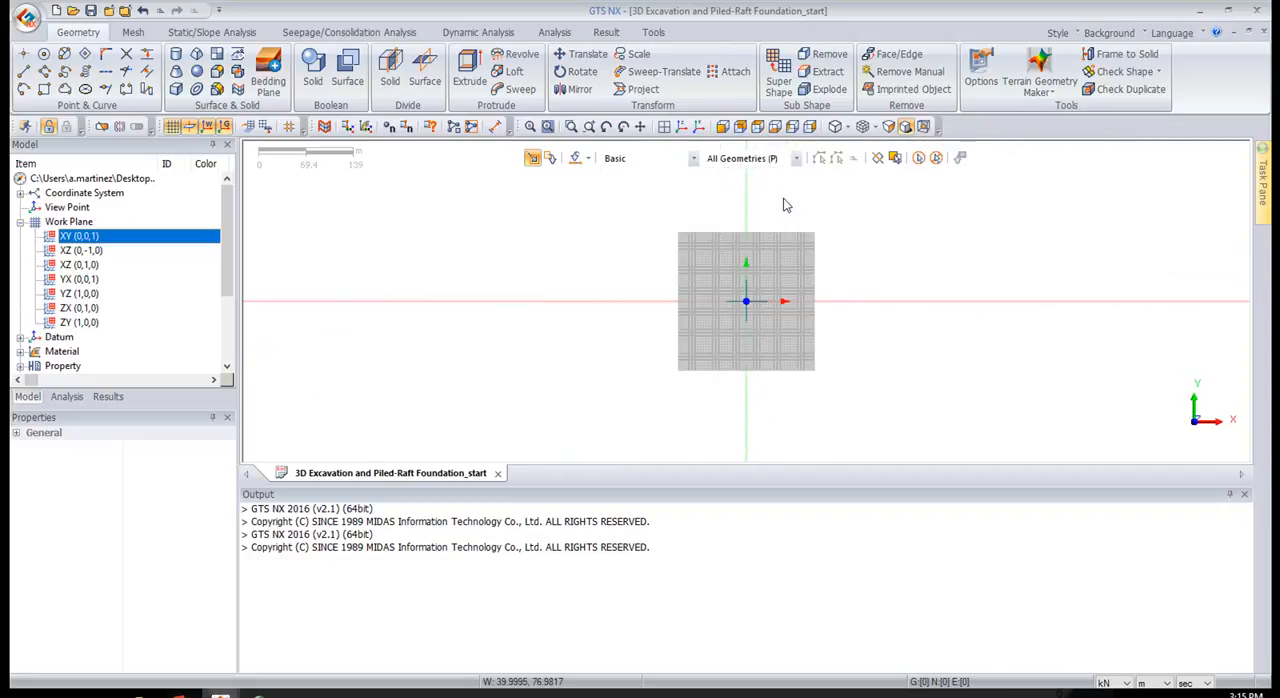
Draw a rectangle on the XY work plane from the origin (0, 0) to the opposite corner at relative coordinates 60, 60
scroll(748, 295, up, 2)
scroll(785, 324, up, 5)
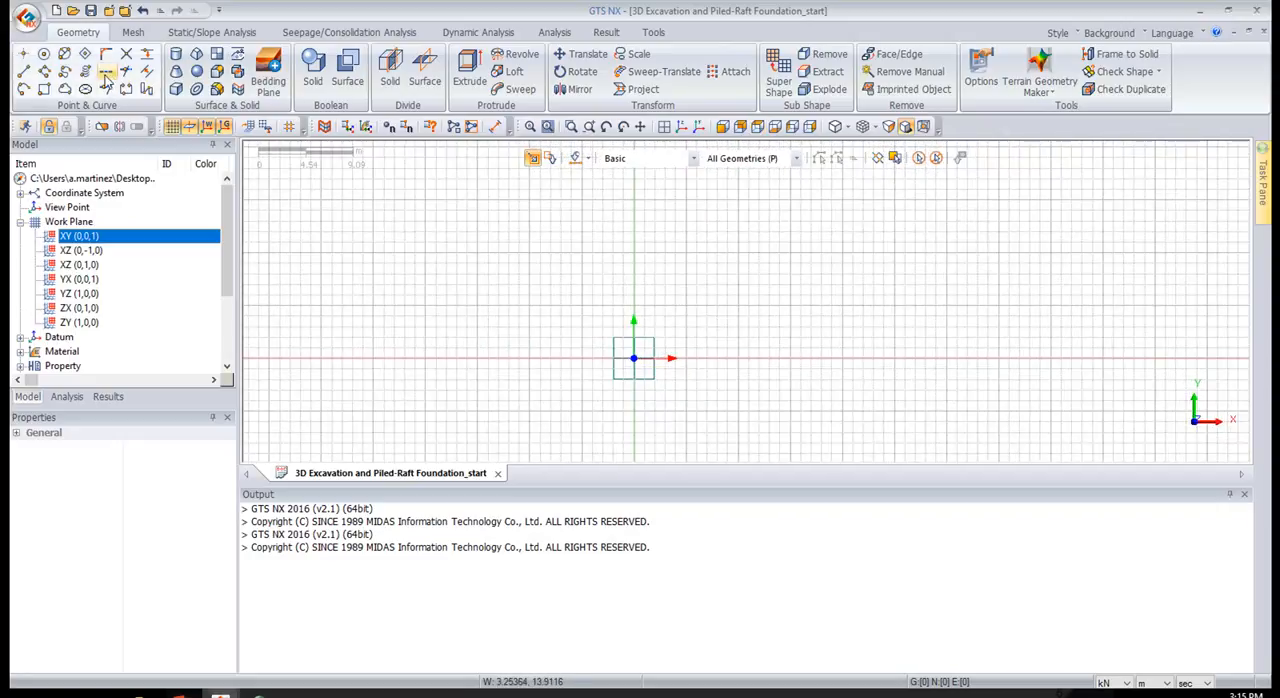
click(46, 90)
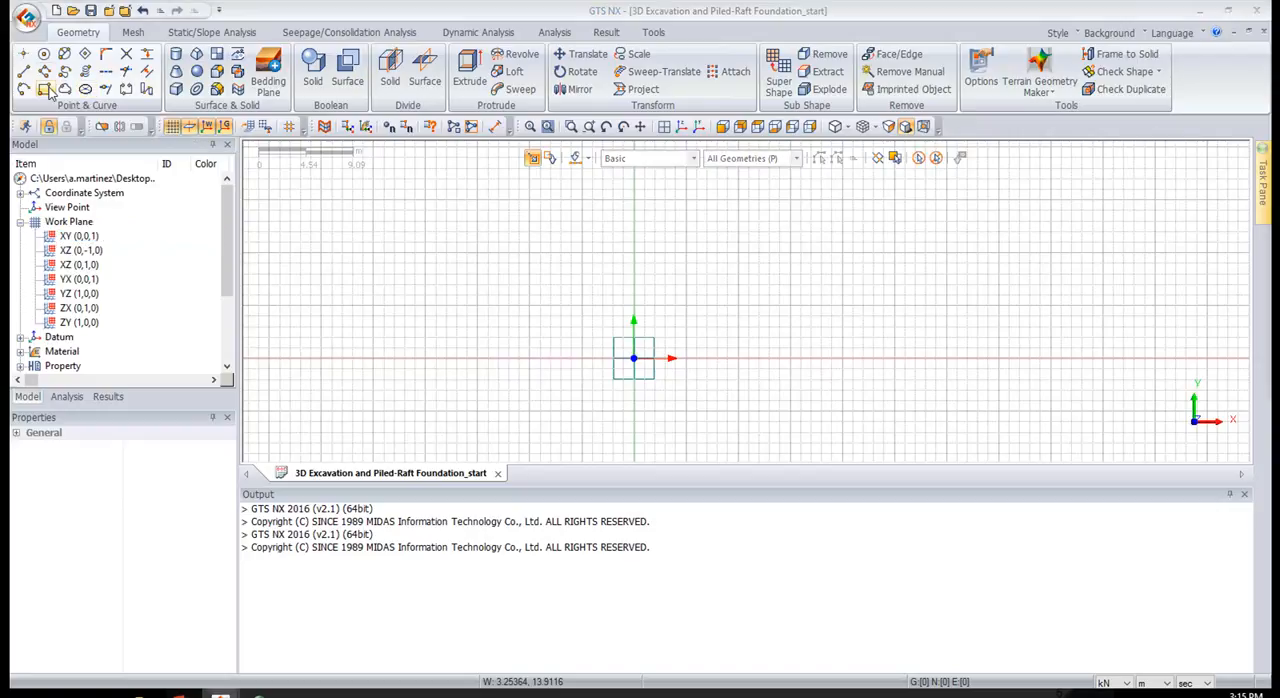
drag(1278, 170, 291, 239)
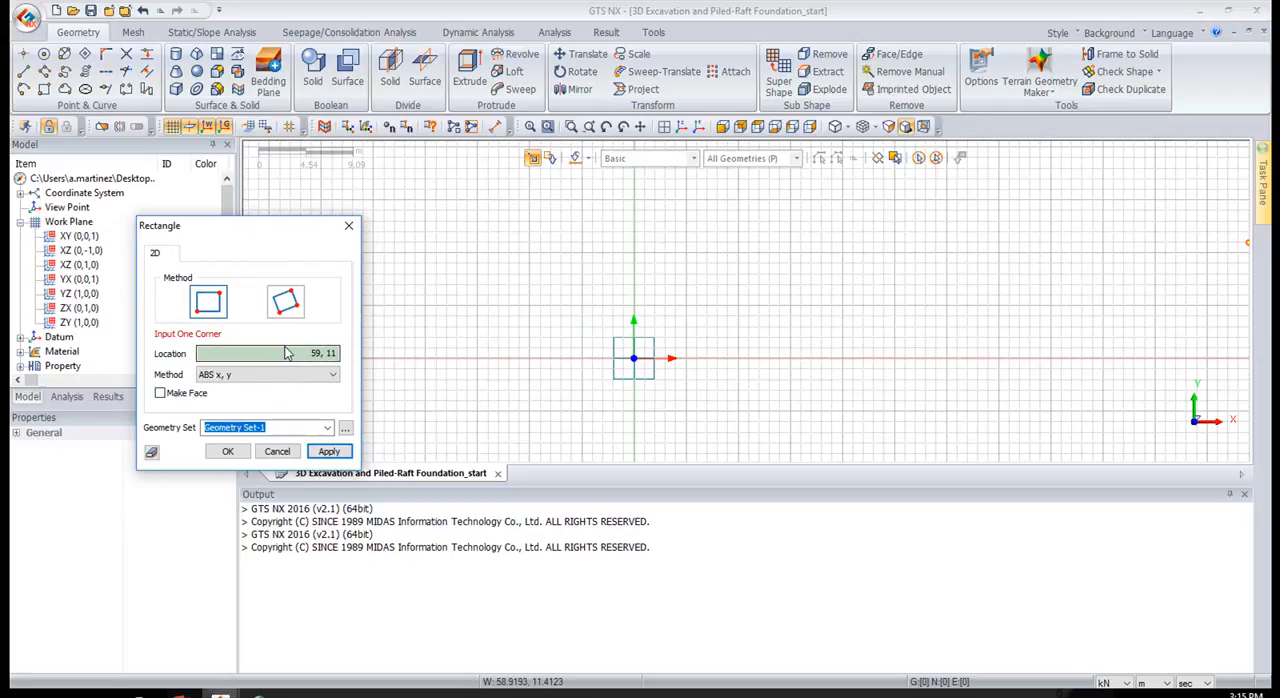
click(635, 360)
click(634, 359)
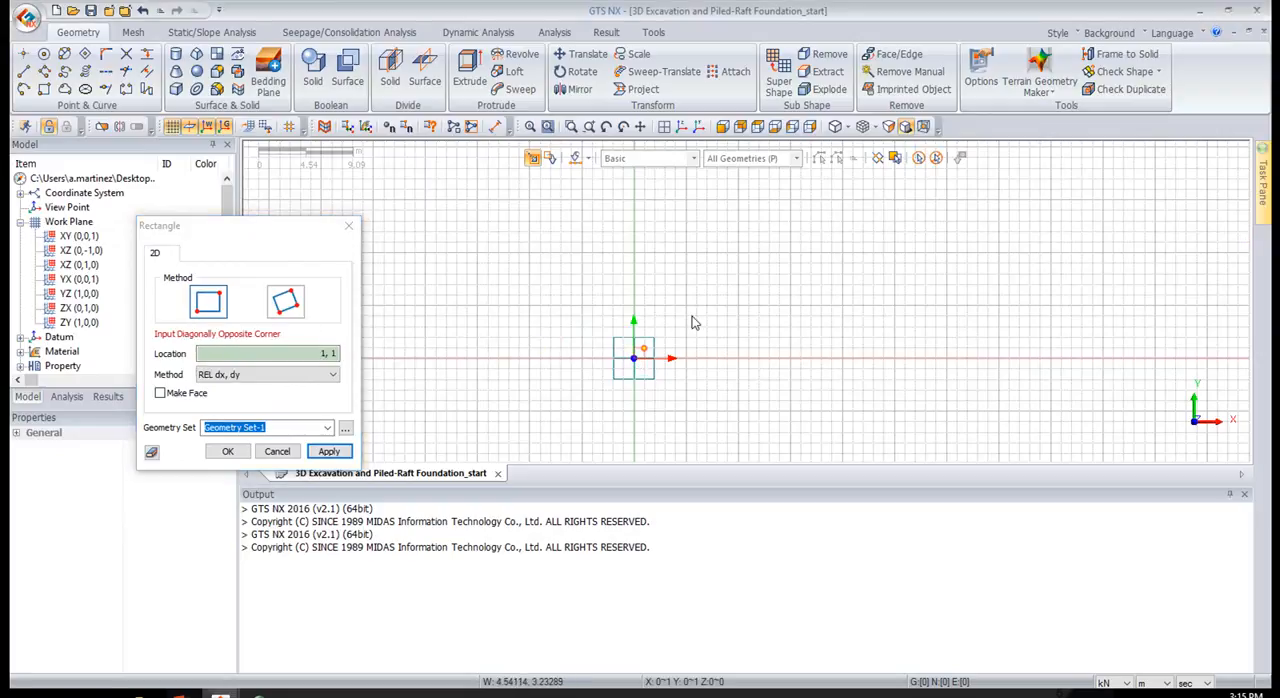
scroll(857, 207, down, 2)
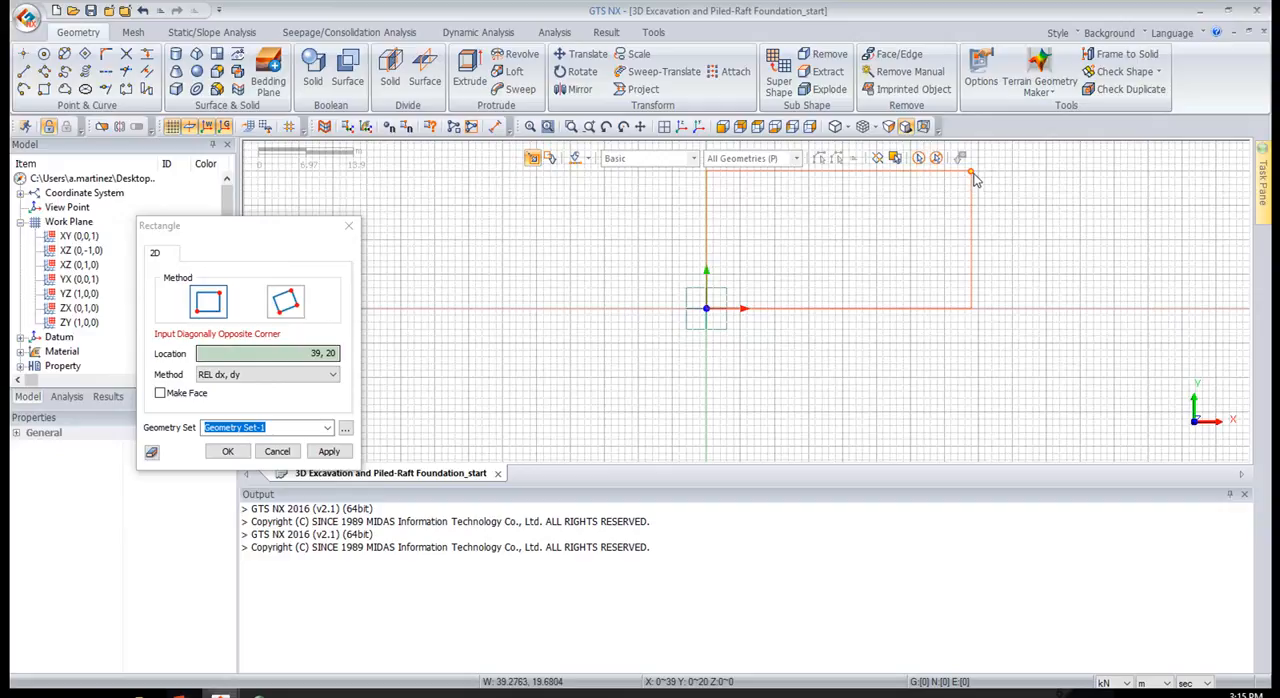
middle_drag(948, 209, 834, 366)
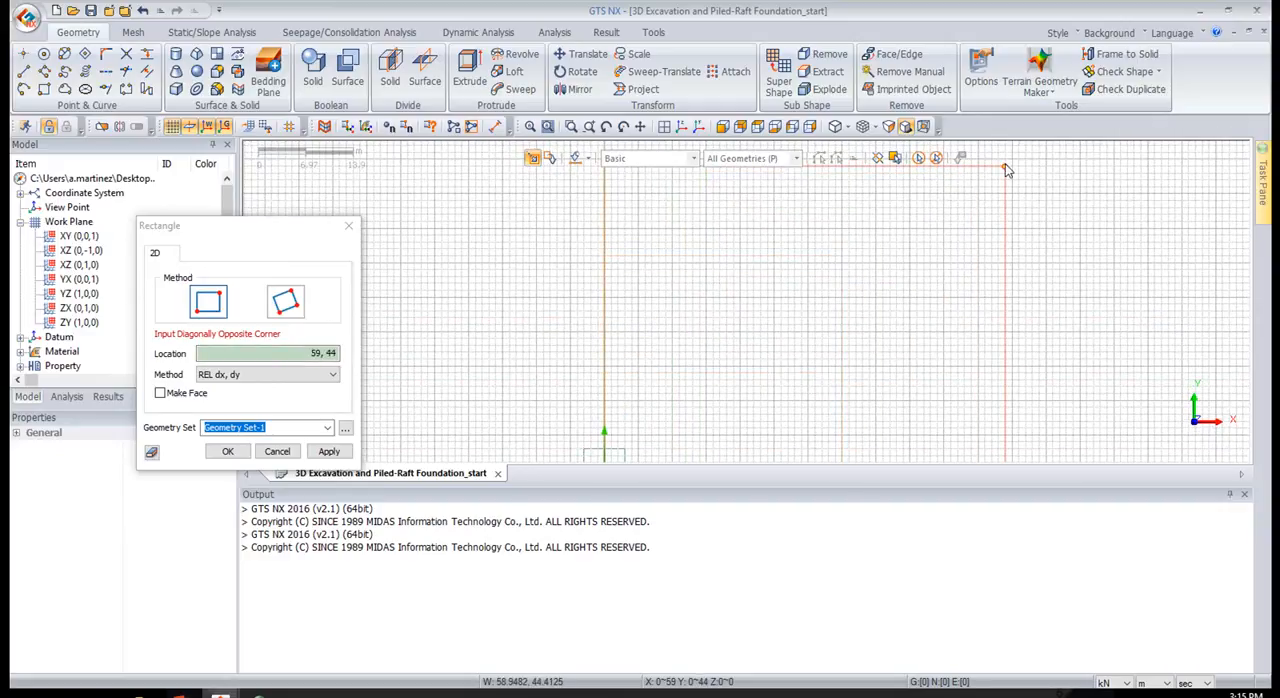
middle_drag(1007, 189, 894, 250)
click(758, 130)
middle_drag(968, 236, 772, 373)
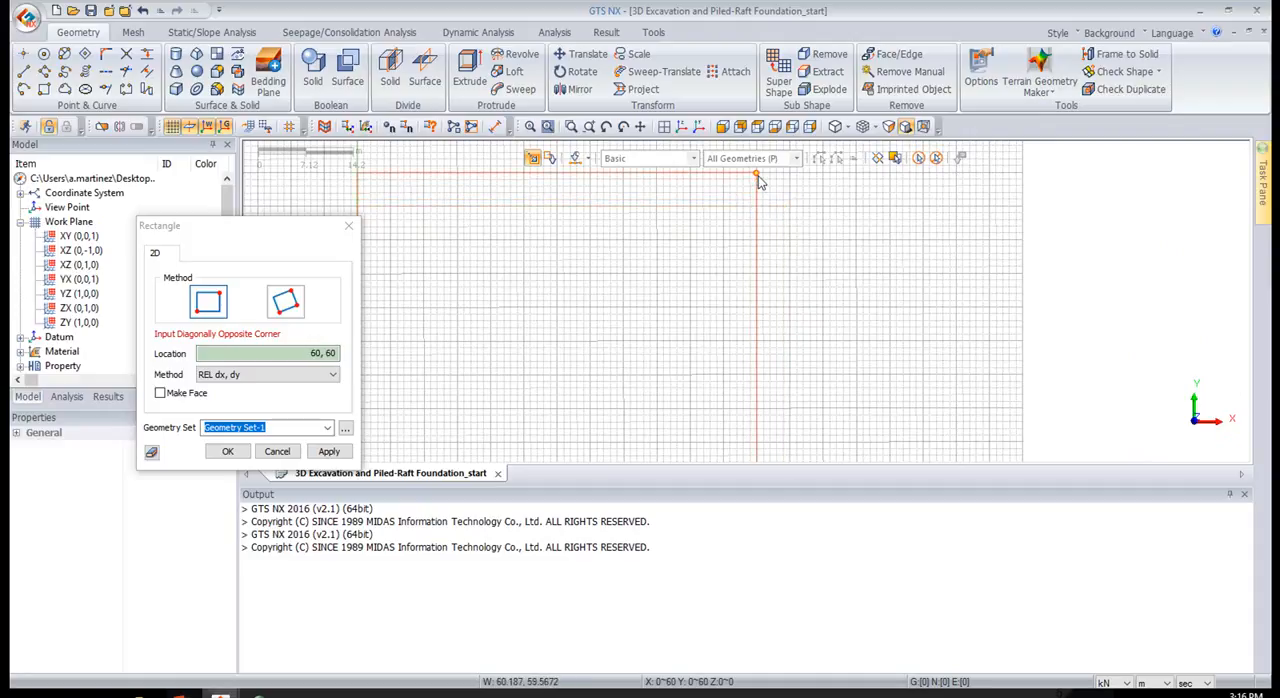
click(757, 178)
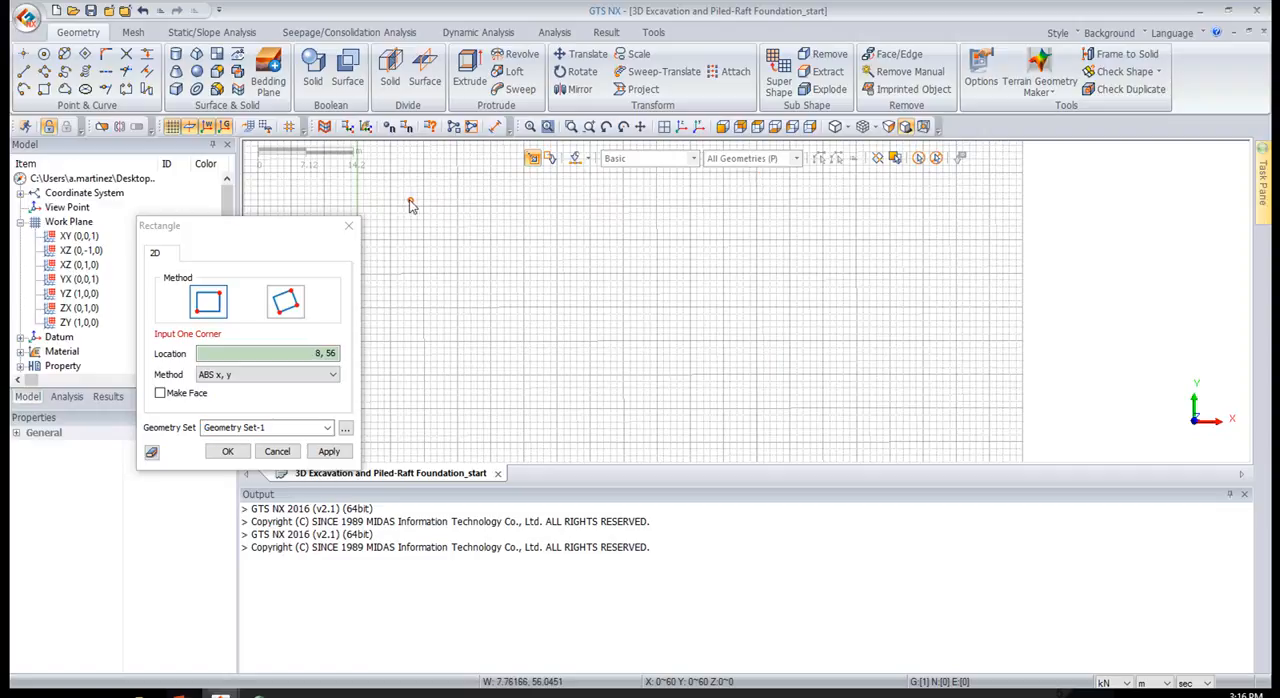
Draw a second rectangle inside the first, with its first corner at x = 18, 24 m wide and about 18 m high, and end the command
click(348, 356)
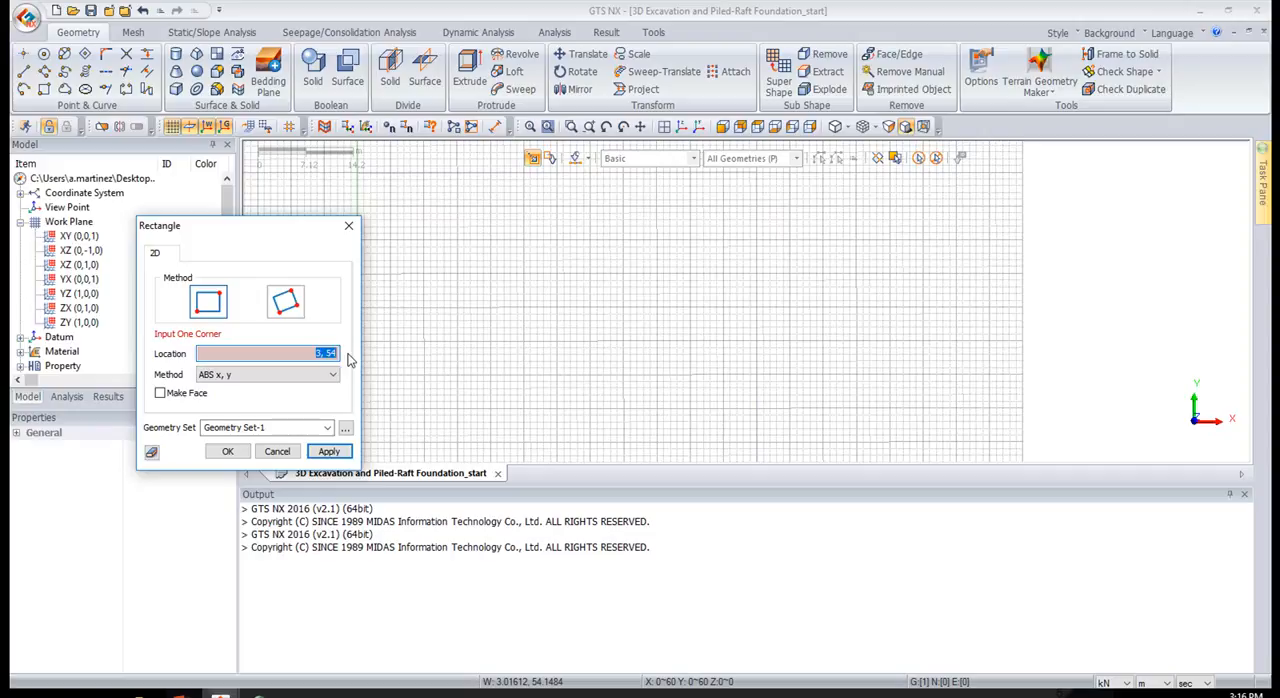
text(18,21)
key(Return)
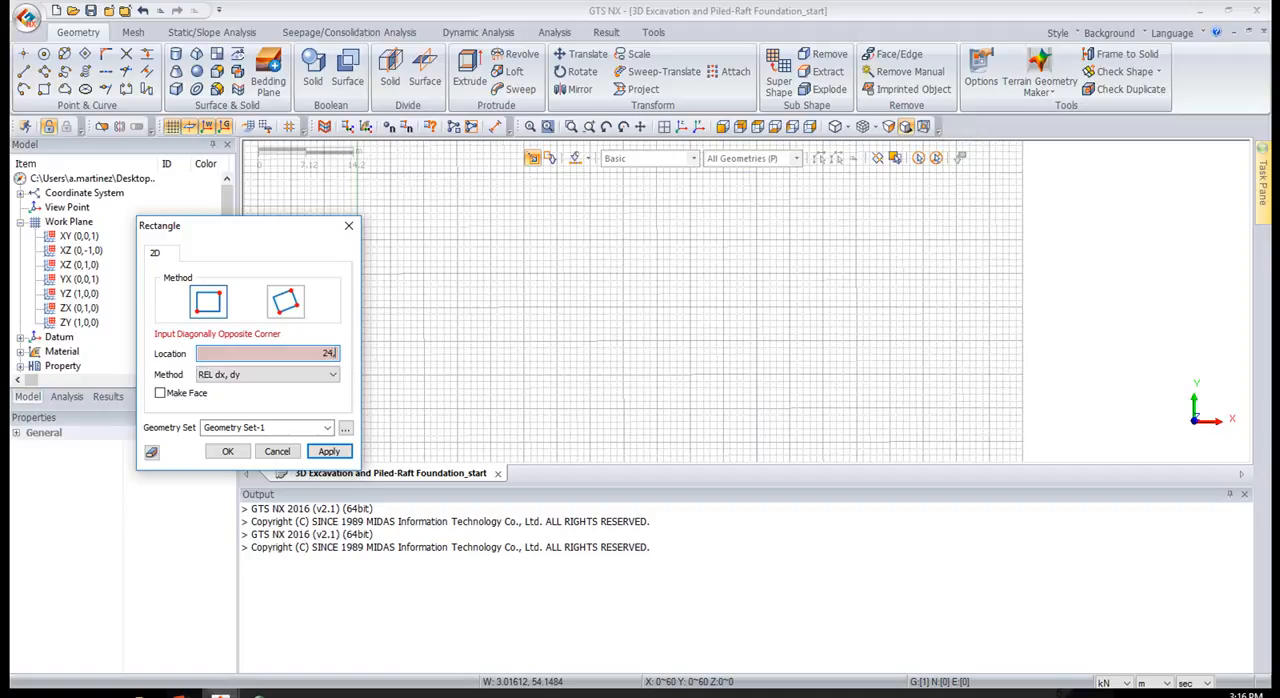
key(Return)
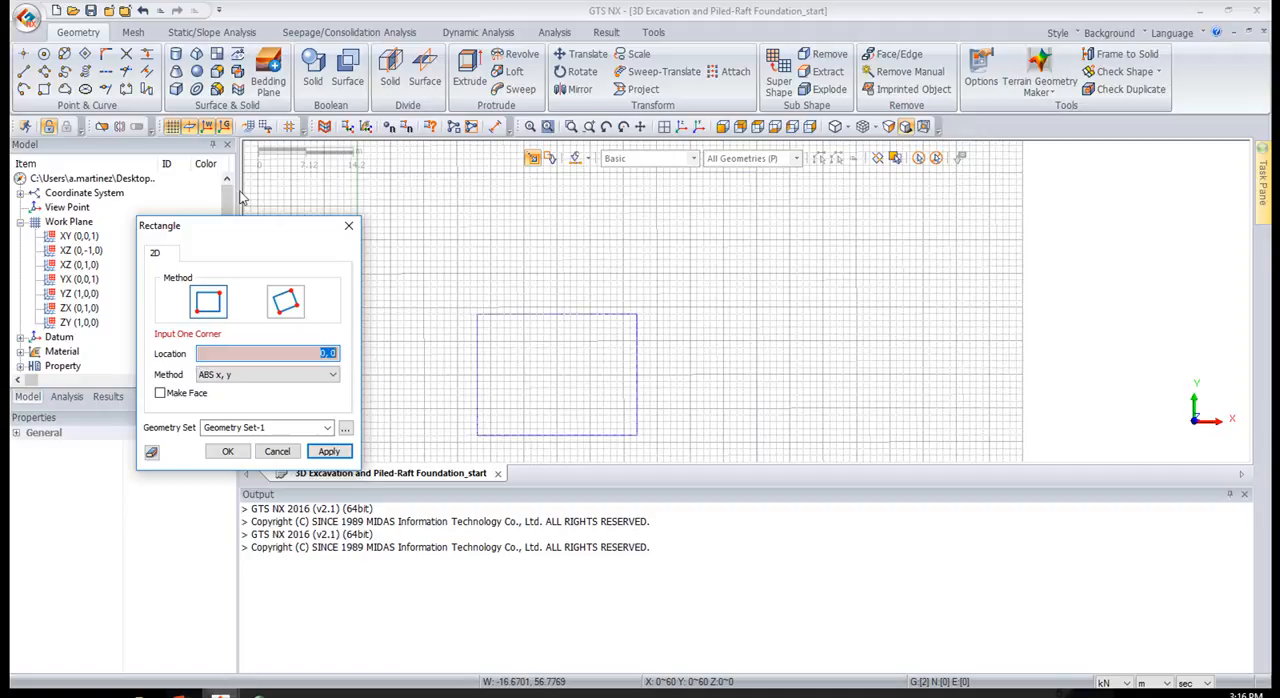
click(349, 226)
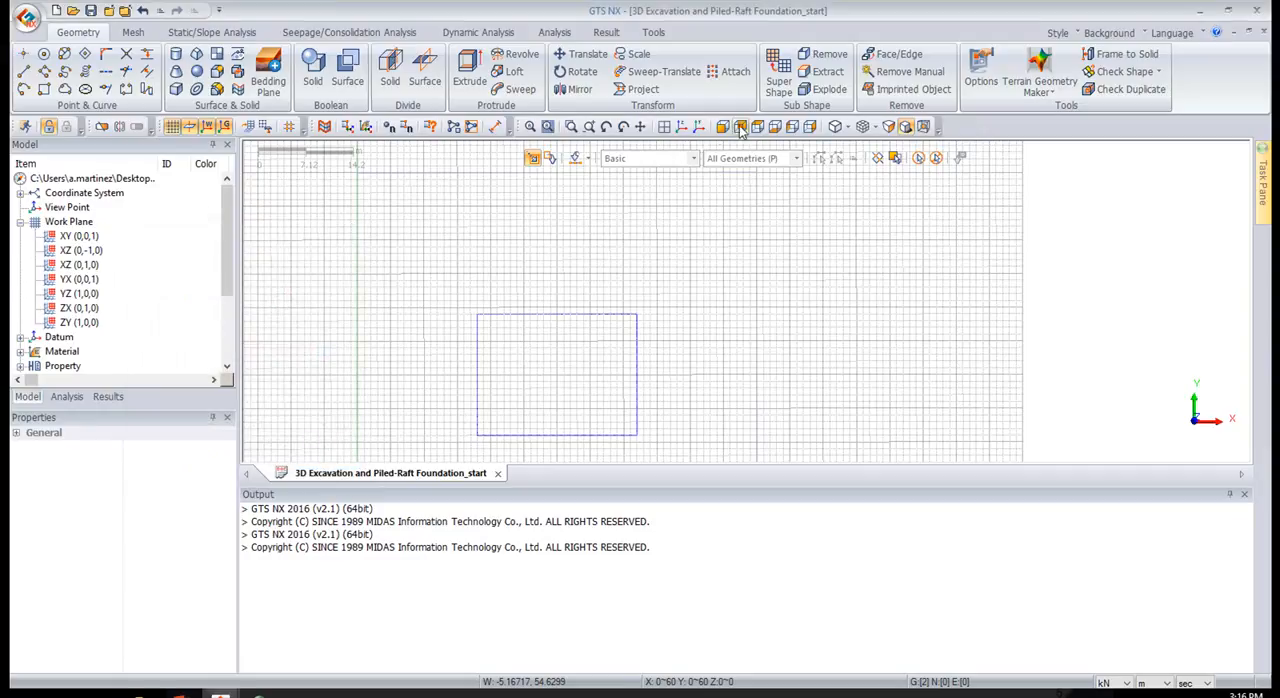
Hide the work-plane grid and show the two rectangles in an isometric view
click(664, 126)
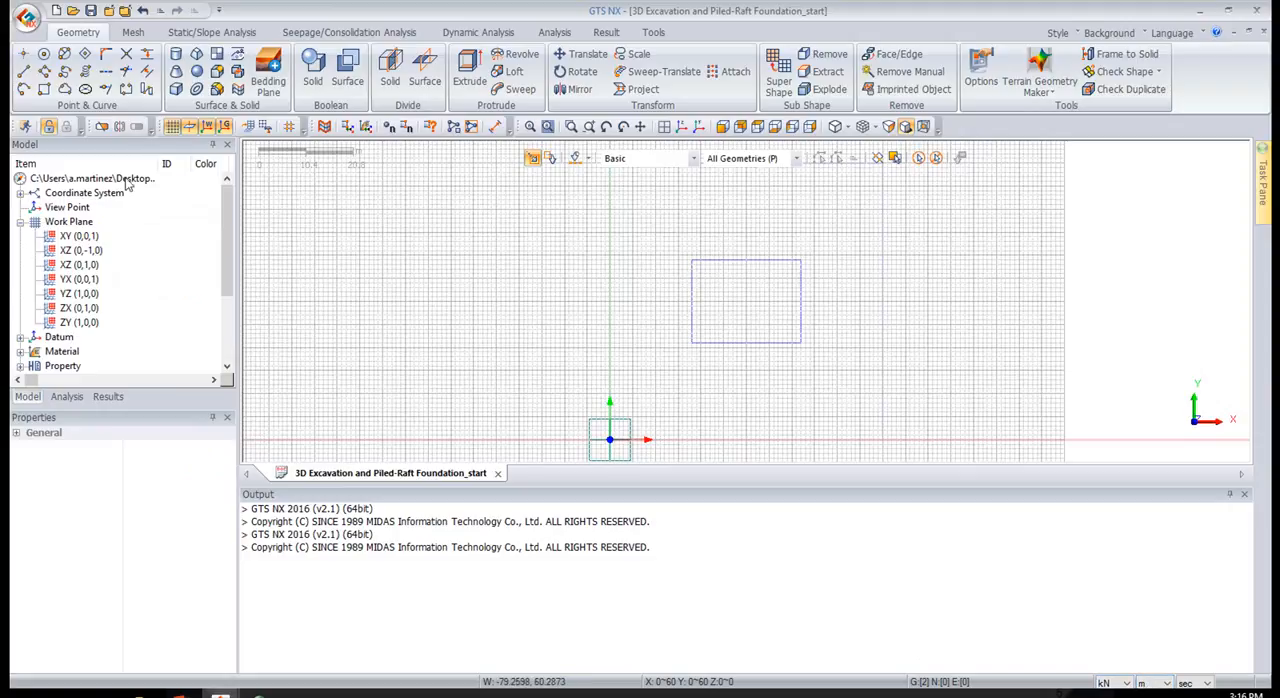
click(172, 127)
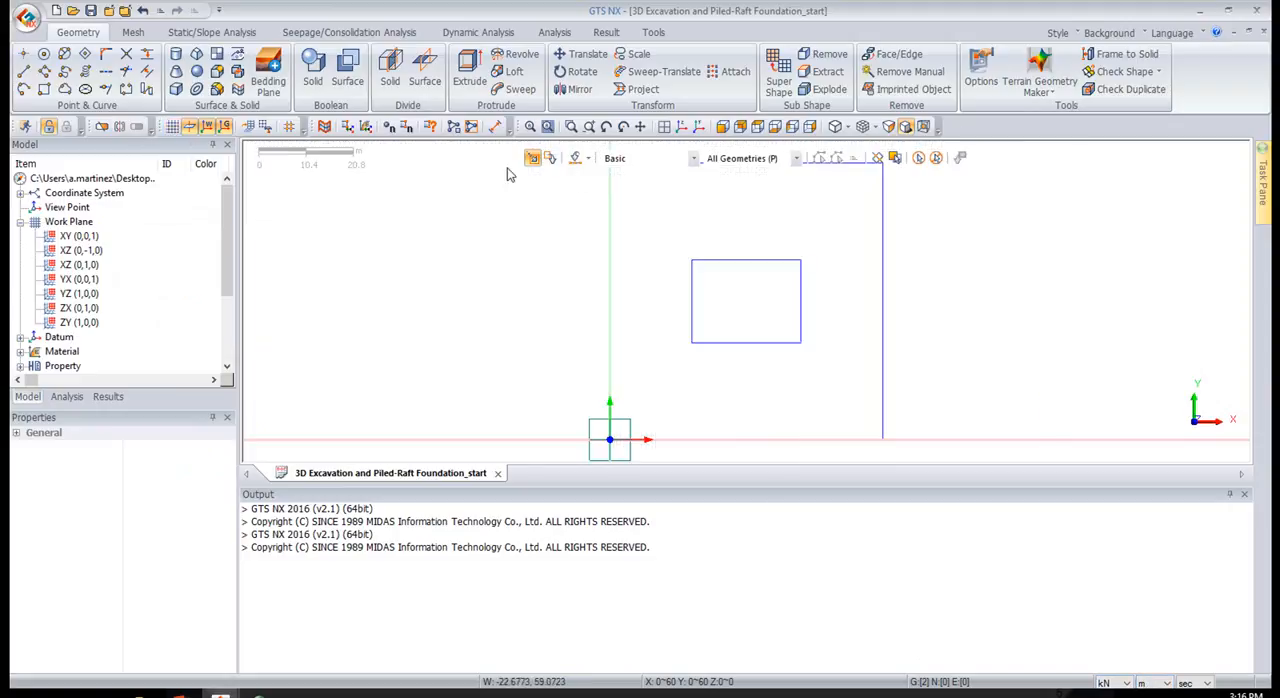
click(681, 127)
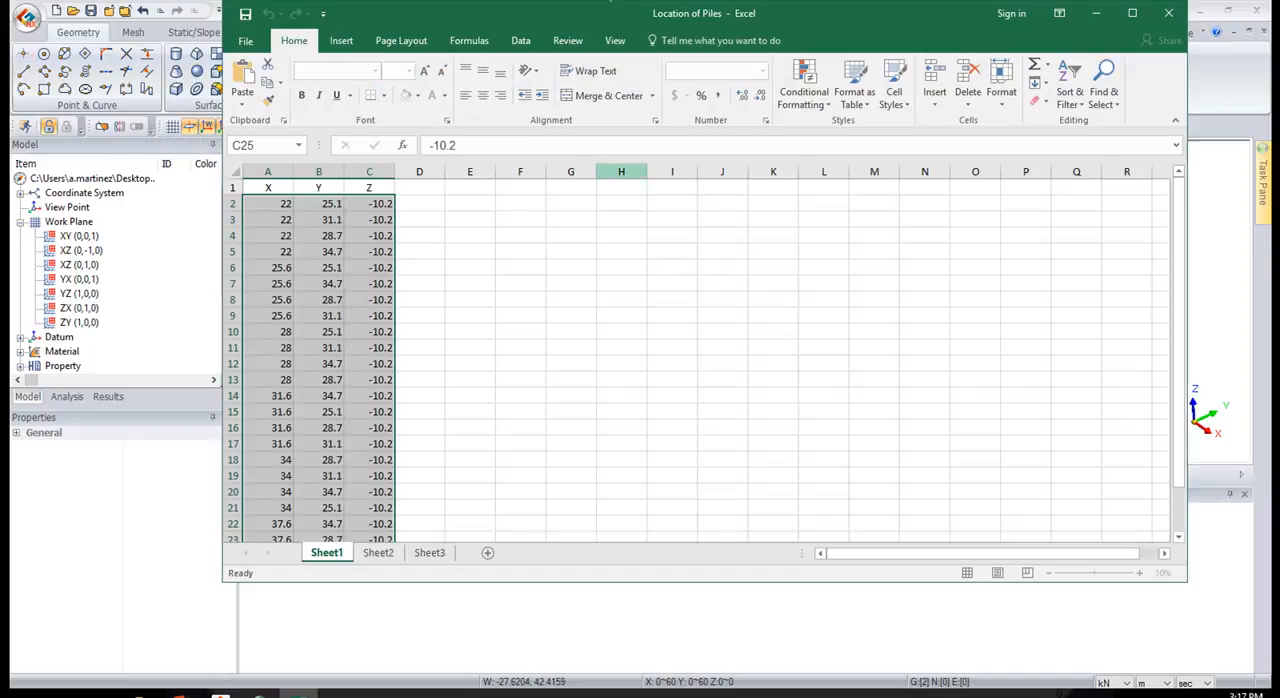
Switch to the Location of Piles workbook in Excel, copy the X, Y, Z coordinates in A2:C25, and return to GTS NX
drag(614, 16, 616, 49)
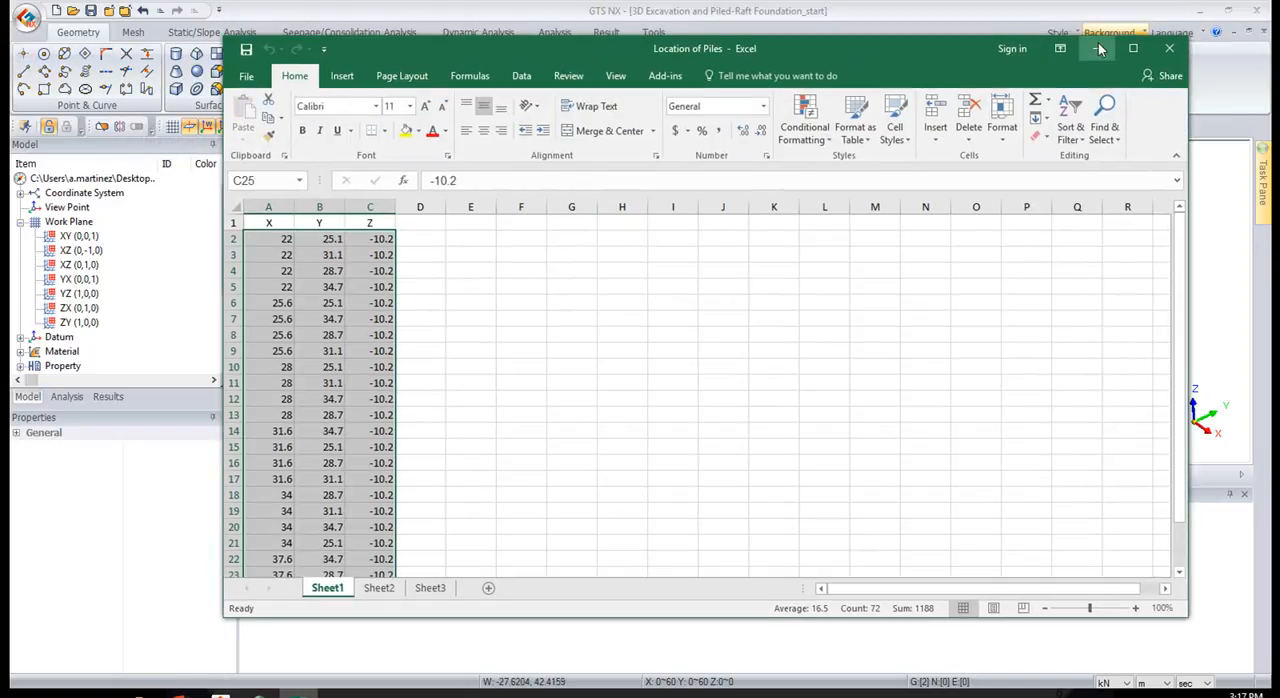
click(263, 242)
drag(263, 240, 387, 241)
key(ctrl+shift+Down)
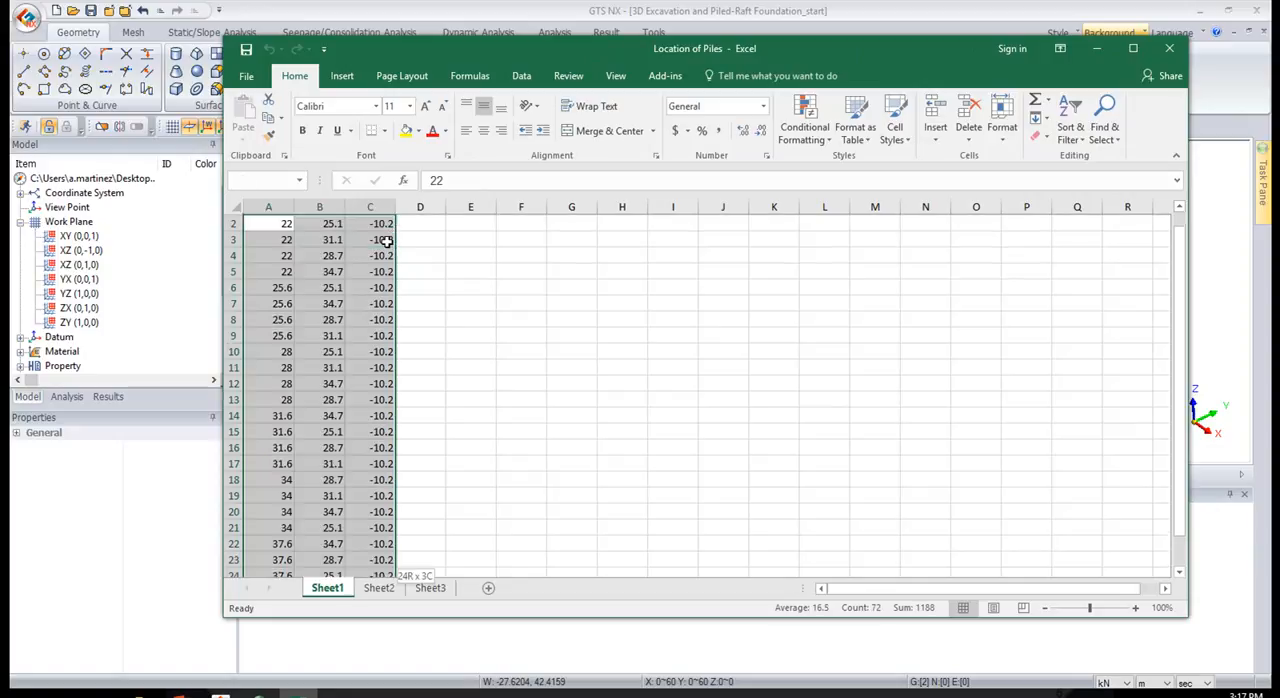
key(ctrl+c)
scroll(337, 246, up, 1)
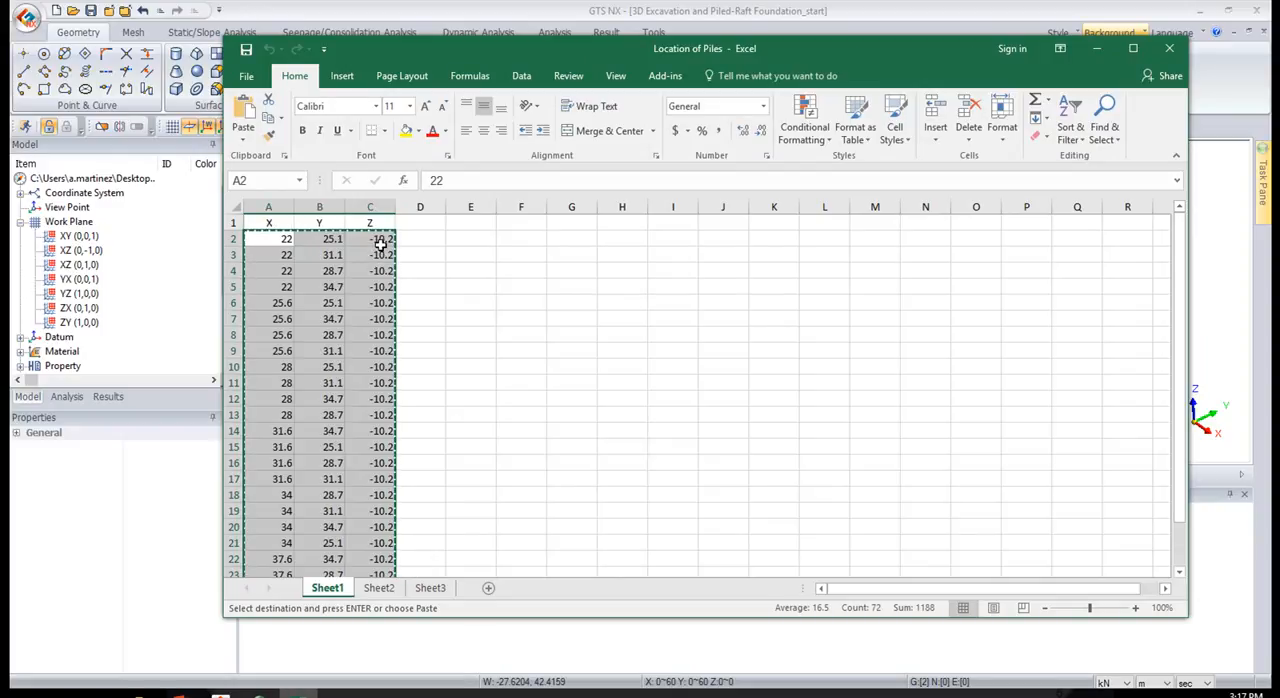
click(1097, 48)
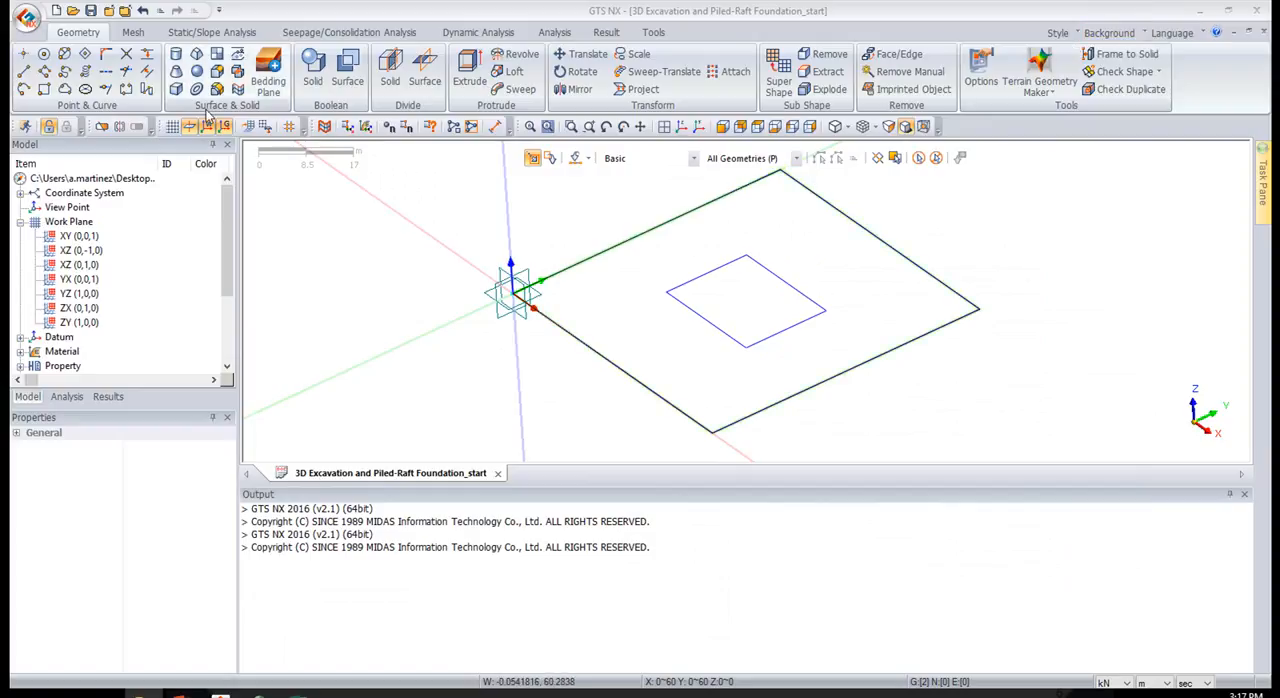
Create the pile points in Geometry Set-1 by pasting the copied coordinates into the Point command's tabular input, and hide the grid
click(178, 128)
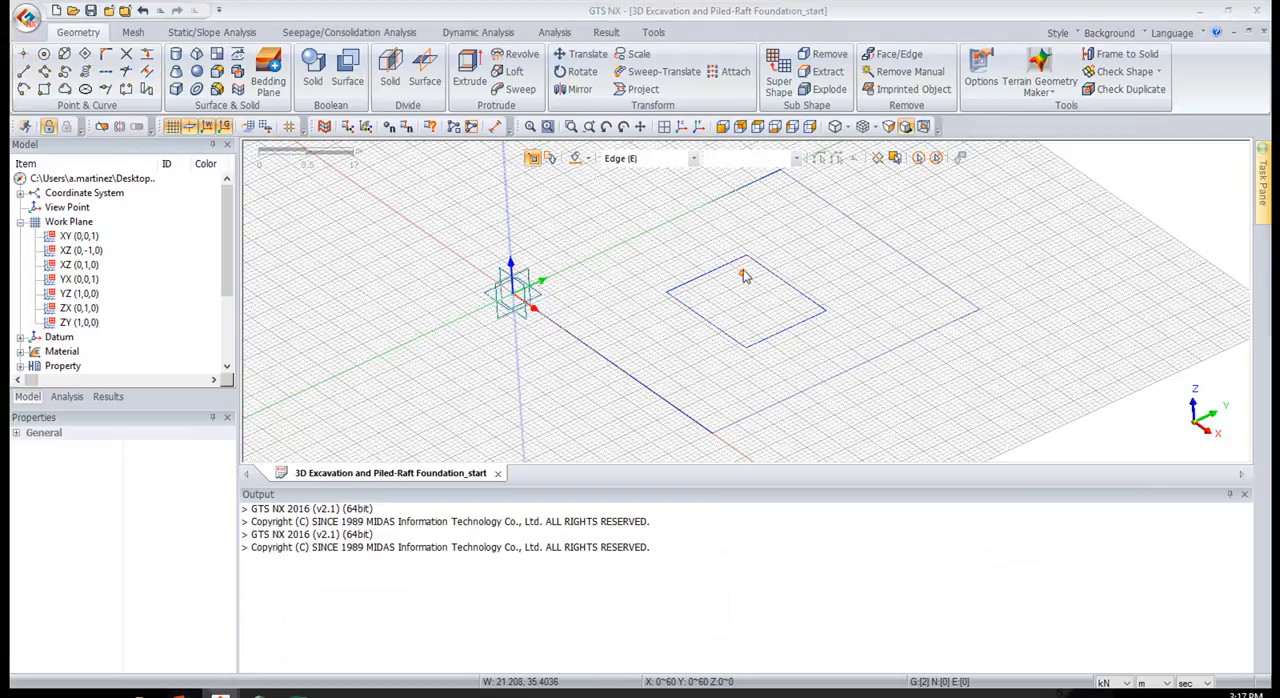
drag(1270, 150, 321, 174)
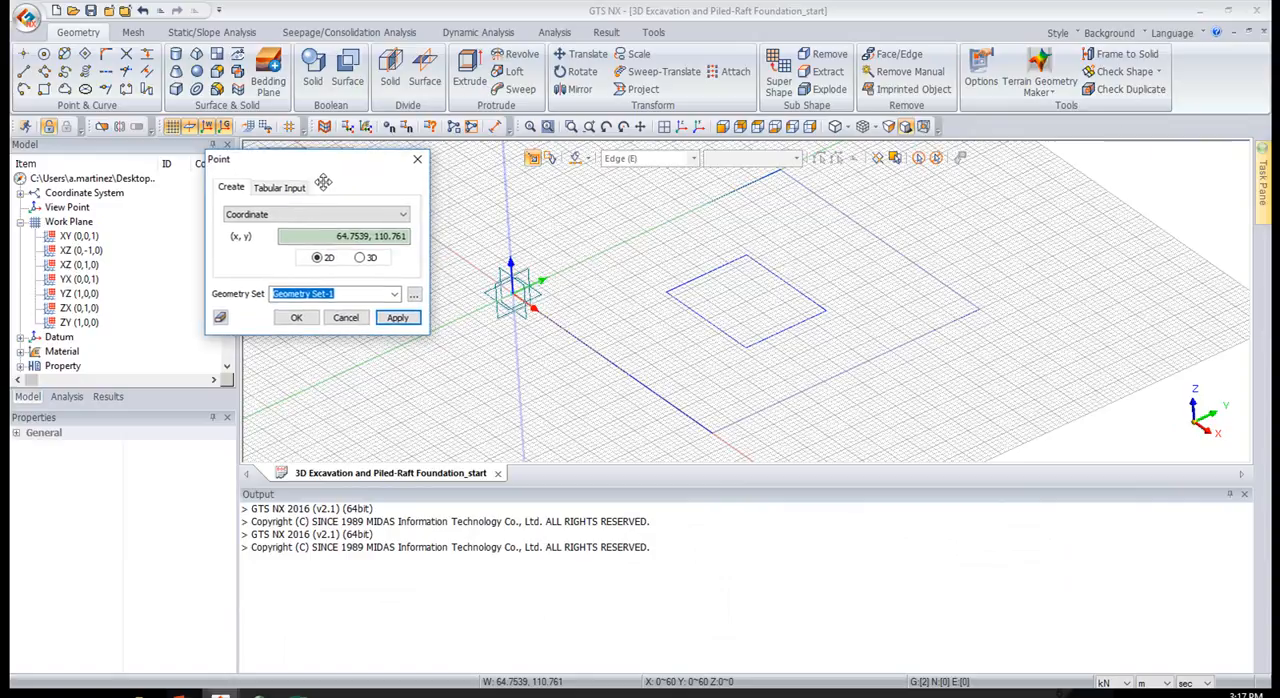
click(291, 188)
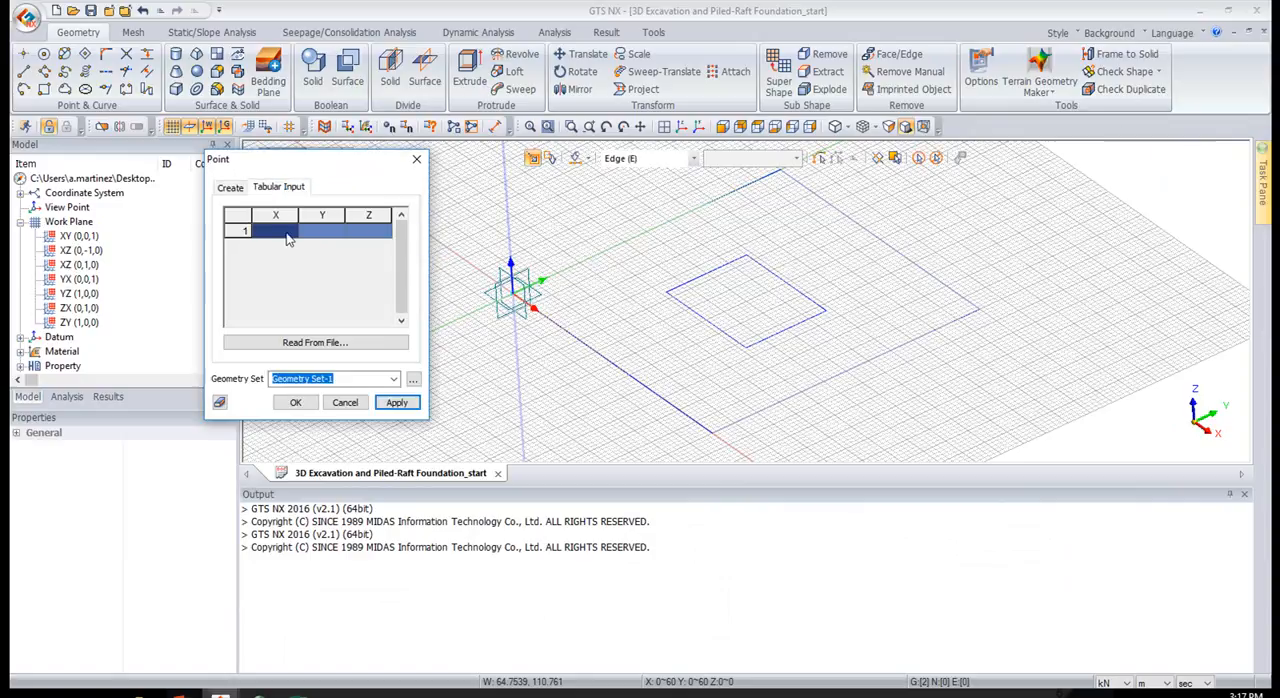
key(ctrl+v)
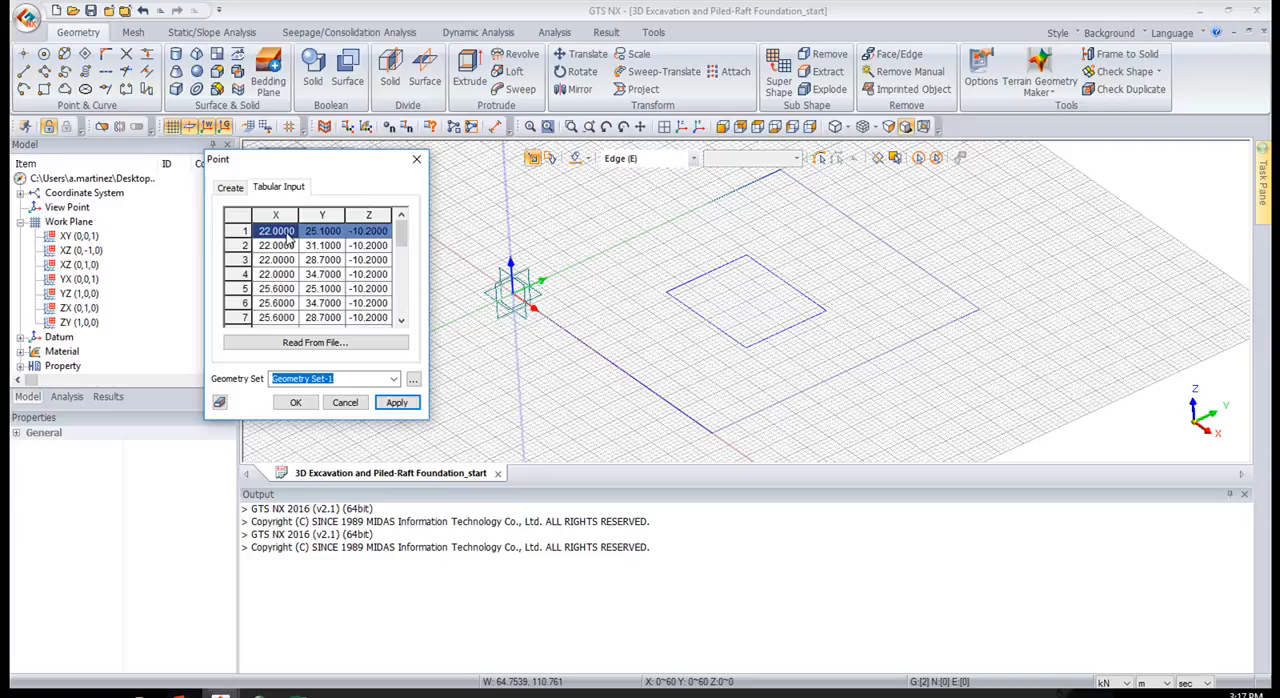
click(296, 402)
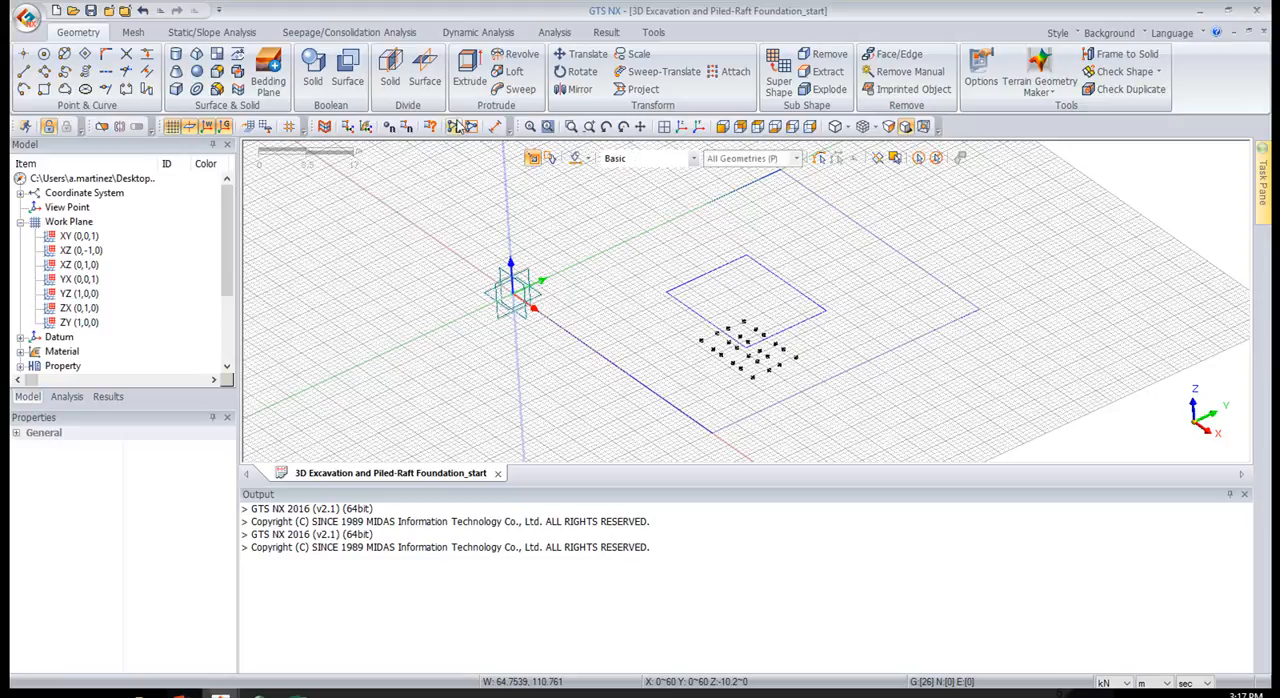
click(171, 131)
Start an Extrude and select only the pile points below the inner rectangle as targets, using the Point (V) selection filter
mouse_move(727, 259)
middle_down()
mouse_move(724, 226)
mouse_move(737, 252)
middle_up()
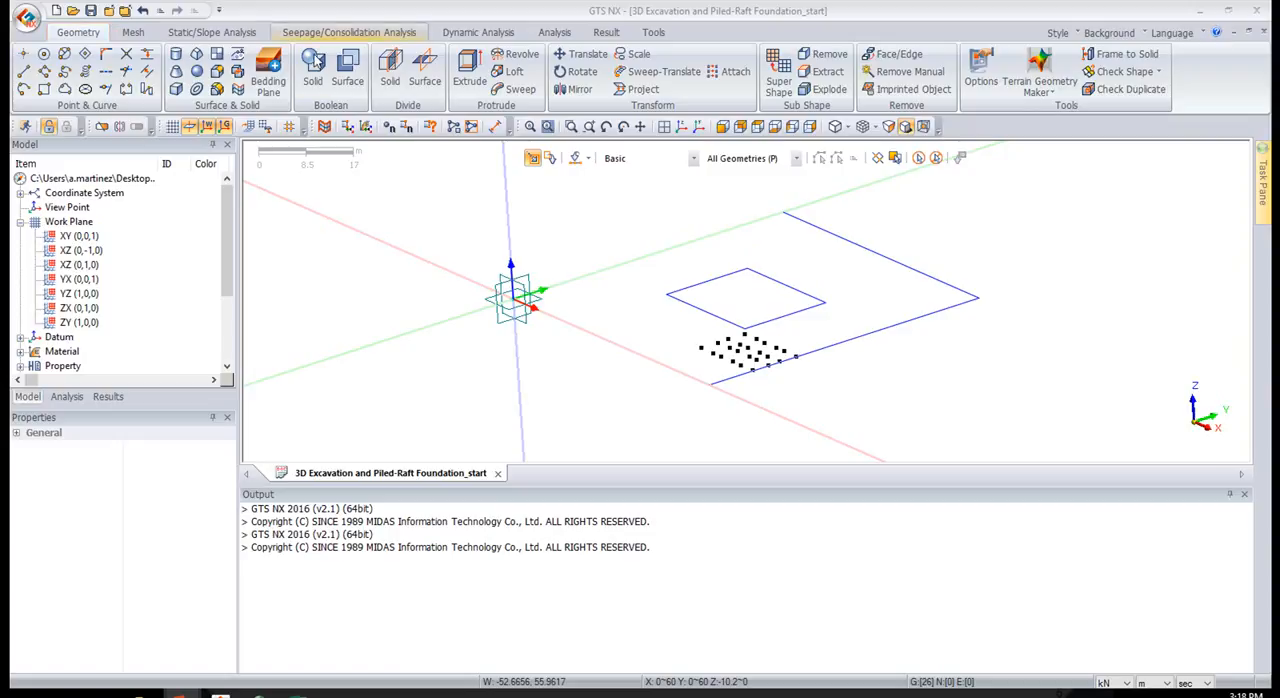
click(461, 73)
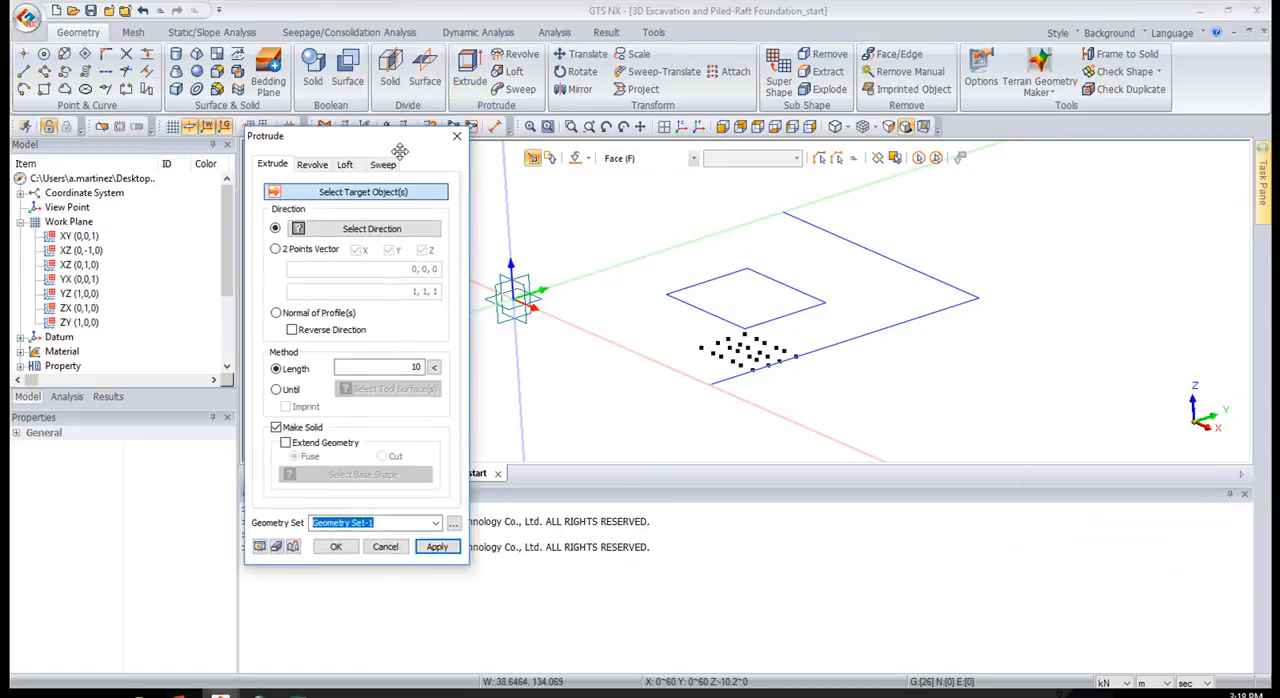
middle_drag(808, 325, 664, 261)
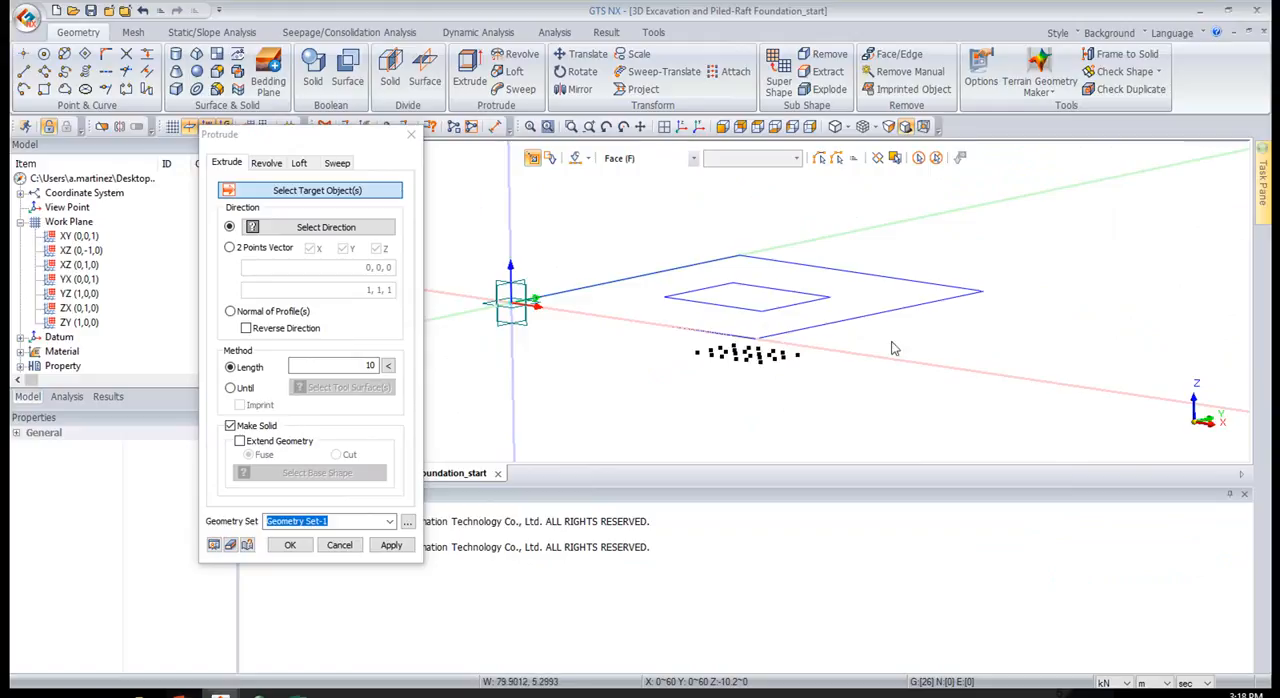
click(652, 159)
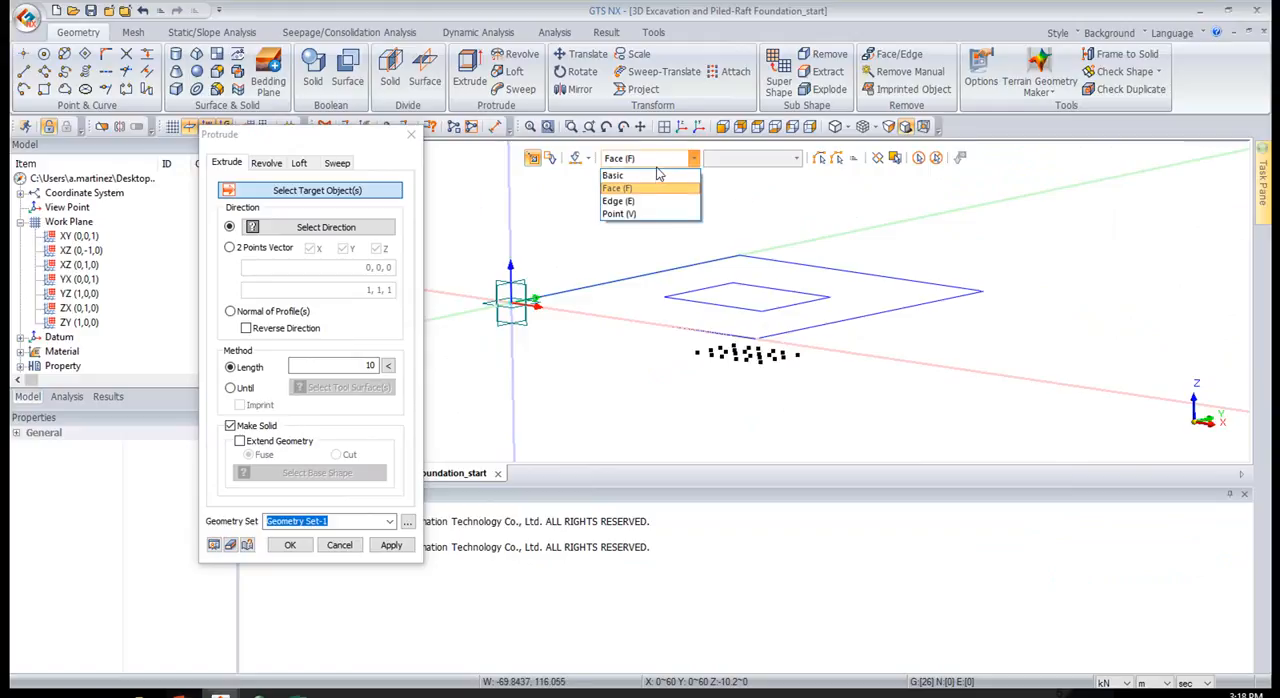
click(619, 214)
drag(642, 290, 884, 464)
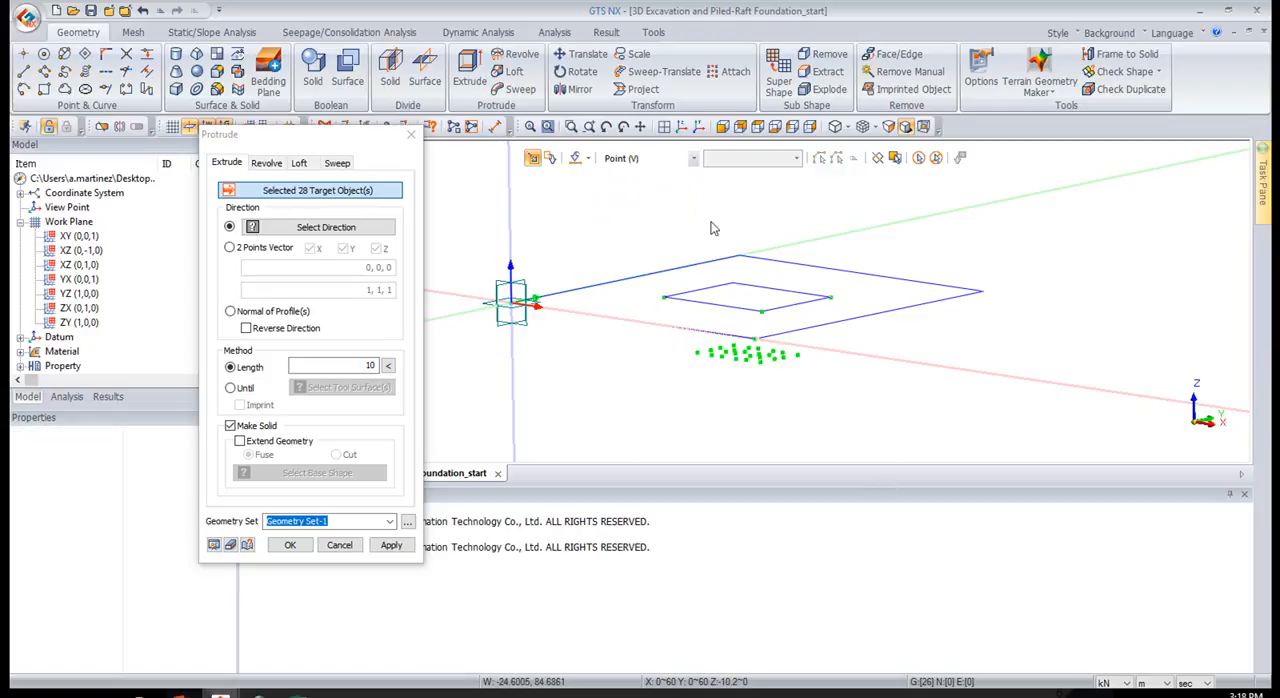
click(936, 157)
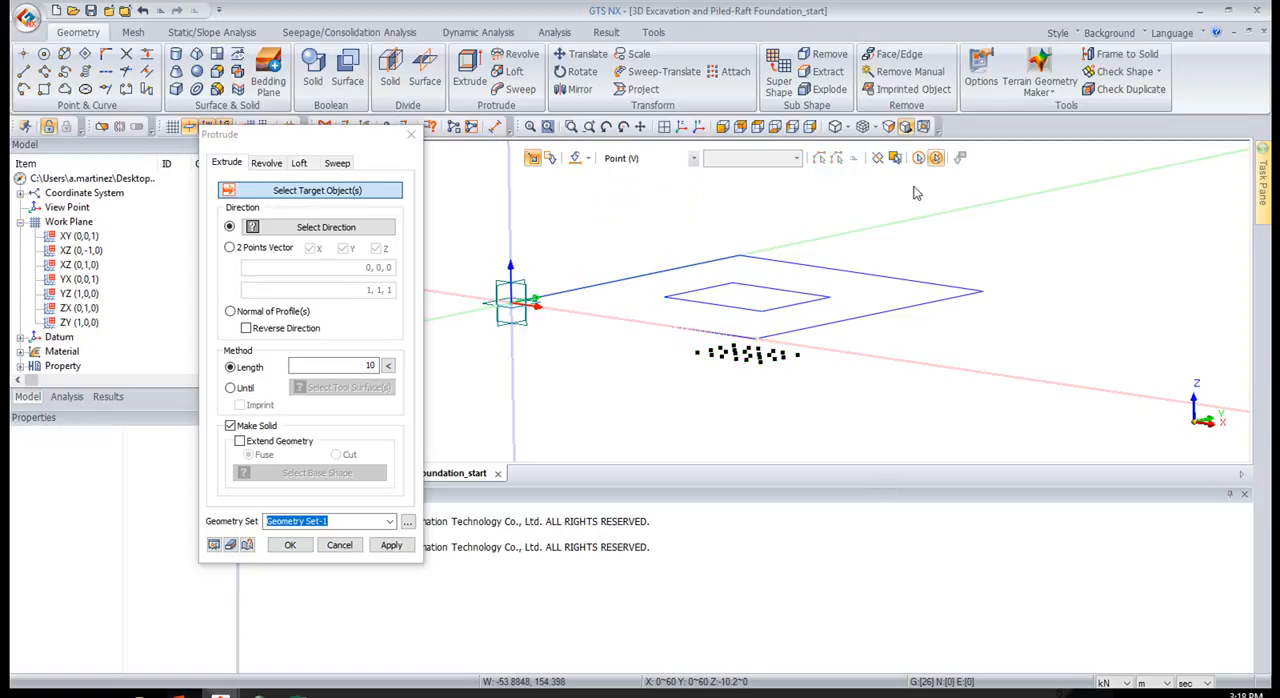
middle_drag(805, 302, 822, 292)
drag(680, 356, 920, 438)
middle_drag(891, 248, 879, 262)
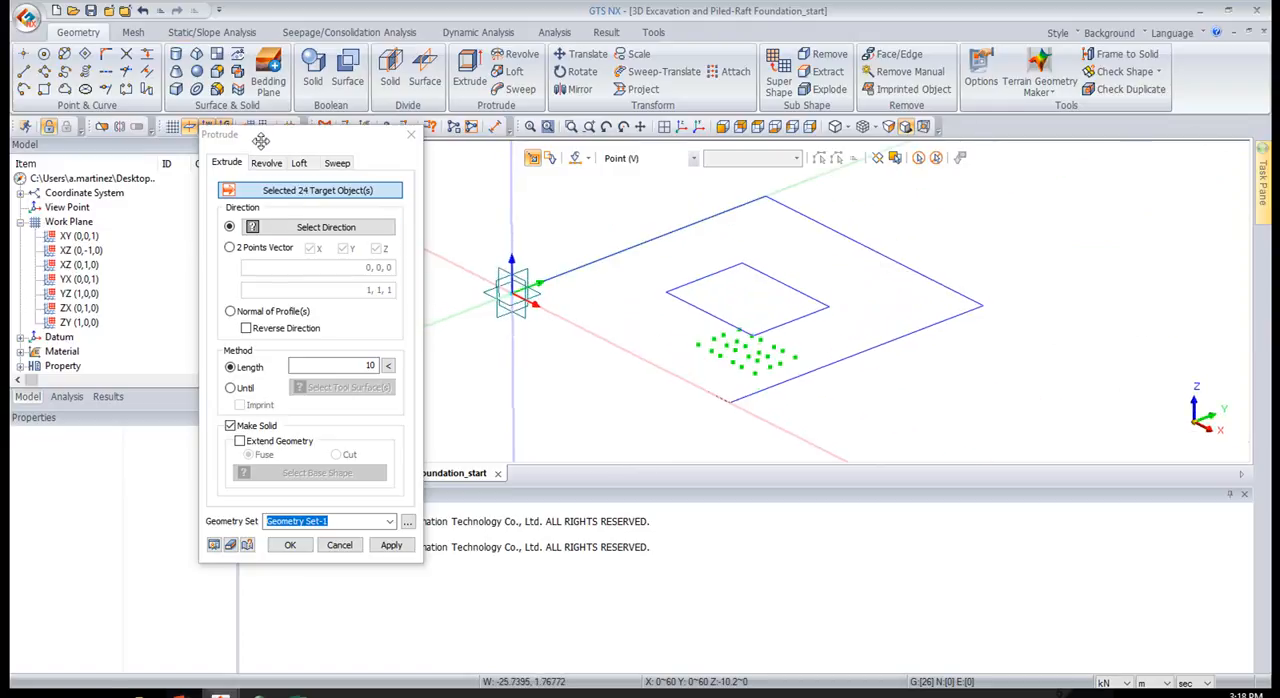
Extrude the selected pile points by -10.3 m along the Z axis in Geometry Set-1, previewing the result first
click(320, 227)
click(512, 213)
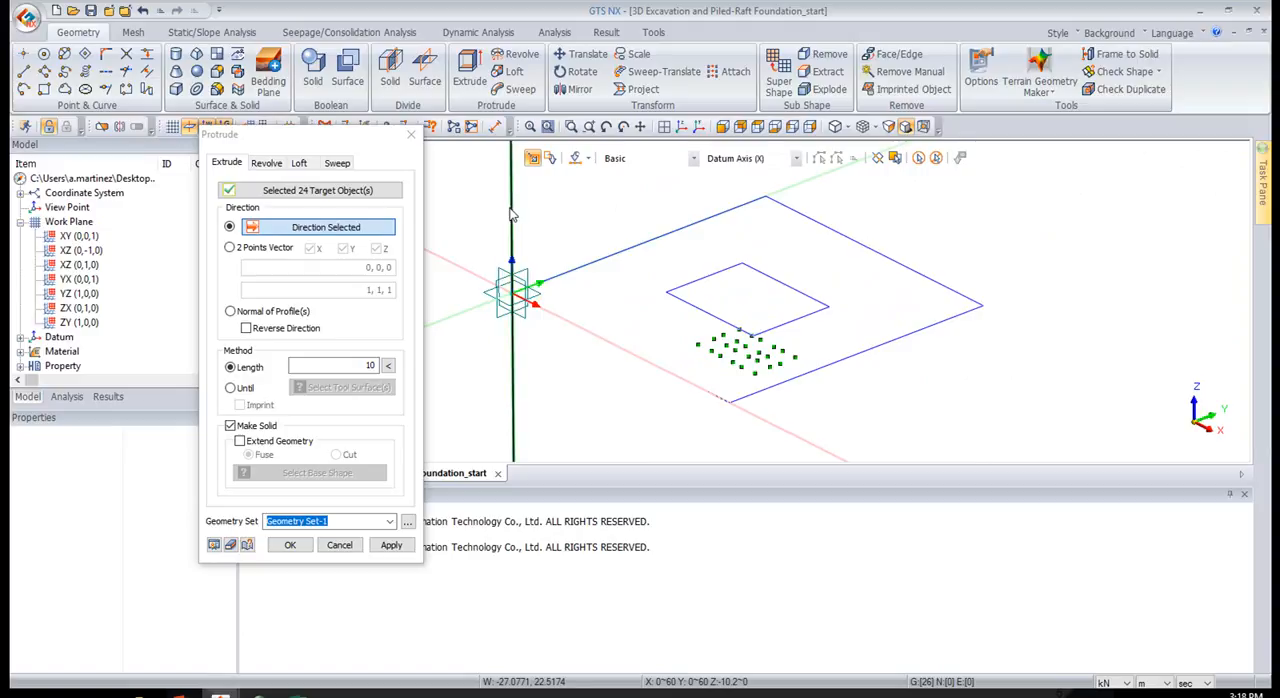
click(338, 368)
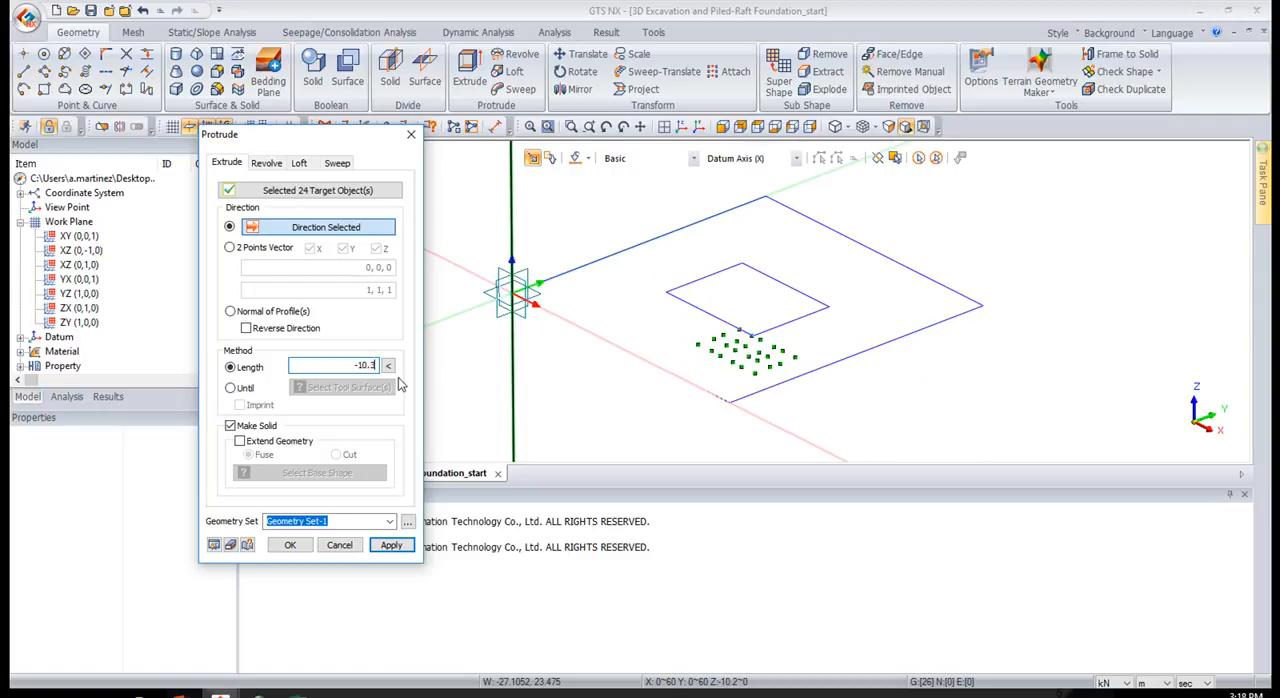
click(214, 545)
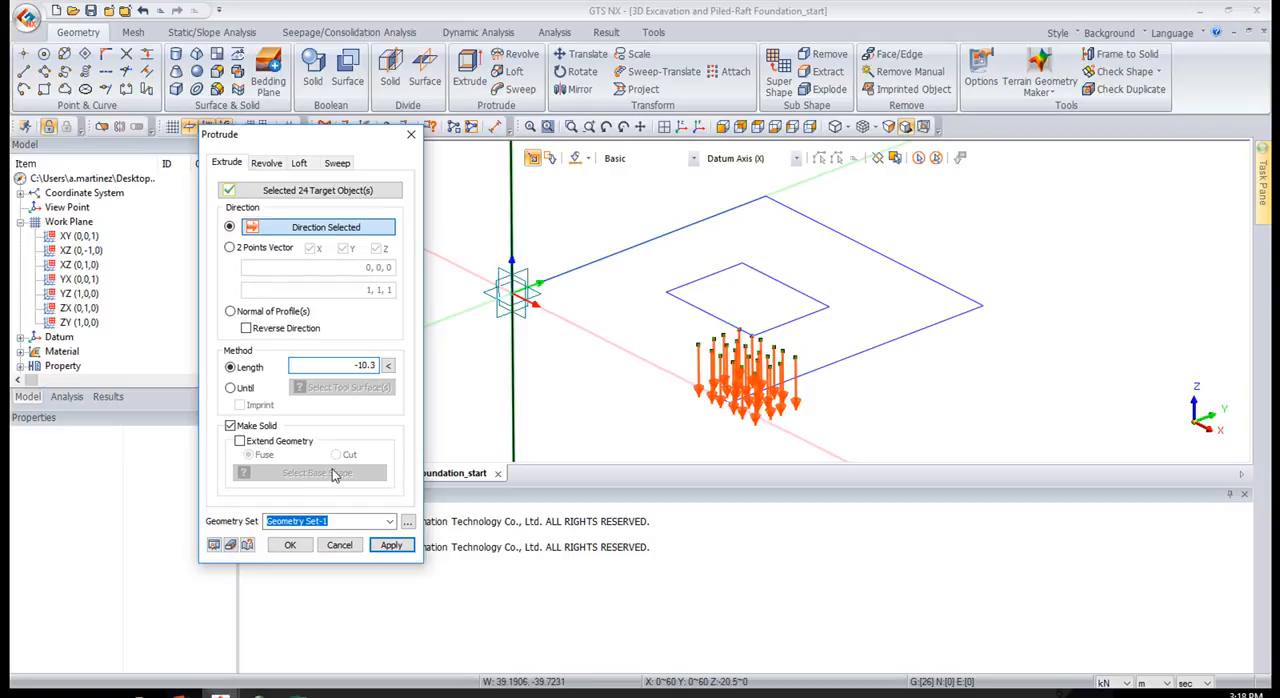
click(290, 545)
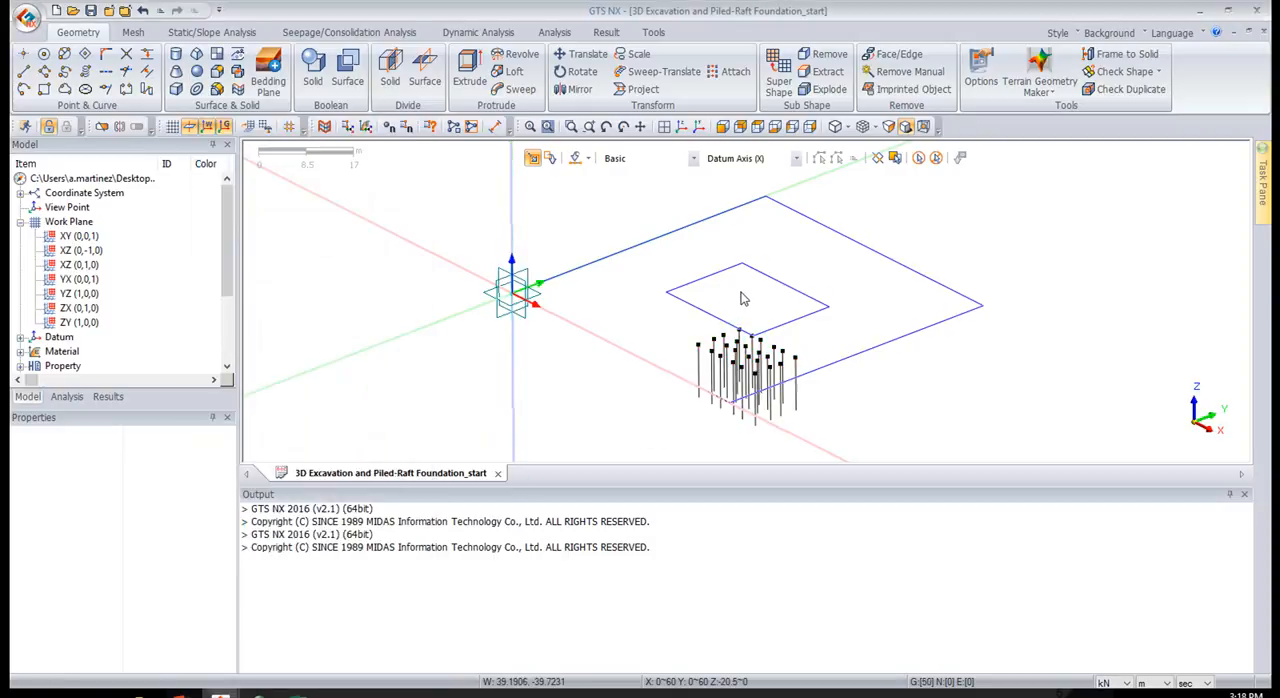
click(723, 128)
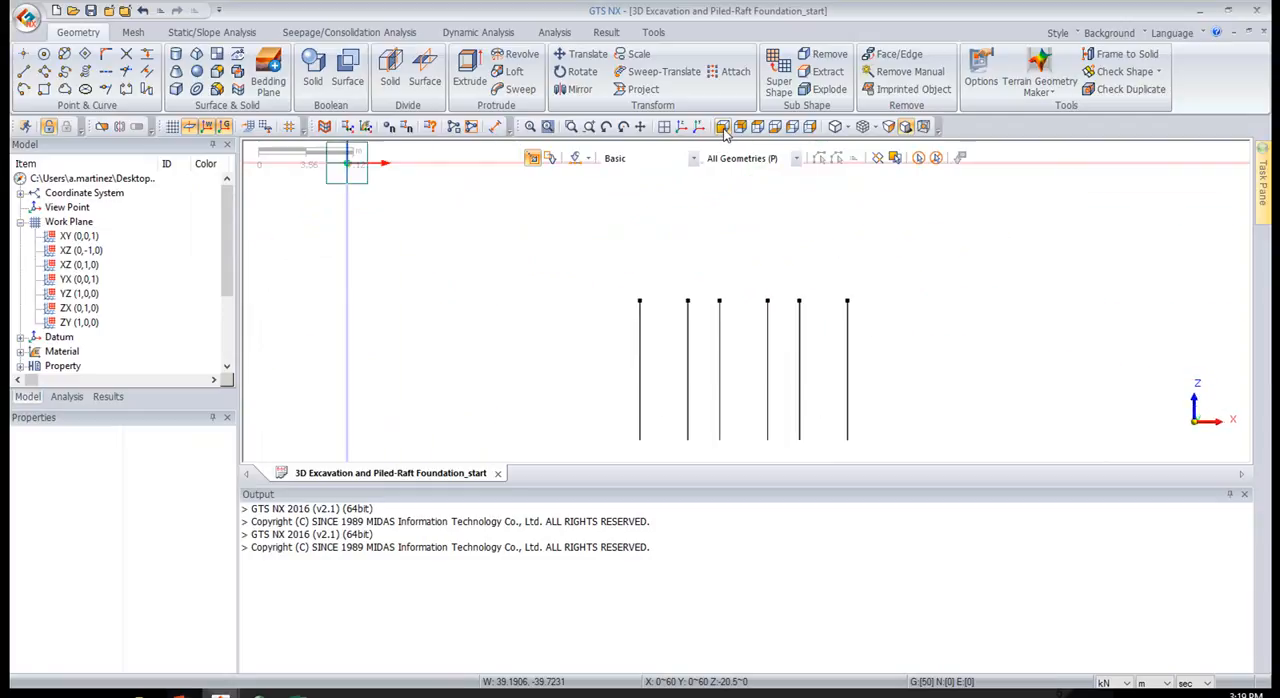
click(683, 128)
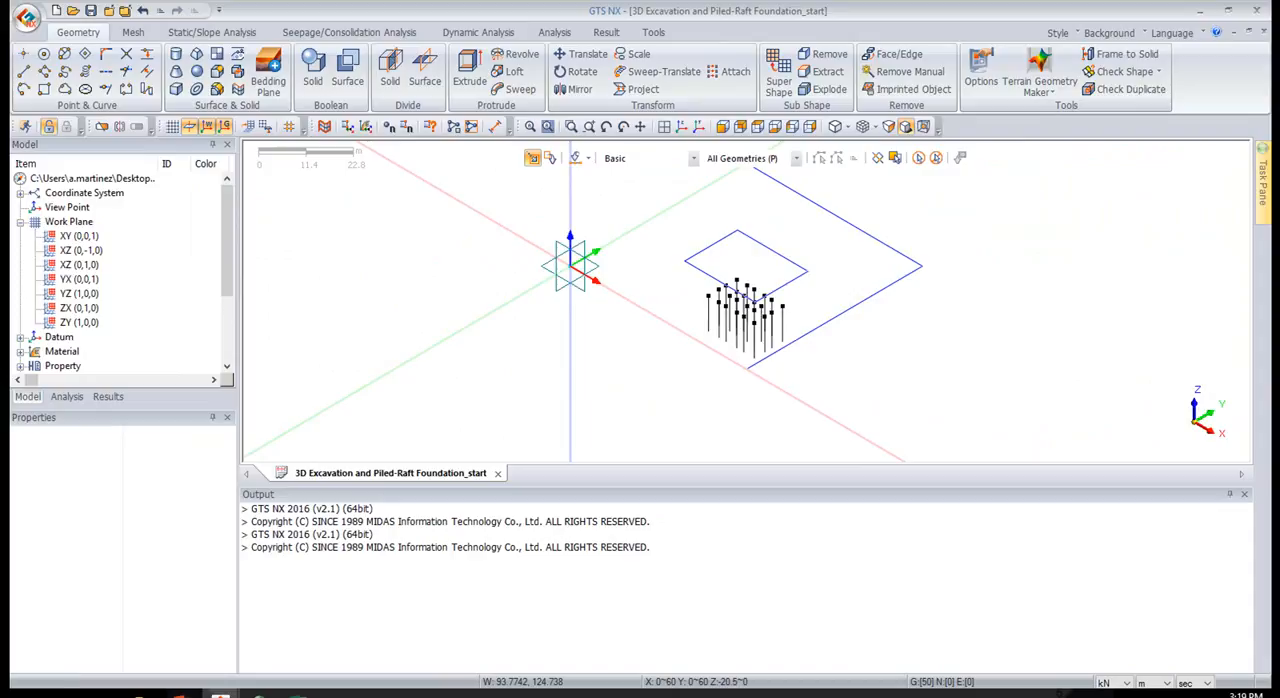
key(alt+Tab)
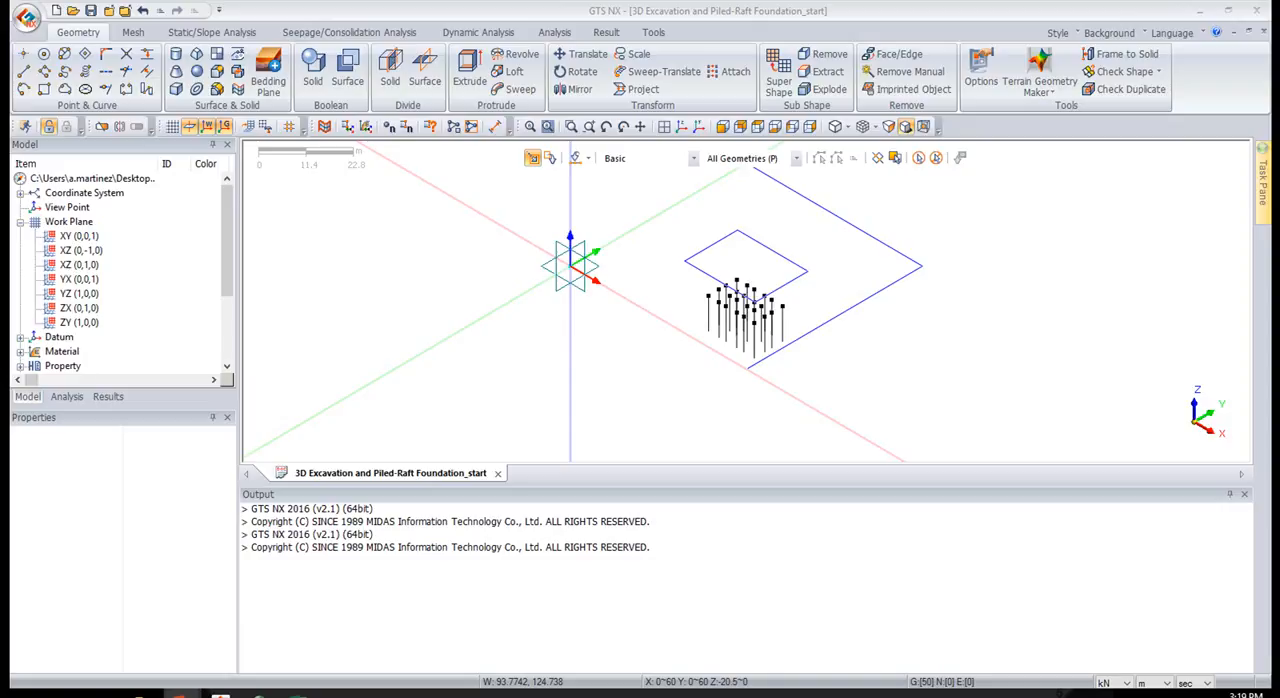
Extrude the four edges of the inner rectangle by -3 m along the Z axis as a solid, using the Edge (E) filter
click(465, 68)
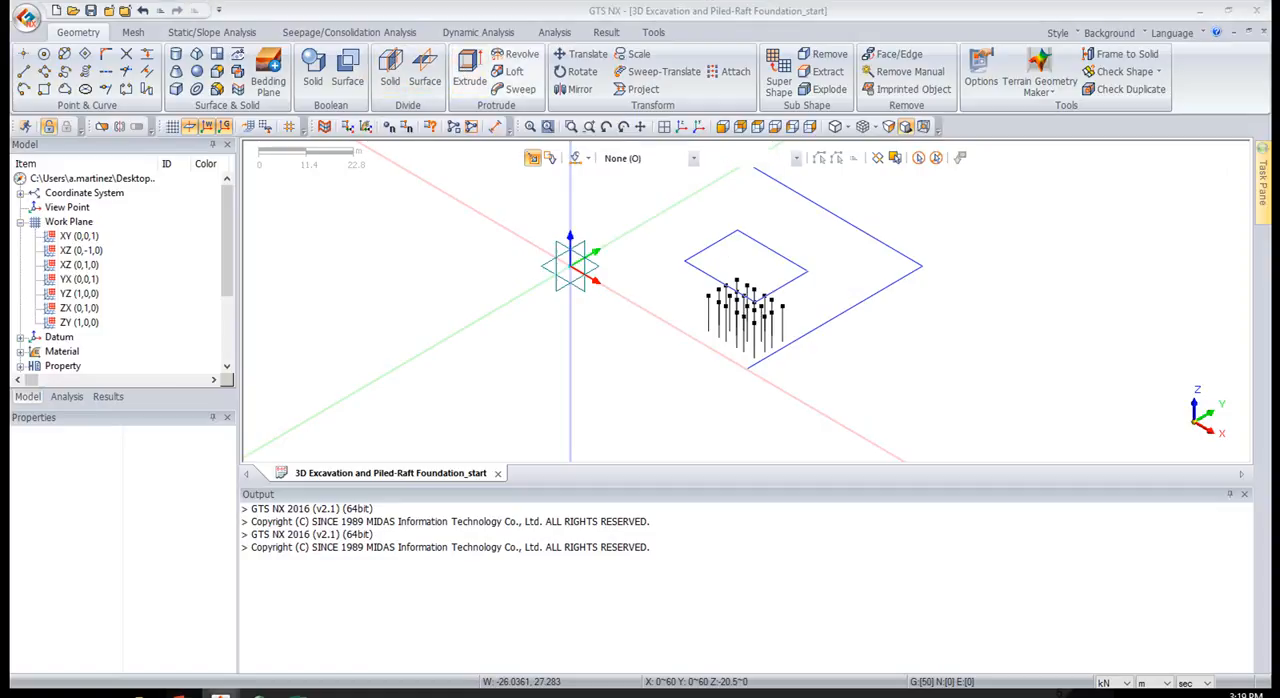
drag(564, 159, 291, 144)
click(648, 158)
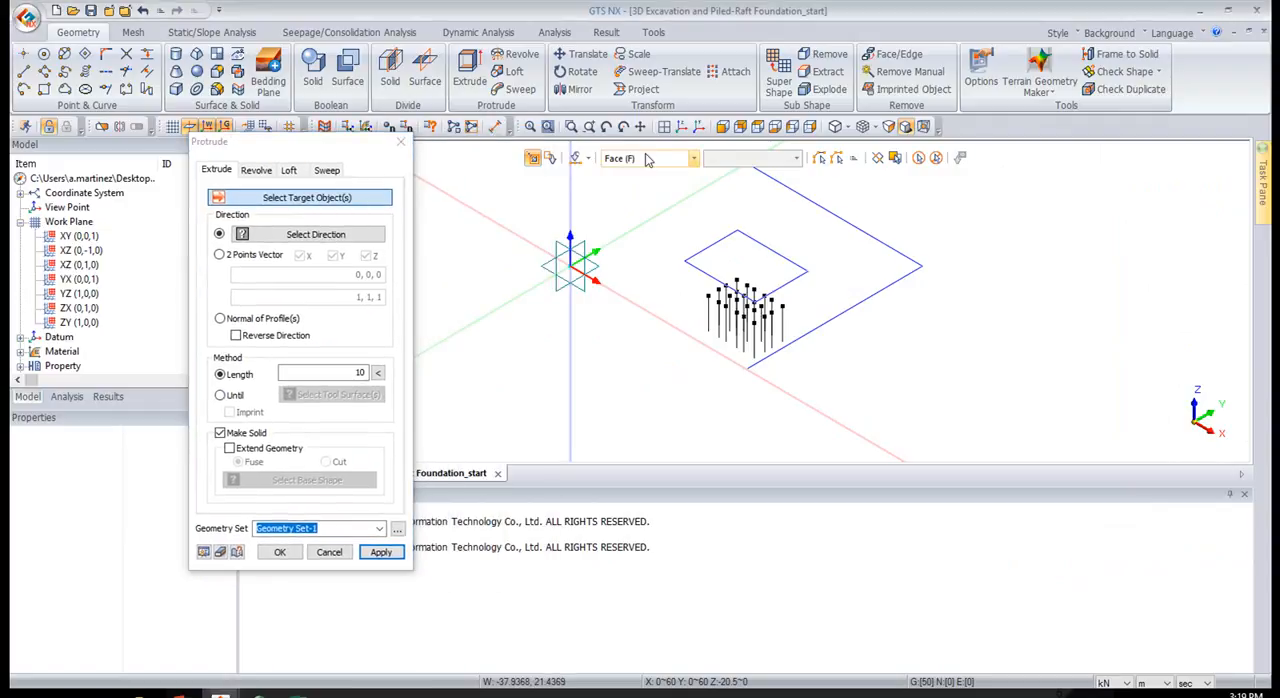
click(636, 203)
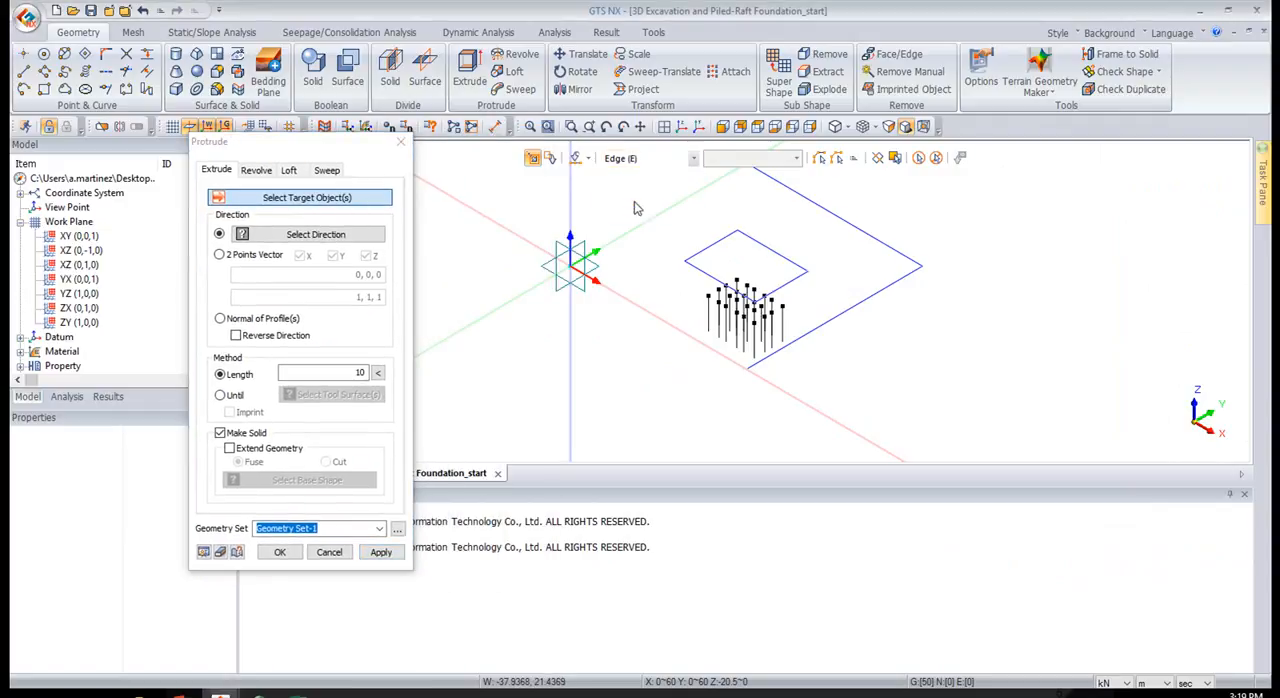
click(712, 245)
click(772, 251)
click(723, 284)
click(786, 283)
click(306, 238)
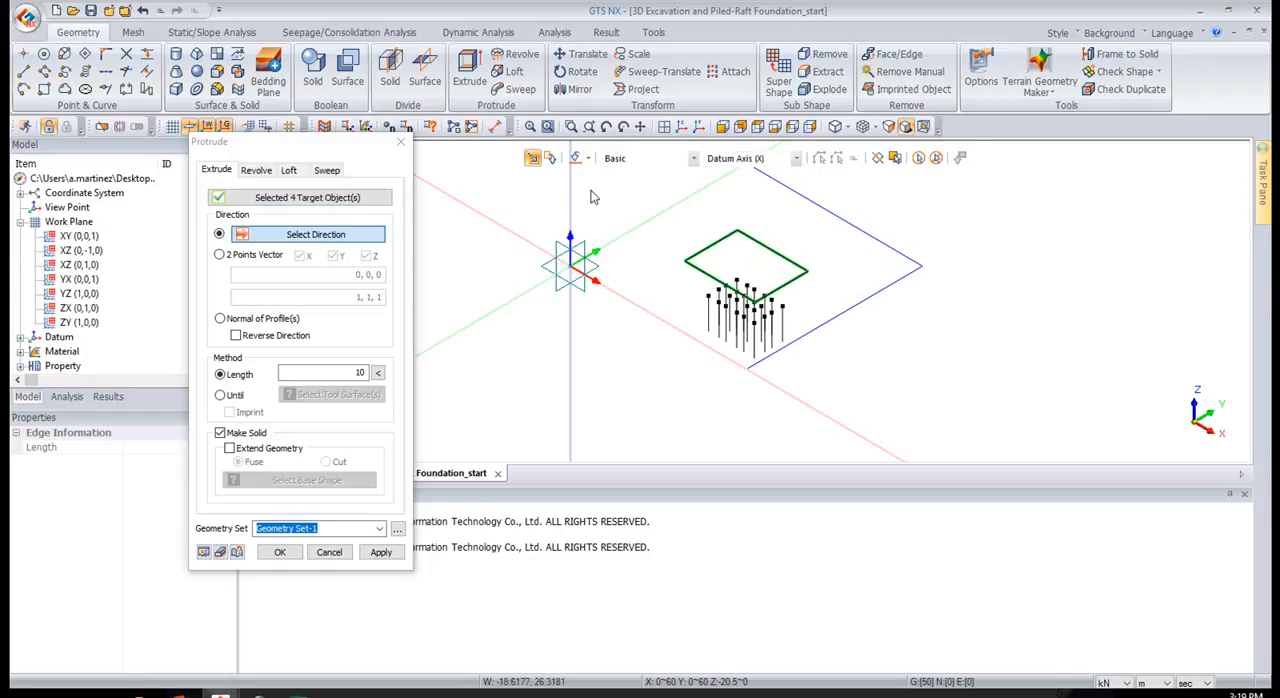
click(569, 211)
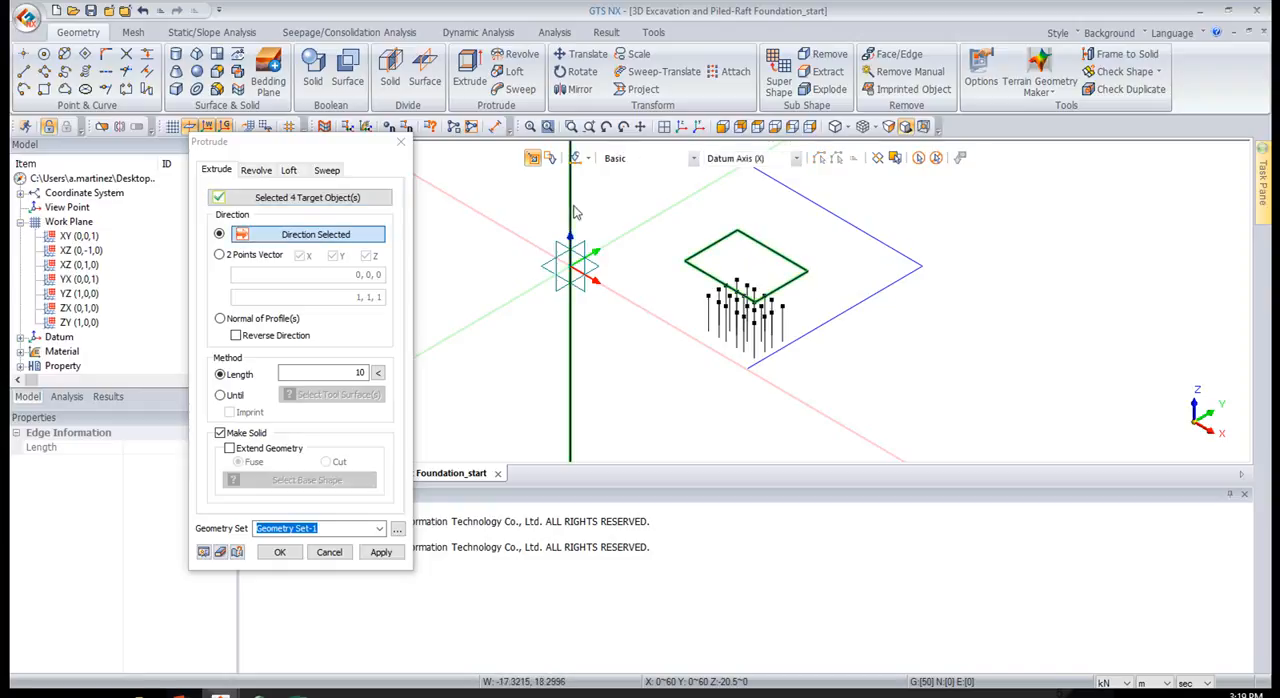
drag(333, 370, 440, 380)
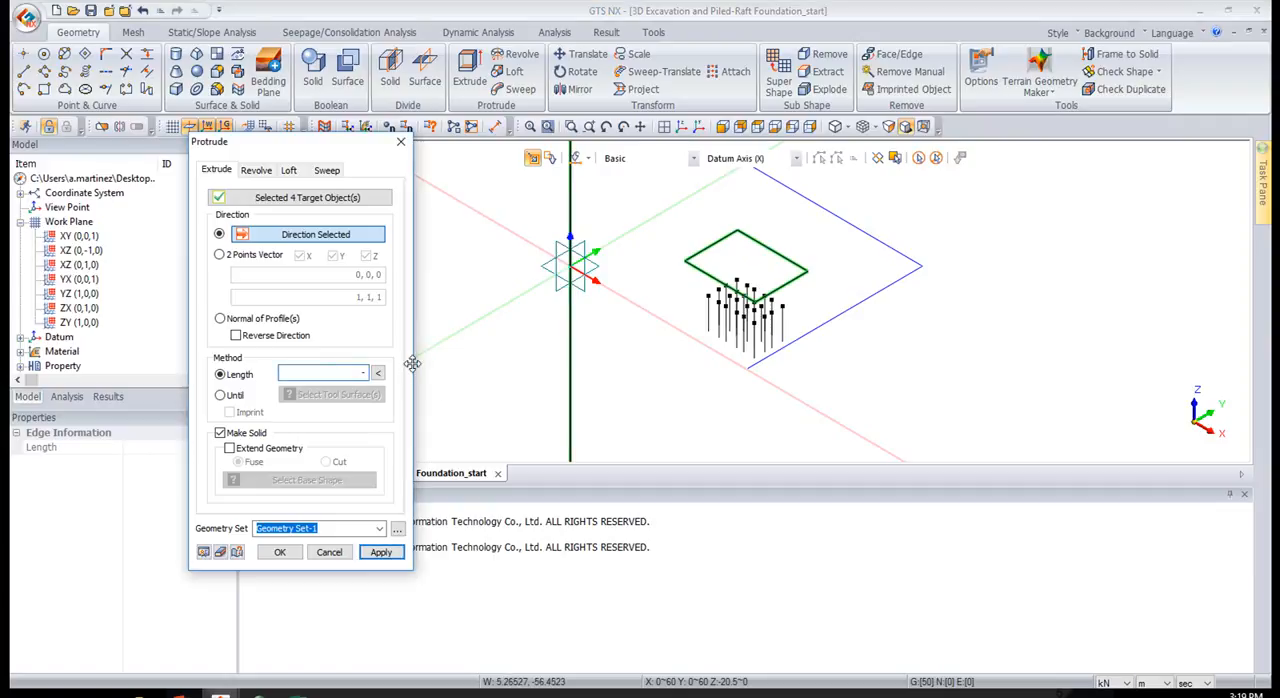
click(204, 552)
click(381, 552)
Extrude the bottom face of the excavation block by -4 m along the Z axis to add a second solid layer
middle_drag(691, 315, 779, 270)
scroll(755, 205, up, 4)
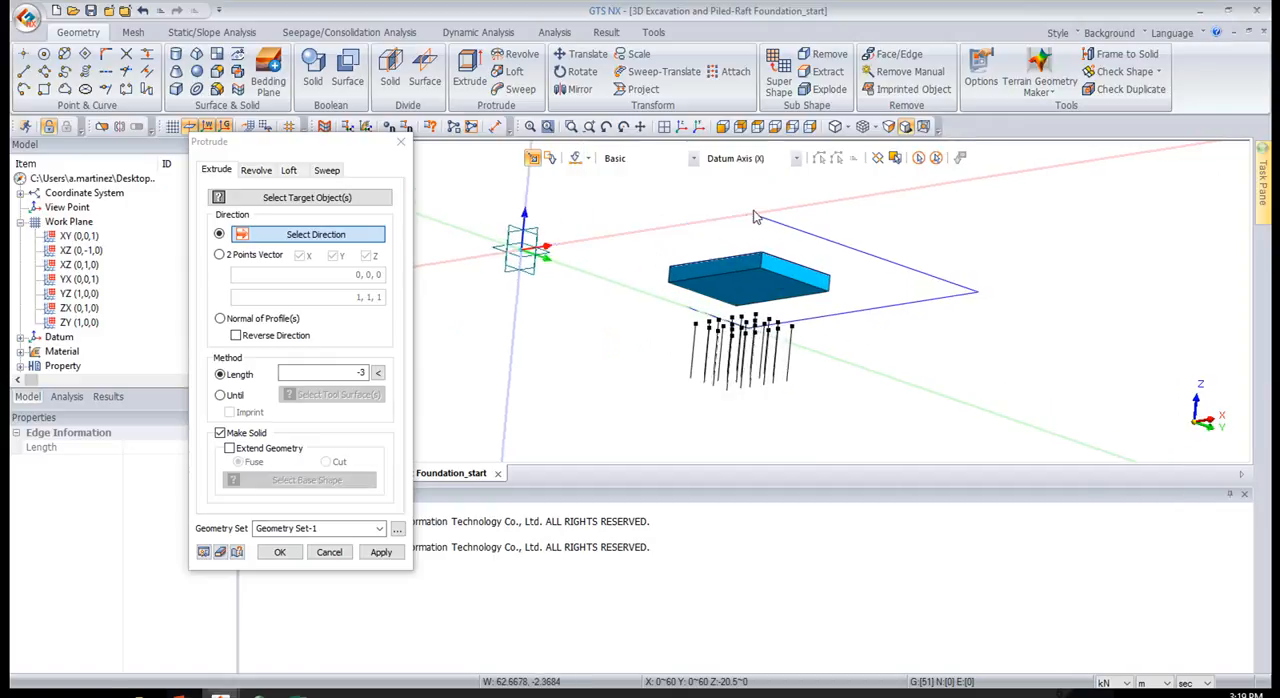
click(305, 197)
click(744, 305)
click(310, 234)
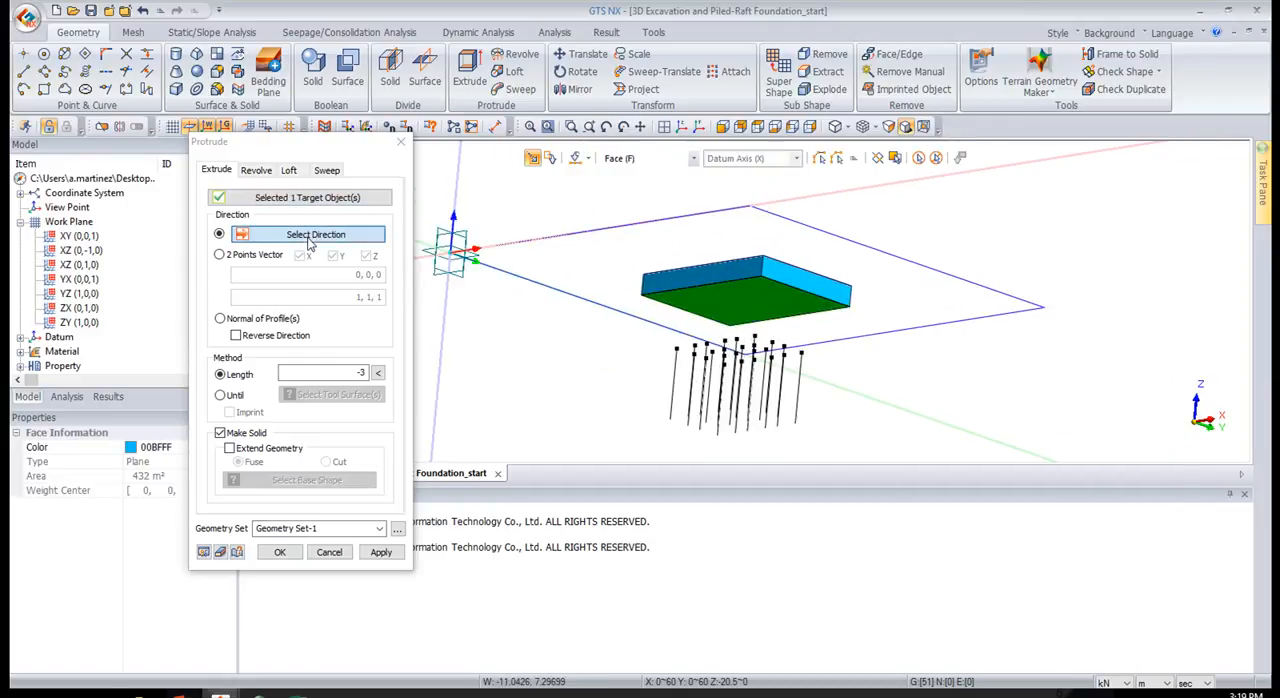
click(500, 274)
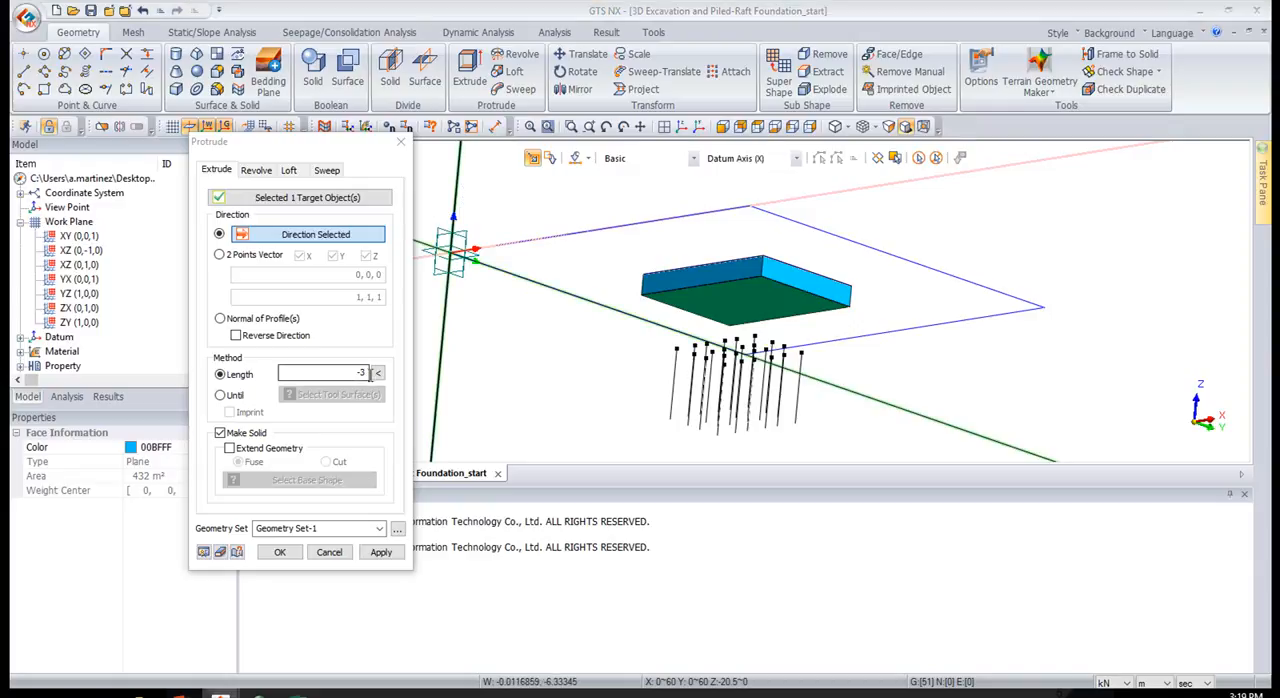
double_click(369, 373)
click(380, 553)
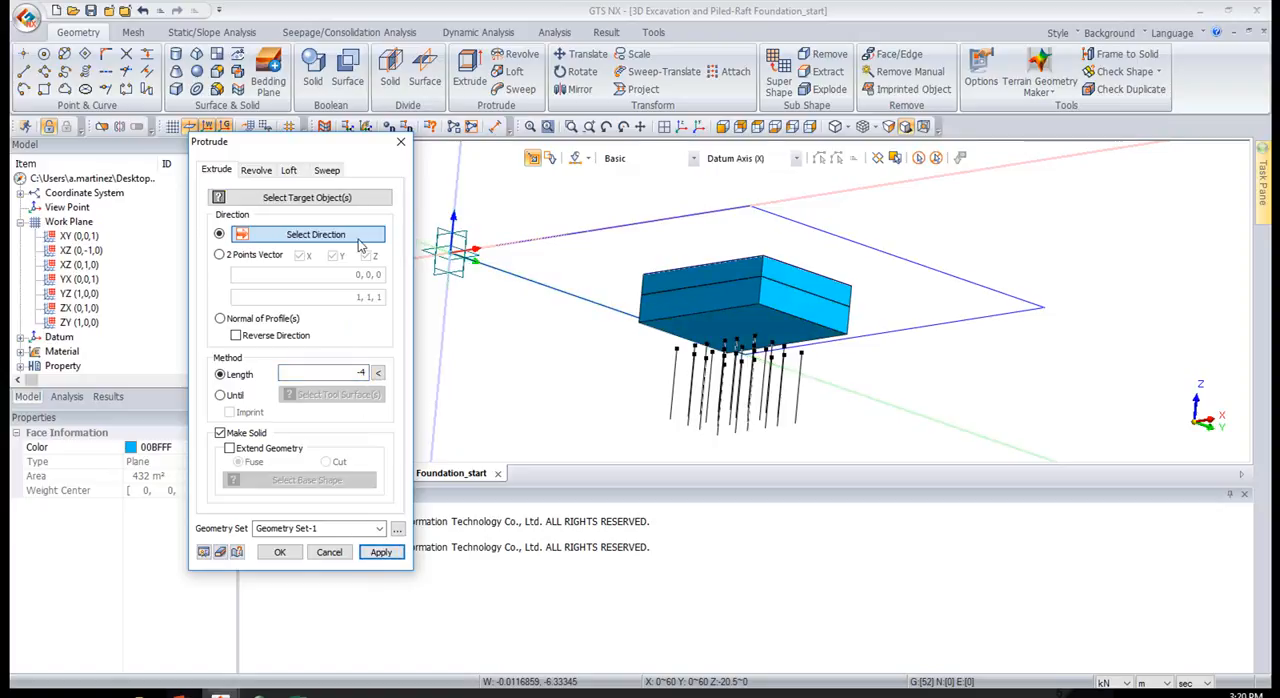
Extrude the bottom face of the second excavation layer by -3 m along the Z axis to add a third solid layer
click(678, 328)
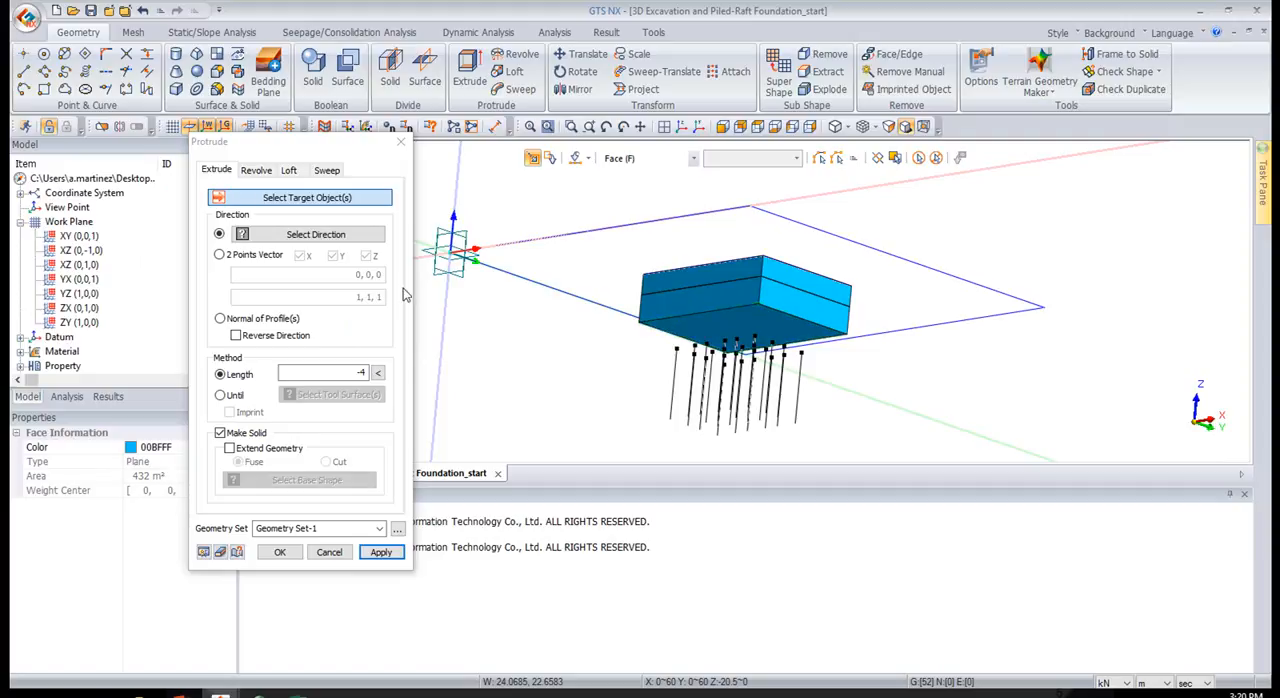
click(454, 205)
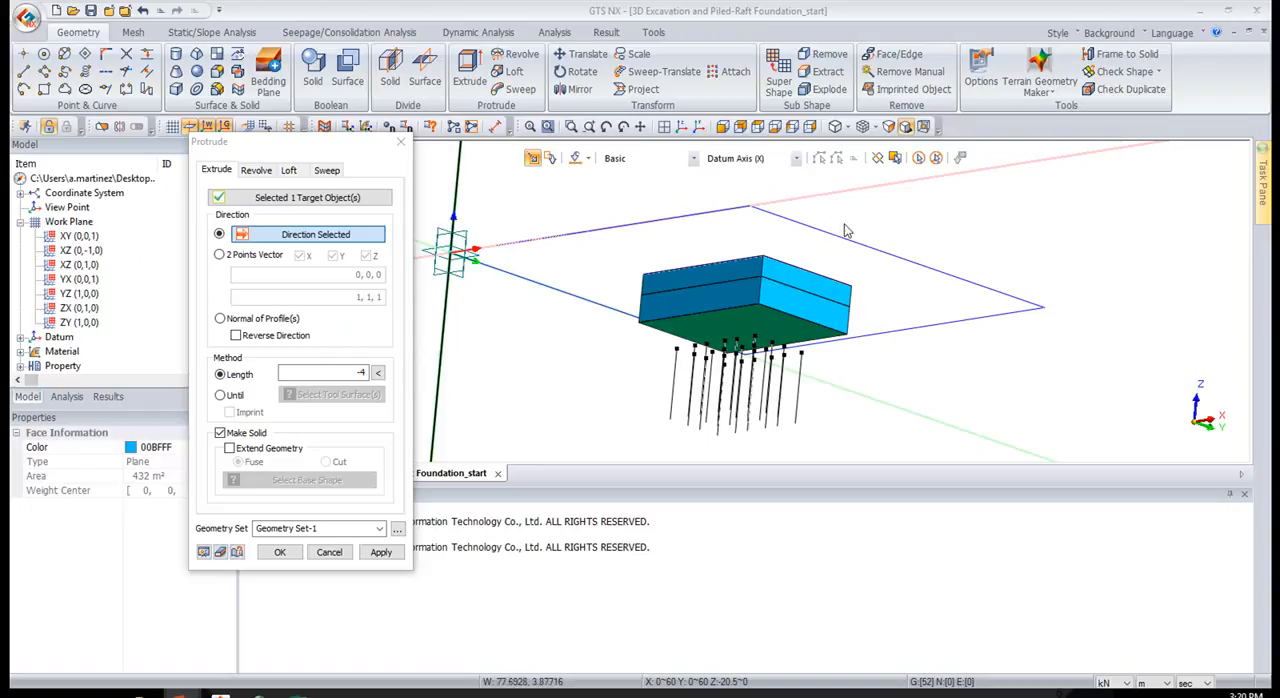
click(366, 371)
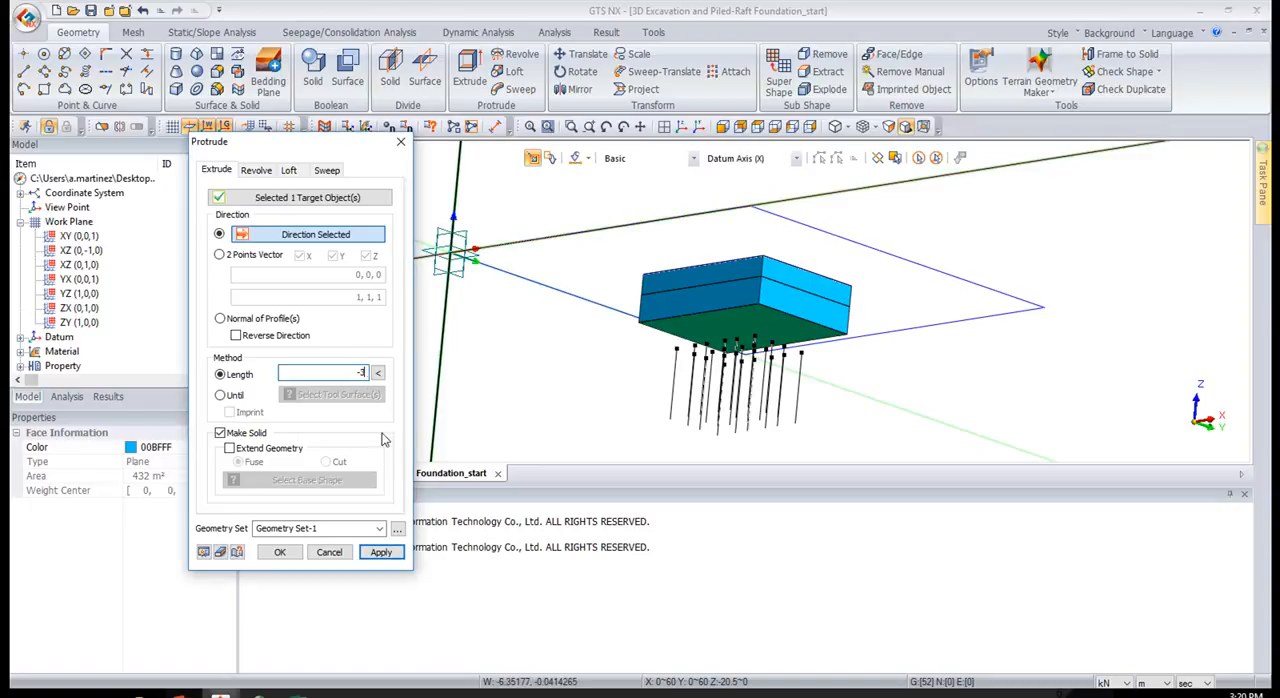
click(380, 552)
click(372, 552)
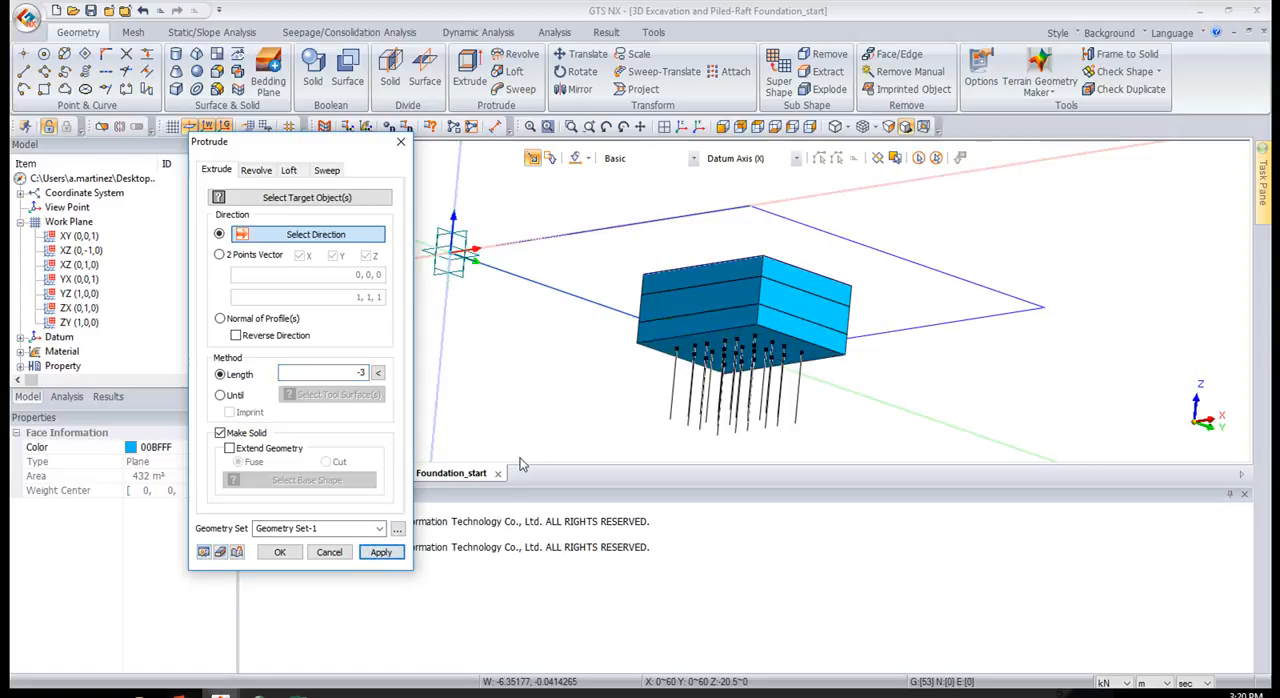
Extrude the bottom face of the third excavation layer by -0.6 m along the Z axis to form the raft solid
click(698, 352)
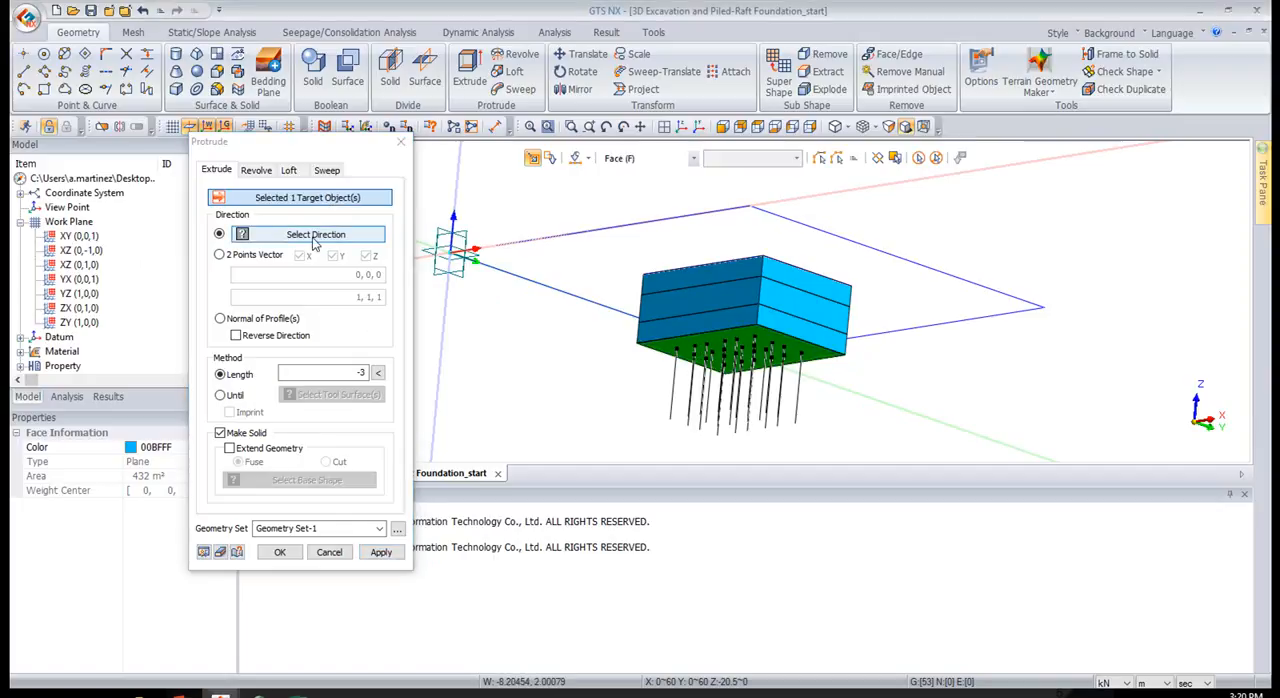
click(456, 202)
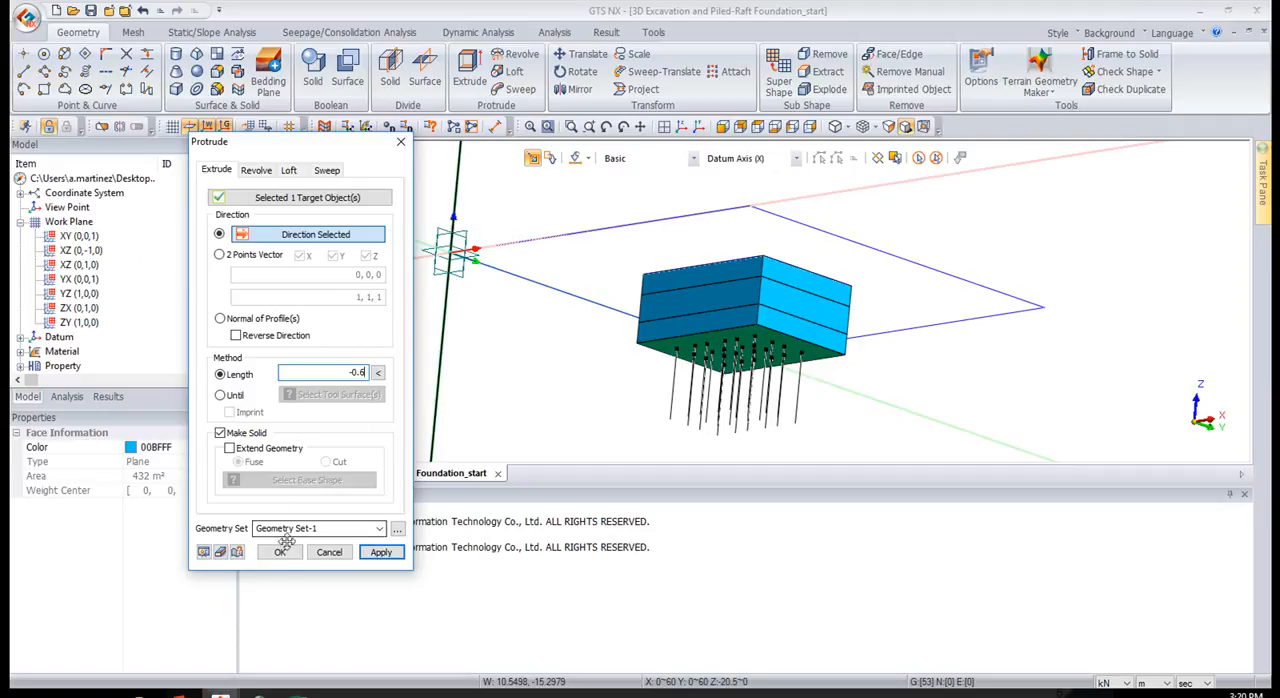
click(203, 553)
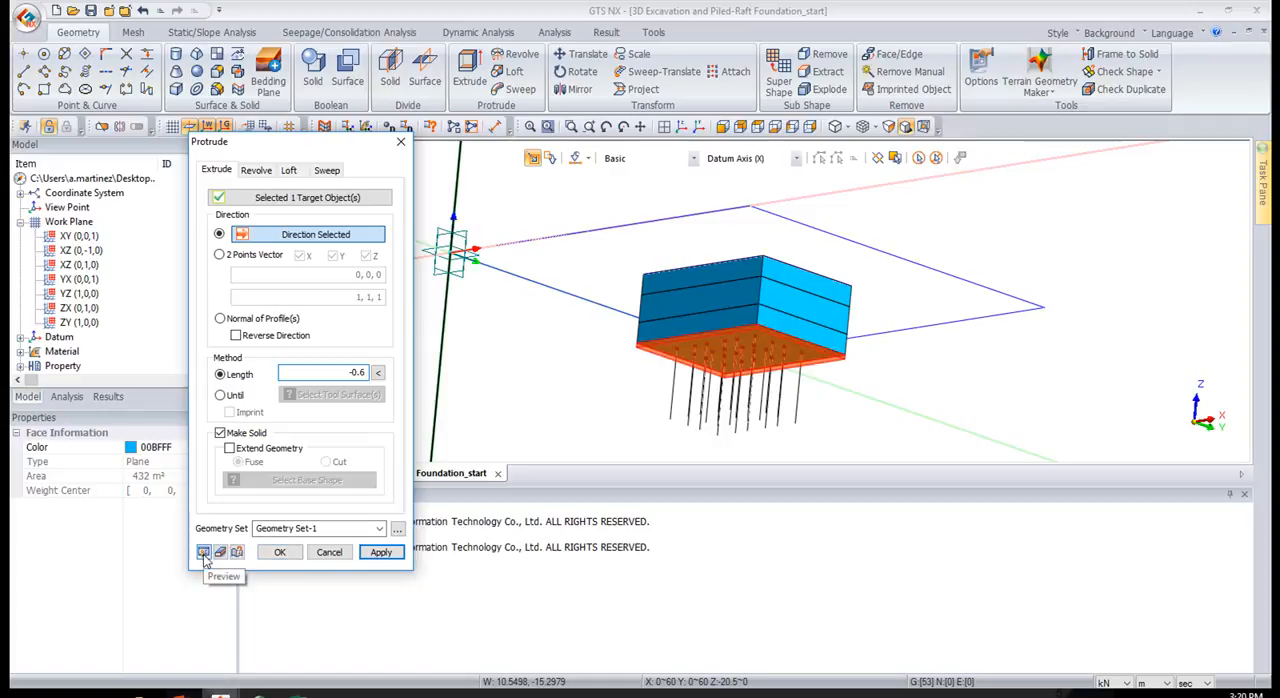
click(279, 552)
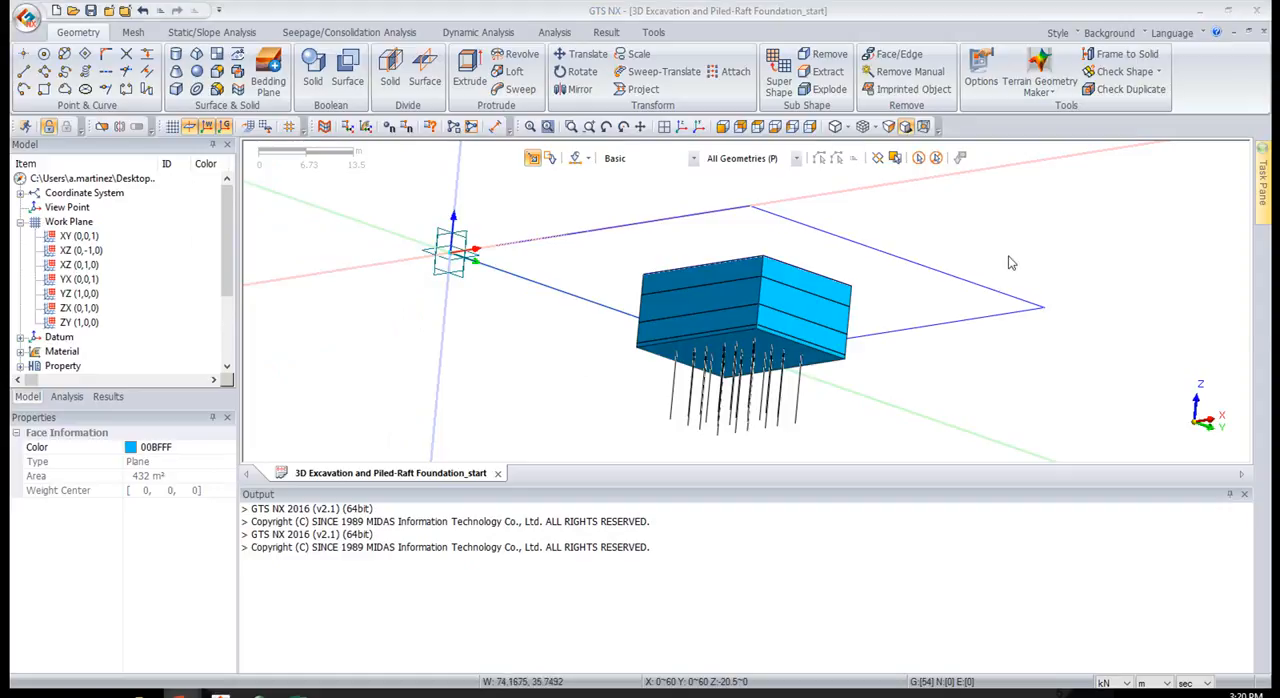
Extrude the four edges of the outer ground rectangle by -3 m along the Z axis as a solid, using the Edge (E) filter
click(681, 127)
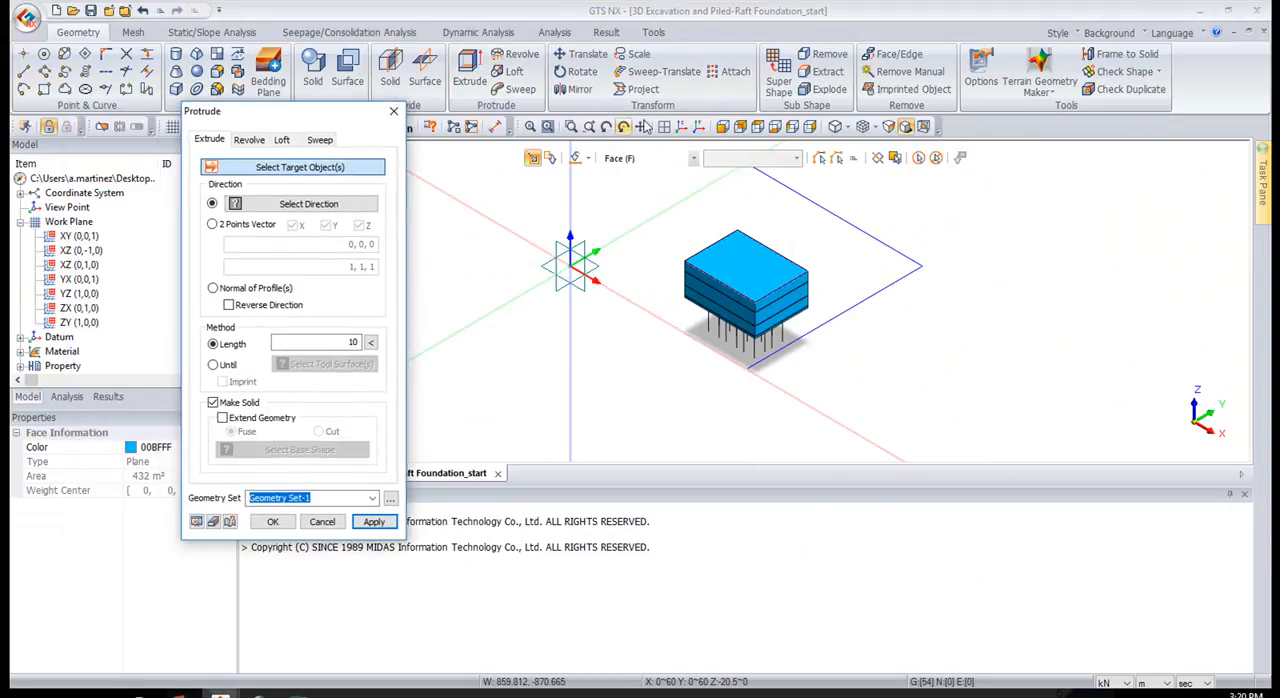
click(640, 158)
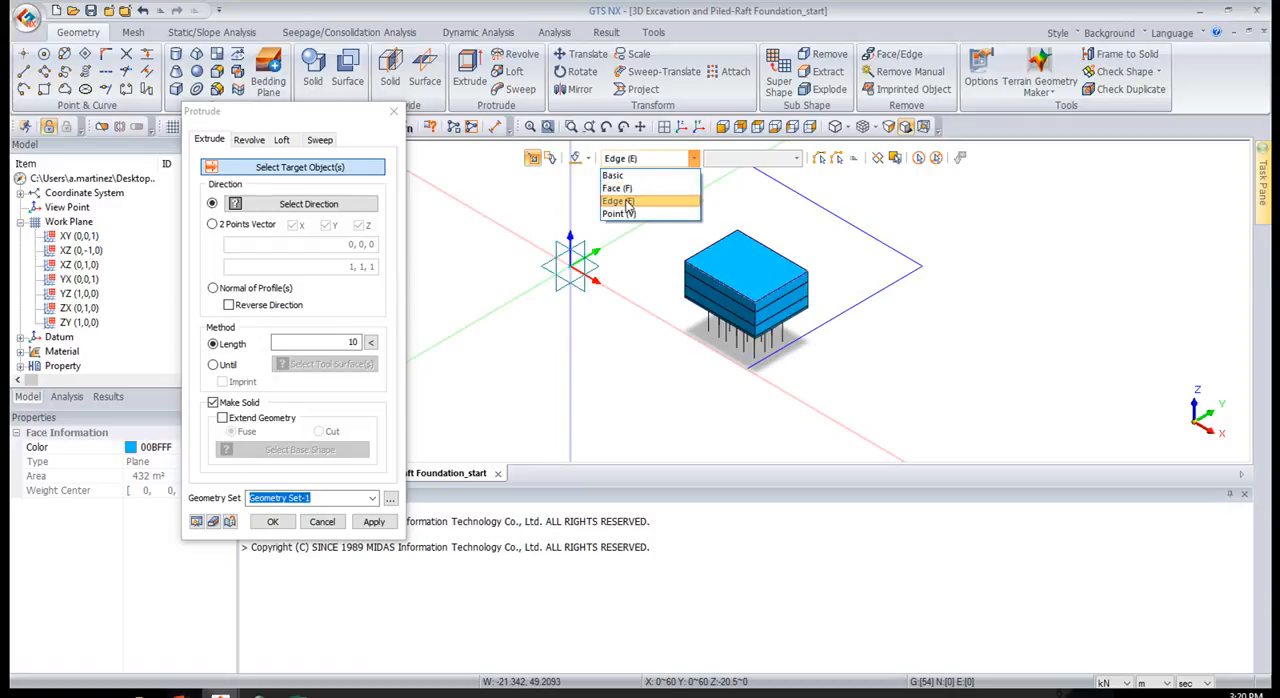
click(627, 202)
click(650, 219)
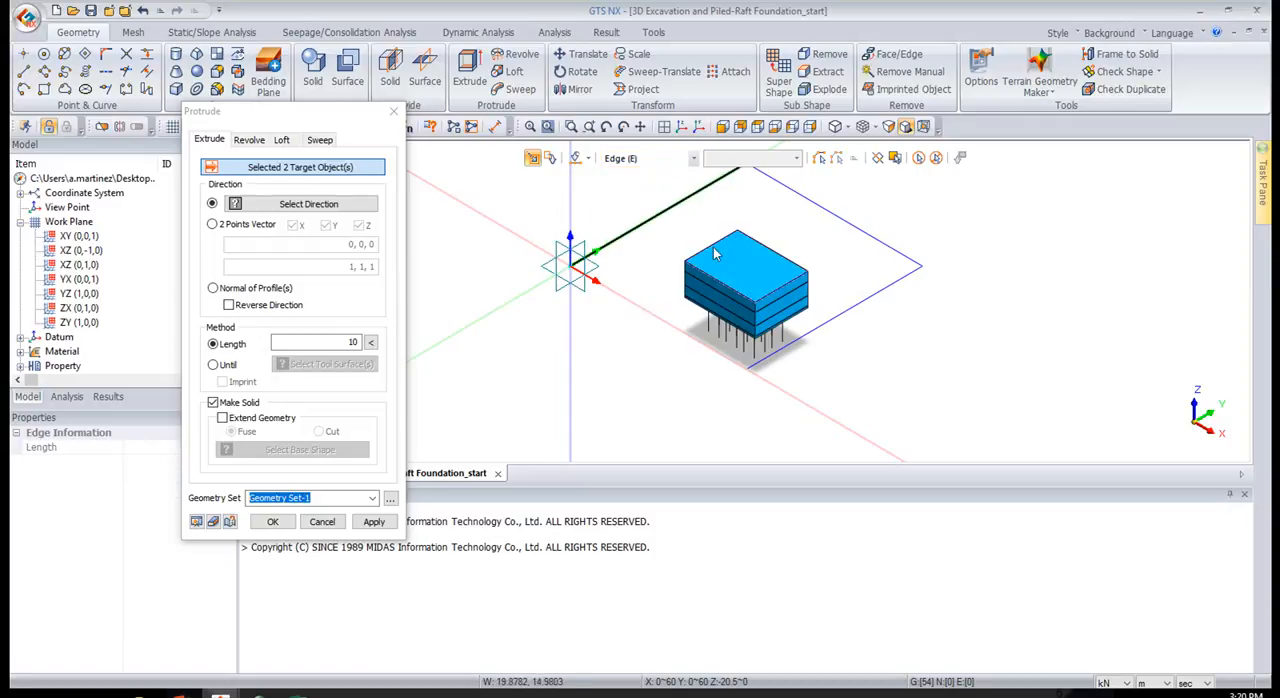
click(837, 217)
click(855, 306)
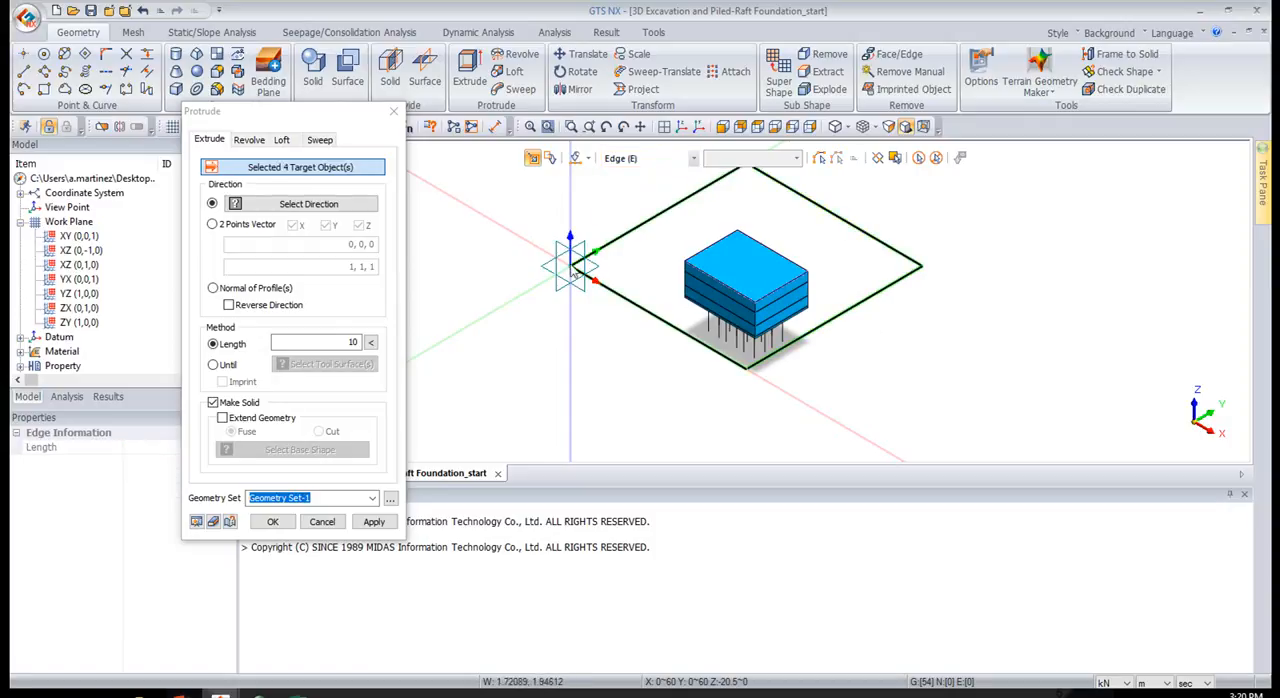
click(374, 209)
click(571, 212)
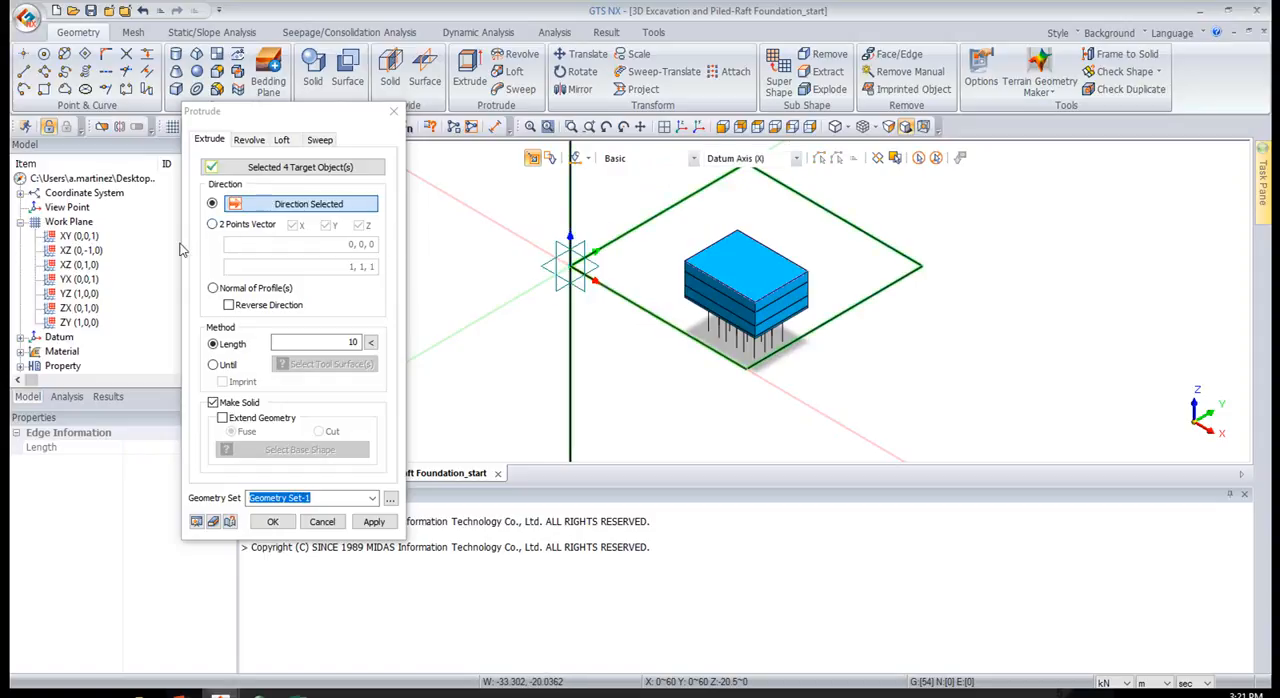
double_click(348, 343)
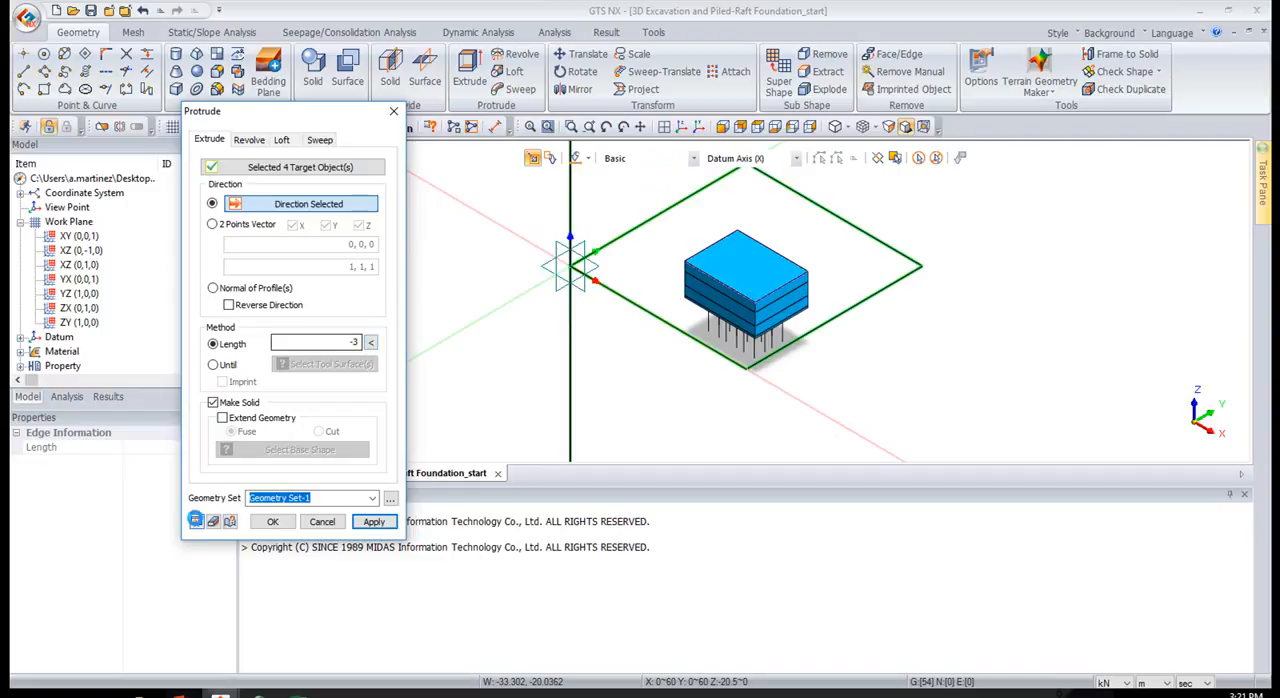
click(196, 521)
click(373, 521)
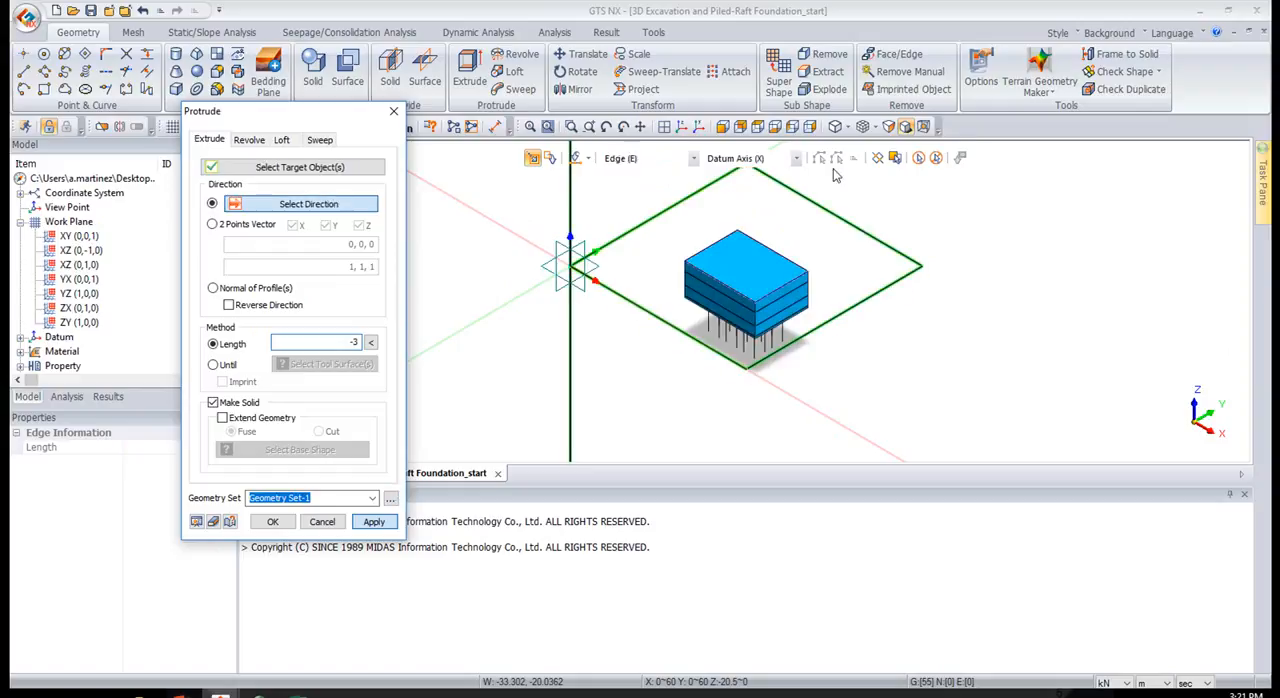
Extrude the bottom face of the outer ground layer by -15 m along the Z axis to add a second ground solid
middle_drag(854, 280, 838, 228)
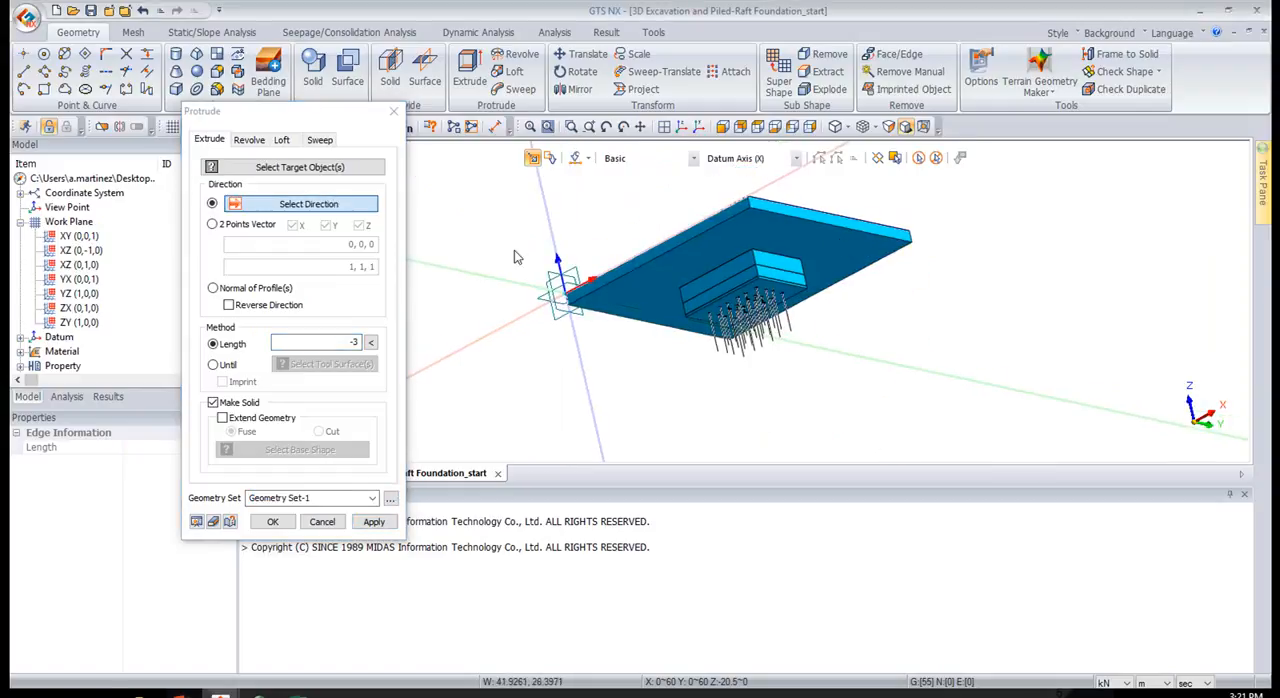
click(340, 172)
click(642, 297)
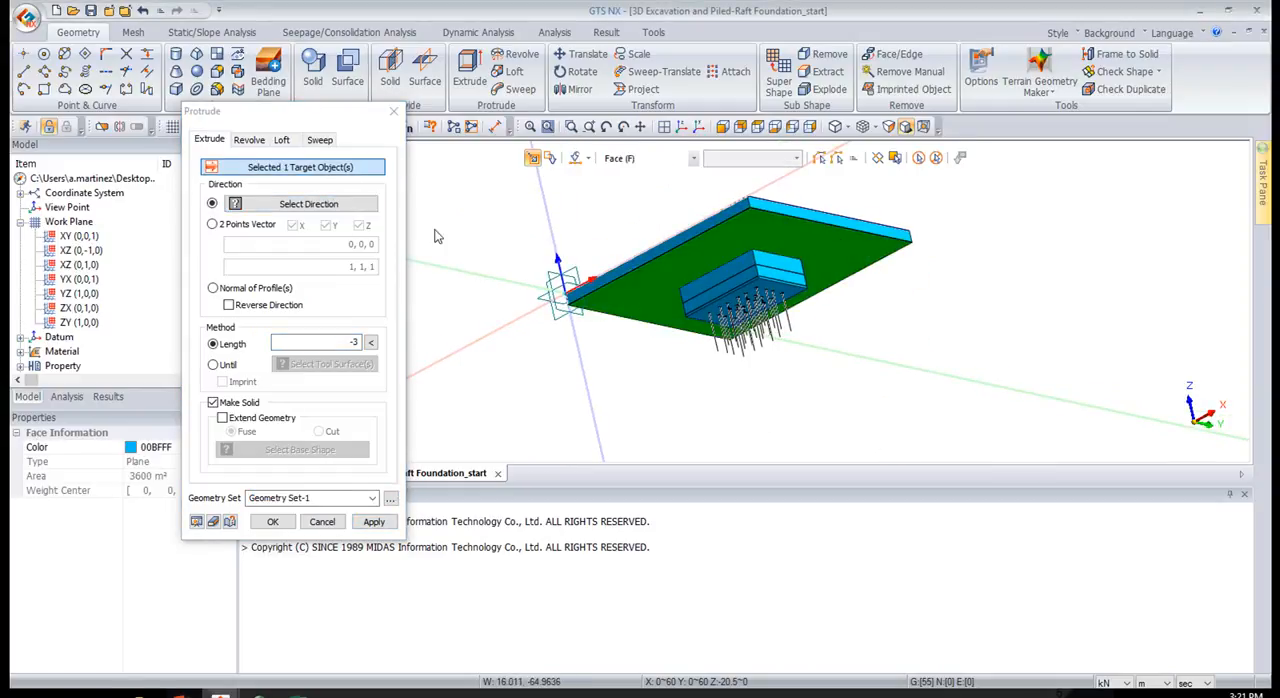
click(552, 226)
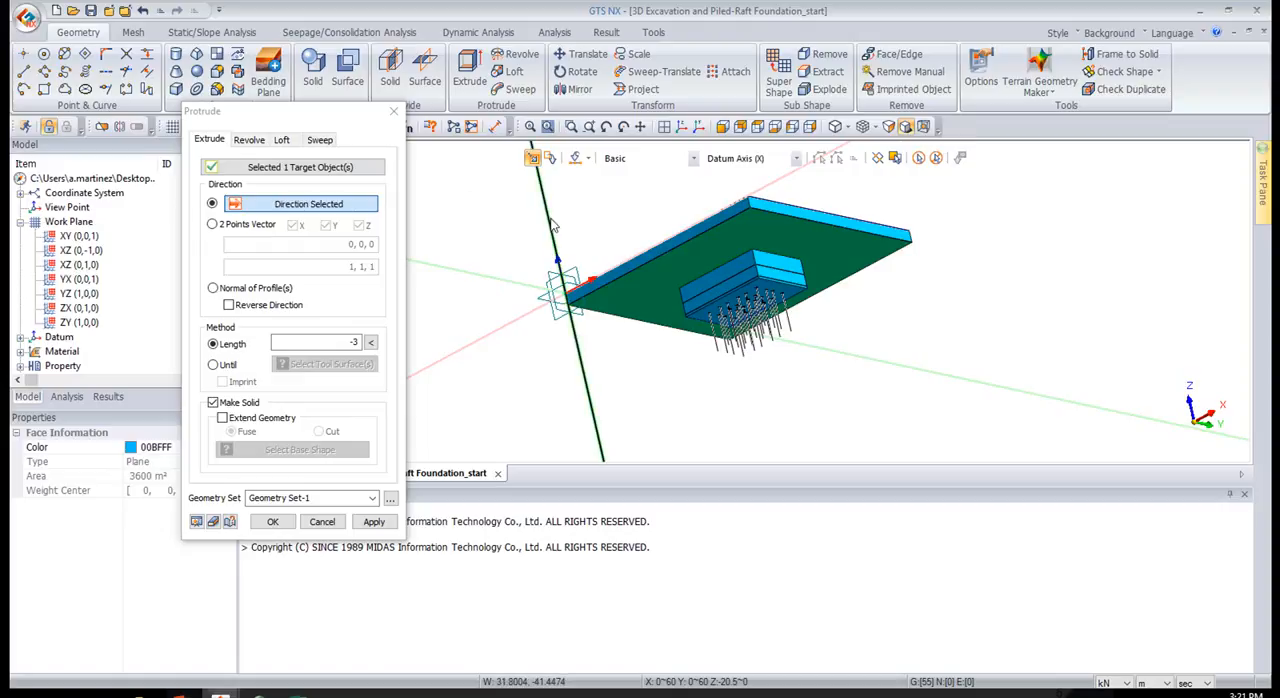
click(328, 343)
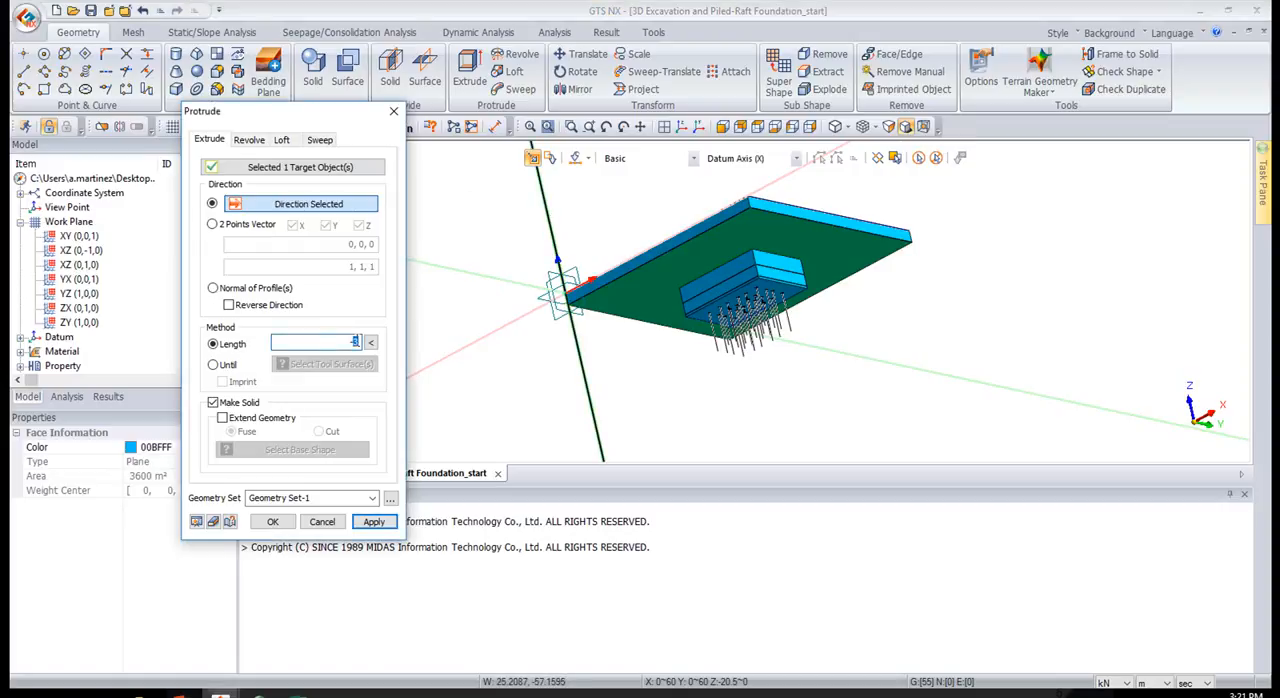
click(197, 521)
click(372, 521)
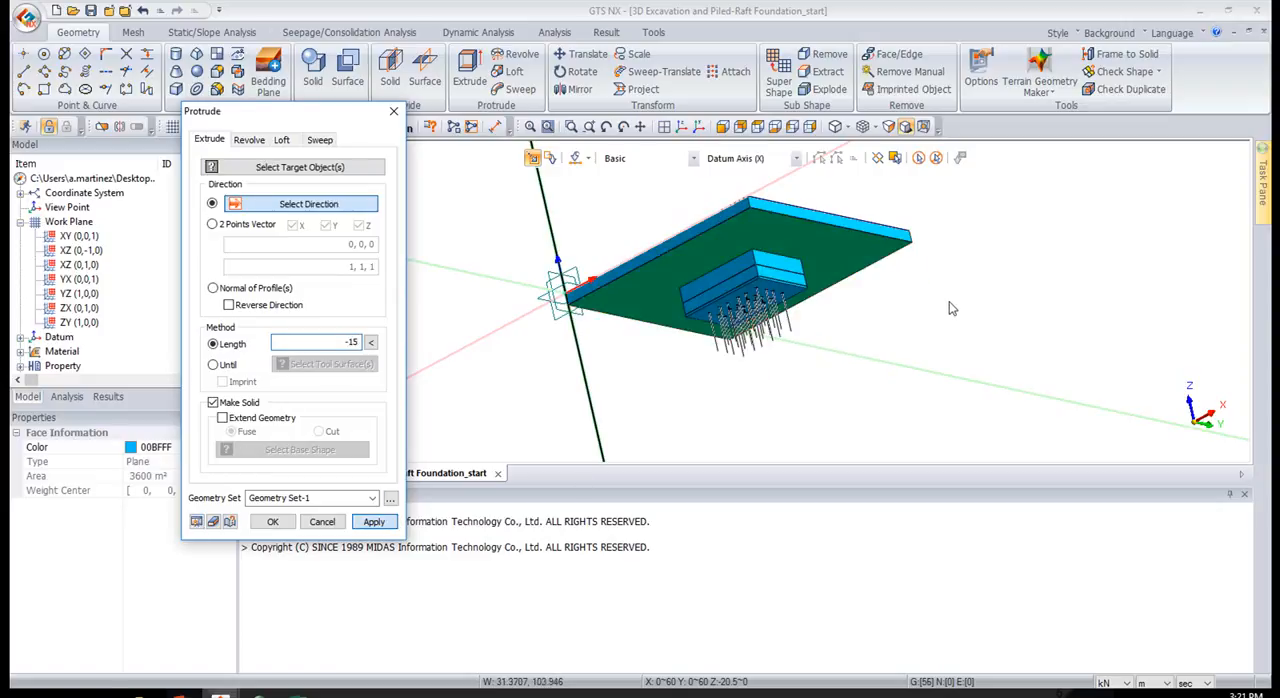
Extrude the bottom face of the second ground layer by -20 m along the Z axis as a third ground solid
click(305, 167)
click(692, 352)
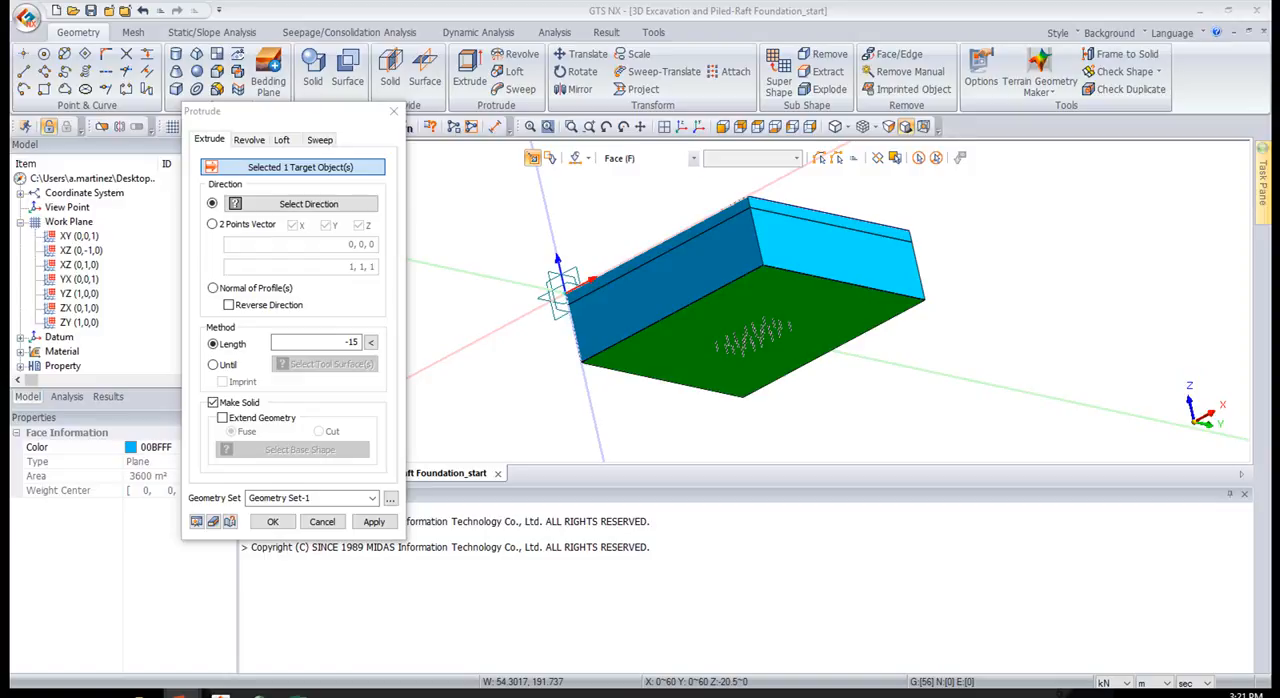
click(352, 342)
click(352, 342)
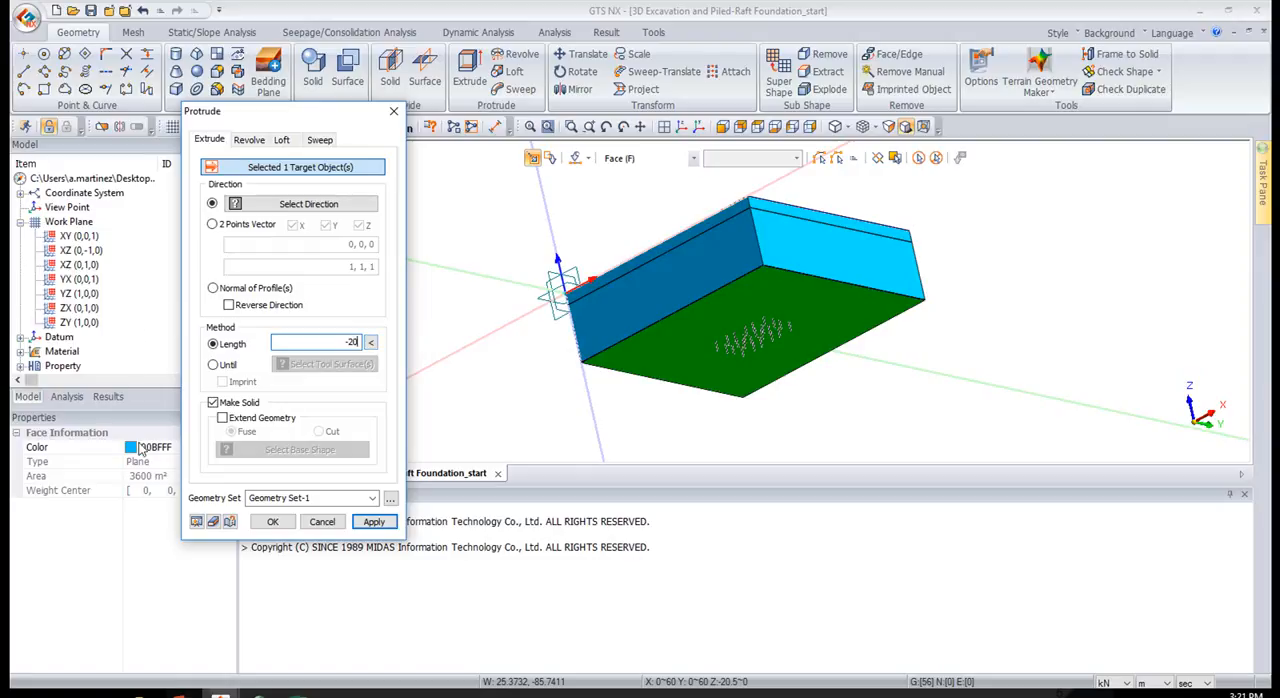
click(196, 521)
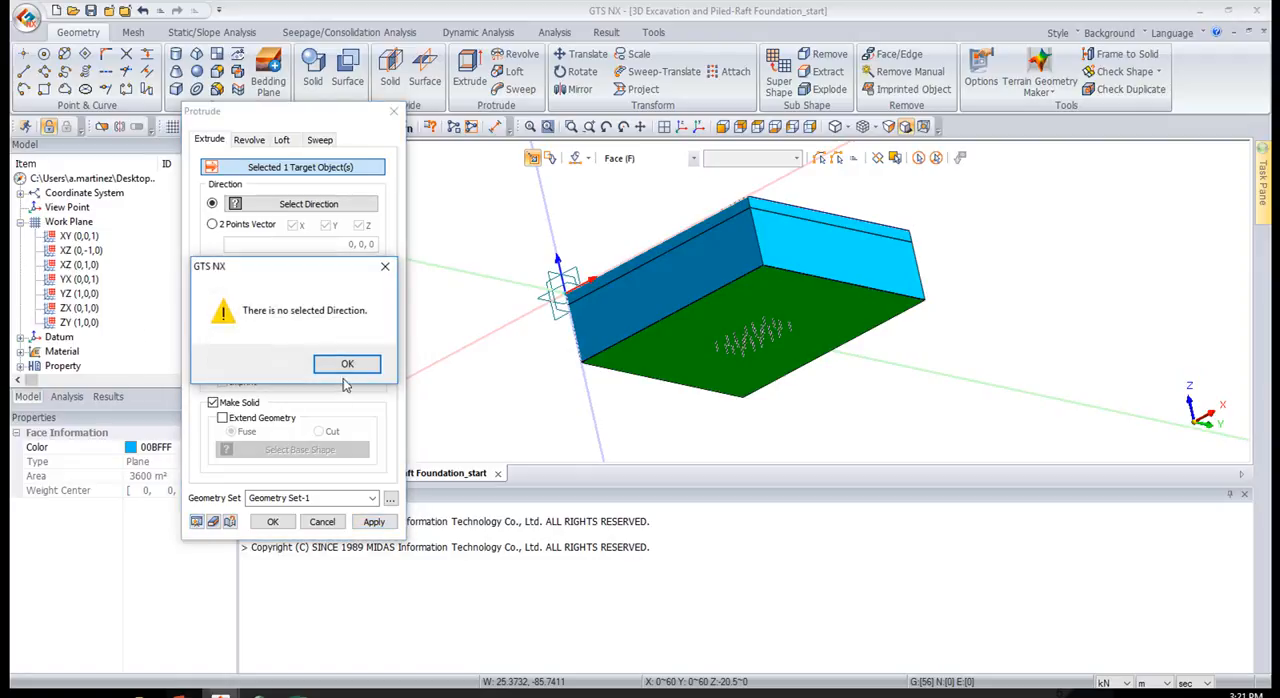
click(346, 364)
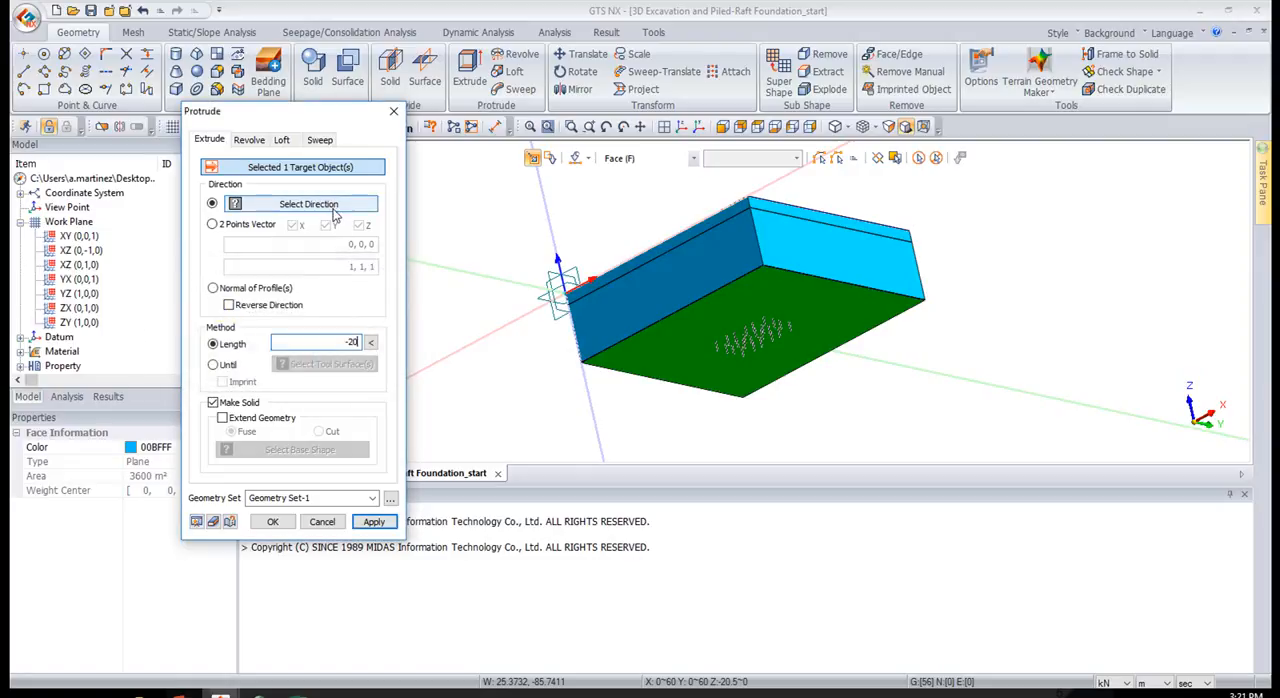
click(543, 217)
click(198, 521)
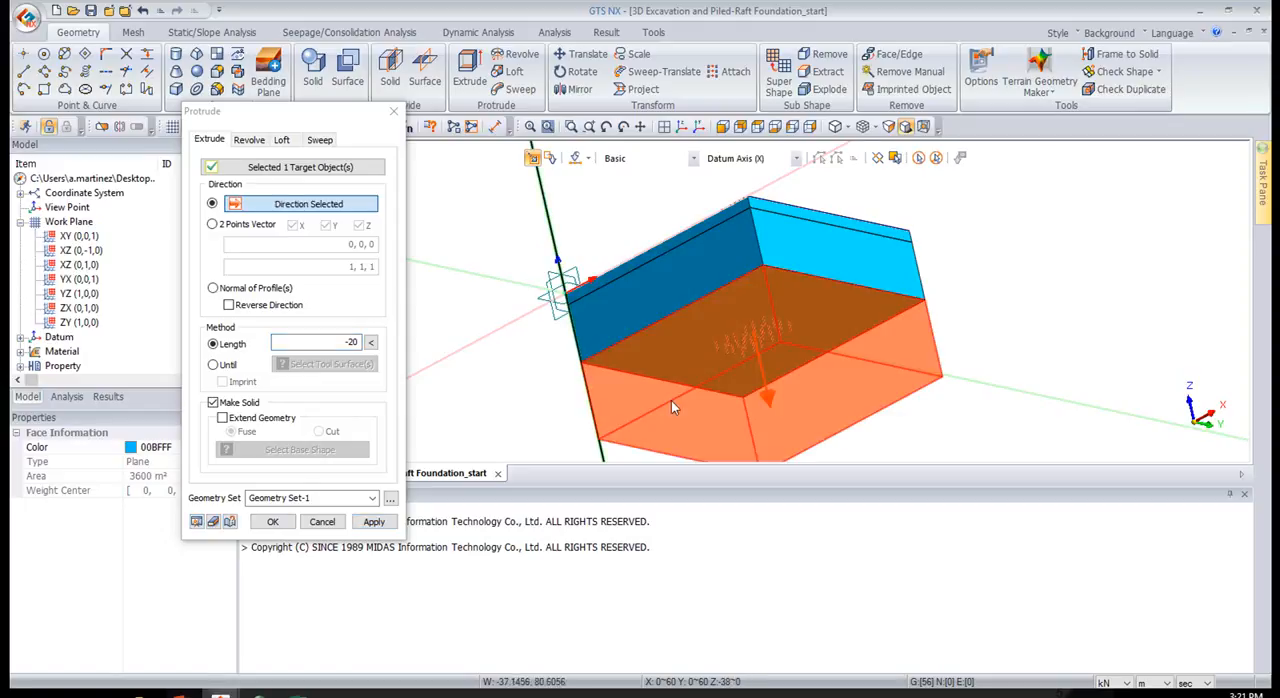
click(264, 522)
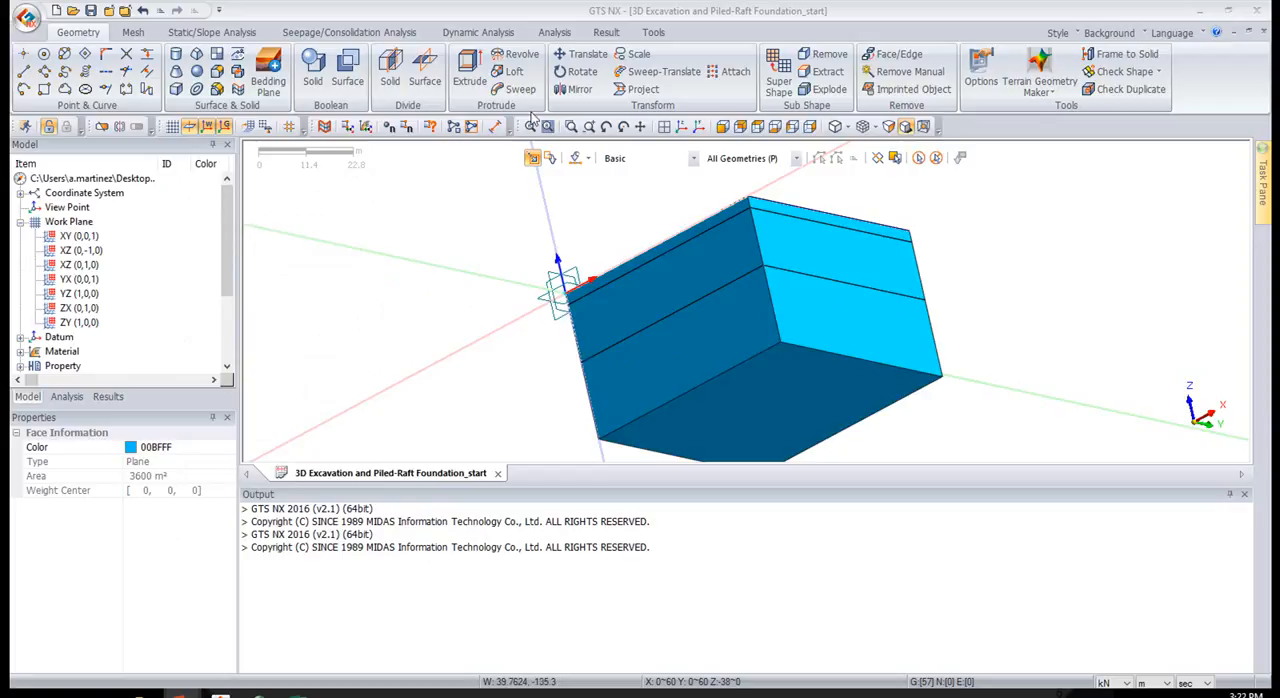
Select the three ground layer solids and set their transparency to level 5
click(681, 128)
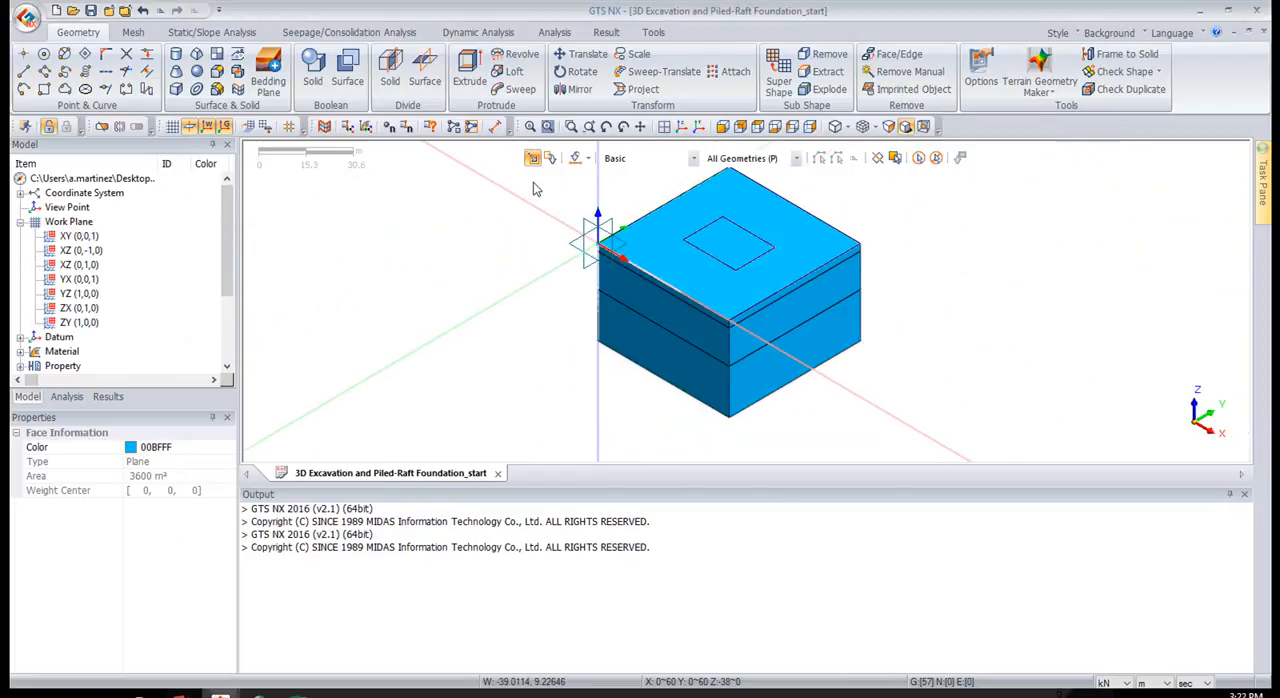
click(651, 237)
click(664, 356)
click(664, 365)
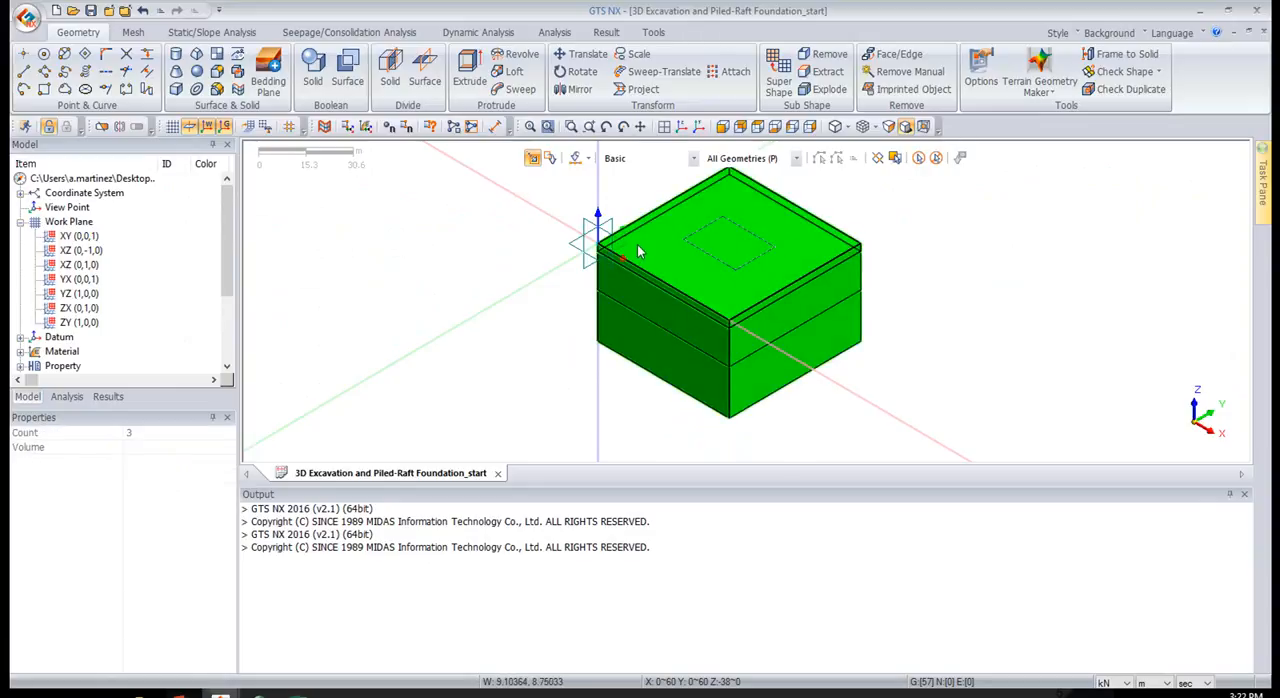
right_click(638, 251)
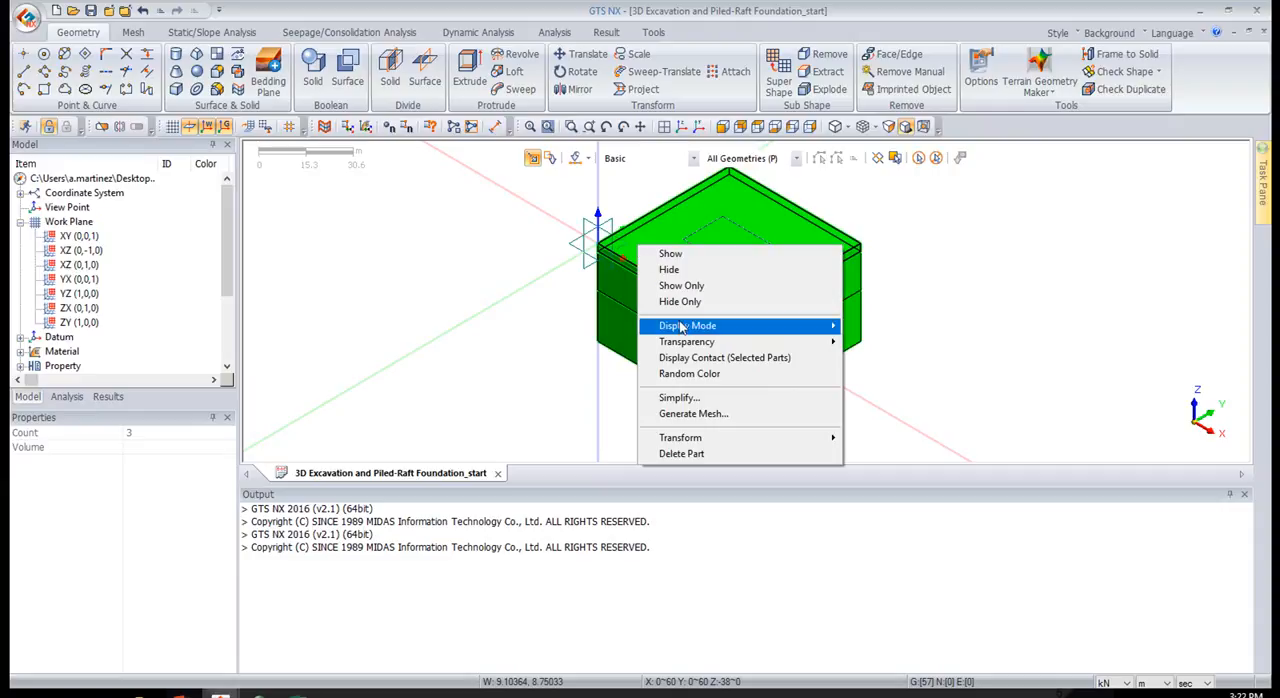
mouse_move(720, 333)
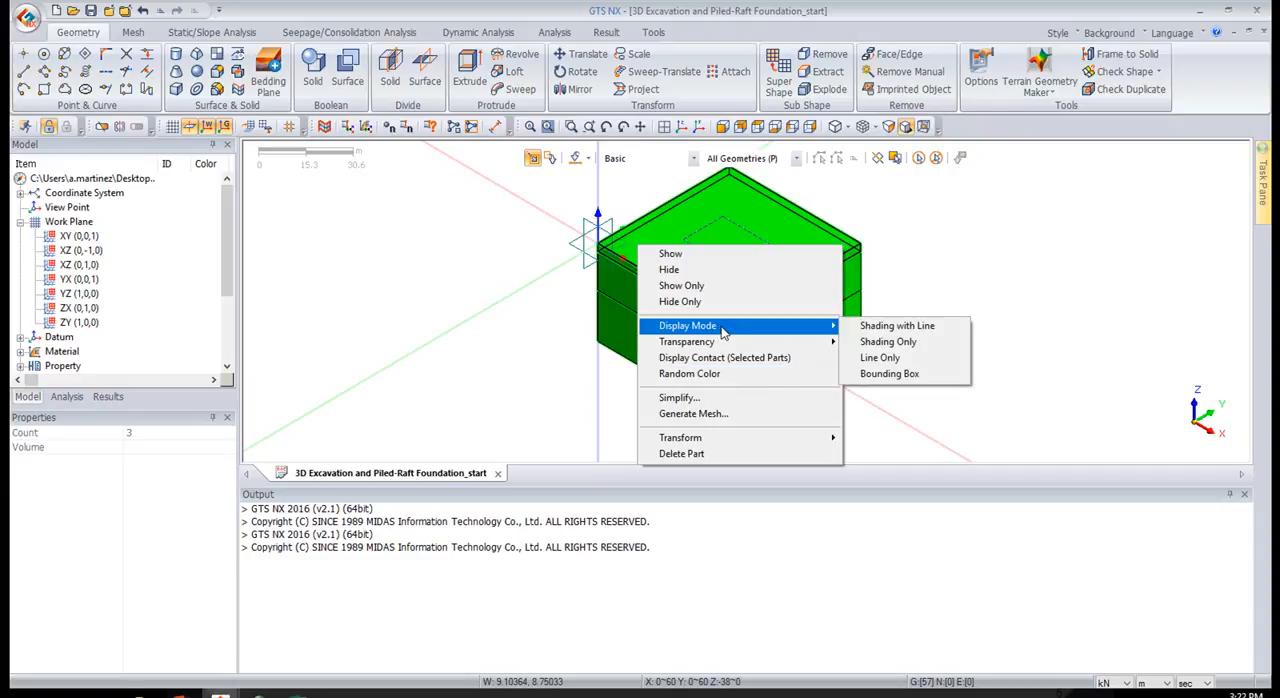
mouse_move(760, 345)
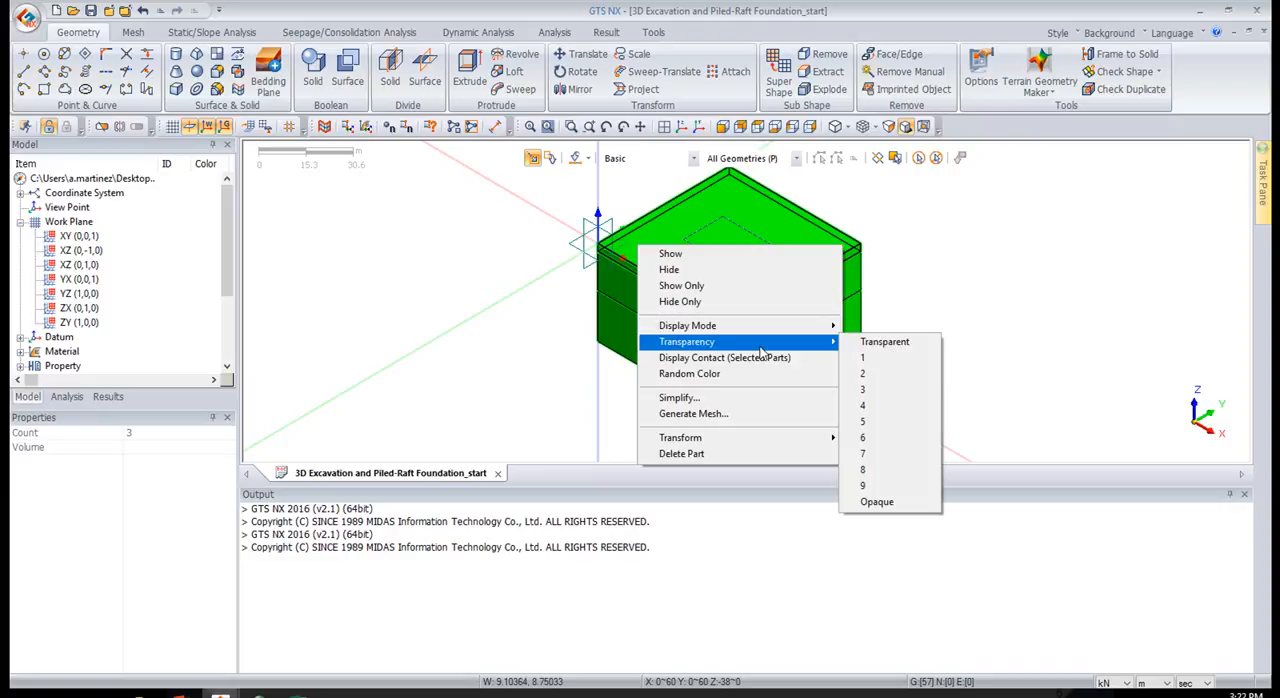
click(889, 425)
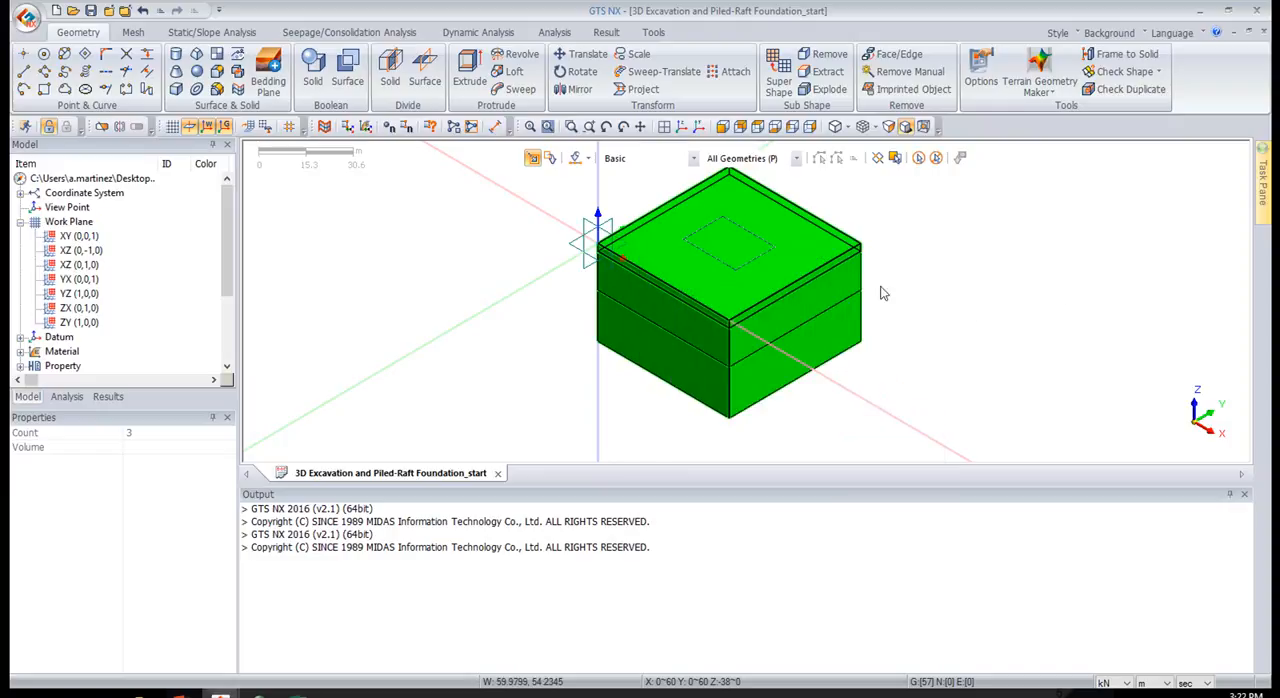
middle_drag(908, 318, 914, 266)
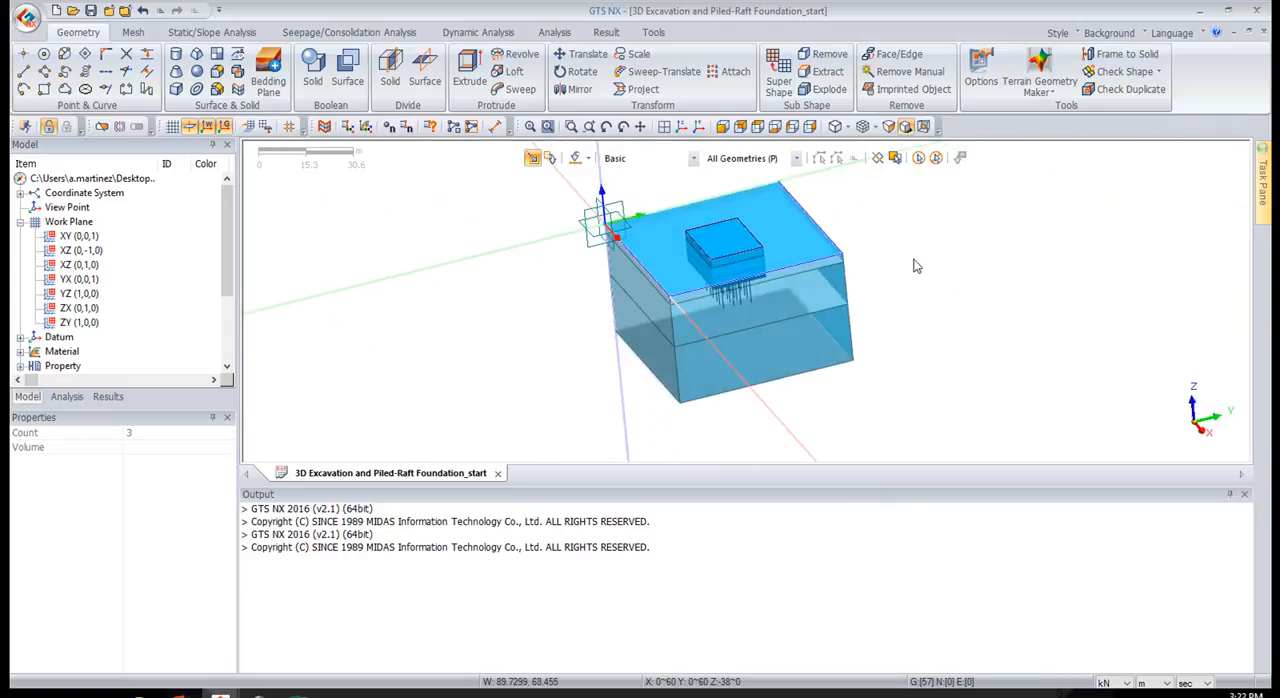
Select all displayed geometry and assign it random colors to tell the layers, excavation blocks and piles apart
click(922, 160)
right_click(748, 222)
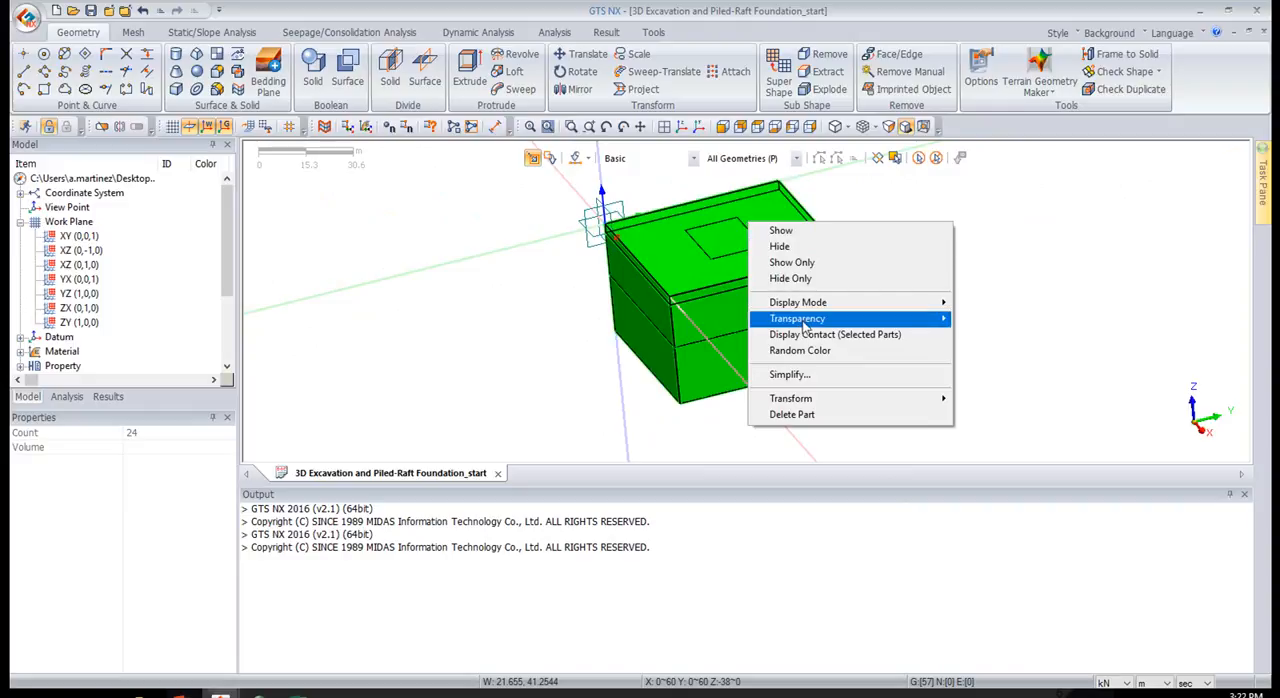
click(812, 350)
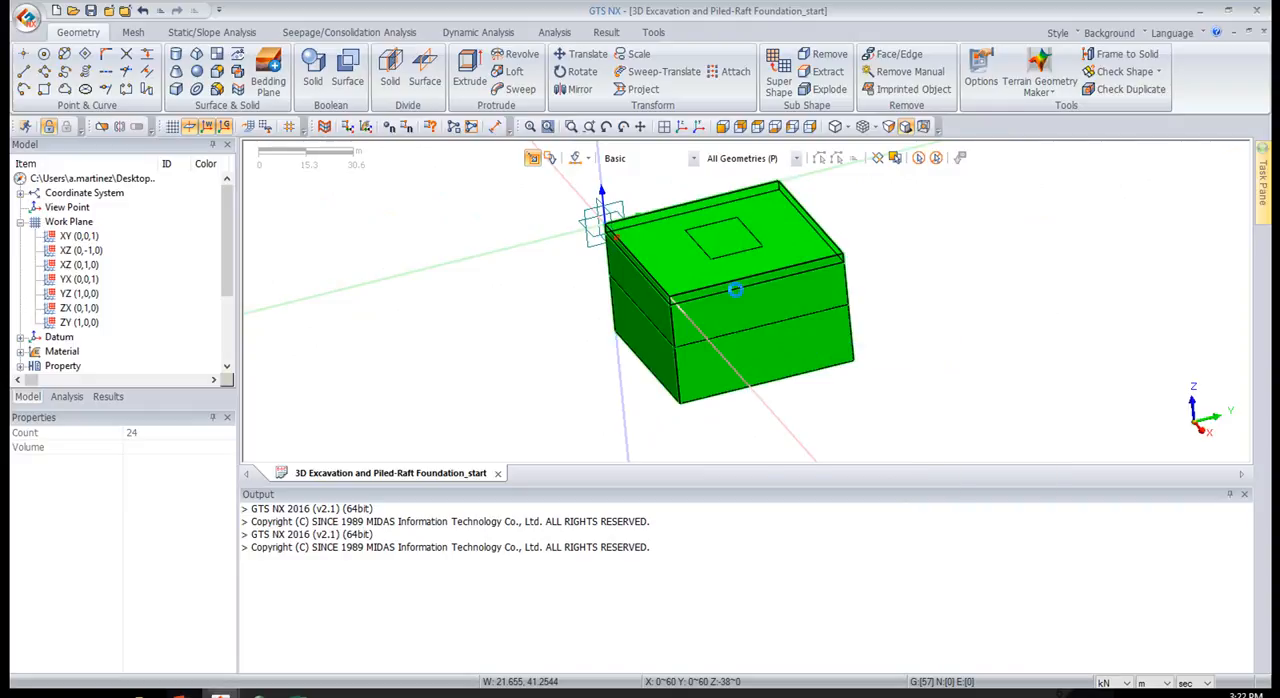
scroll(605, 220, up, 2)
middle_drag(973, 270, 1014, 265)
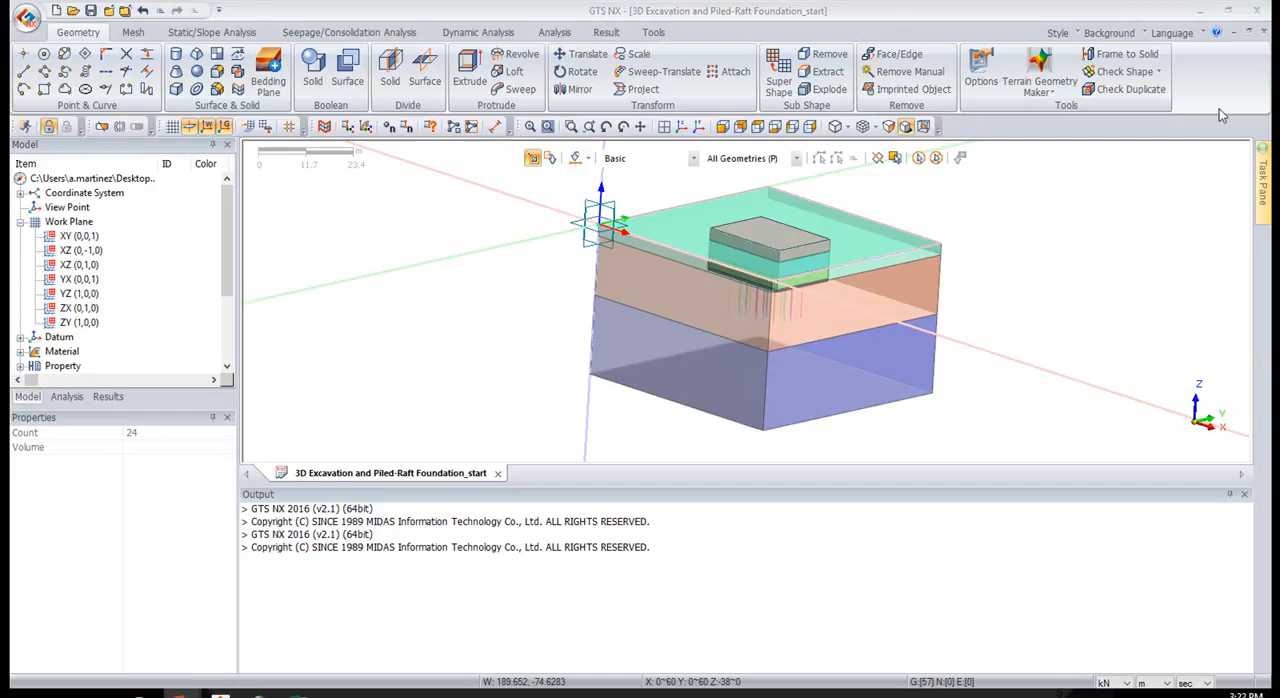
middle_drag(736, 250, 1087, 245)
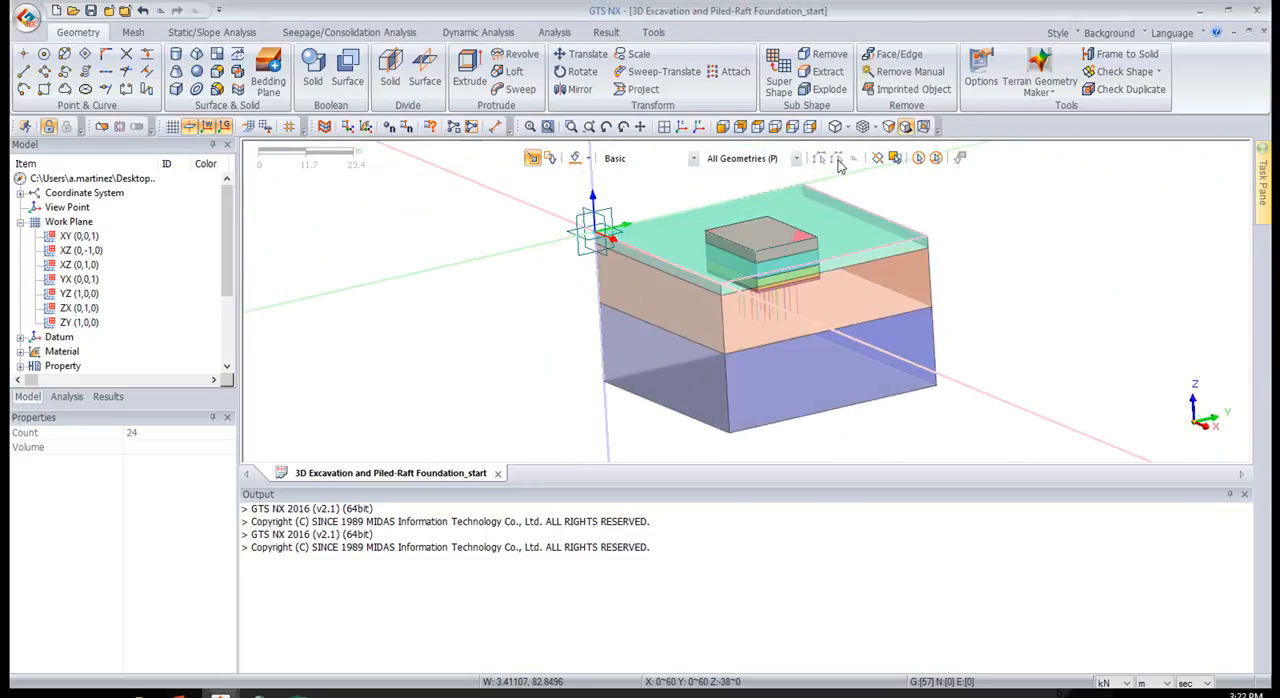
scroll(767, 172, up, 2)
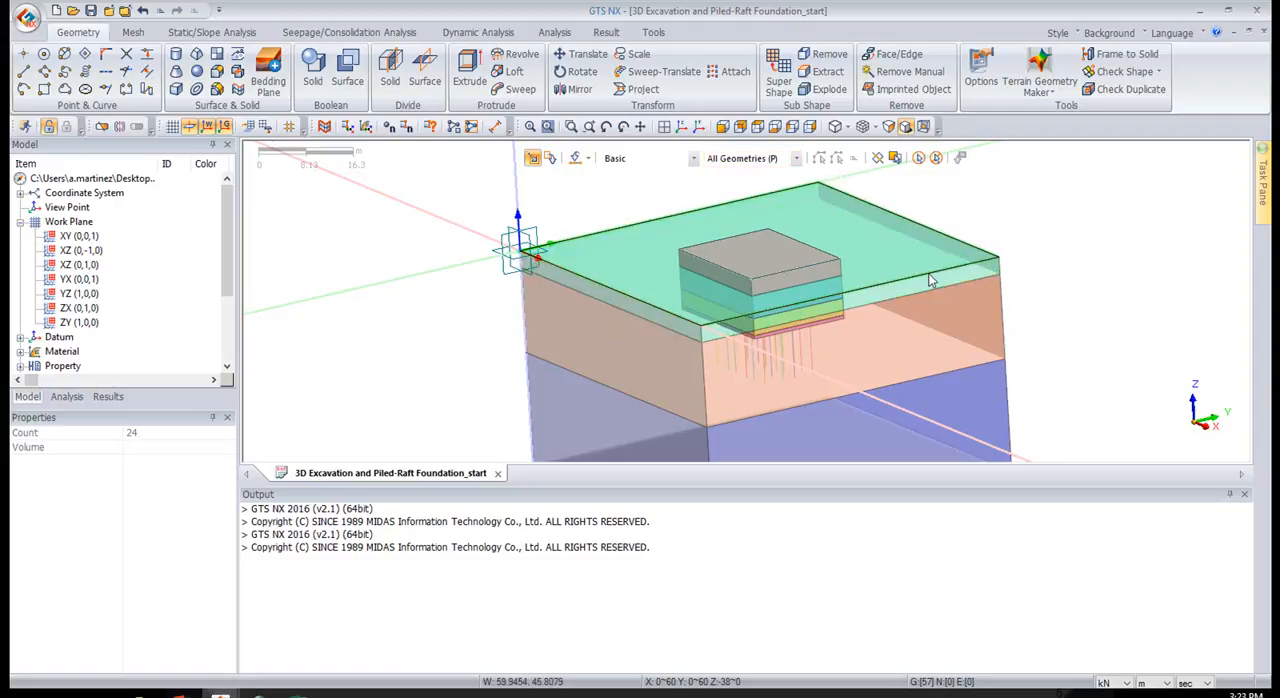
Check the visible shapes for duplicate edges, wires and faces, and examine the shared faces between the ground and excavation solids
click(1110, 90)
drag(937, 121, 353, 101)
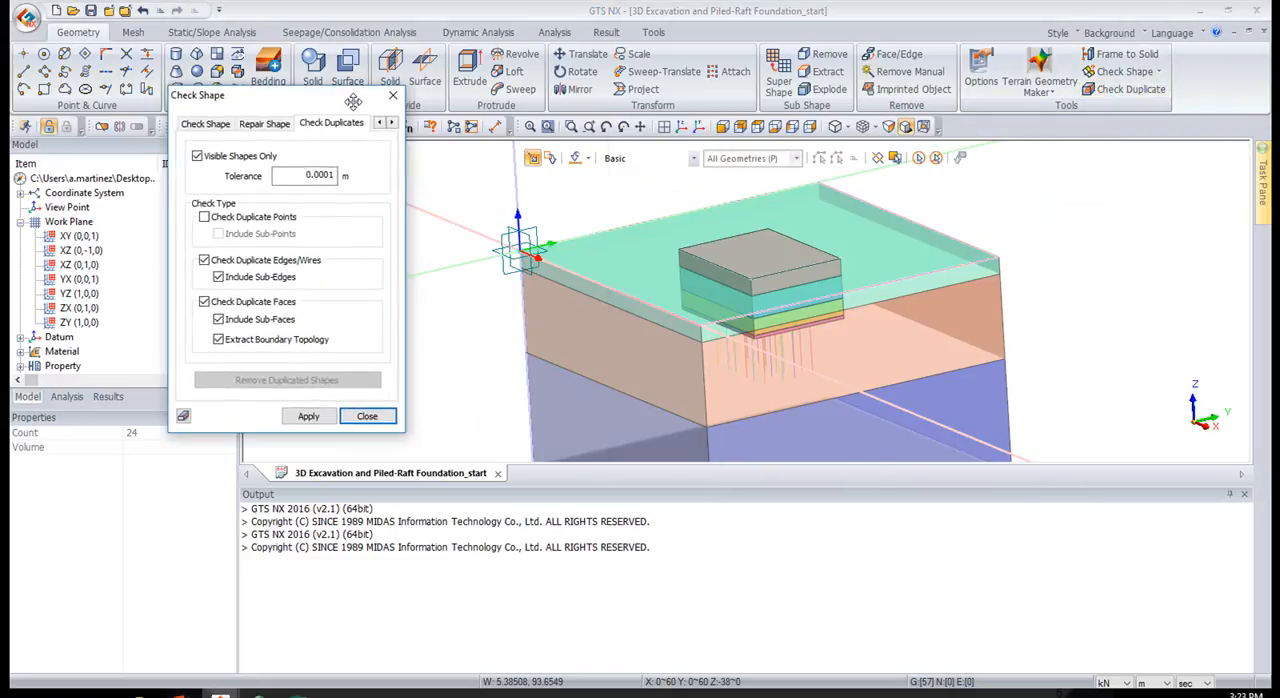
click(306, 416)
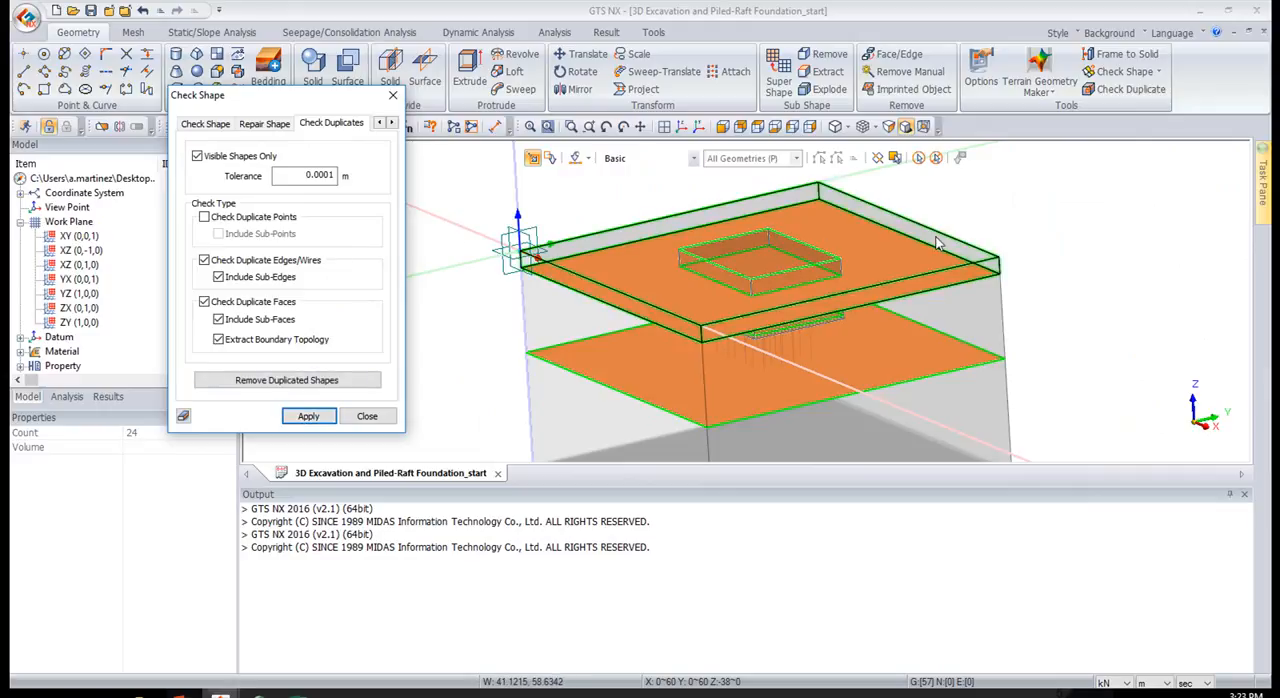
mouse_move(711, 232)
middle_down()
mouse_move(714, 220)
mouse_move(724, 236)
middle_up()
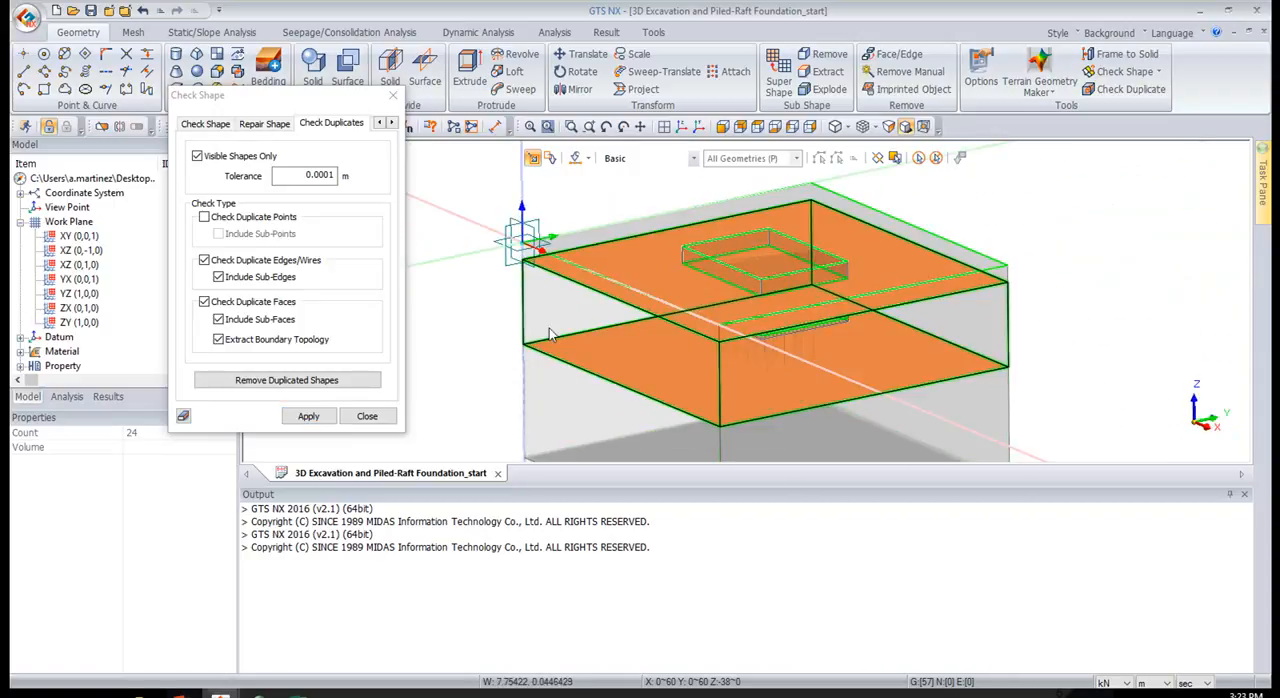
mouse_move(686, 300)
middle_down()
mouse_move(690, 290)
mouse_move(697, 311)
middle_up()
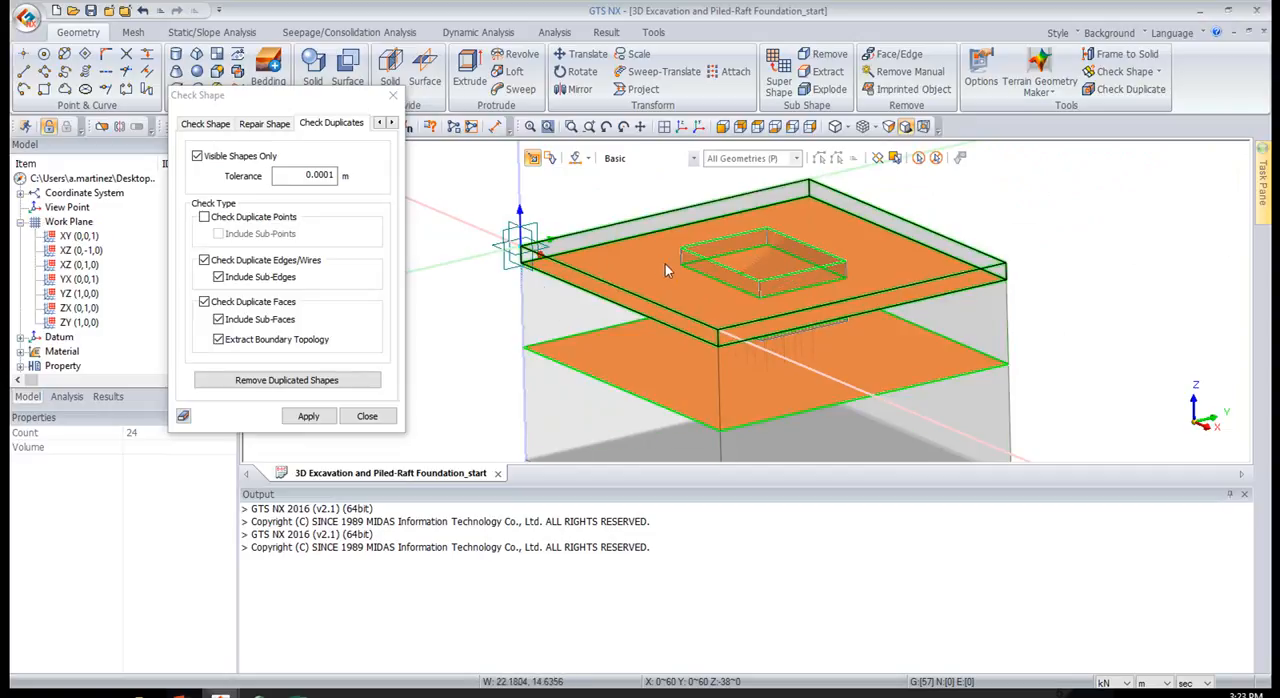
scroll(730, 271, up, 4)
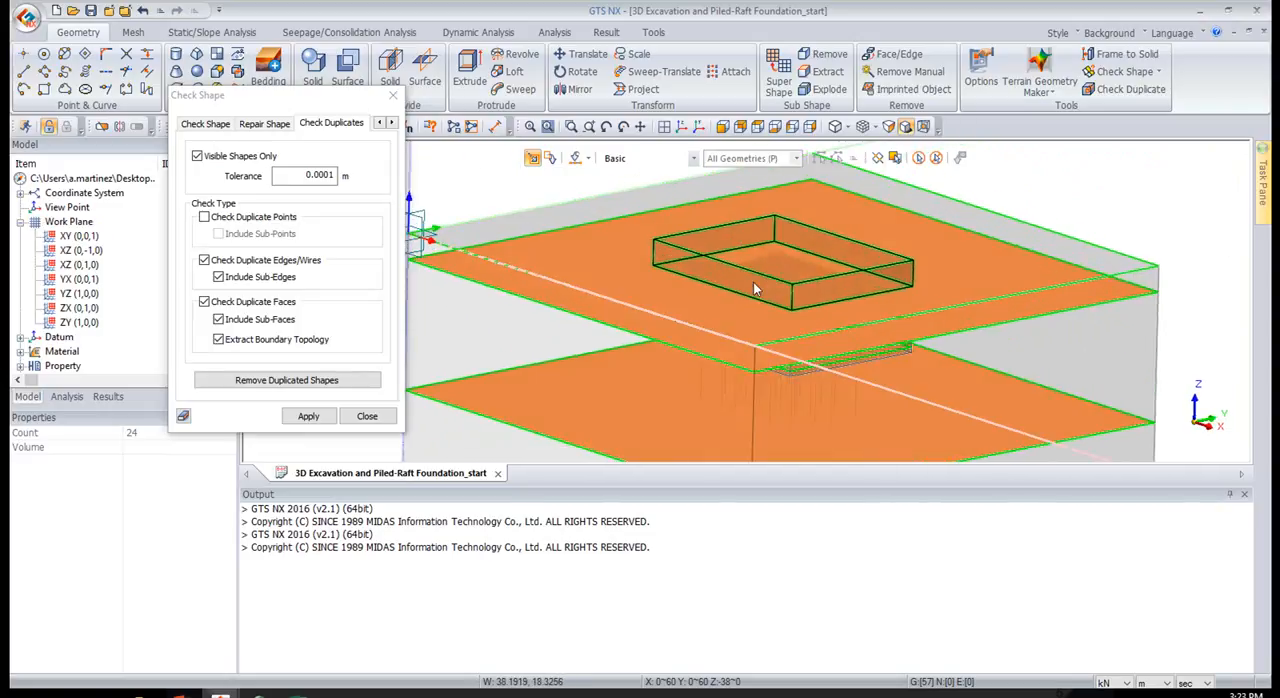
mouse_move(782, 310)
middle_down()
mouse_move(828, 286)
mouse_move(781, 285)
mouse_move(766, 241)
middle_up()
mouse_move(1050, 277)
middle_down()
mouse_move(1010, 293)
mouse_move(811, 246)
mouse_move(795, 270)
mouse_move(815, 232)
middle_up()
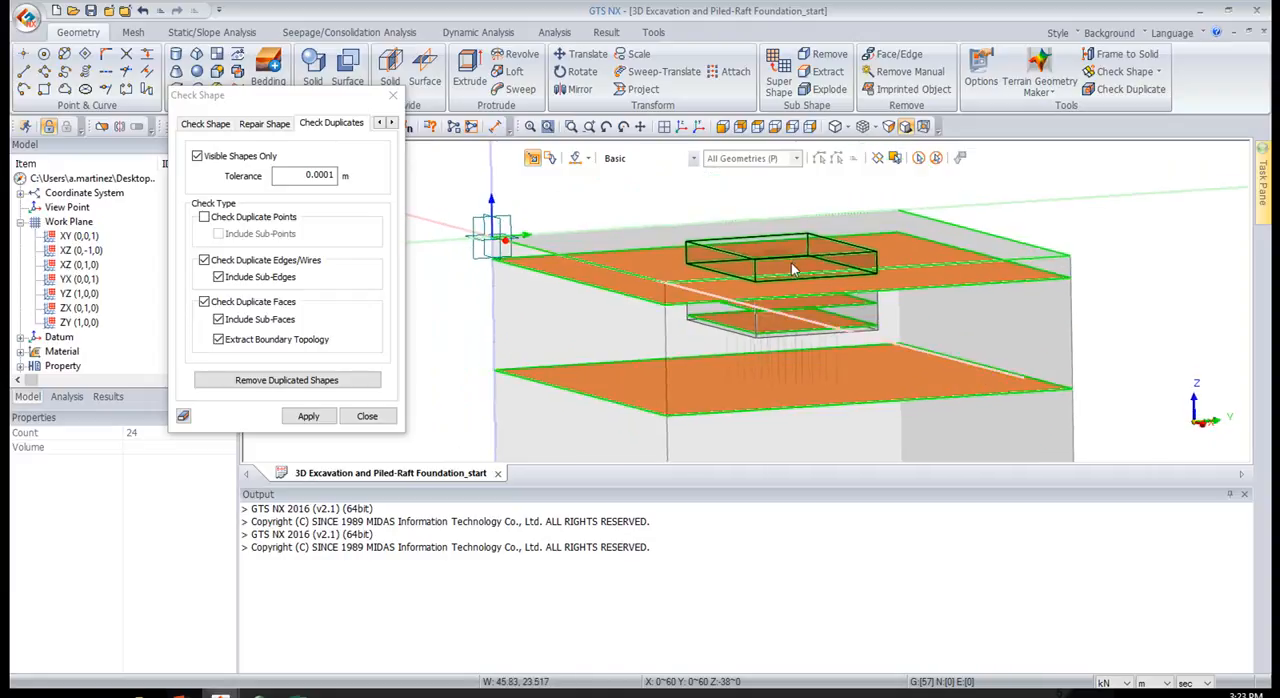
click(395, 97)
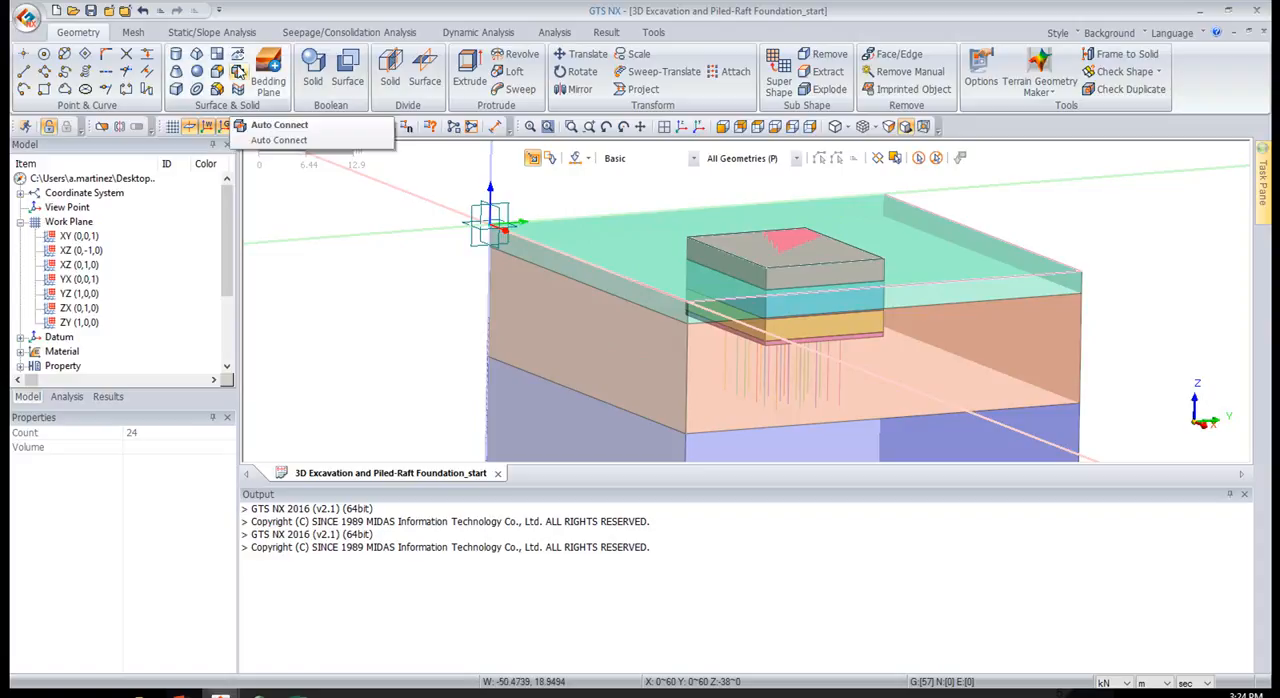
Auto Connect all seven ground, excavation and raft solids with the Boolean method so they share faces
key(d)
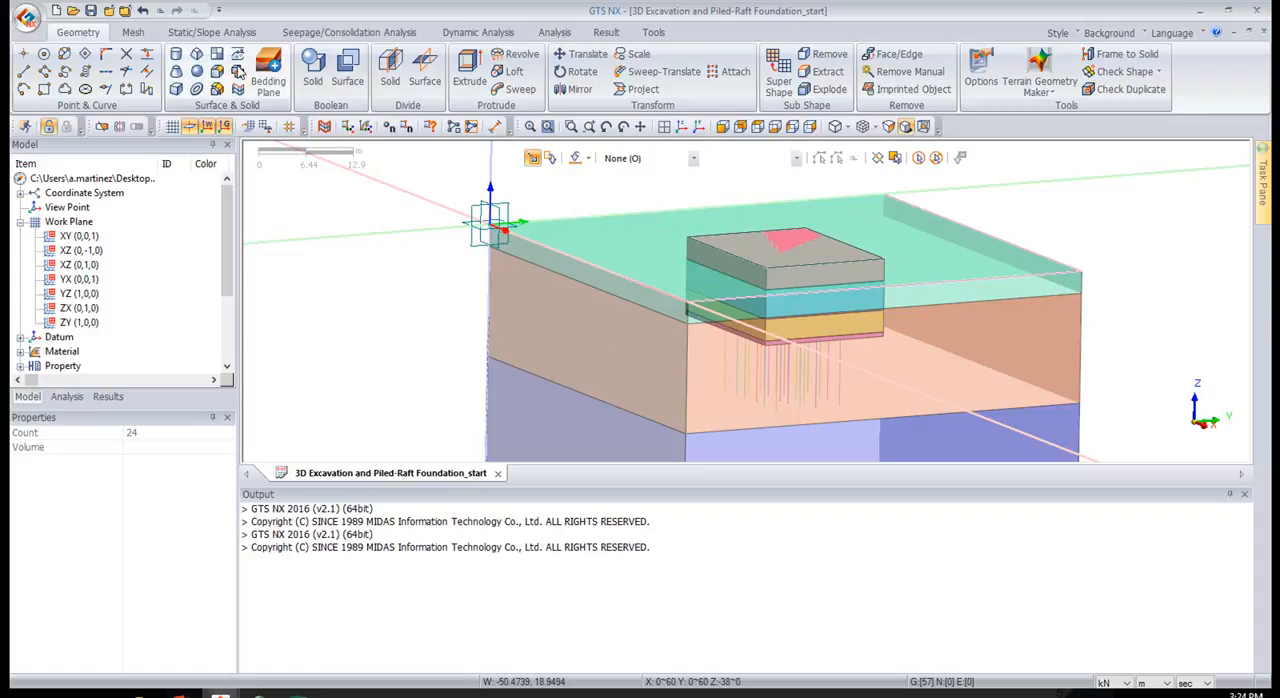
drag(868, 126, 318, 129)
click(293, 178)
click(250, 203)
click(895, 158)
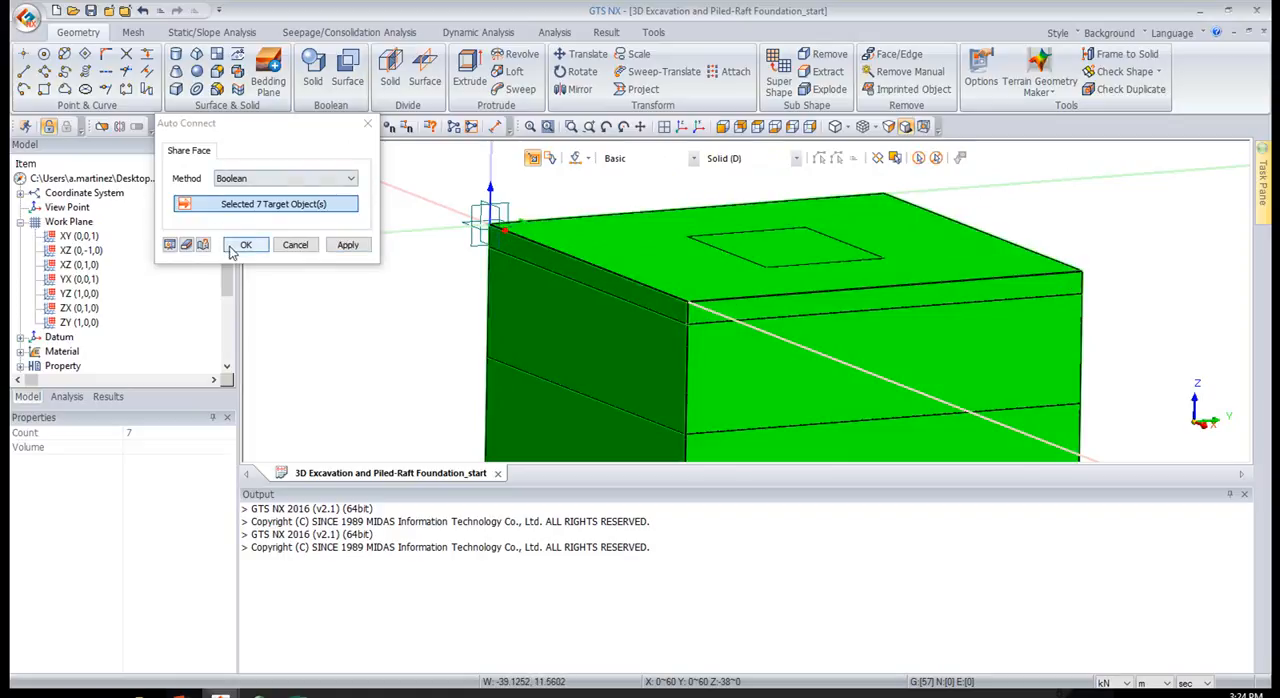
click(242, 245)
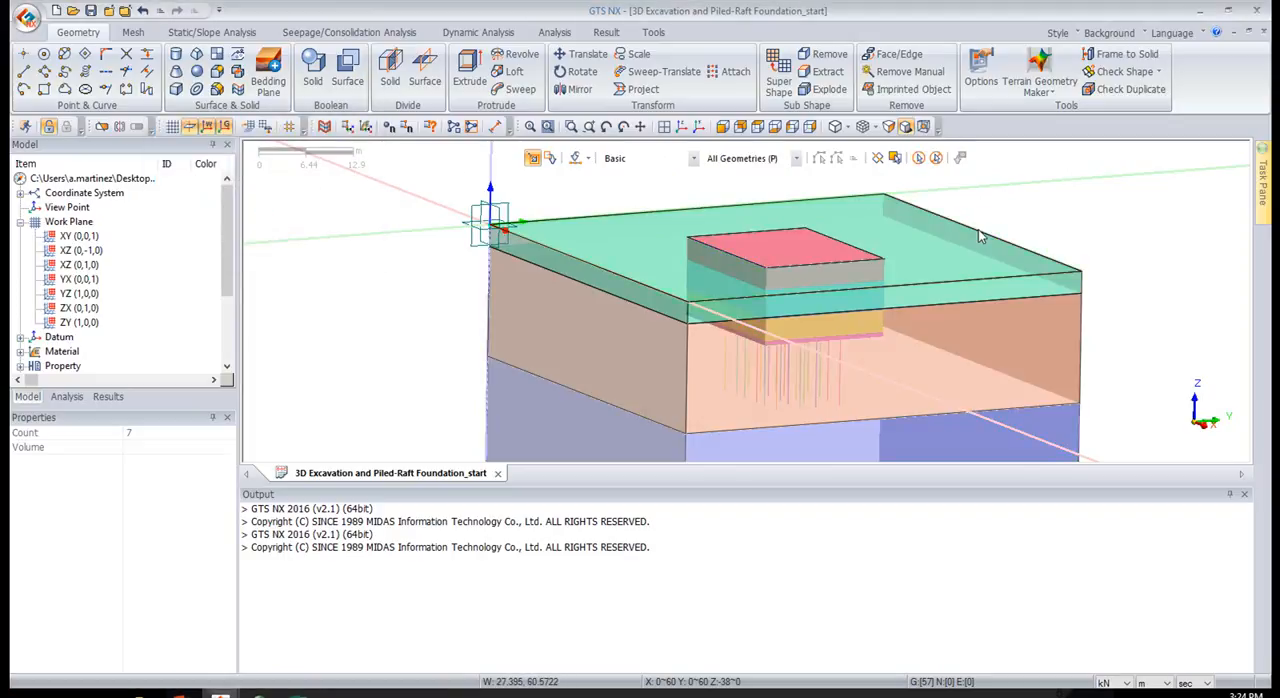
Hide the top excavation solid through its entry in the geometry set's solid list
middle_drag(978, 229, 969, 236)
click(807, 248)
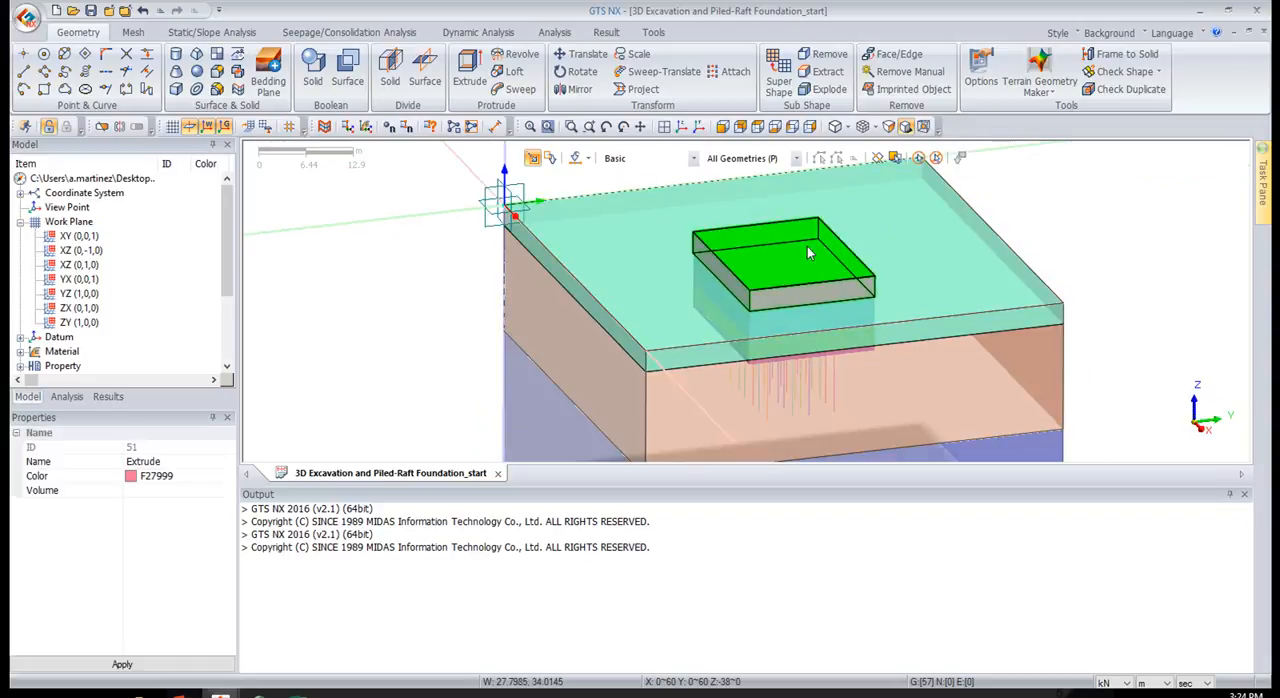
scroll(118, 261, down, 3)
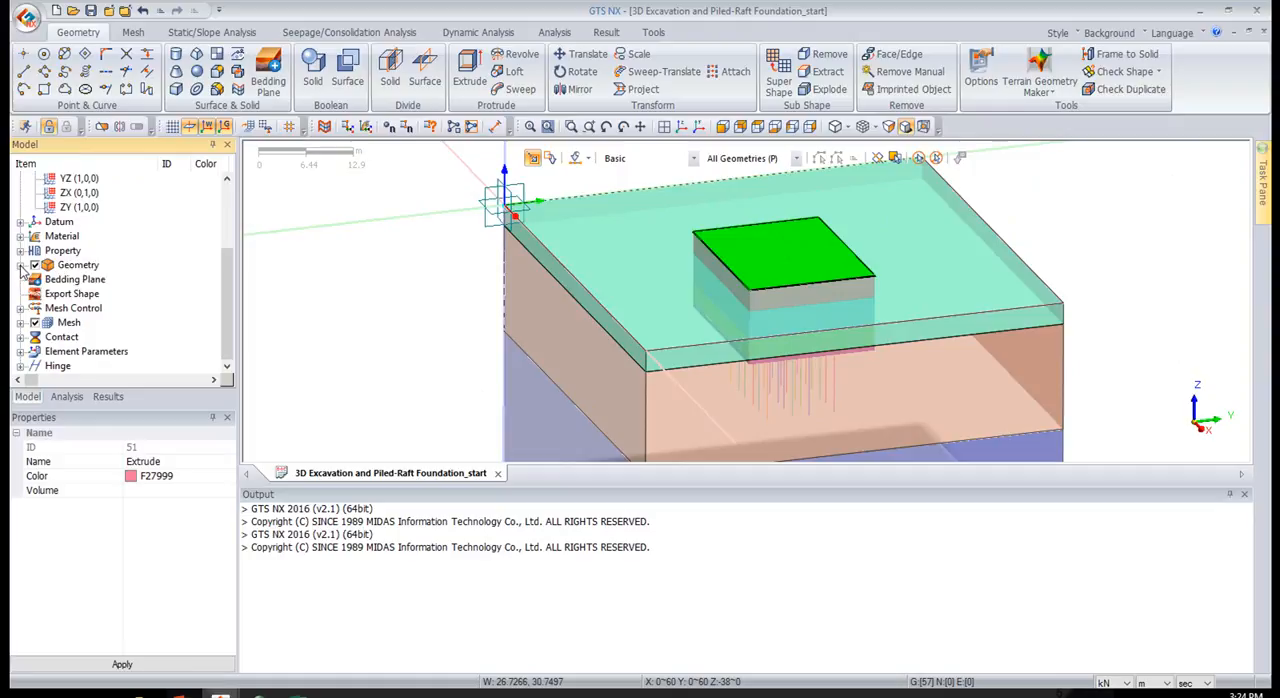
click(20, 265)
click(35, 279)
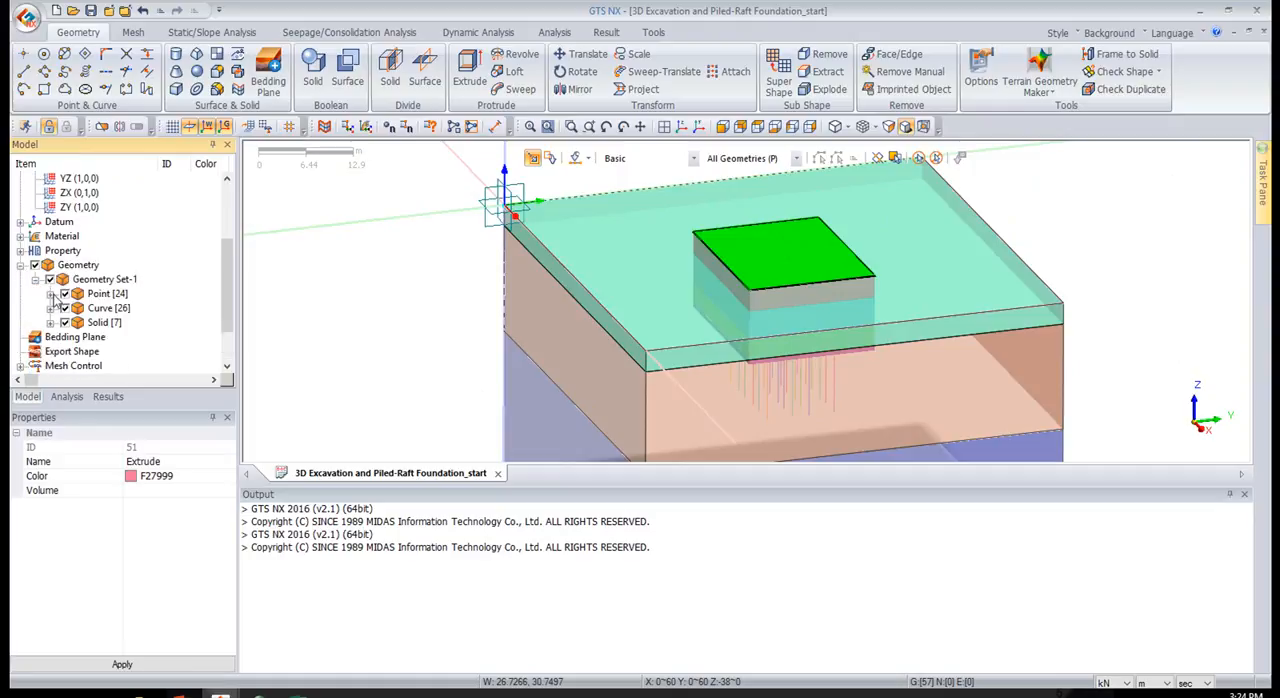
click(50, 322)
click(80, 279)
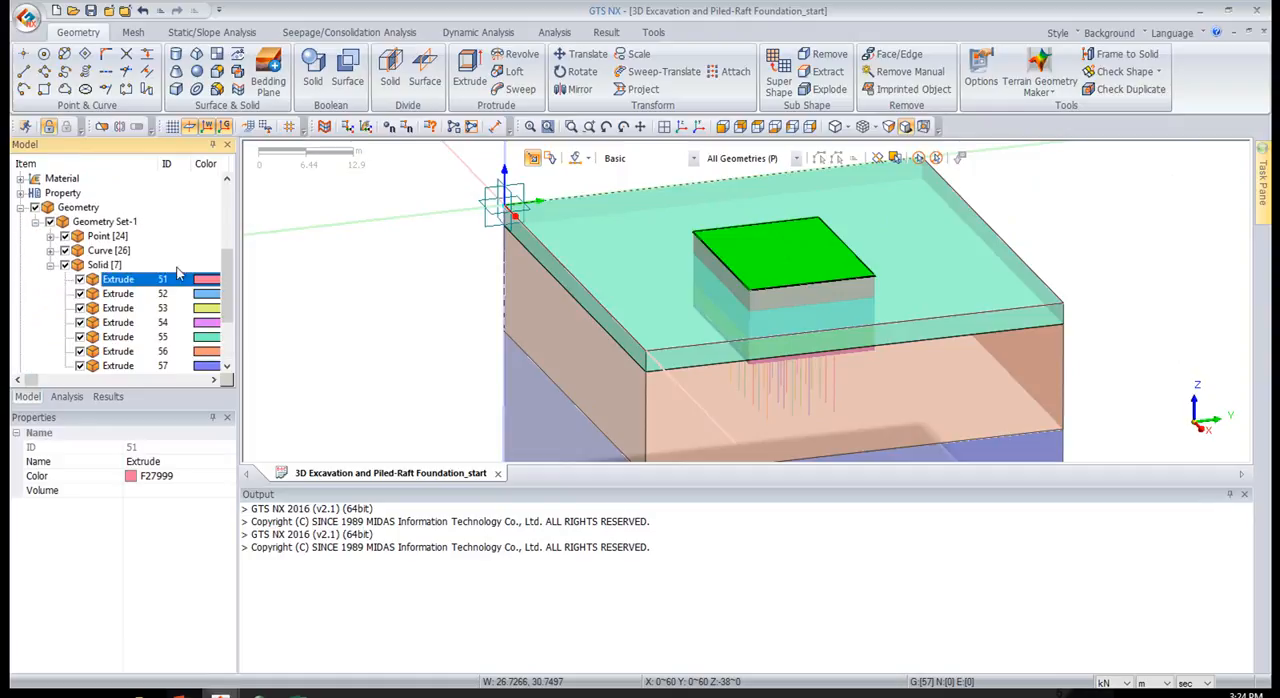
Examine the opening that the excavation leaves in the top ground layer and display the top excavation solid again
middle_drag(1099, 228, 1128, 227)
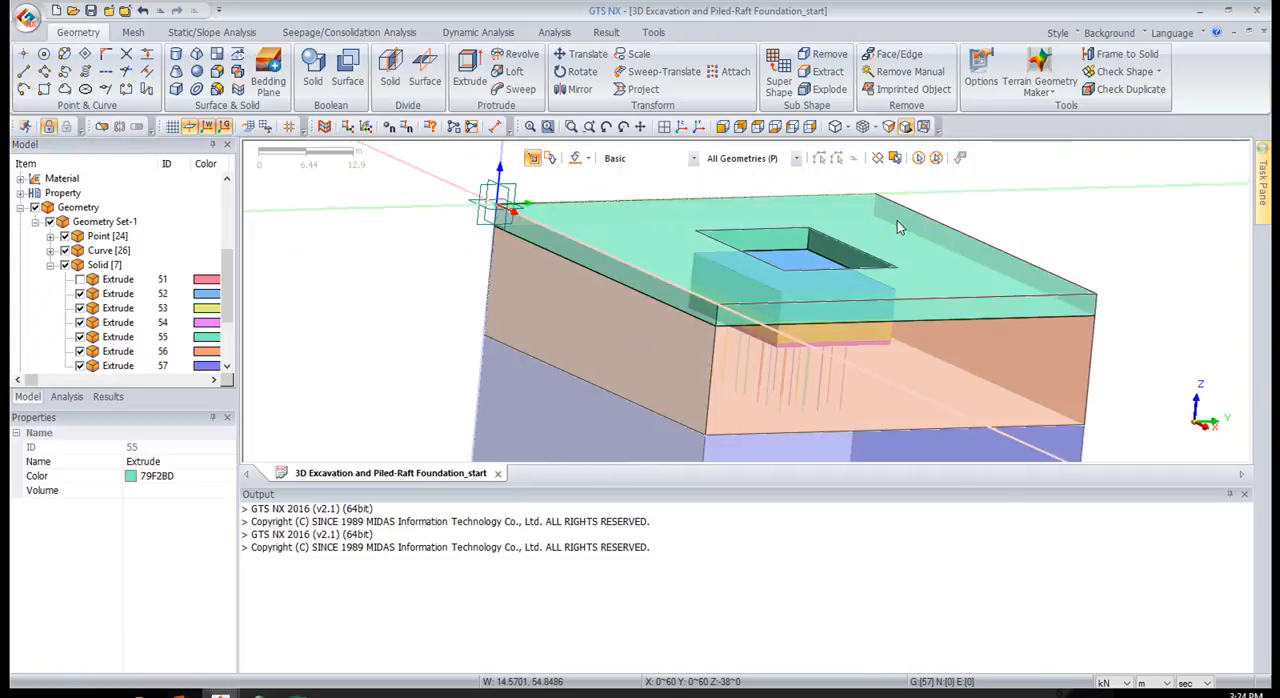
click(980, 270)
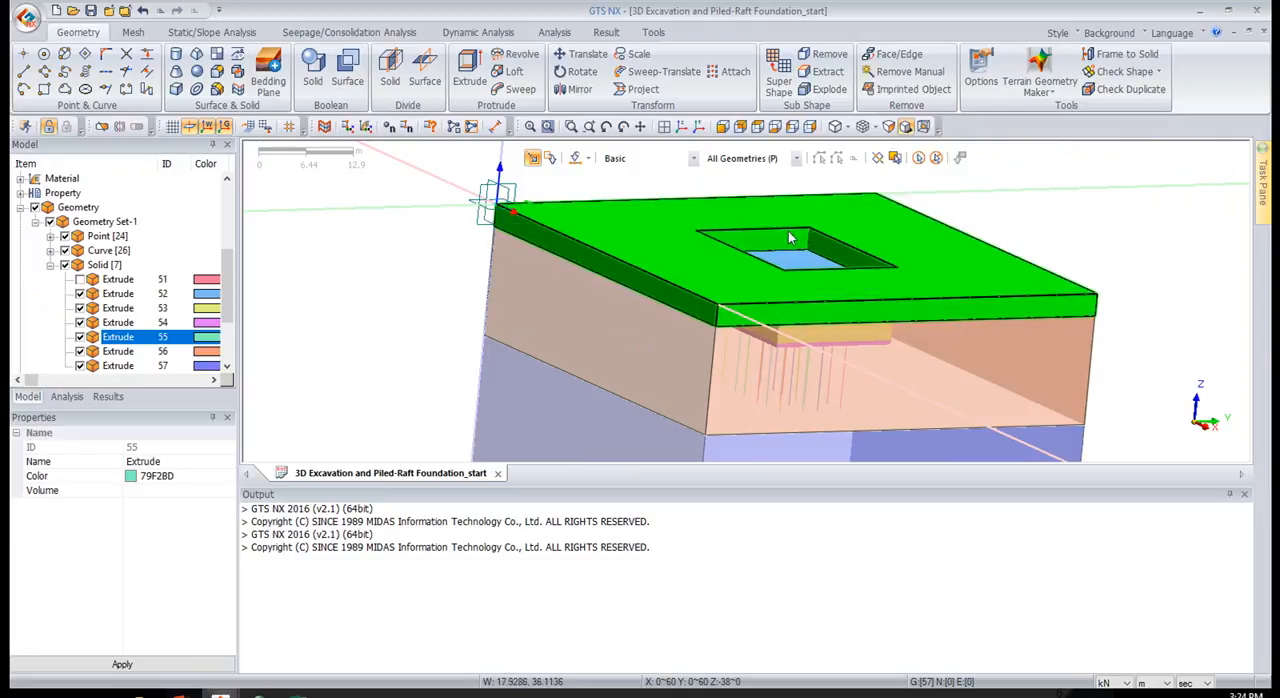
middle_drag(895, 267, 987, 252)
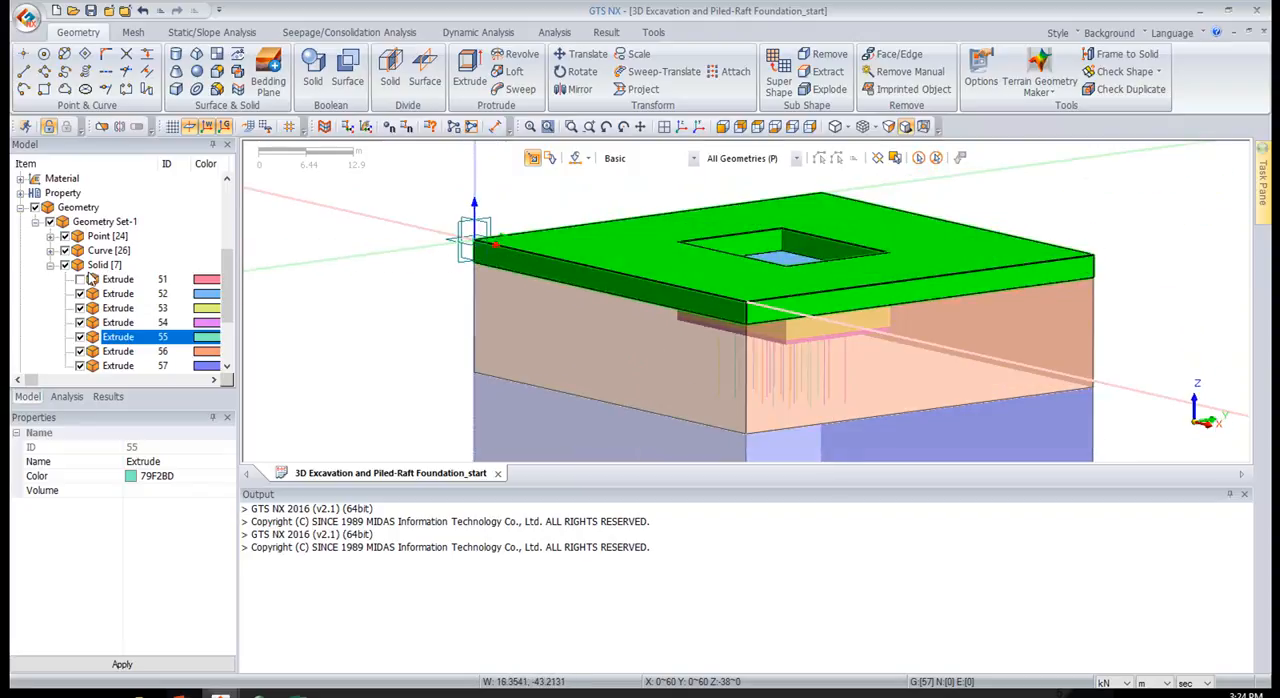
click(80, 279)
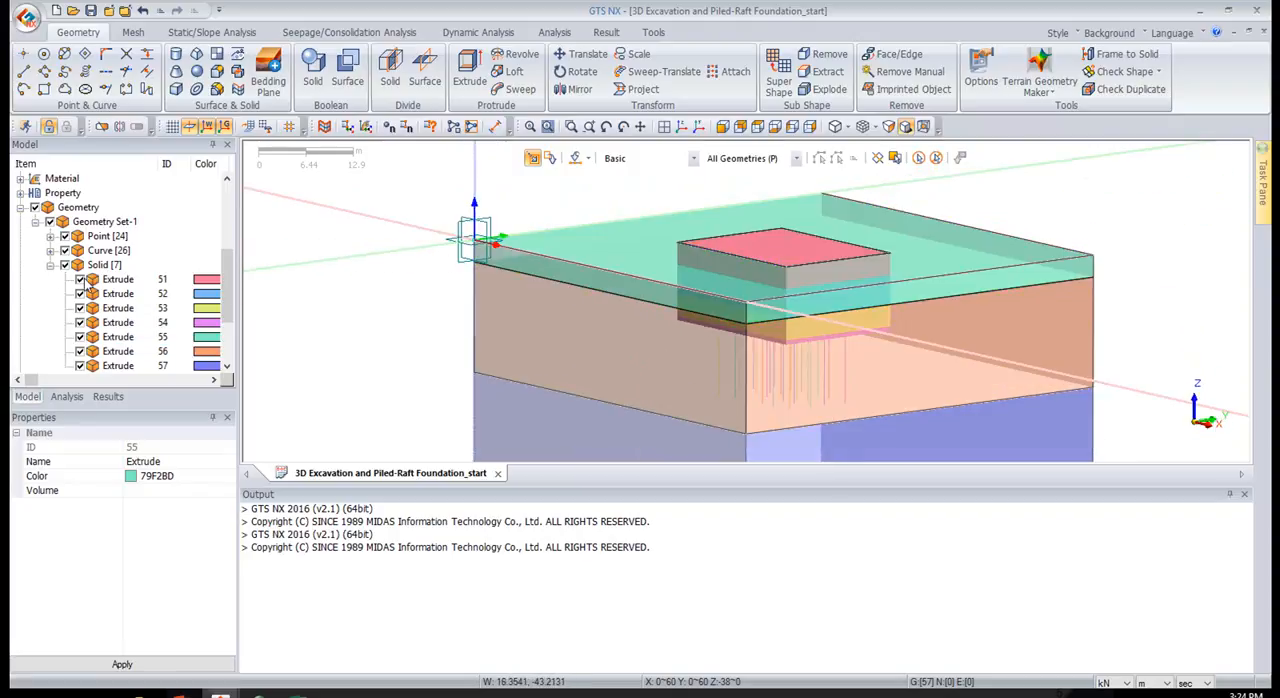
Check the visible shapes again for duplicate edges, wires and faces with tolerance 0.0001 m and examine the shared faces between the connected solids
click(1149, 96)
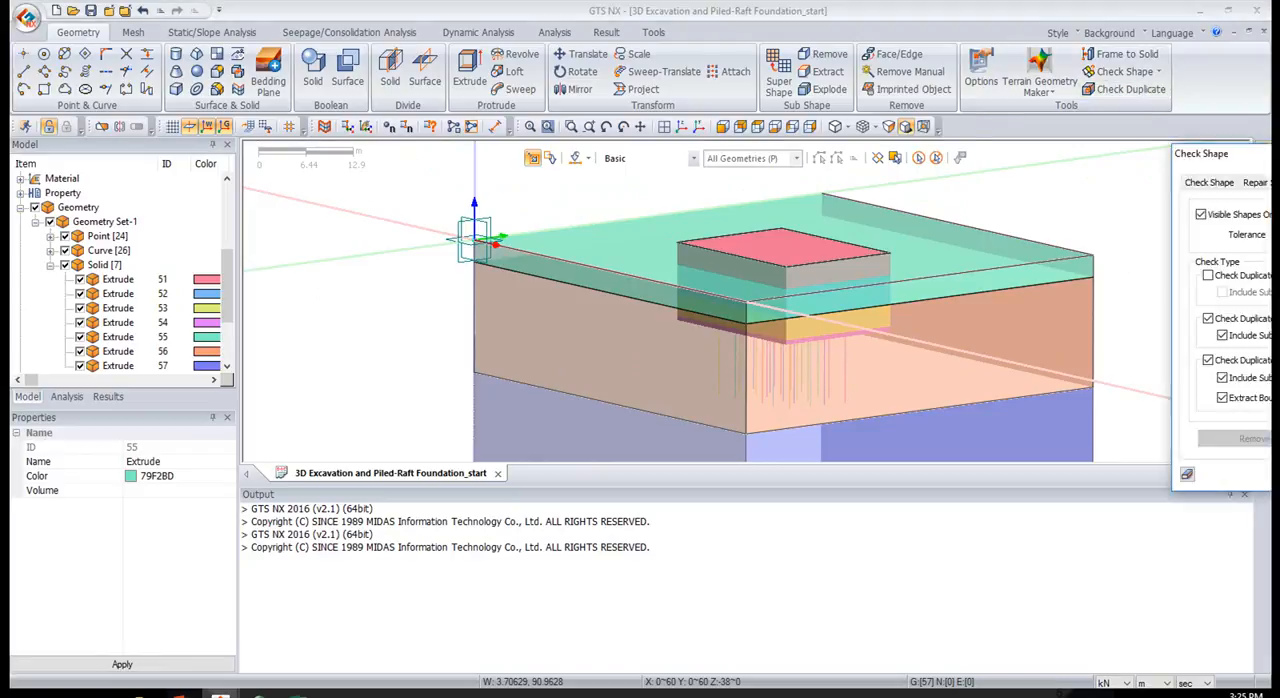
drag(1200, 143, 425, 55)
click(433, 380)
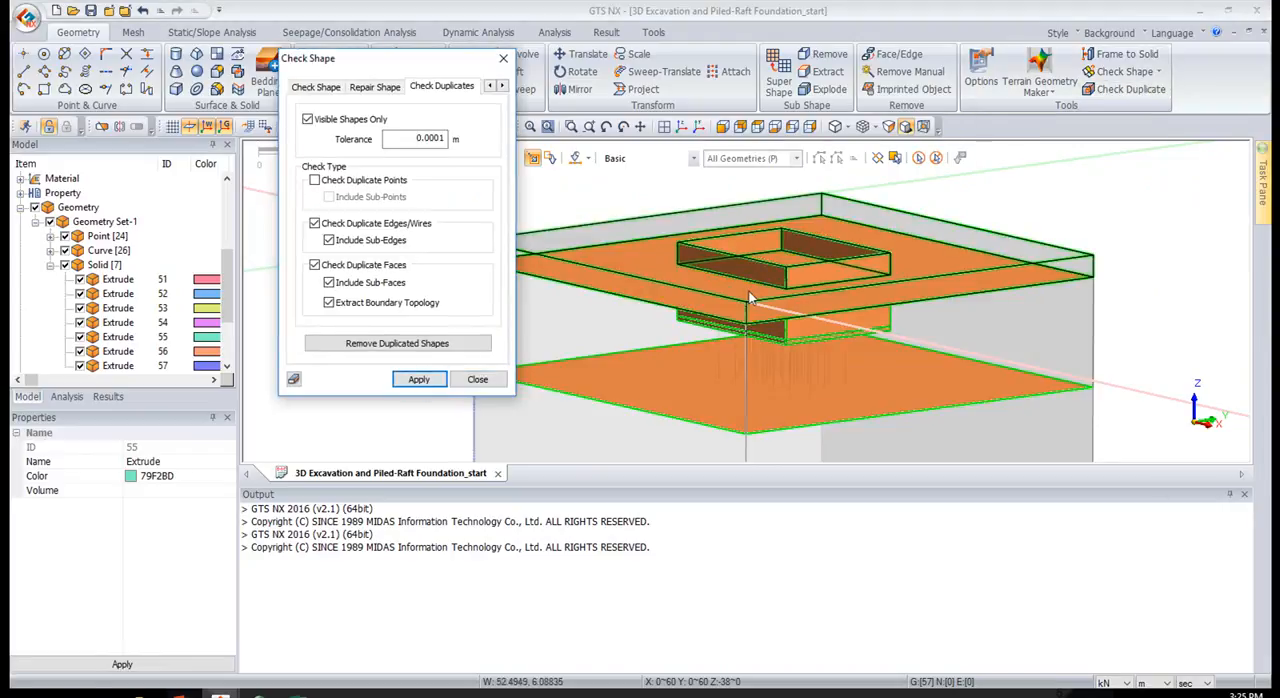
middle_drag(805, 283, 853, 360)
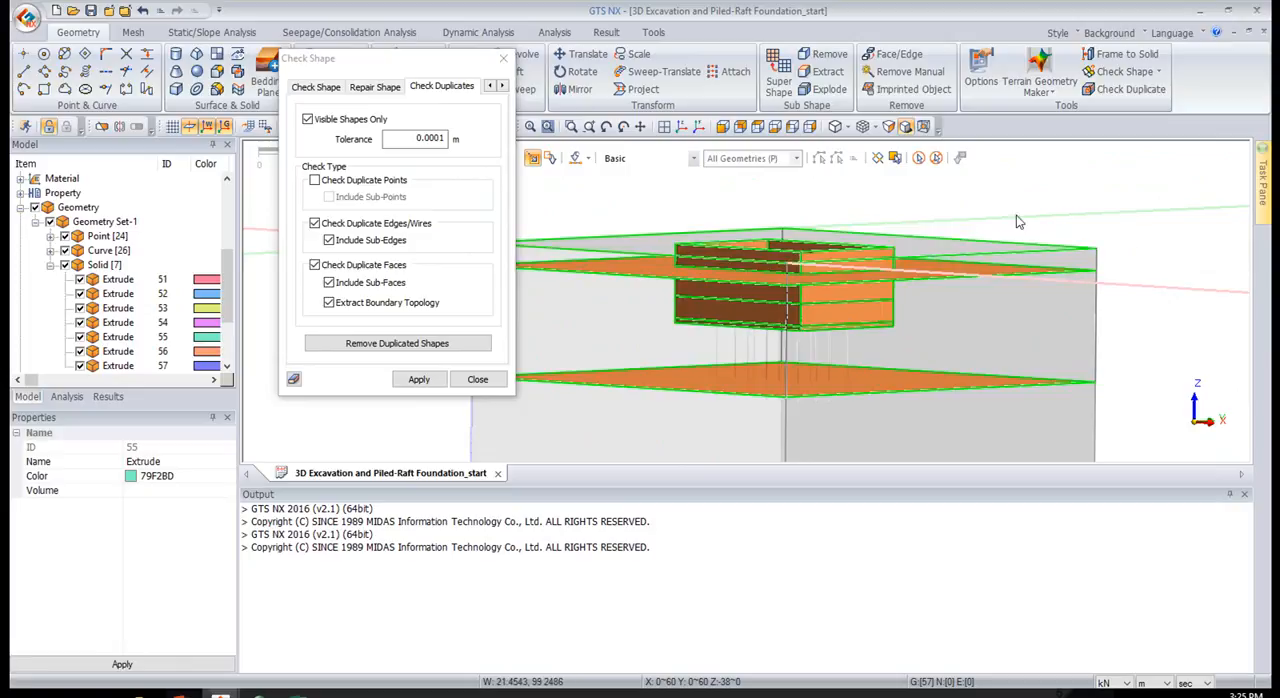
click(500, 64)
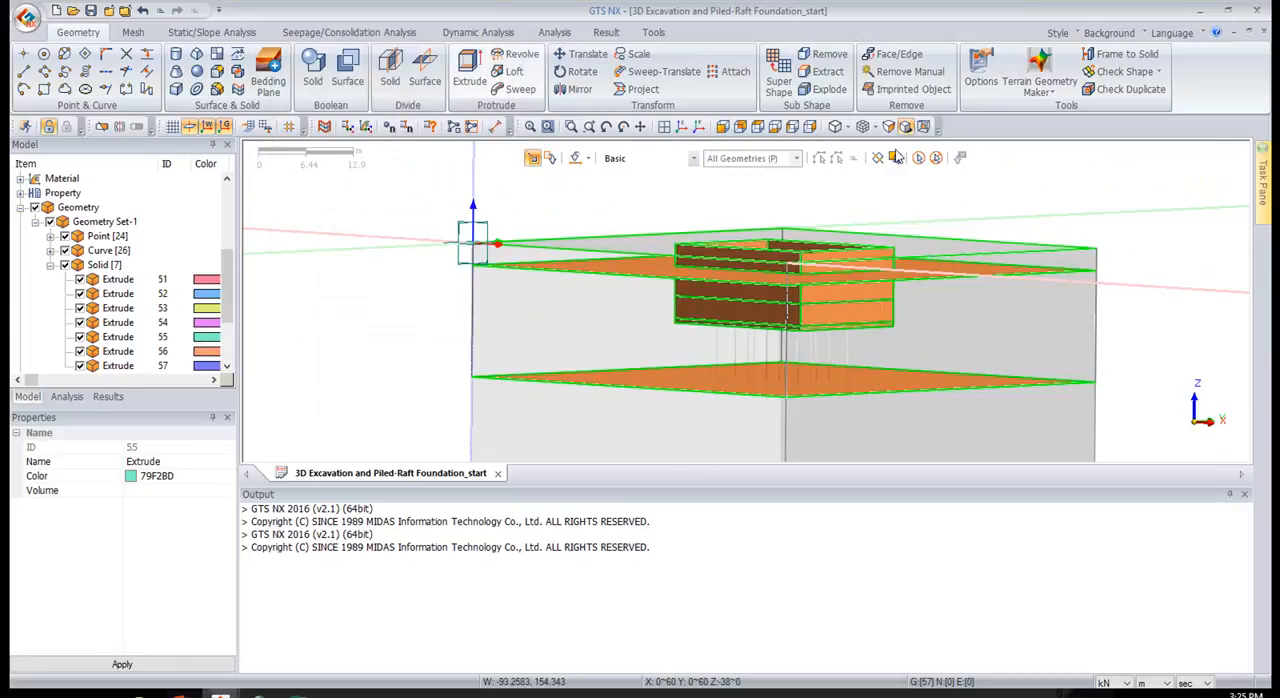
scroll(900, 228, down, 2)
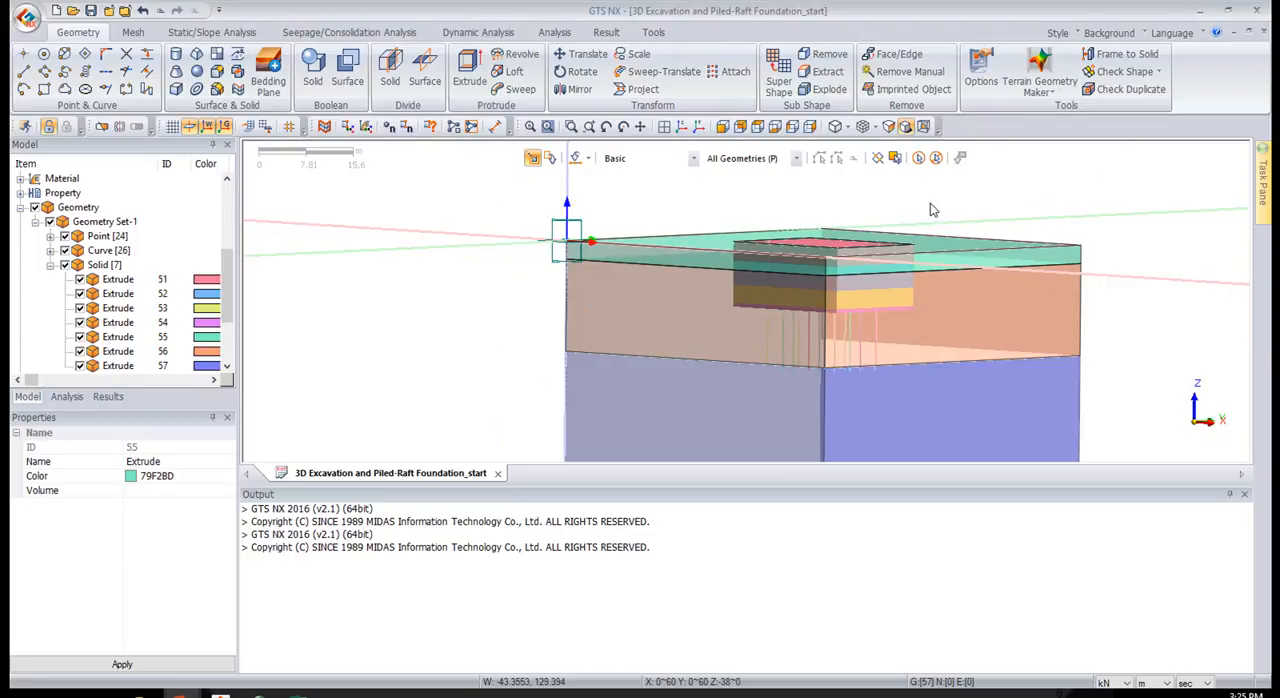
middle_drag(930, 203, 918, 212)
scroll(918, 220, down, 3)
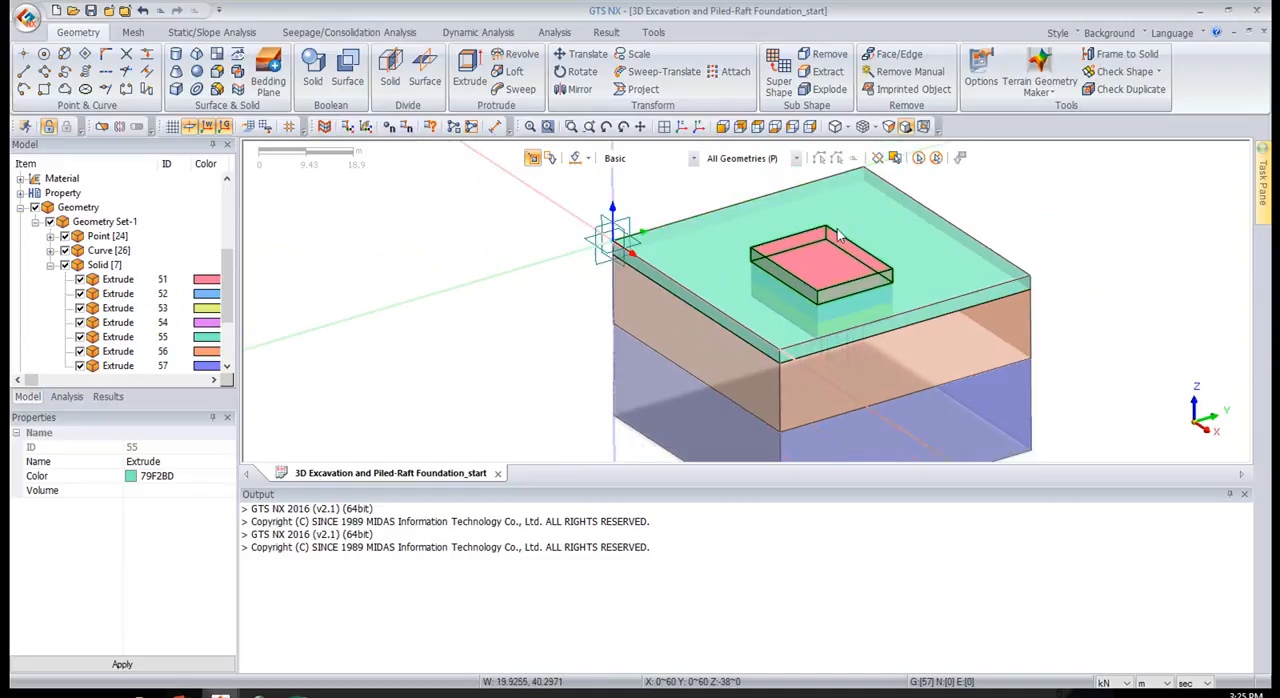
middle_drag(1040, 222, 916, 243)
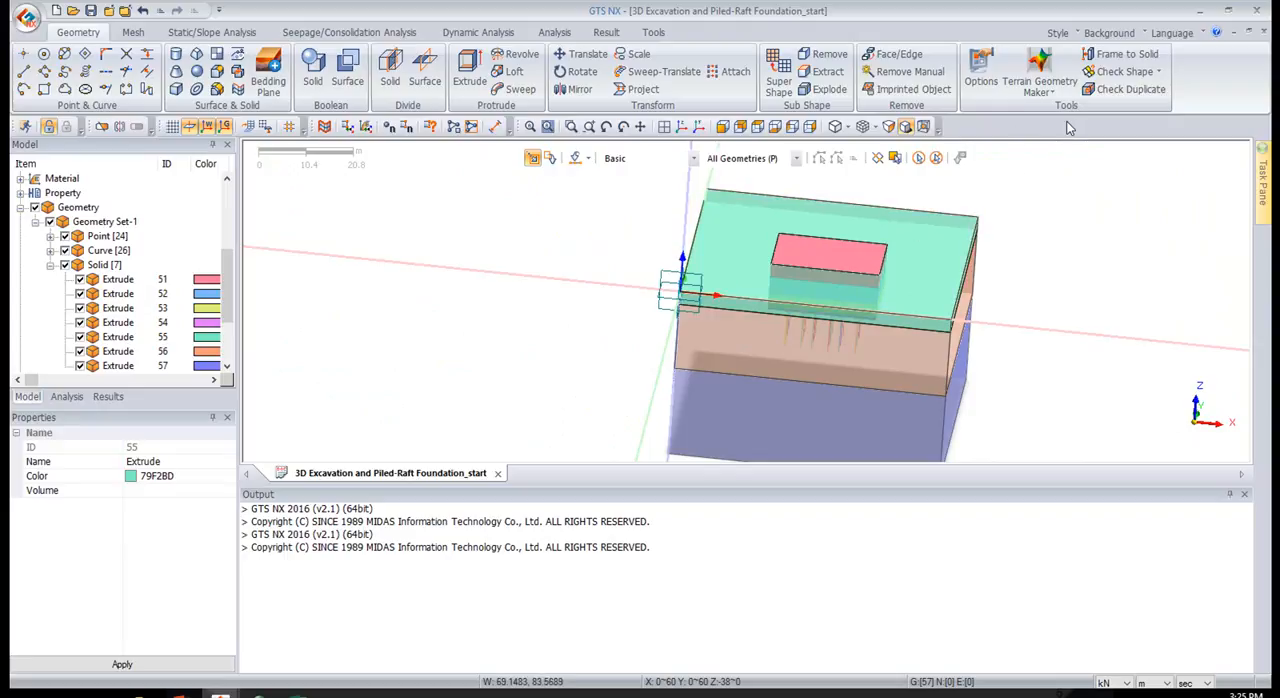
Start an edge mesh size control and select all edges of the excavation and raft blocks from the top view
click(134, 32)
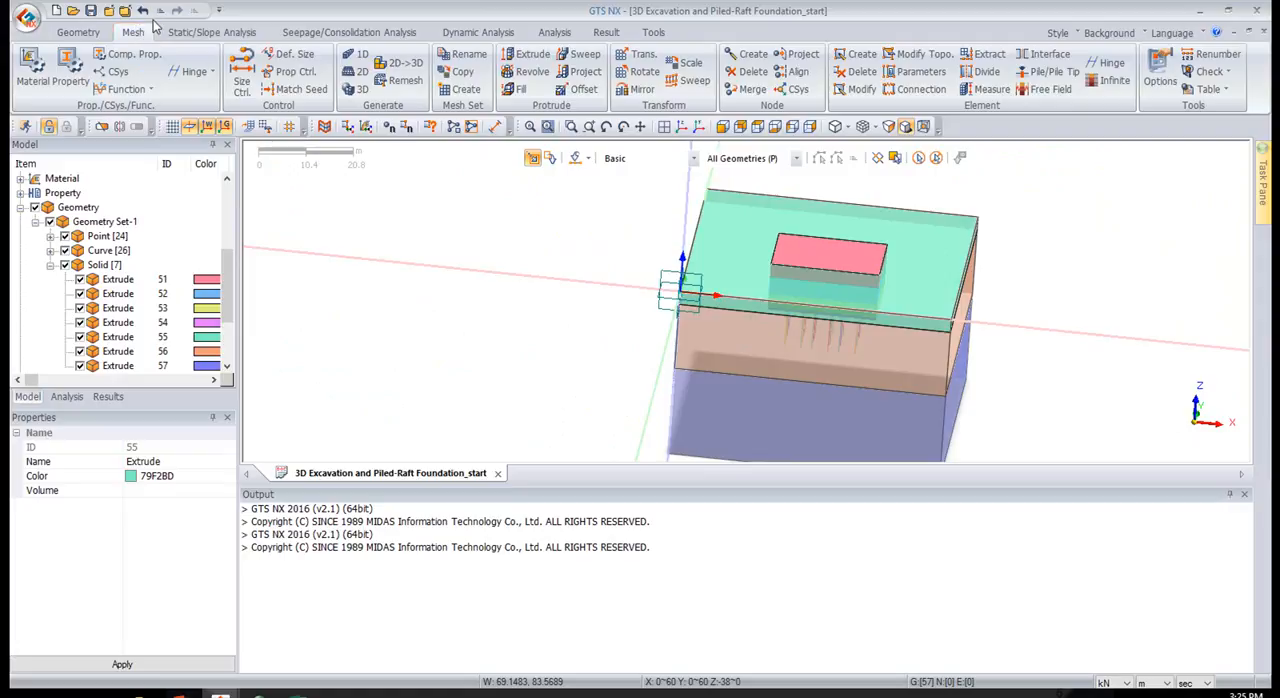
click(244, 78)
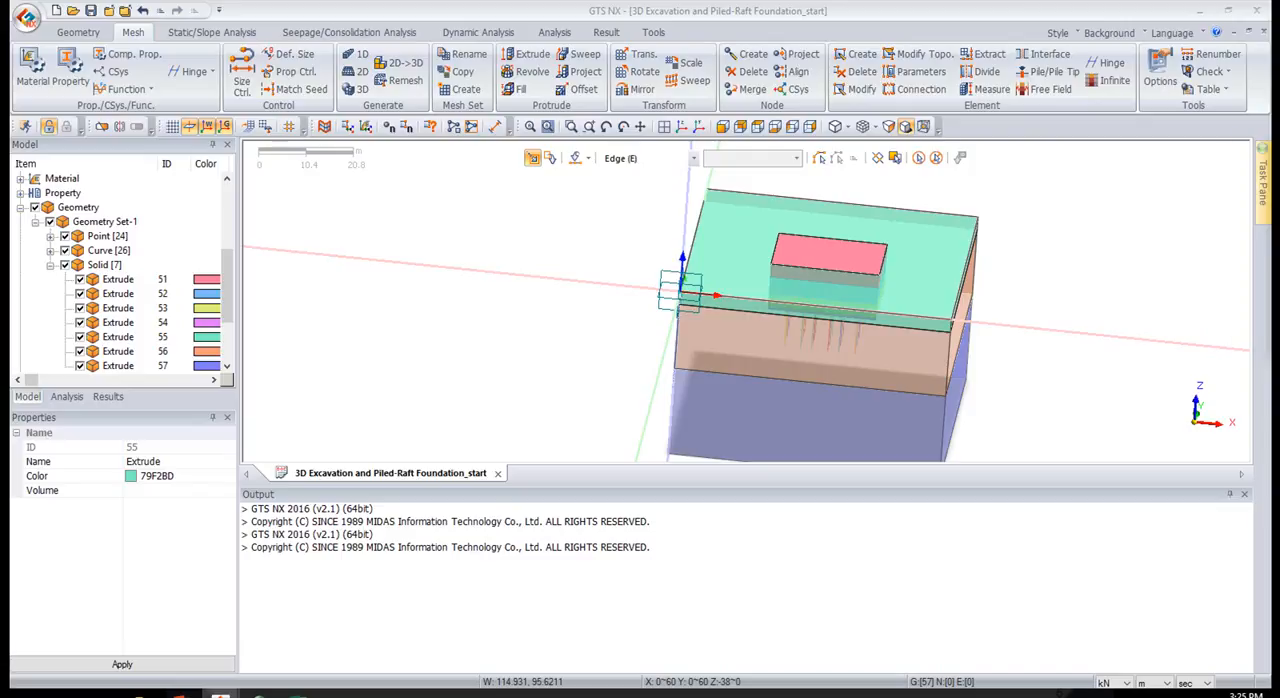
click(758, 127)
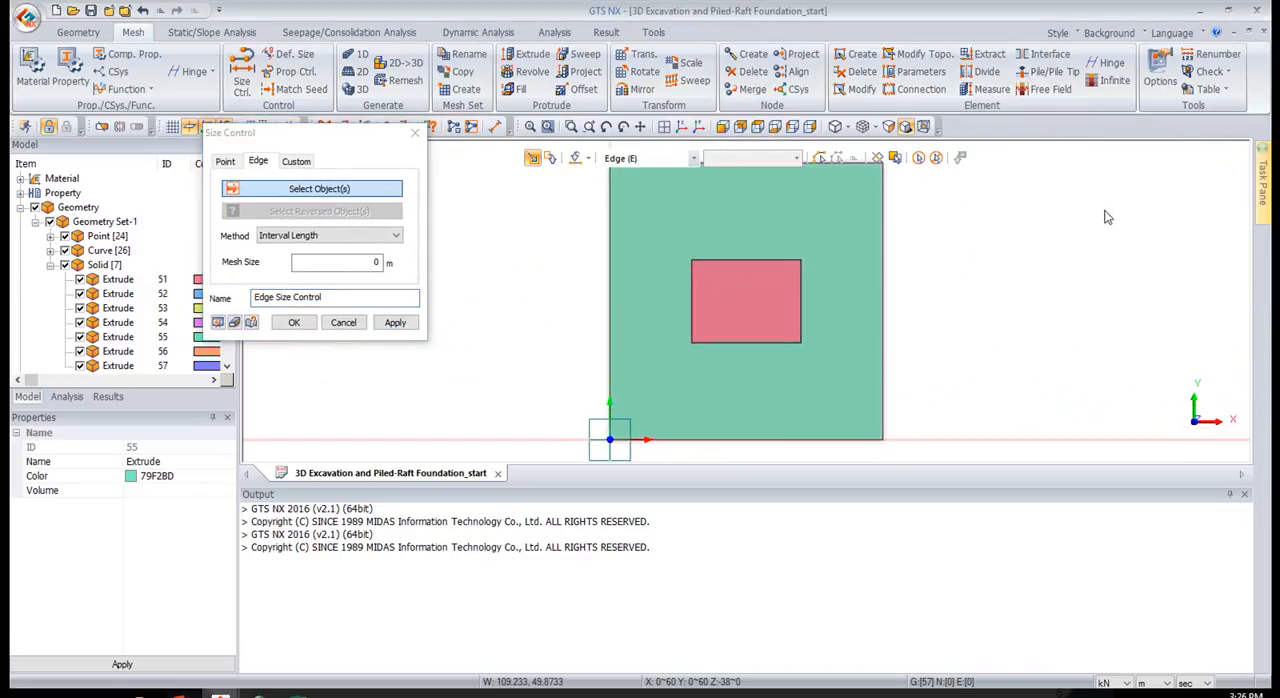
scroll(945, 205, up, 2)
drag(366, 173, 411, 255)
drag(606, 236, 808, 296)
drag(817, 386, 772, 279)
drag(632, 342, 802, 382)
drag(617, 244, 677, 381)
click(429, 341)
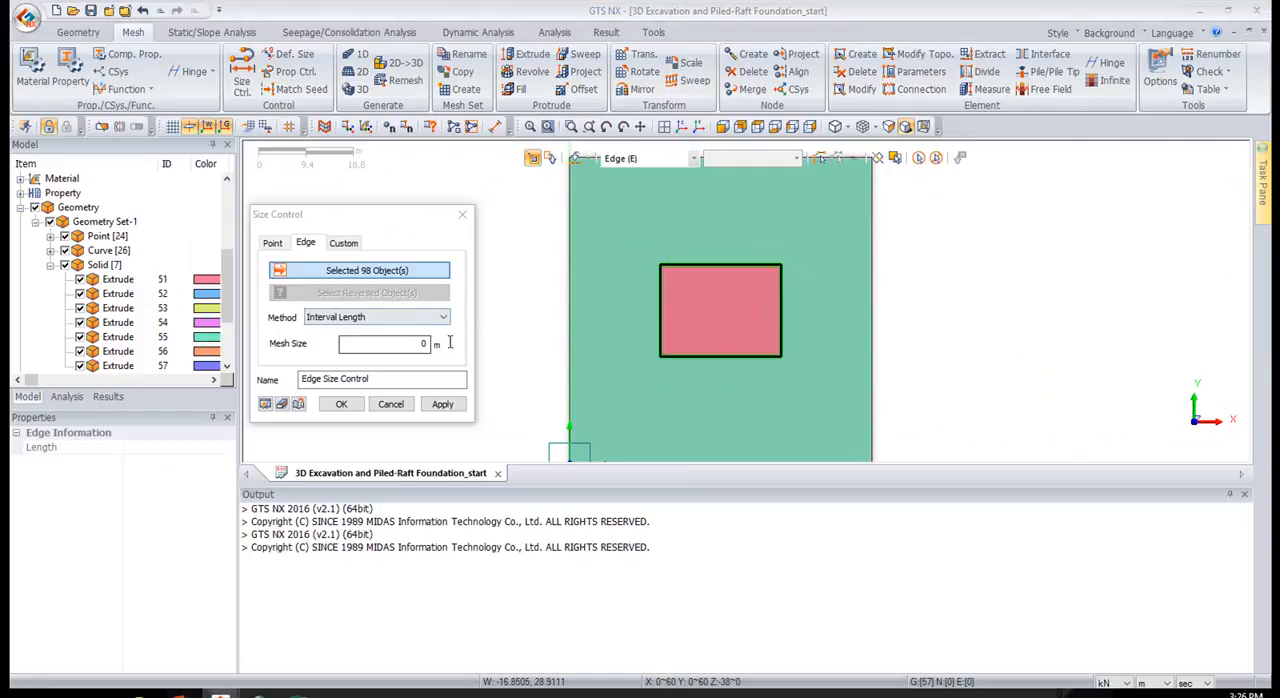
Set the edge size control method to Number of Divisions with 10 divisions and examine the seeding preview on the excavation edges
click(414, 318)
click(405, 331)
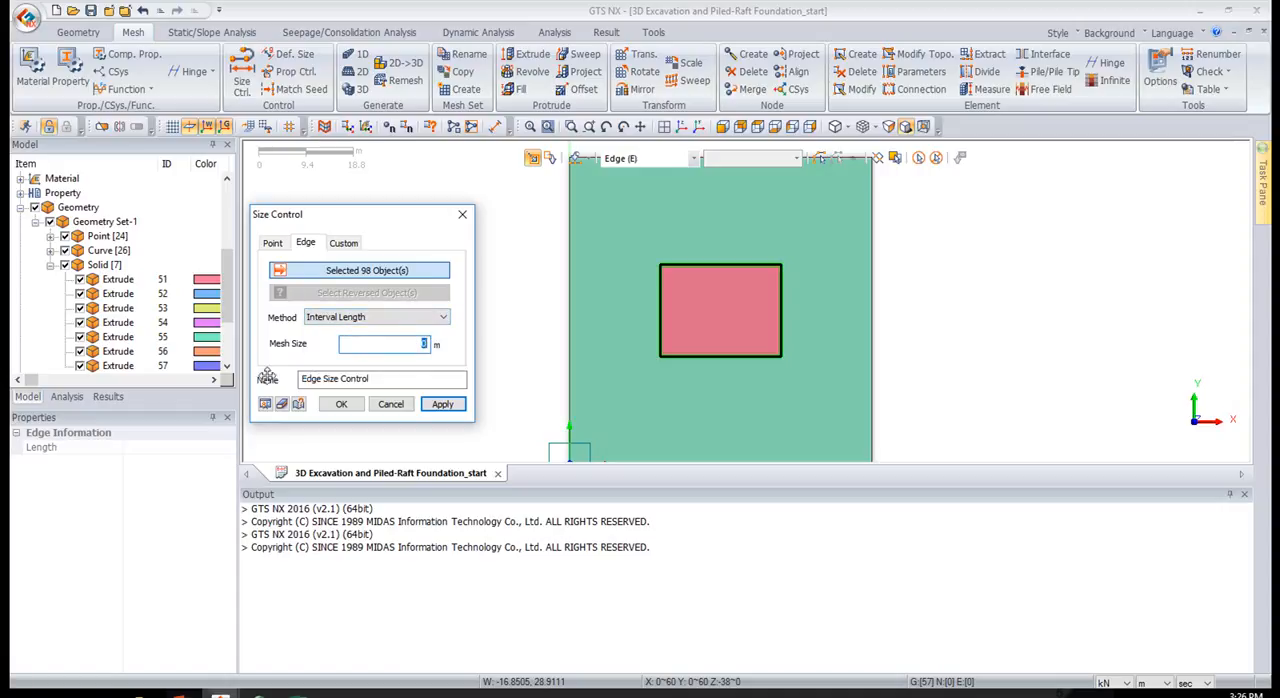
text(5)
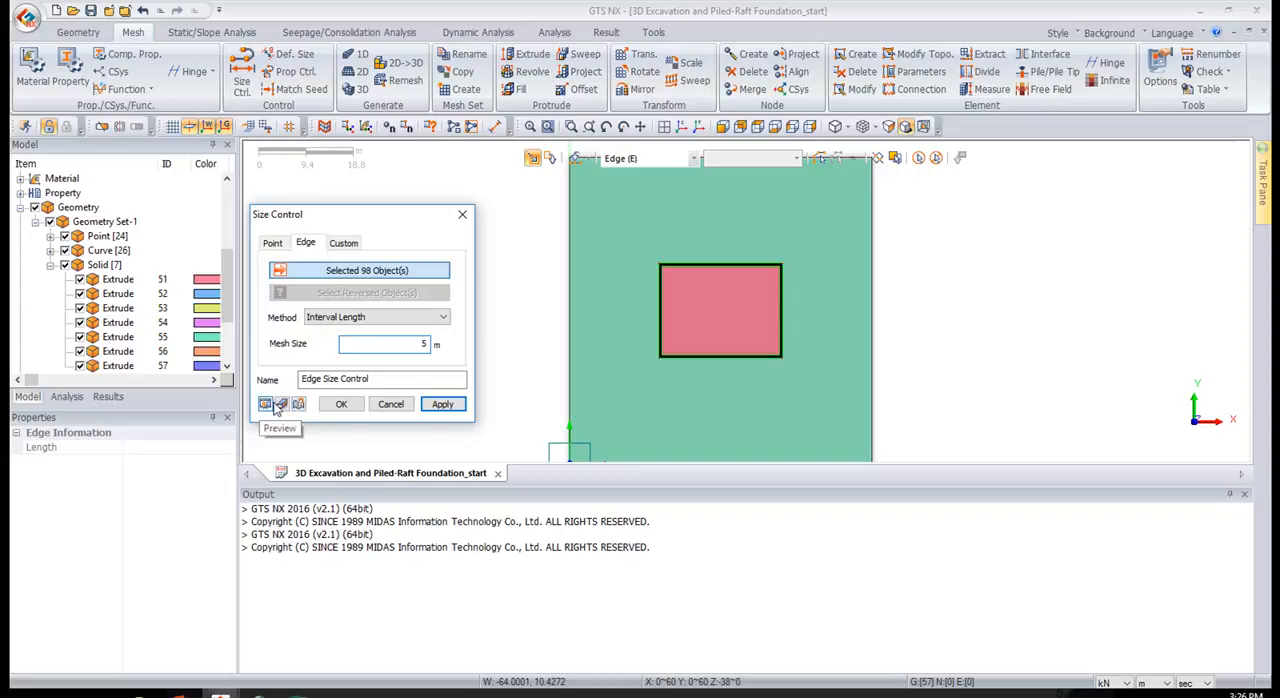
click(397, 318)
click(390, 343)
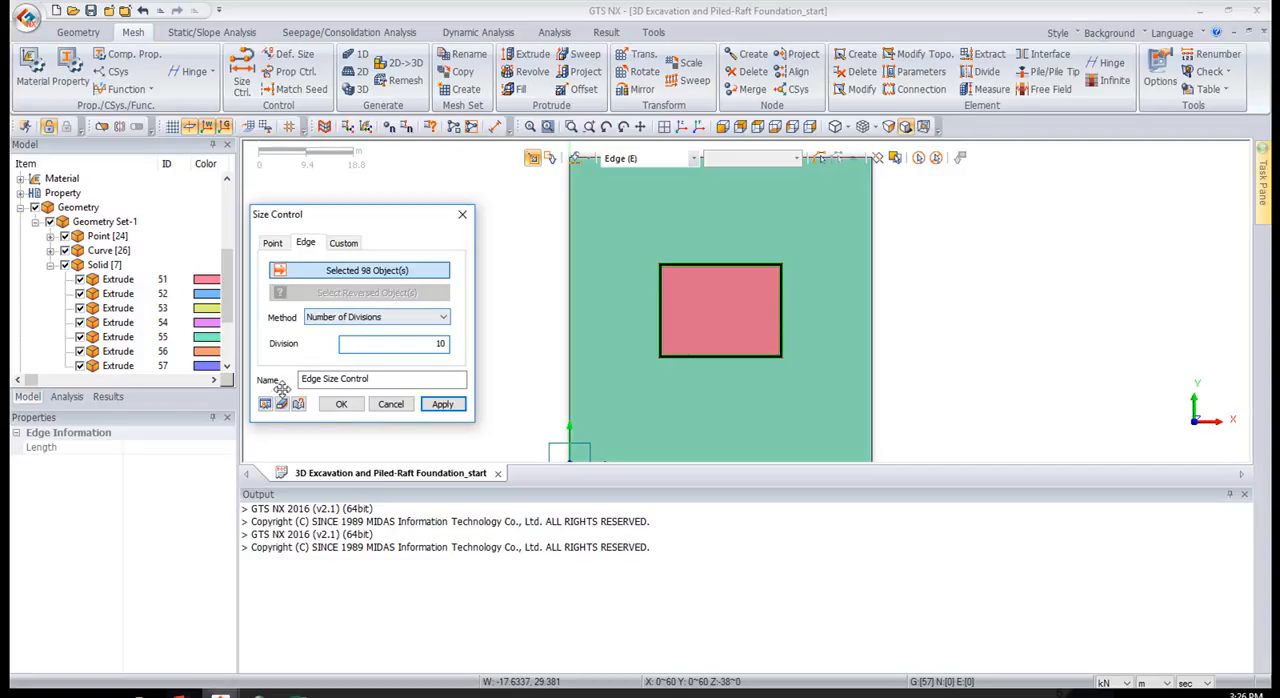
middle_drag(737, 250, 731, 255)
scroll(716, 240, up, 4)
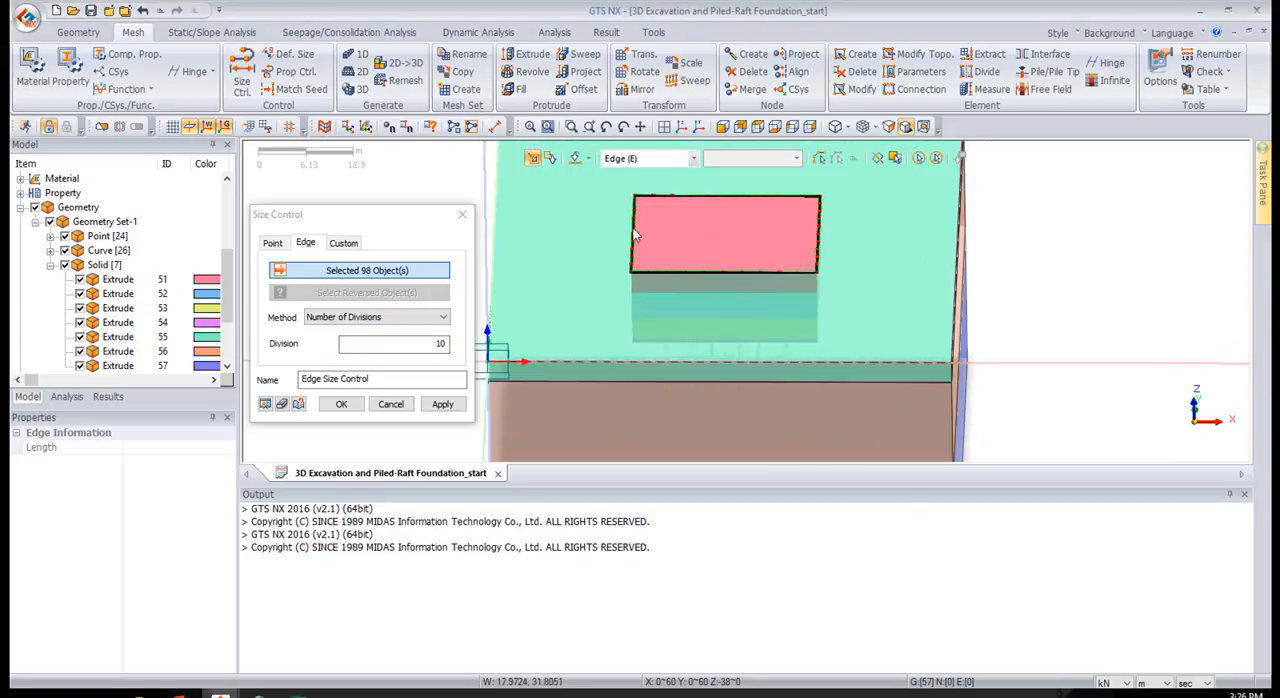
Add the outer boundary edges on all four sides of the ground block to the size control selection from the top view
click(758, 127)
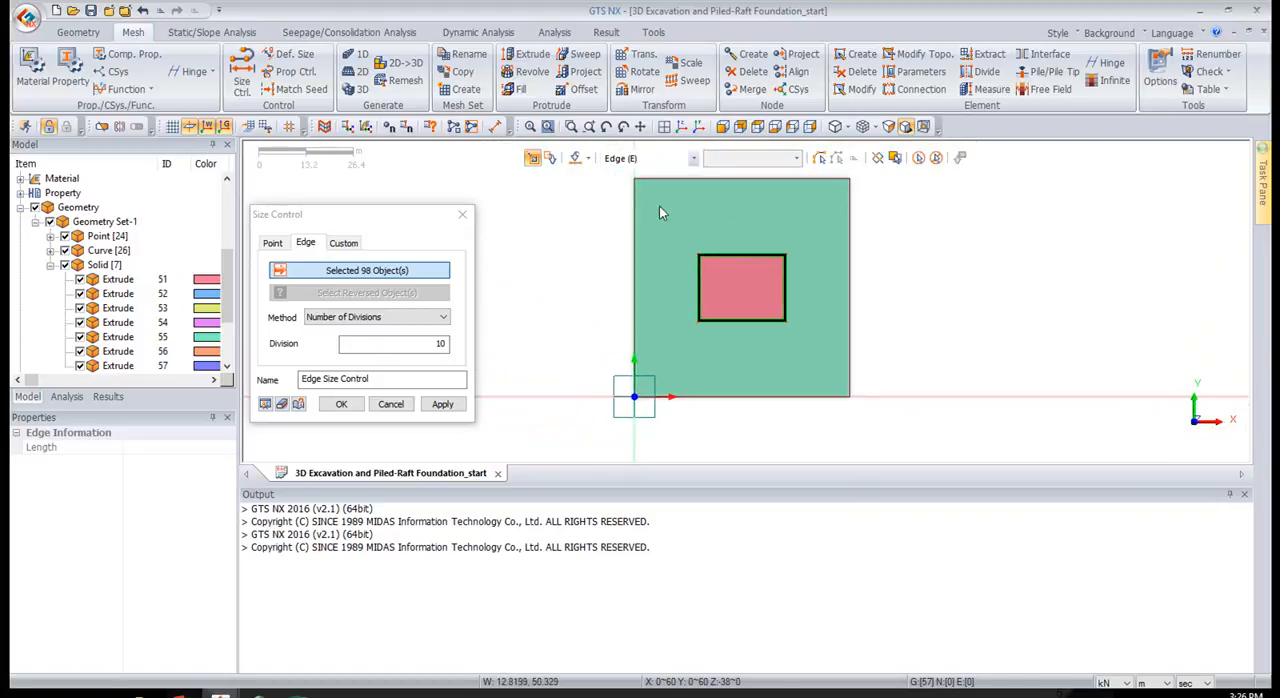
drag(582, 178, 914, 203)
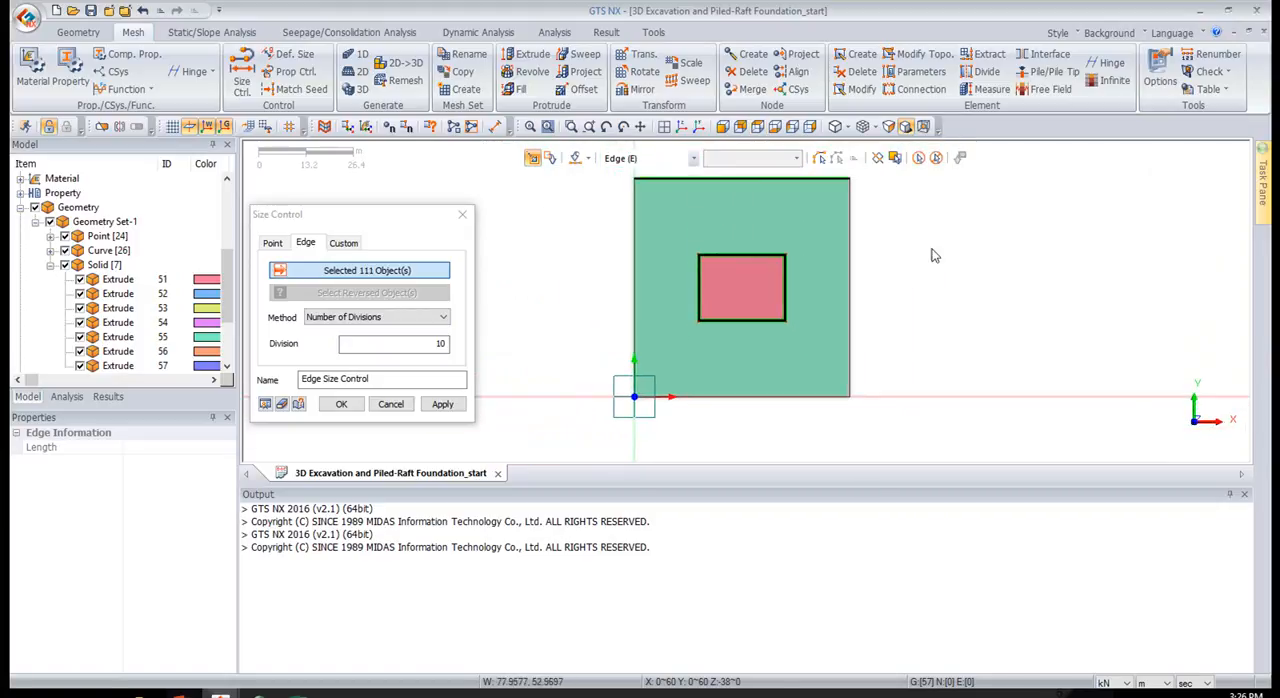
drag(897, 445, 842, 167)
drag(933, 437, 620, 400)
click(615, 159)
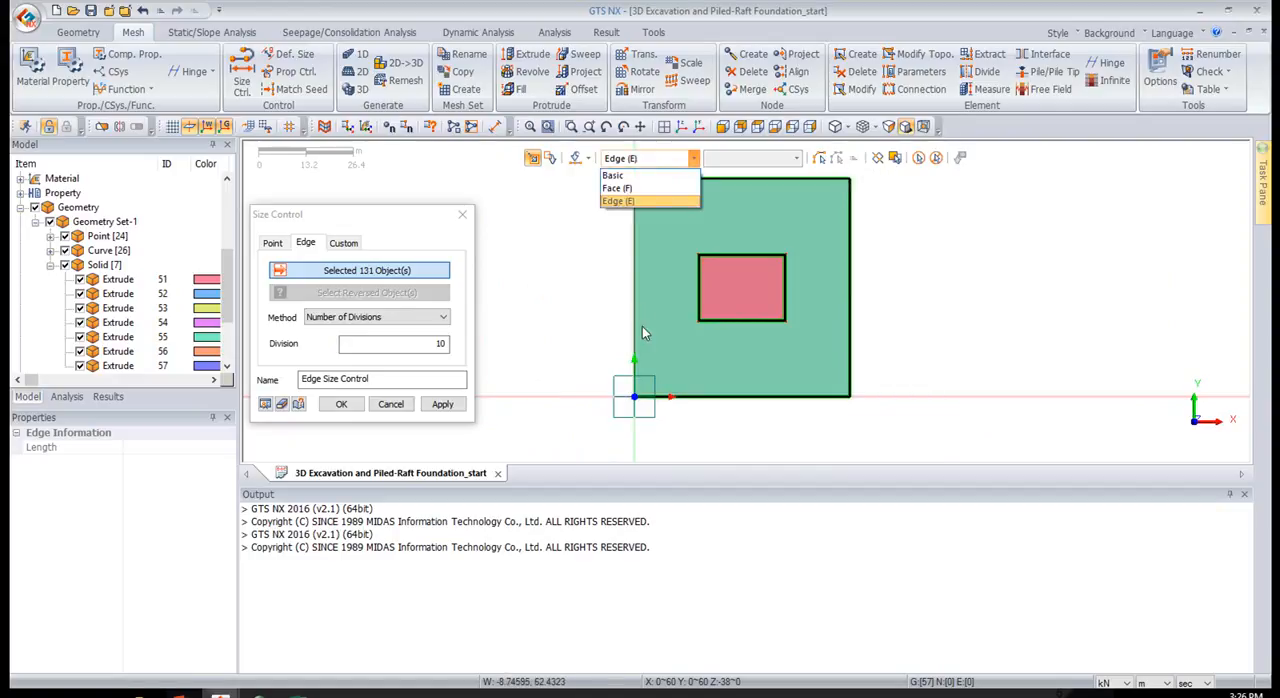
click(603, 410)
drag(649, 430, 572, 168)
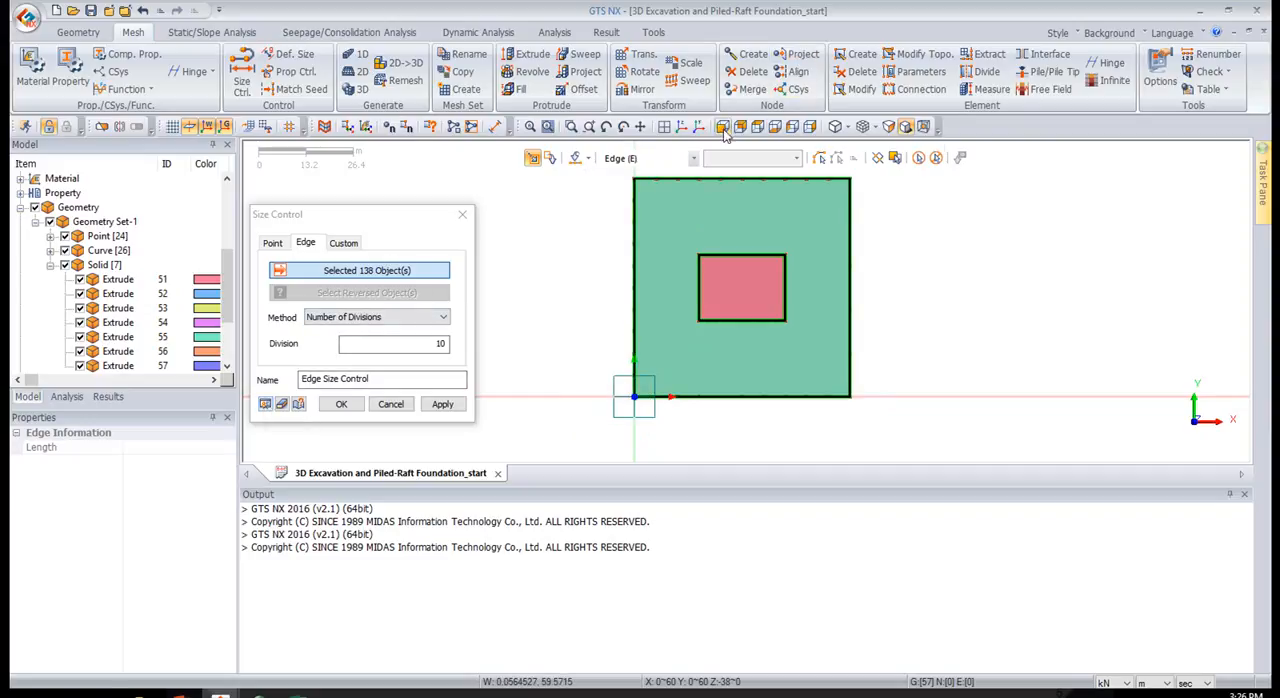
Remove the vertical corner edges of the ground layers from the size control selection, keeping the horizontal boundary edges
click(680, 127)
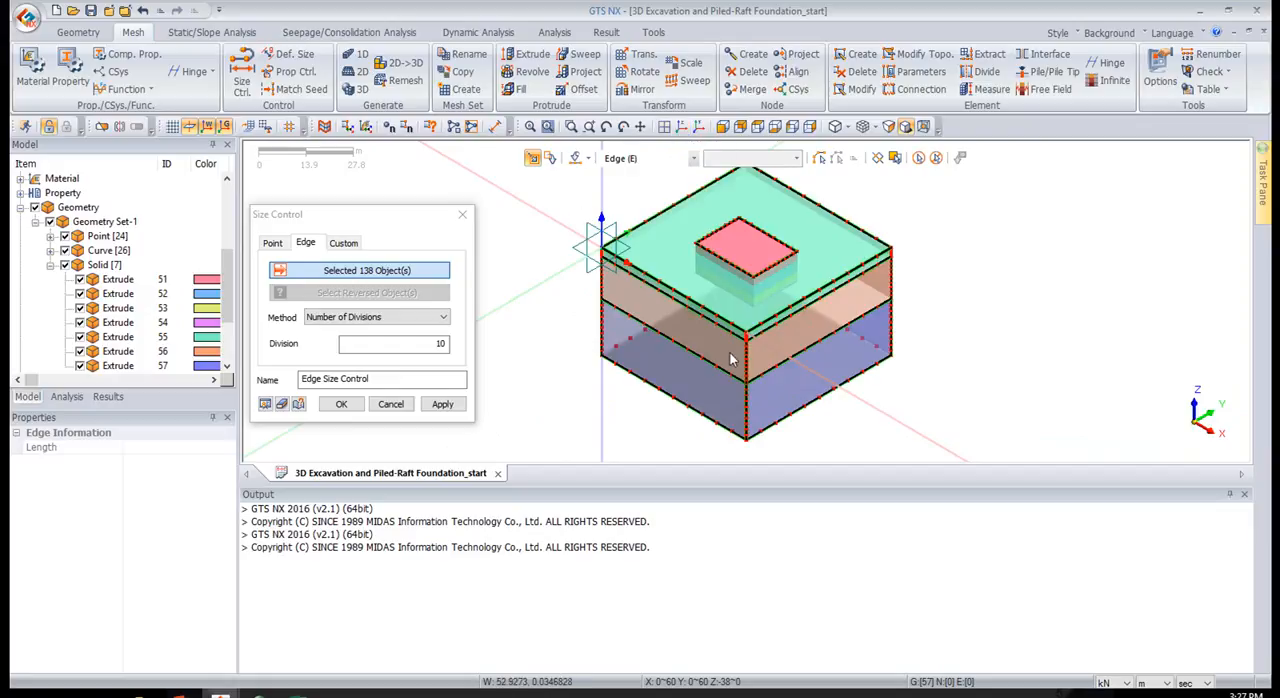
click(746, 416)
click(746, 422)
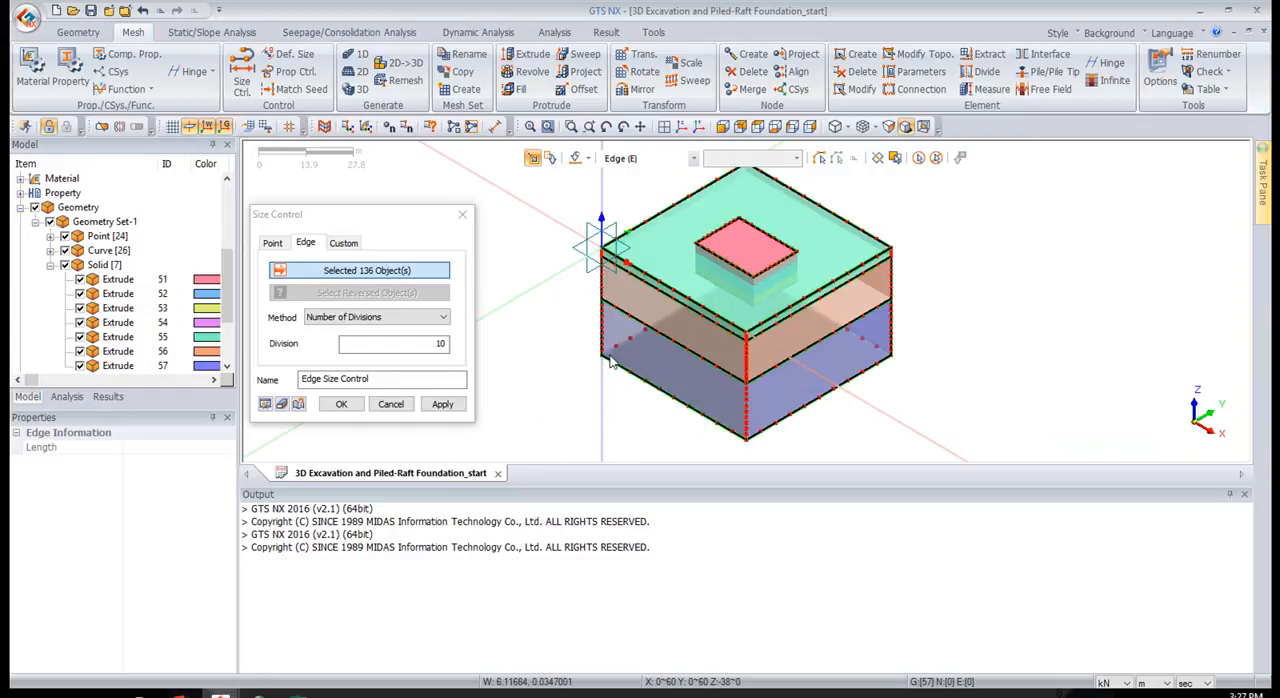
click(599, 343)
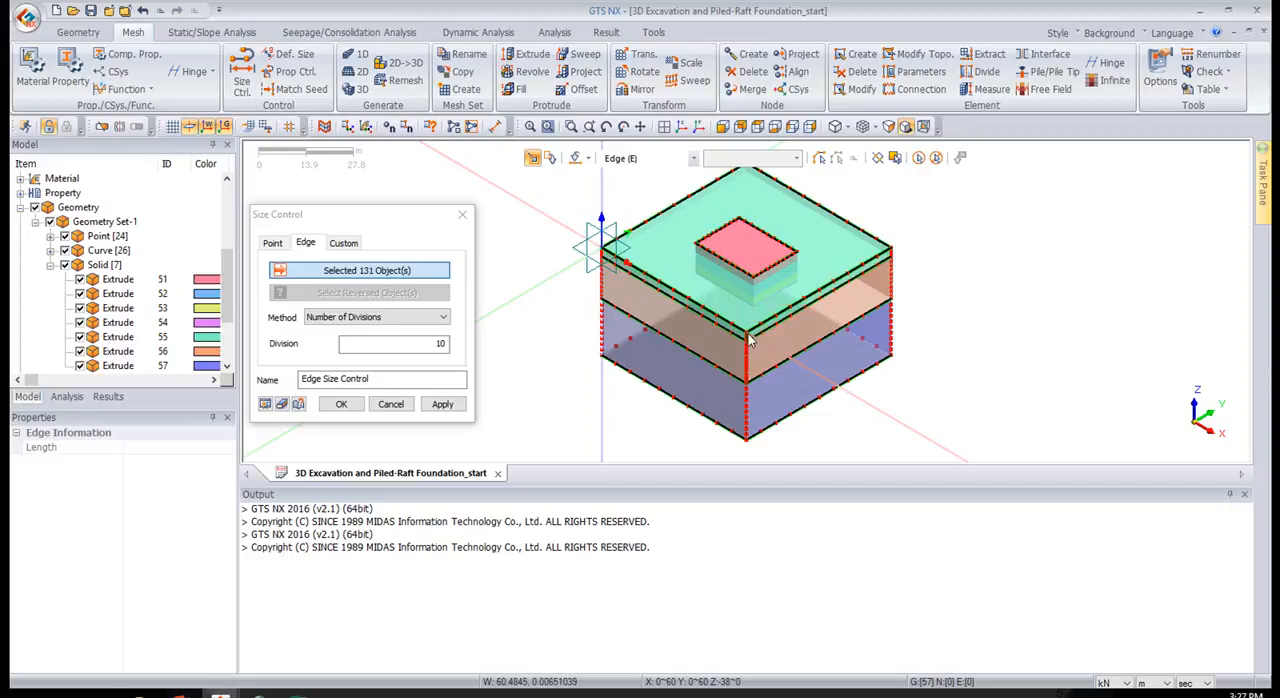
middle_drag(857, 303, 775, 313)
click(808, 268)
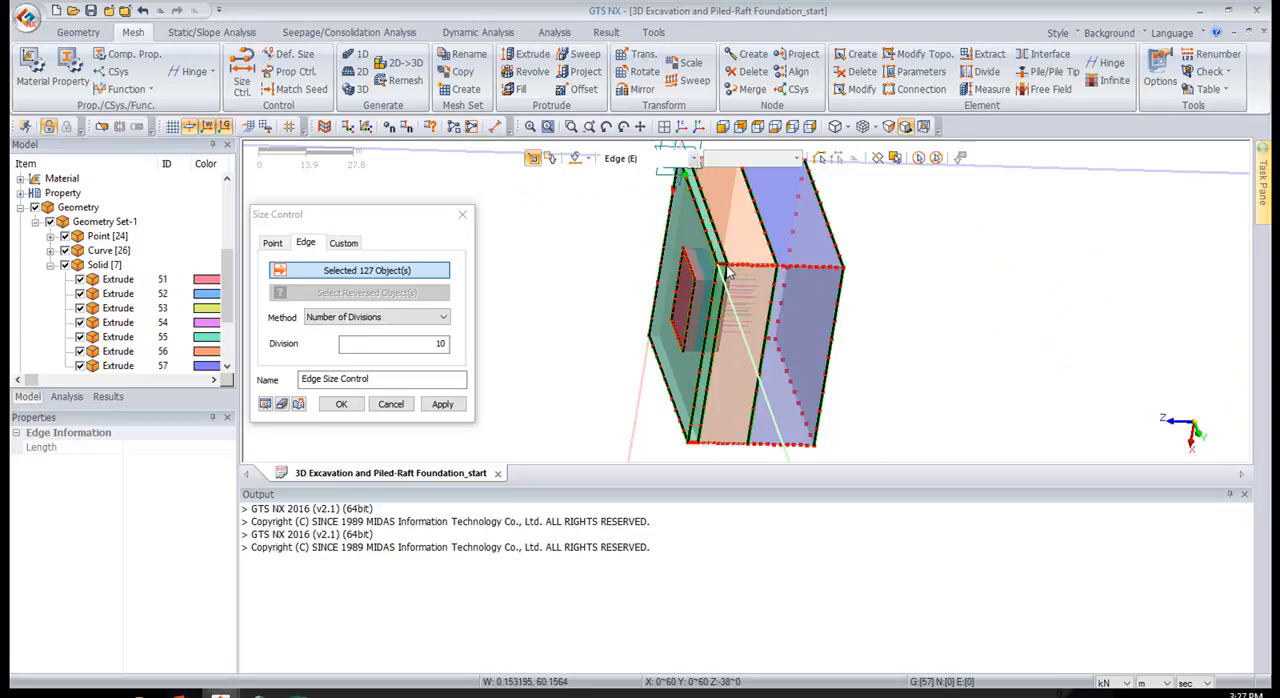
Deselect the leftover vertical edges at the ground block's corner near the coordinate origin and preview the seeding
mouse_move(784, 232)
middle_down()
mouse_move(785, 288)
mouse_move(791, 244)
middle_up()
click(789, 235)
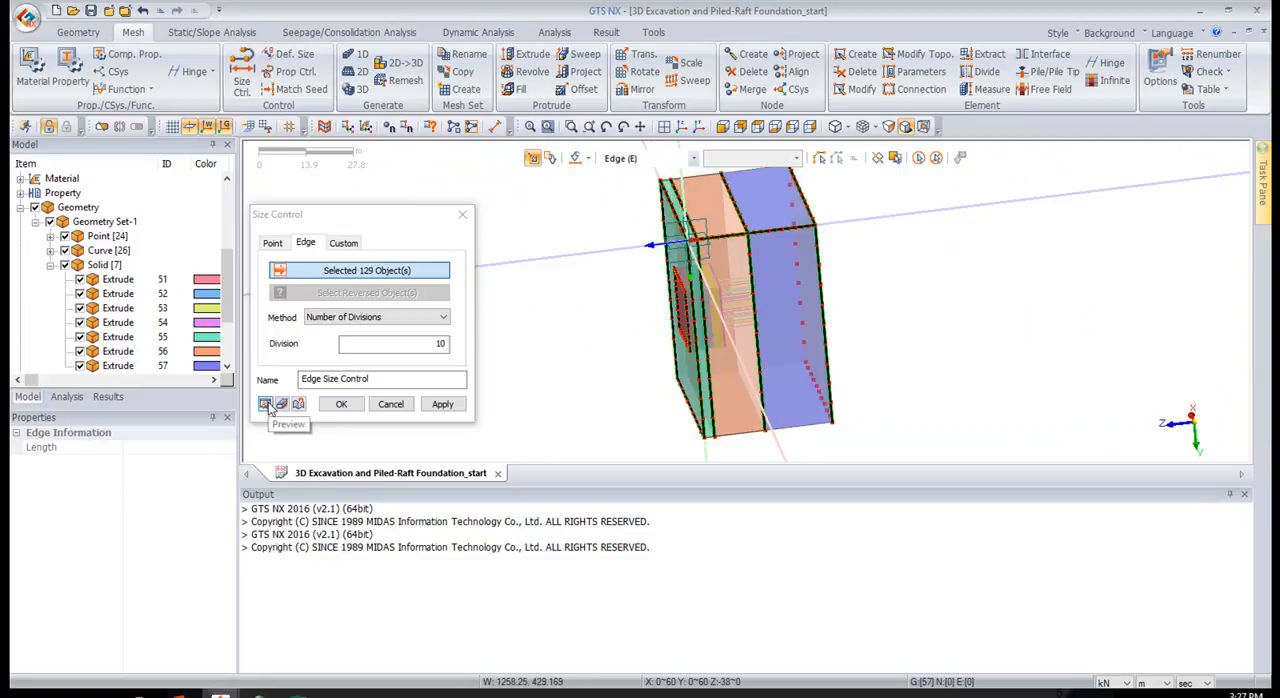
middle_drag(571, 291, 750, 313)
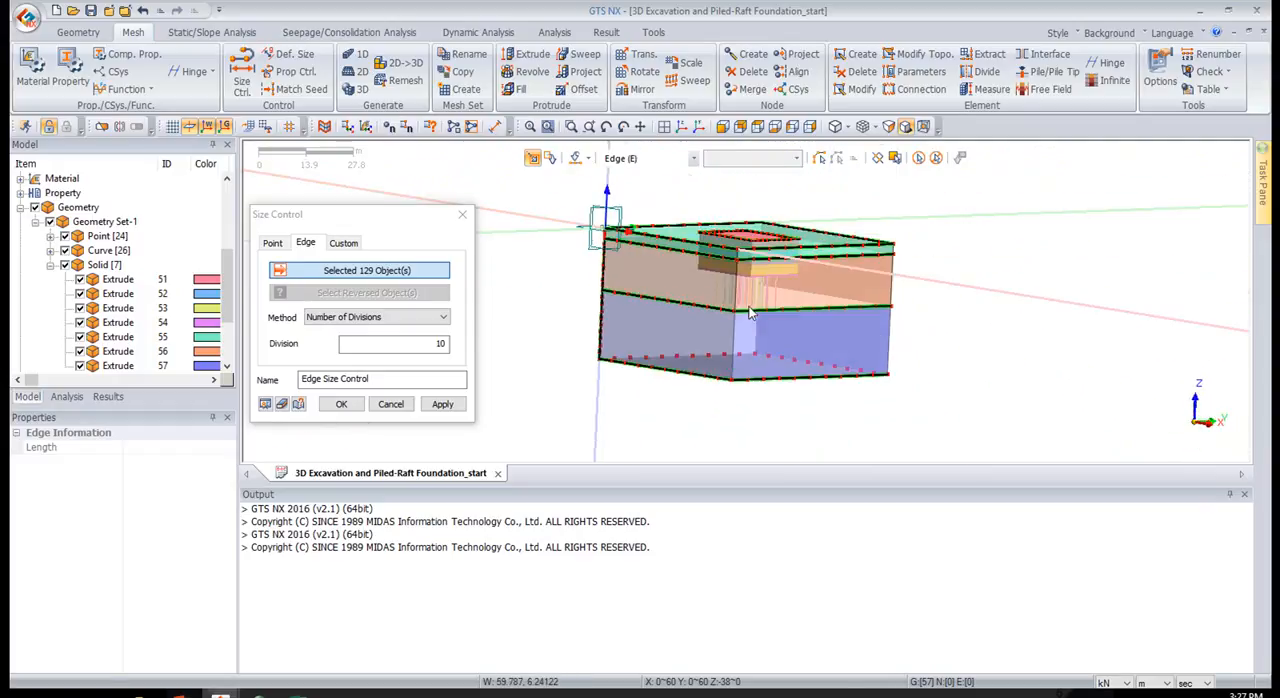
click(601, 342)
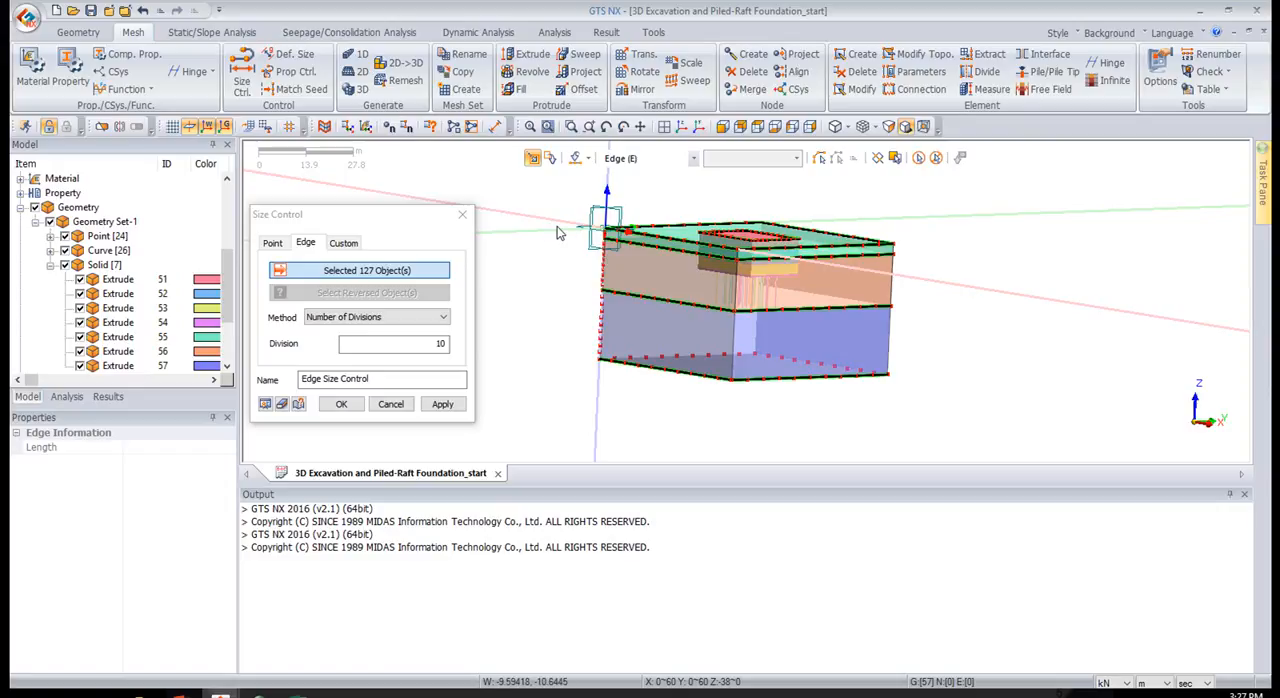
scroll(563, 213, up, 2)
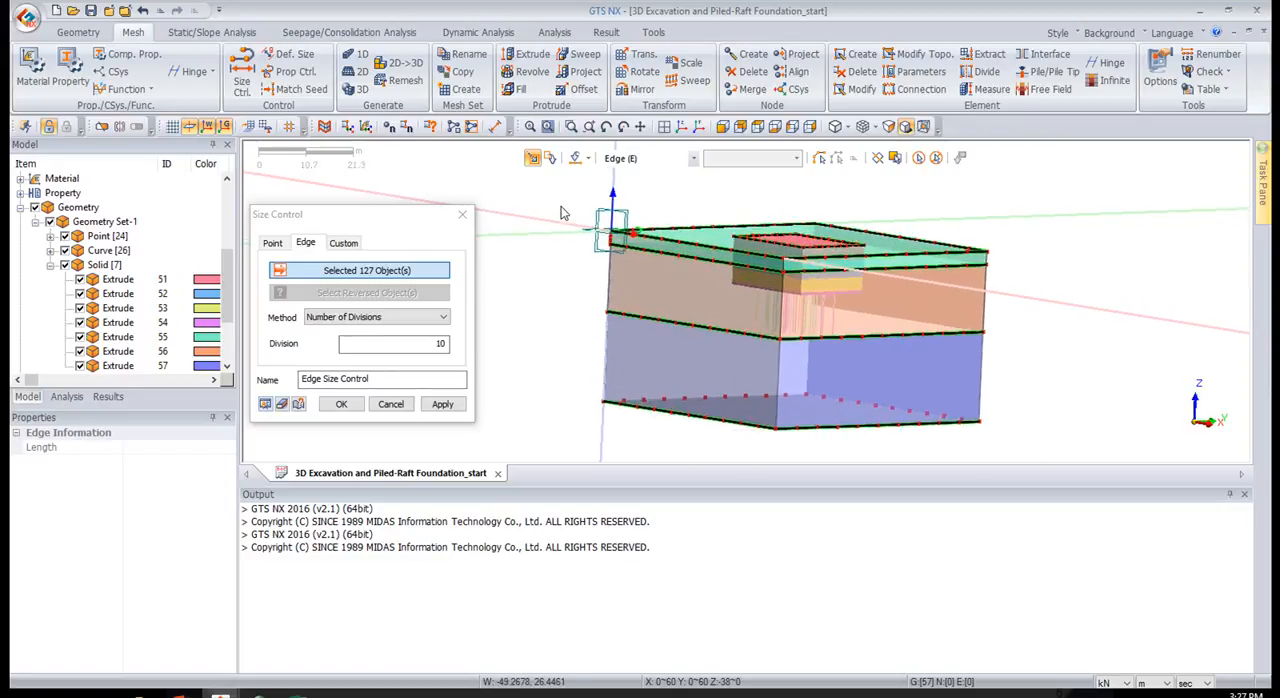
scroll(590, 220, up, 2)
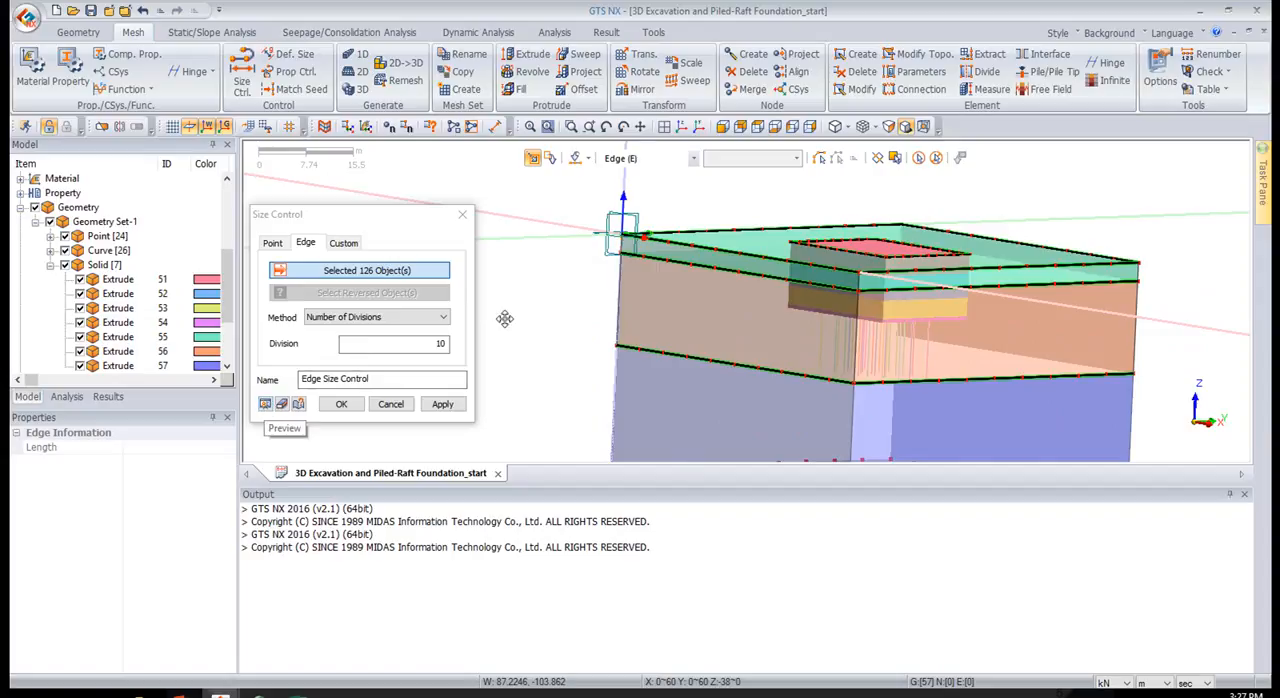
Apply the edge size control with 10 divisions to the selected edges, inspect the seeding around the model, and undo the added size control
scroll(567, 241, down, 3)
mouse_move(560, 240)
middle_down()
mouse_move(577, 301)
mouse_move(537, 236)
middle_up()
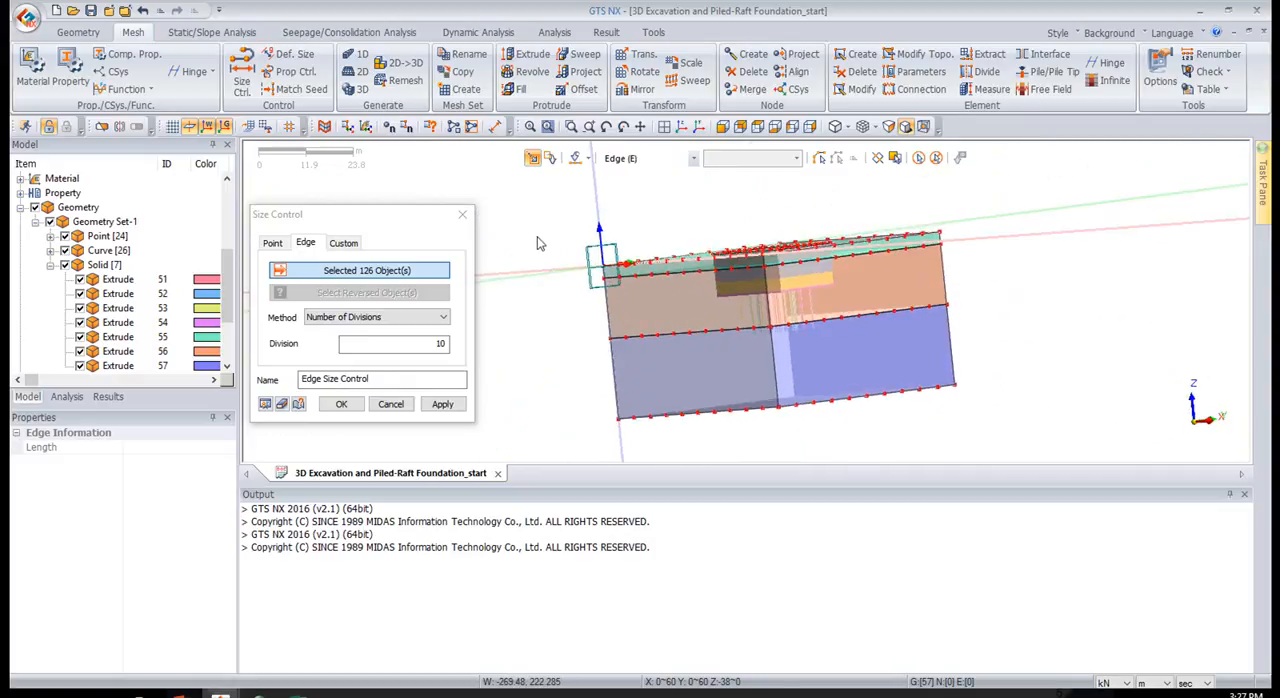
click(341, 405)
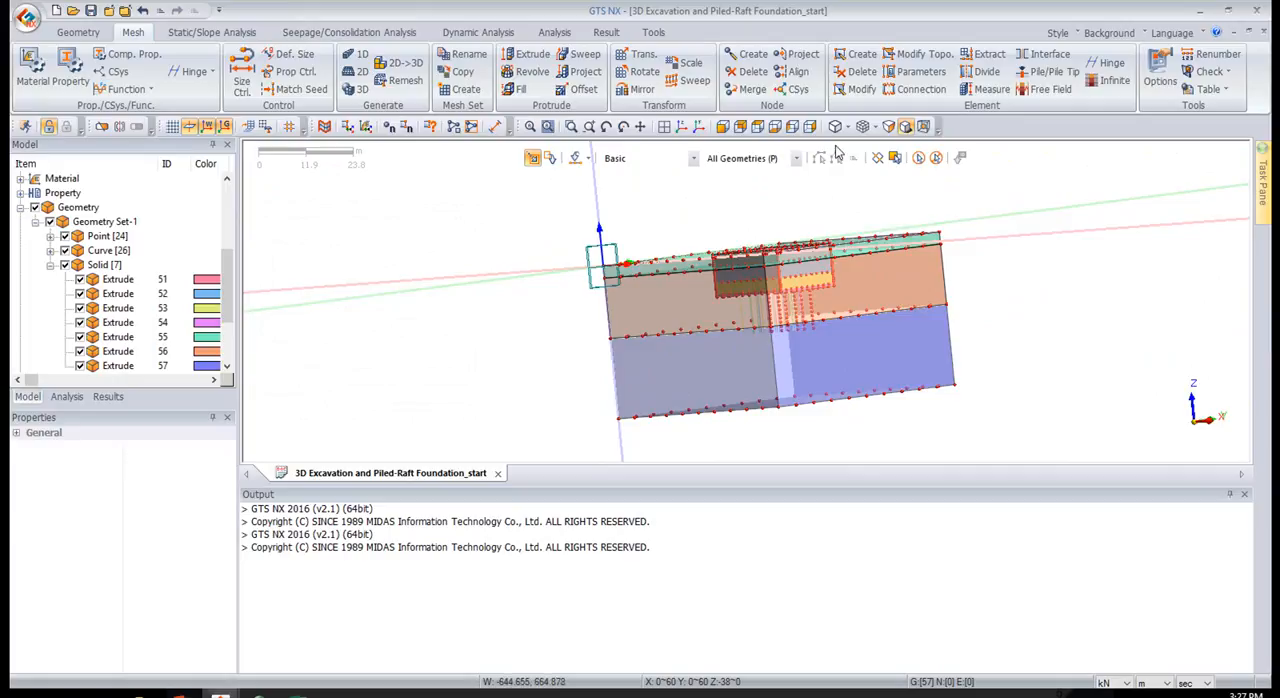
middle_drag(569, 282, 617, 313)
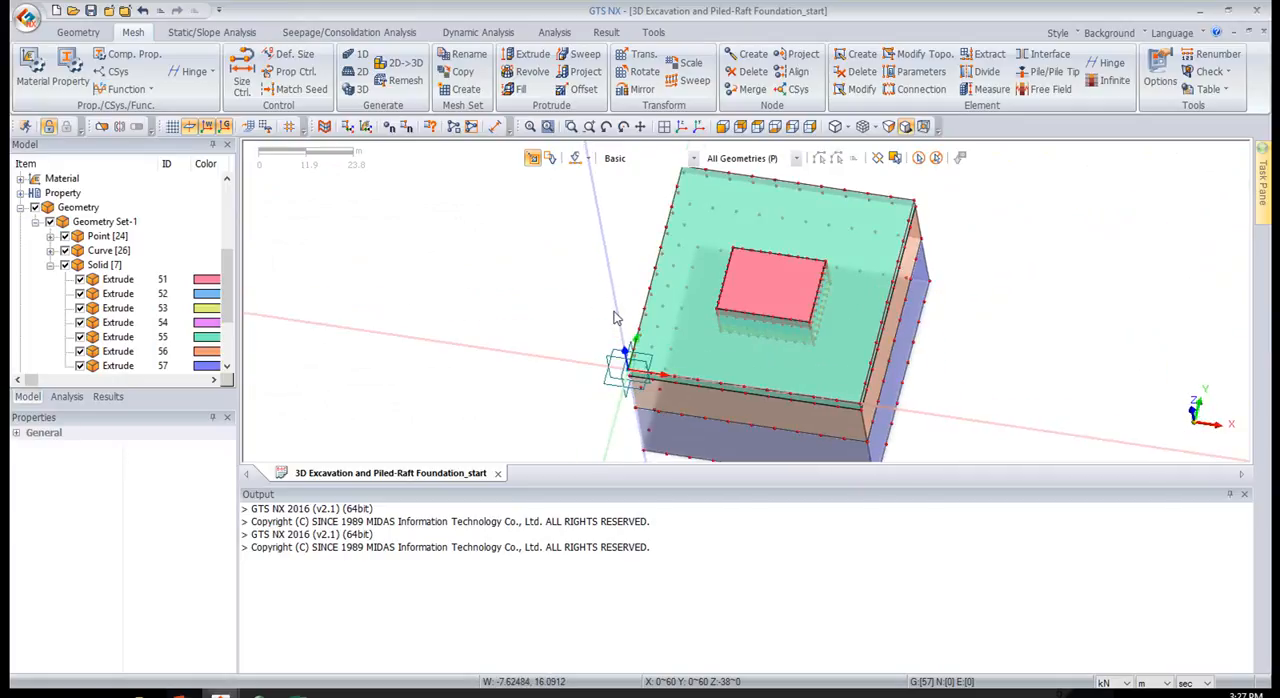
middle_drag(797, 287, 784, 265)
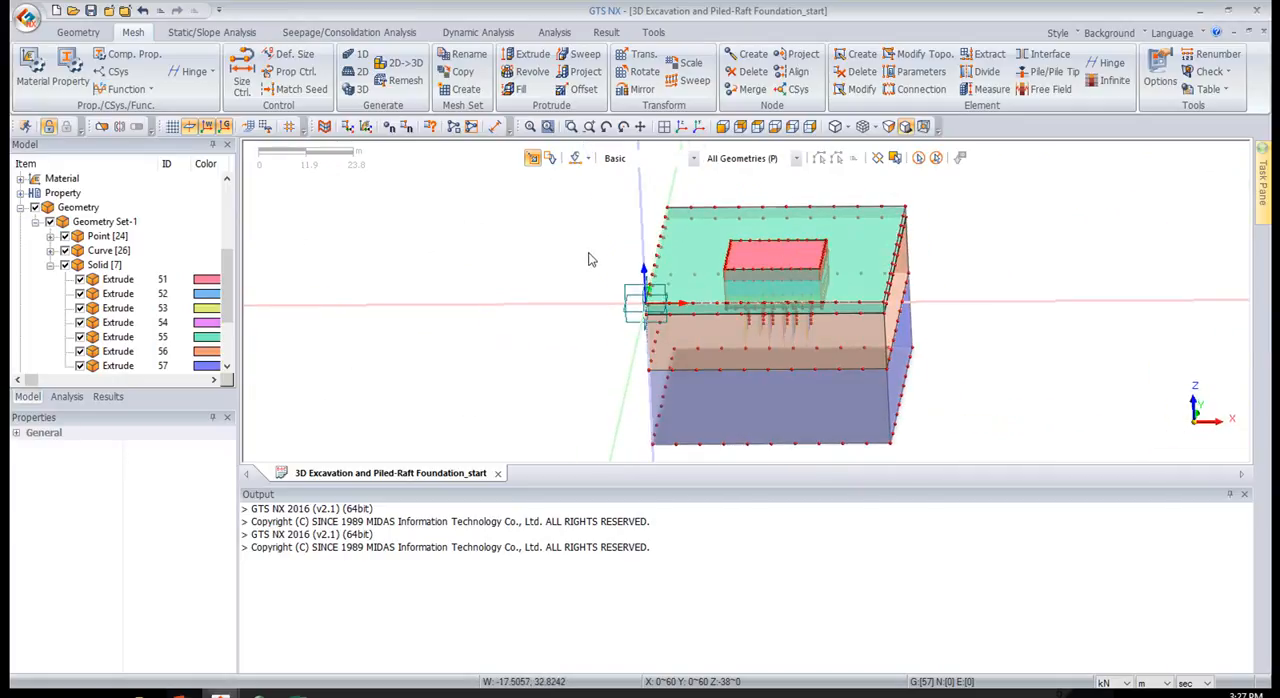
middle_drag(475, 311, 465, 285)
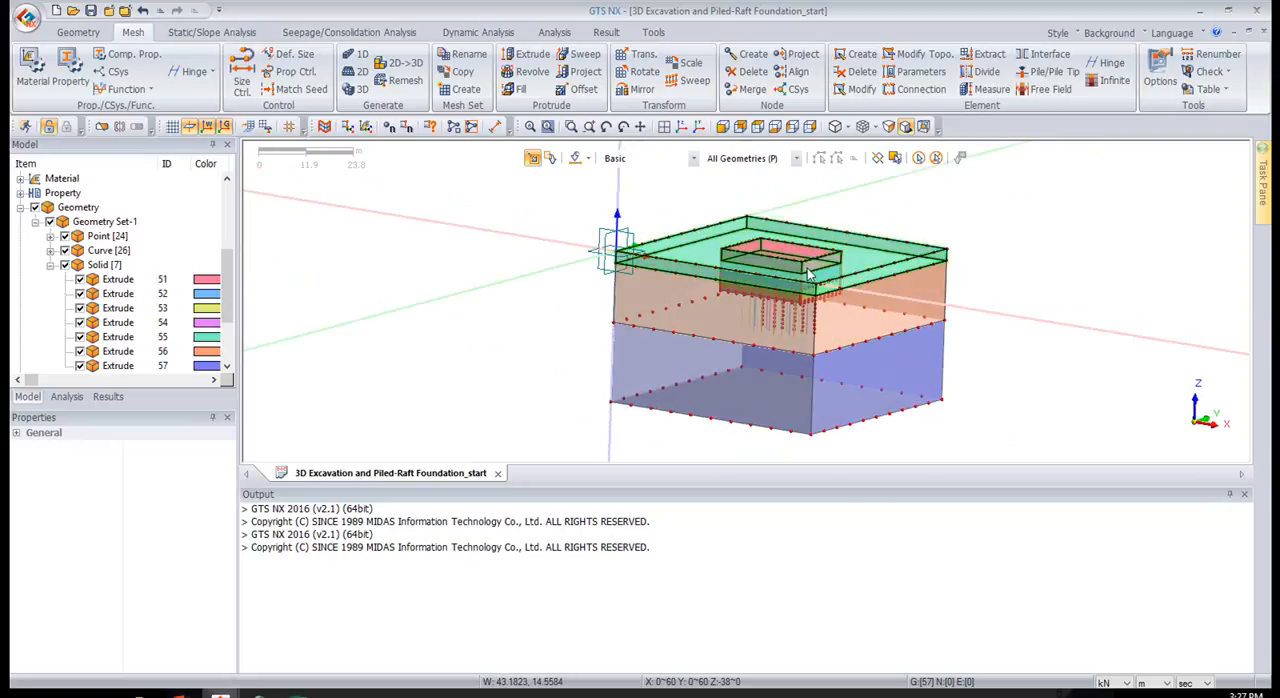
scroll(806, 277, up, 5)
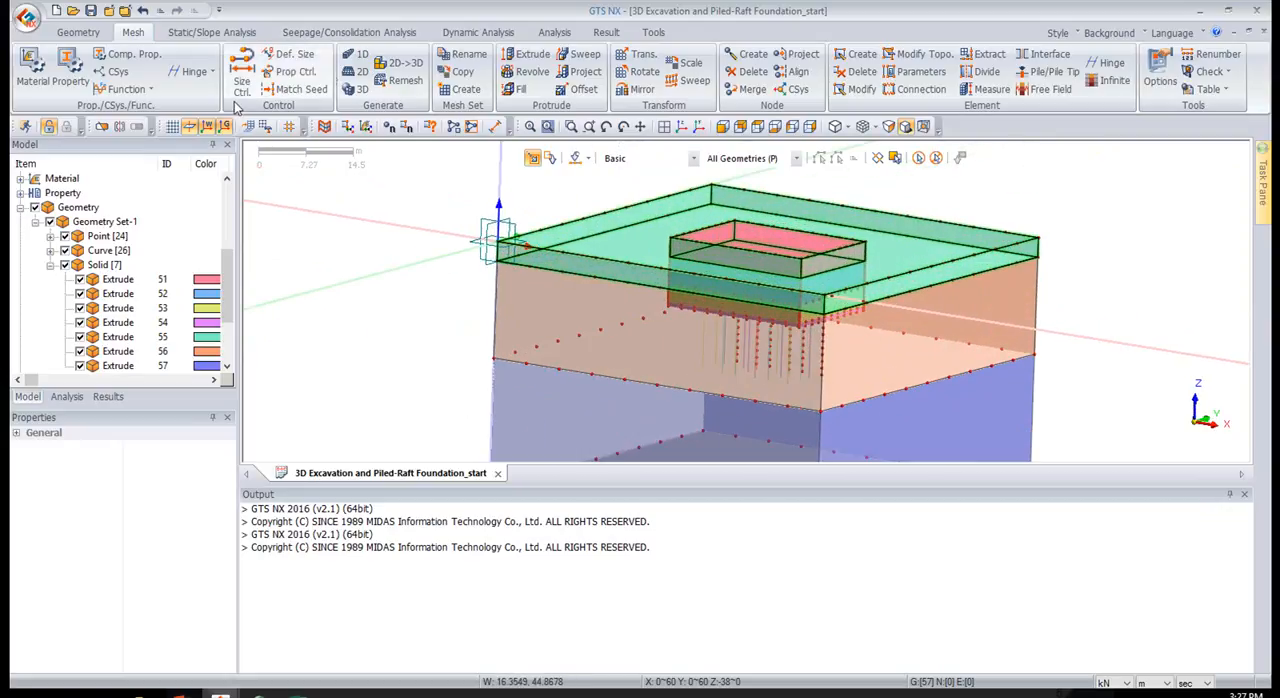
click(143, 11)
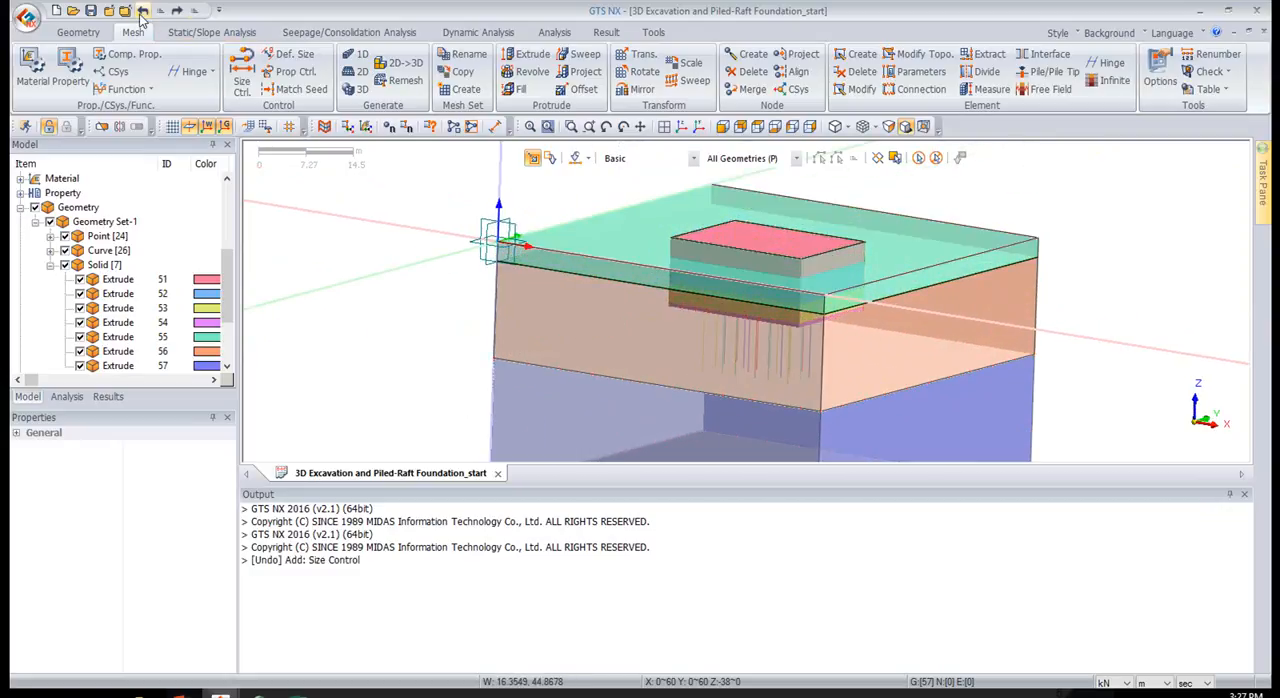
Set up a new edge size control by Number of Divisions with 10 divisions, using crossing-line selection in the top view
click(757, 127)
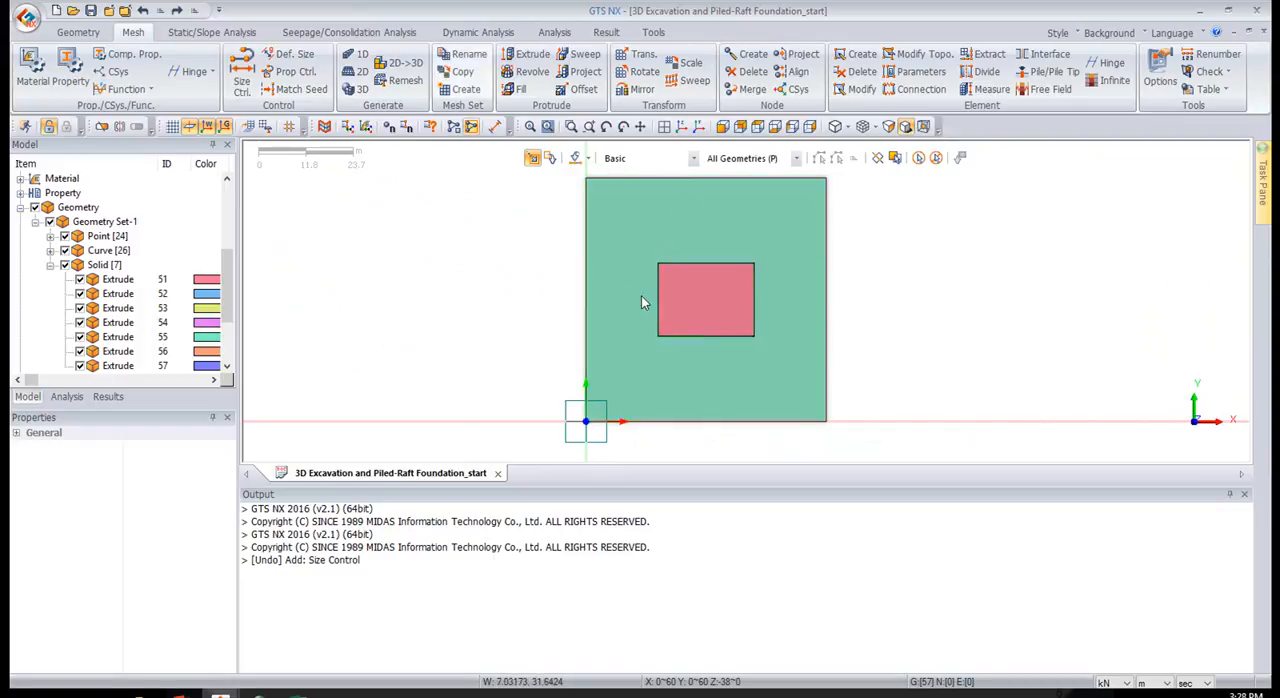
click(243, 67)
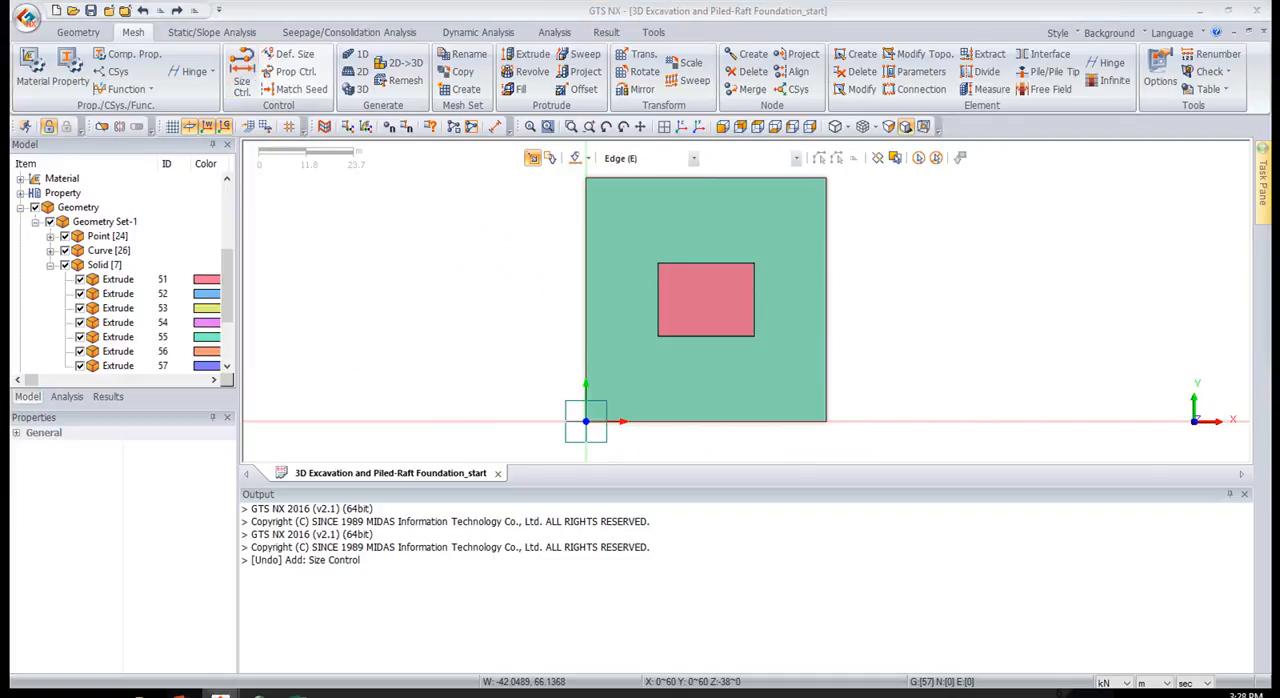
click(329, 282)
click(338, 309)
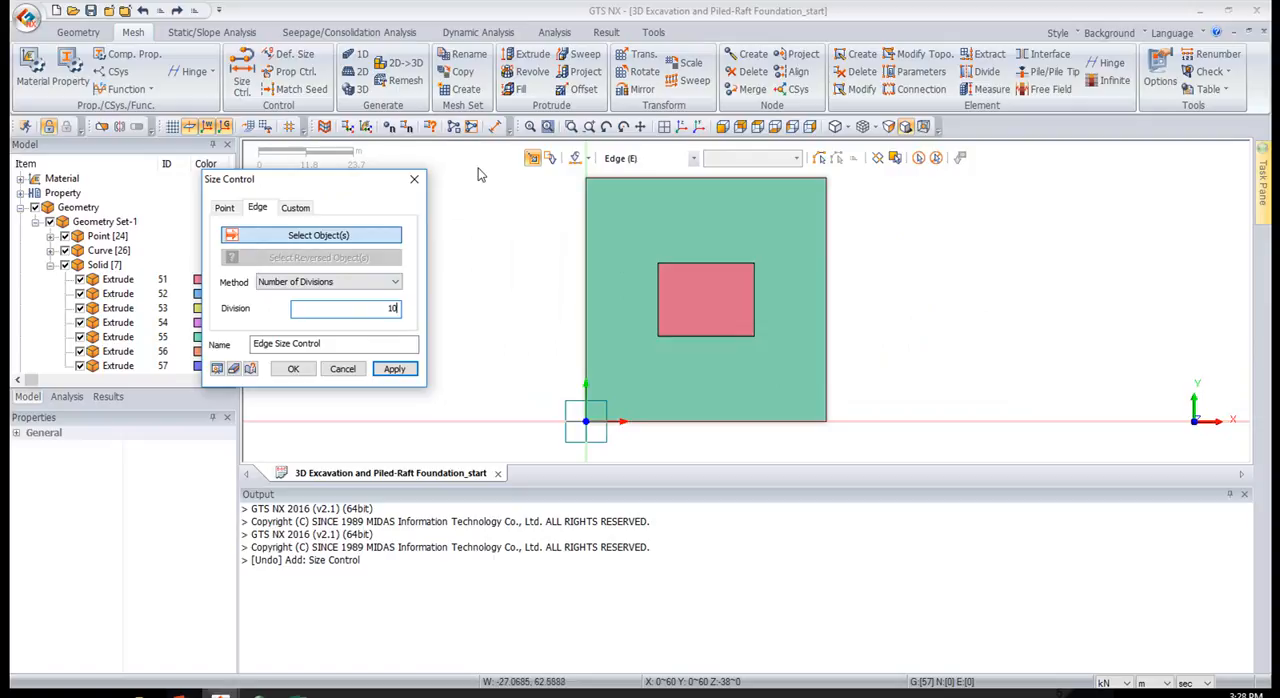
click(589, 160)
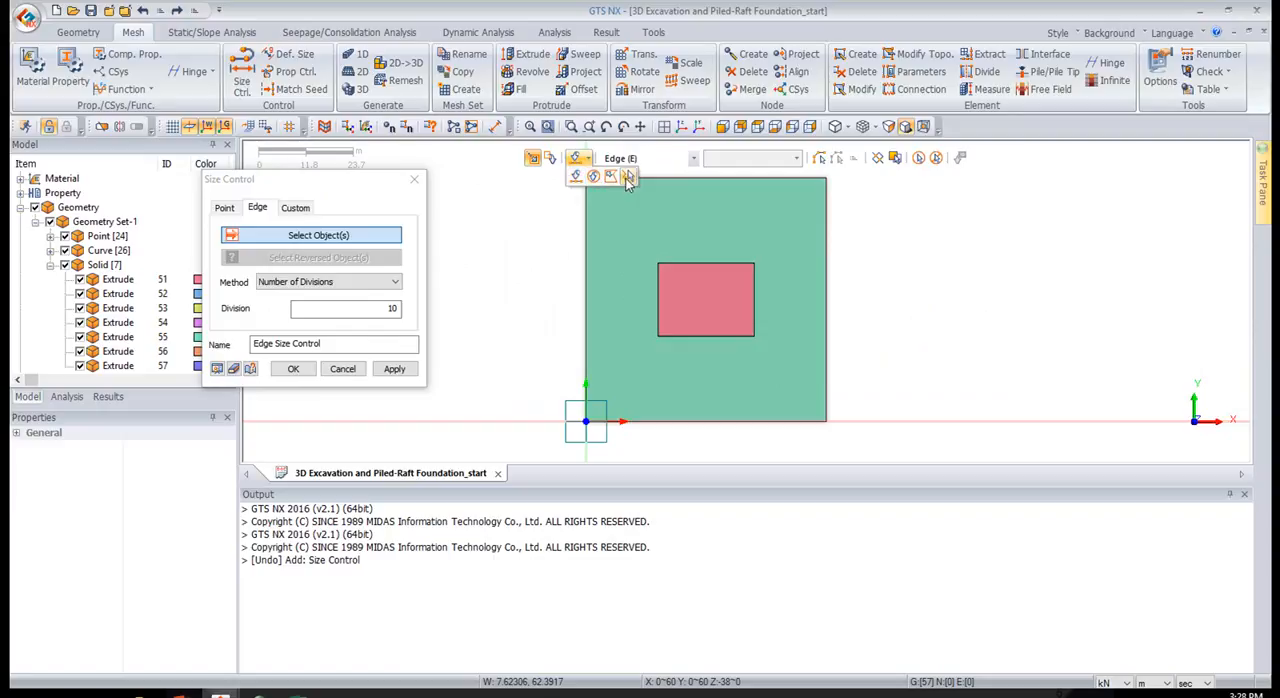
click(629, 177)
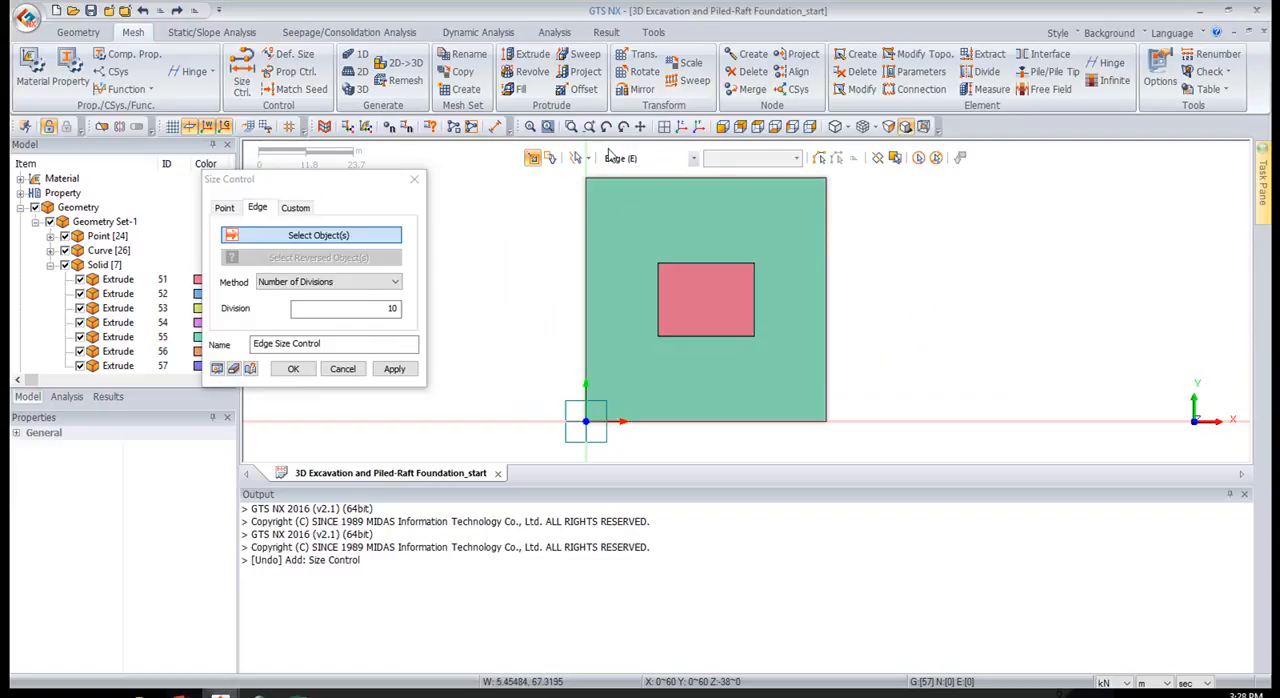
Select the horizontal ground and excavation edges with two lines crossing the plan in both directions, and apply the edge size control
drag(543, 300, 934, 302)
drag(729, 451, 686, 172)
click(685, 128)
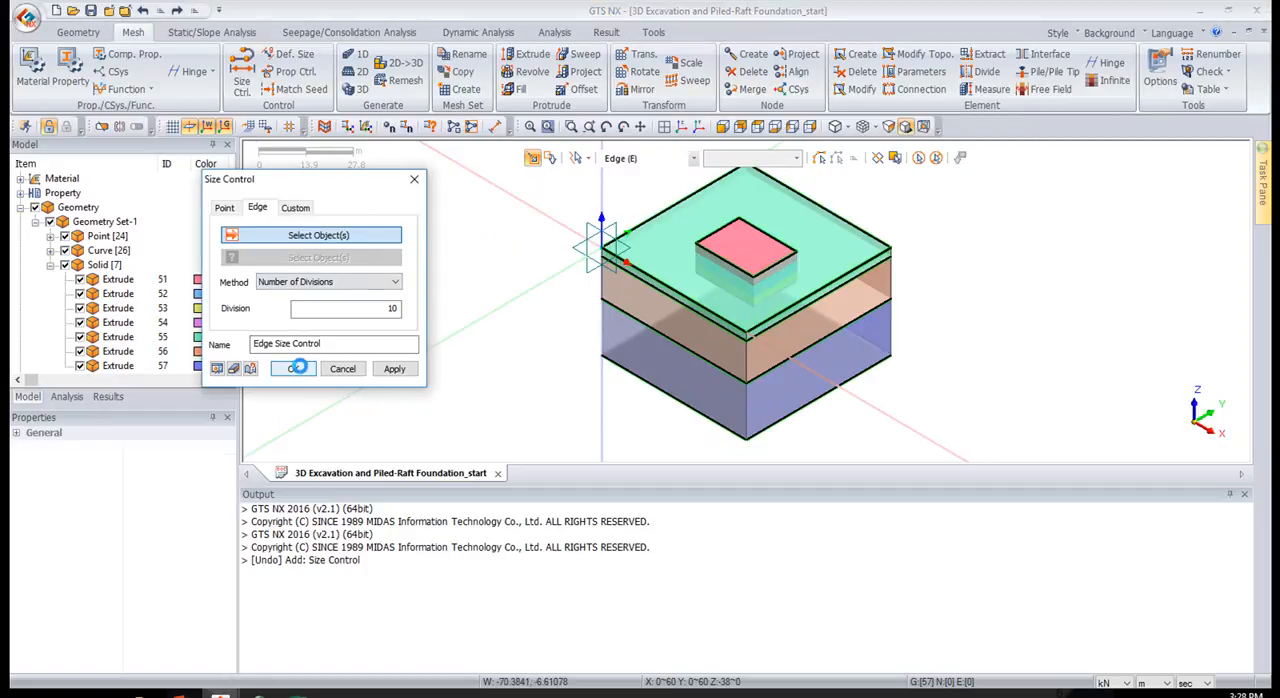
click(298, 368)
scroll(783, 275, up, 5)
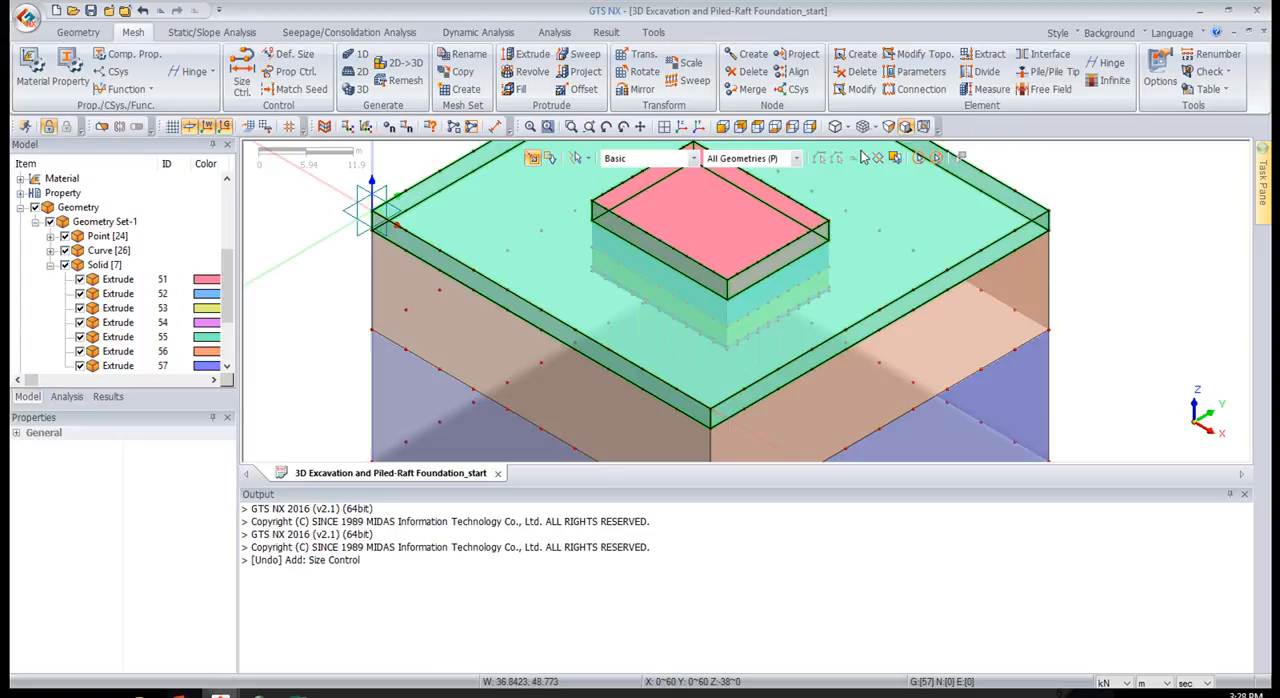
Hide the three ground layer solids 55, 56 and 57, keeping the excavation and raft solids shown
click(758, 130)
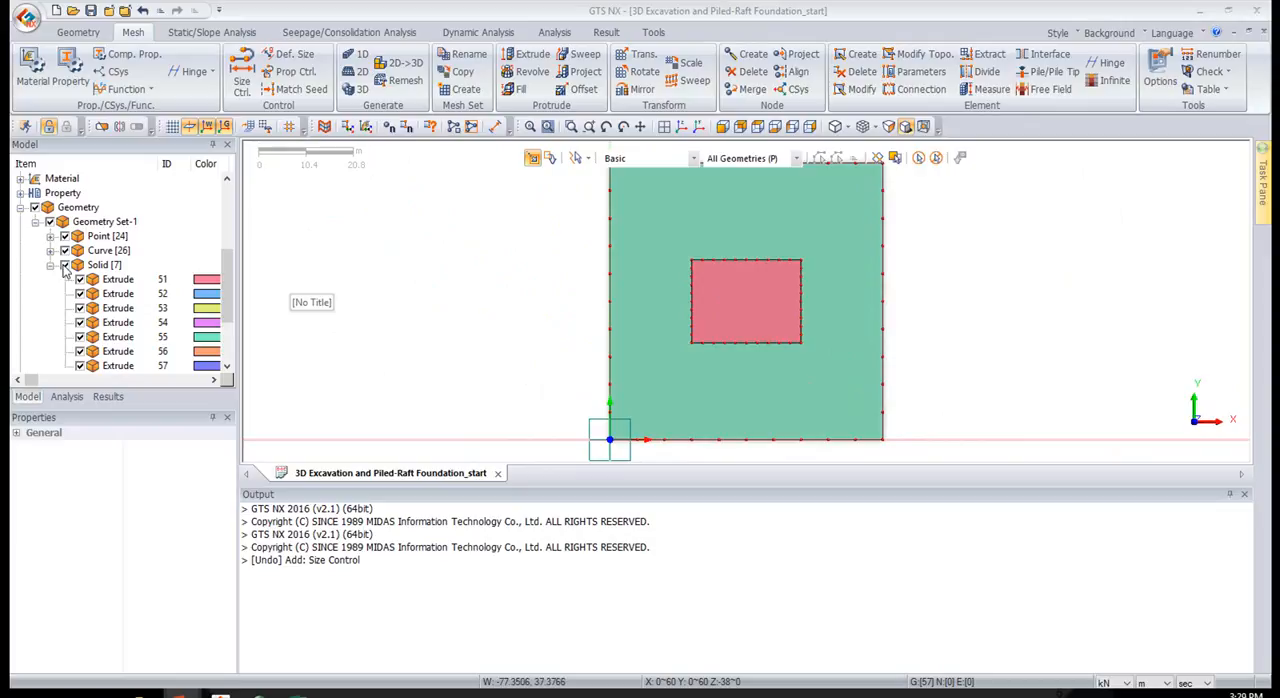
middle_drag(549, 345, 620, 290)
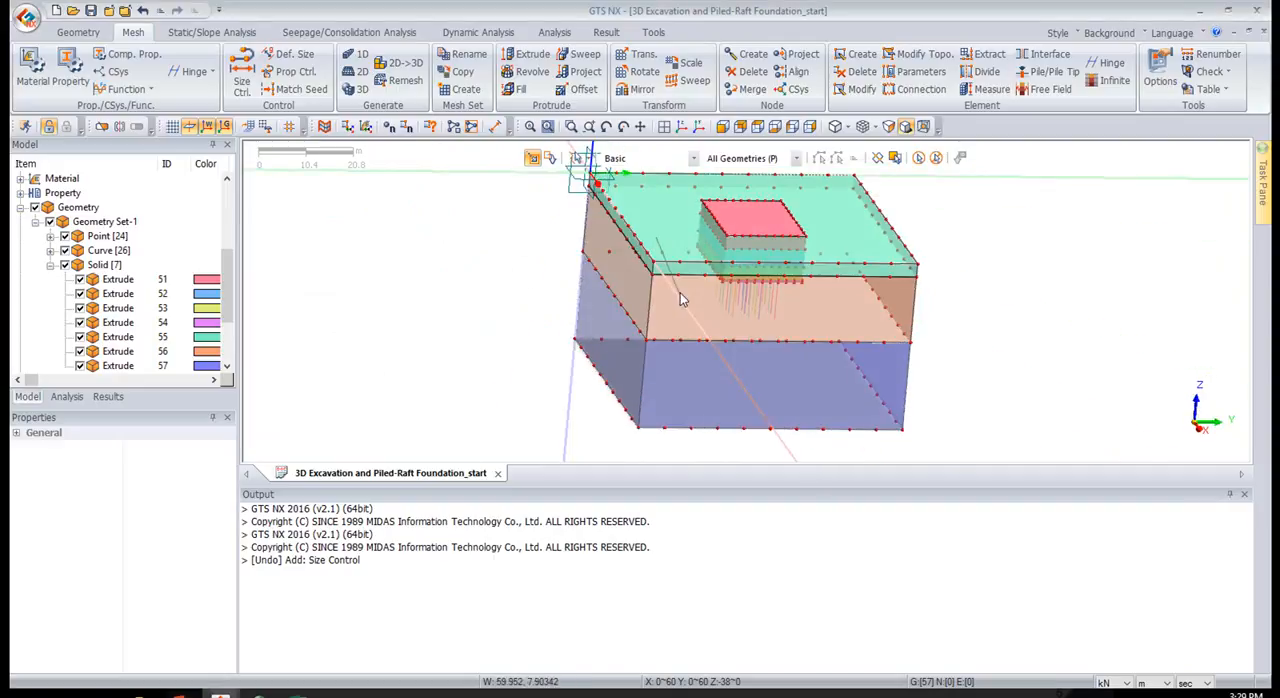
click(688, 454)
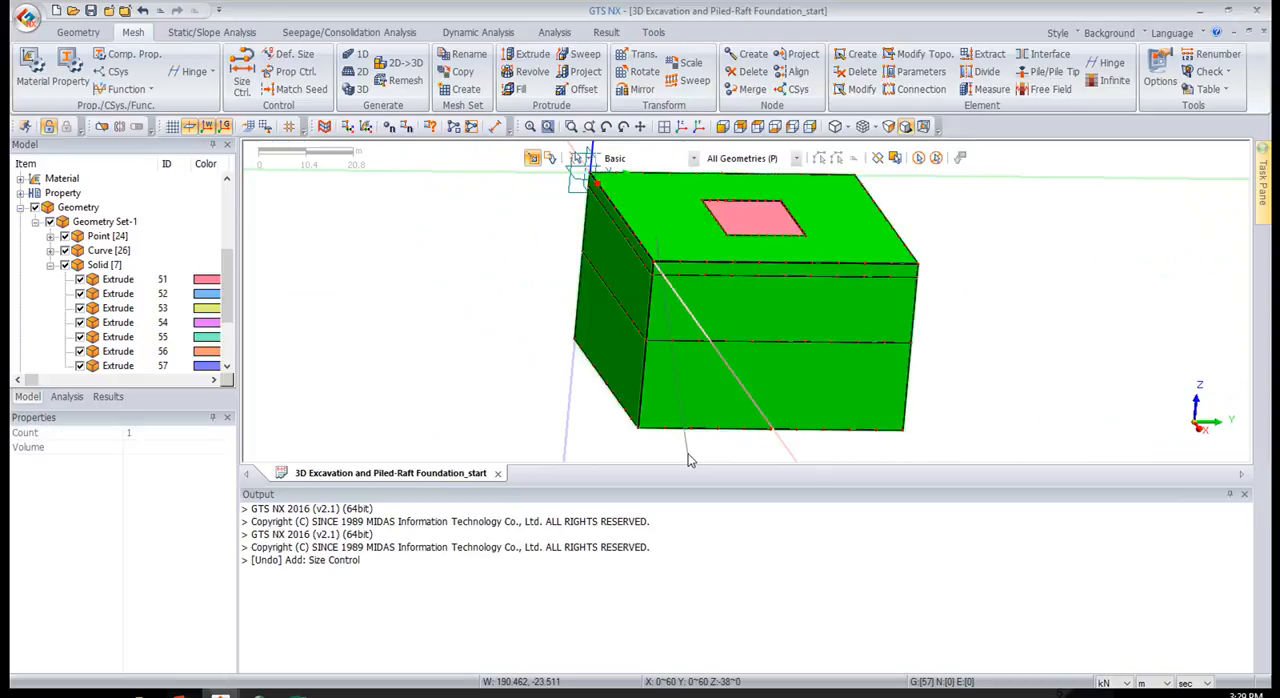
click(81, 338)
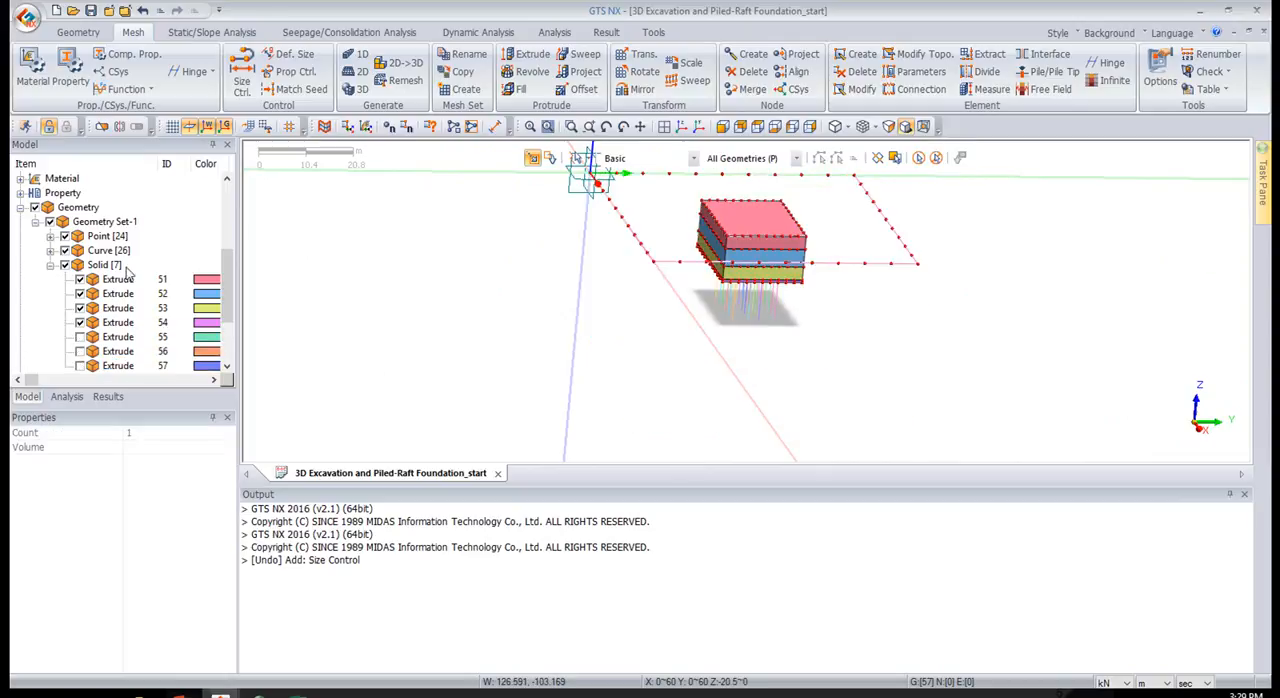
Restore the Pick & Rect selection mode and hide all curves of Geometry Set-1
click(588, 159)
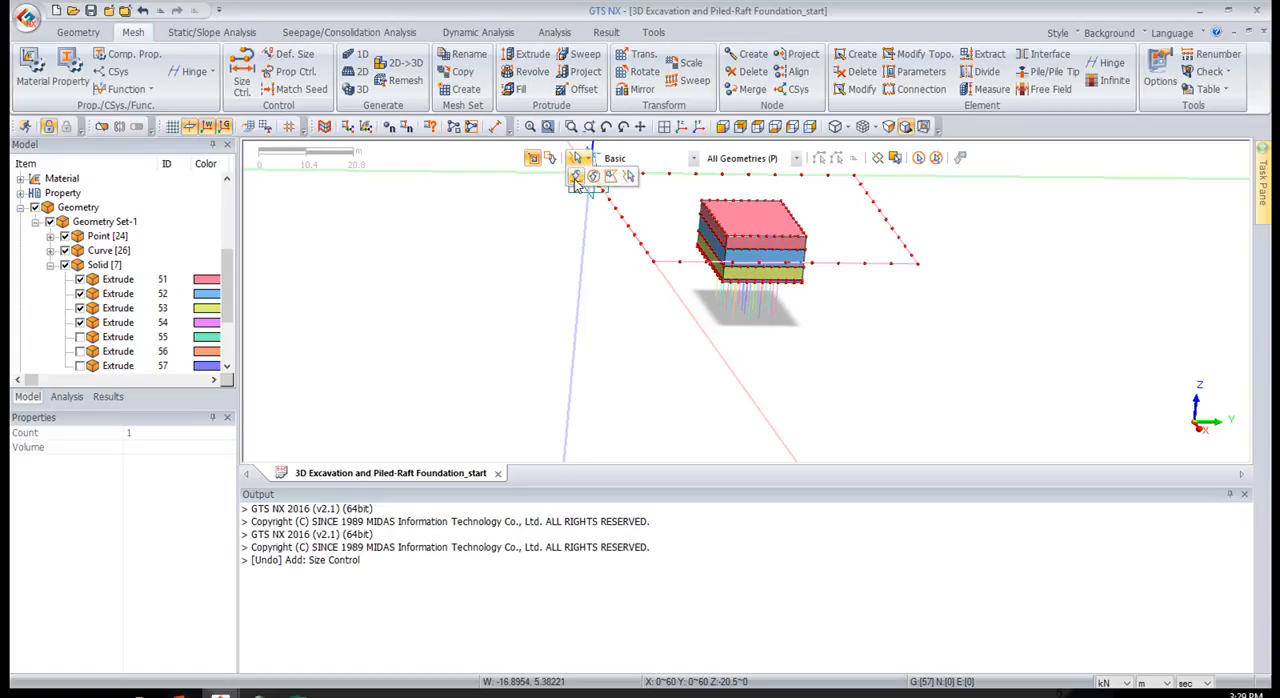
click(576, 179)
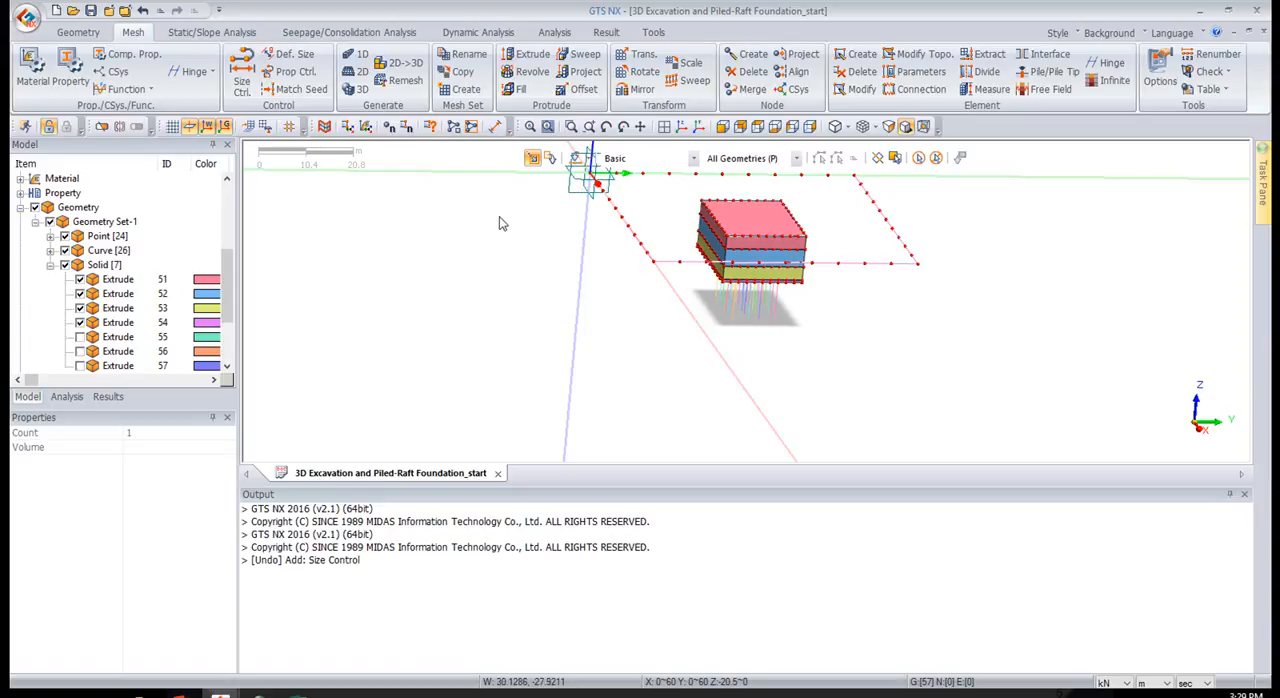
scroll(504, 214, down, 4)
middle_drag(463, 311, 541, 341)
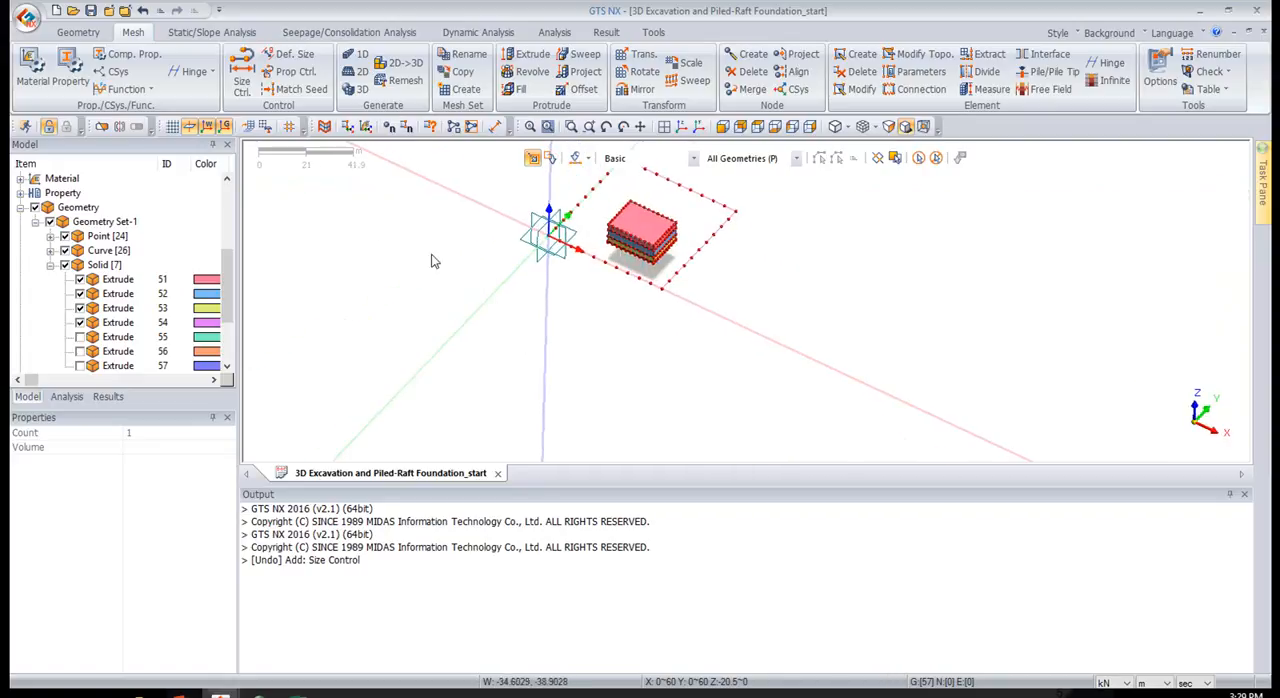
click(116, 264)
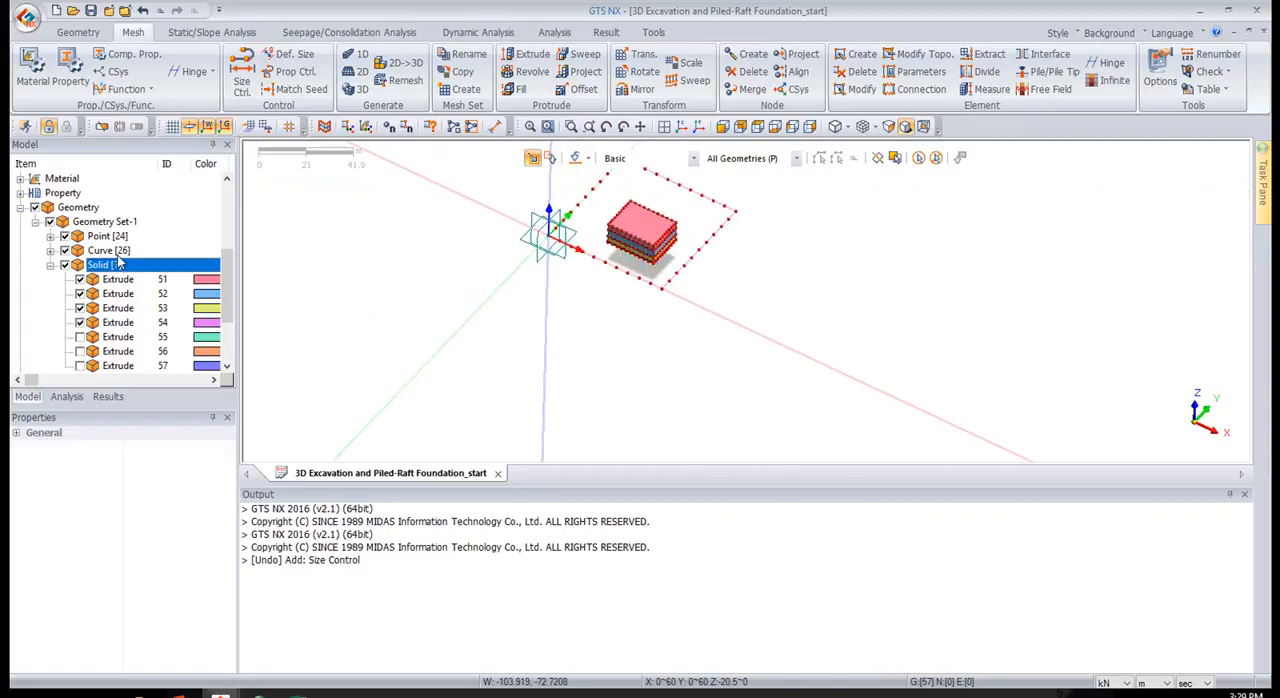
click(64, 250)
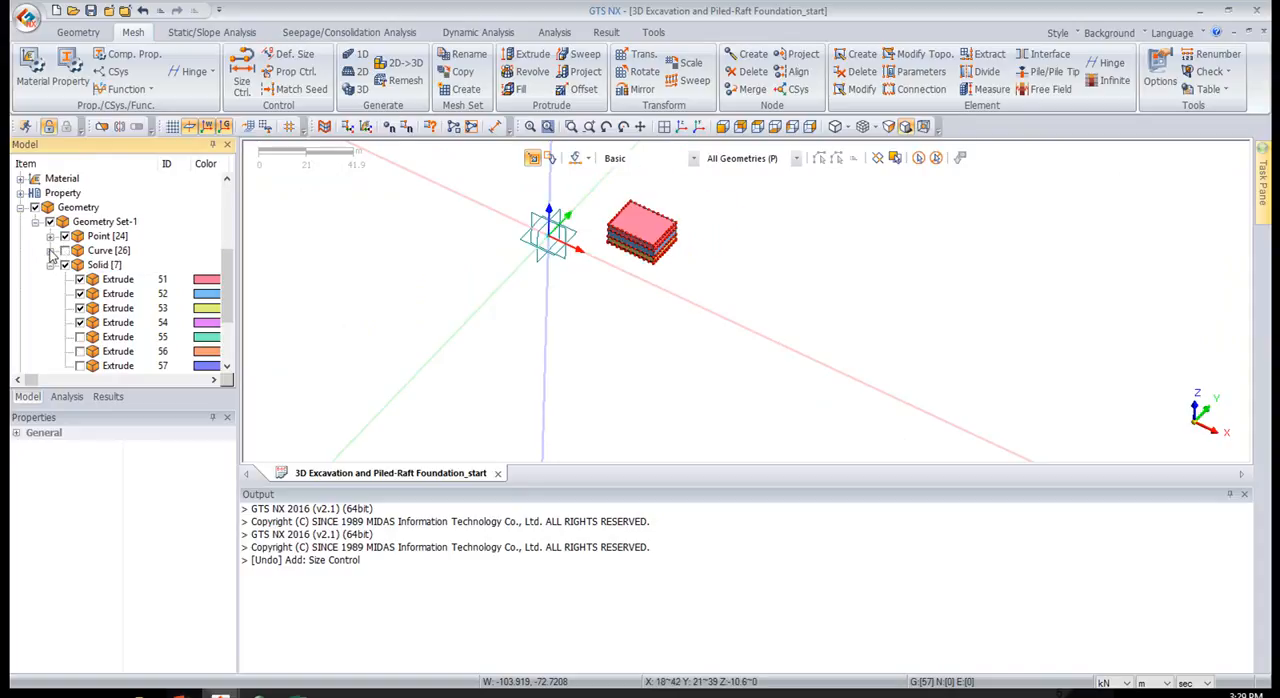
scroll(597, 185, up, 4)
middle_drag(937, 311, 912, 277)
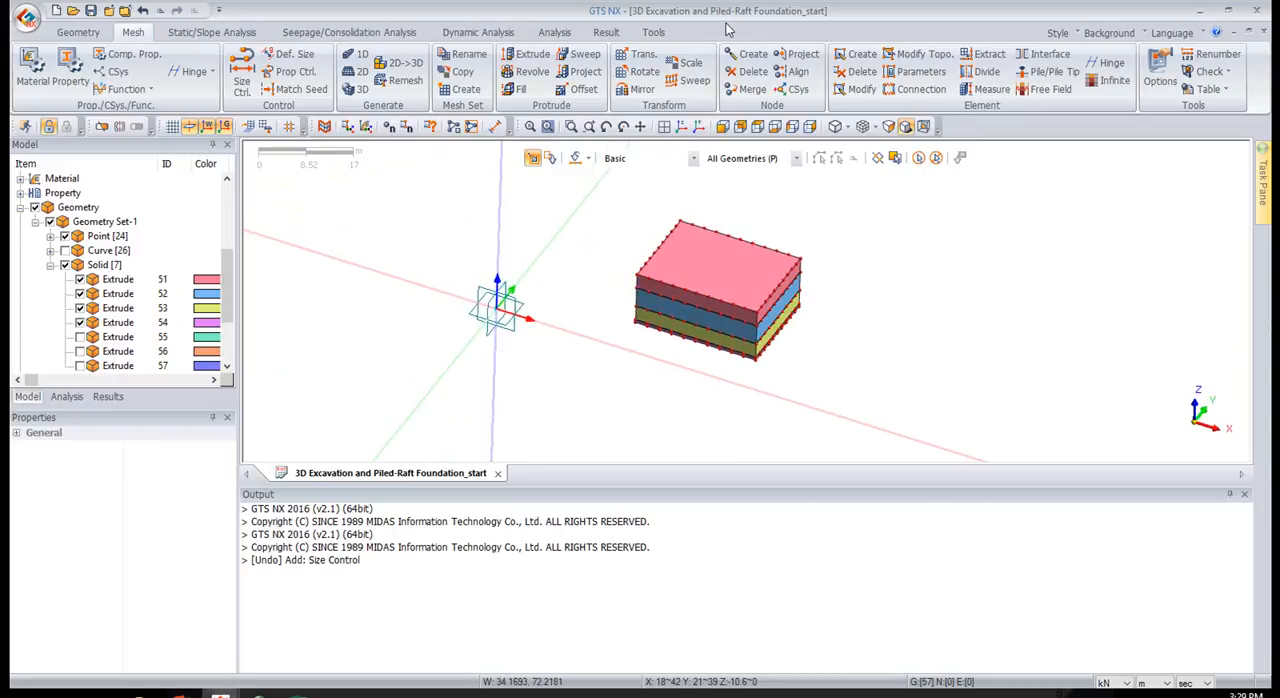
Set up automatic solid mesh generation with size 1, the Hybrid Mesher and property 1: Top Soil
click(360, 90)
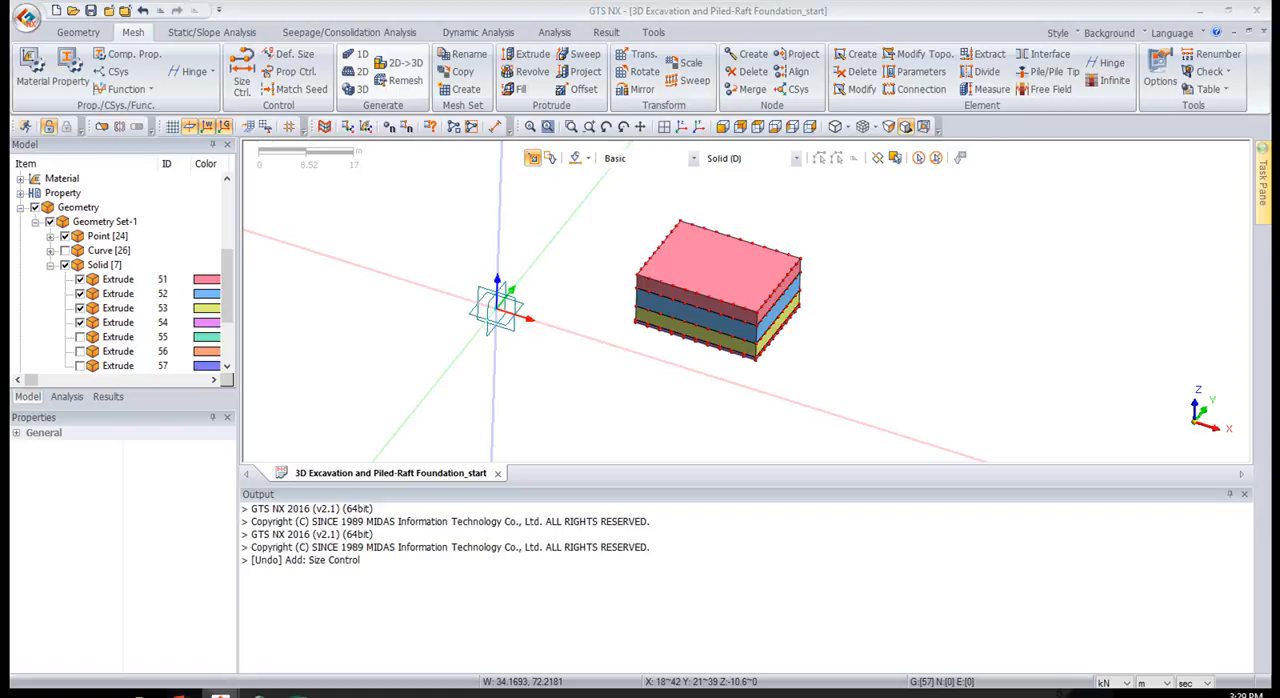
drag(886, 72, 401, 110)
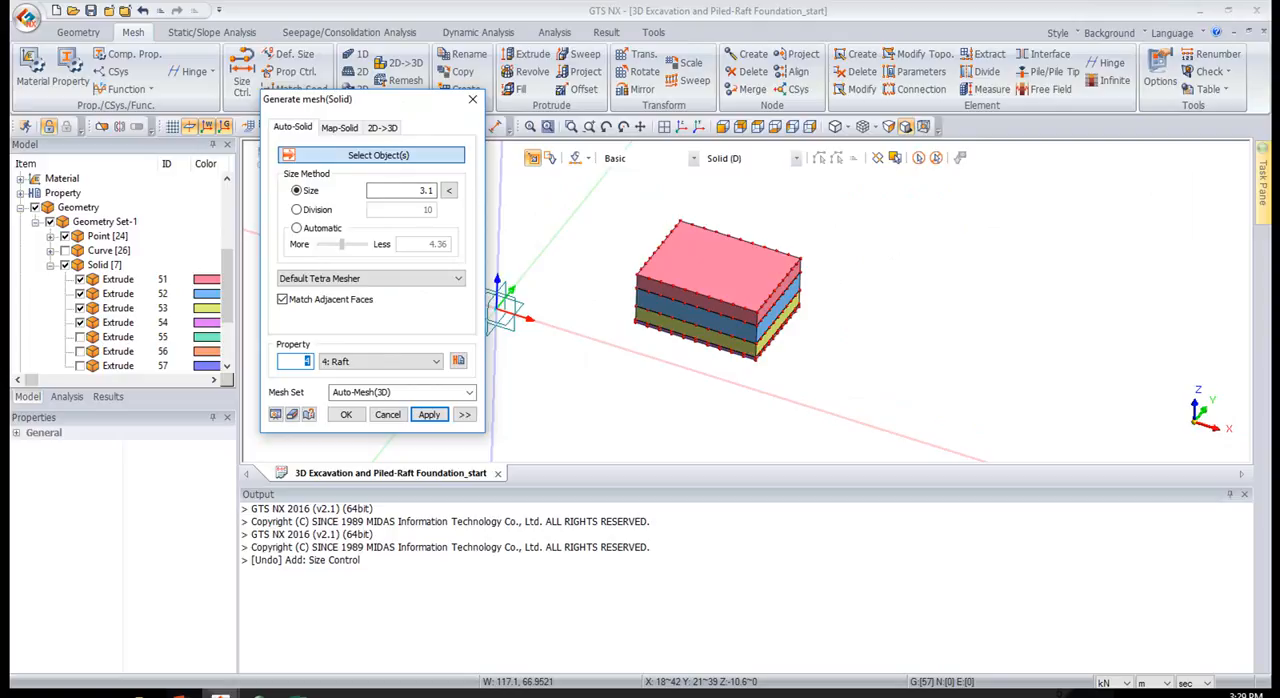
click(394, 194)
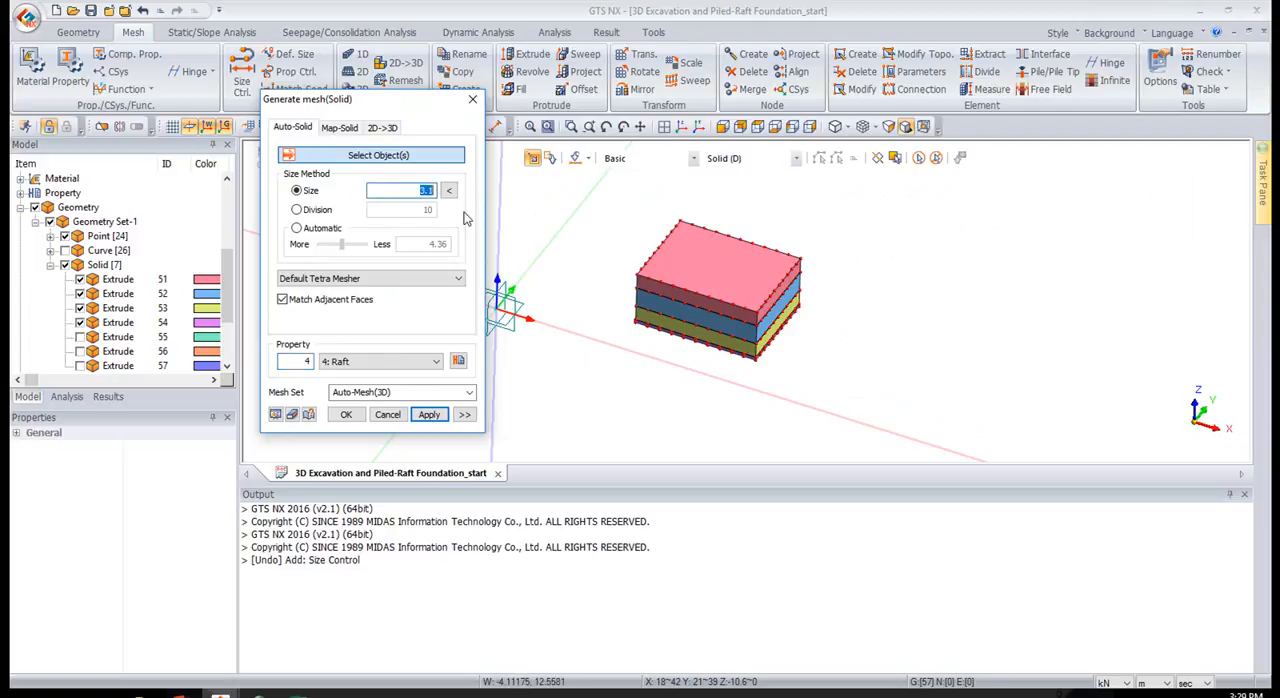
text(1)
click(407, 278)
click(309, 309)
click(415, 361)
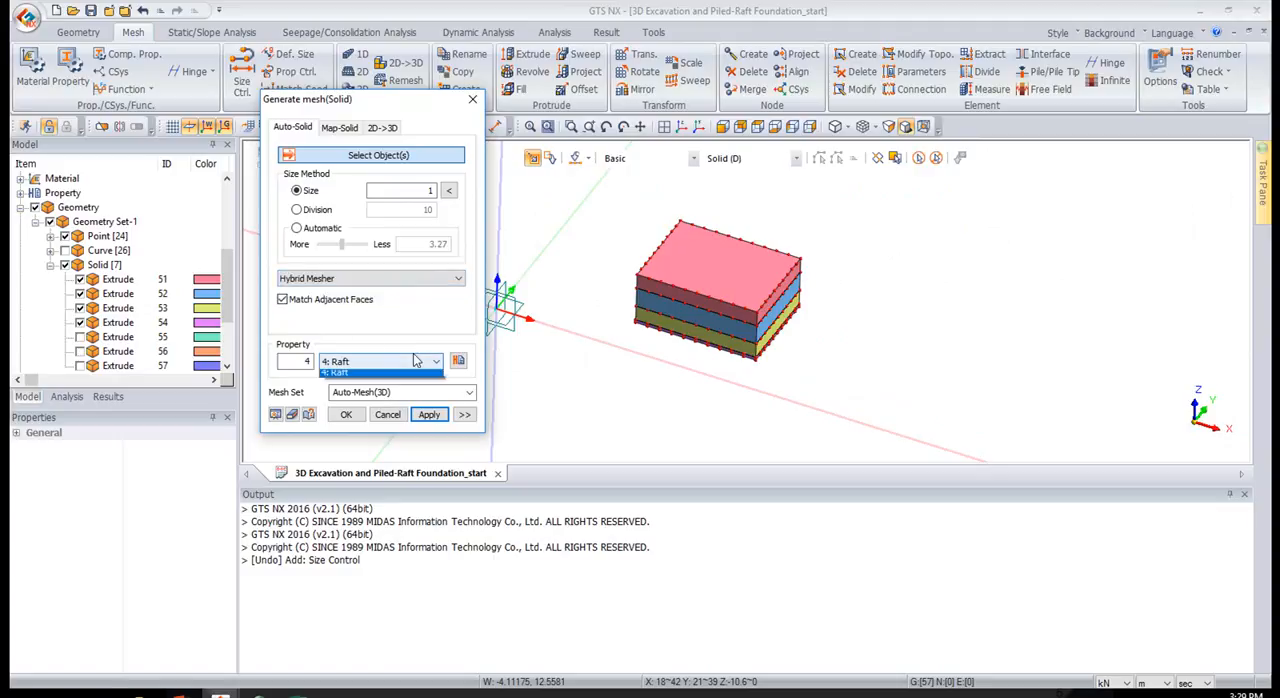
click(350, 372)
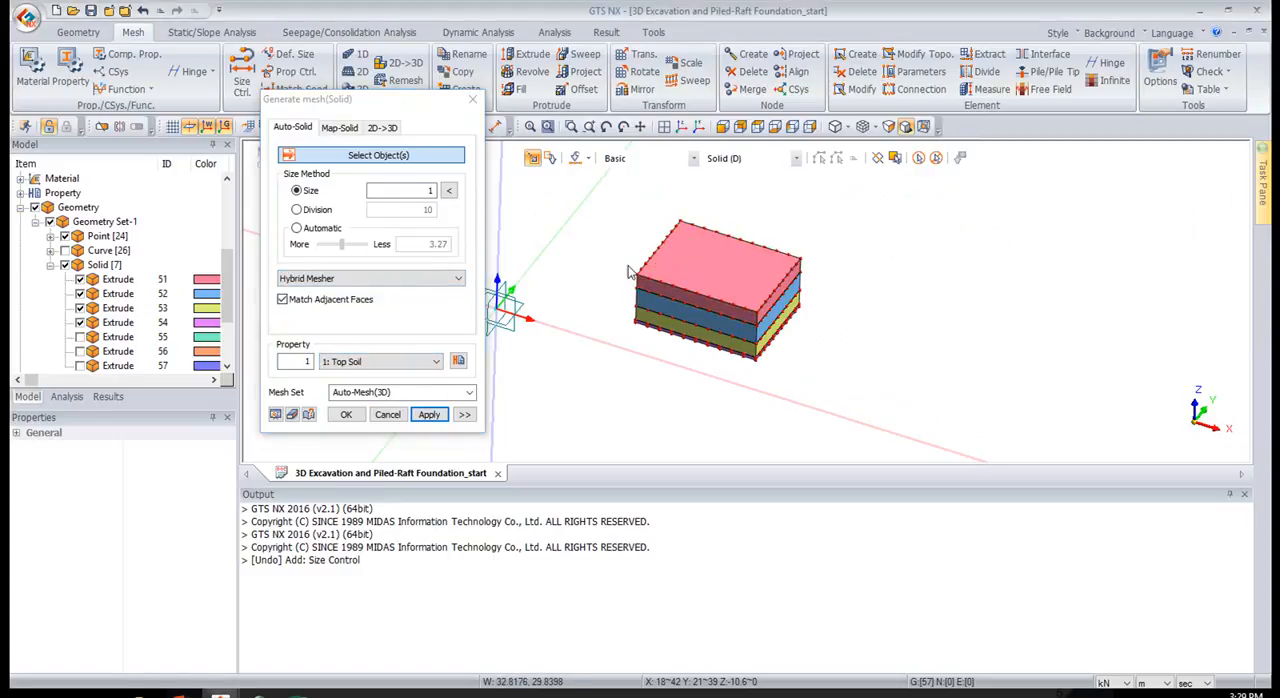
Generate the mesh for the uppermost excavation solid in a mesh set named "exca 1"
click(745, 266)
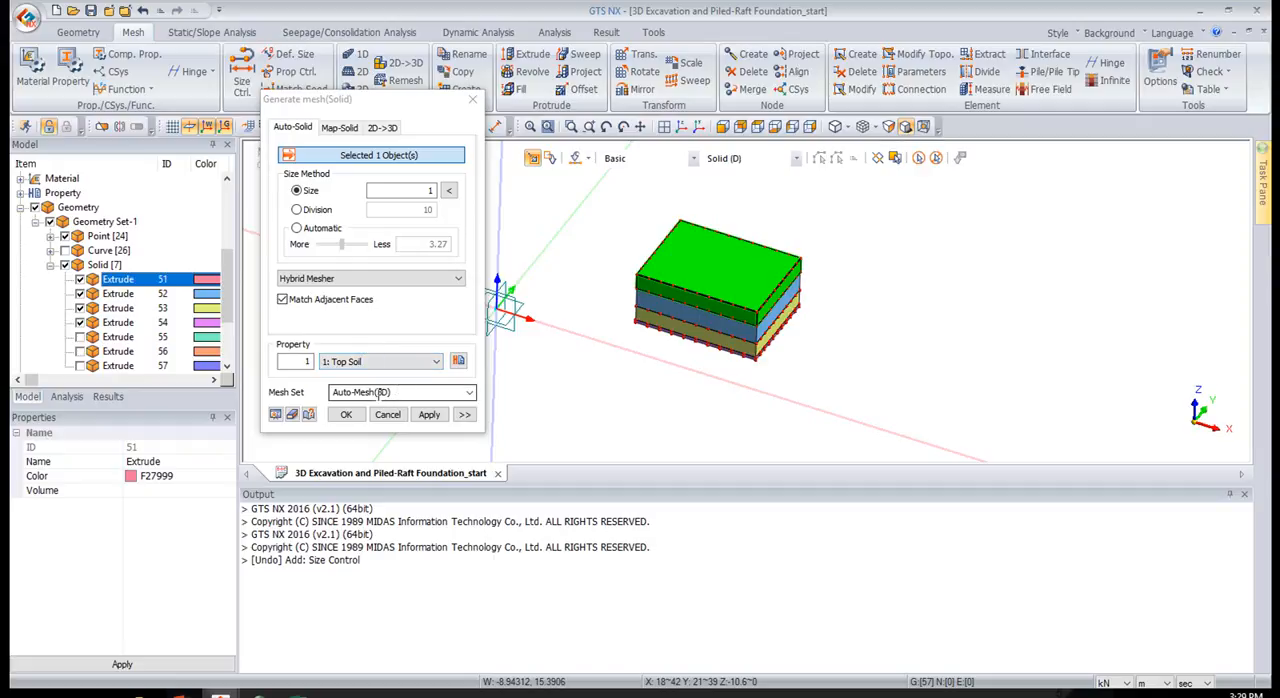
click(287, 422)
text(exca)
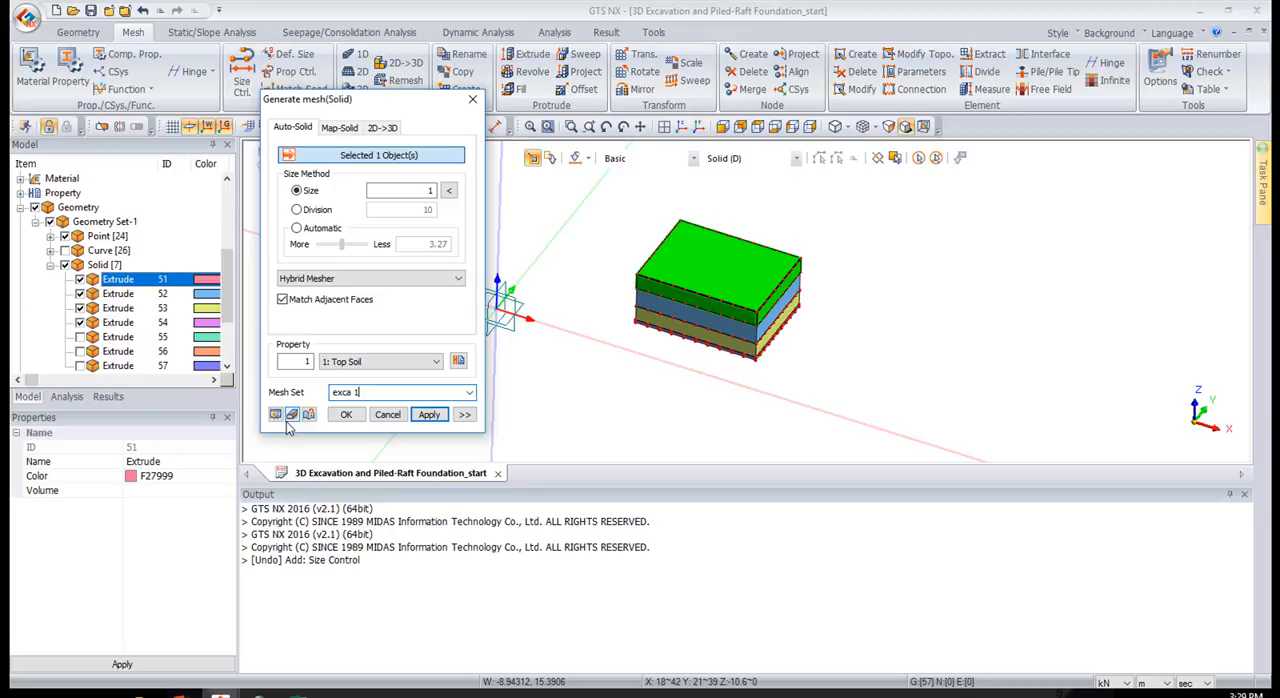
text( 1)
click(429, 414)
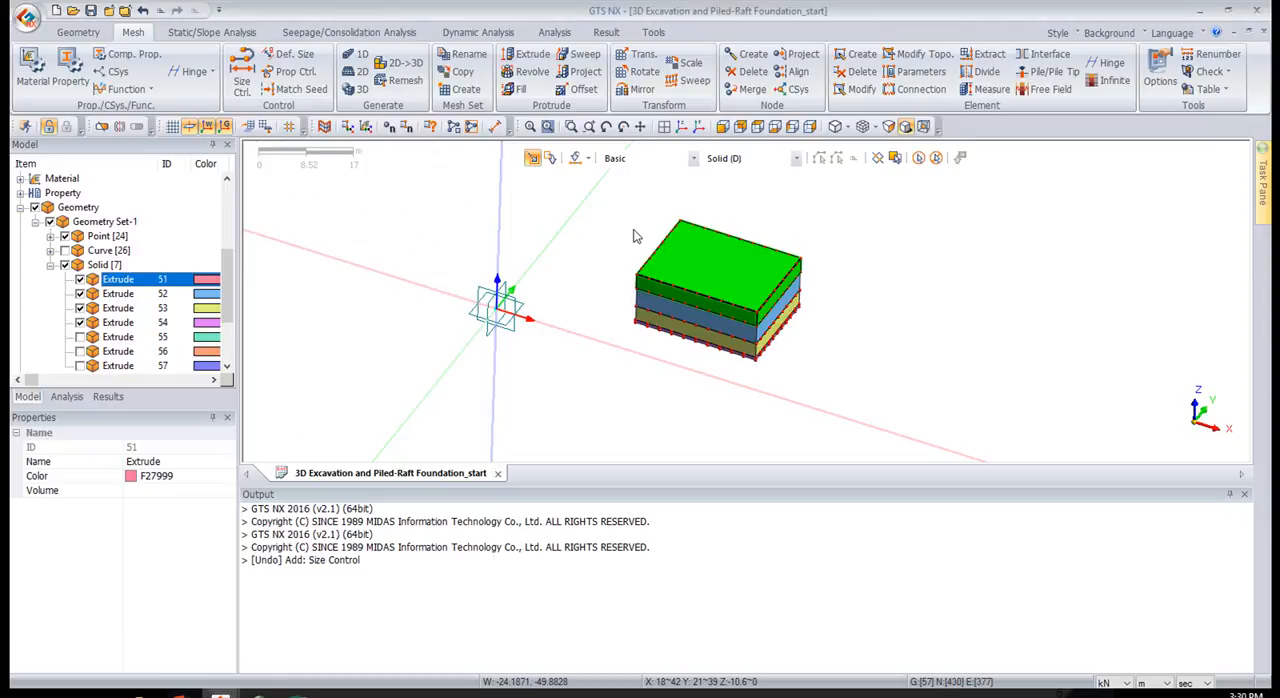
Generate the mesh for the second excavation solid with property 2: Mid Soil in a mesh set named "exca 2"
click(693, 316)
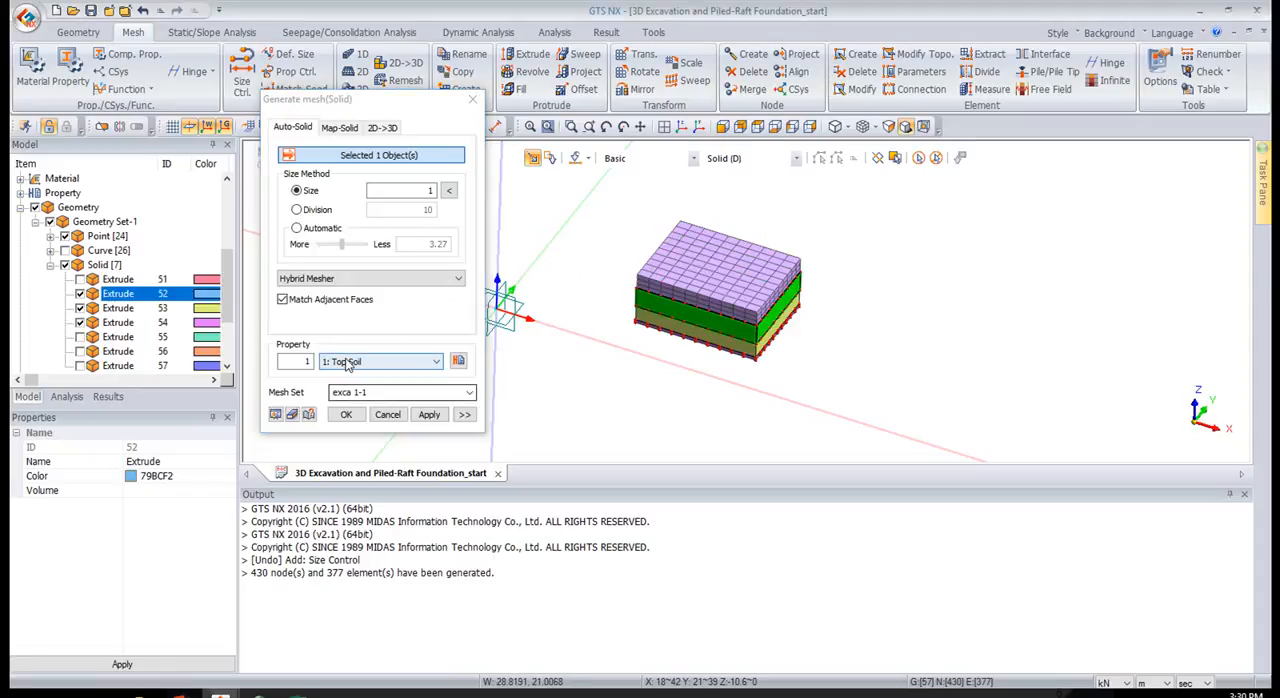
click(350, 362)
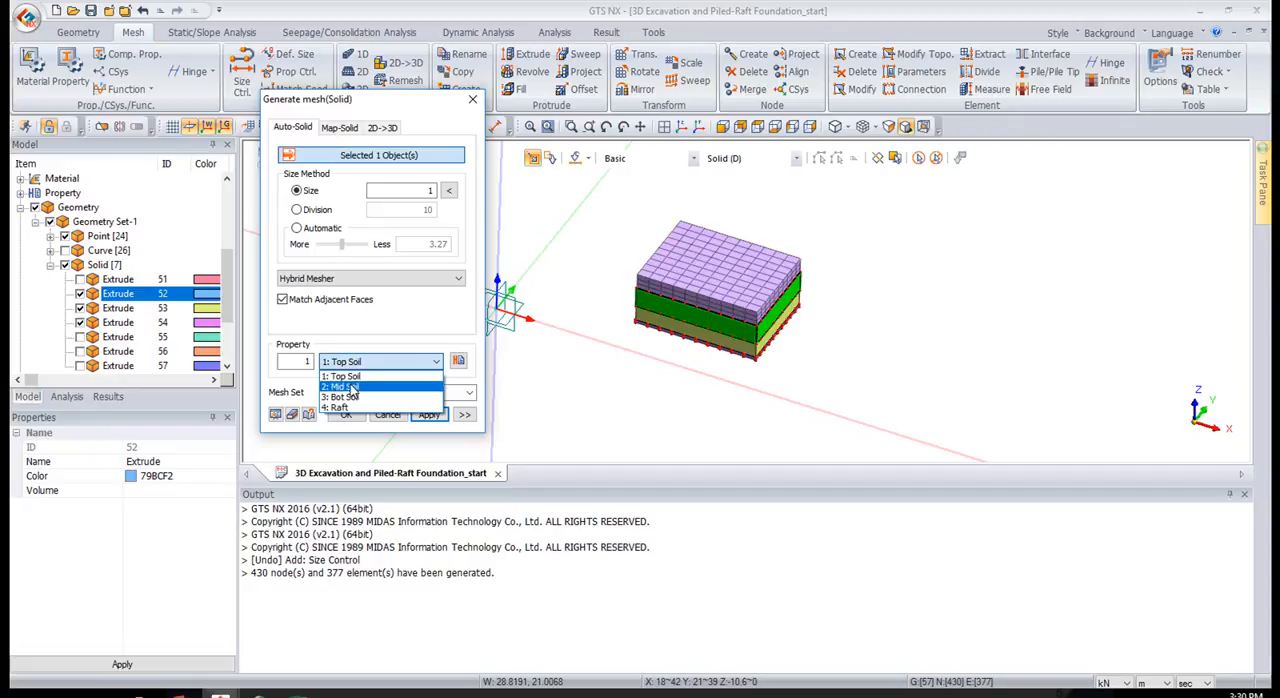
click(340, 386)
mouse_move(333, 392)
mouse_down()
mouse_move(375, 393)
mouse_move(333, 393)
mouse_move(350, 393)
mouse_up()
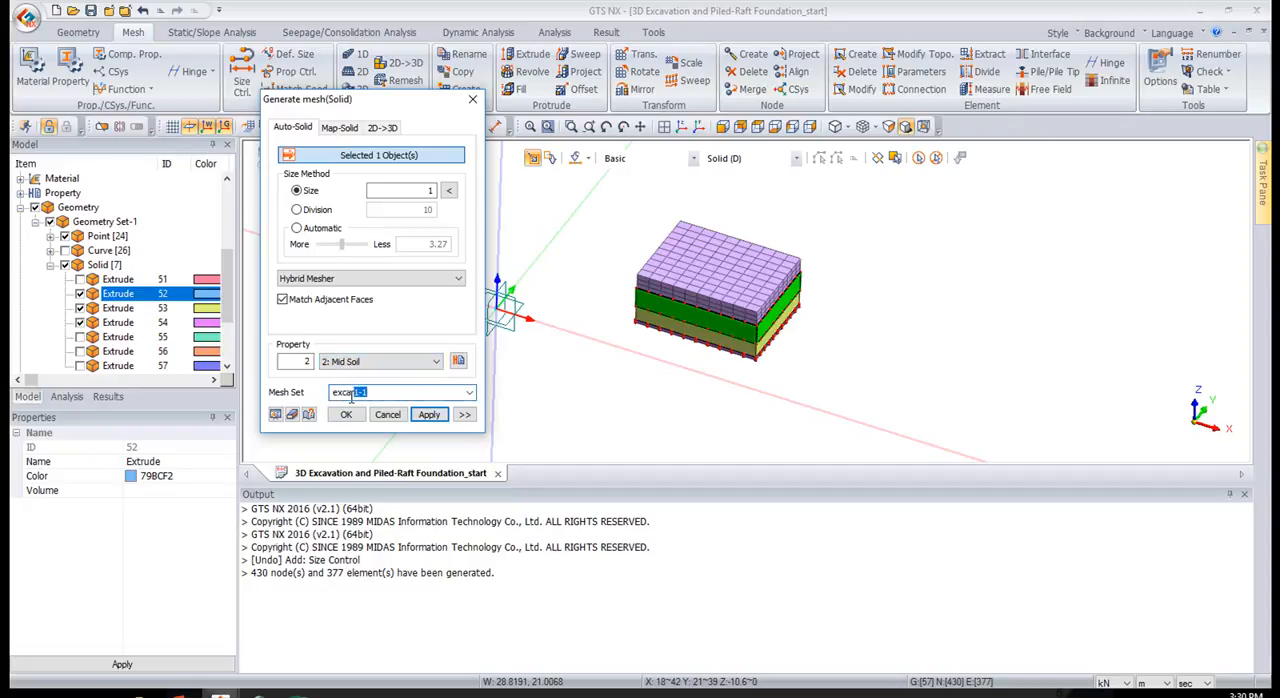
click(425, 414)
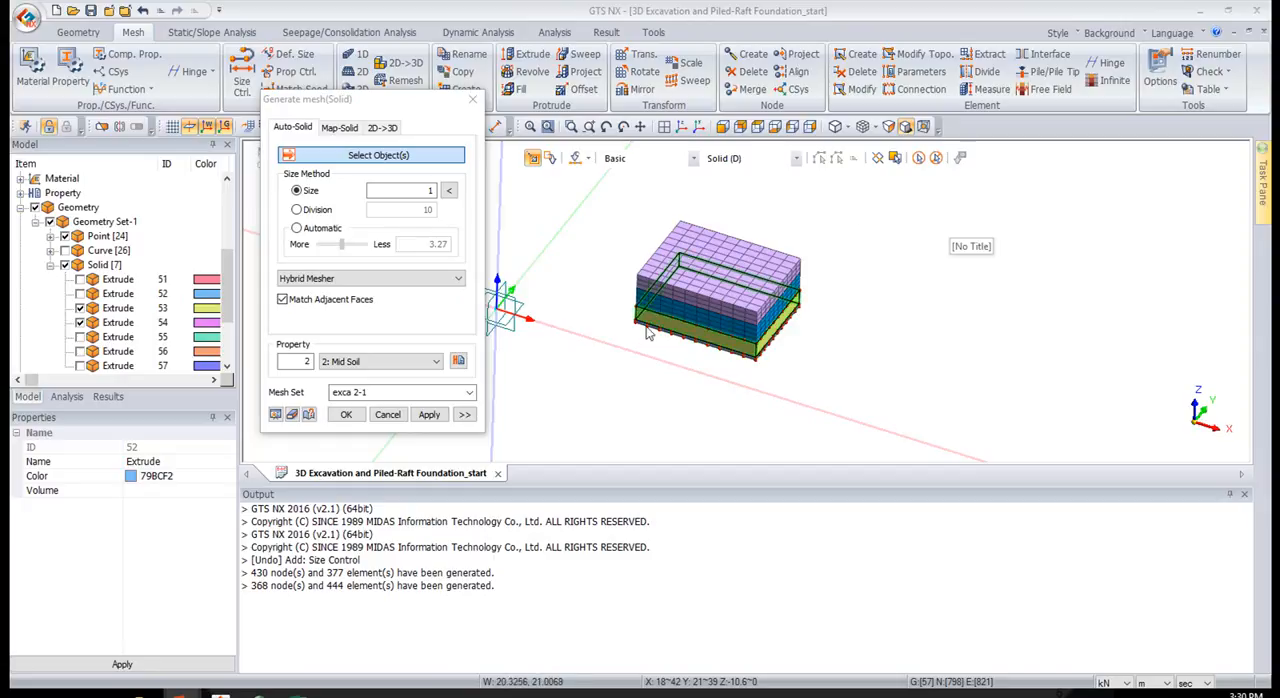
Generate the mesh for the third excavation solid, 53, in a mesh set named "exca 3"
click(655, 244)
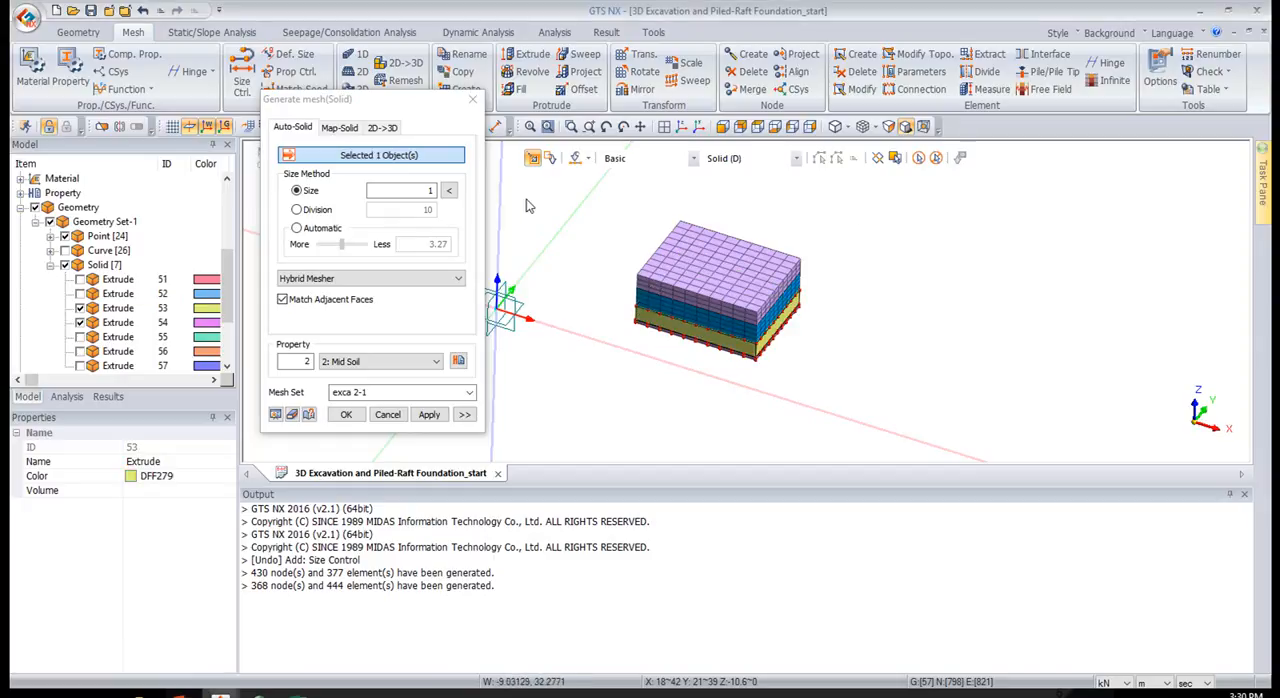
drag(371, 391, 353, 392)
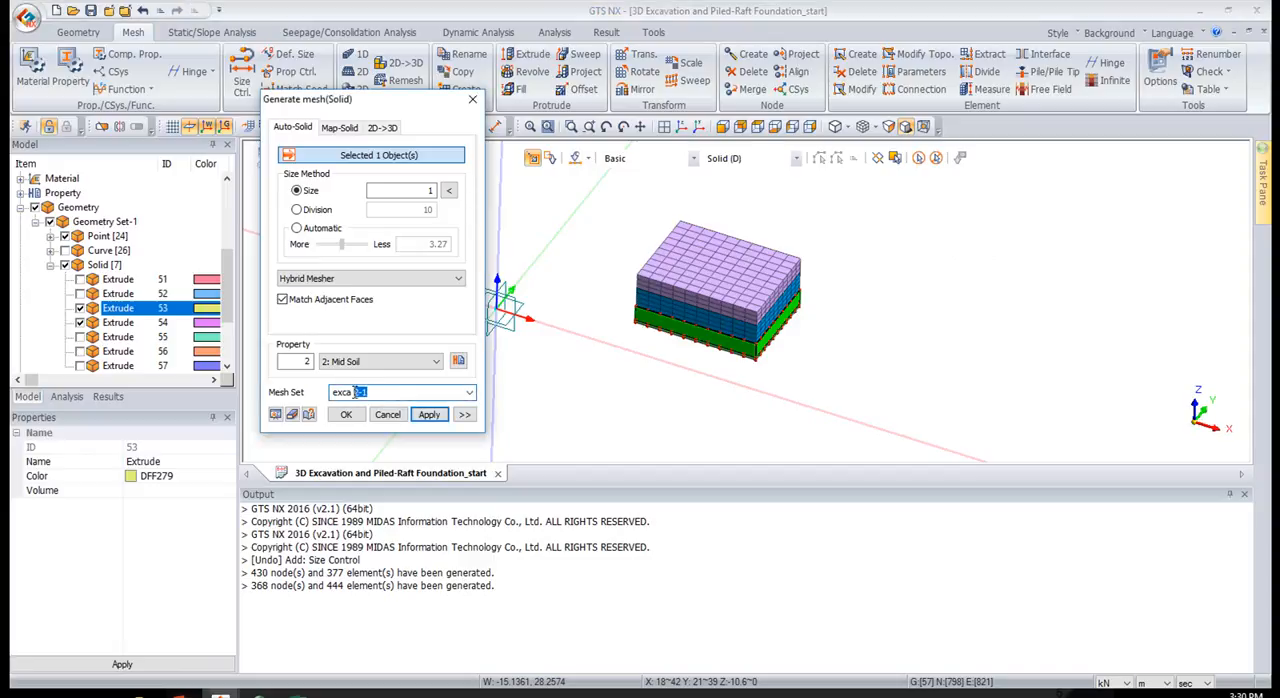
text(3)
click(429, 414)
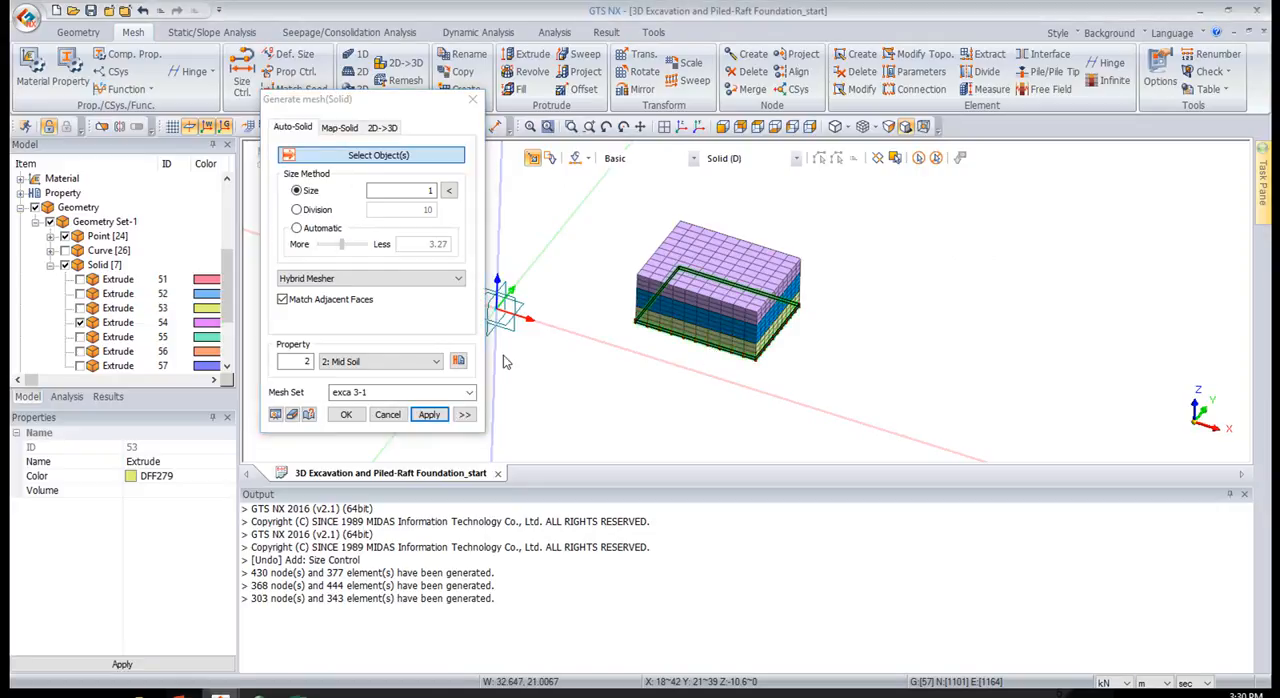
Generate the mesh for the thin bottom solid, 54, in a mesh set named "exca 4 and raft"
click(401, 392)
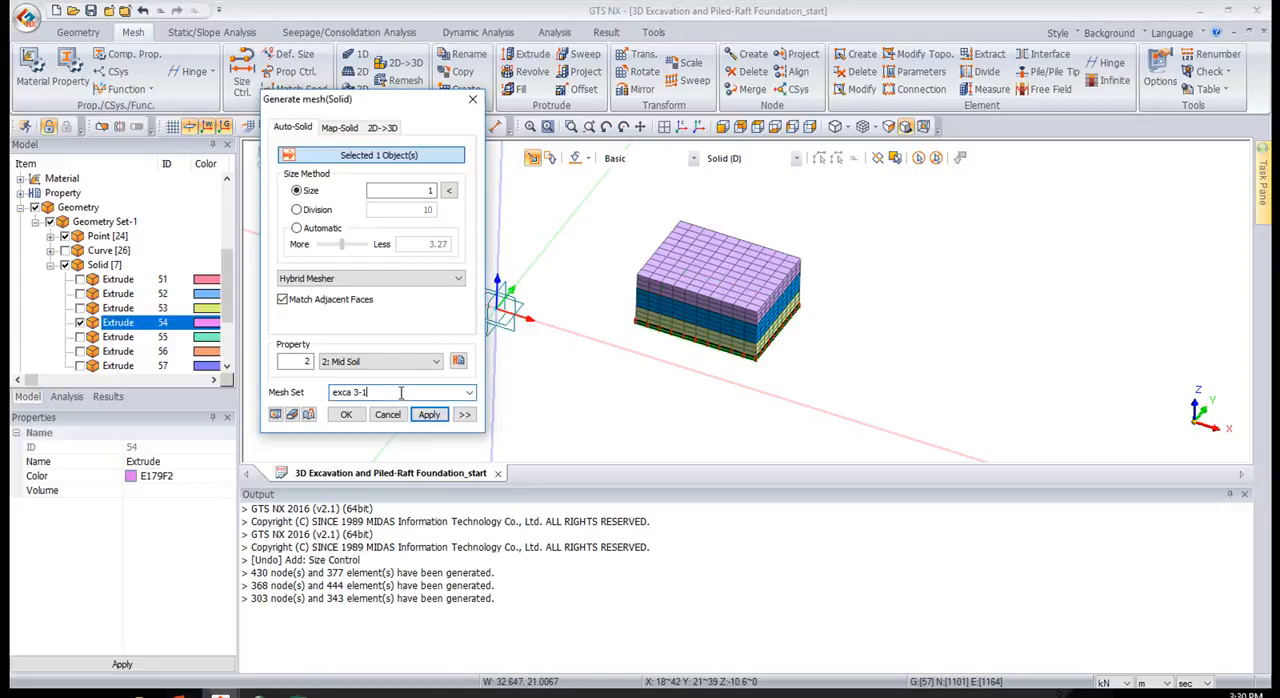
drag(401, 392, 358, 394)
text(4 and raft)
click(427, 415)
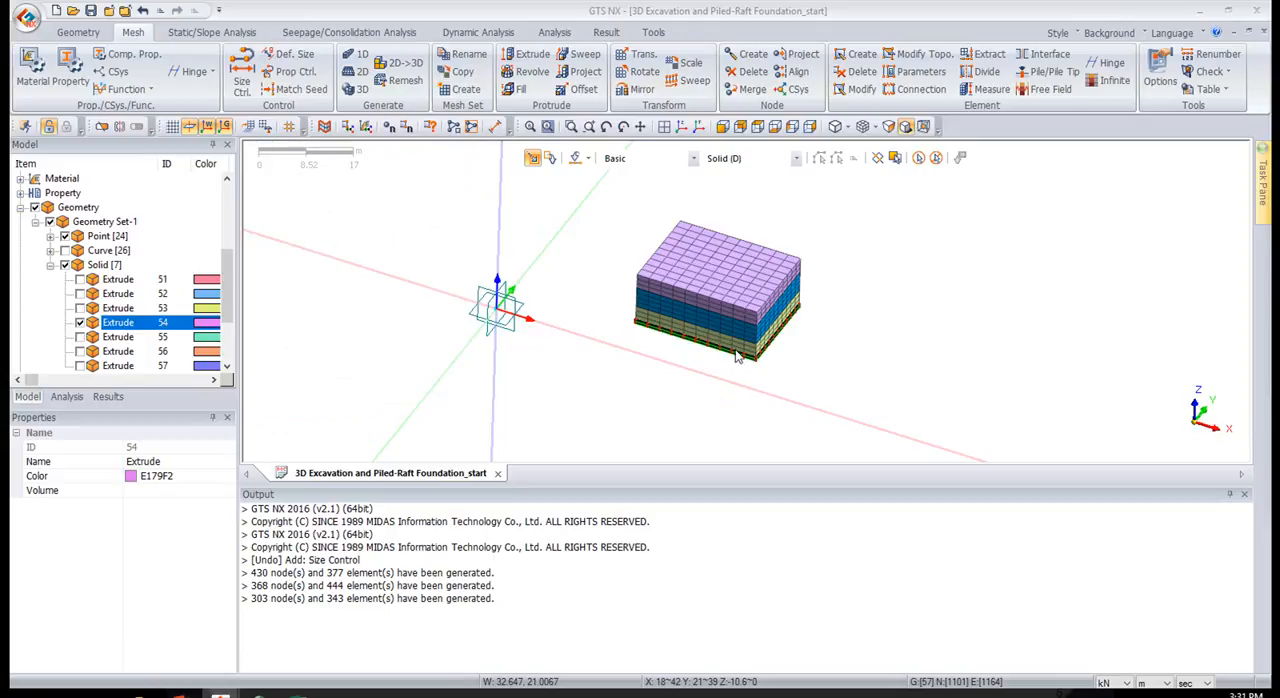
scroll(737, 367, up, 4)
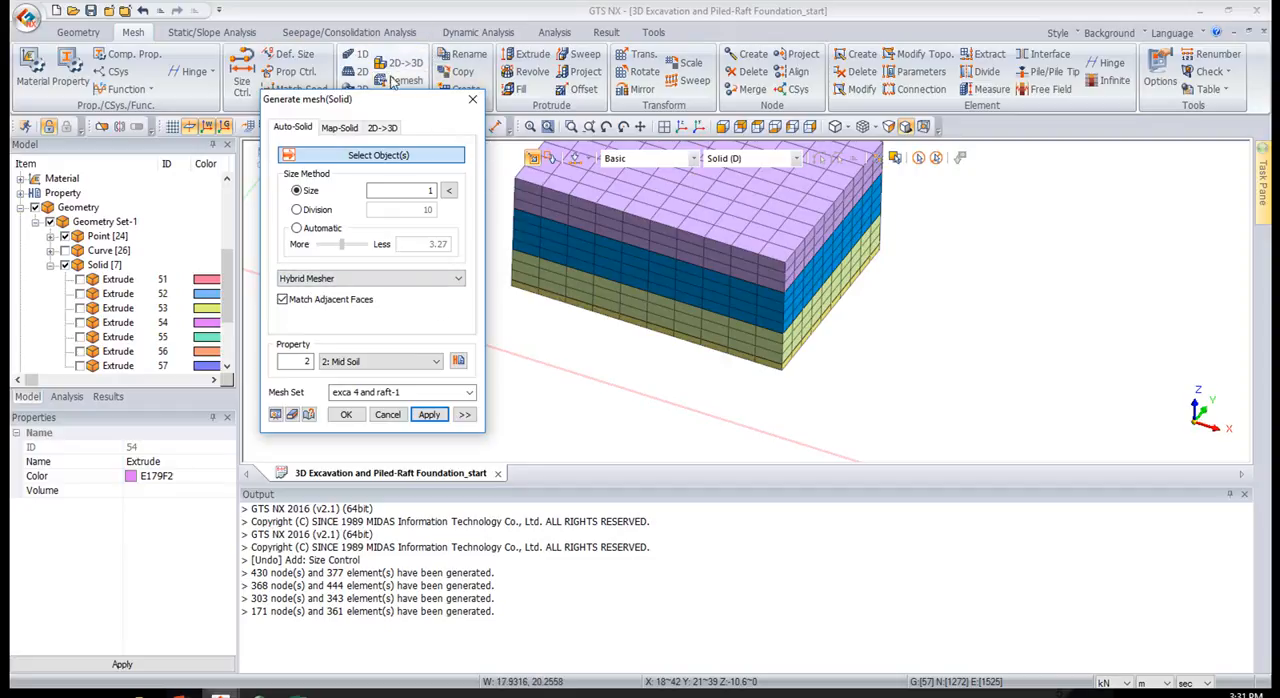
Show the three ground layer solids 55, 56 and 57 in an isometric view
drag(391, 97, 399, 124)
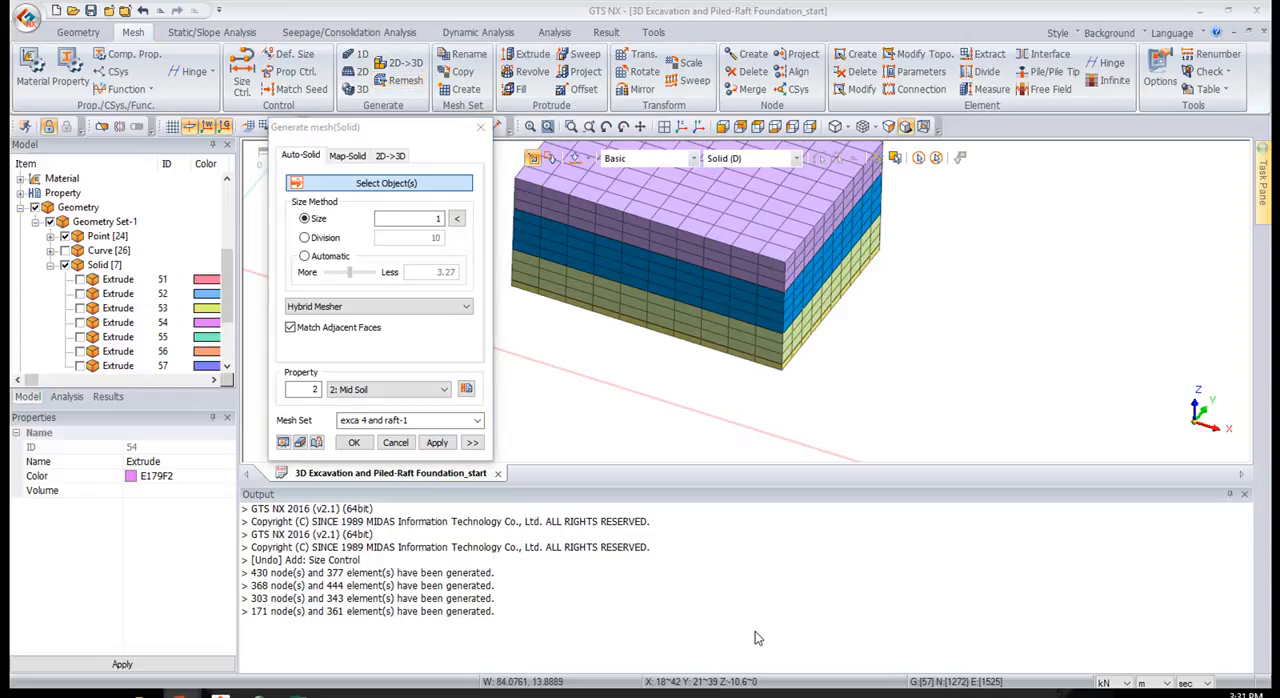
click(80, 337)
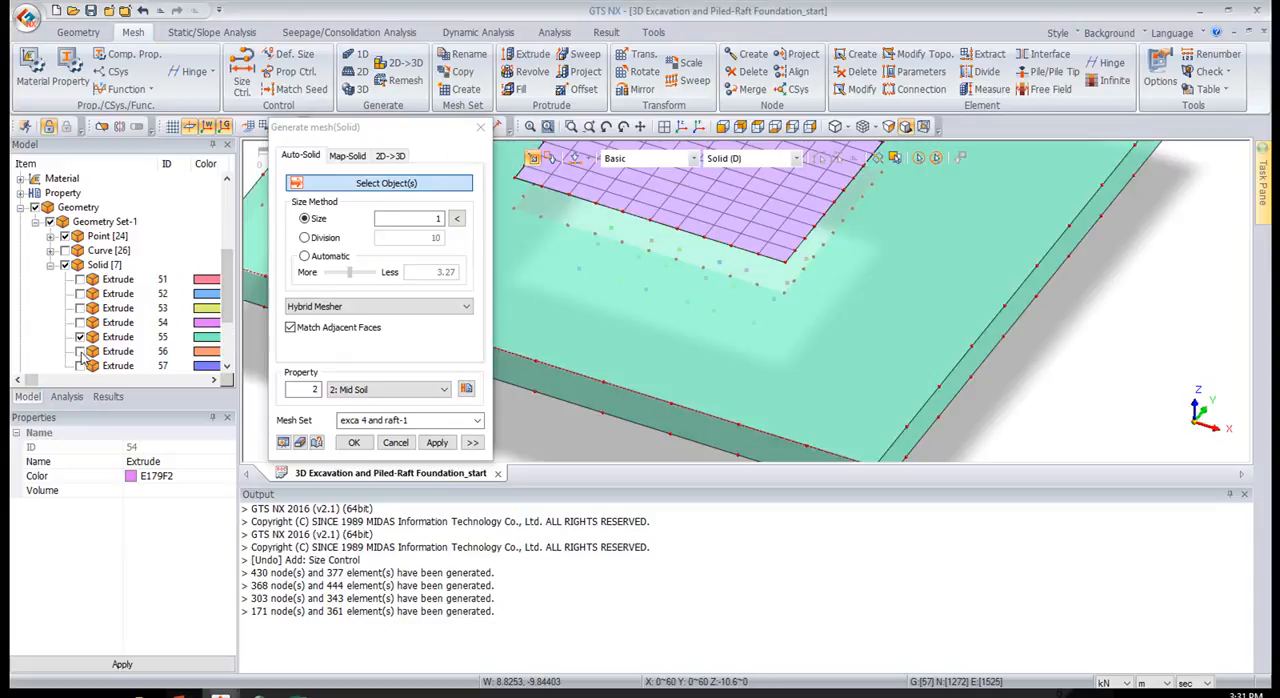
click(80, 351)
click(80, 366)
click(757, 128)
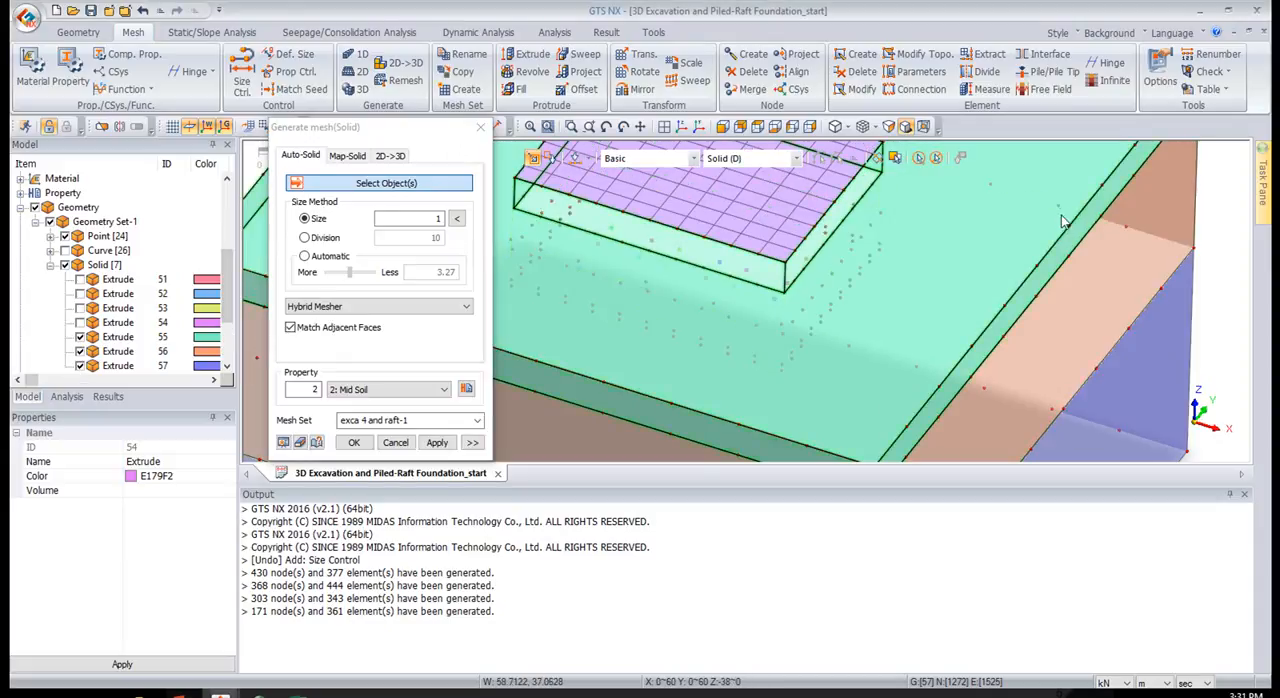
click(679, 128)
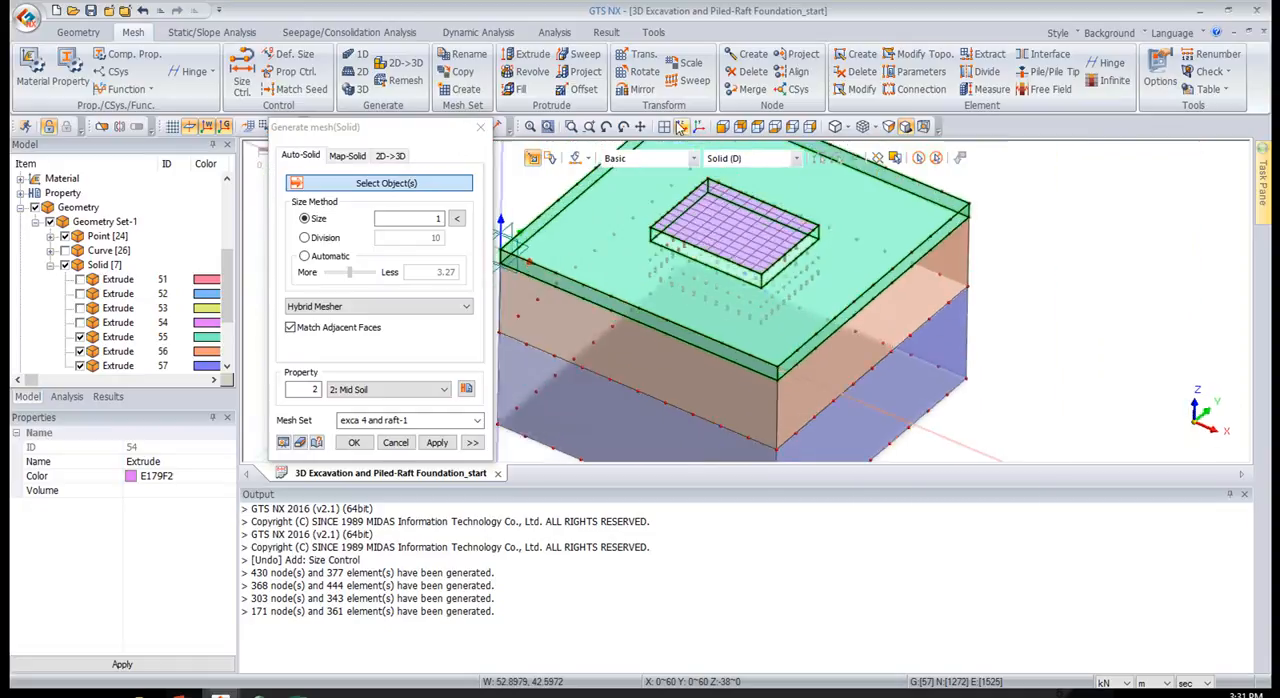
Mesh the uppermost ground layer solid by division 3 with property 1: Top Soil in a mesh set named "top soil"
click(838, 236)
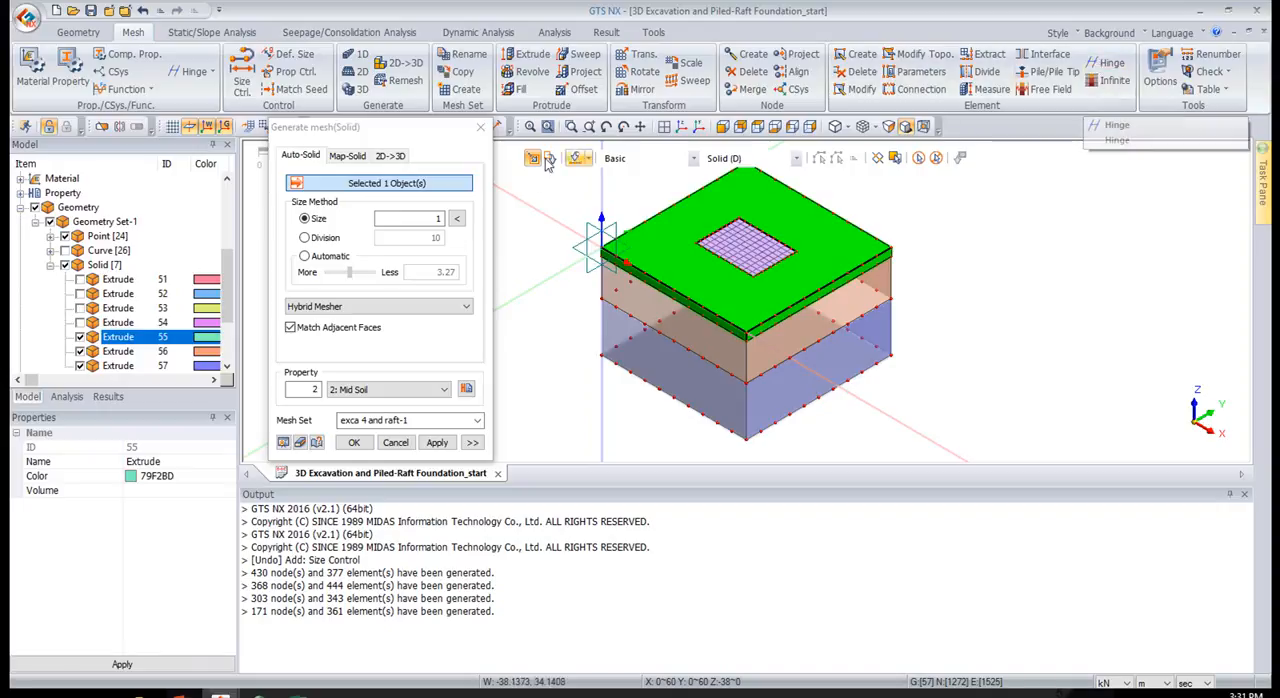
click(431, 219)
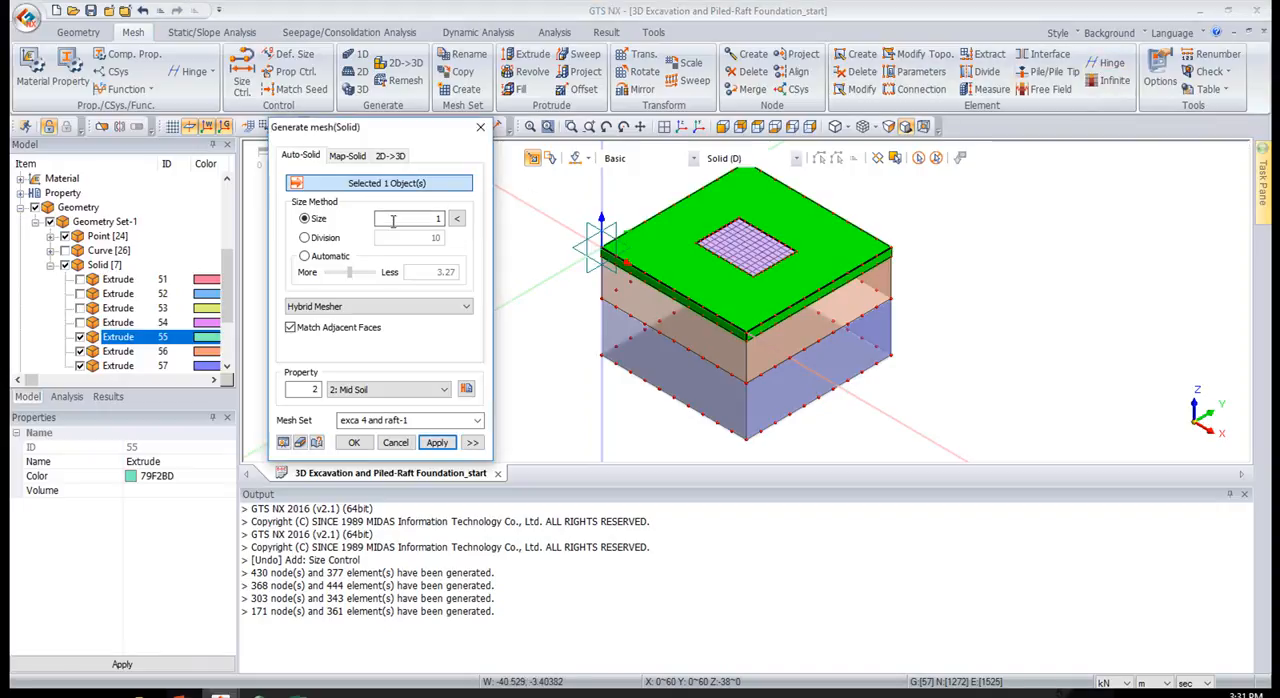
click(336, 238)
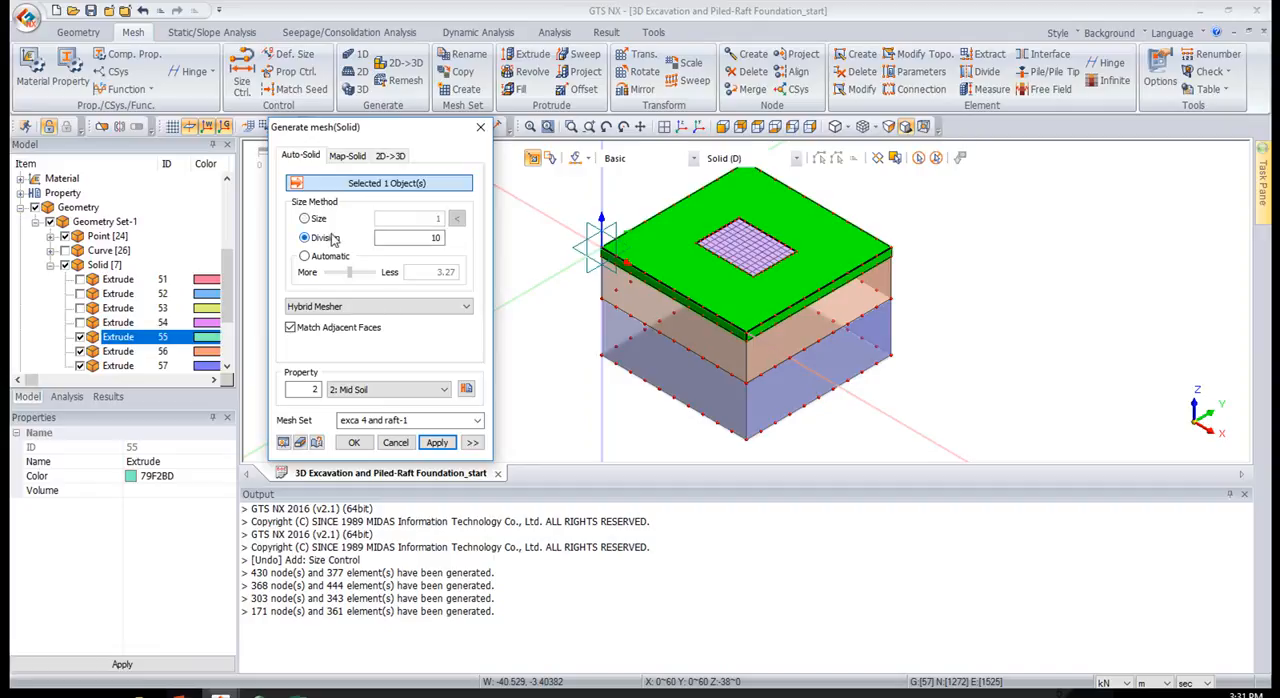
drag(400, 233, 451, 237)
click(392, 389)
click(397, 400)
click(410, 421)
text(top soil)
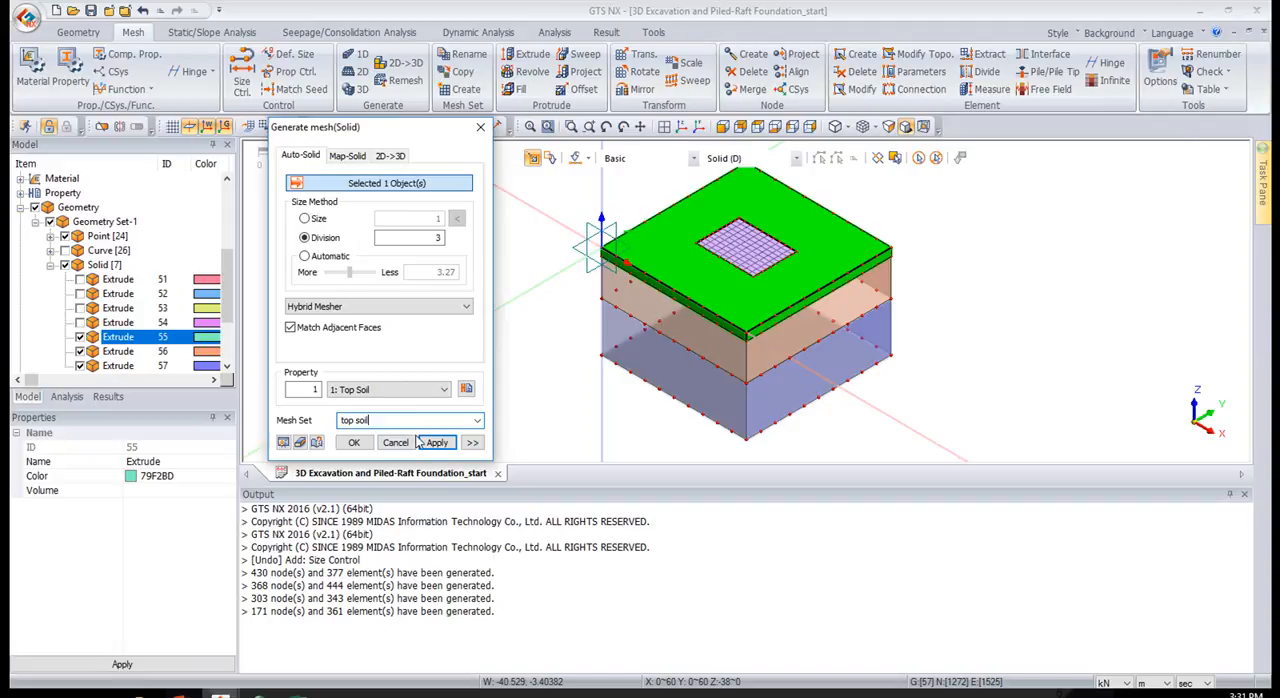
click(428, 442)
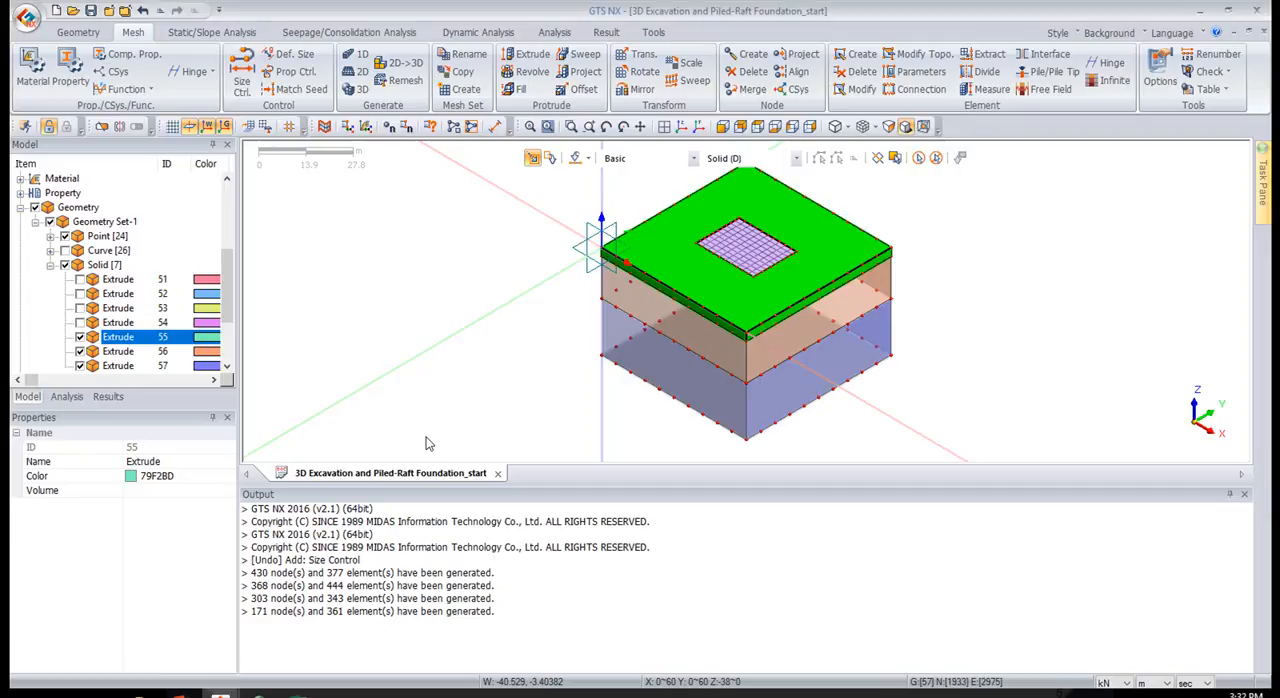
Mesh the middle ground layer solid by division 5 with property 2: Mid Soil in a mesh set named "mid soil"
click(696, 331)
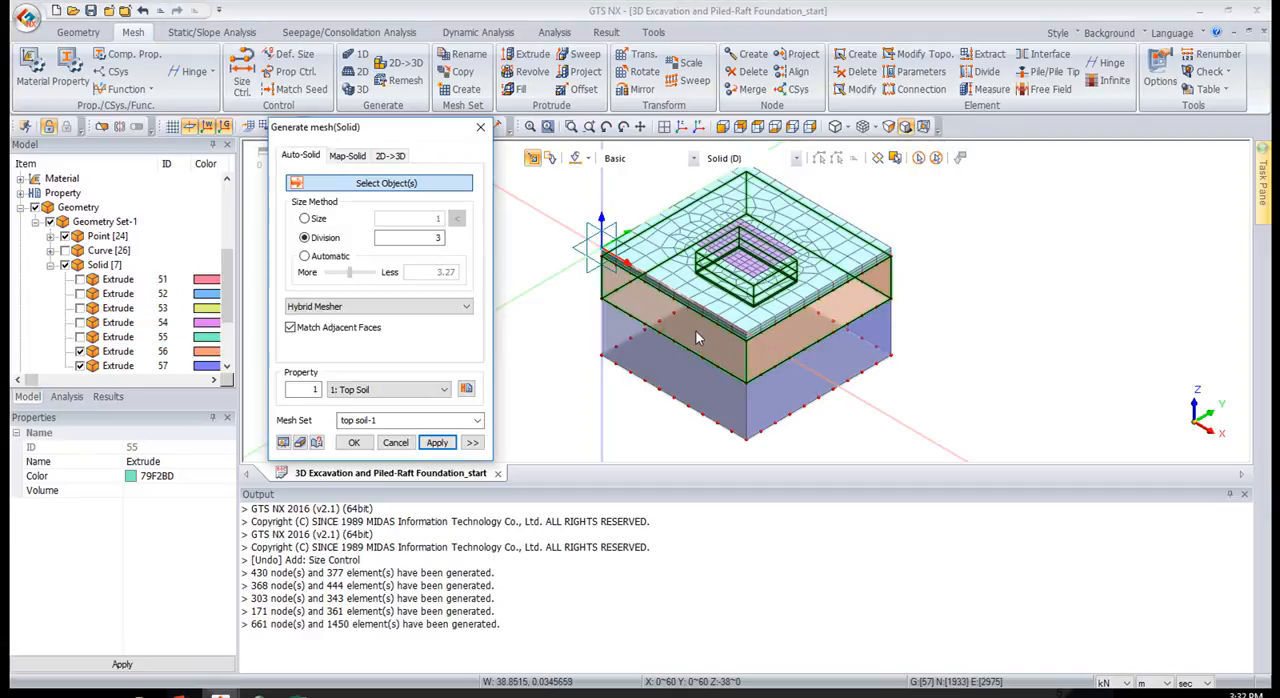
double_click(438, 238)
text(5)
click(386, 390)
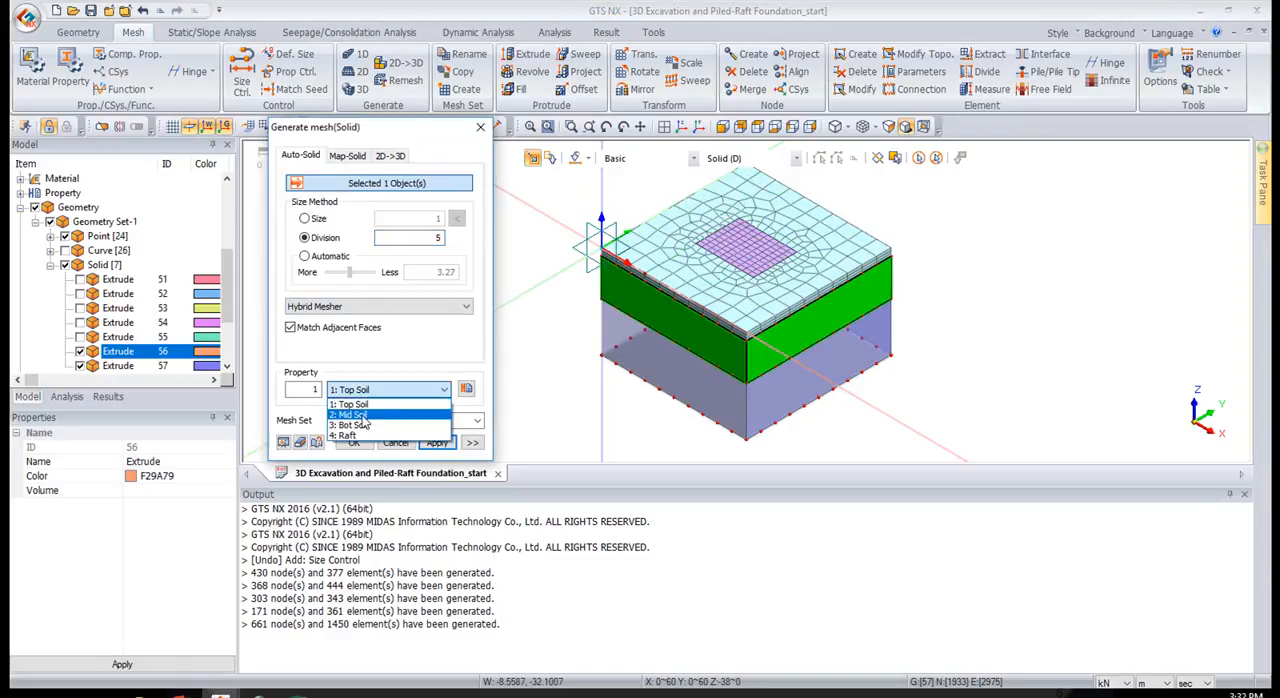
click(362, 415)
text(mid soil)
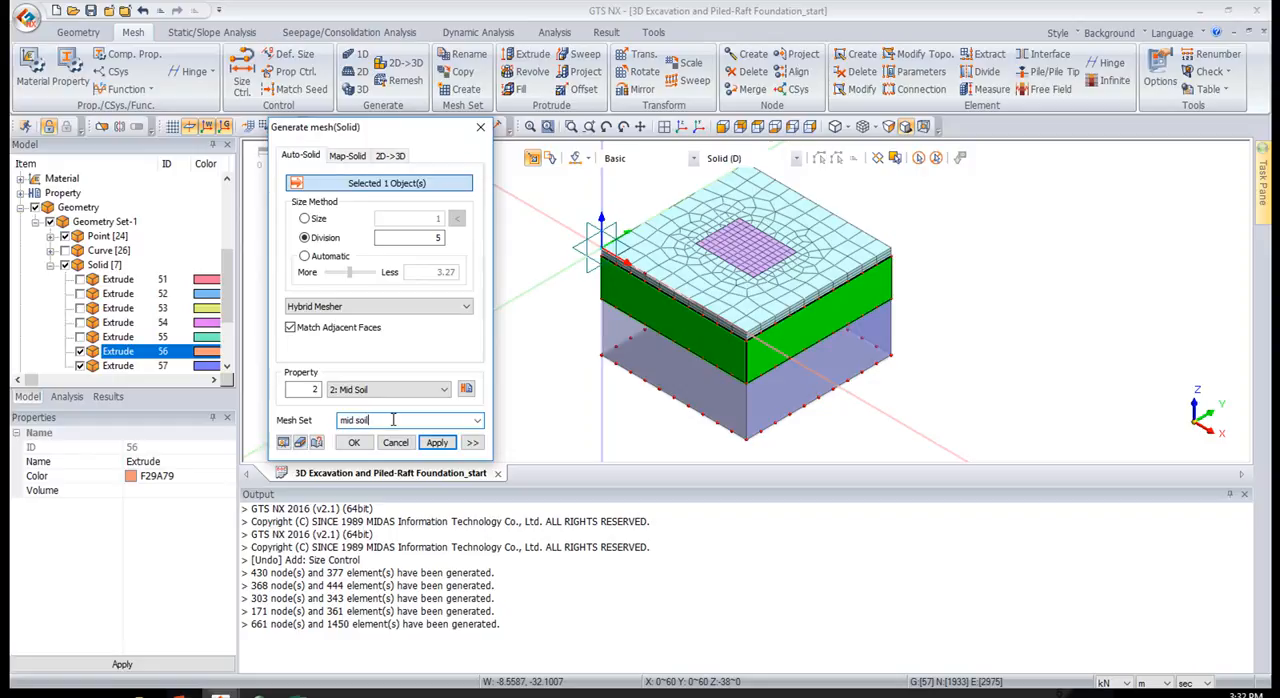
click(424, 441)
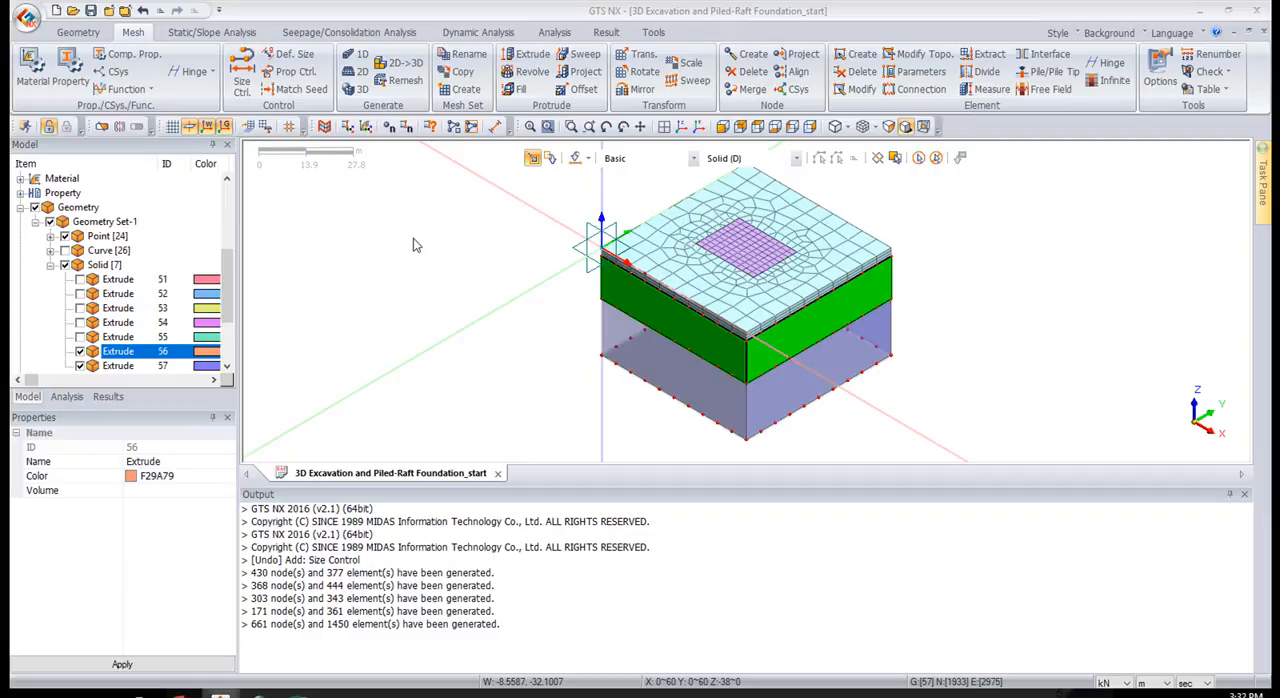
drag(1279, 200, 368, 162)
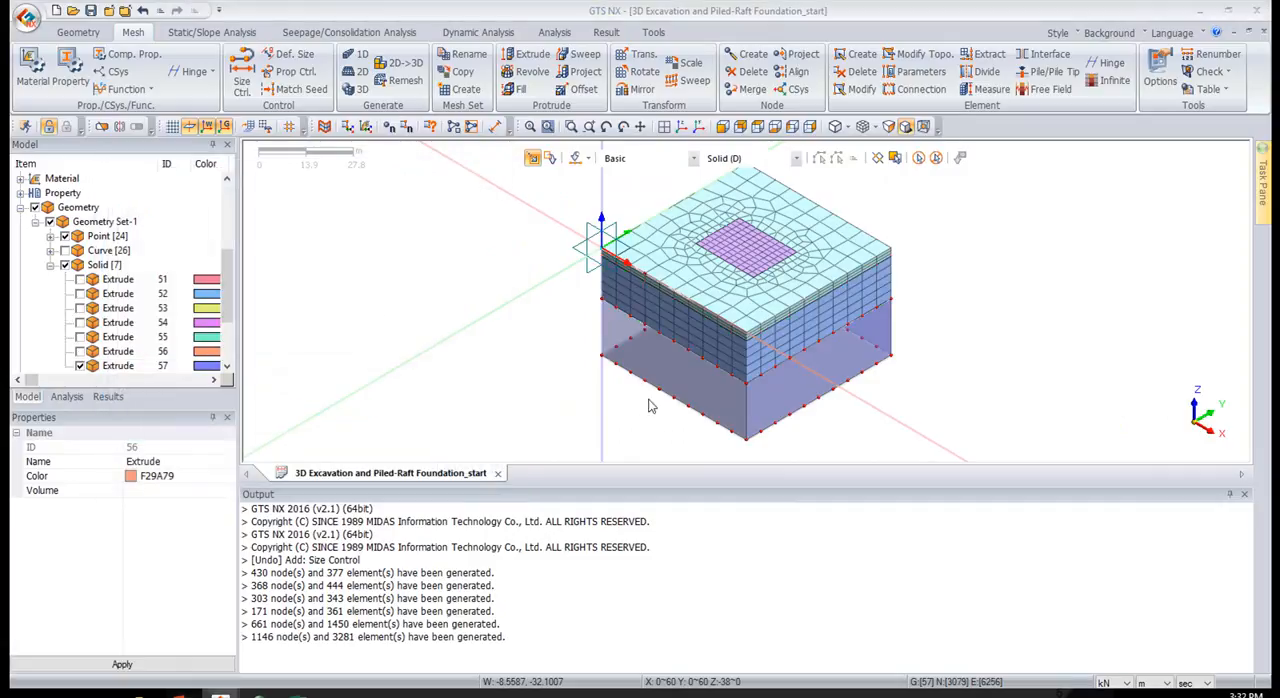
Mesh the lowest ground layer solid with property 3: Bot Soil in a mesh set named "bot soil" and finish solid meshing
click(681, 371)
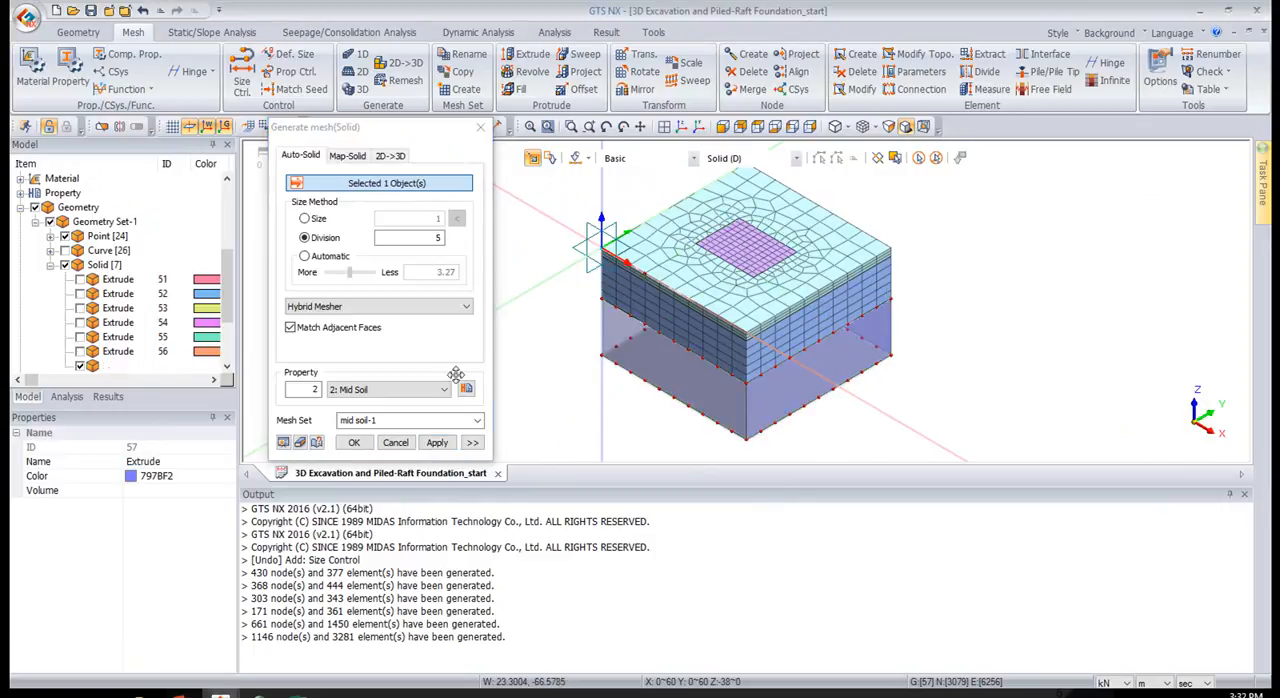
click(400, 389)
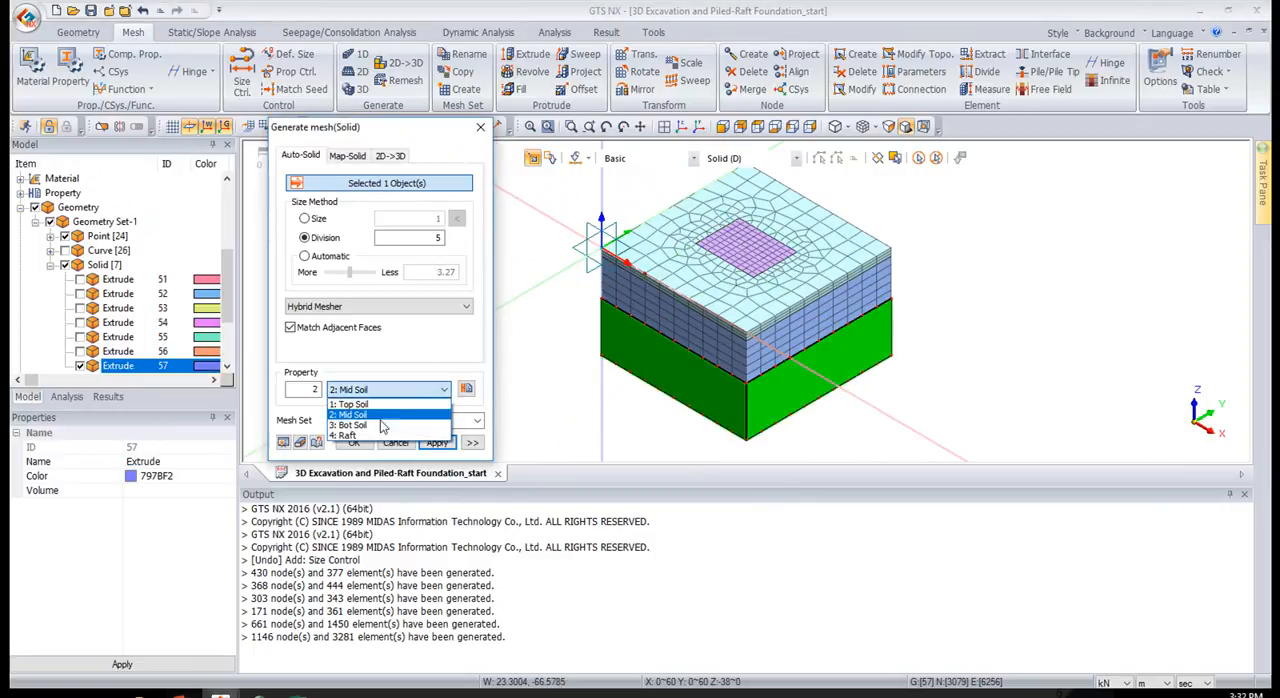
click(381, 425)
drag(381, 421, 341, 428)
text(bot soil)
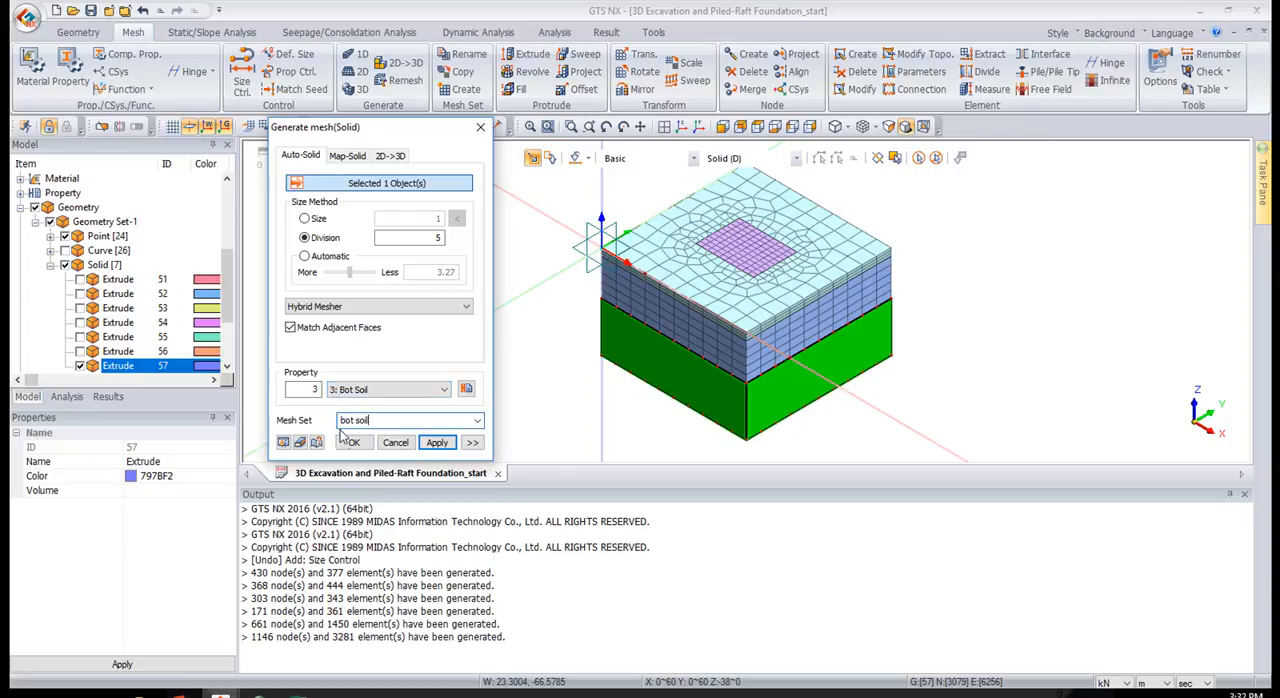
click(350, 442)
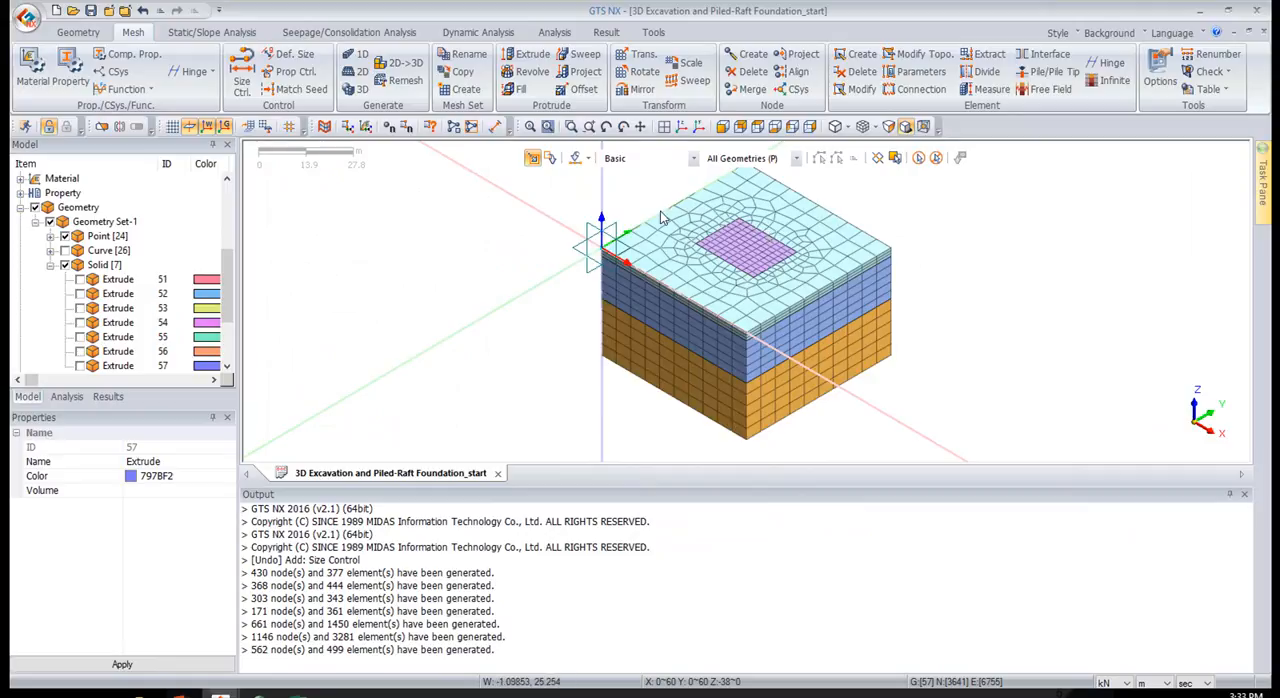
Inspect the excavation and ground meshes and run the mesh topology check for free faces
mouse_move(694, 241)
middle_down()
mouse_move(742, 222)
mouse_move(706, 213)
mouse_move(721, 266)
mouse_move(703, 268)
middle_up()
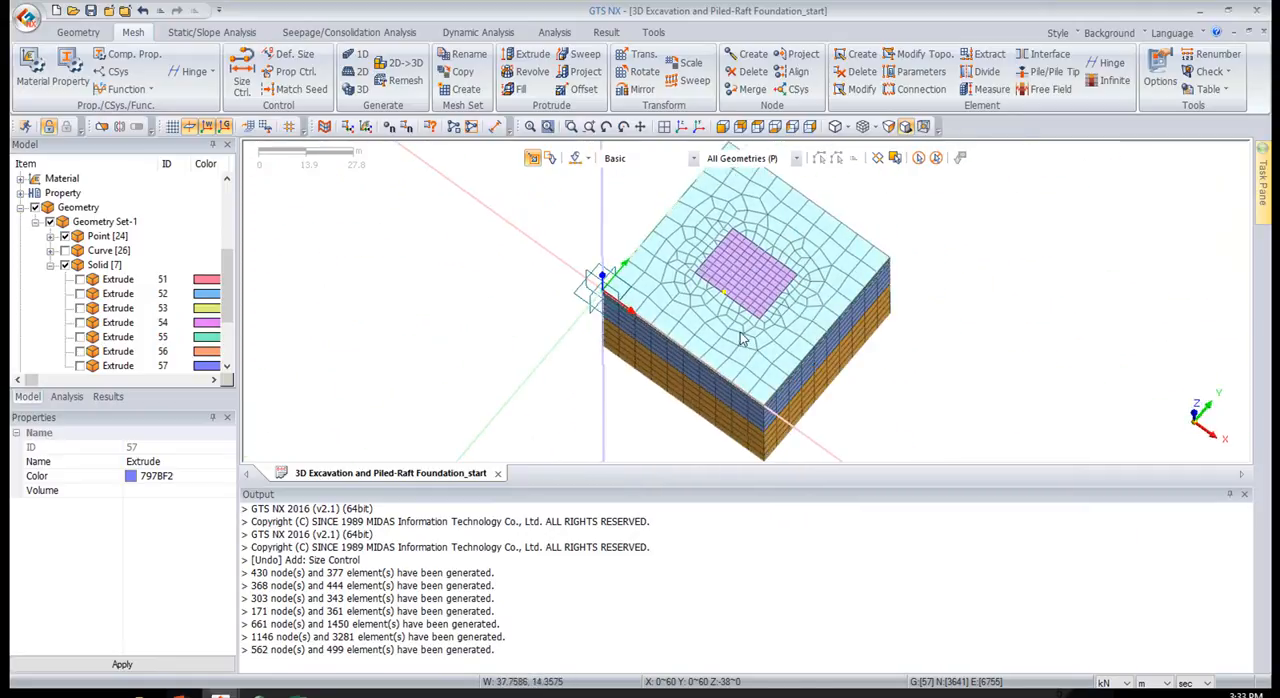
middle_drag(810, 223, 800, 305)
scroll(802, 304, up, 2)
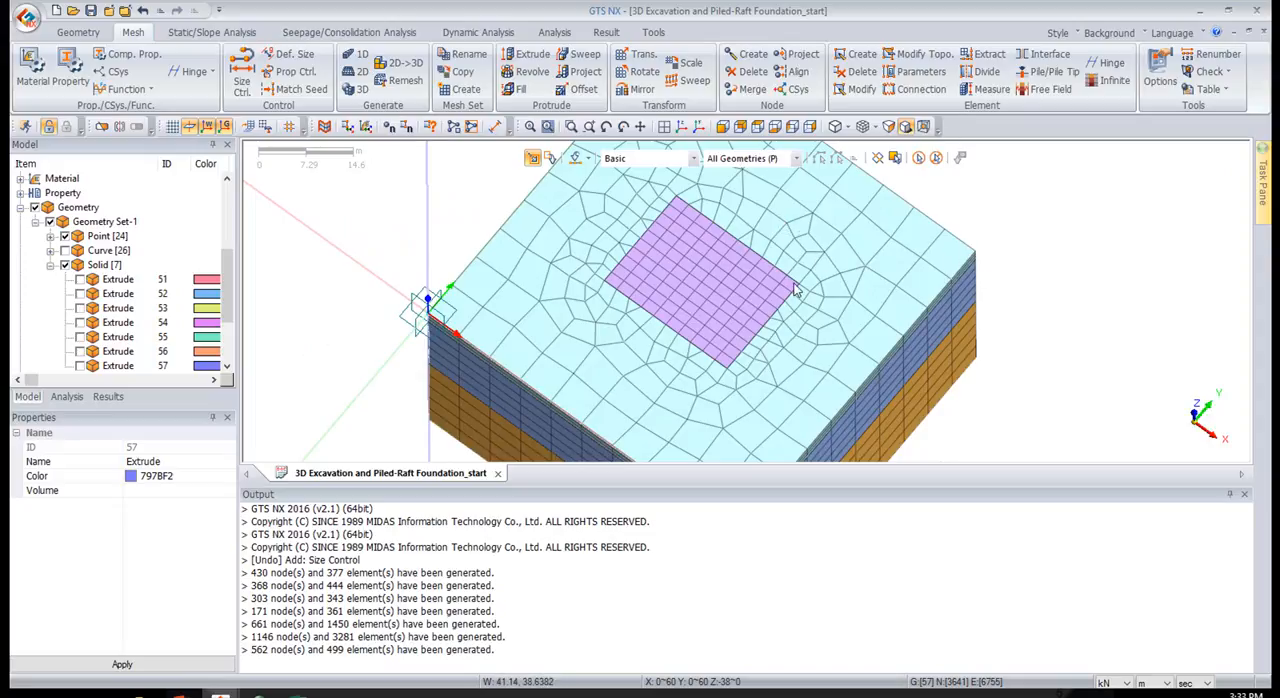
scroll(795, 290, up, 2)
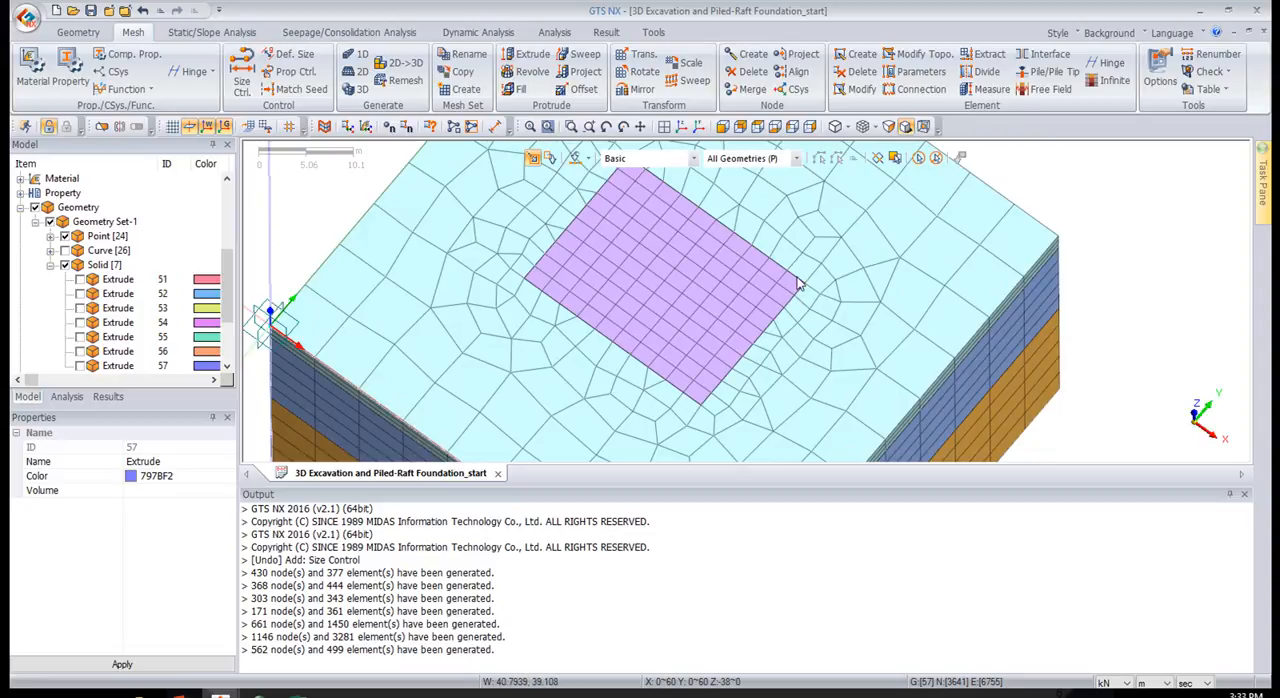
middle_drag(648, 388, 630, 328)
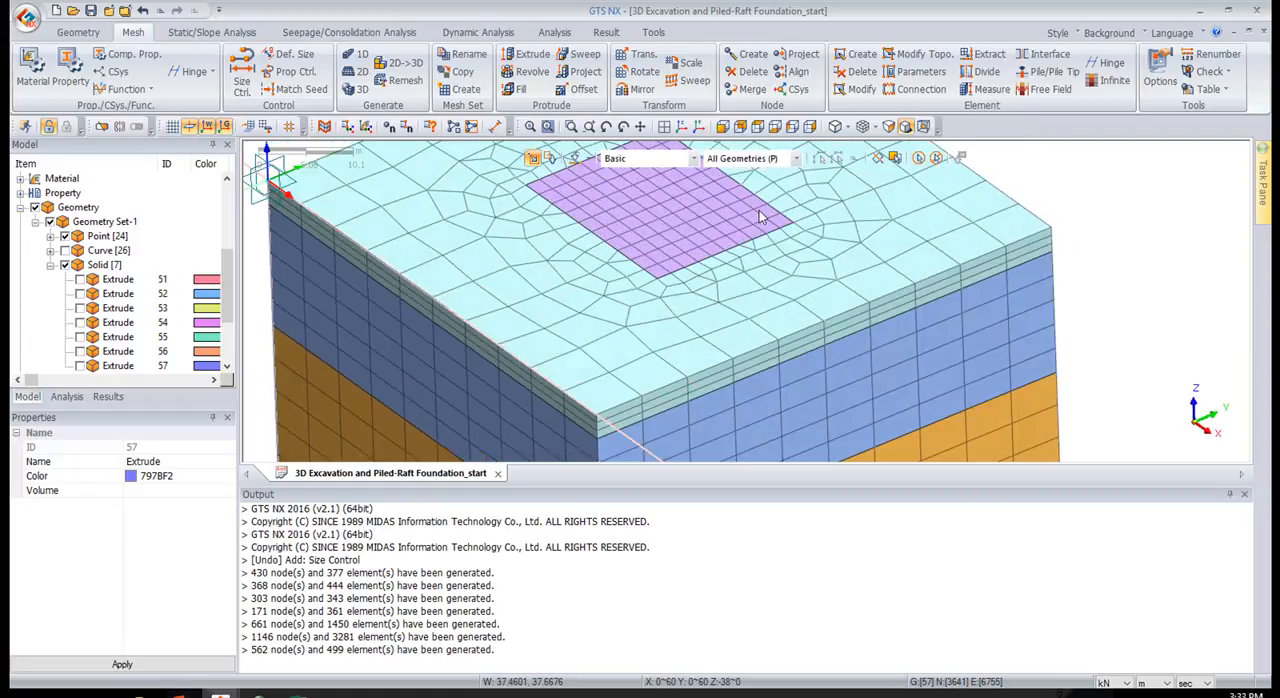
click(1228, 72)
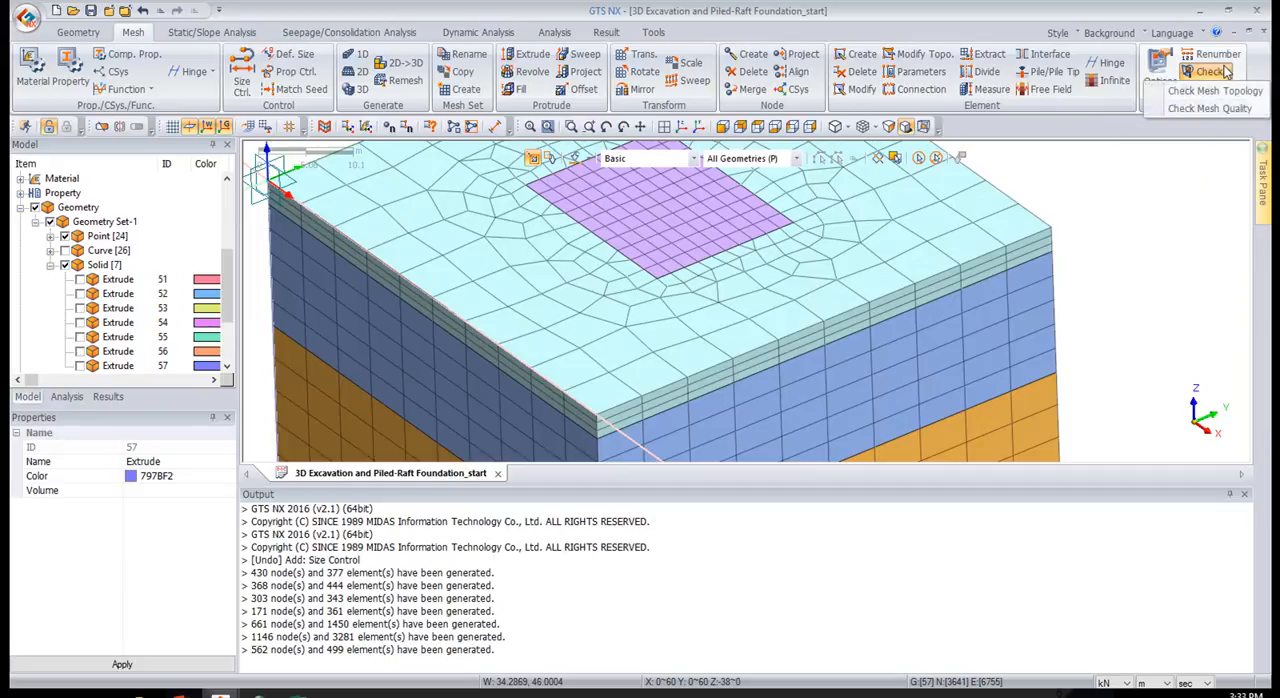
click(1213, 92)
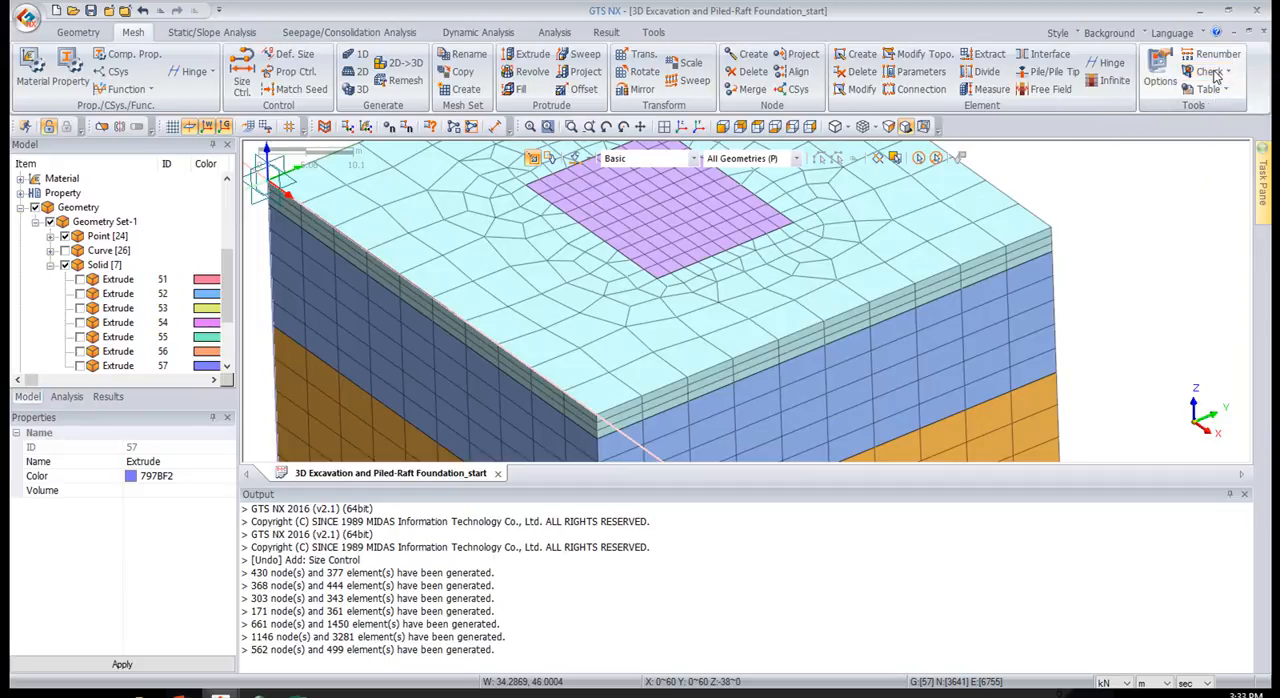
drag(1235, 137, 223, 204)
click(140, 328)
click(214, 421)
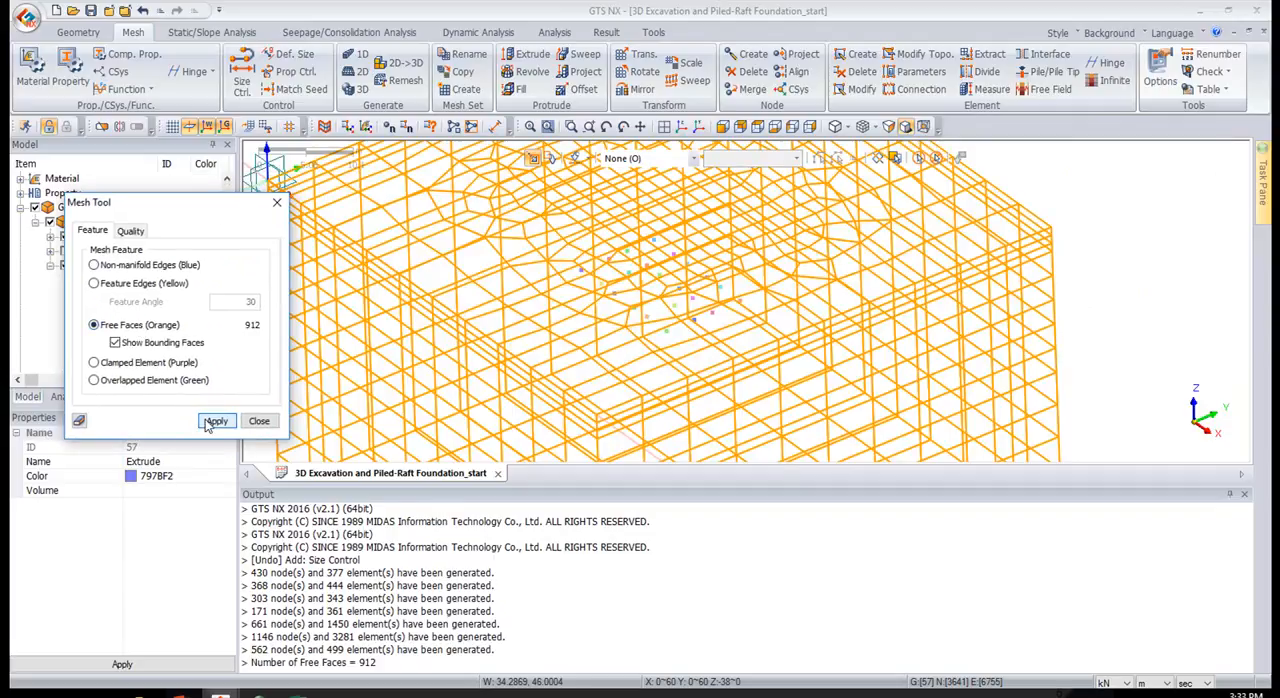
Examine the free faces of the whole mesh from several angles and close the mesh check
click(773, 259)
middle_drag(777, 242, 535, 238)
scroll(817, 242, down, 4)
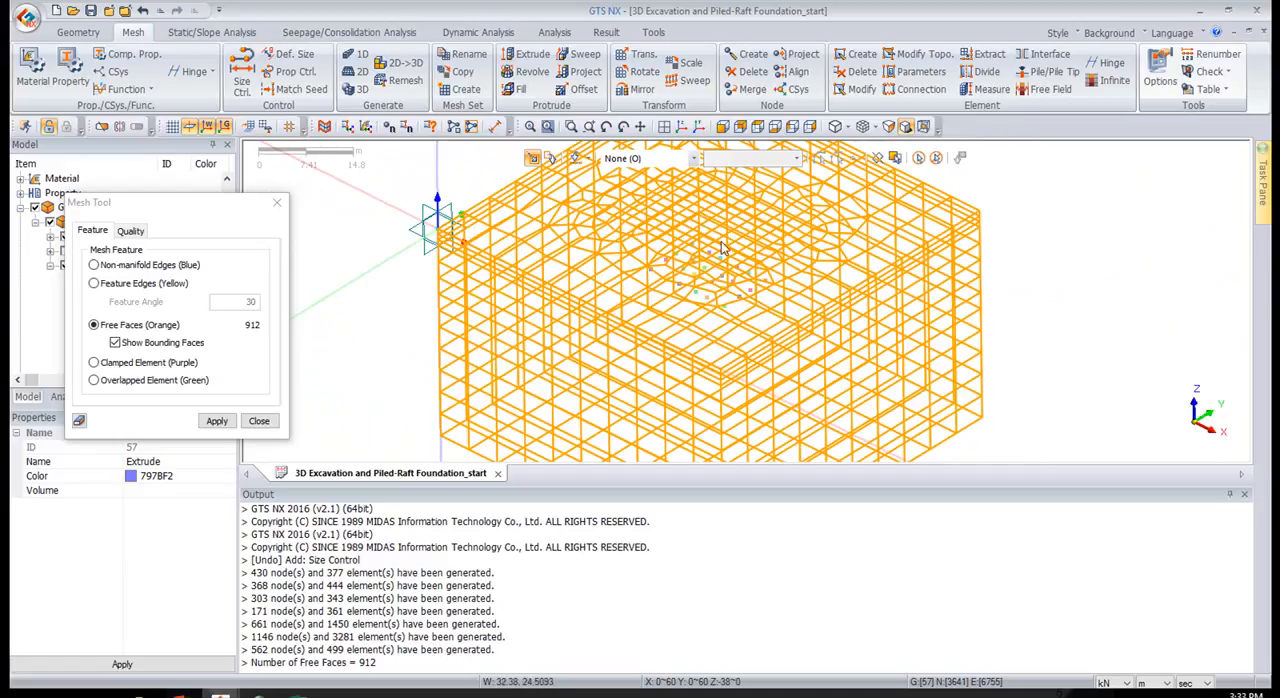
middle_drag(815, 250, 832, 228)
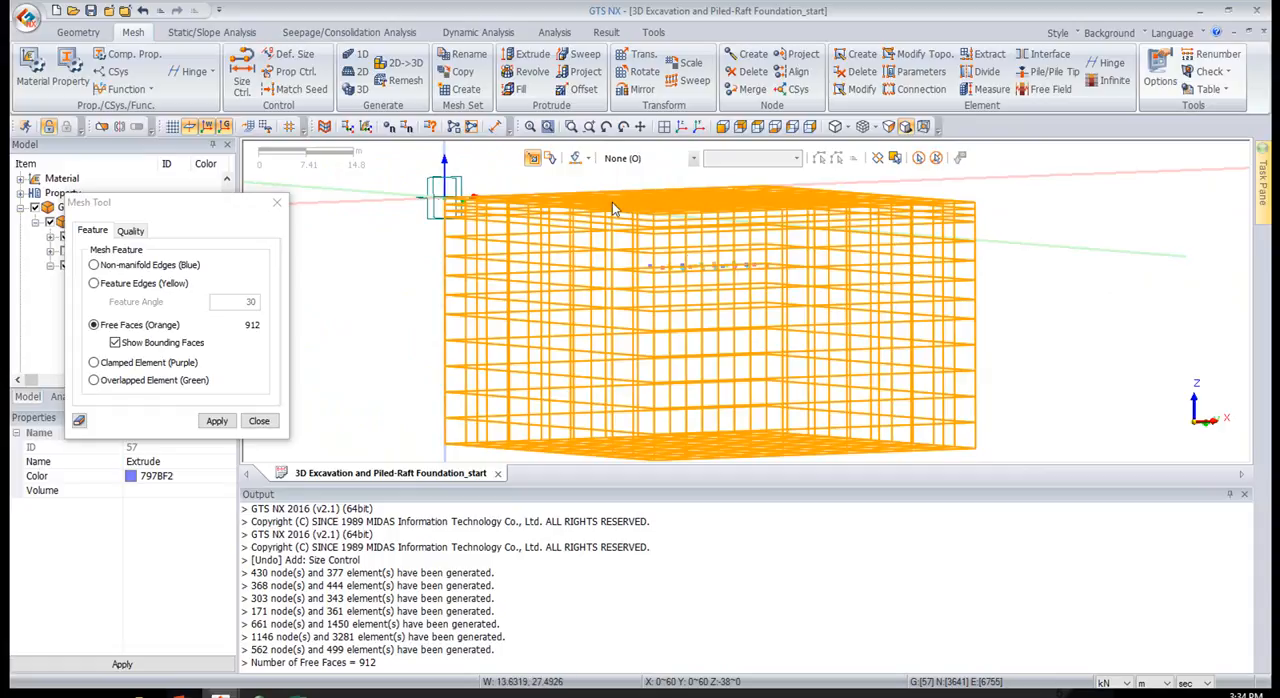
middle_drag(746, 290, 727, 314)
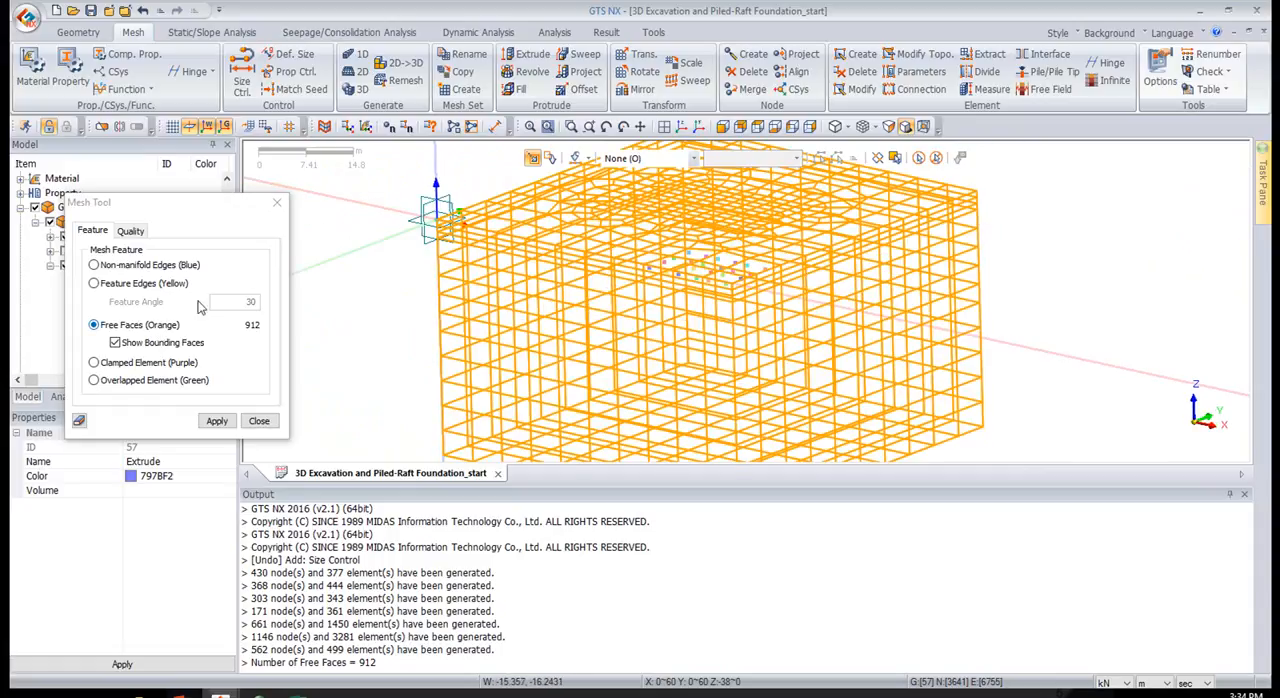
click(277, 202)
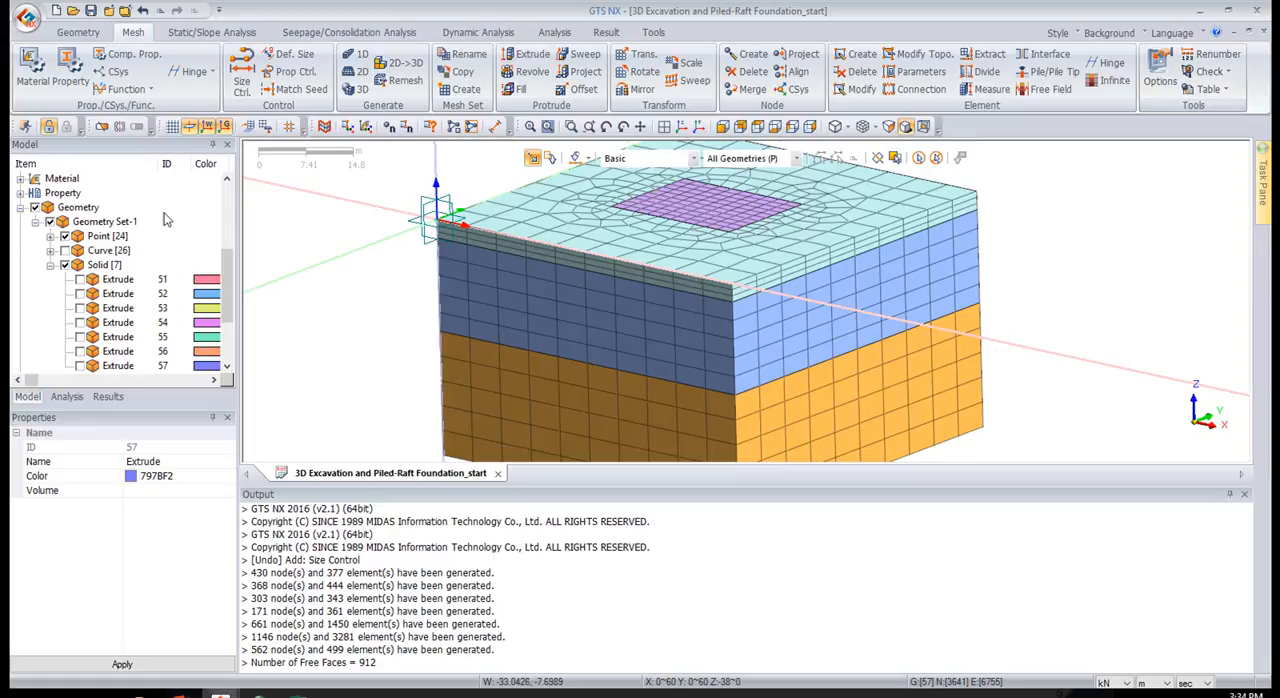
Hide all meshes and the three ground layer solids, leaving only the excavation and raft solids displayed
click(65, 266)
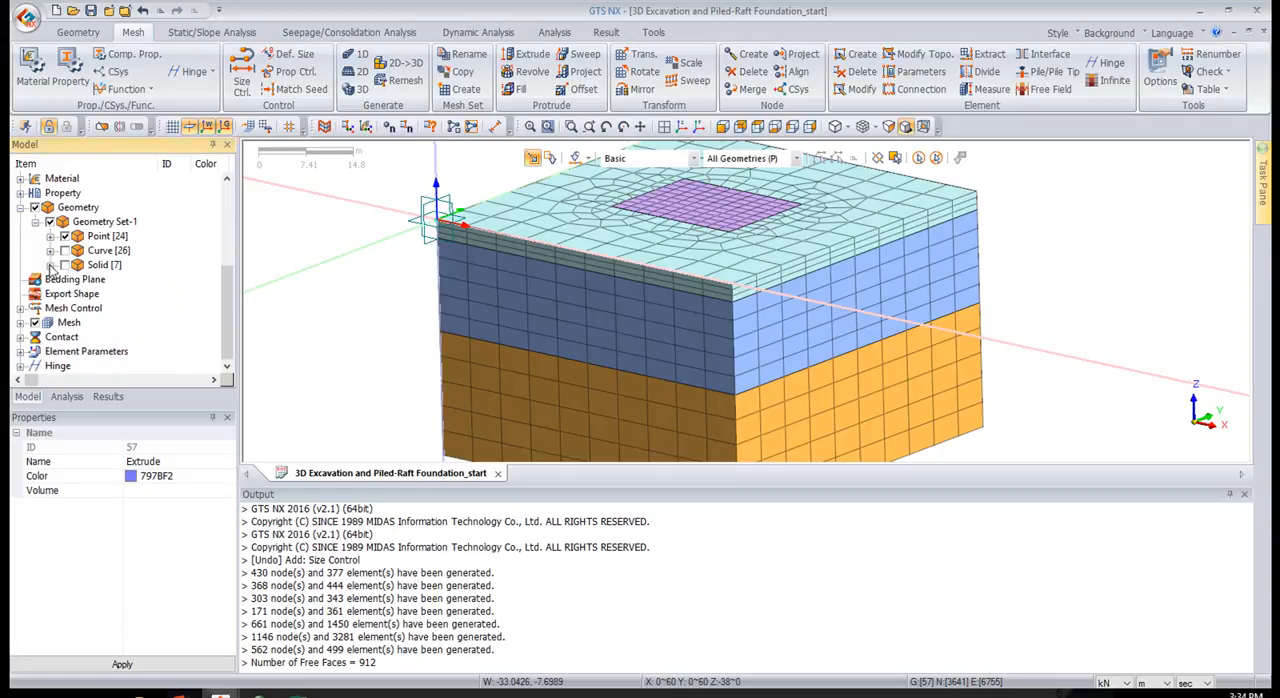
click(65, 265)
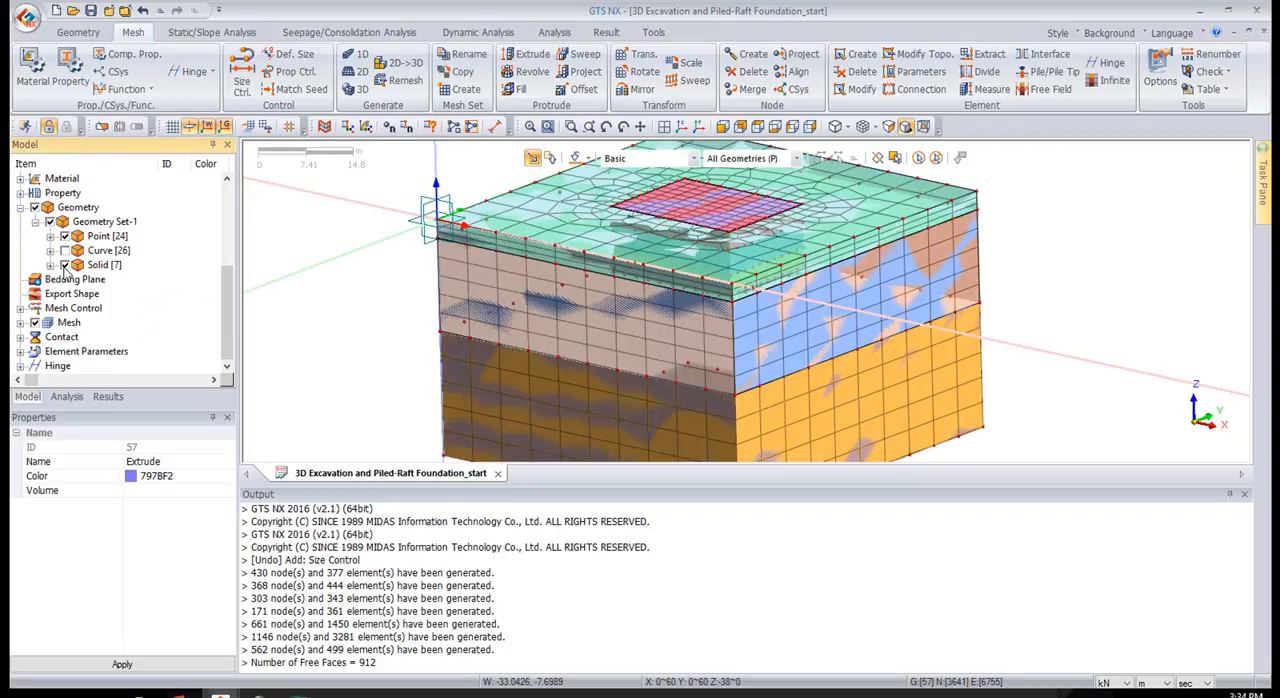
click(18, 325)
click(35, 323)
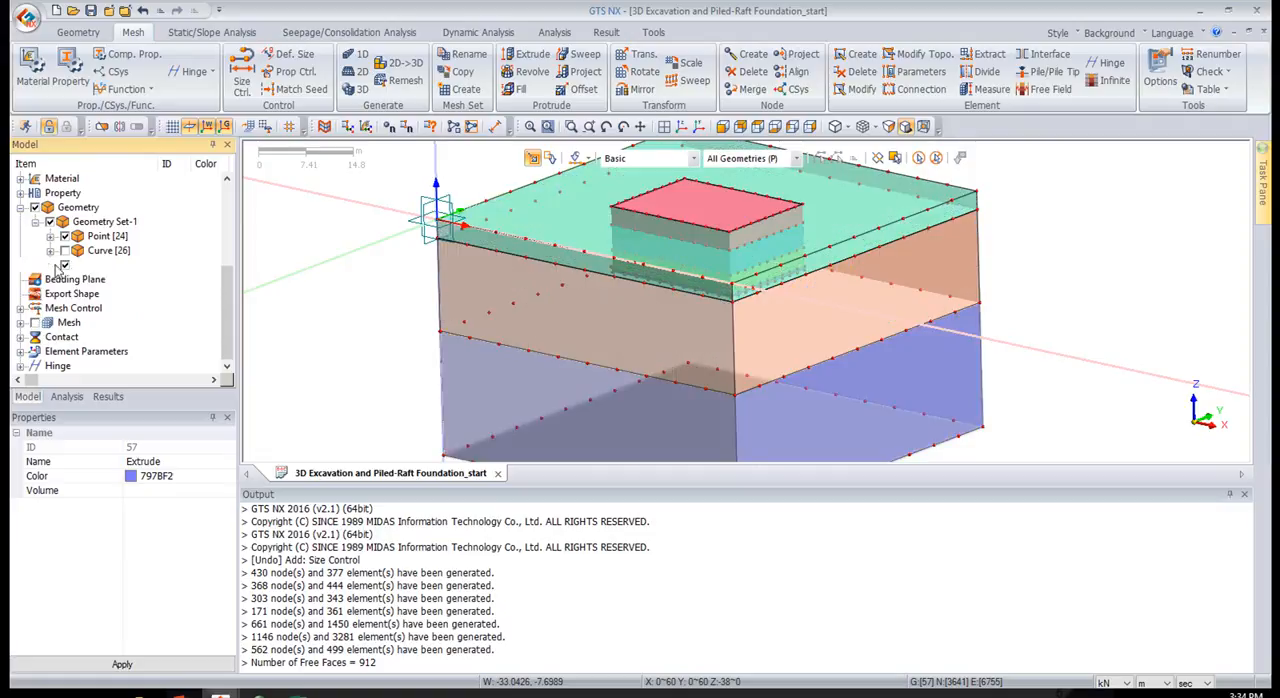
click(474, 240)
click(481, 333)
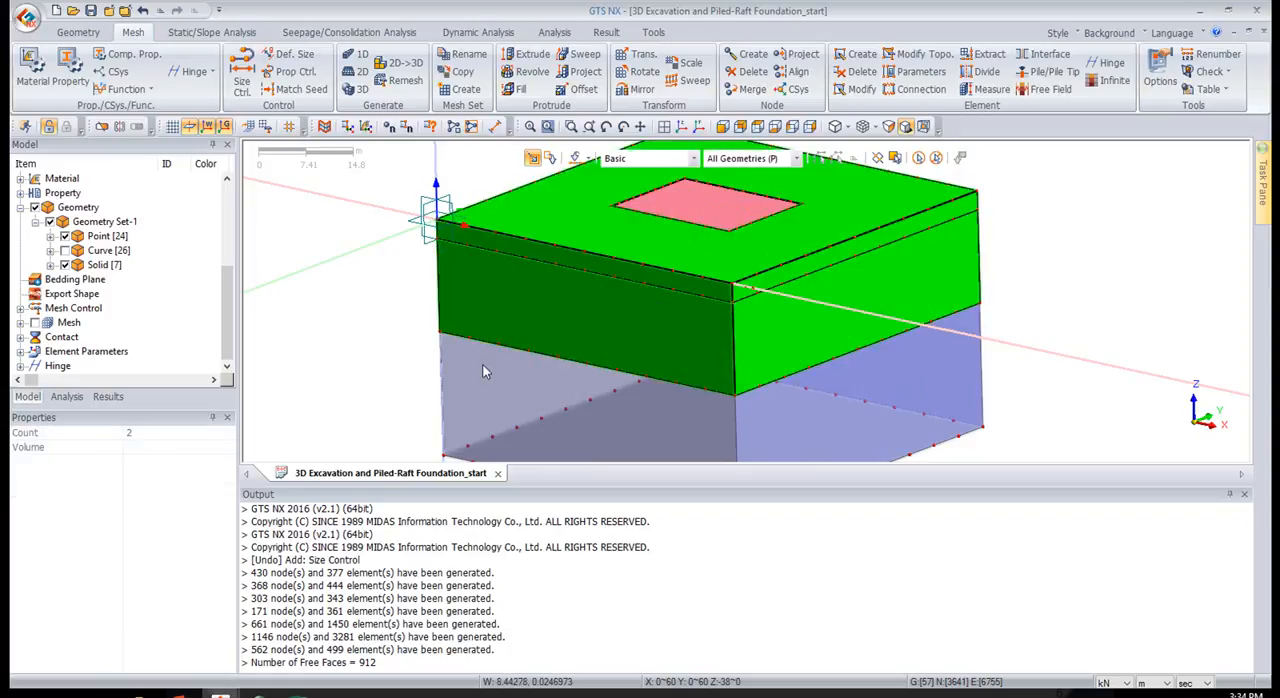
click(482, 364)
click(51, 266)
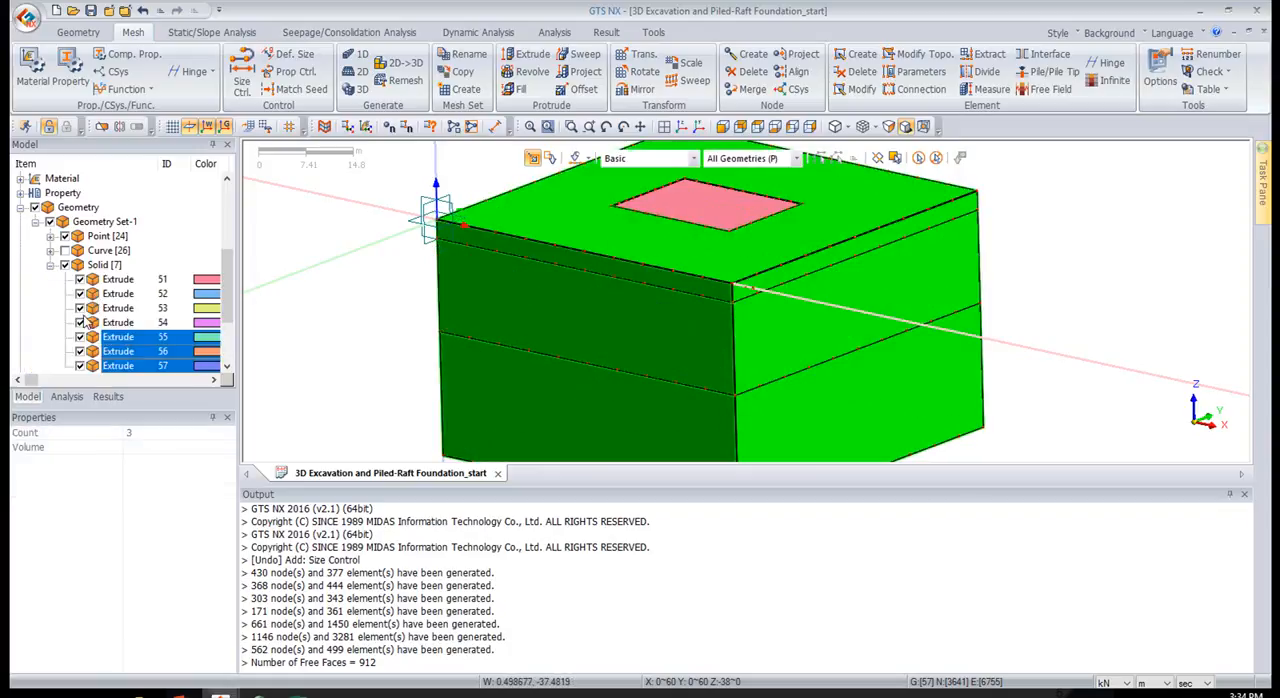
key(ctrl+h)
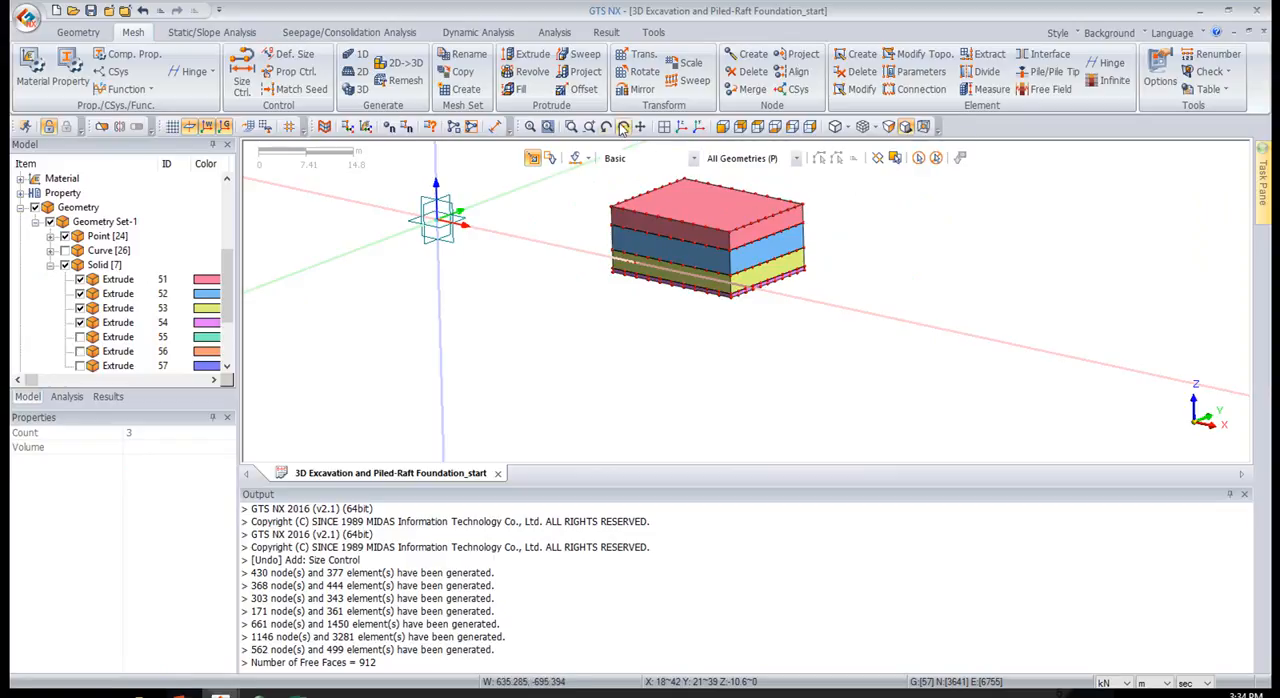
Set up element extraction from geometry faces with property 5: Wall and a mesh set named "wall"
click(975, 60)
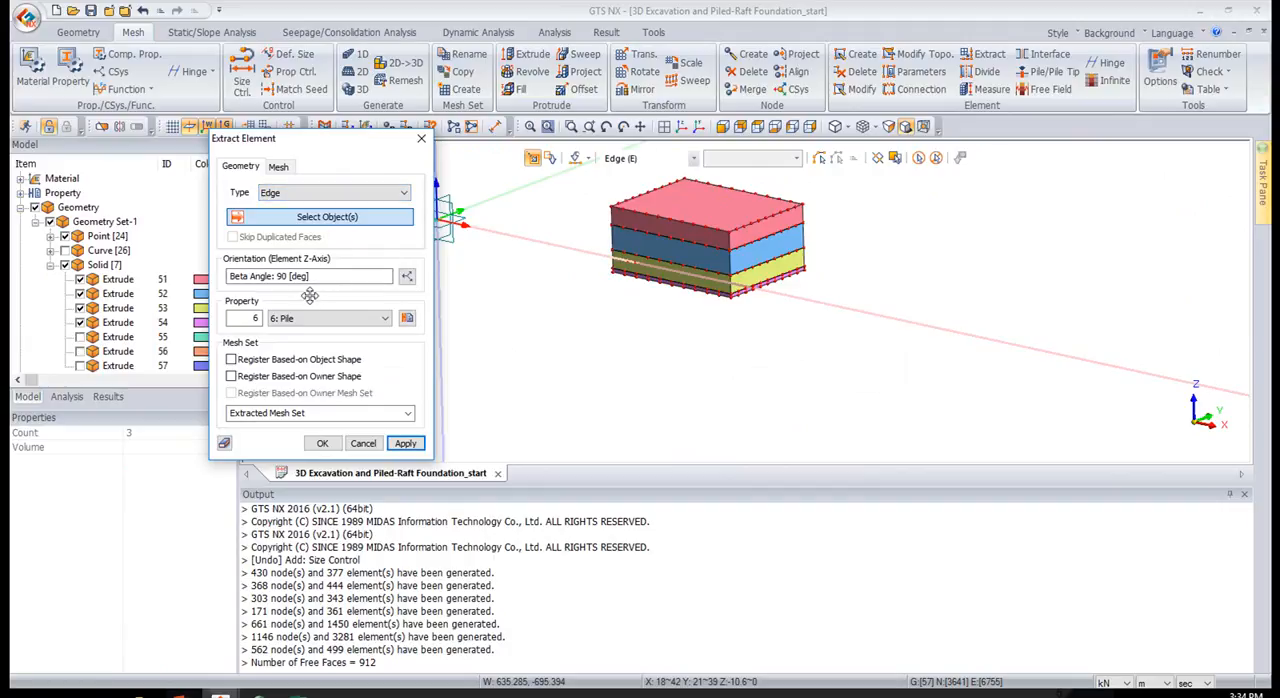
click(270, 195)
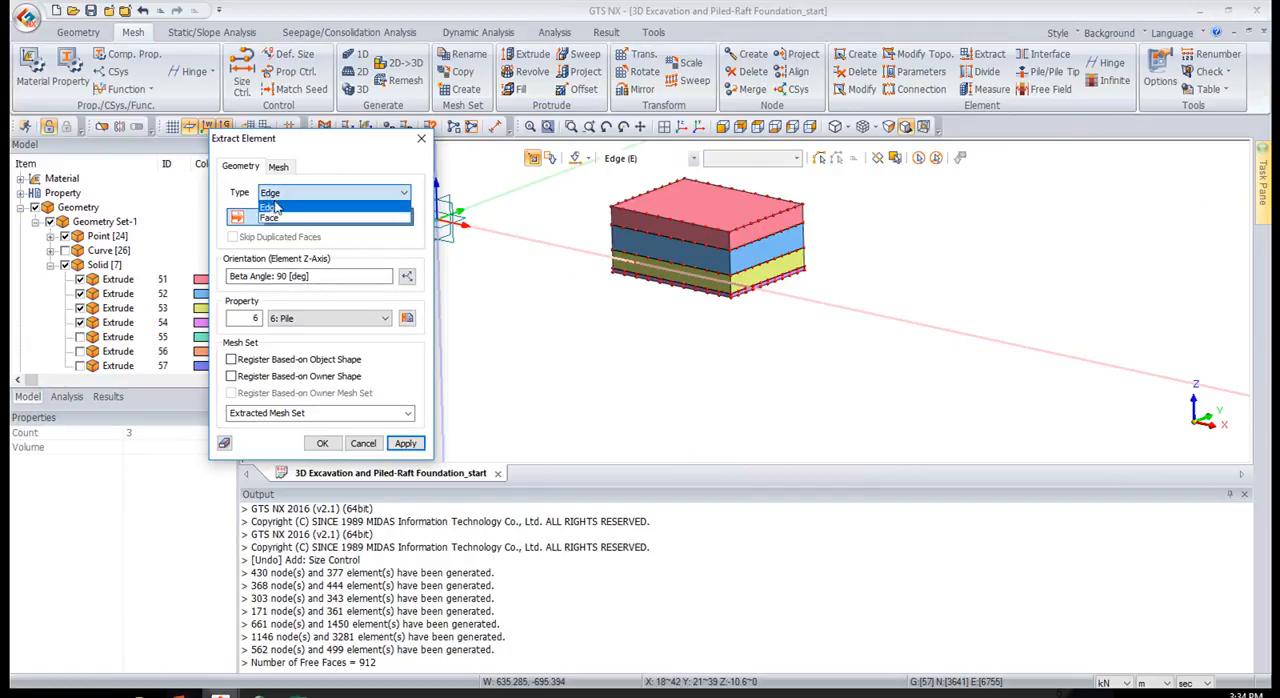
click(281, 217)
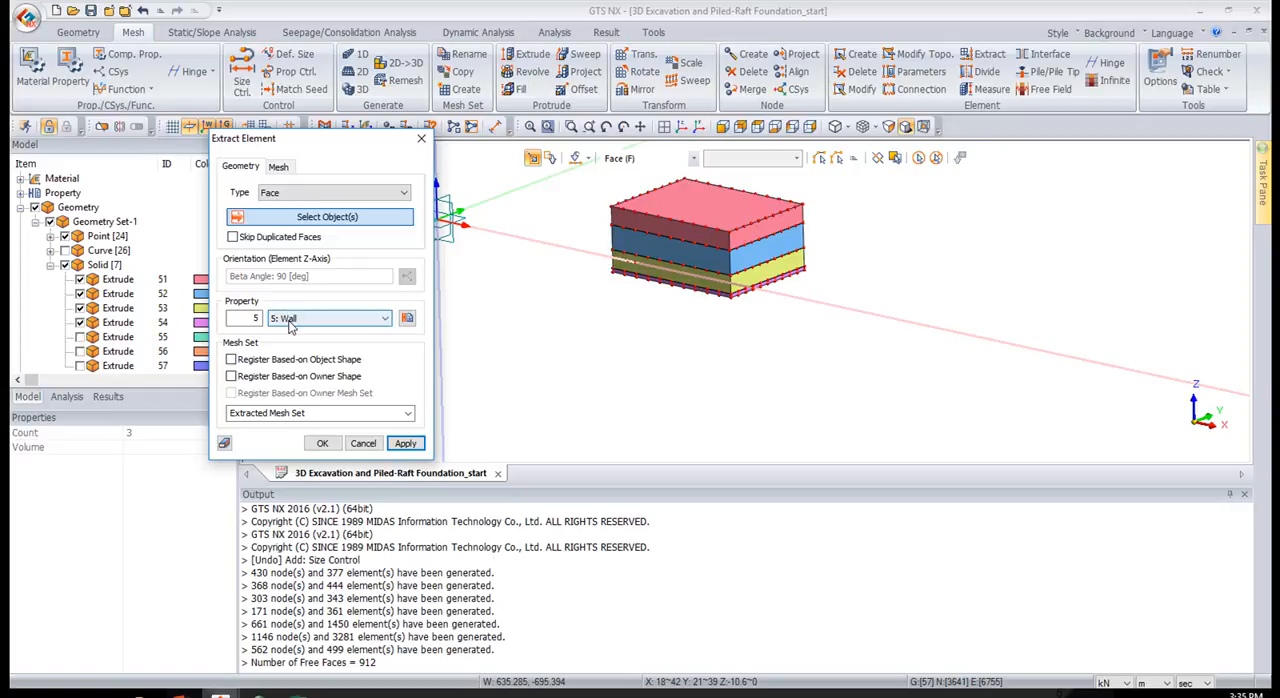
click(309, 412)
text(wall)
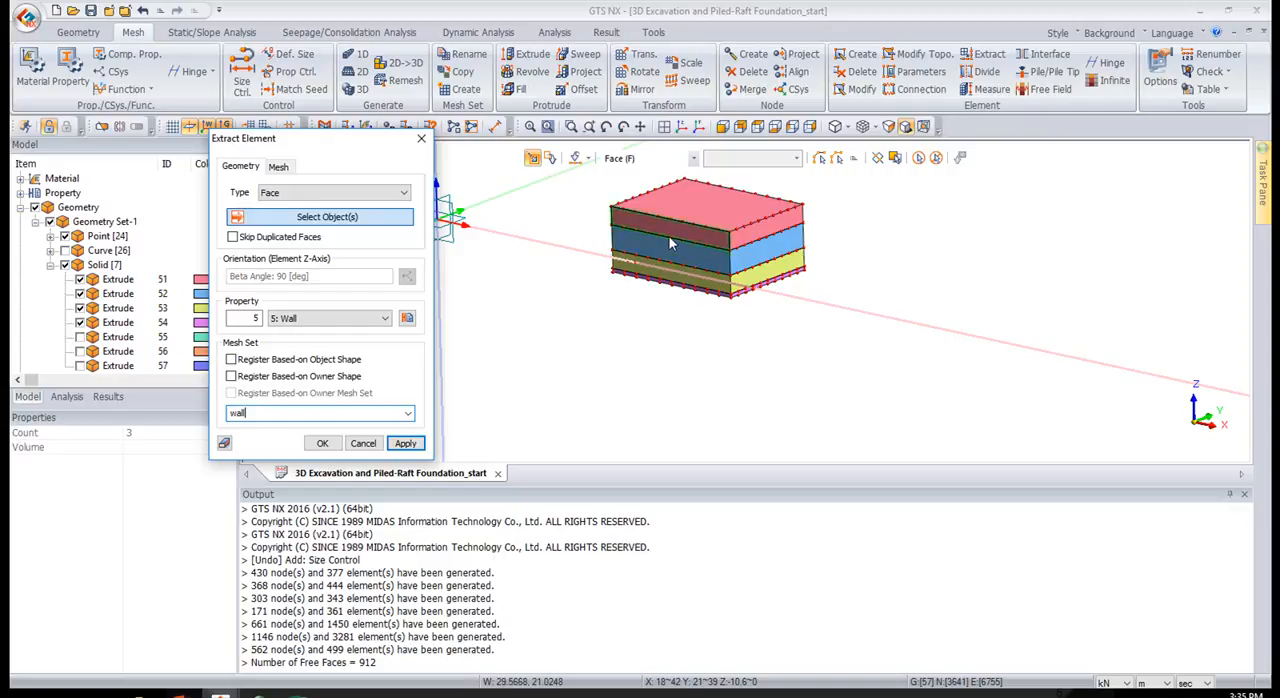
Select the vertical side faces of all four excavation and raft solids on two adjacent sides of the block
click(670, 238)
click(680, 256)
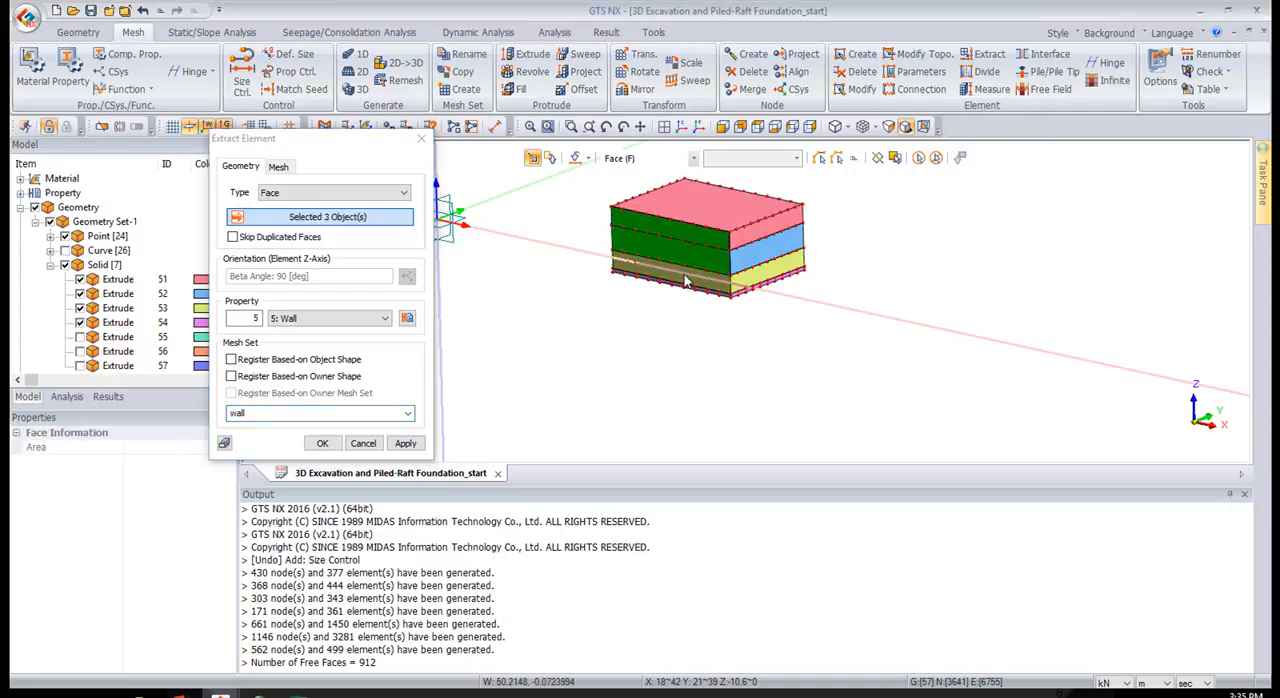
click(690, 280)
click(766, 220)
click(765, 250)
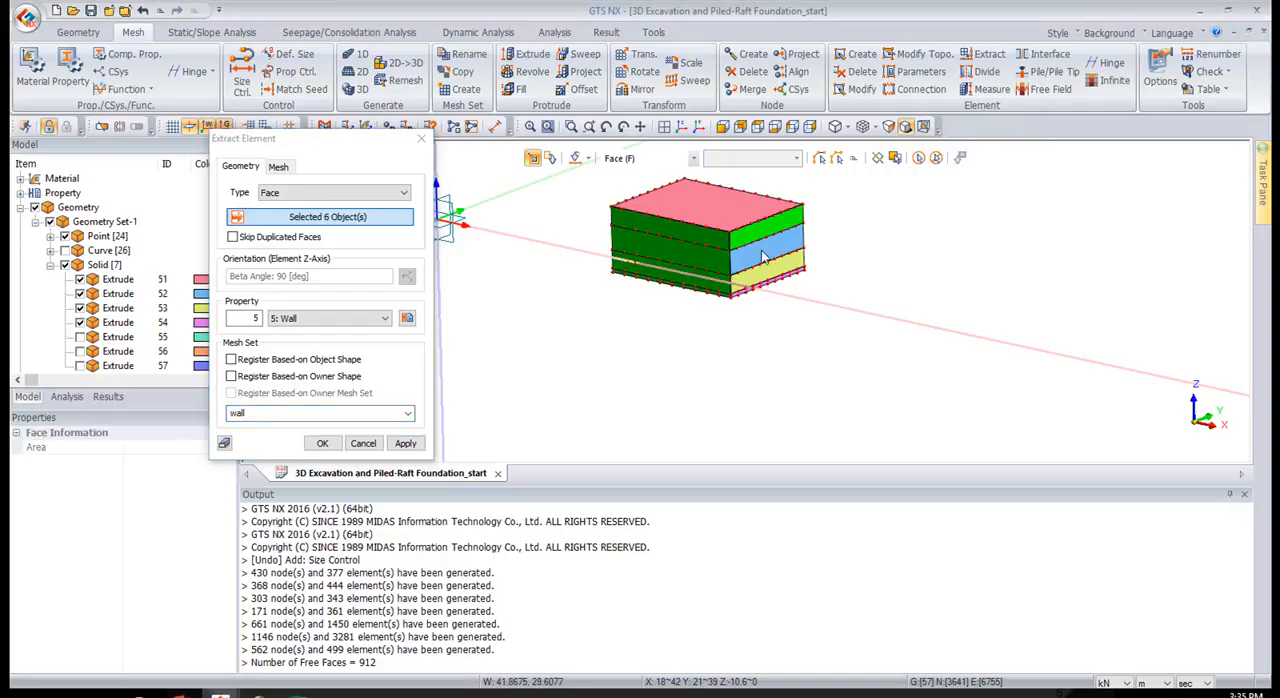
click(768, 278)
click(768, 278)
click(783, 275)
Add the vertical faces on the remaining two sides to the selection and extract the wall elements
middle_drag(836, 332, 675, 254)
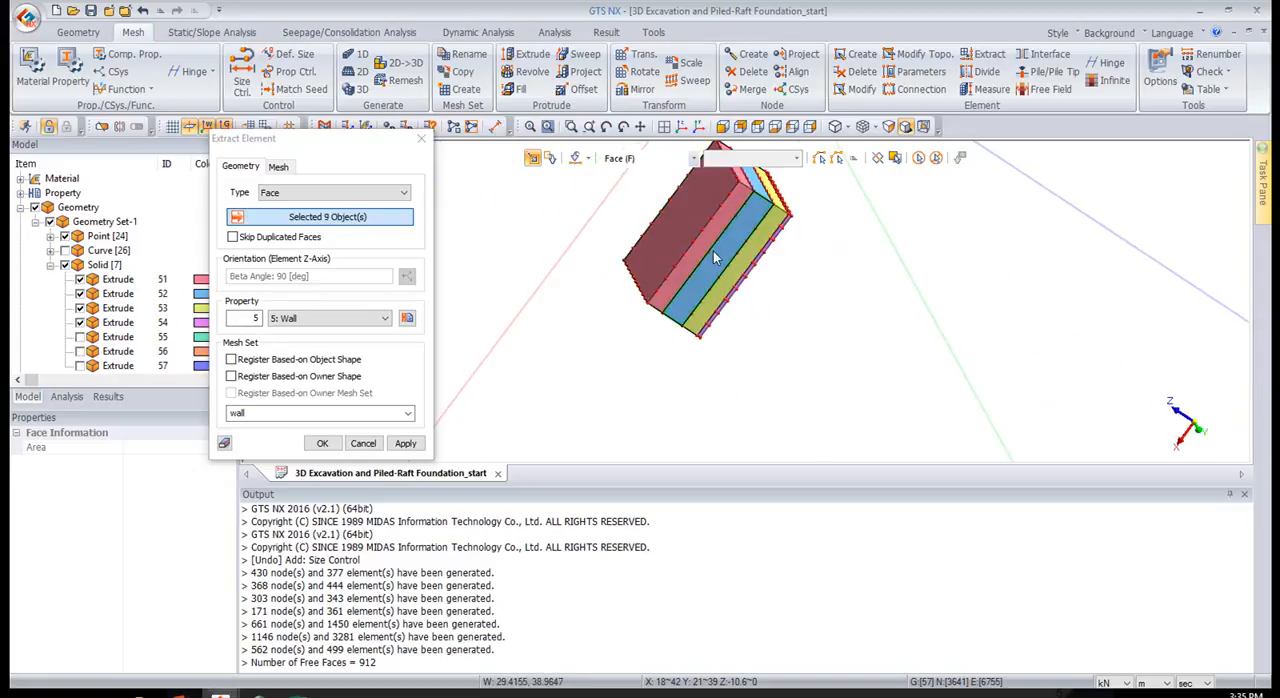
click(716, 258)
click(742, 282)
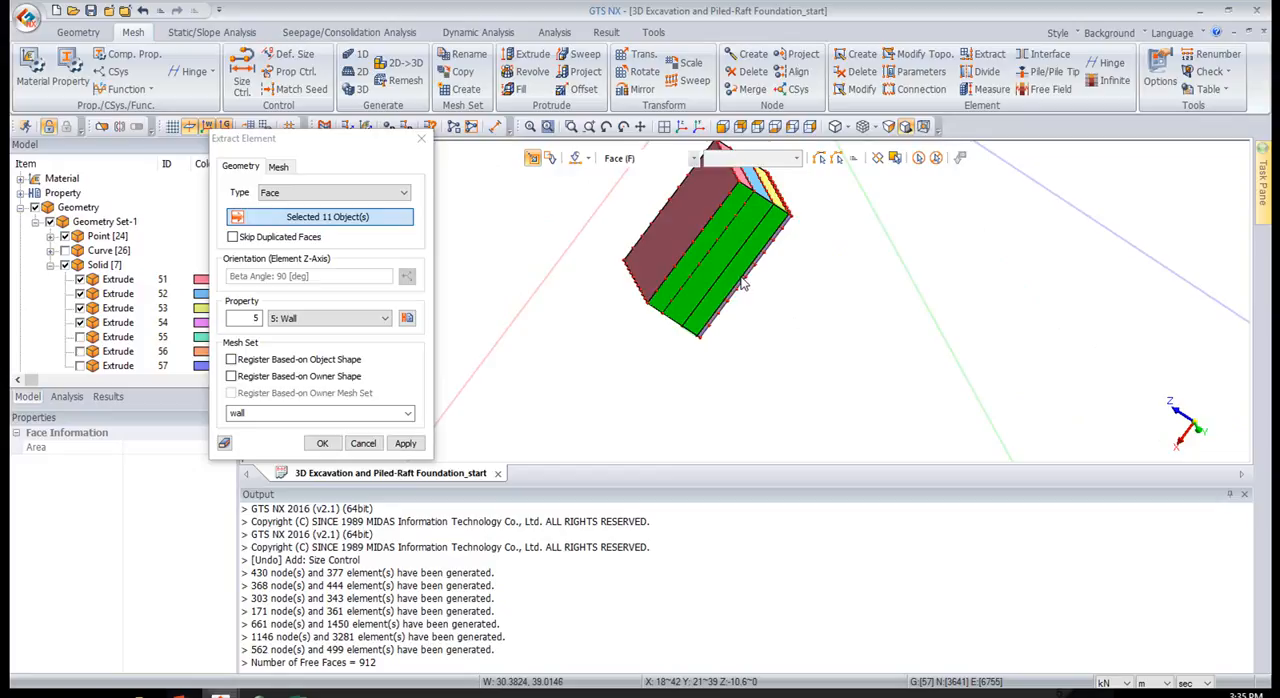
click(744, 280)
middle_drag(947, 232, 730, 285)
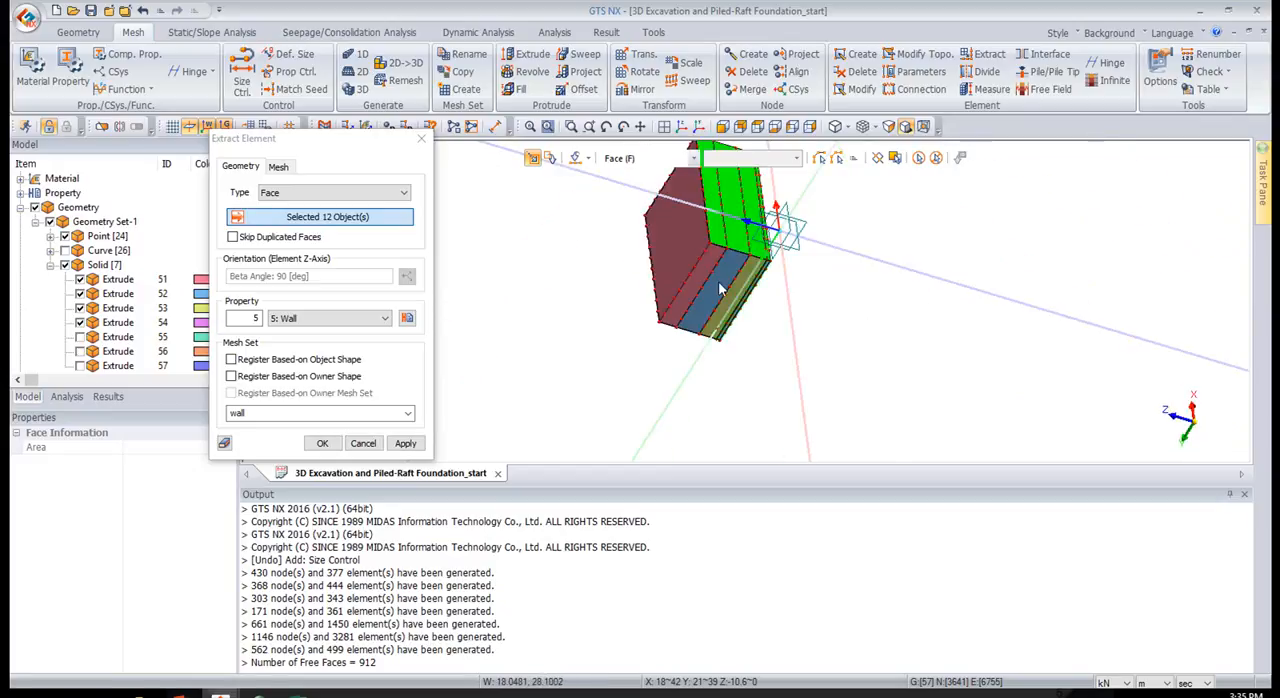
click(701, 275)
click(719, 276)
click(740, 282)
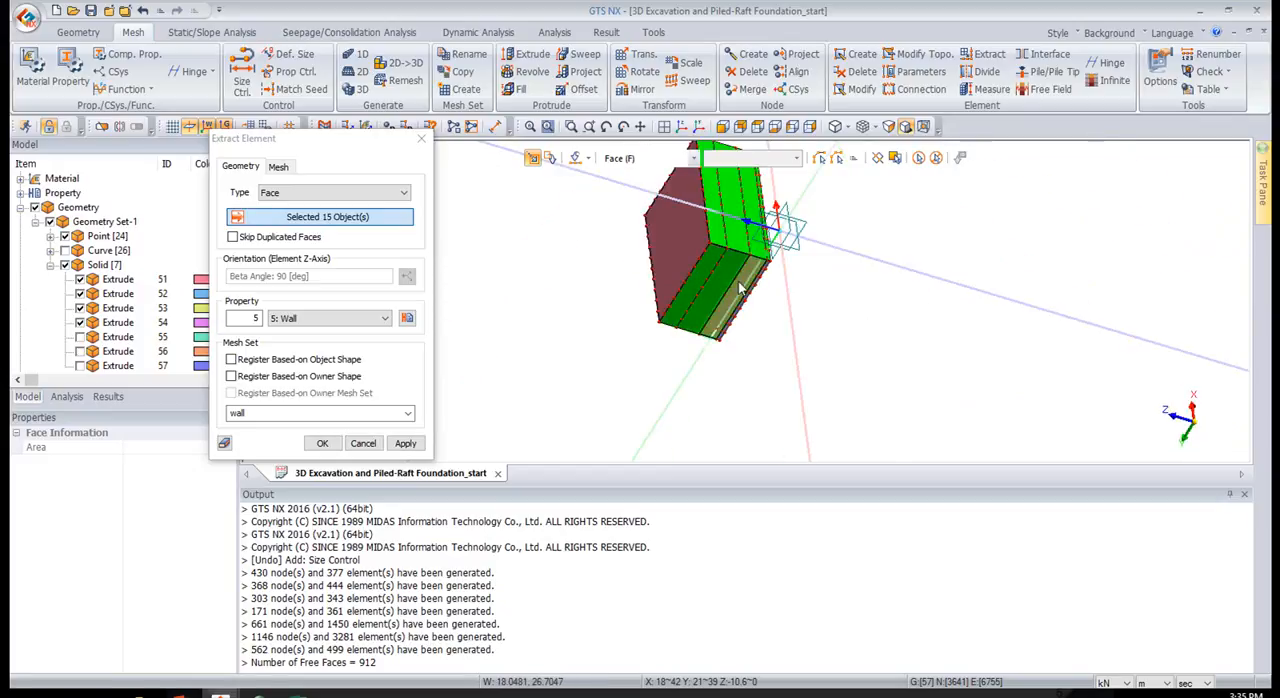
click(752, 291)
middle_drag(849, 273, 742, 203)
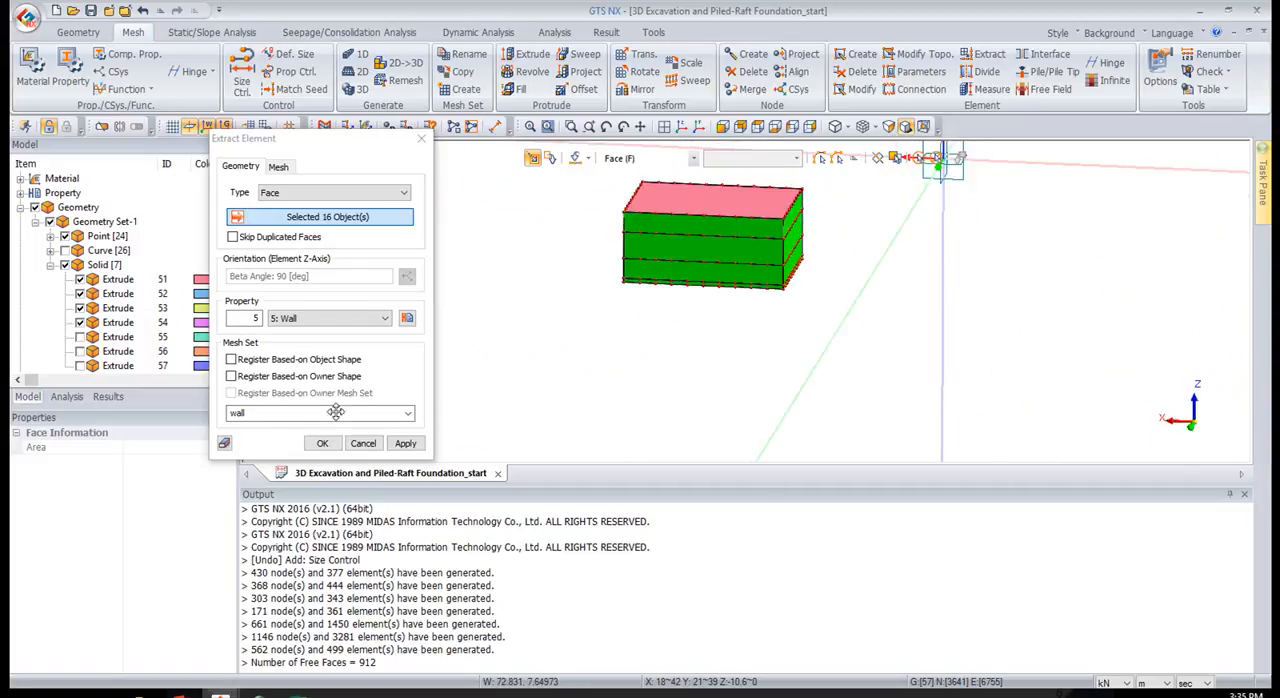
click(326, 443)
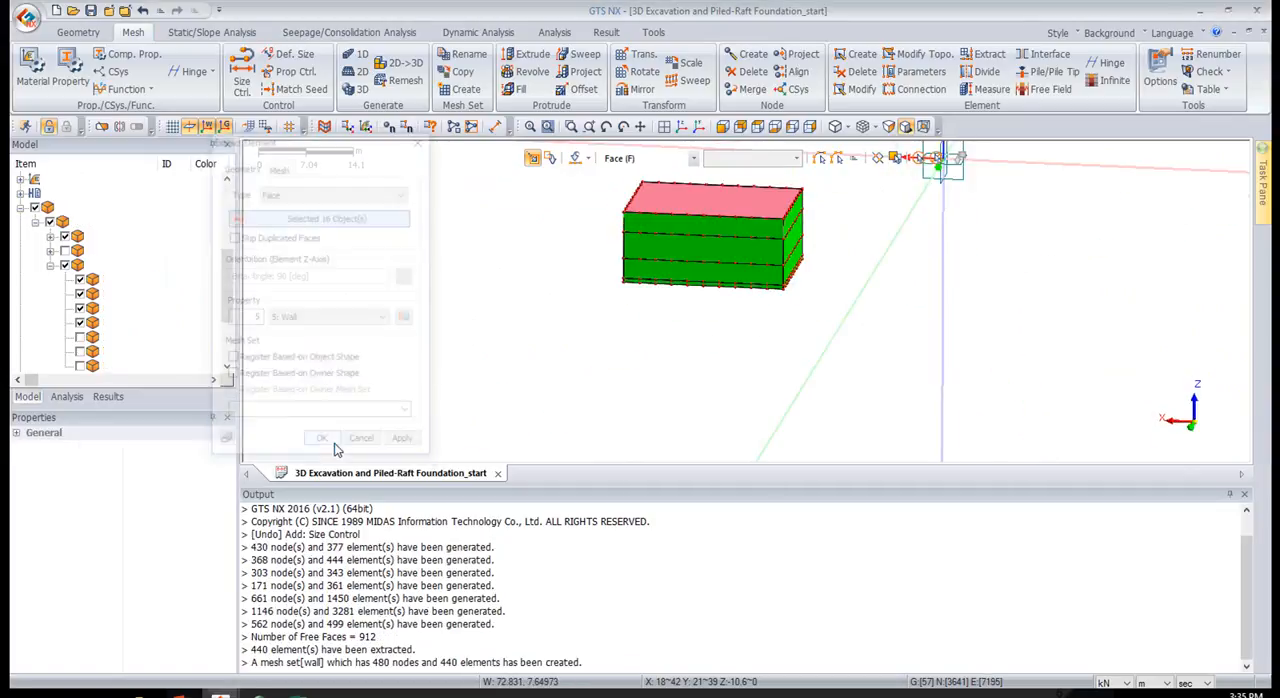
Hide all solids and display the extracted wall mesh in isometric view
scroll(709, 204, up, 5)
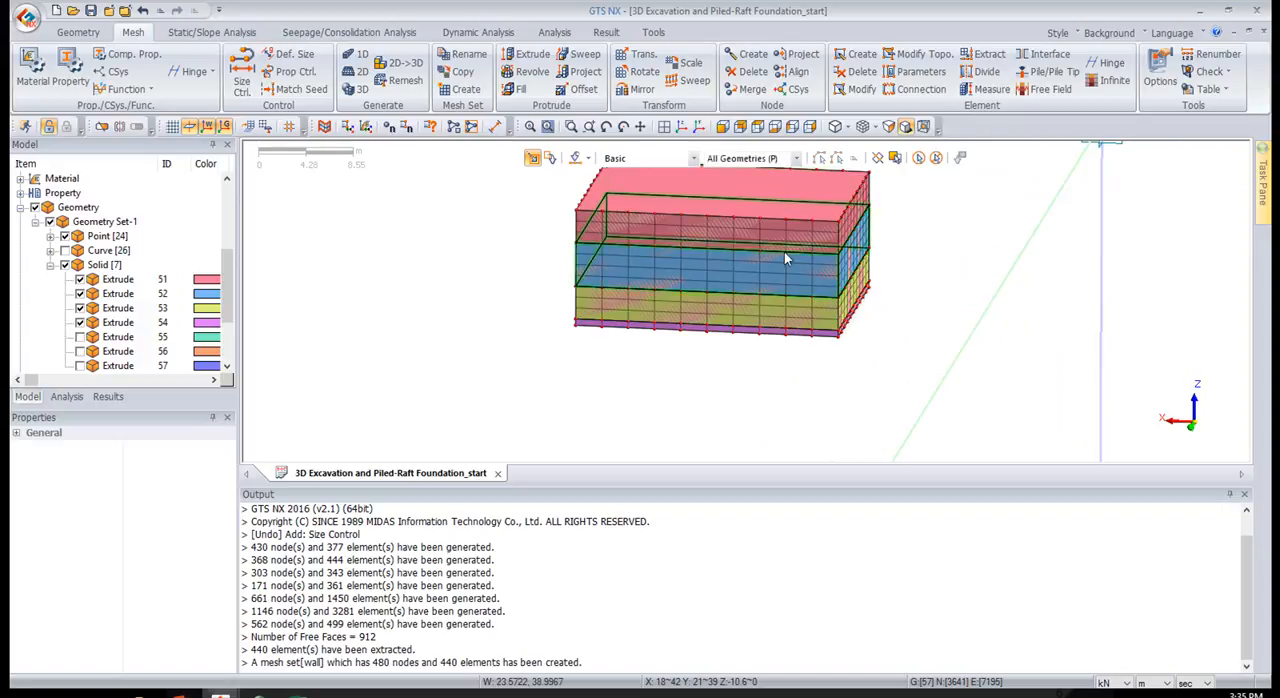
click(64, 265)
middle_drag(1043, 240, 1006, 320)
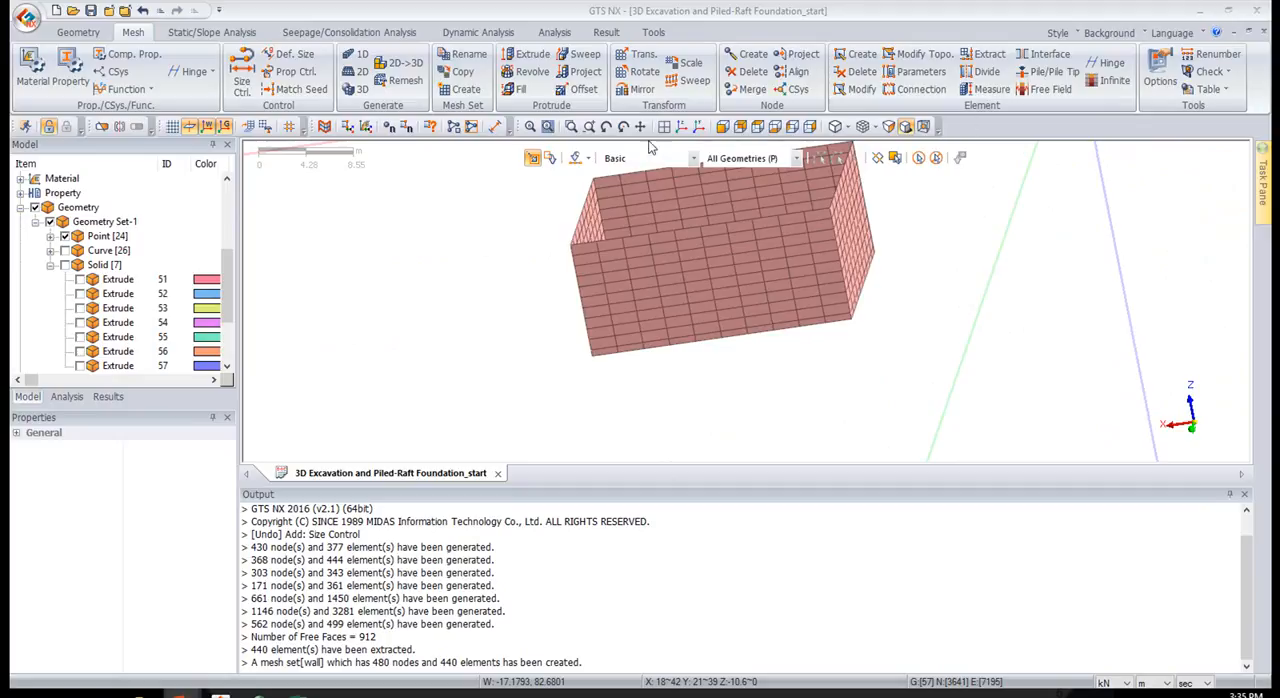
click(681, 127)
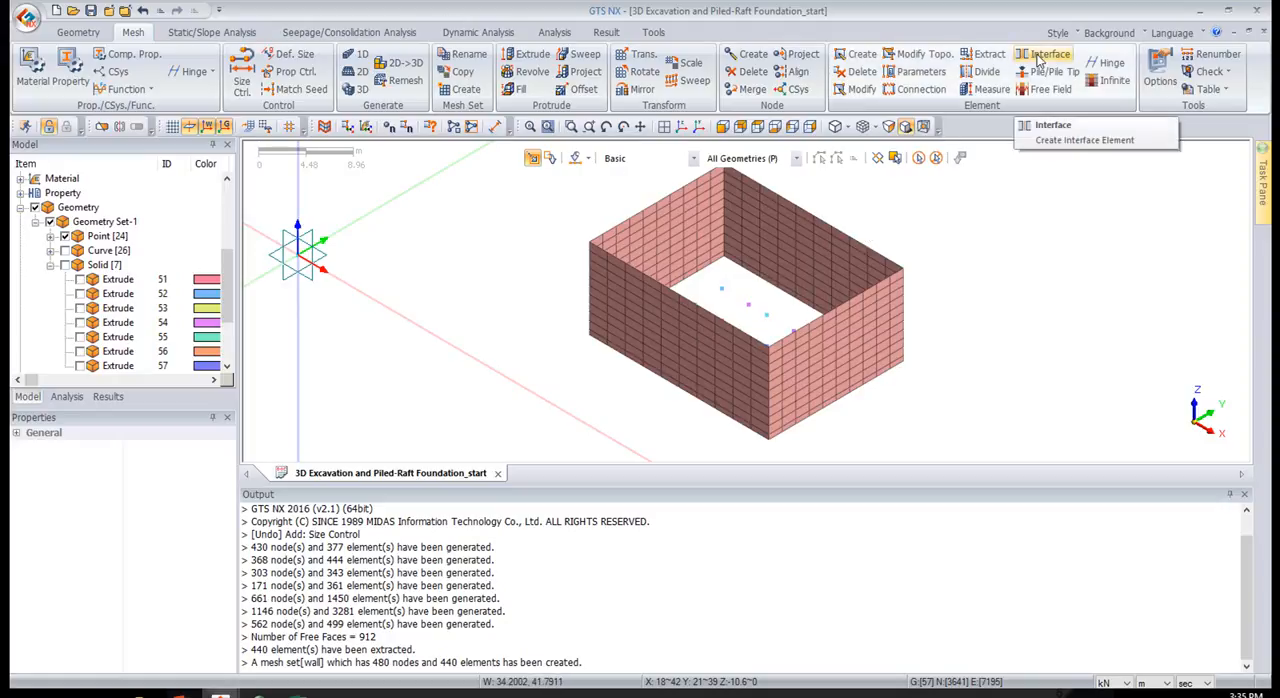
Start creating a plane interface from the element boundary, with the property parameters defined through the Wizard
click(1041, 58)
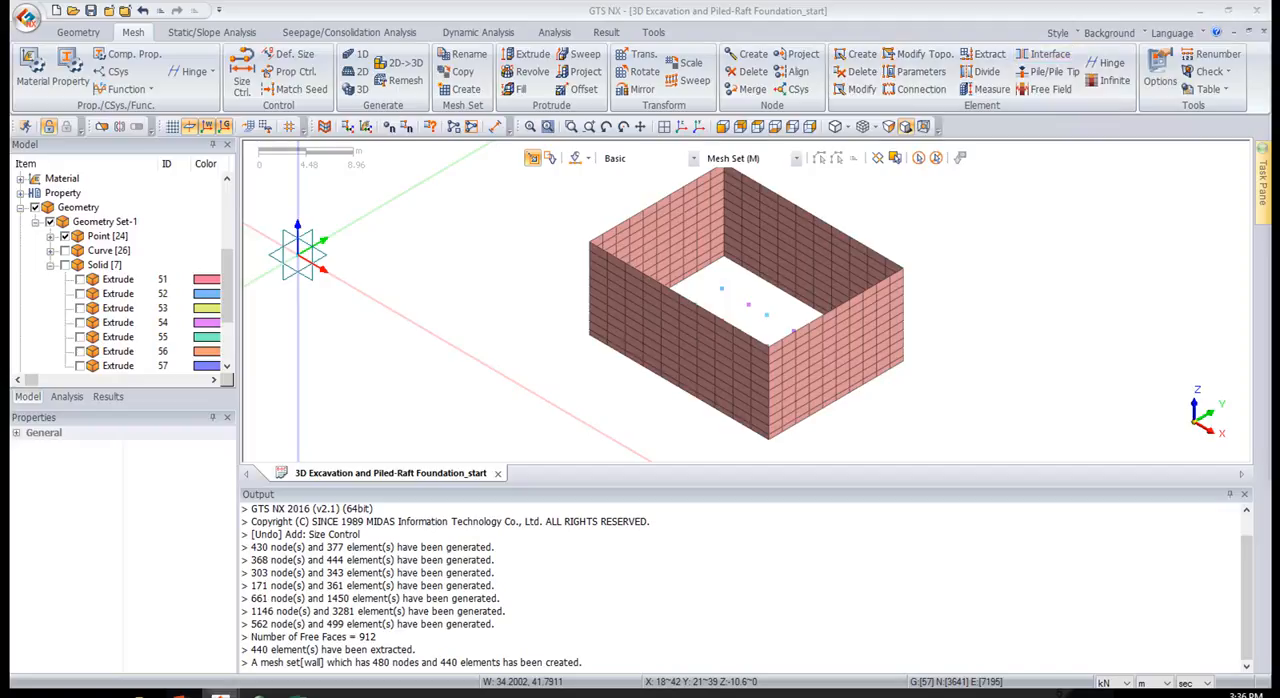
click(1050, 54)
drag(901, 148, 440, 167)
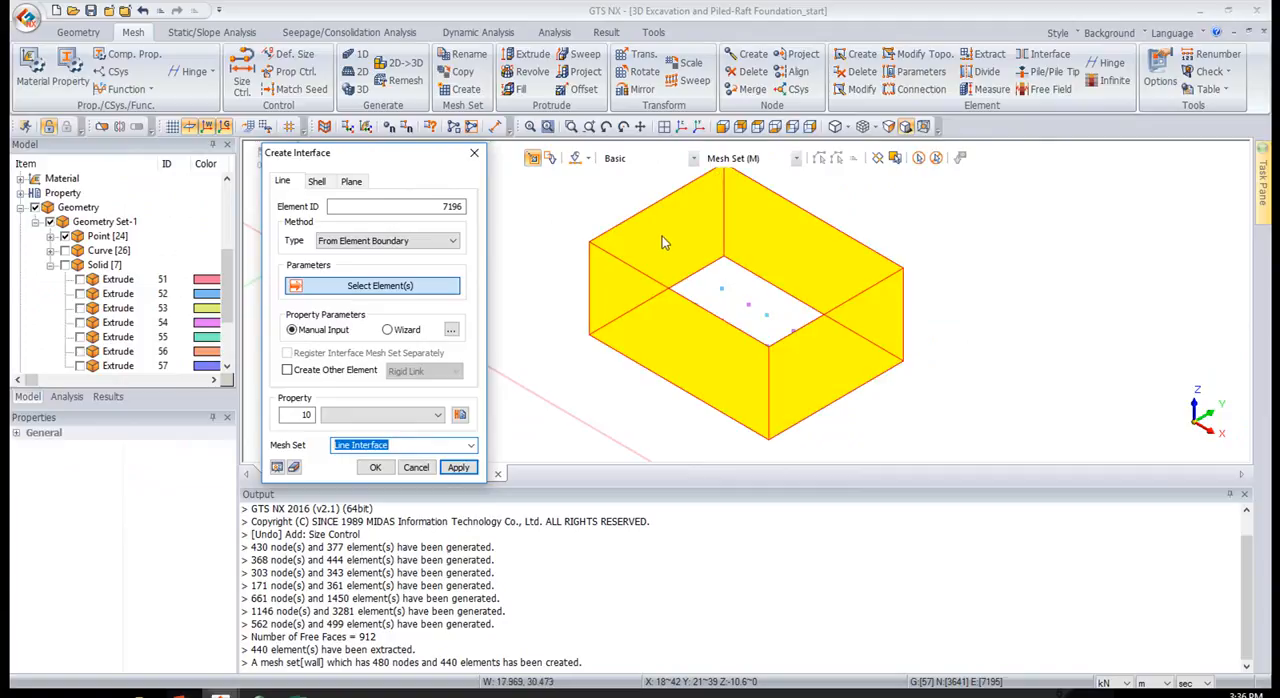
click(619, 247)
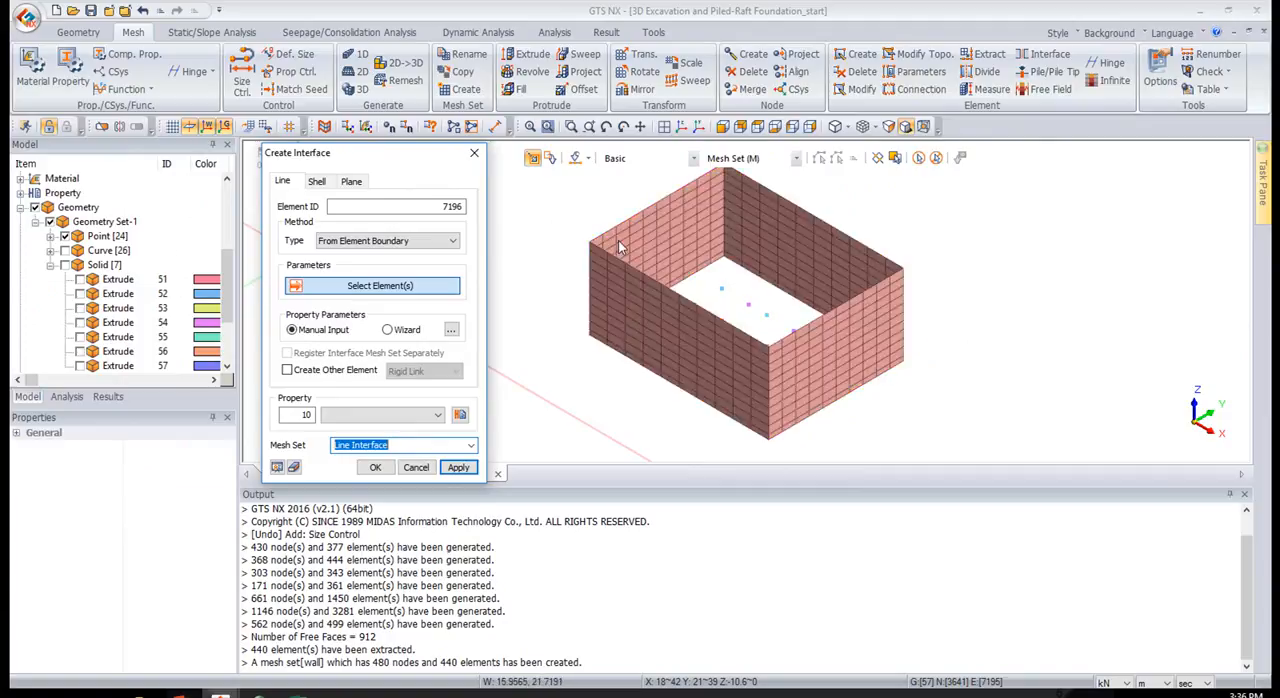
click(352, 184)
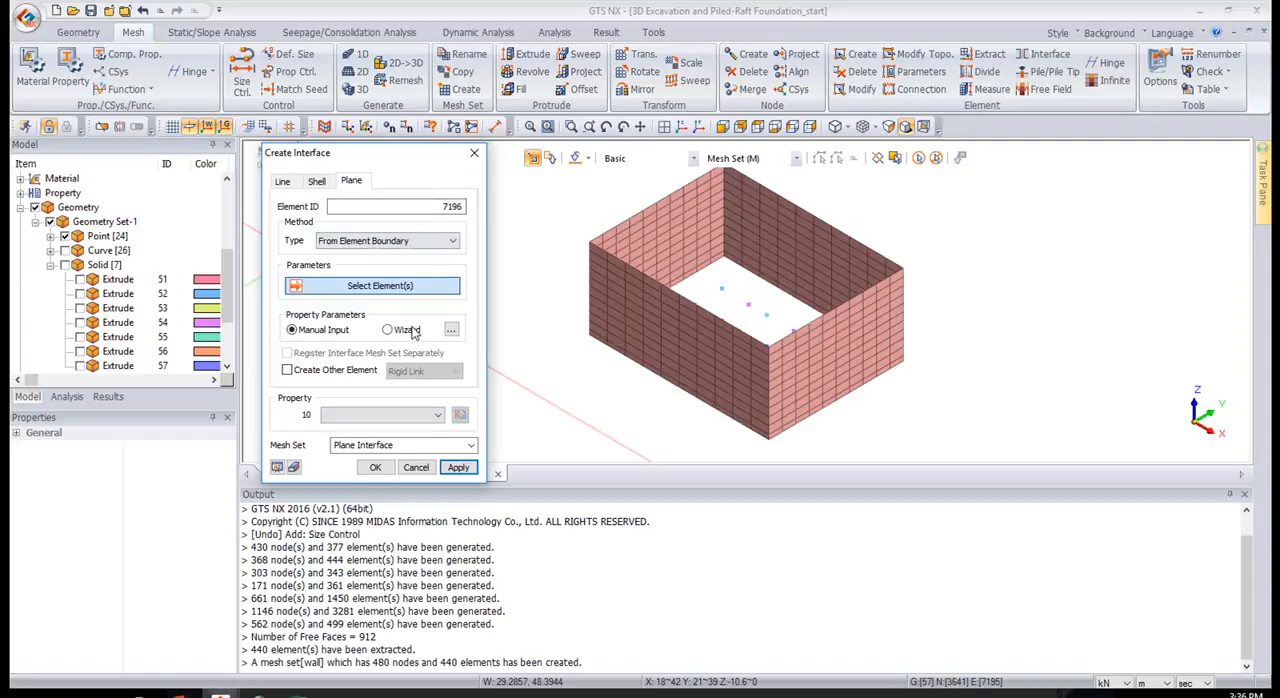
click(387, 329)
drag(1279, 150, 607, 371)
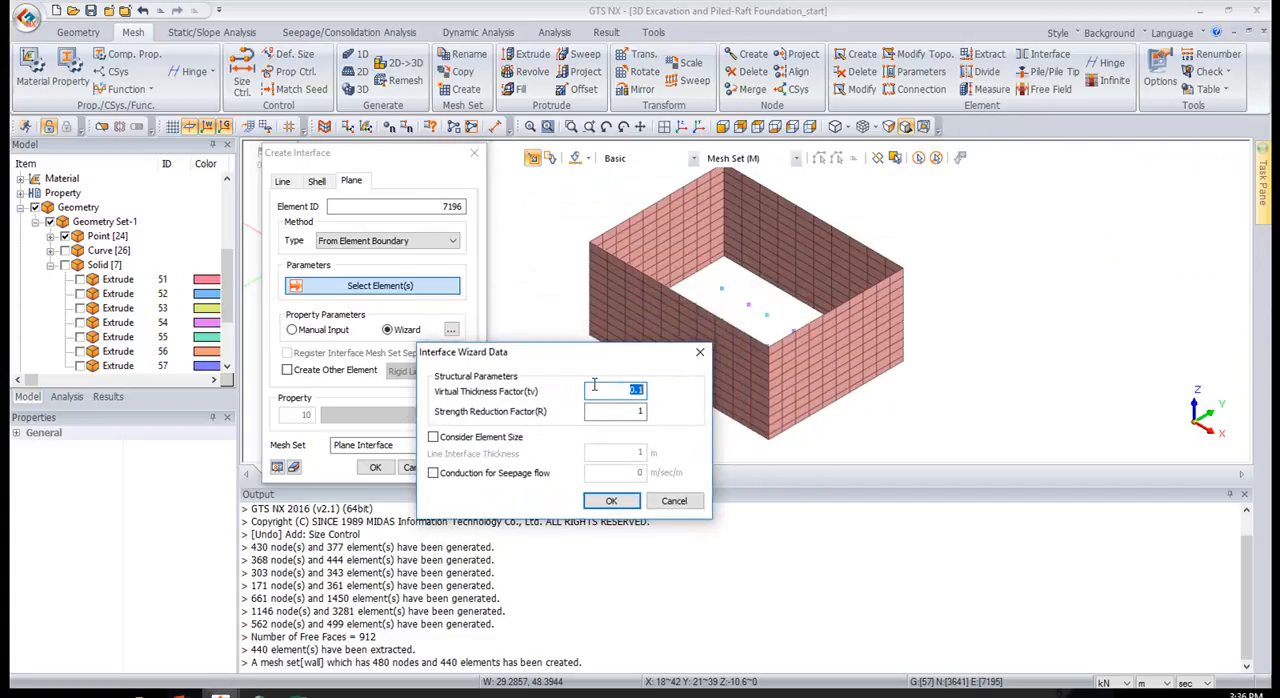
Switch to the PowerPoint presentation and consult the Mesh Generation slide for the wall interface's strength reduction factor
click(620, 418)
key(alt+Tab)
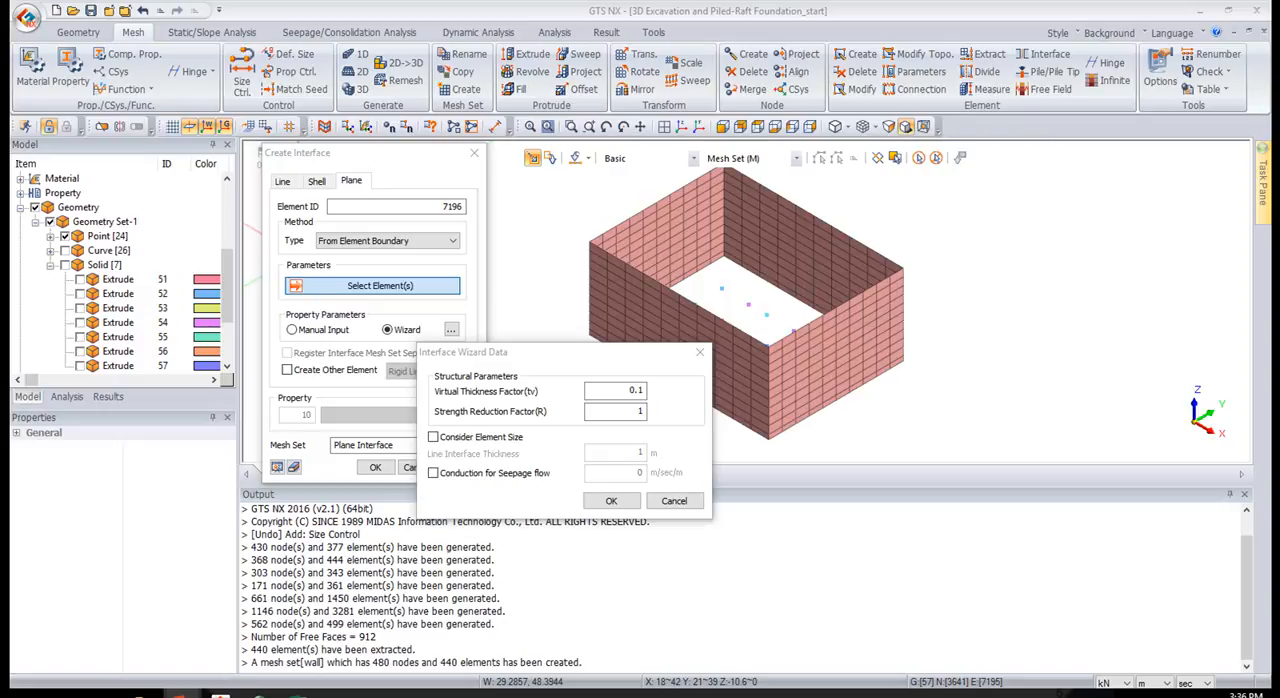
drag(10, 48, 592, 3)
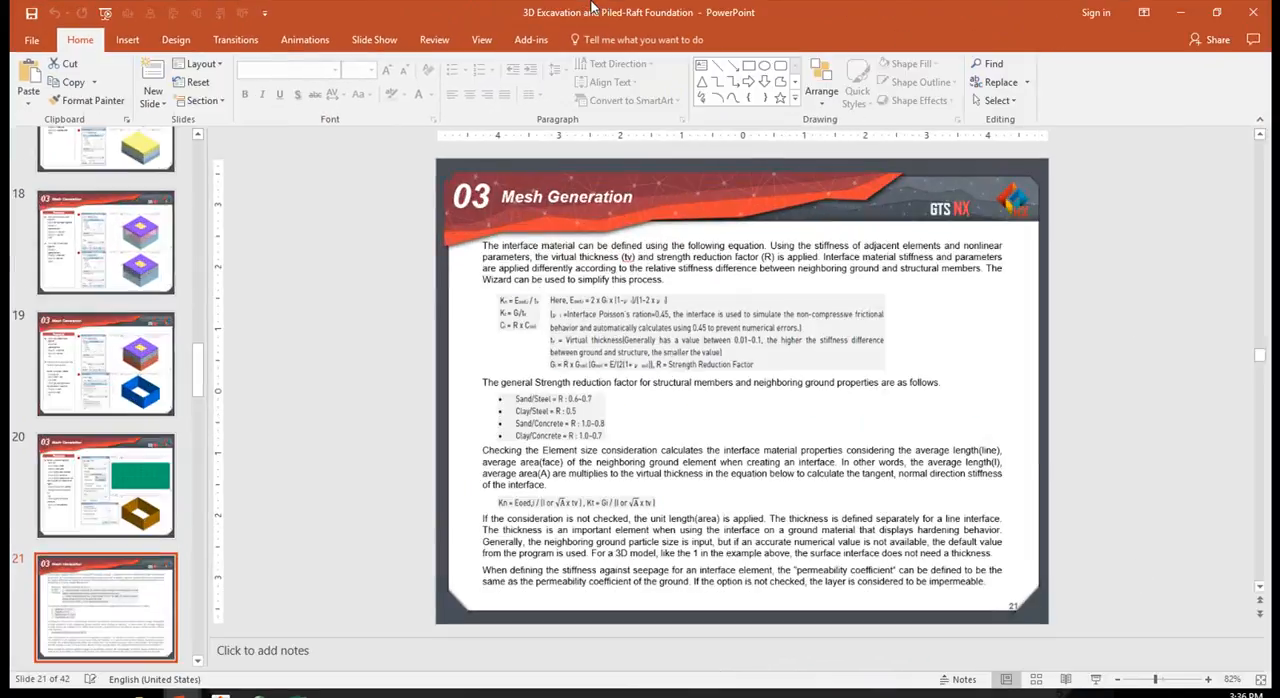
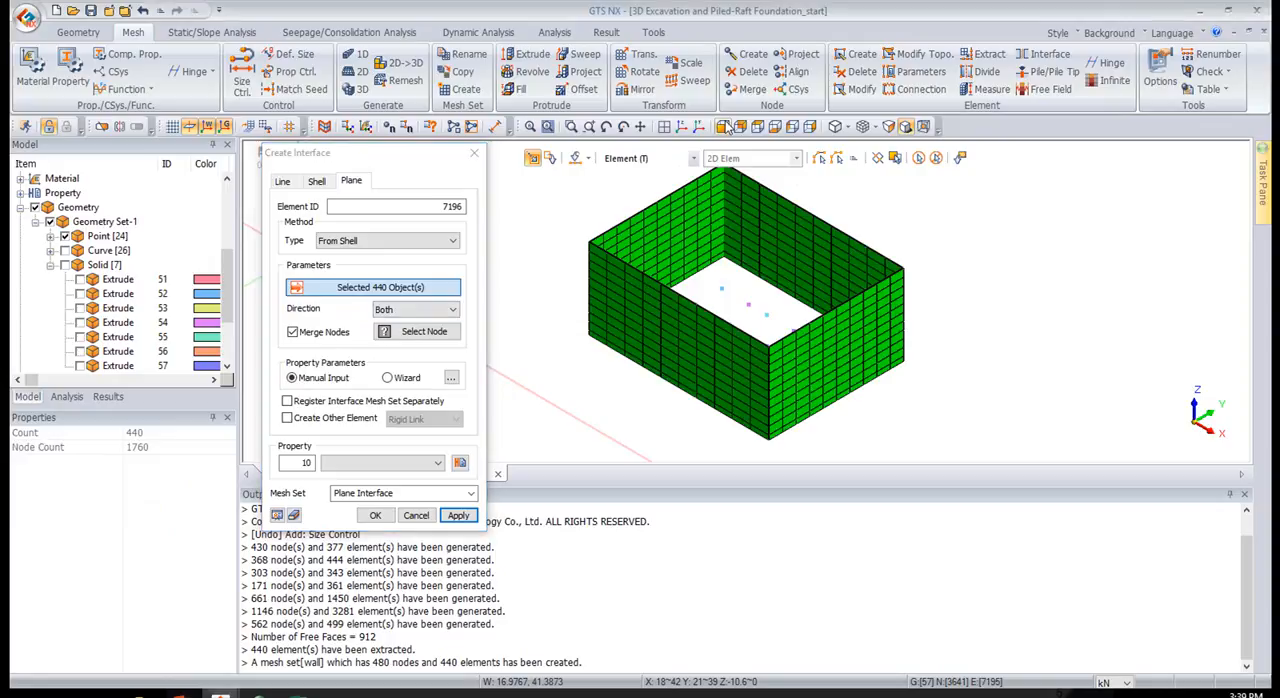
Select the nodes along the wall's bottom edge as merge nodes for the plane interface created from the shell elements
scroll(658, 340, down, 3)
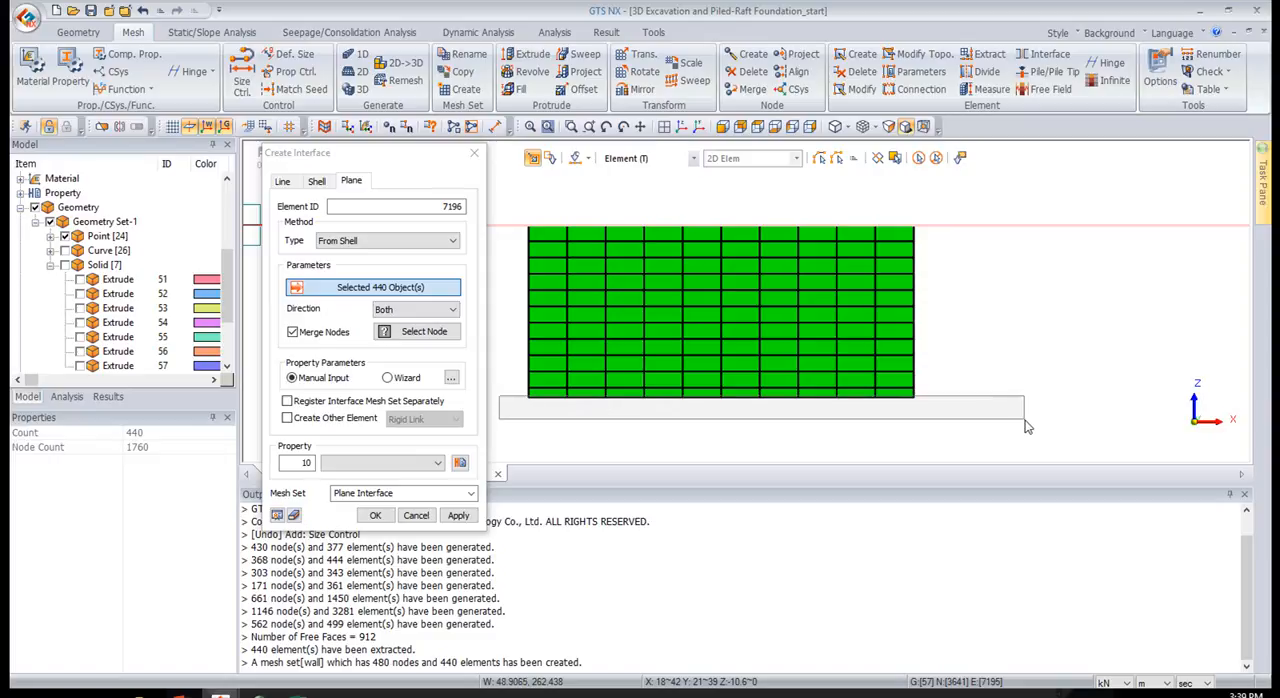
click(386, 332)
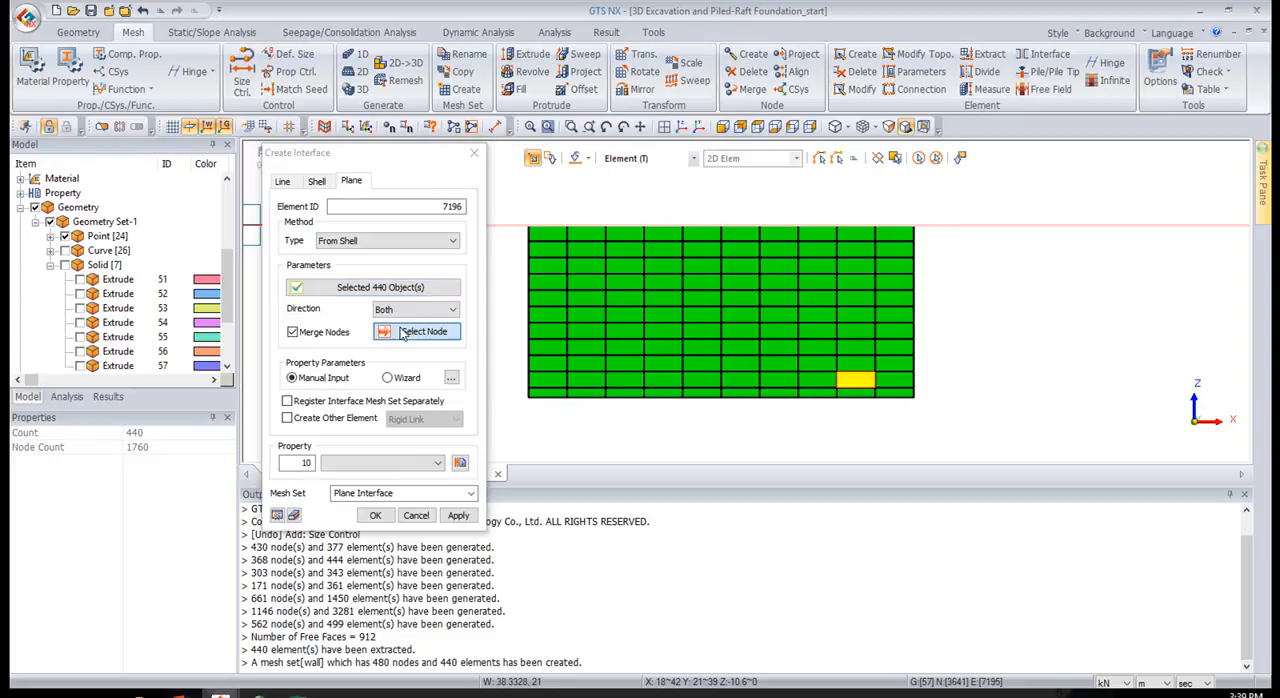
drag(508, 392, 1036, 440)
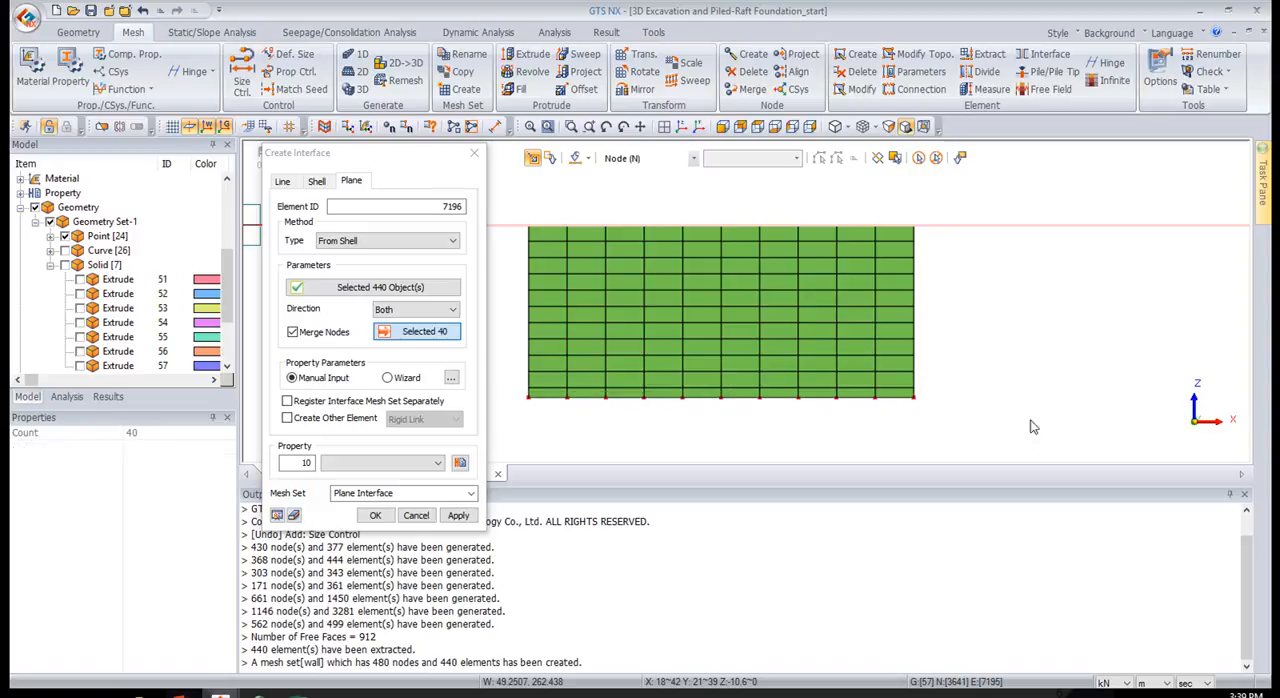
click(679, 128)
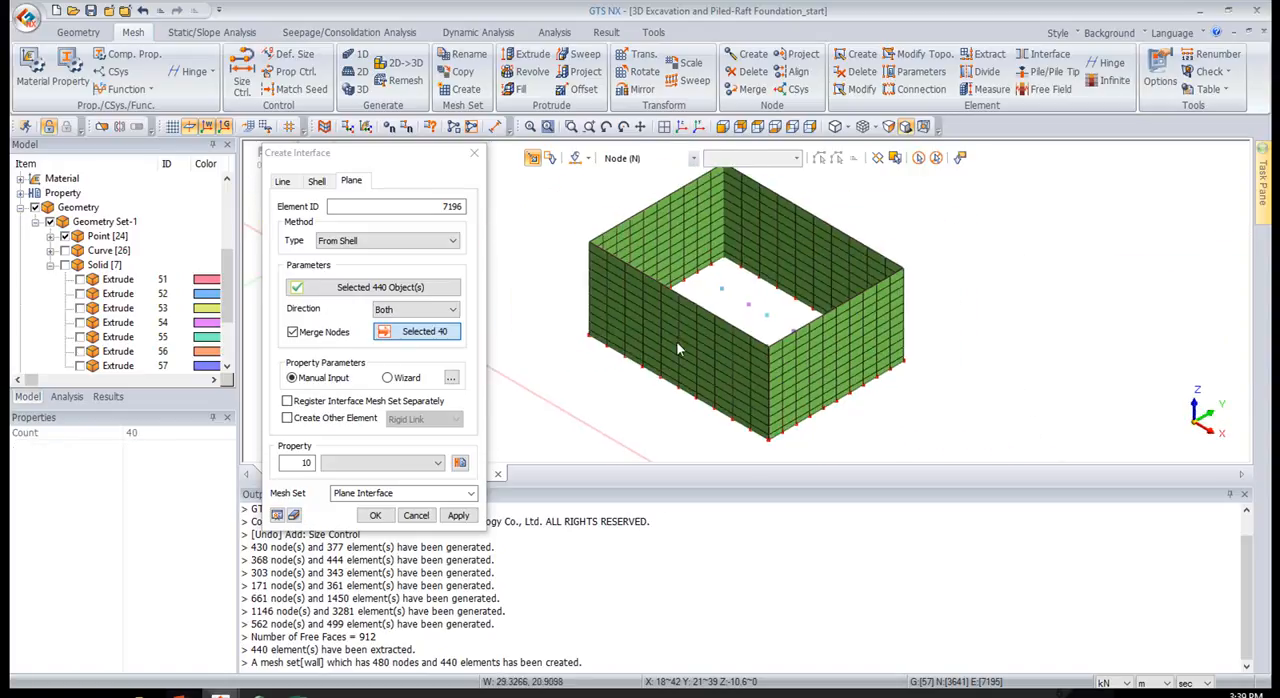
Use the Wizard parameters with a strength reduction factor of 0.8, enable rigid link elements, and create the plane interface
click(401, 379)
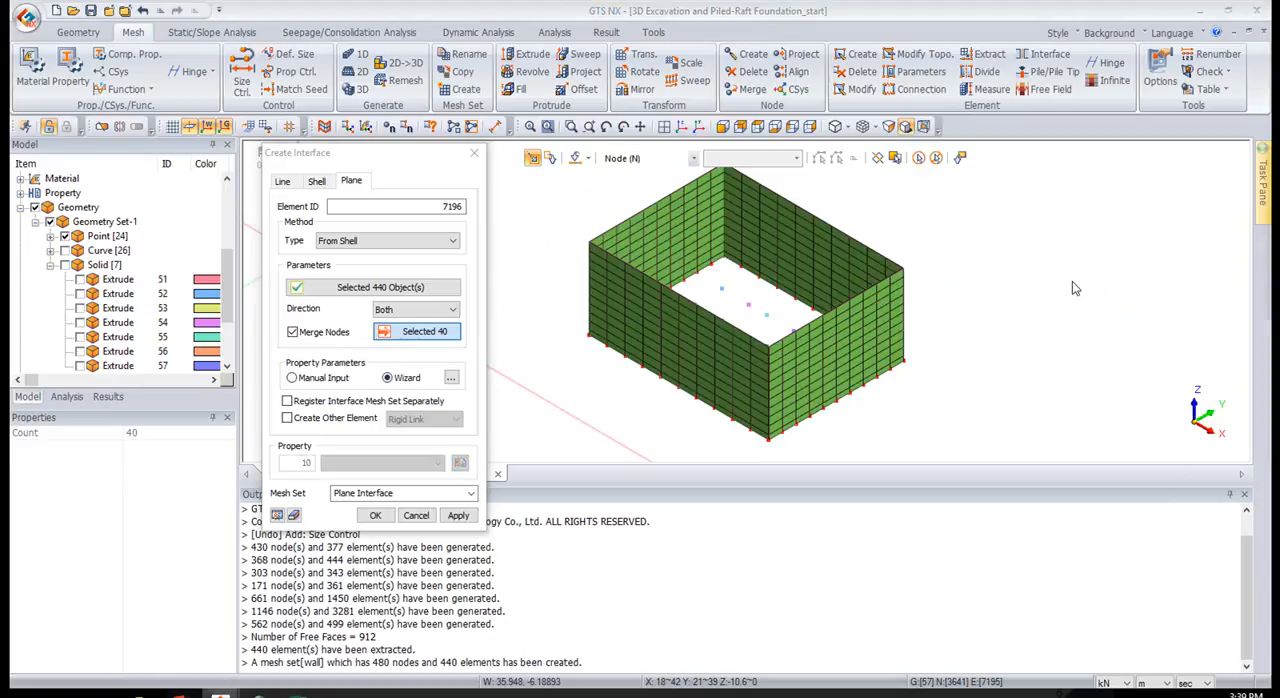
click(452, 378)
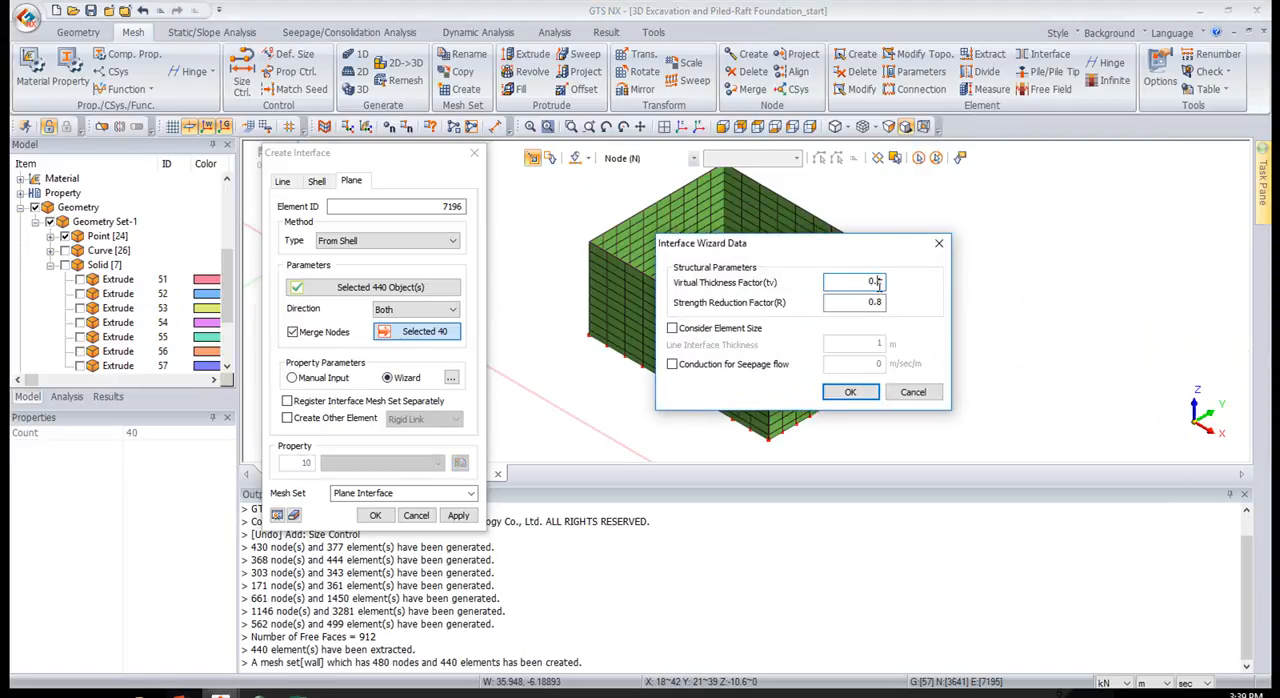
click(849, 392)
click(343, 421)
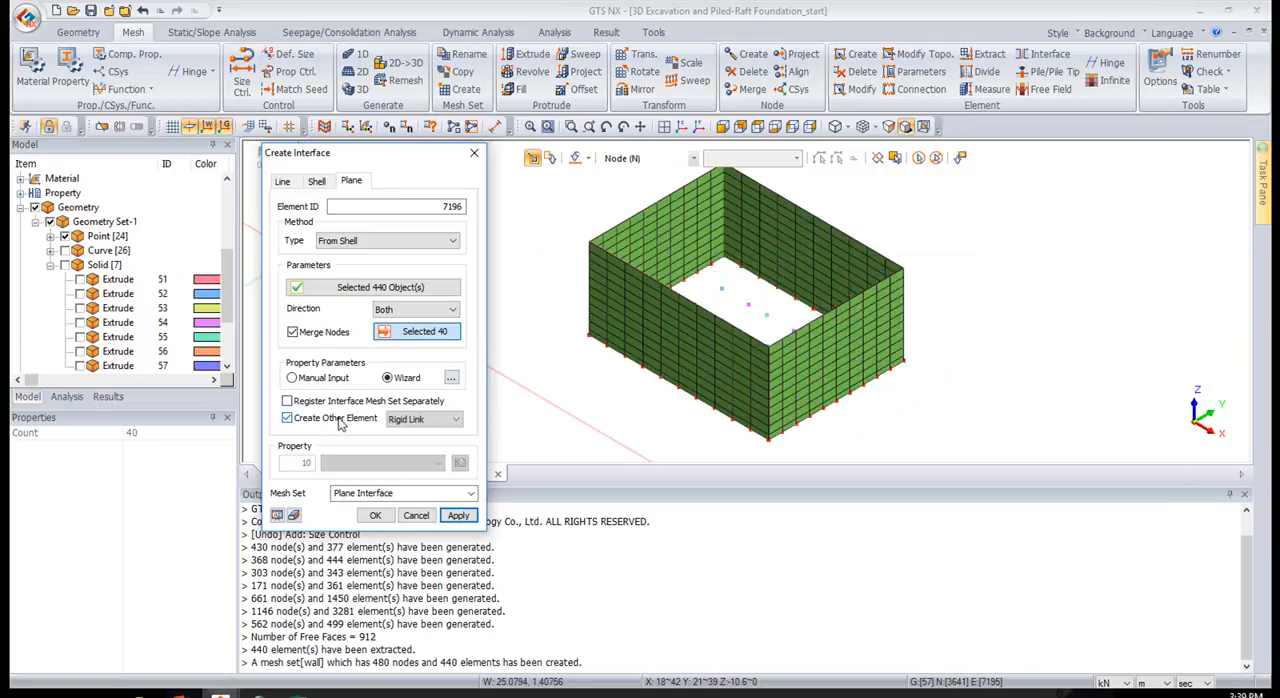
click(373, 520)
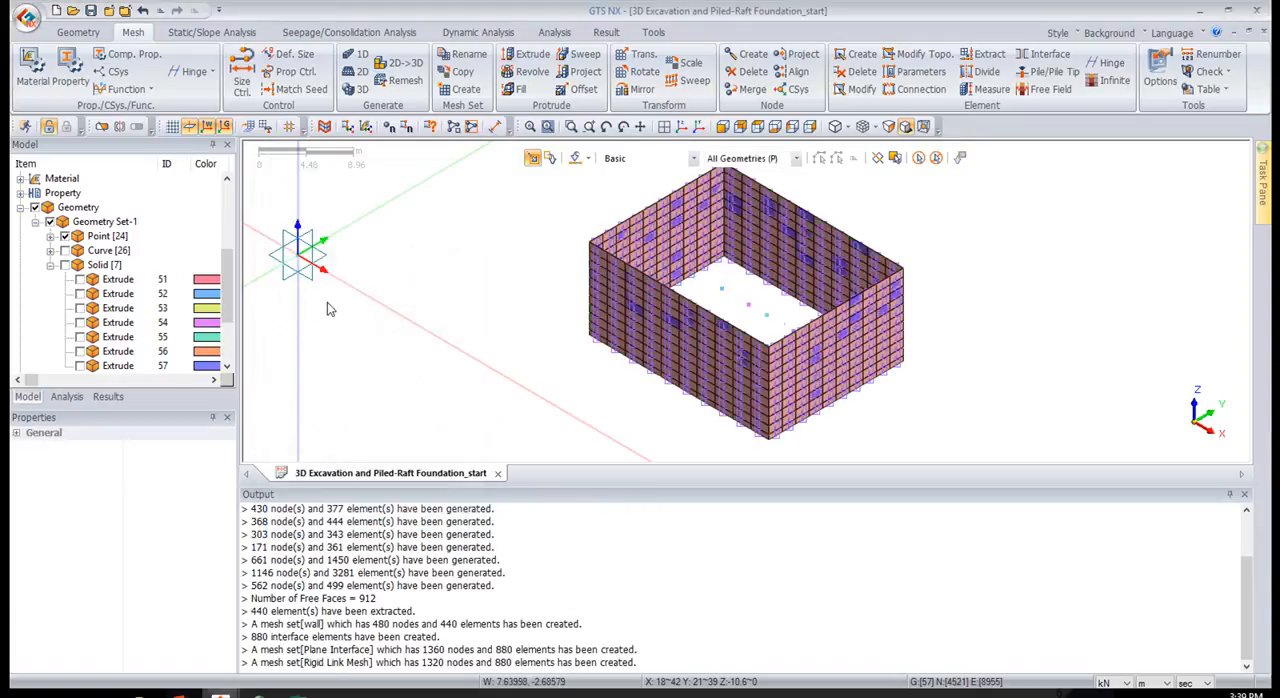
Hide all mesh sets and display the geometry curves in front view
scroll(120, 310, down, 3)
click(20, 322)
click(138, 368)
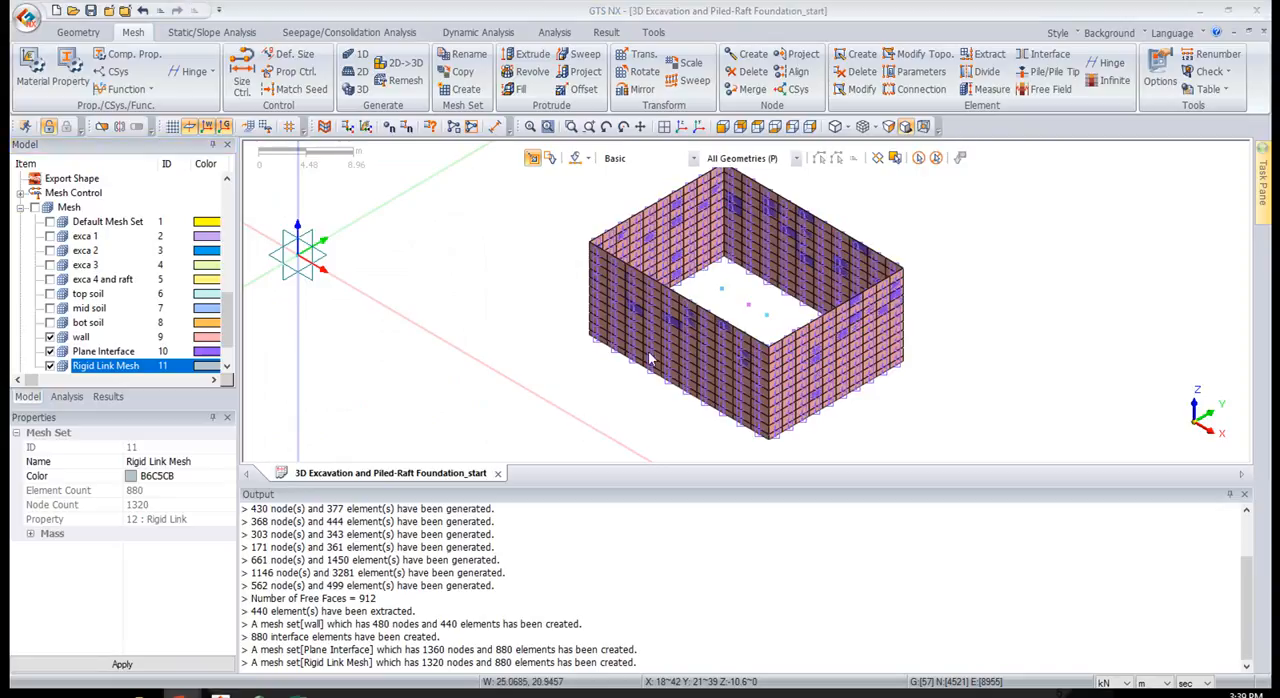
click(36, 208)
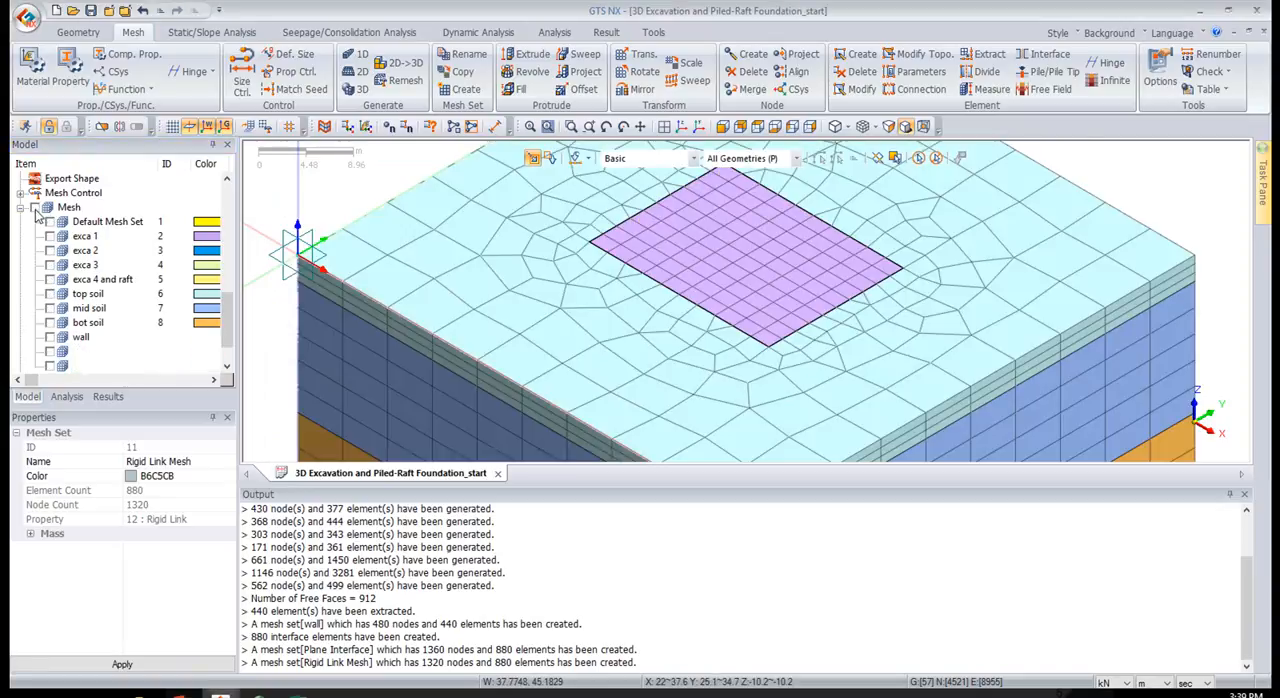
scroll(36, 214, up, 4)
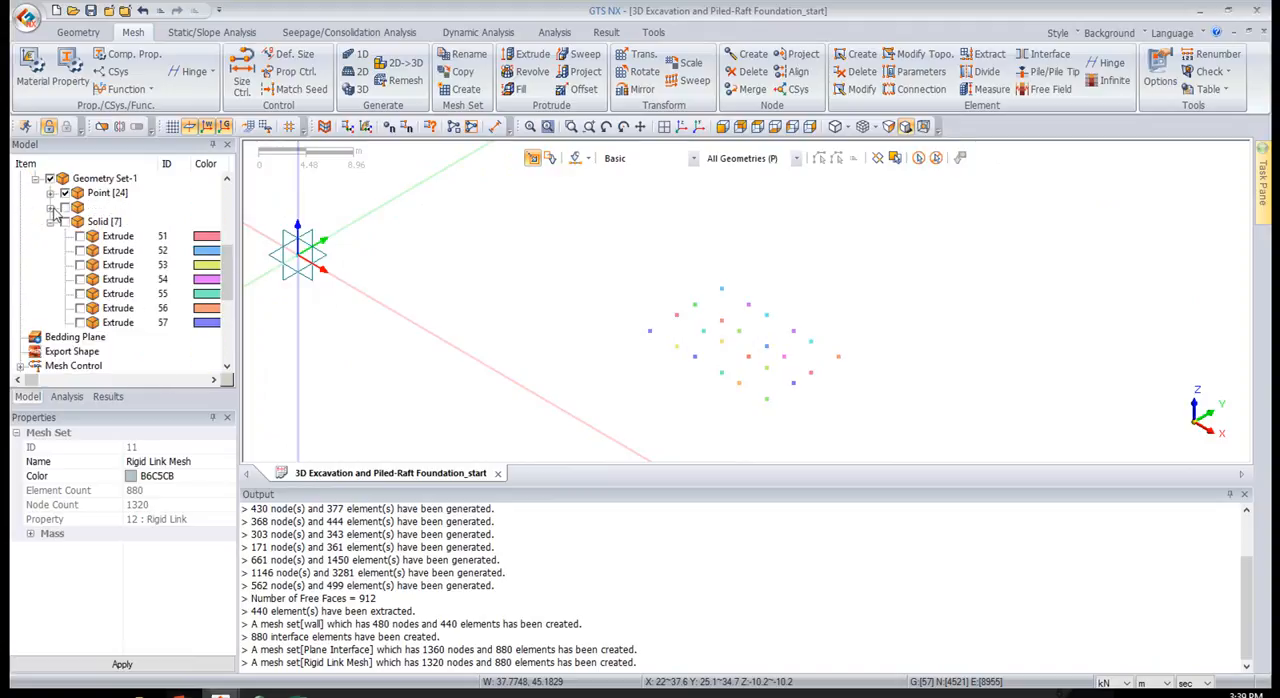
click(65, 207)
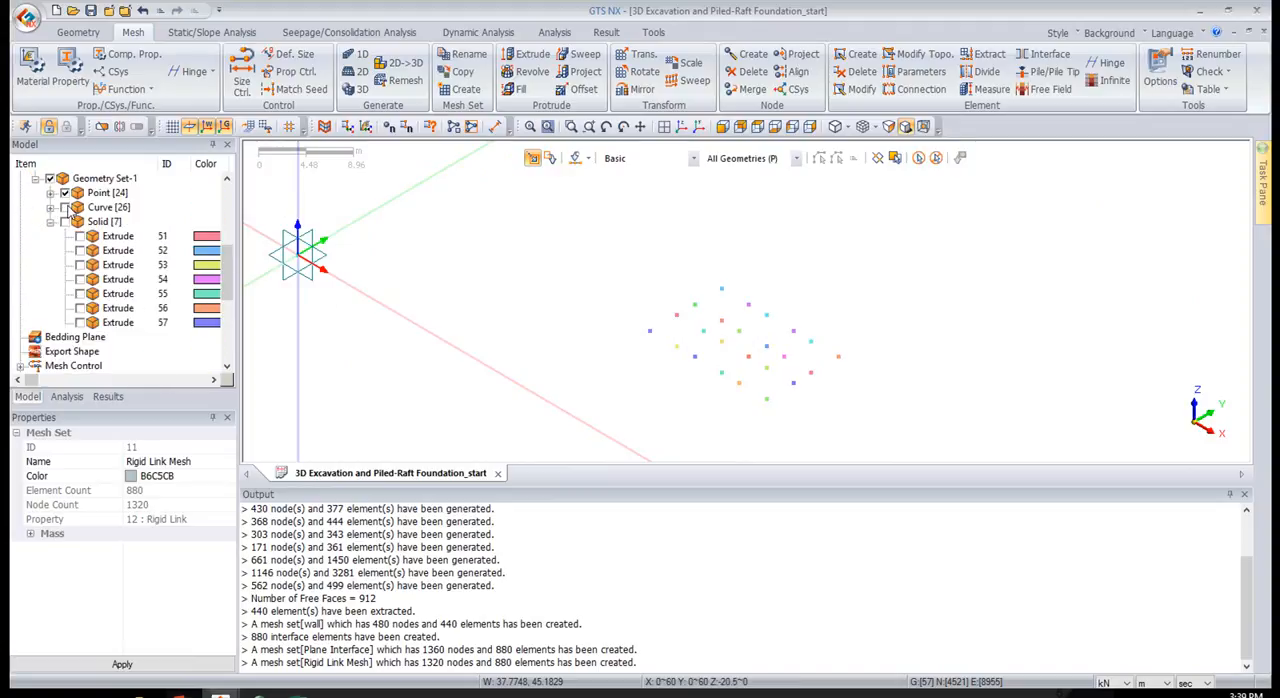
click(720, 127)
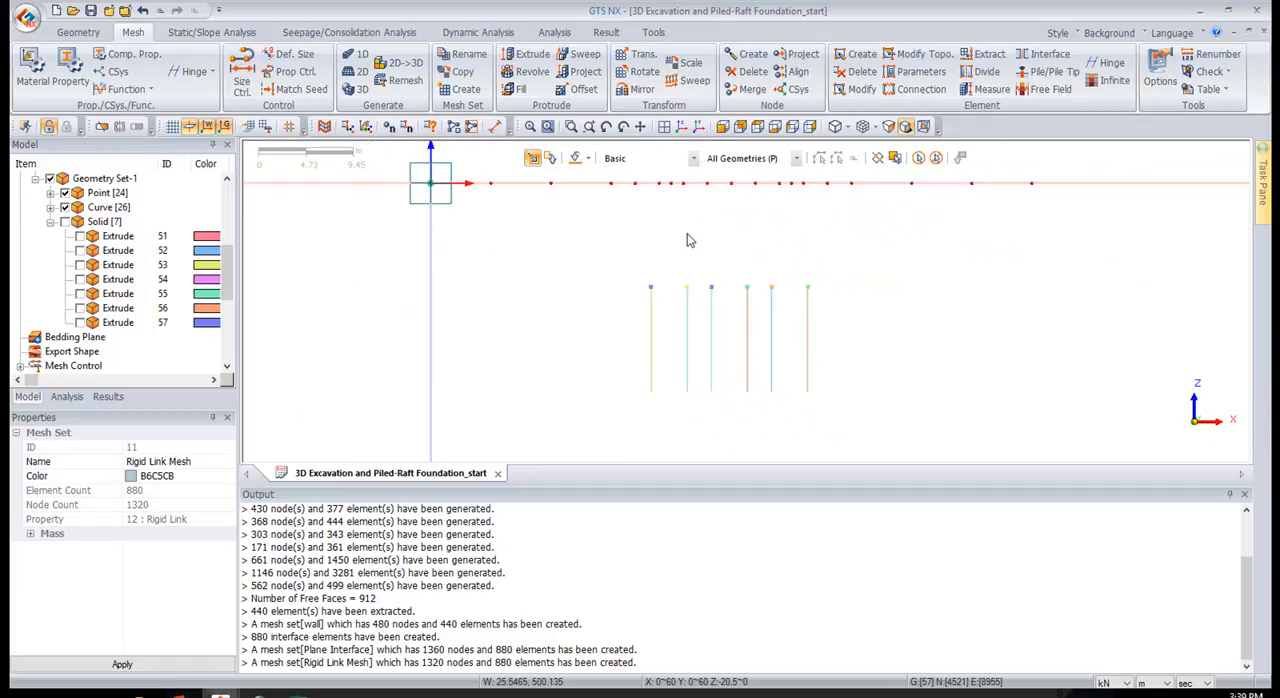
Set up a 1D edge mesh on all the vertical pile lines with 1 division and the Pile property
click(354, 58)
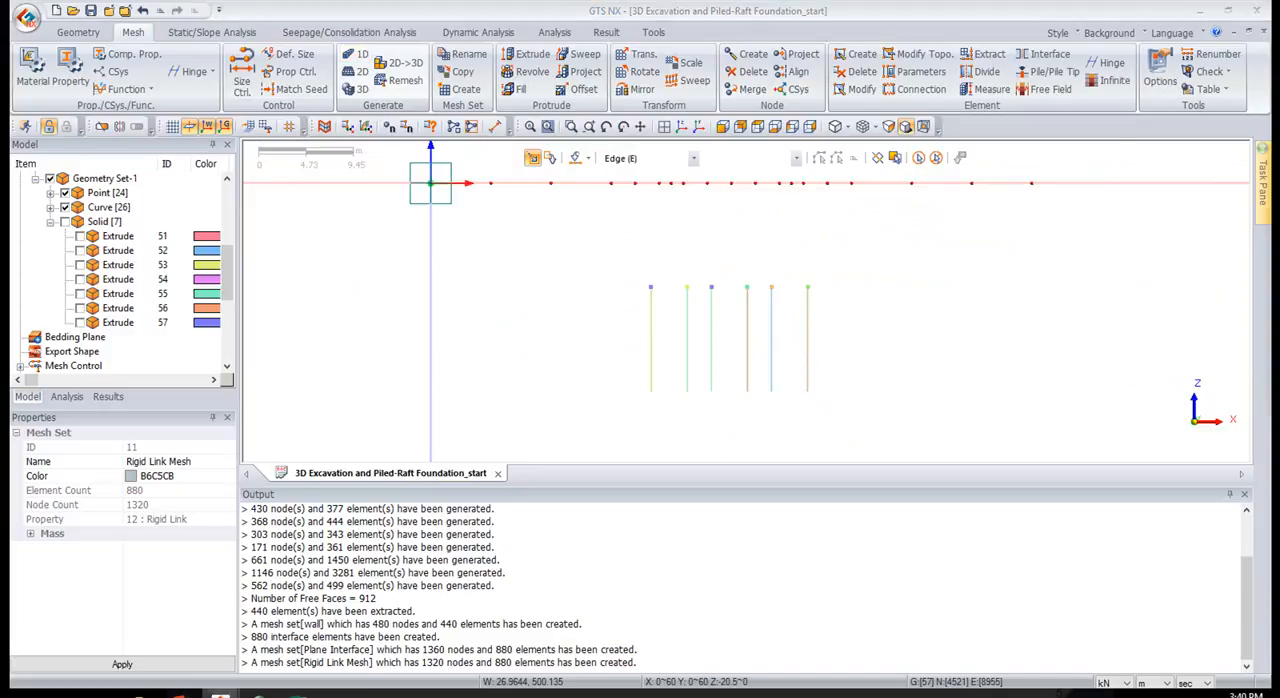
drag(1140, 174, 456, 174)
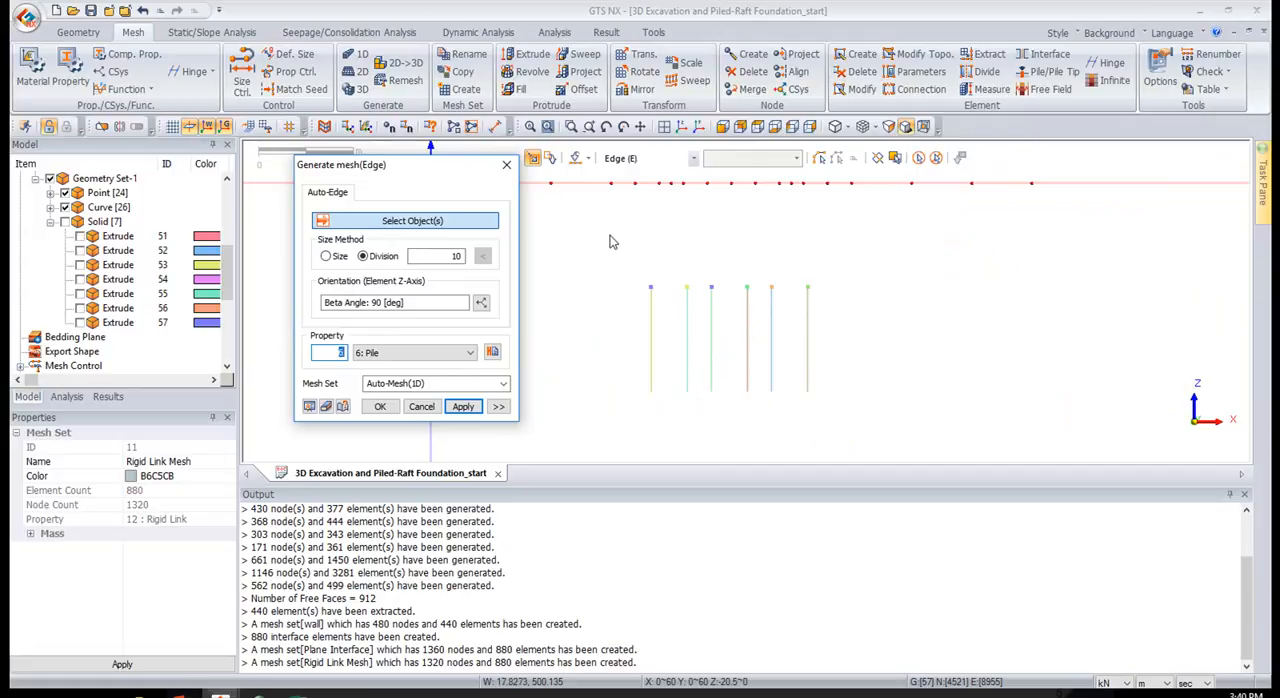
double_click(440, 257)
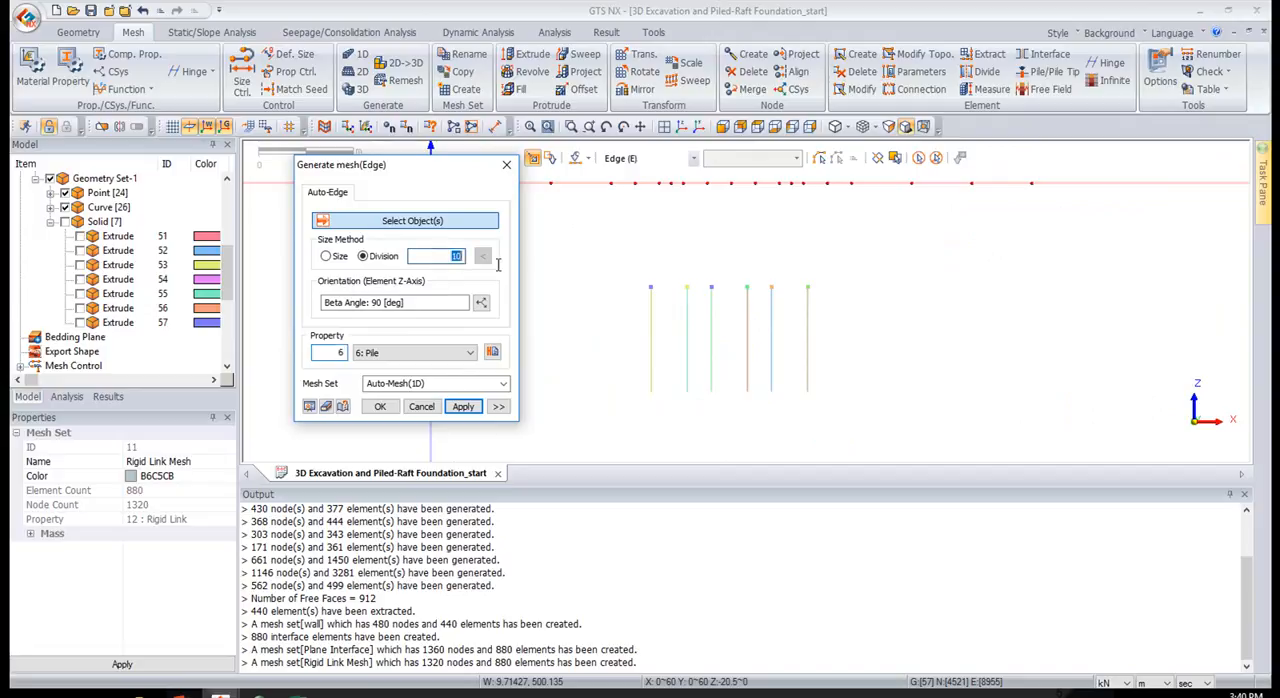
text(1)
drag(558, 261, 930, 435)
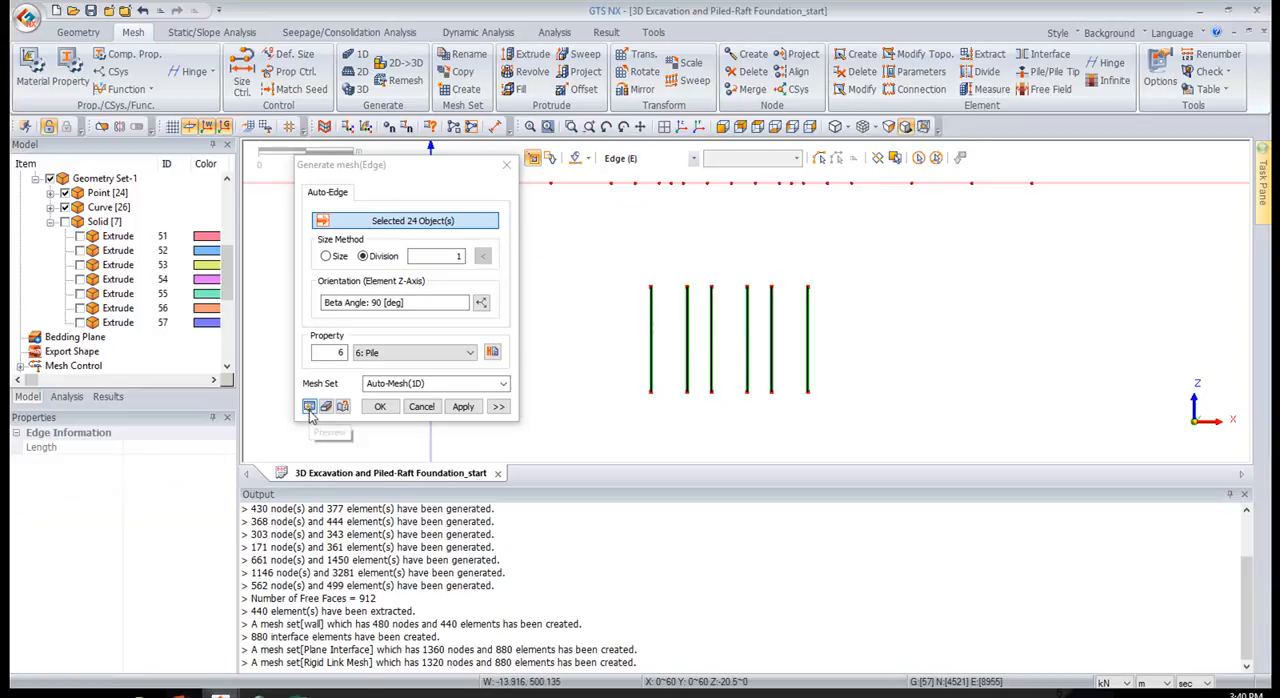
middle_drag(949, 326, 856, 269)
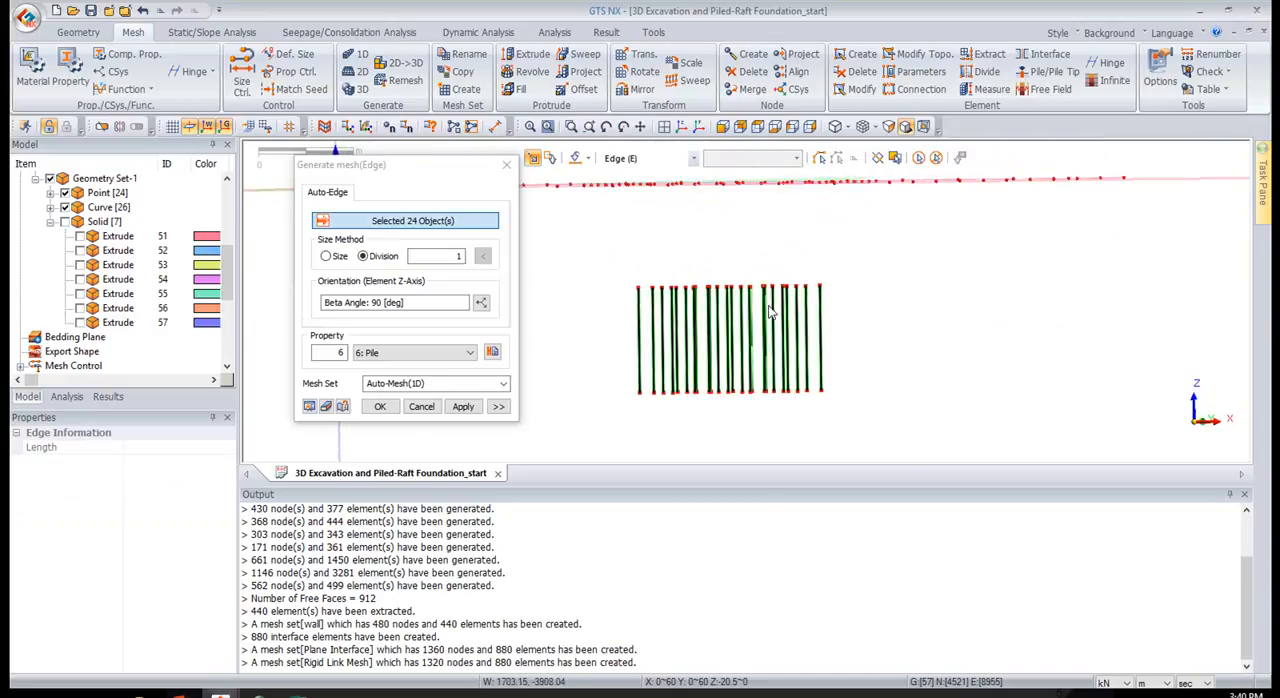
Name the mesh set "beam pile" and generate the 1D pile mesh
click(435, 385)
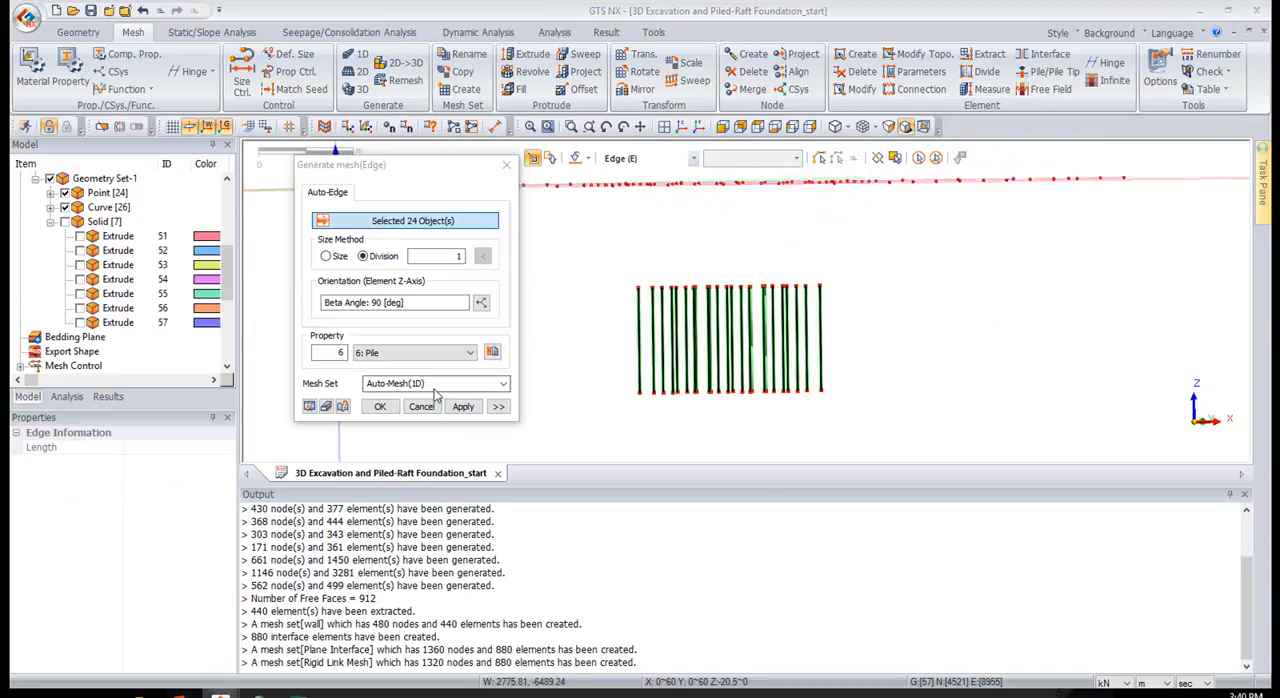
drag(435, 387, 170, 370)
text(beam pile)
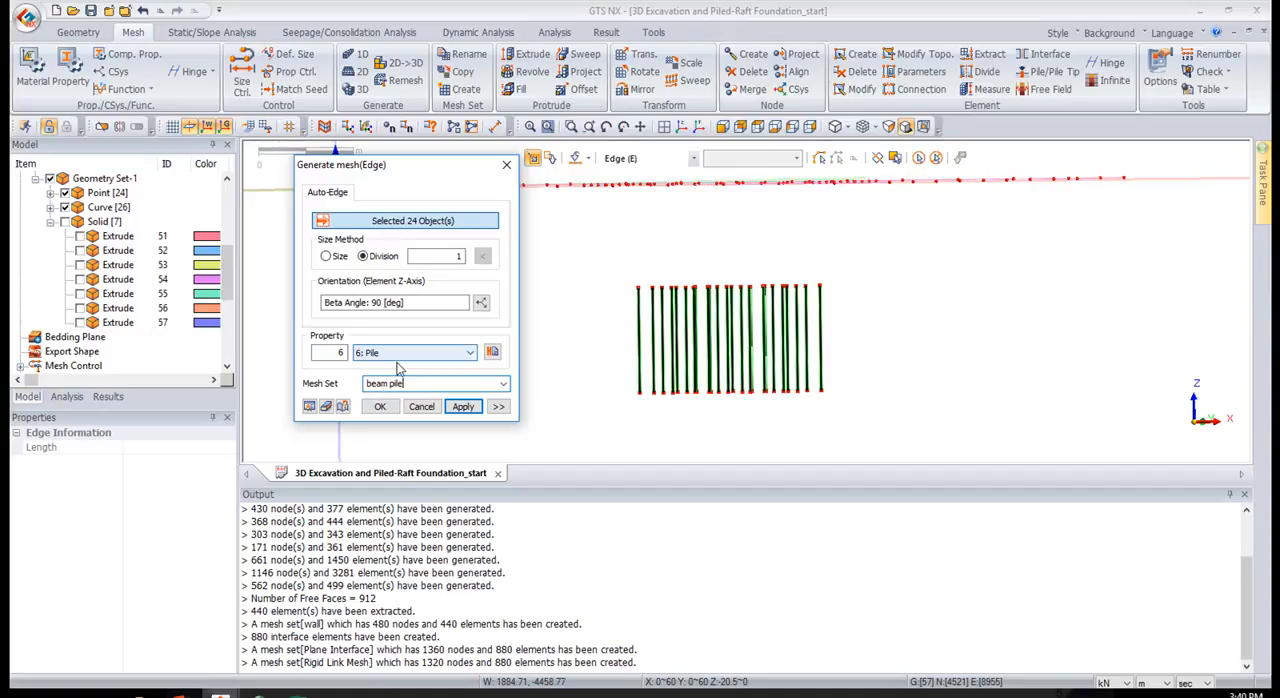
click(381, 407)
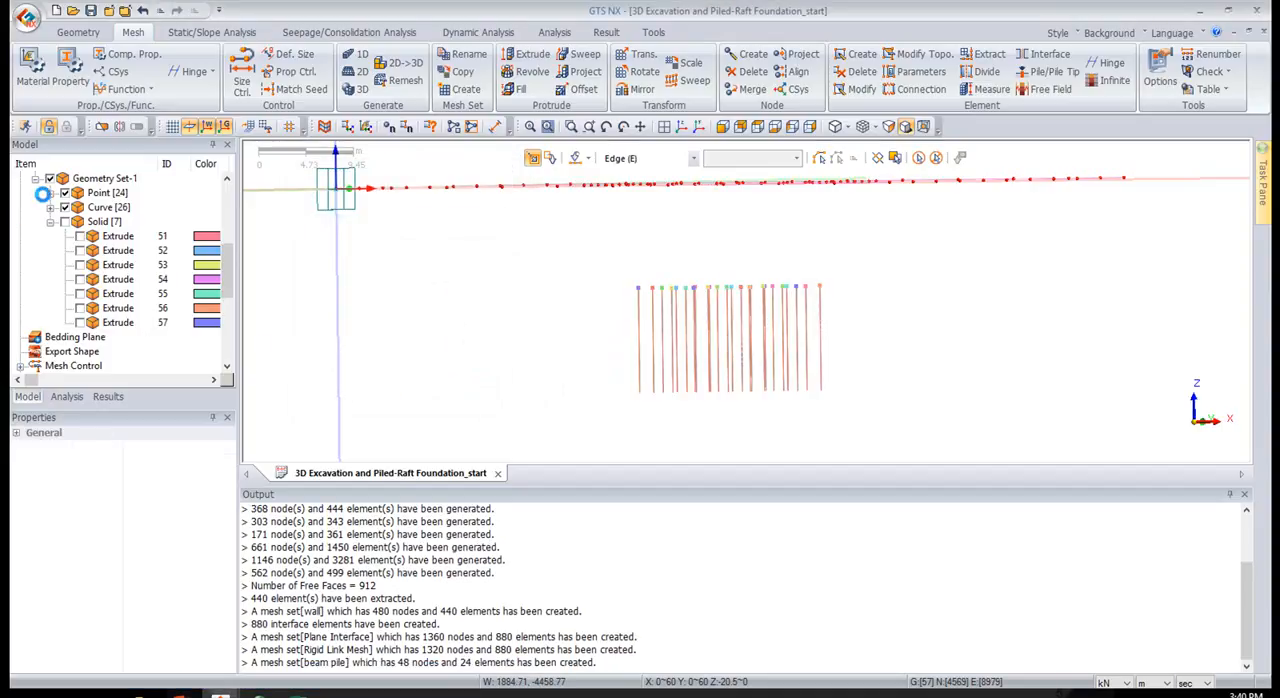
Hide Geometry Set-1 and check the piles' rendered sections by temporarily displaying the Pile (Beam) property
click(49, 179)
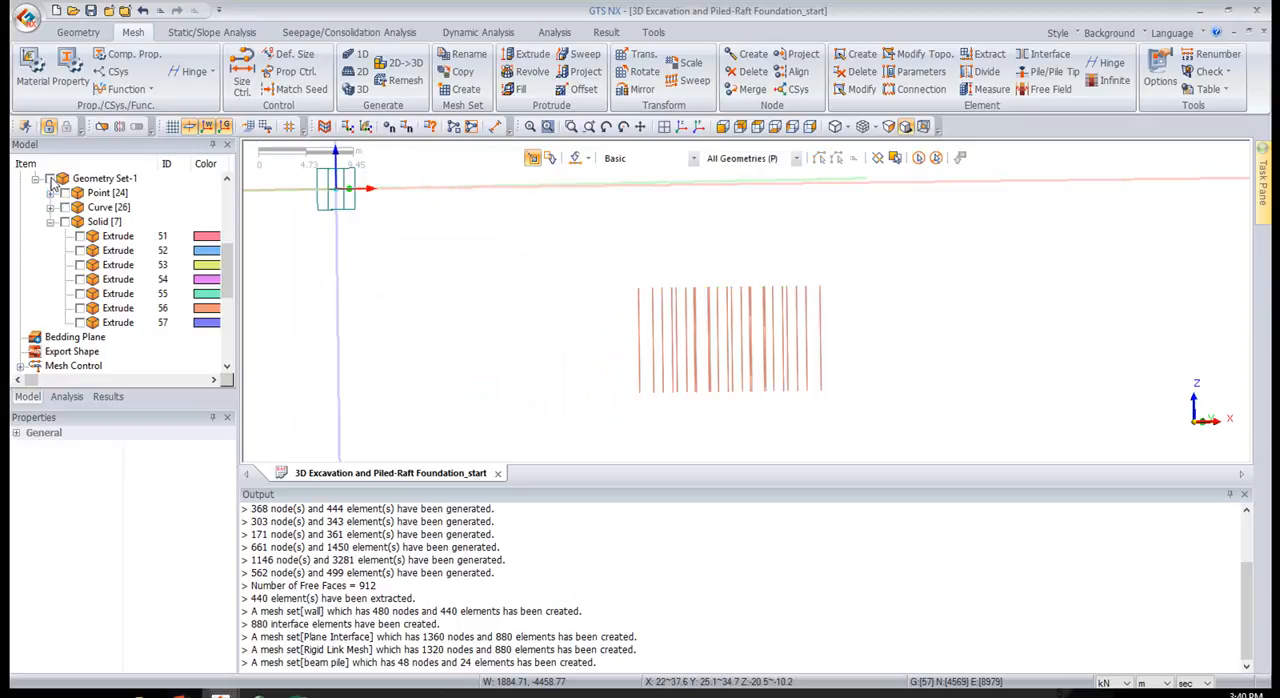
middle_drag(690, 303, 681, 306)
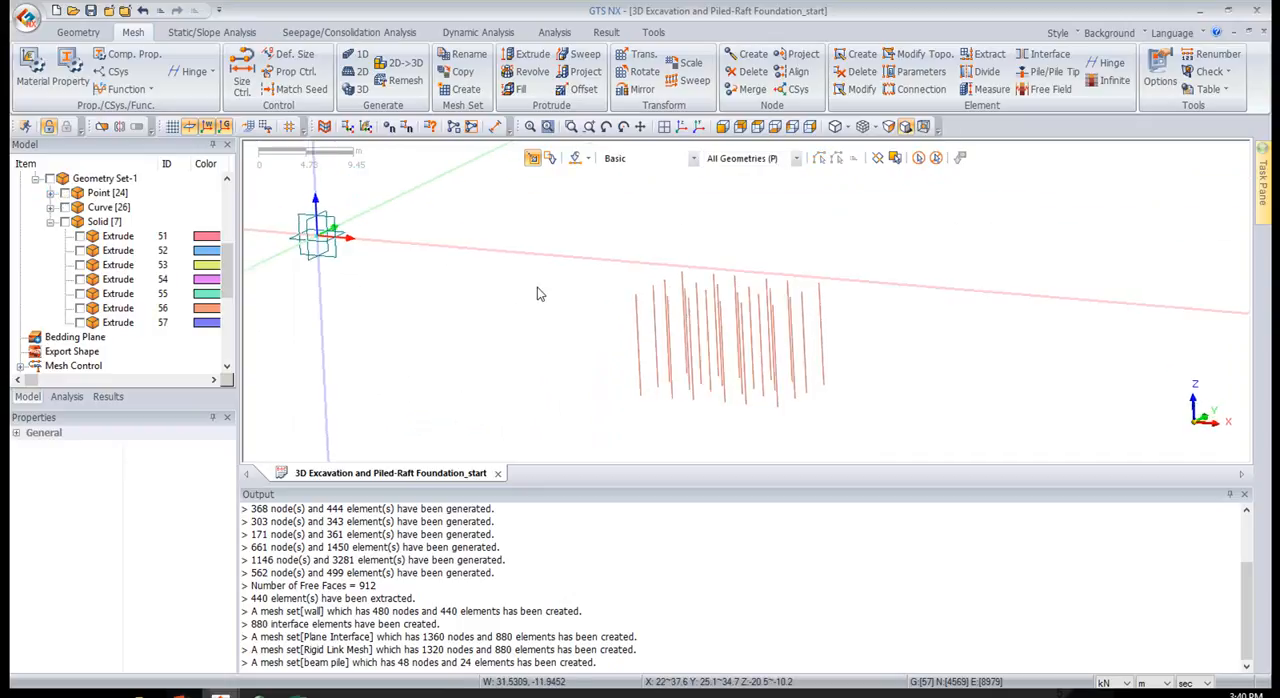
scroll(80, 212, up, 2)
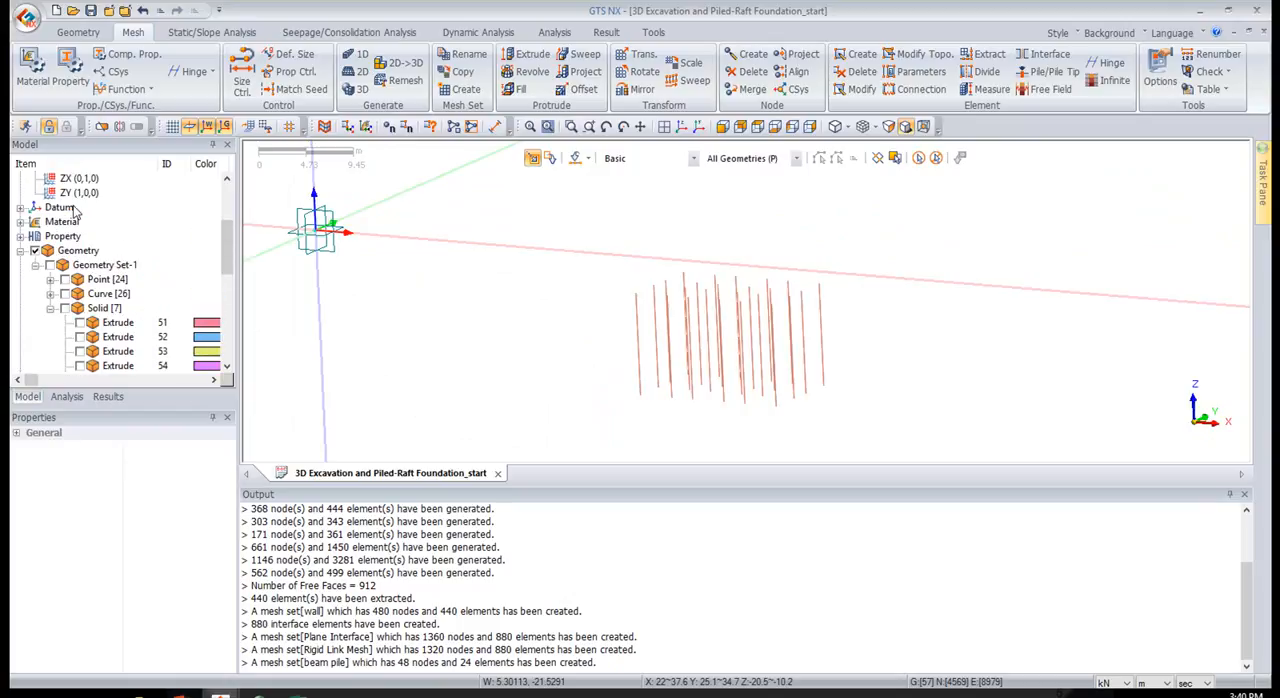
click(20, 236)
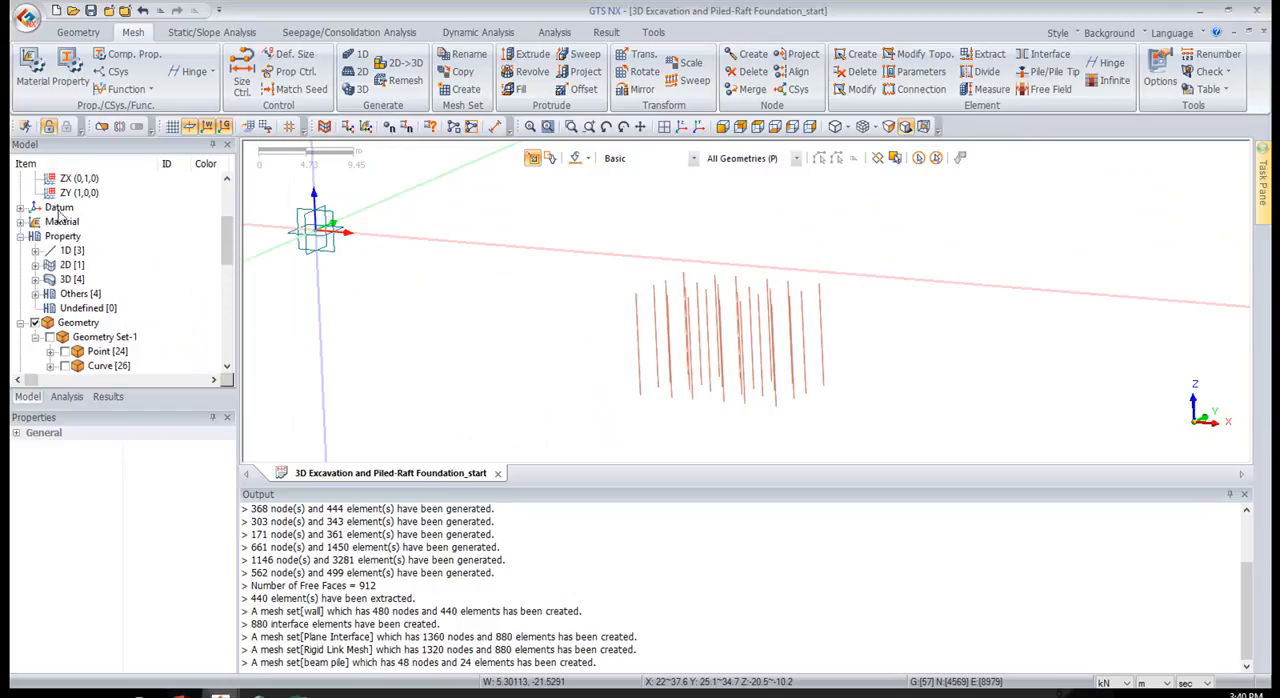
click(36, 250)
click(65, 264)
scroll(578, 272, up, 1)
mouse_move(712, 197)
middle_down()
mouse_move(708, 230)
mouse_move(713, 200)
middle_up()
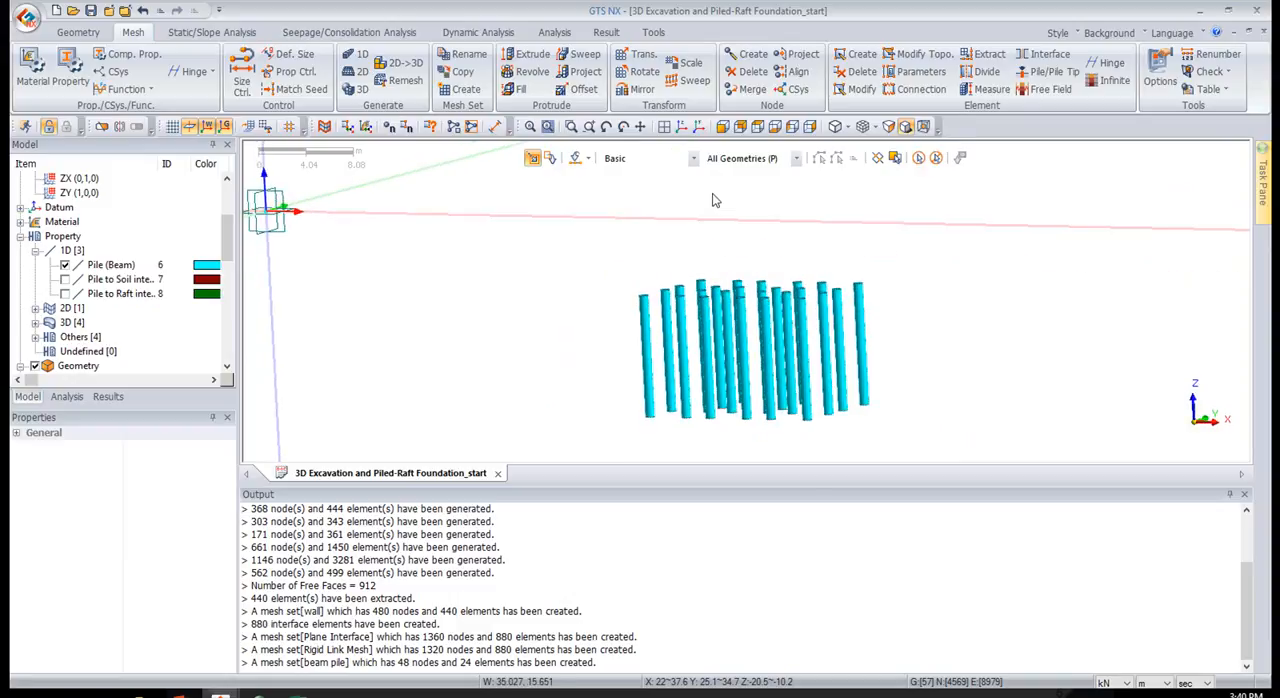
click(65, 265)
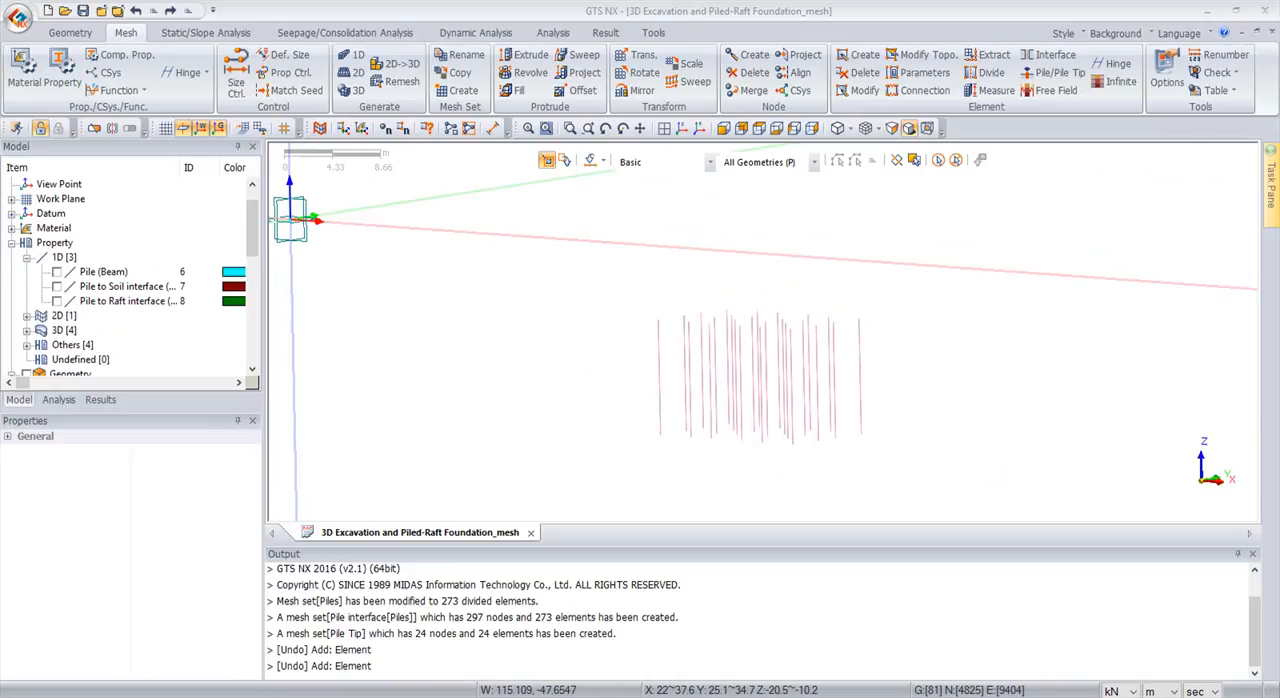
Start creating pile elements and choose Pile to Soil interface as their property
click(1043, 79)
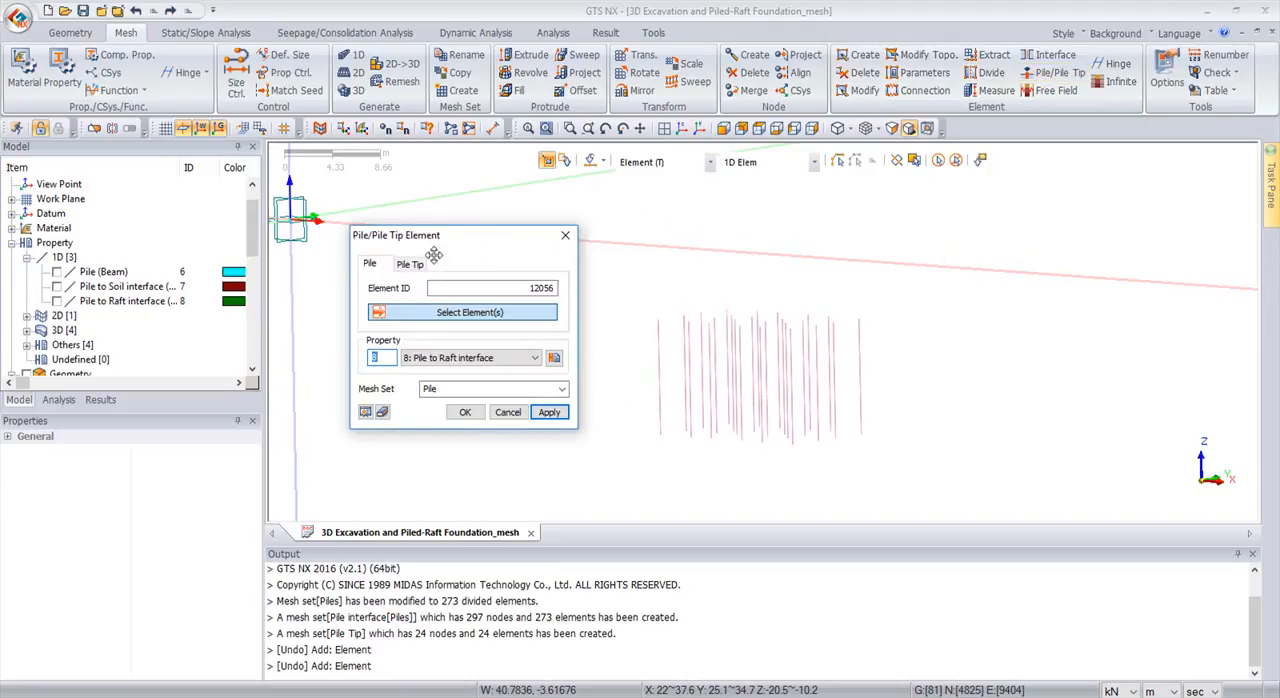
click(445, 357)
click(442, 372)
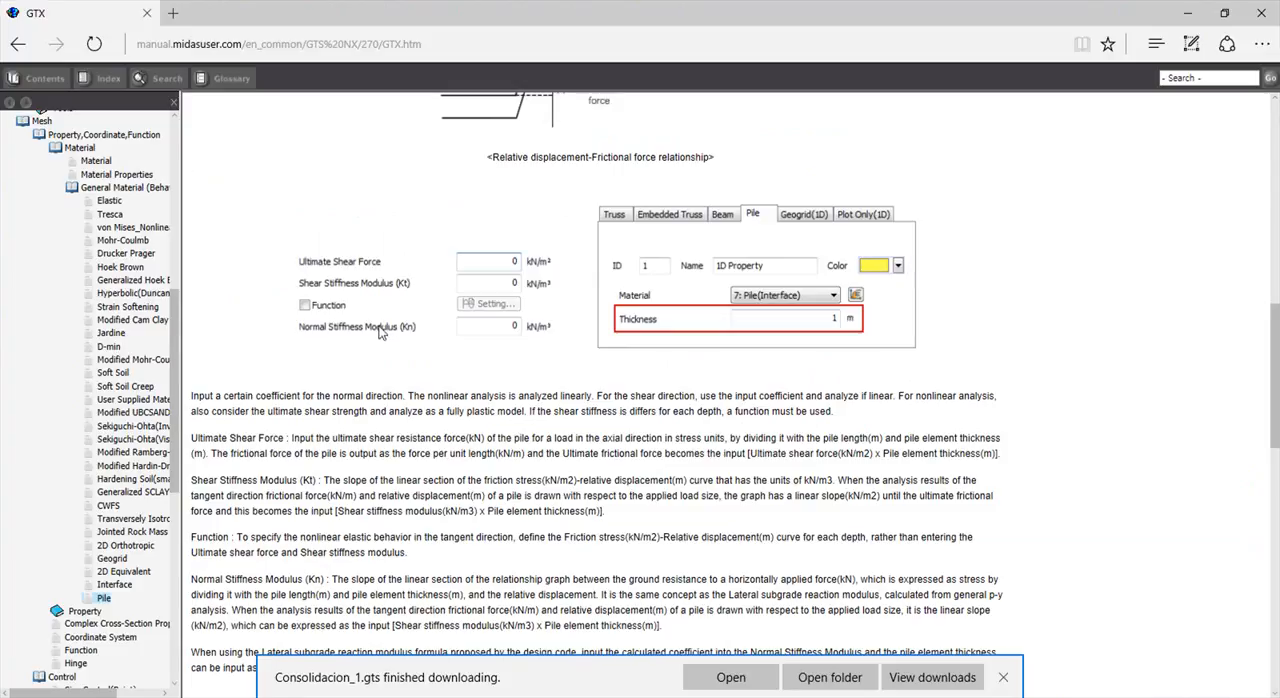
Consult the online manual's Pile material page in the browser for the ultimate shear force and the shear and normal stiffness moduli
scroll(500, 322, up, 3)
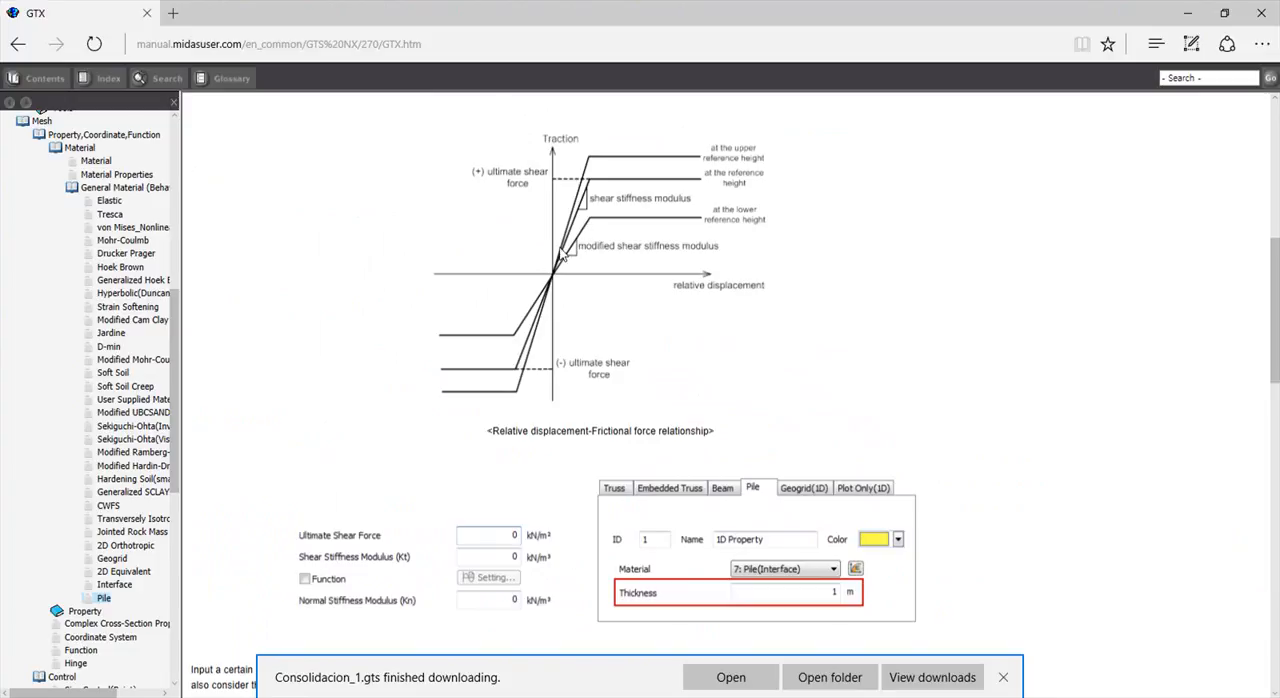
scroll(566, 248, down, 2)
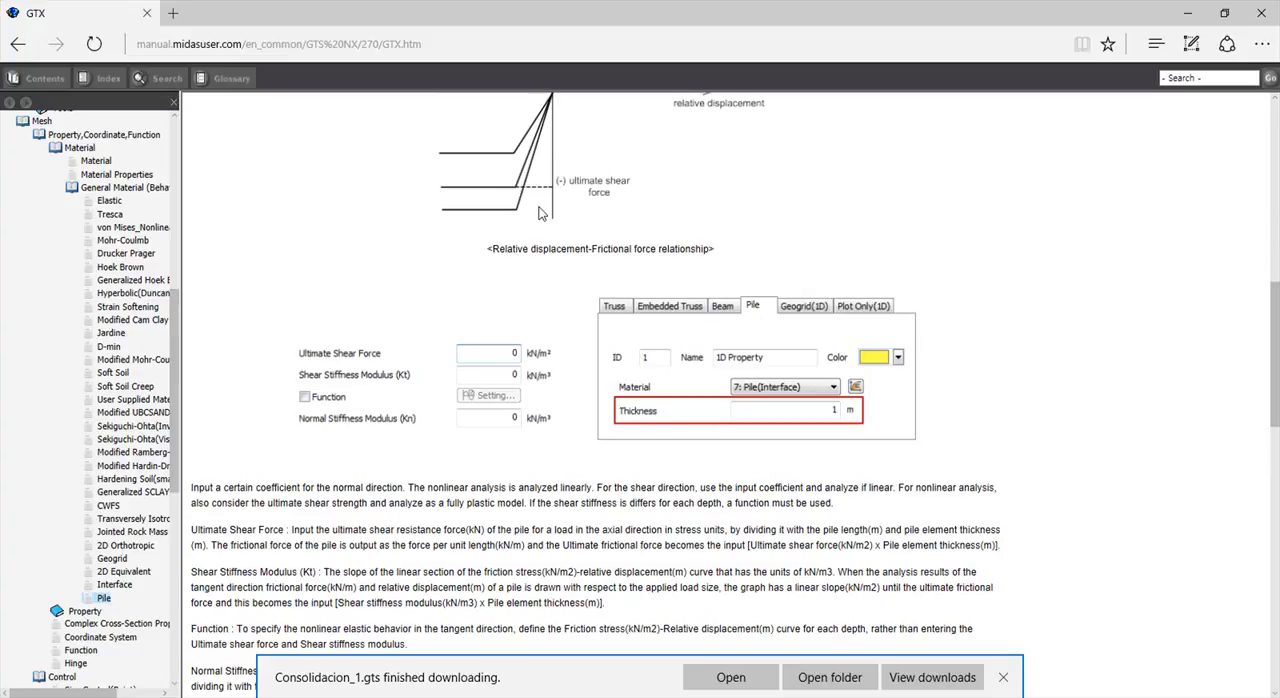
scroll(540, 213, up, 3)
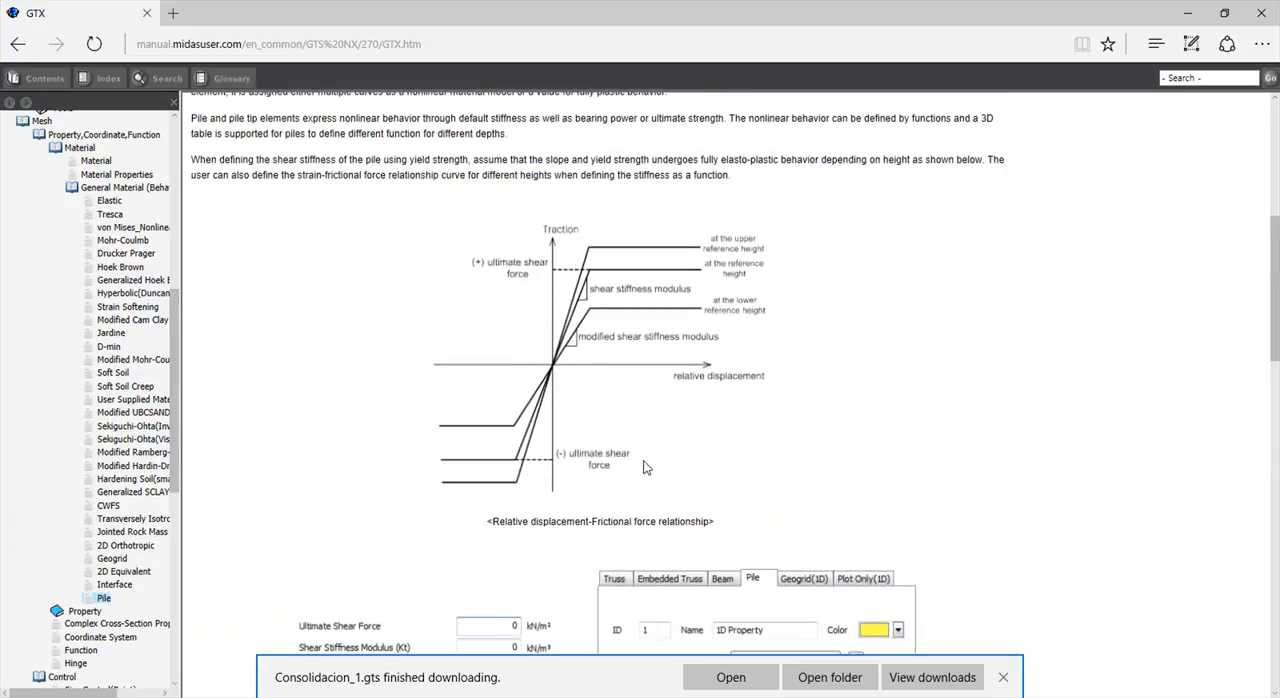
scroll(640, 466, down, 3)
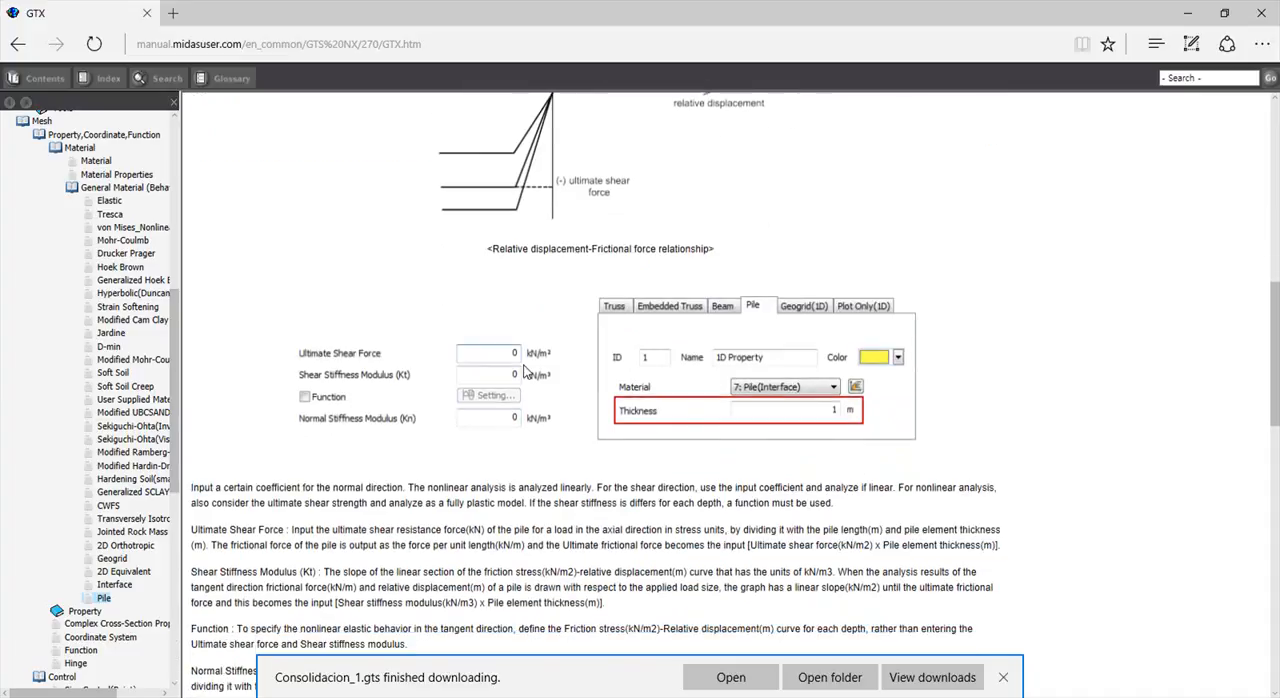
scroll(528, 365, down, 3)
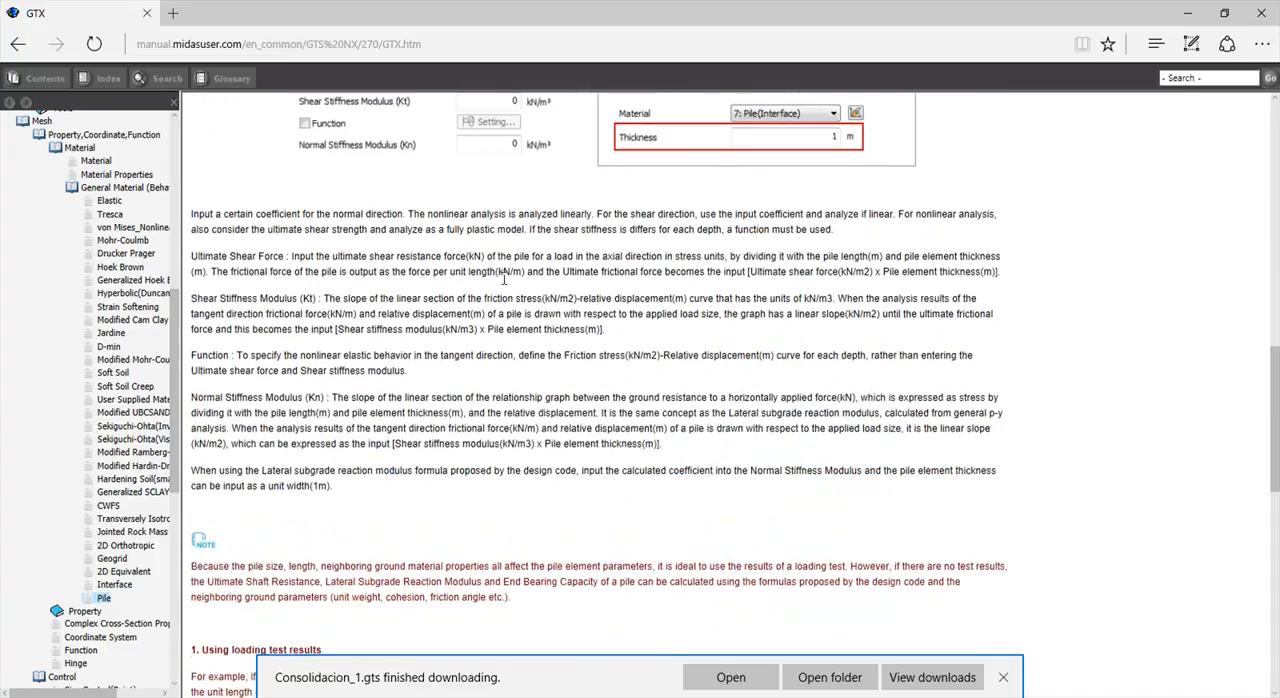
scroll(498, 297, down, 3)
scroll(498, 297, down, 1)
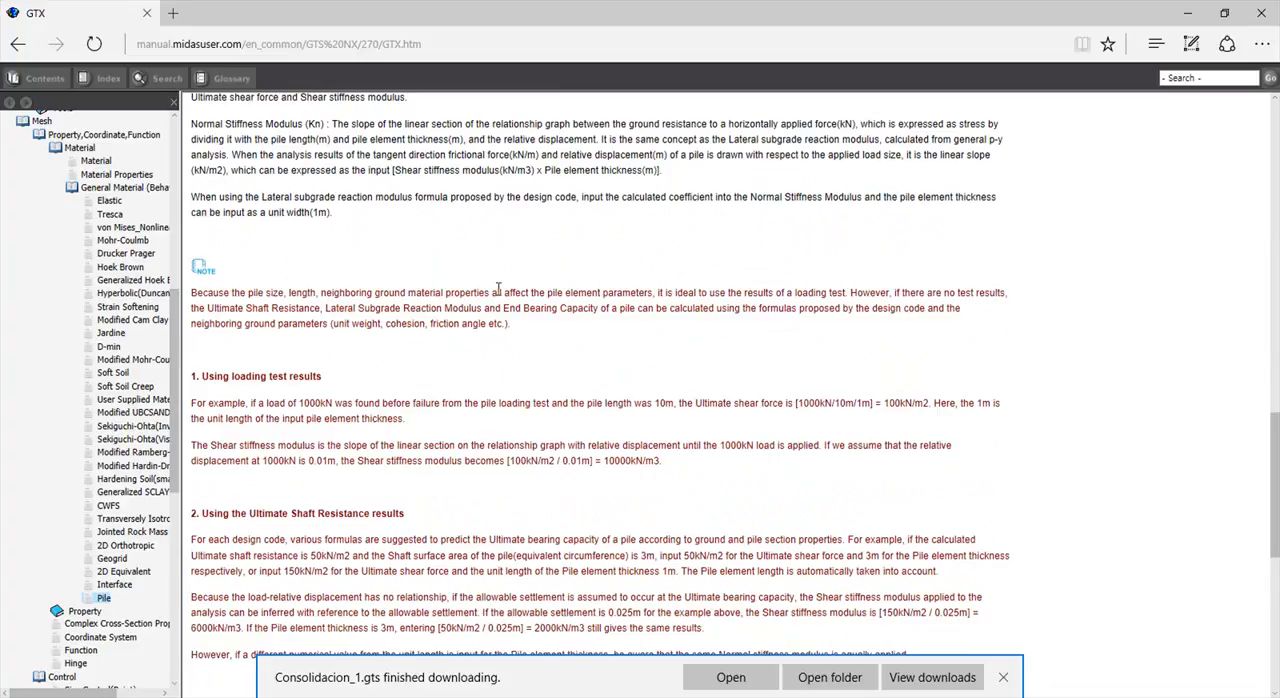
Read the manual's methods for estimating pile interface parameters: loading tests, ultimate shaft resistance and the interface wizard formula
scroll(498, 289, down, 2)
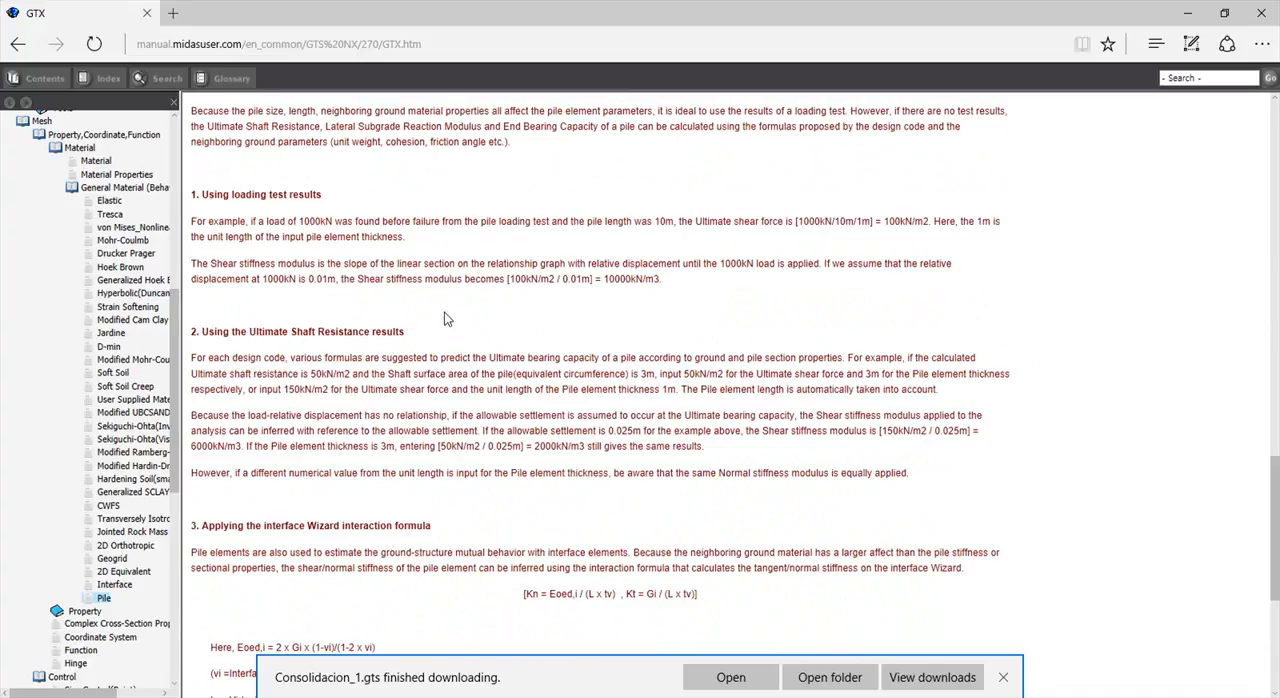
scroll(648, 285, down, 4)
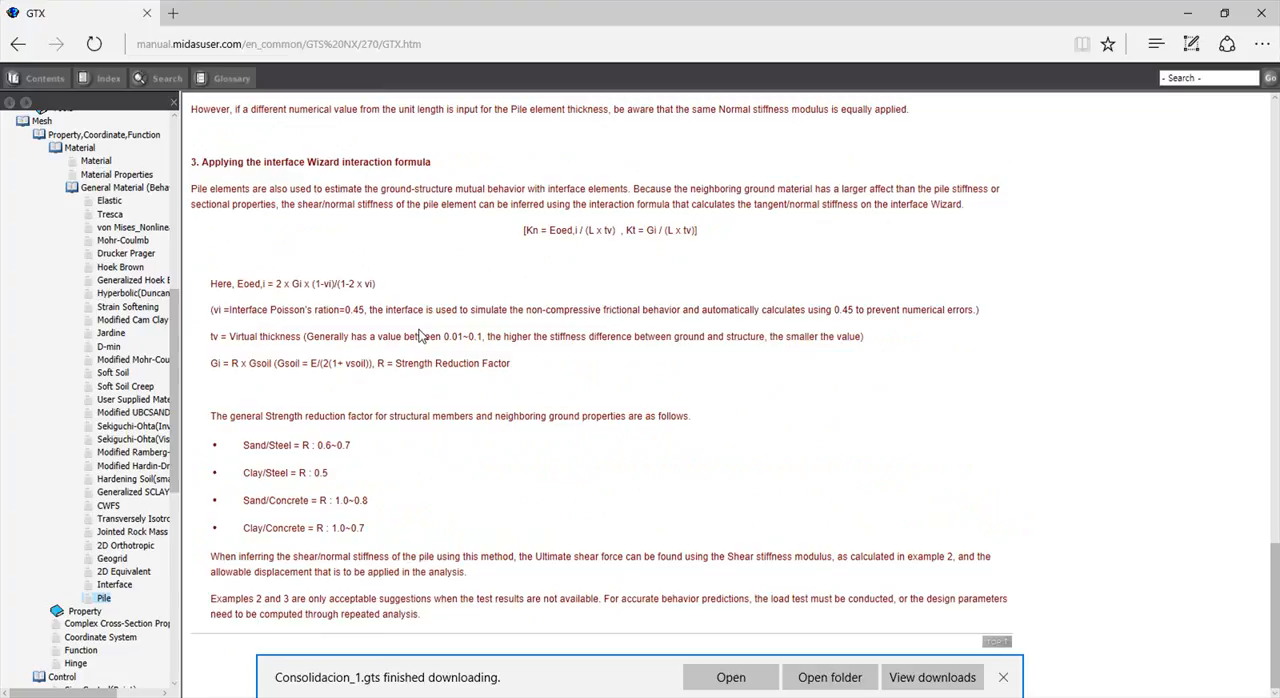
scroll(375, 390, up, 1)
scroll(376, 389, up, 12)
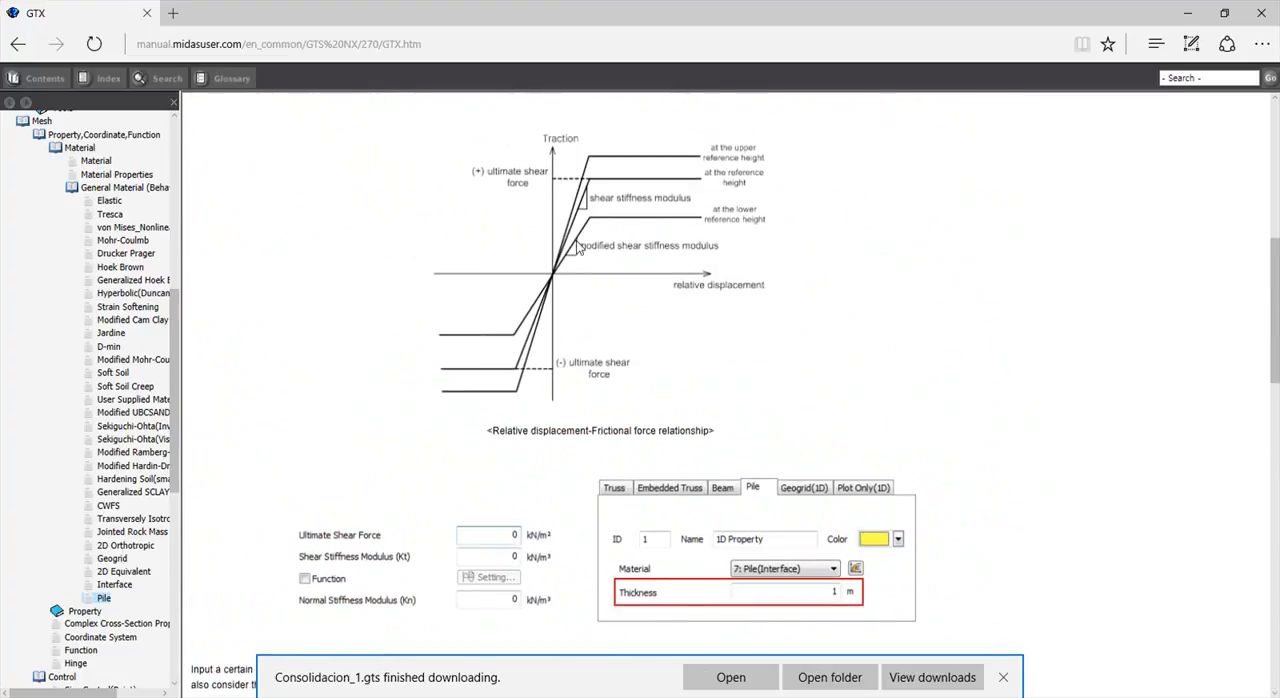
scroll(617, 277, up, 5)
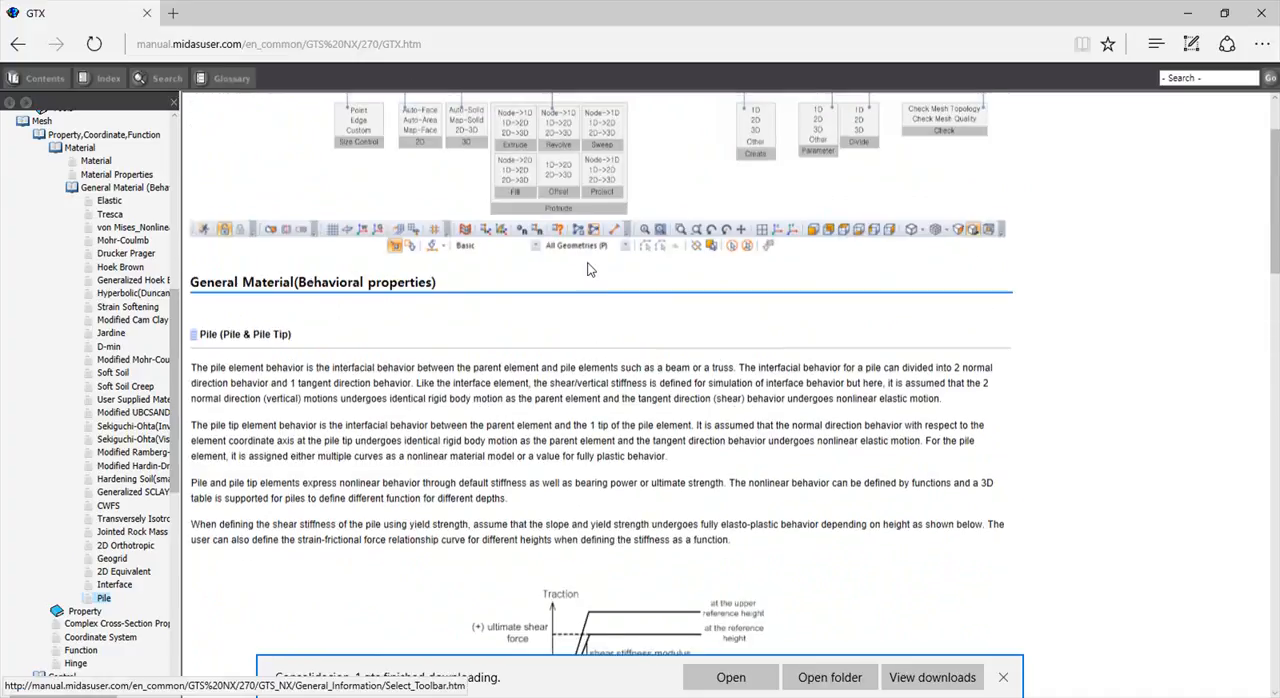
scroll(600, 273, up, 3)
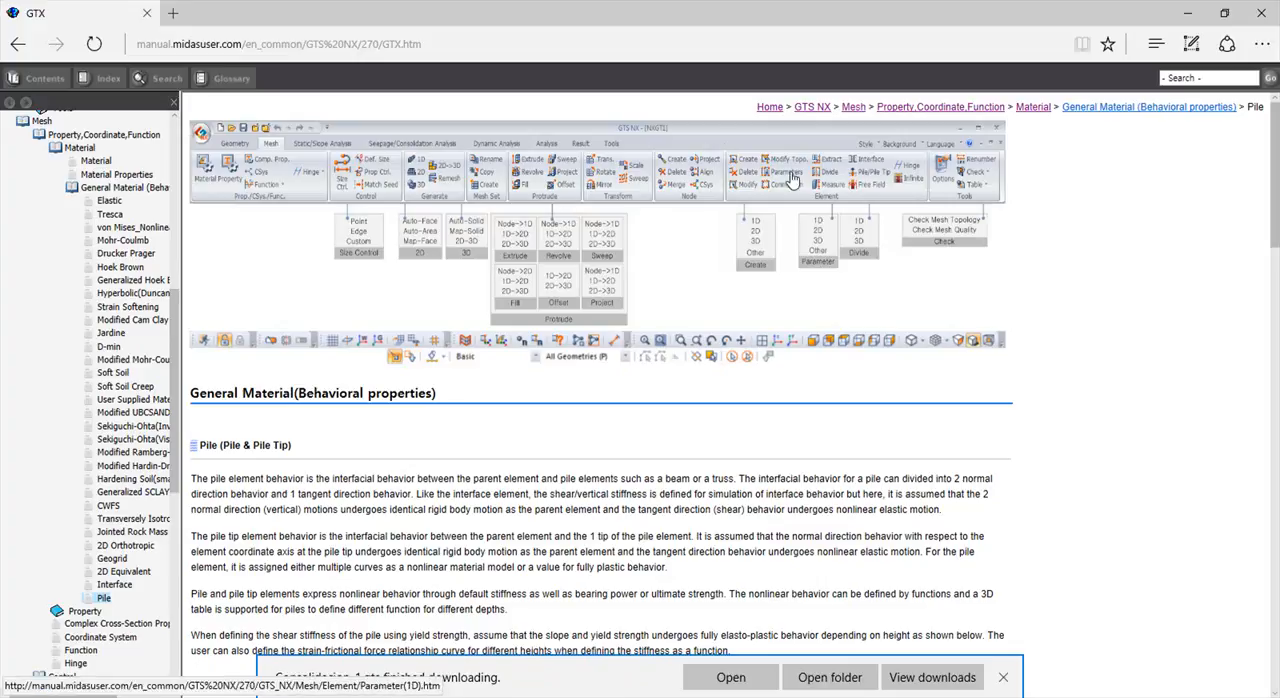
Consult the manual's Pile/Pile Tip element page, then return to GTS NX
click(877, 175)
scroll(732, 242, down, 4)
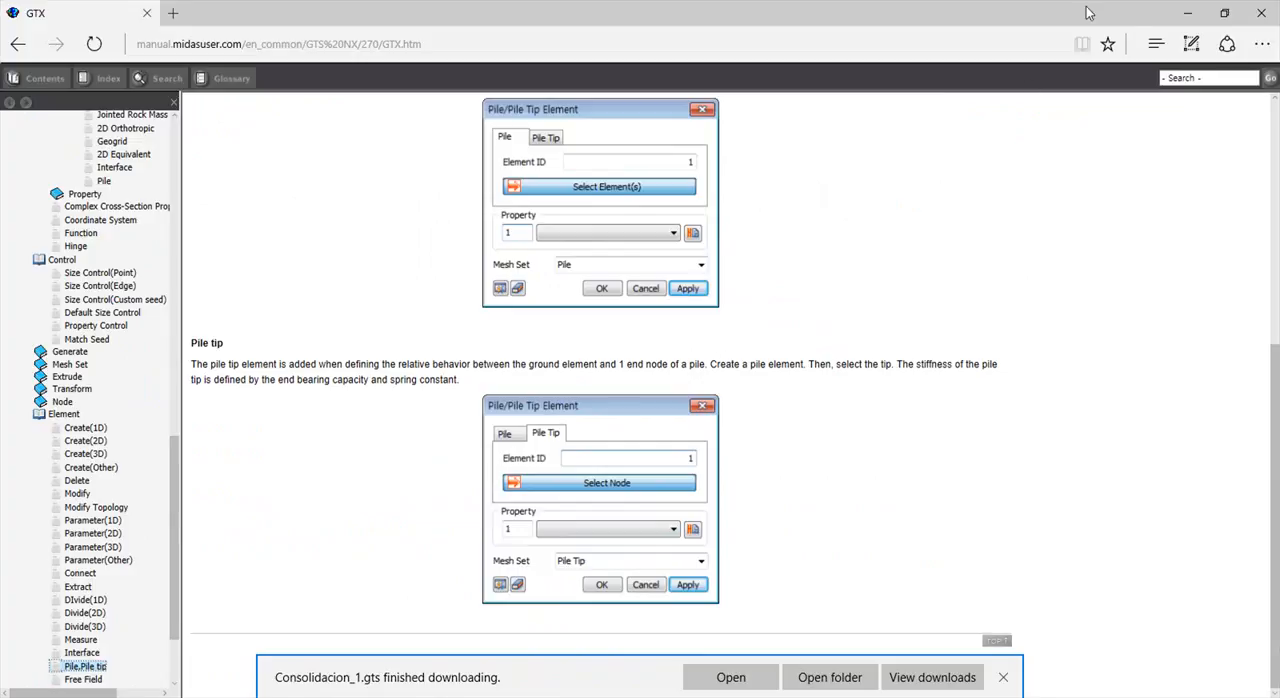
click(1187, 13)
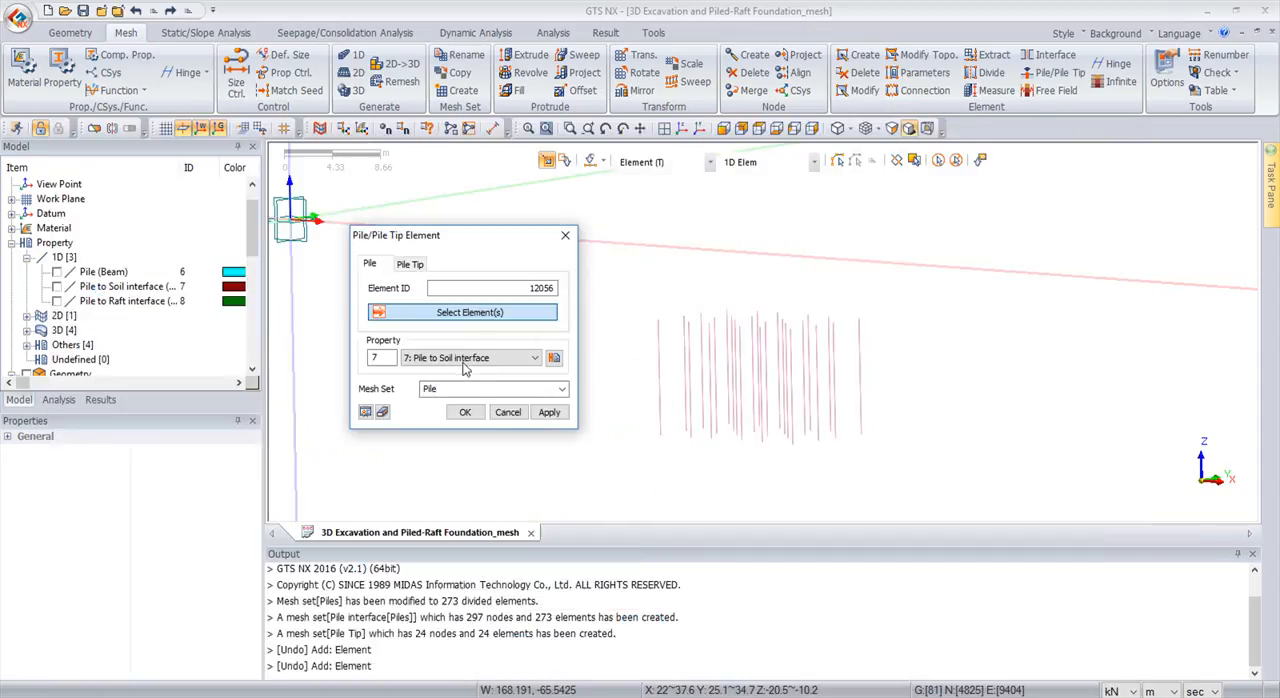
Create pile elements on all pile beam elements with the Pile to Soil interface property, in mesh set "Pile interface"
drag(642, 248, 958, 490)
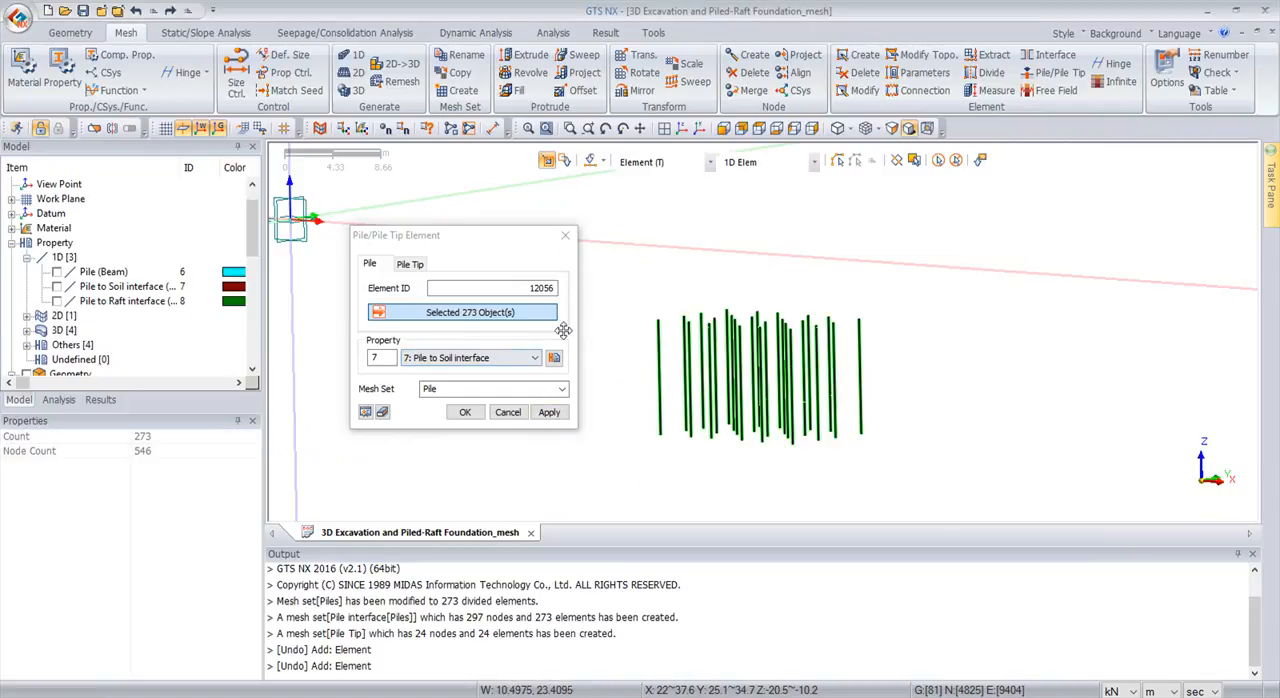
click(516, 388)
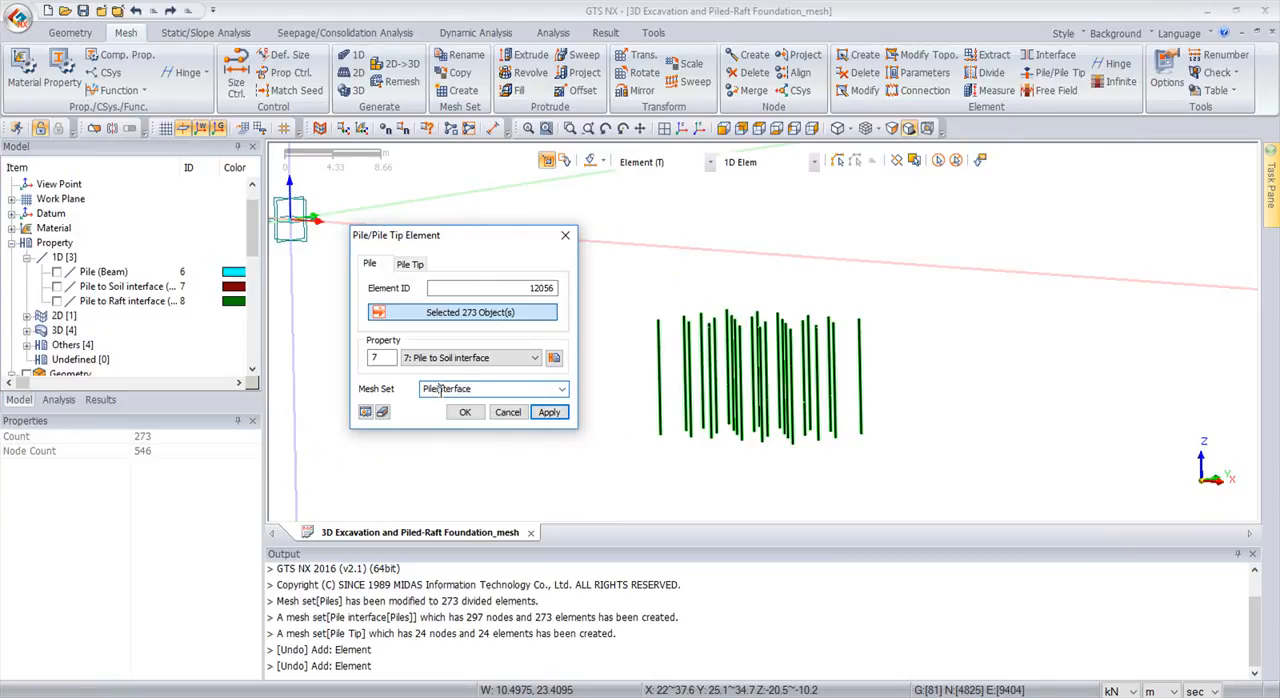
click(553, 412)
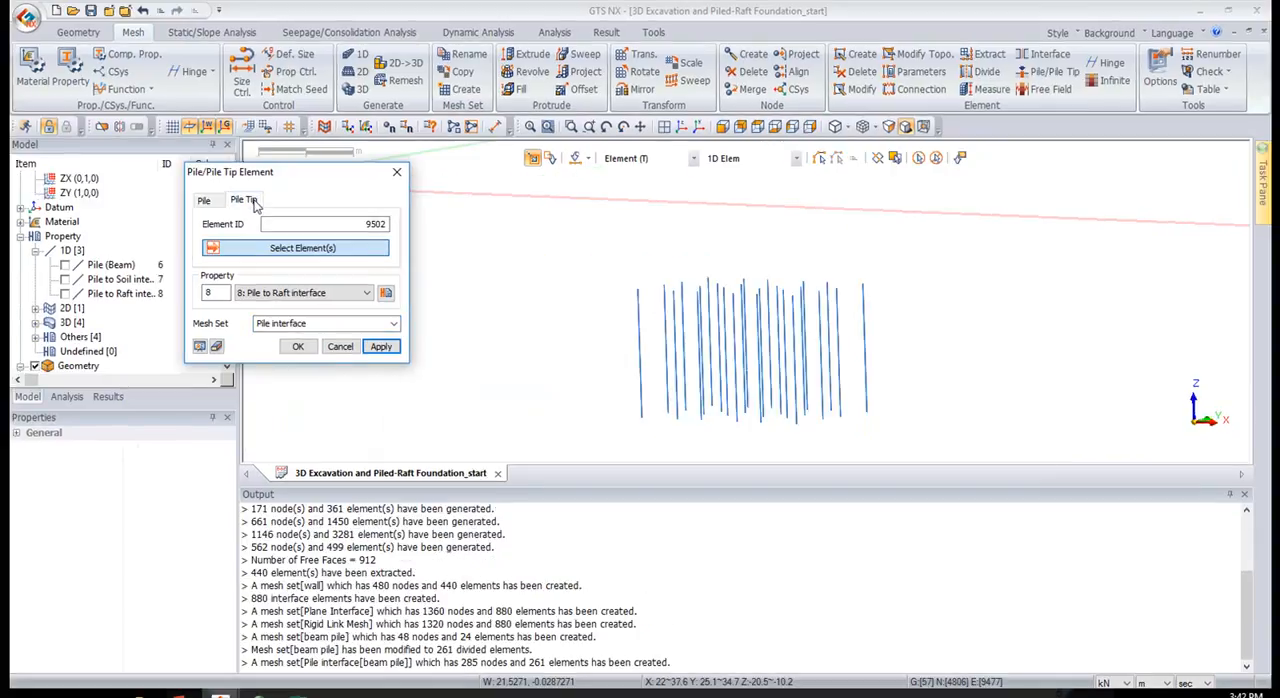
Switch to pile tip creation in front view and examine the tip property's bearing capacity and spring stiffness
click(244, 200)
click(723, 127)
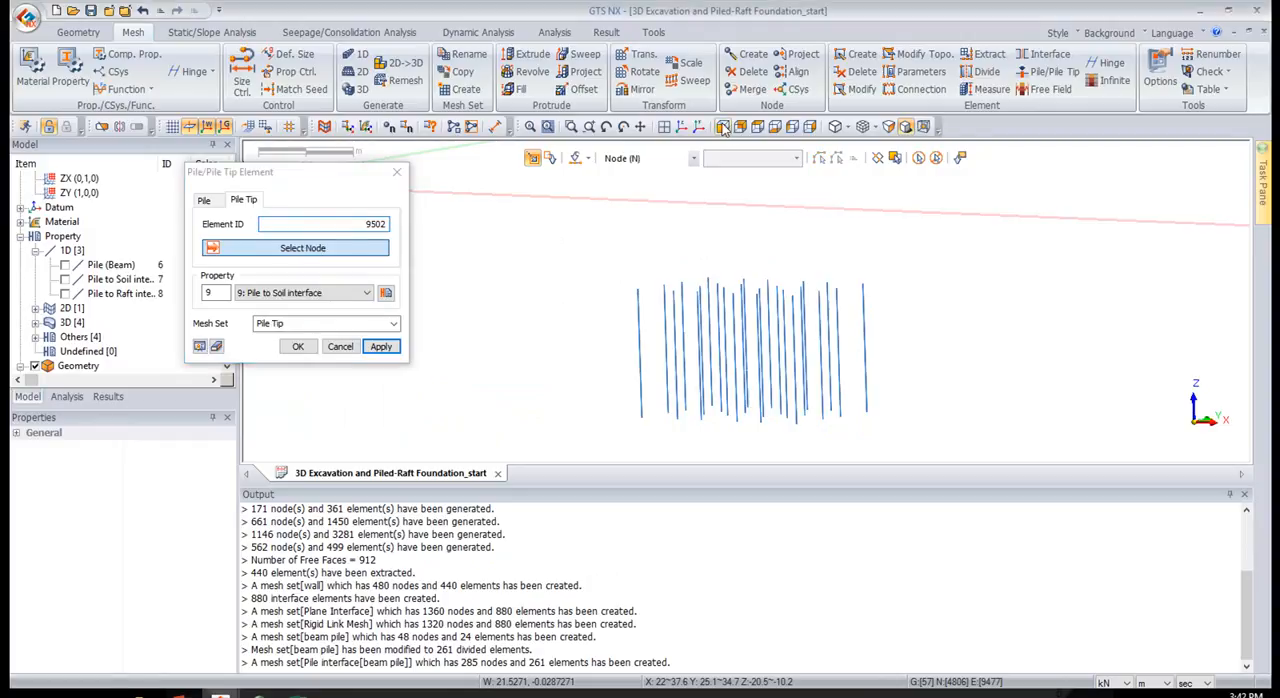
click(383, 299)
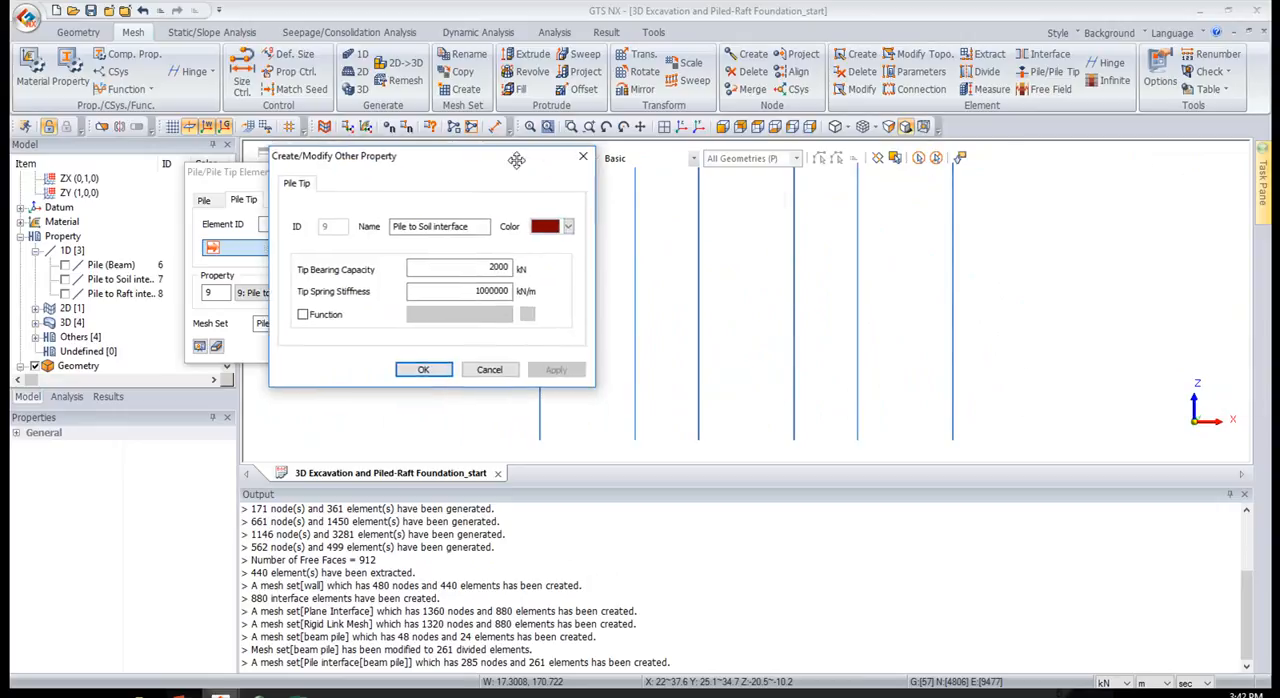
drag(517, 160, 744, 157)
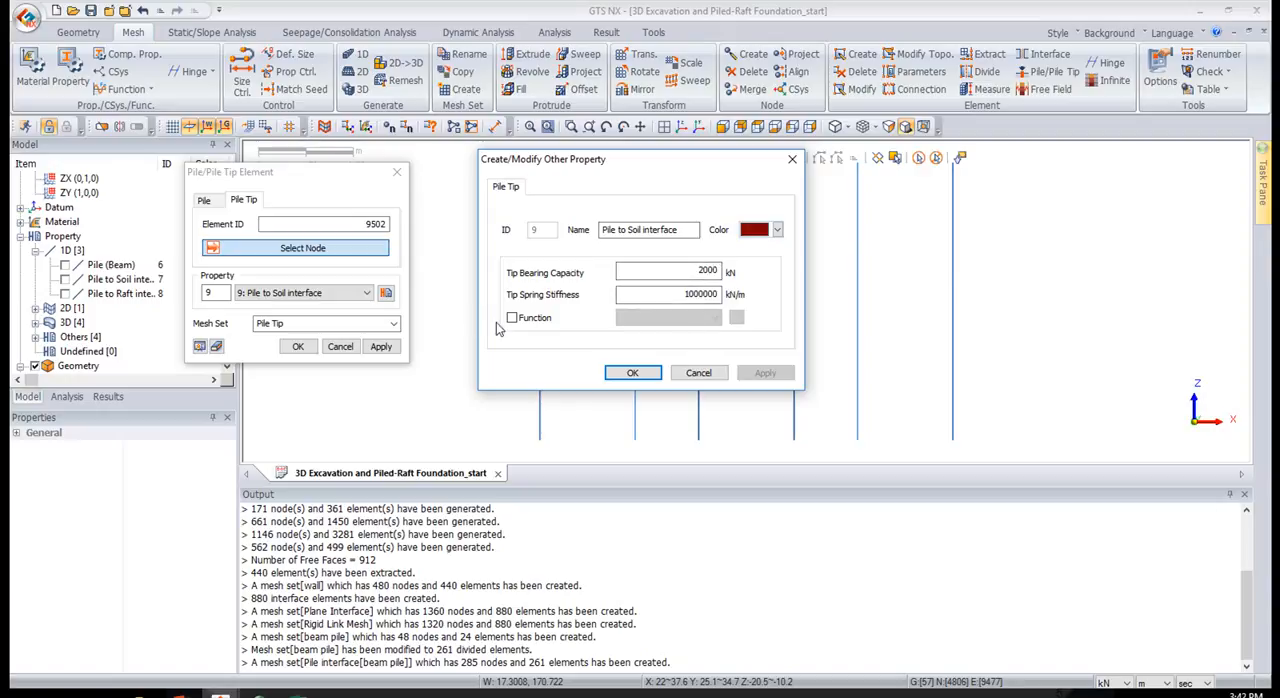
click(792, 158)
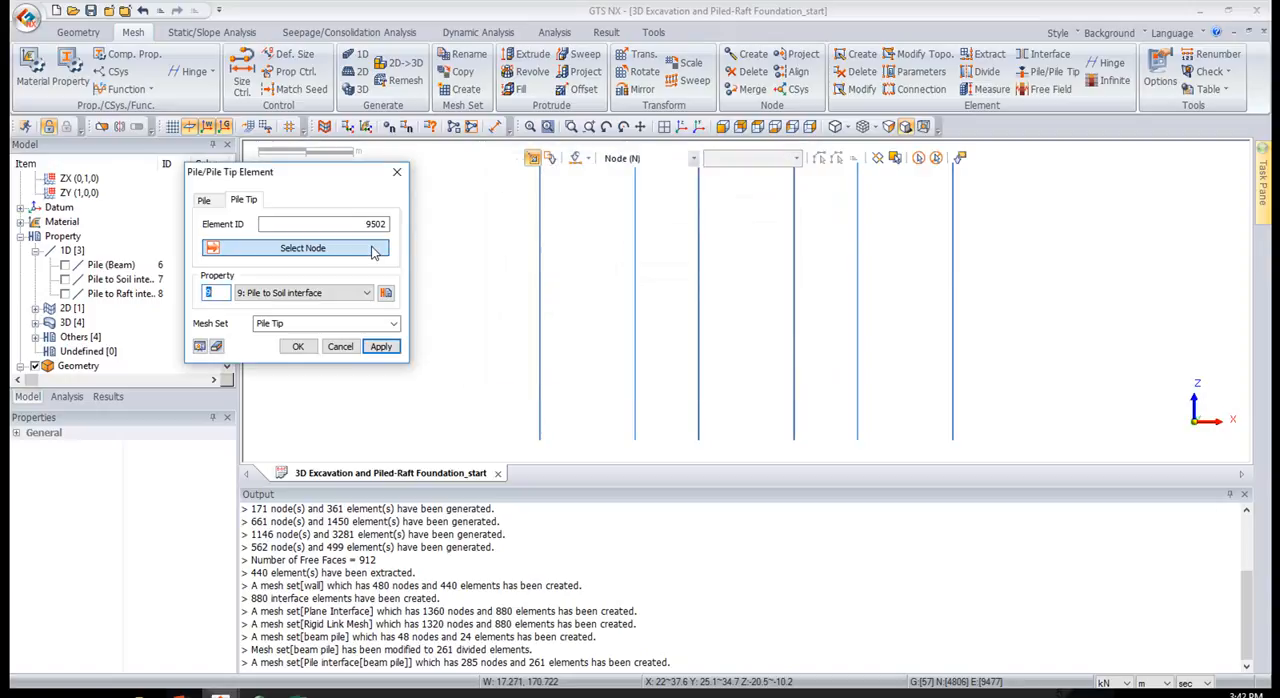
Create pile tip elements at the bottom end nodes of all piles, using property 9 Pile to Soil interface and mesh set Pile Tip
drag(508, 436, 1048, 464)
click(680, 127)
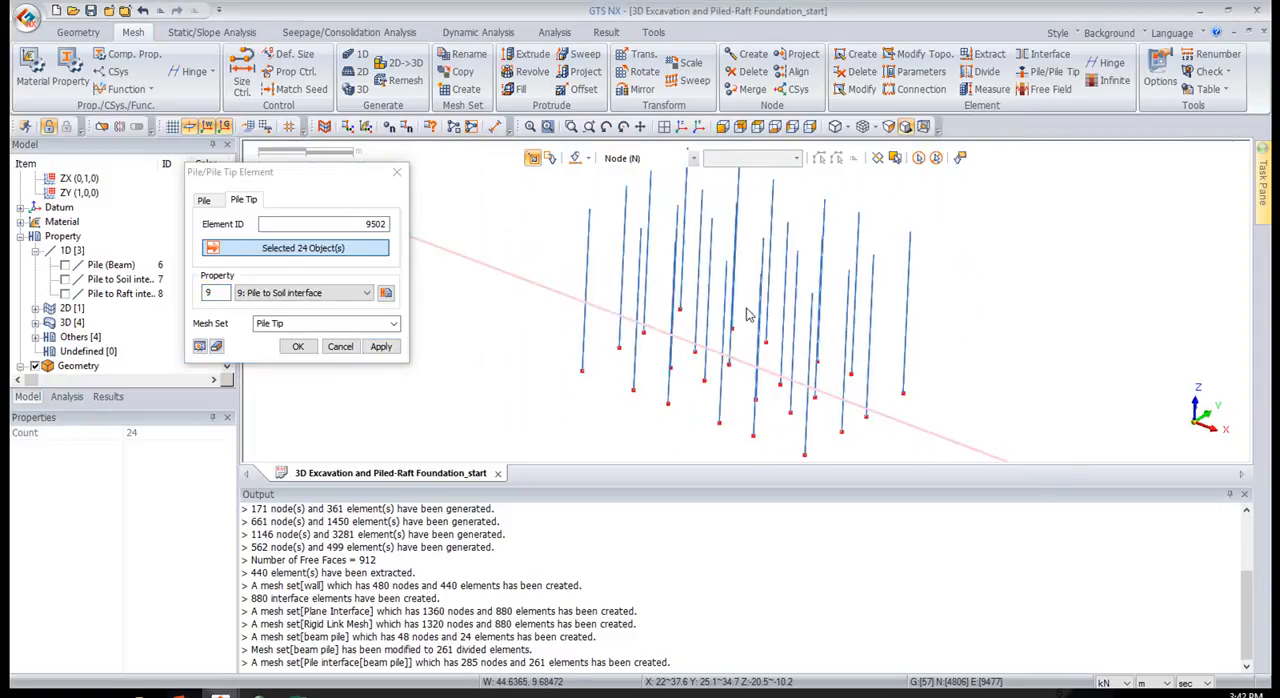
click(297, 347)
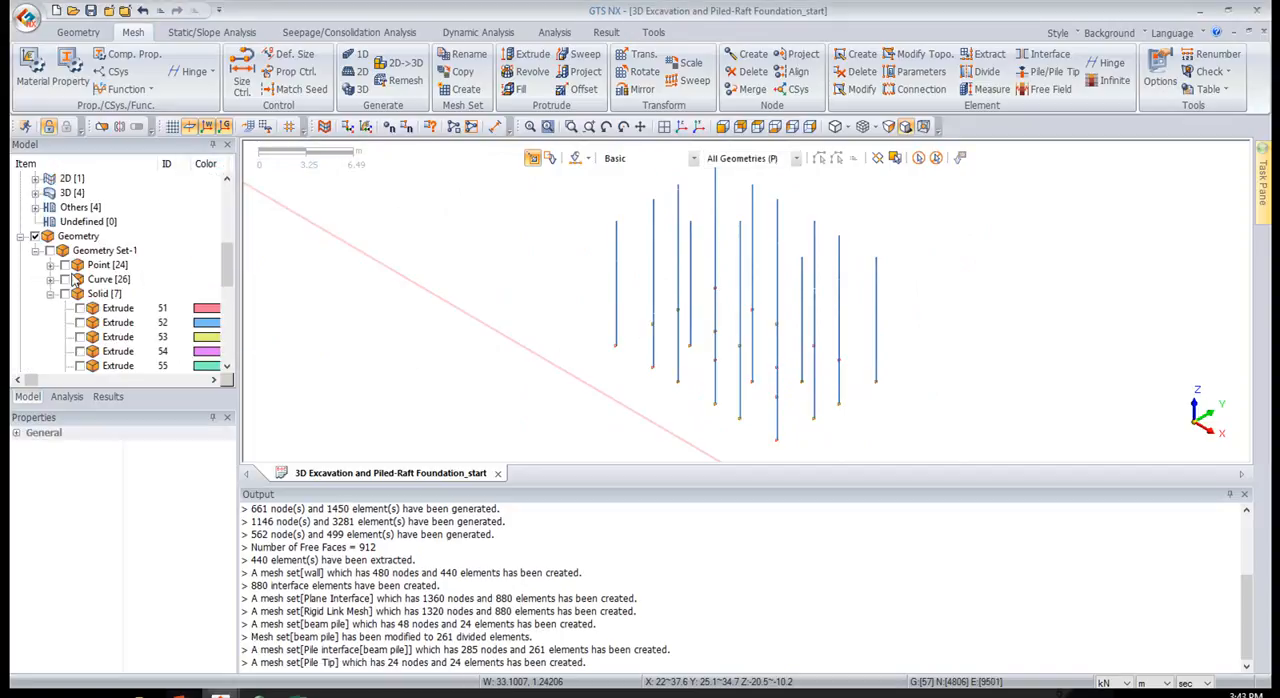
Show all mesh sets and display the whole model in isometric view
scroll(72, 281, down, 4)
click(36, 280)
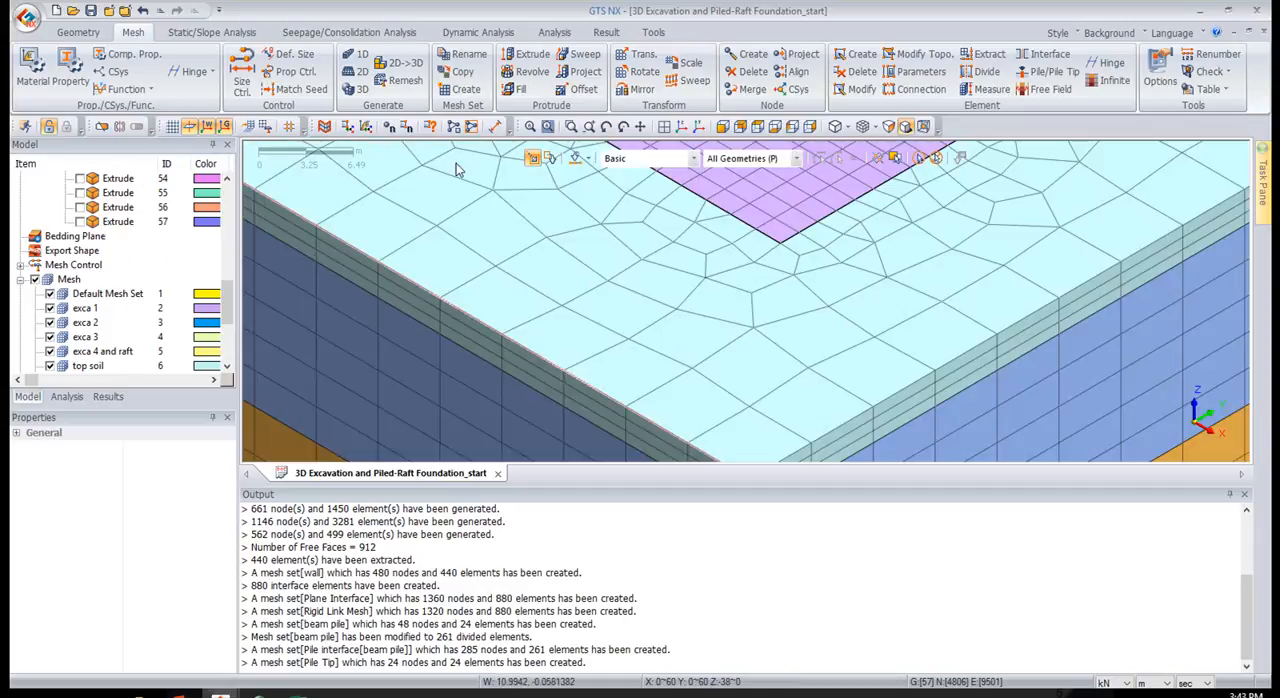
click(680, 127)
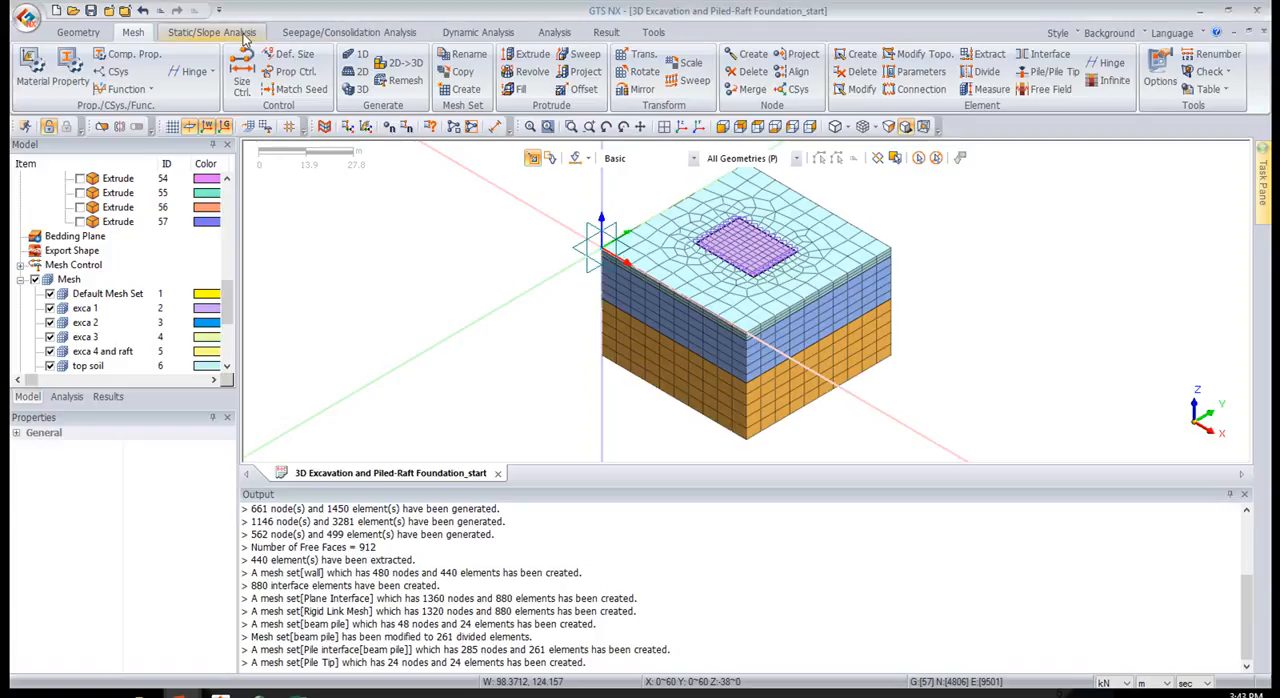
Apply automatic ground constraints that consider all mesh sets, in boundary set Boundary Set-1
click(212, 32)
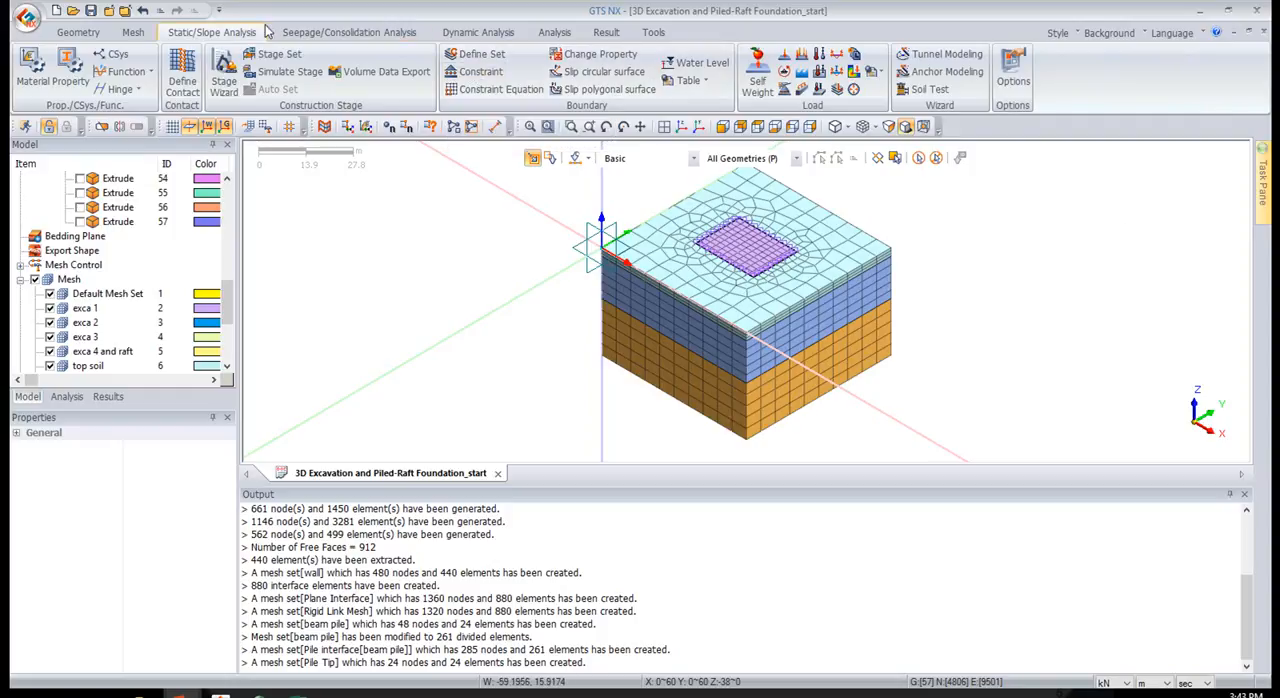
click(489, 77)
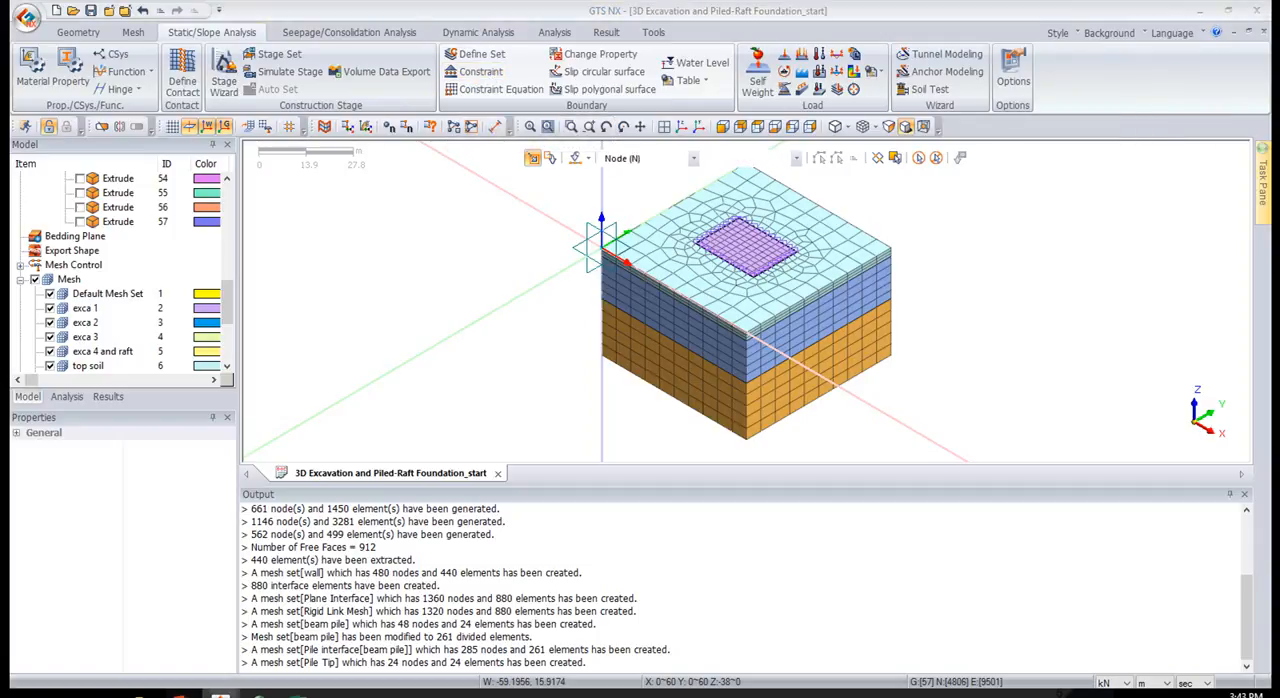
drag(1043, 122, 303, 126)
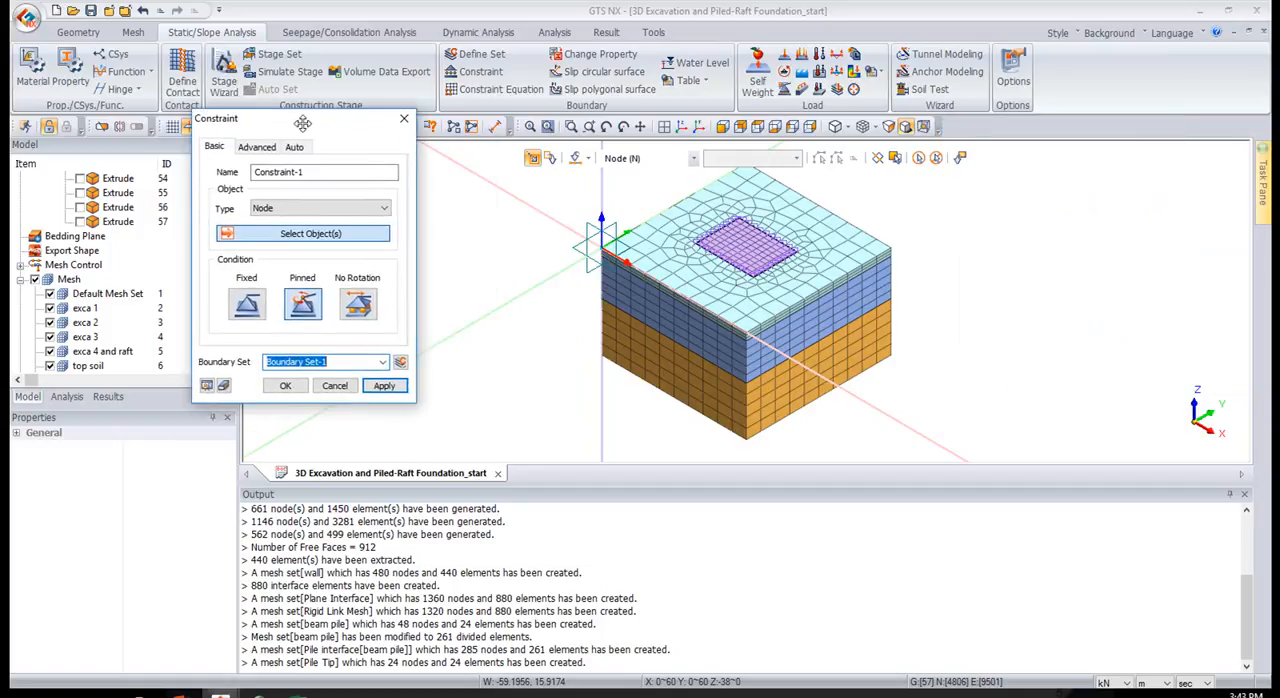
click(262, 147)
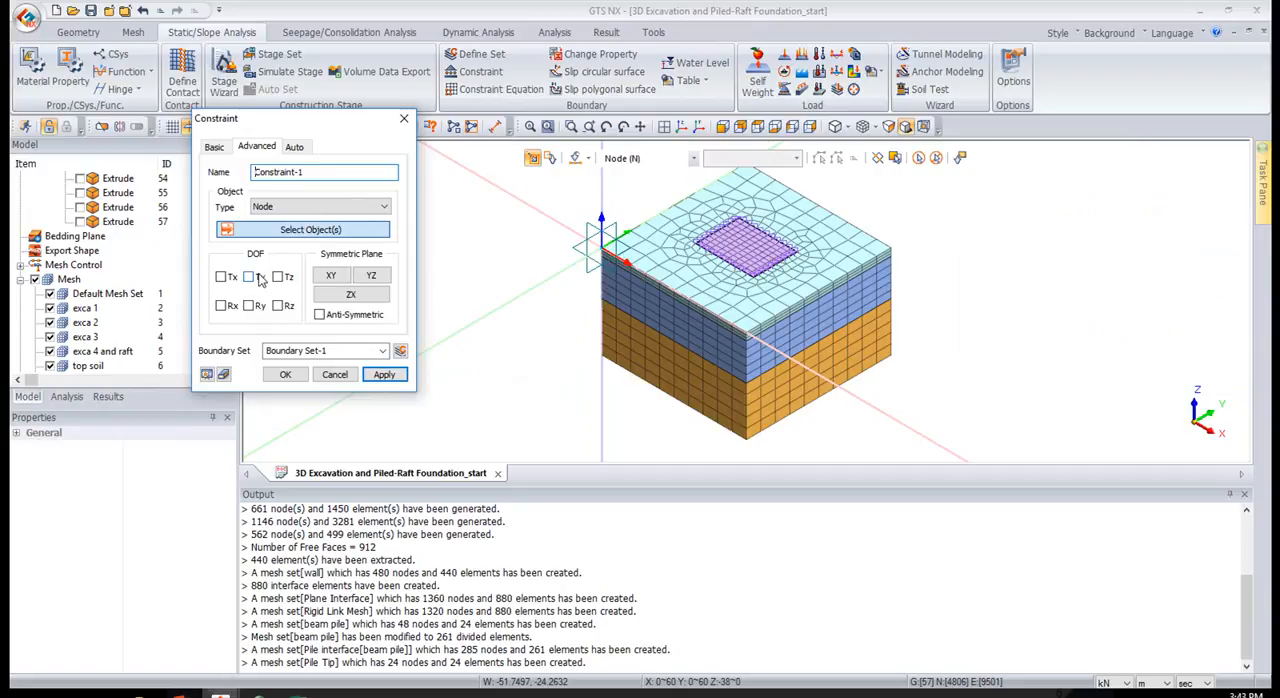
click(294, 149)
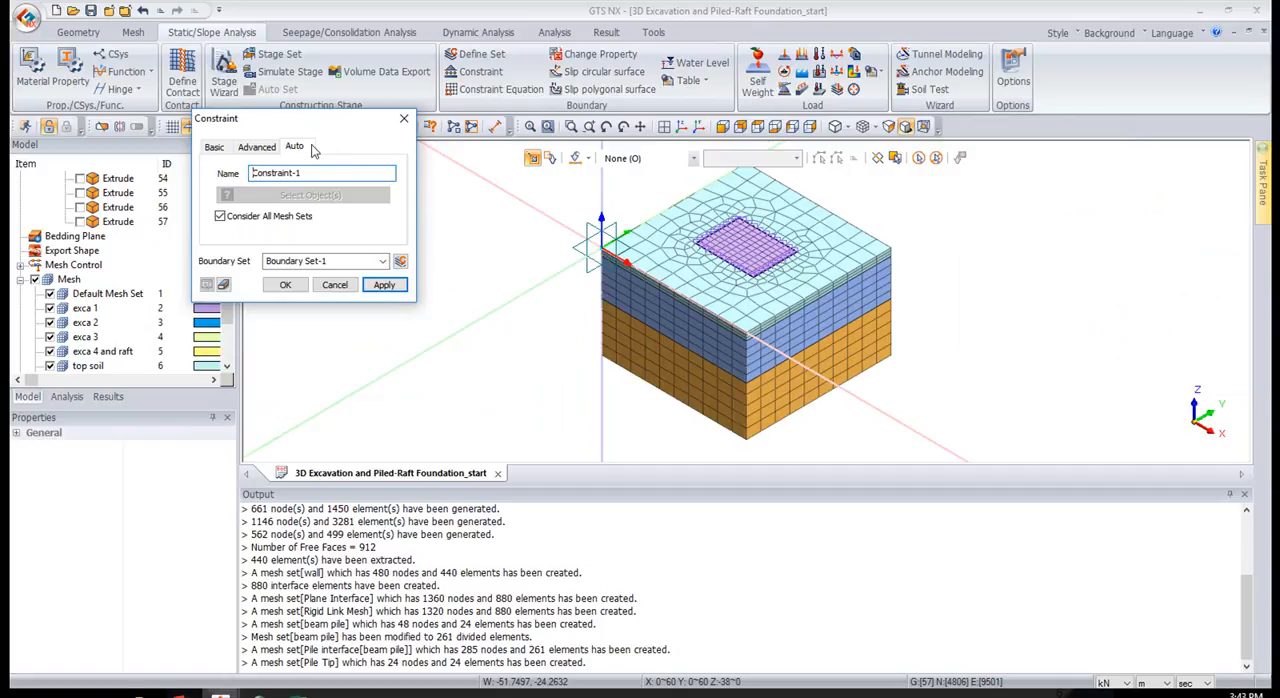
click(383, 285)
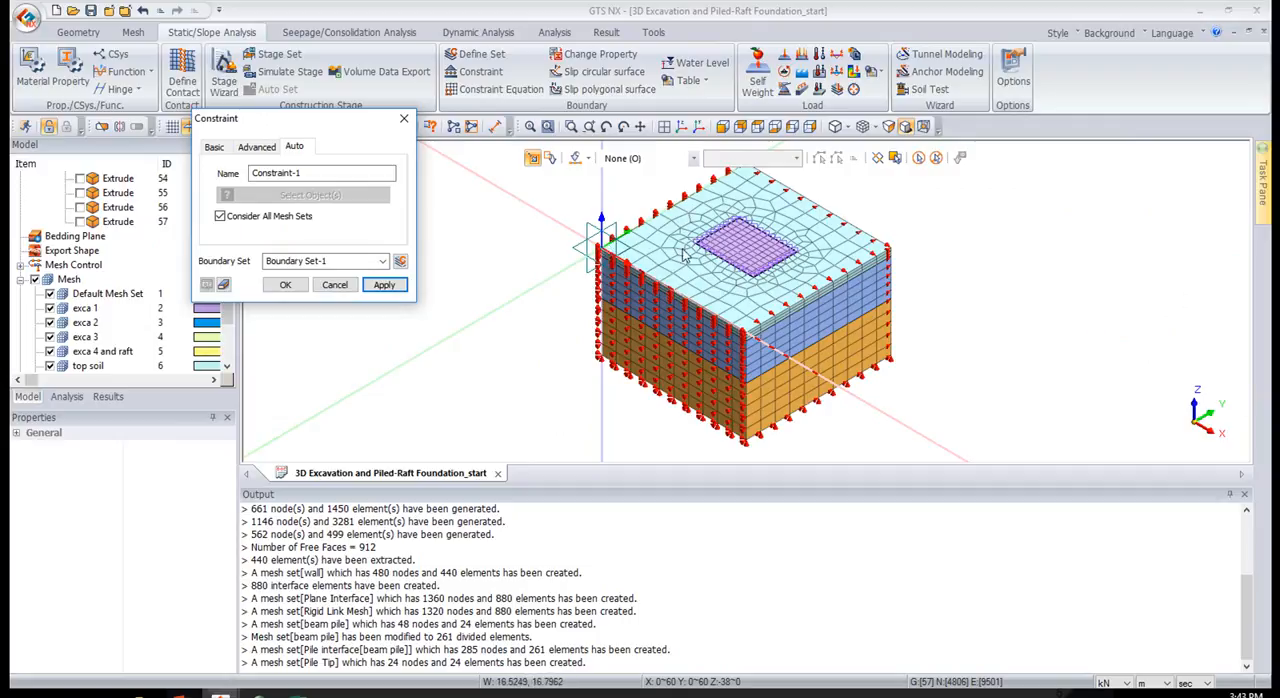
Inspect the constraint symbols on the model's sides and base from several viewpoints, then restore the isometric view
drag(305, 117, 391, 197)
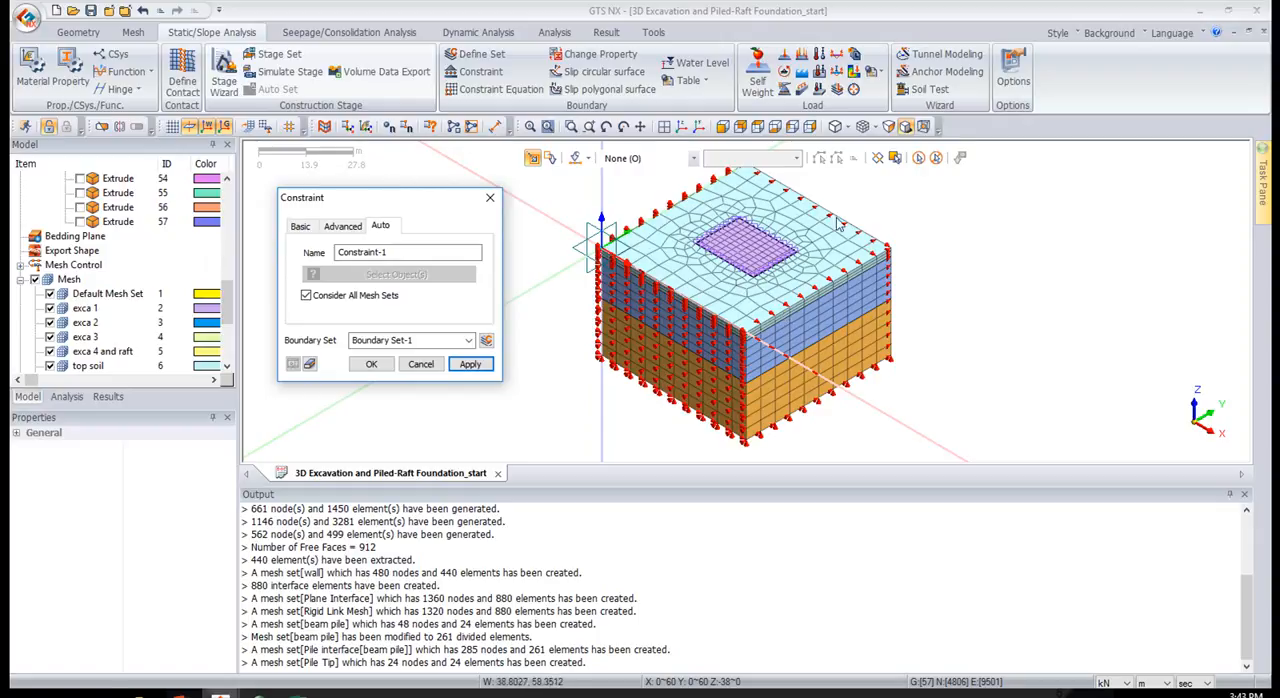
scroll(840, 254, up, 2)
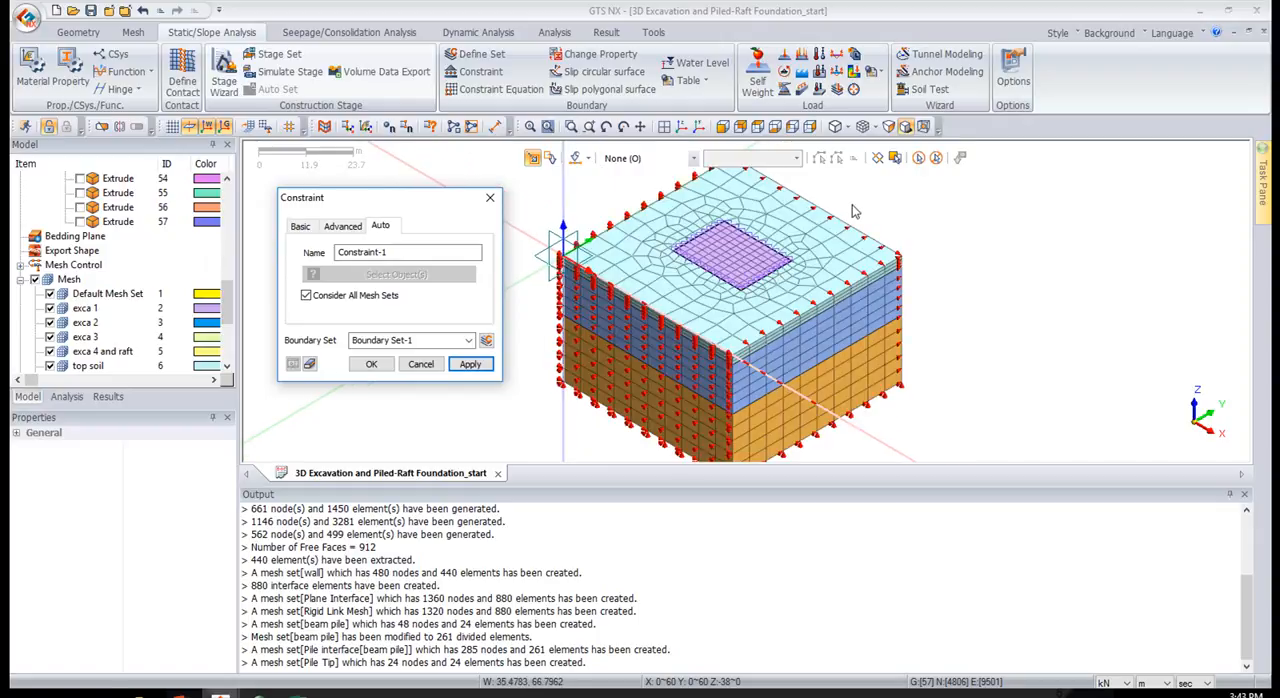
scroll(858, 218, up, 3)
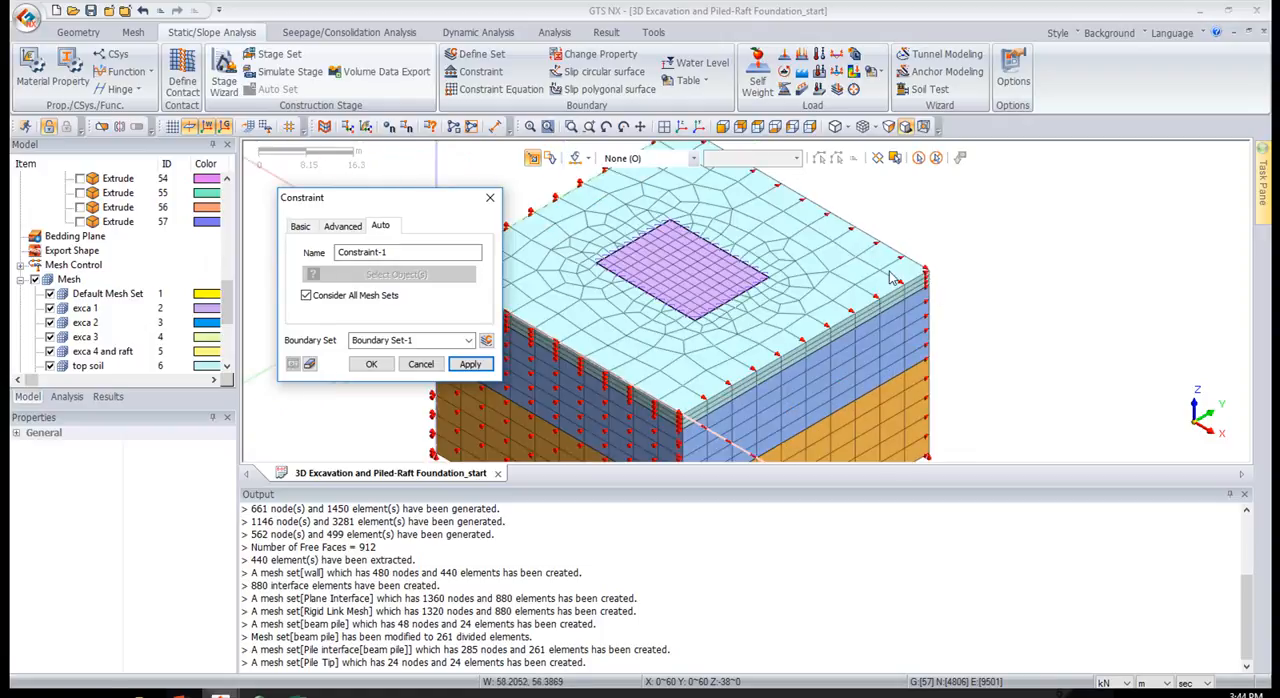
middle_drag(836, 276, 851, 236)
scroll(710, 410, up, 5)
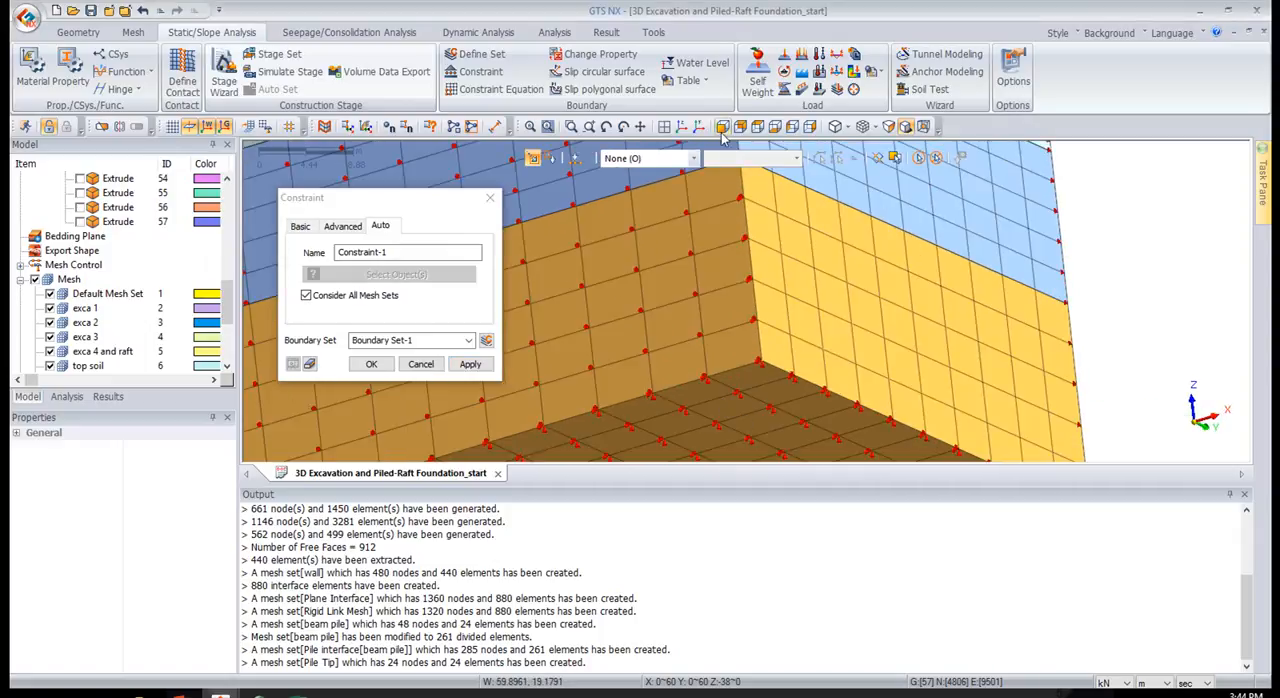
click(668, 128)
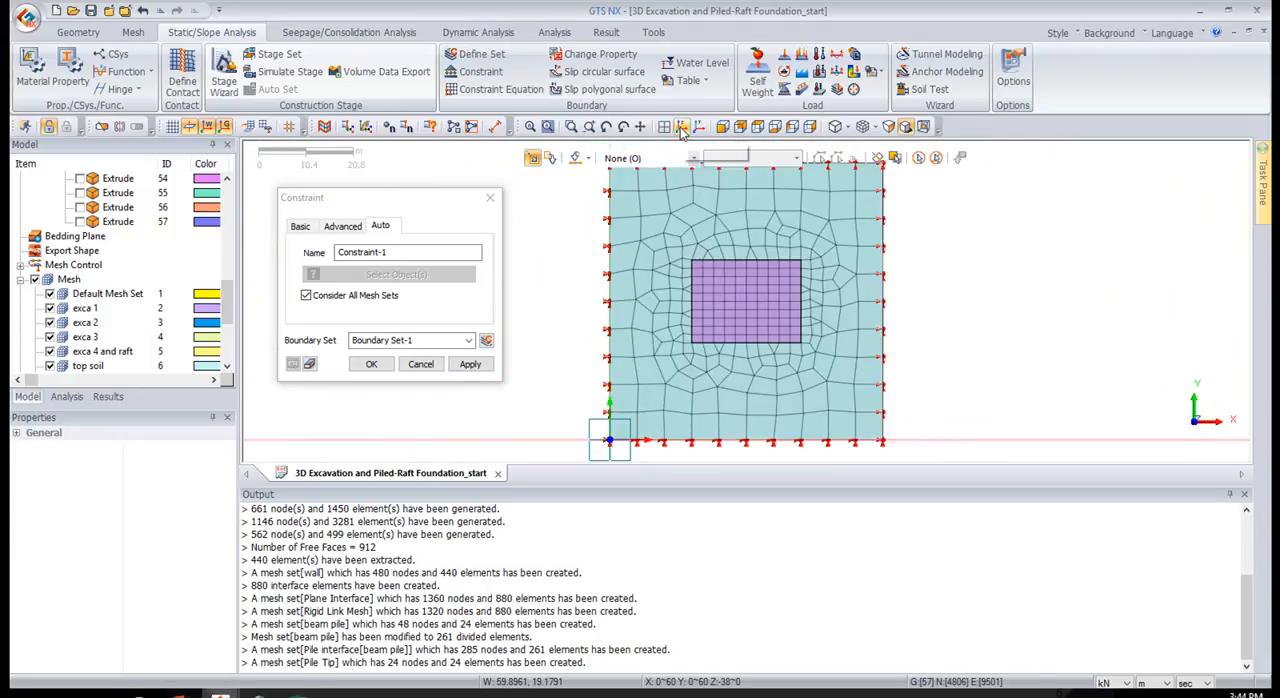
click(683, 129)
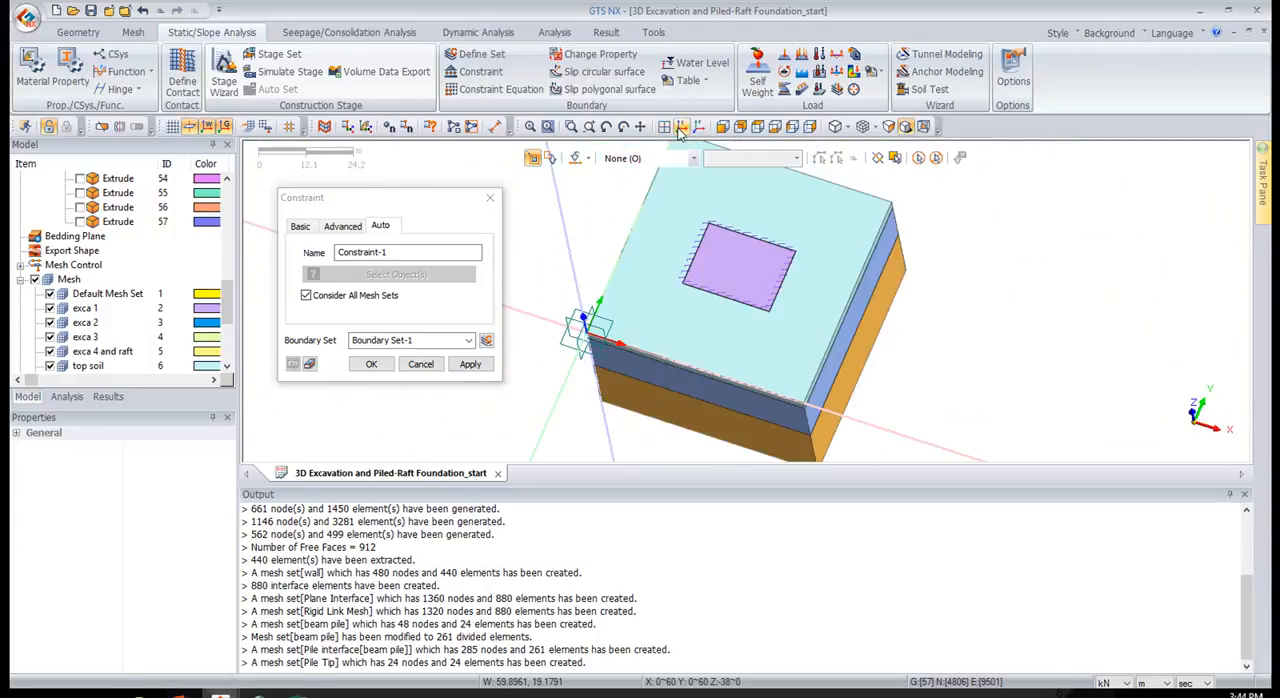
Hide all mesh sets and show only the beam pile mesh set
click(35, 281)
scroll(40, 290, down, 3)
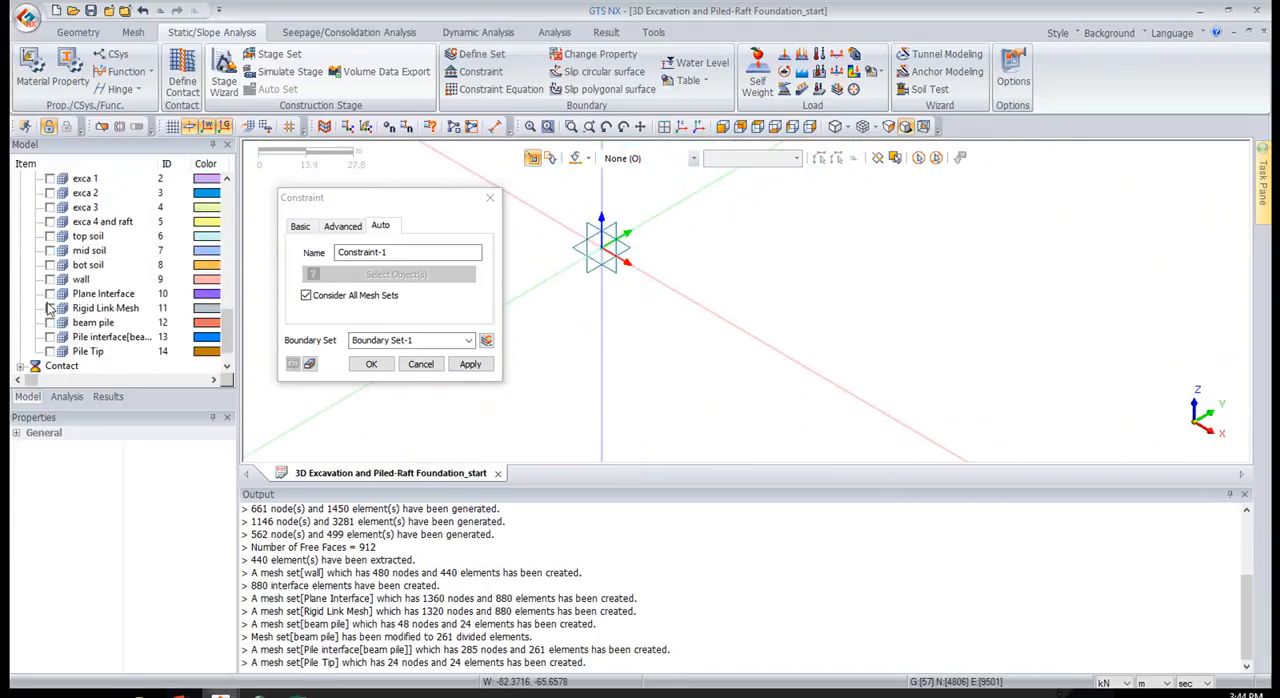
click(50, 322)
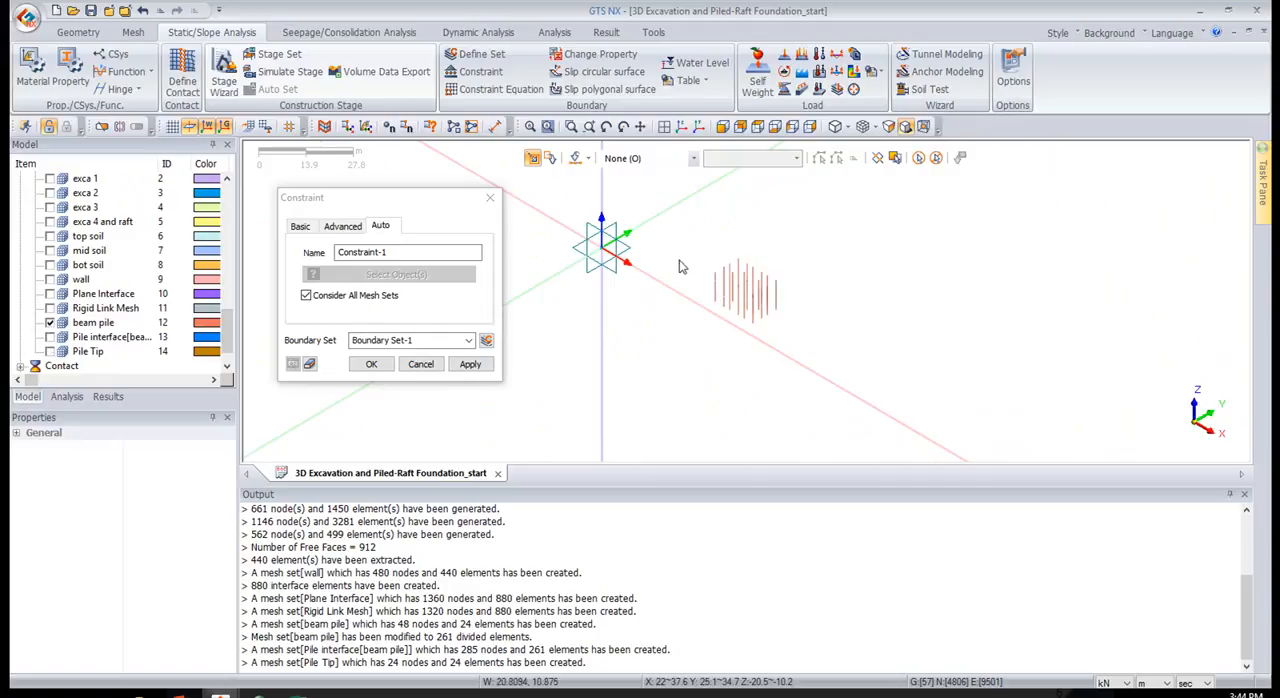
Constrain the Rz rotation of all beam pile nodes with an advanced constraint in boundary set rz
click(341, 227)
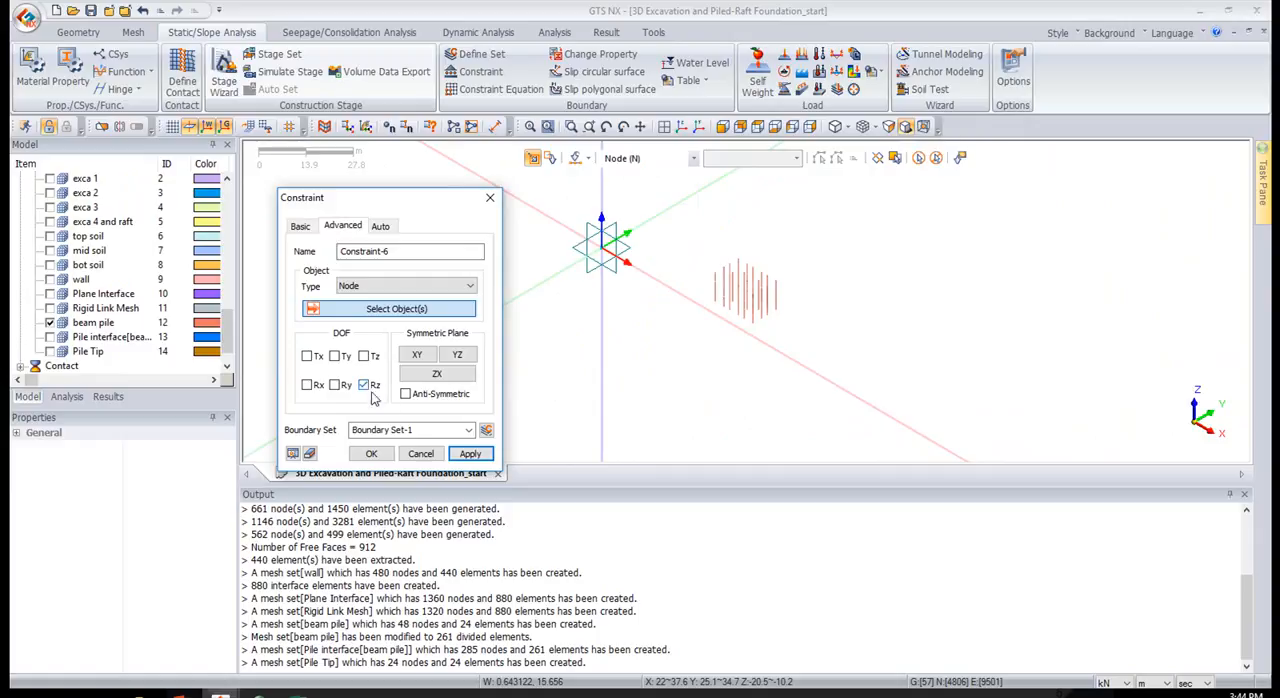
click(367, 386)
click(390, 429)
text(rz)
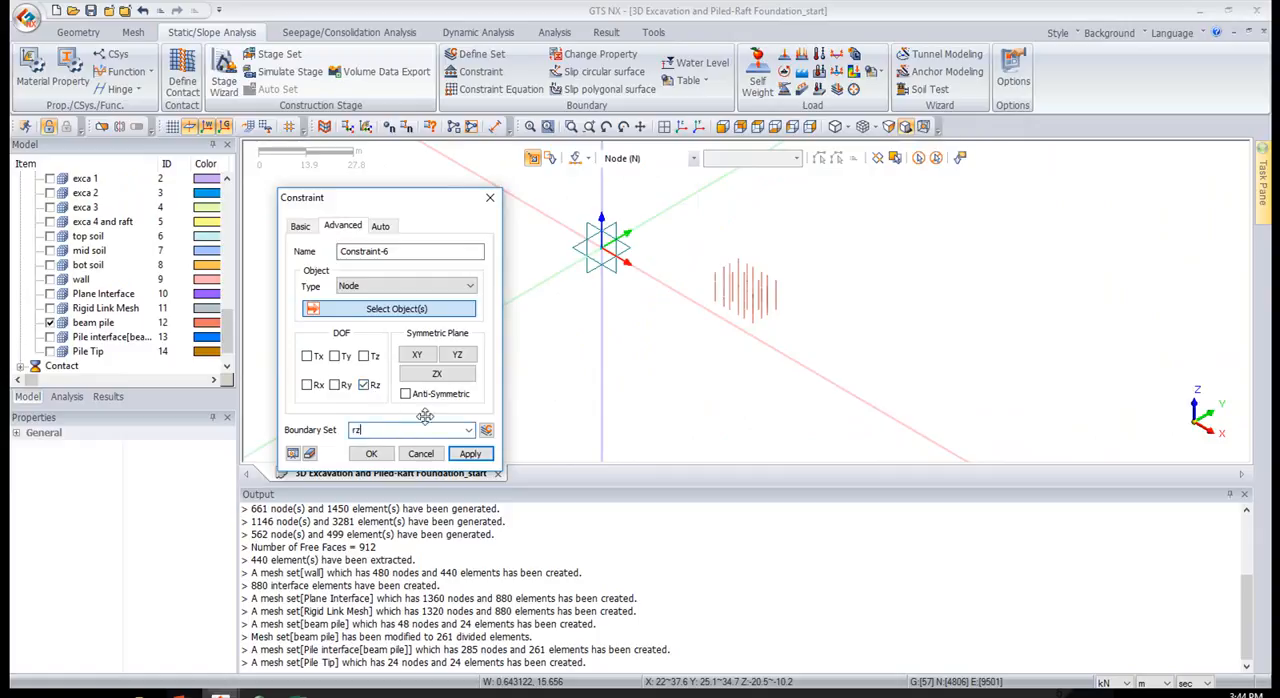
drag(698, 192, 842, 386)
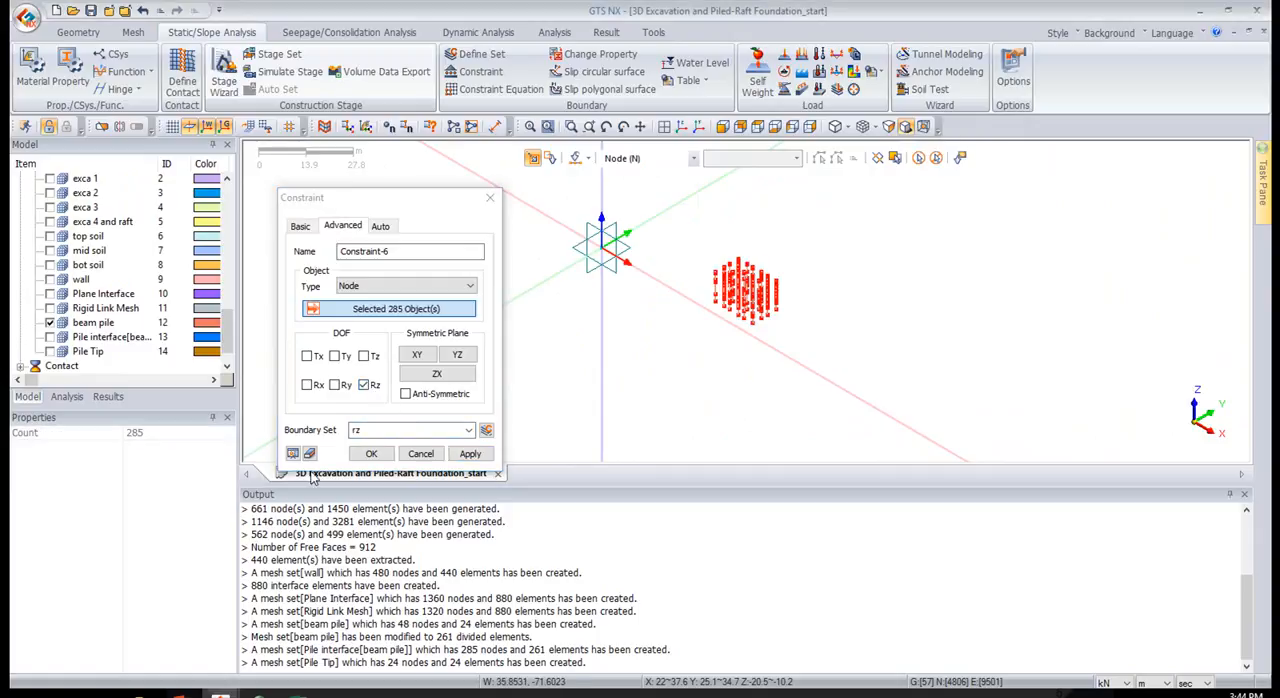
click(361, 456)
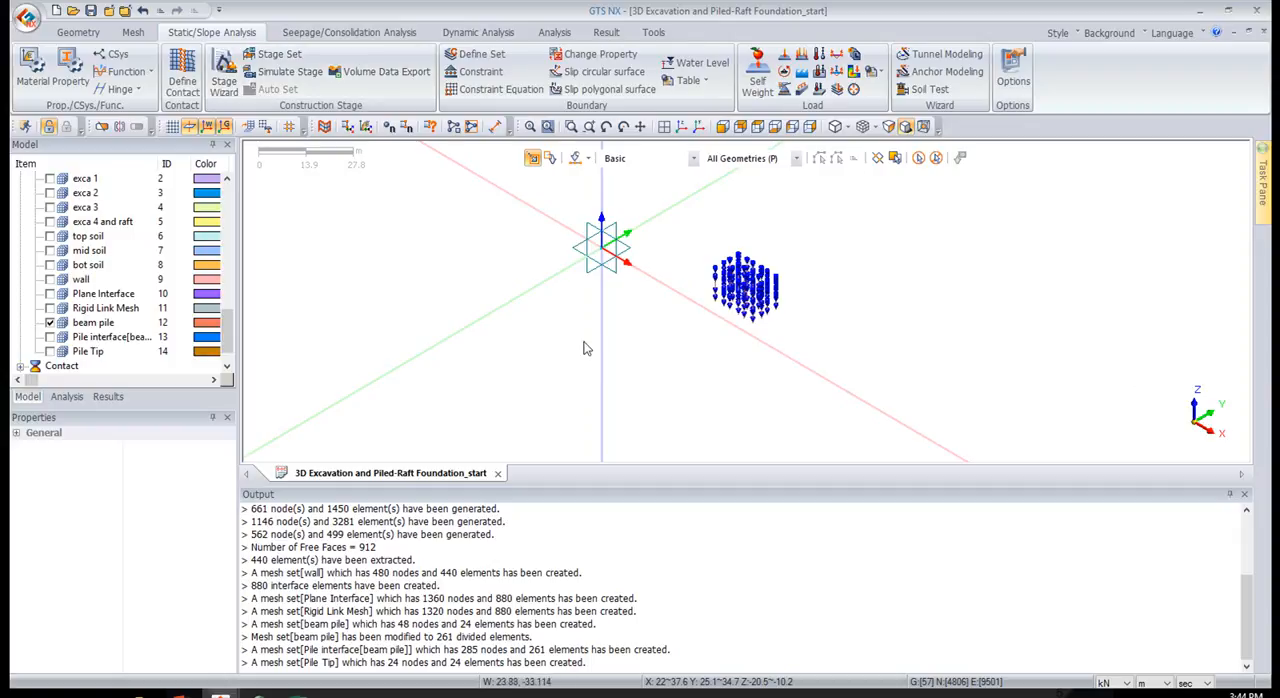
Show all mesh sets and add a self-weight load with Gz of -1 in load set gravity
scroll(43, 198, up, 1)
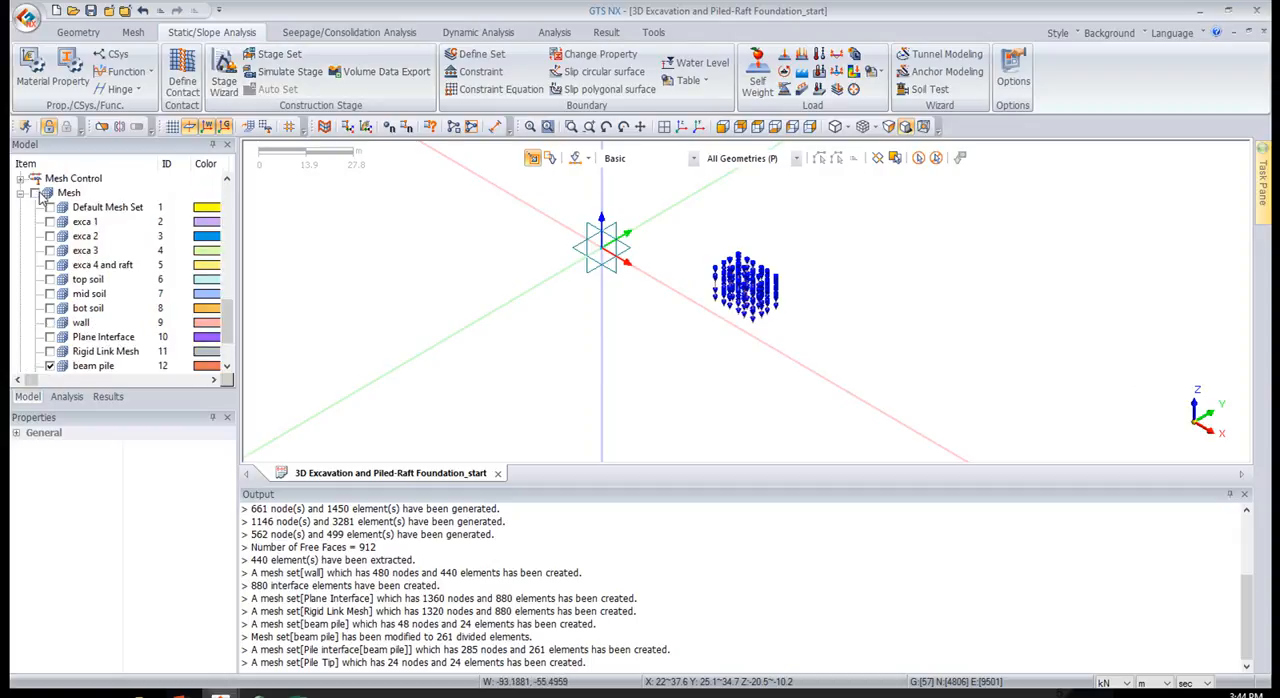
click(36, 193)
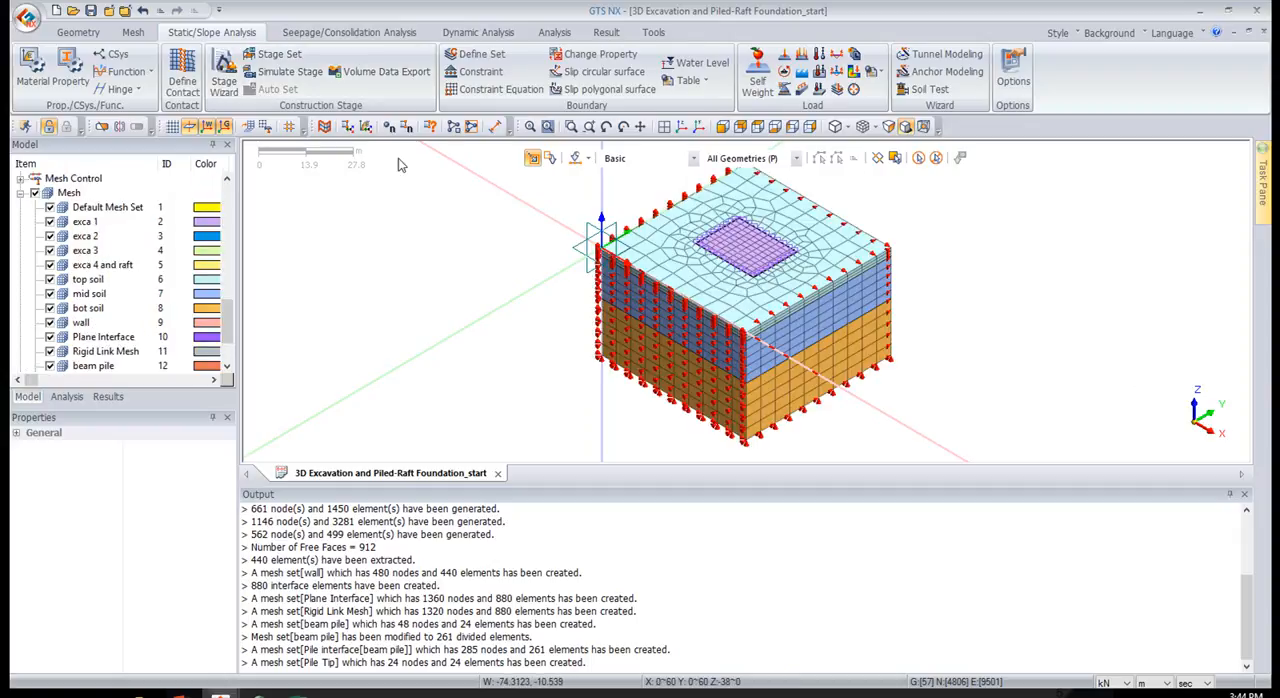
click(757, 75)
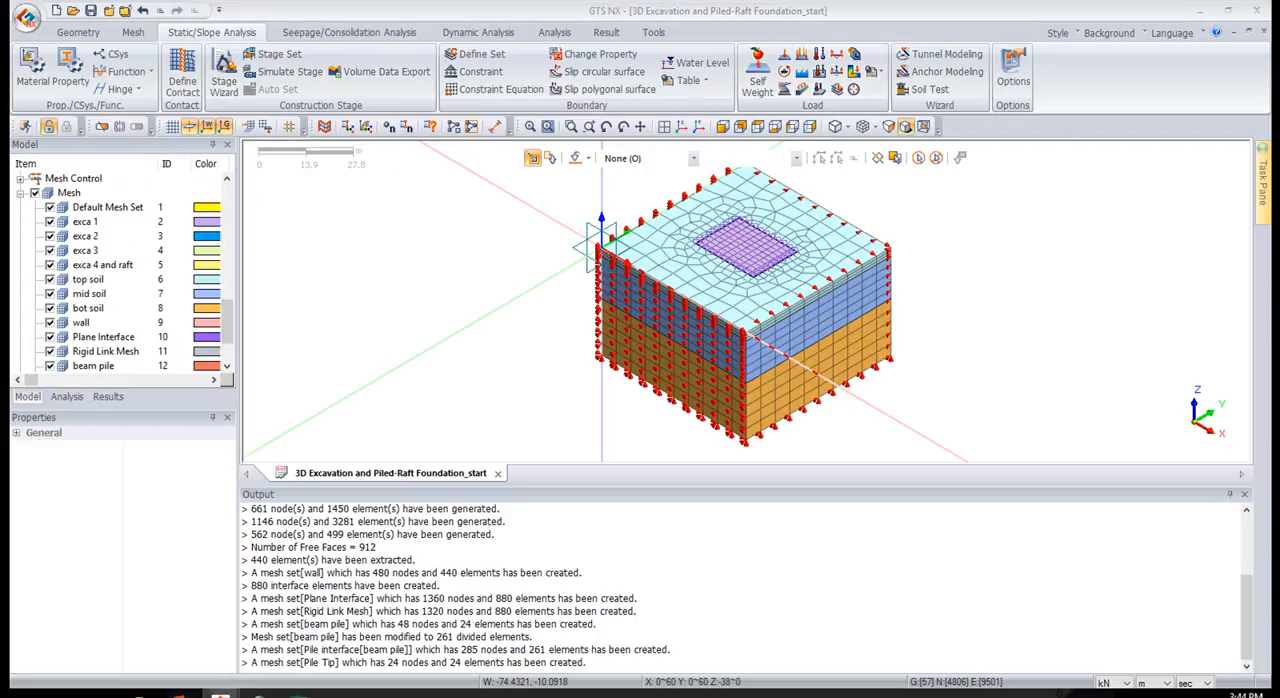
drag(932, 216, 267, 214)
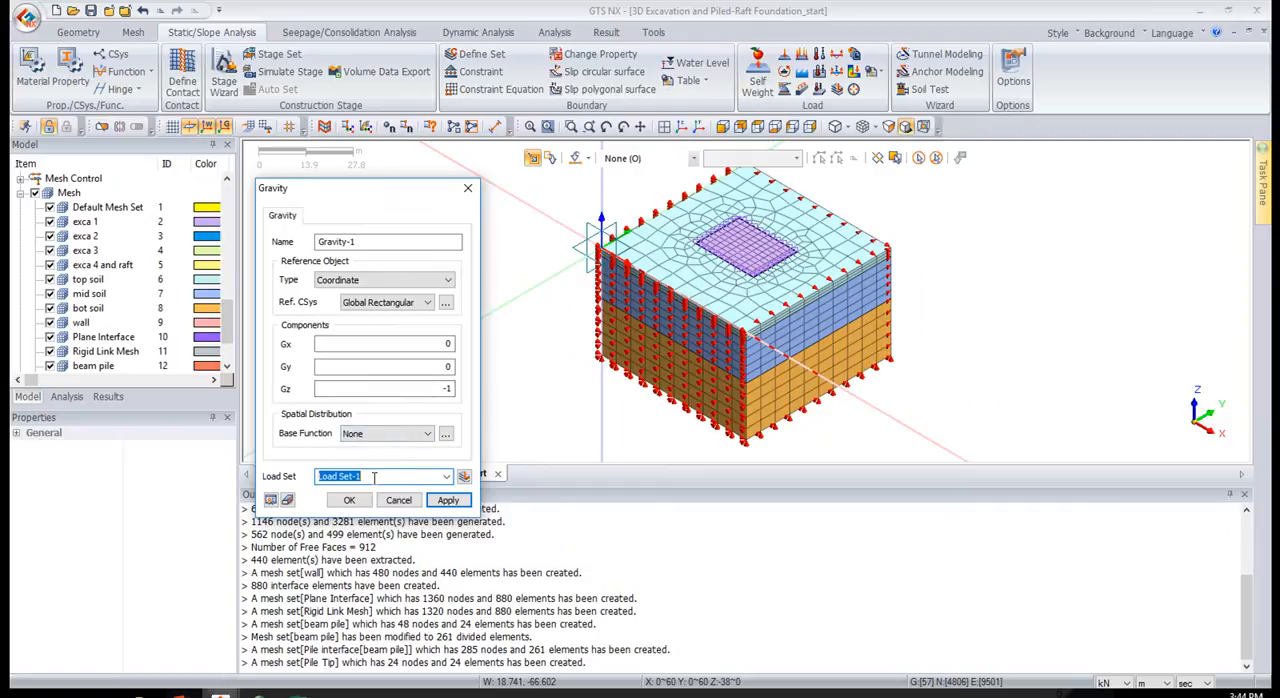
text(gravity)
click(349, 501)
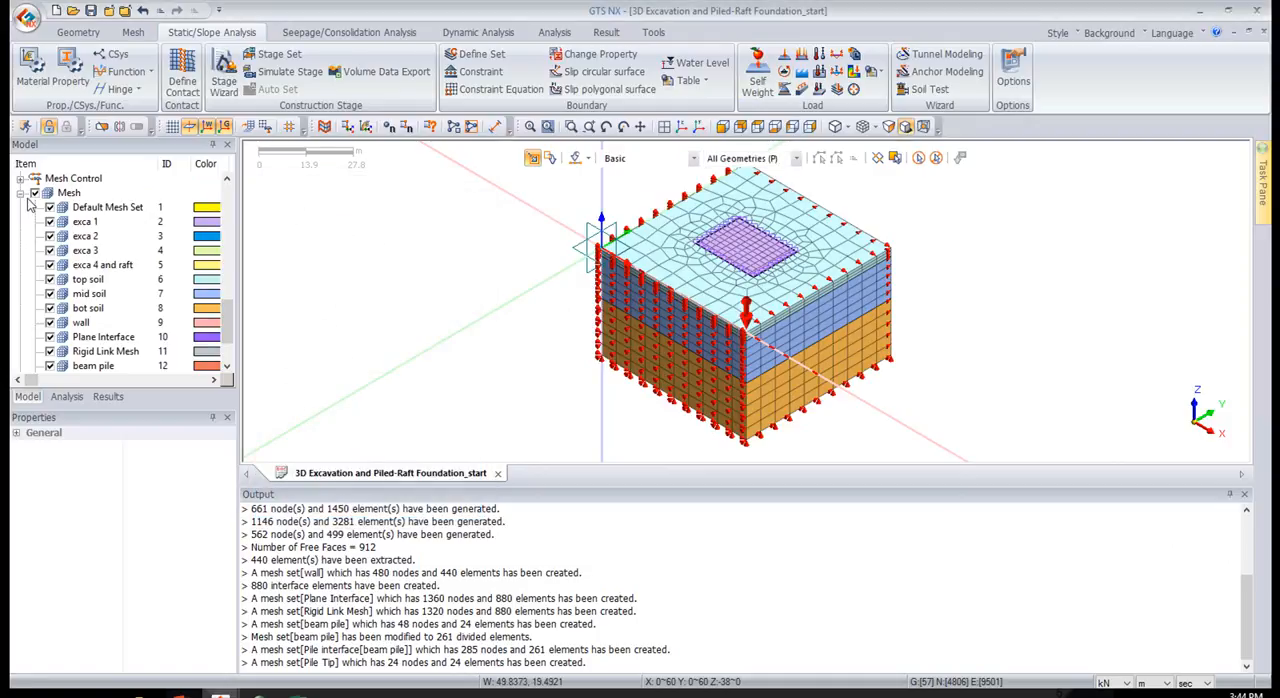
Hide the static load and boundary condition symbols in the model view
click(65, 397)
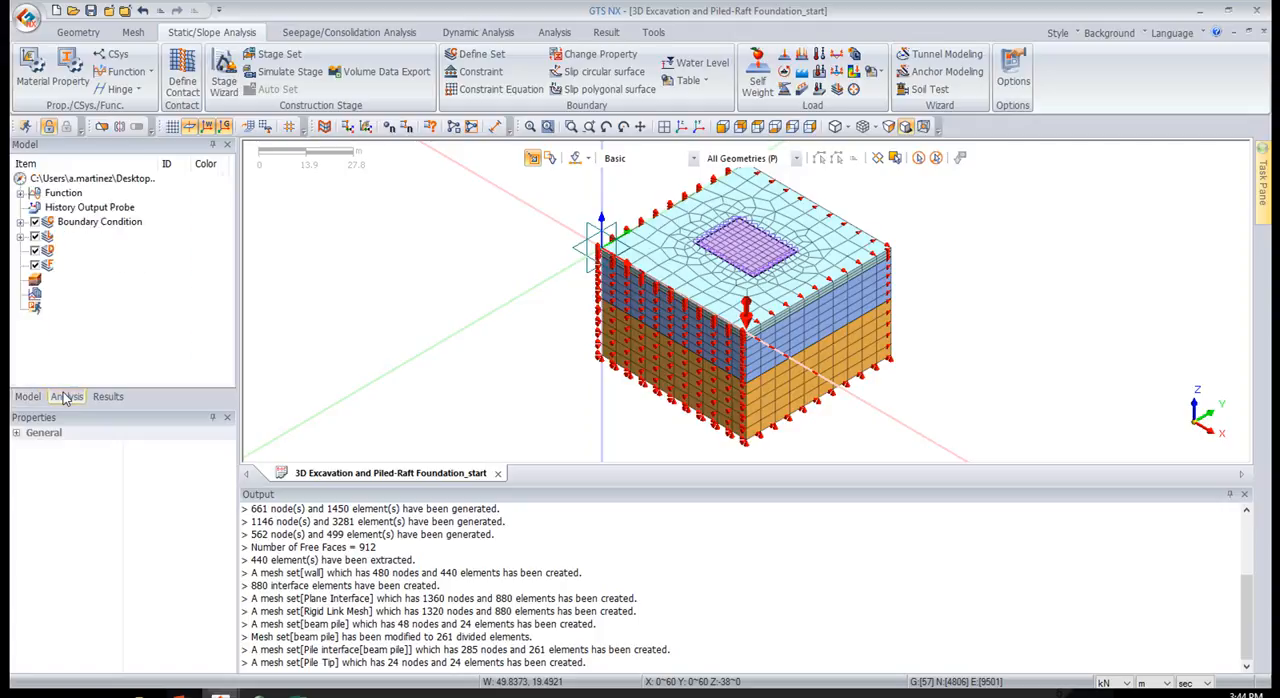
click(35, 236)
click(35, 221)
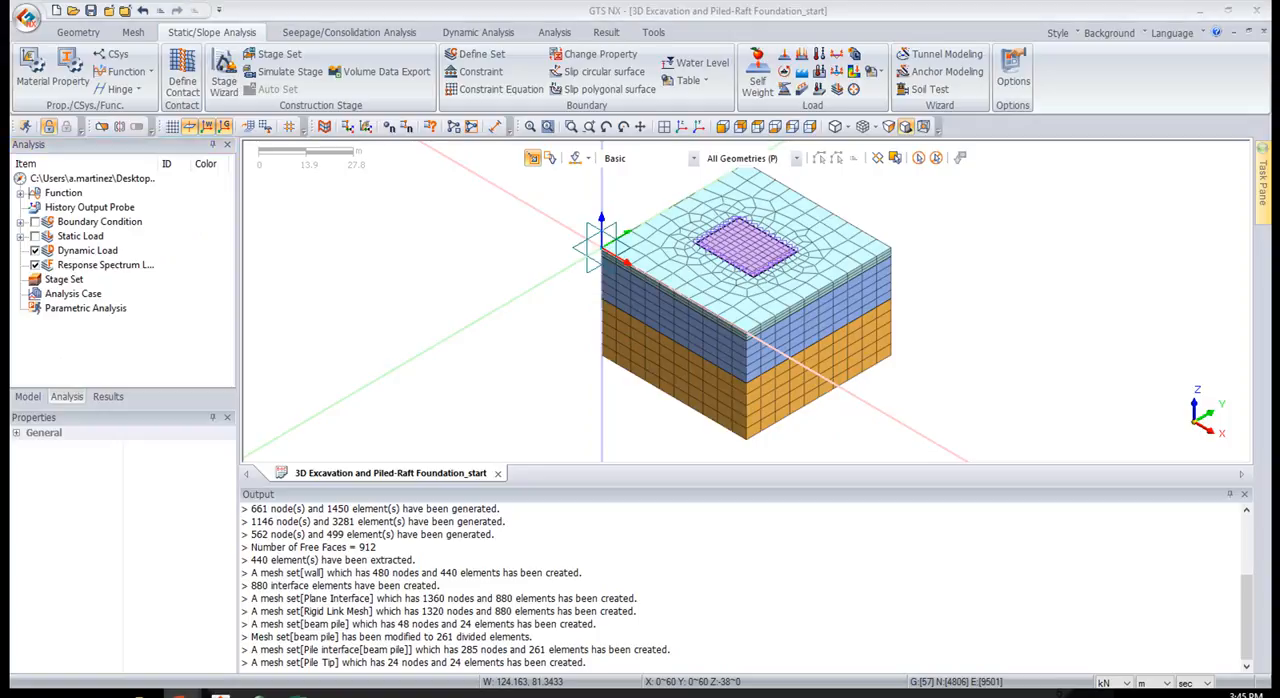
Hide all mesh sets and show only the exca 4 and raft mesh set
click(30, 396)
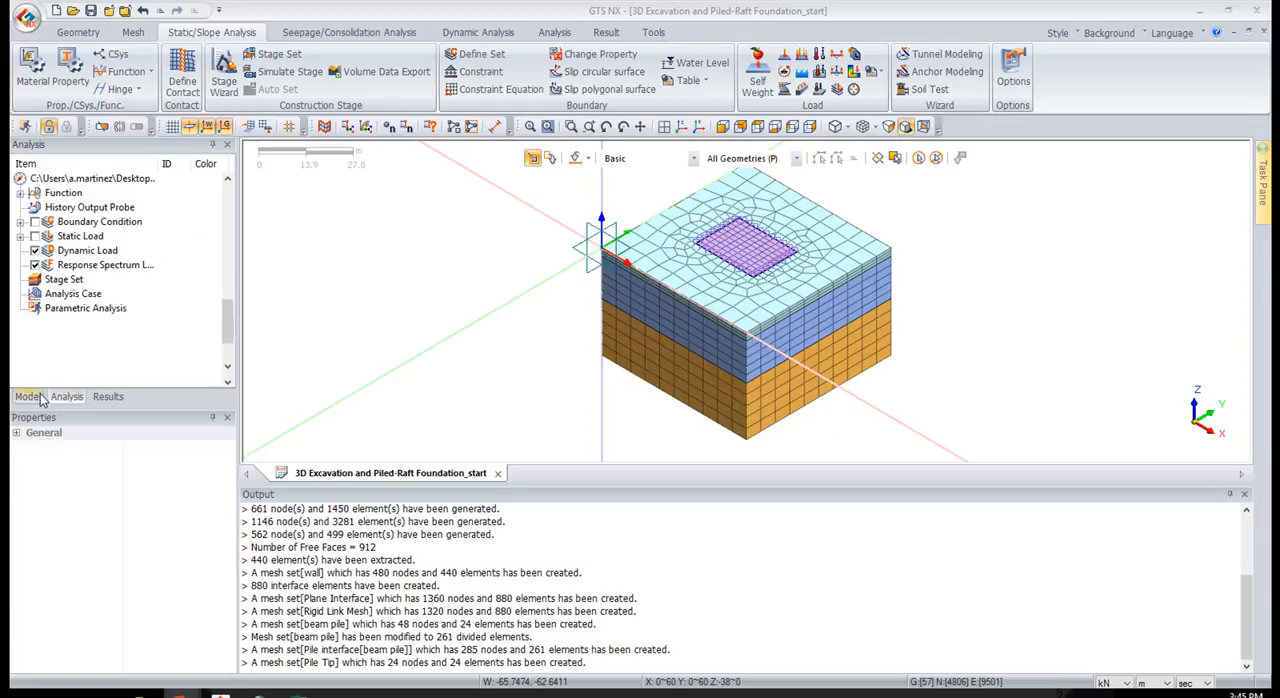
click(34, 193)
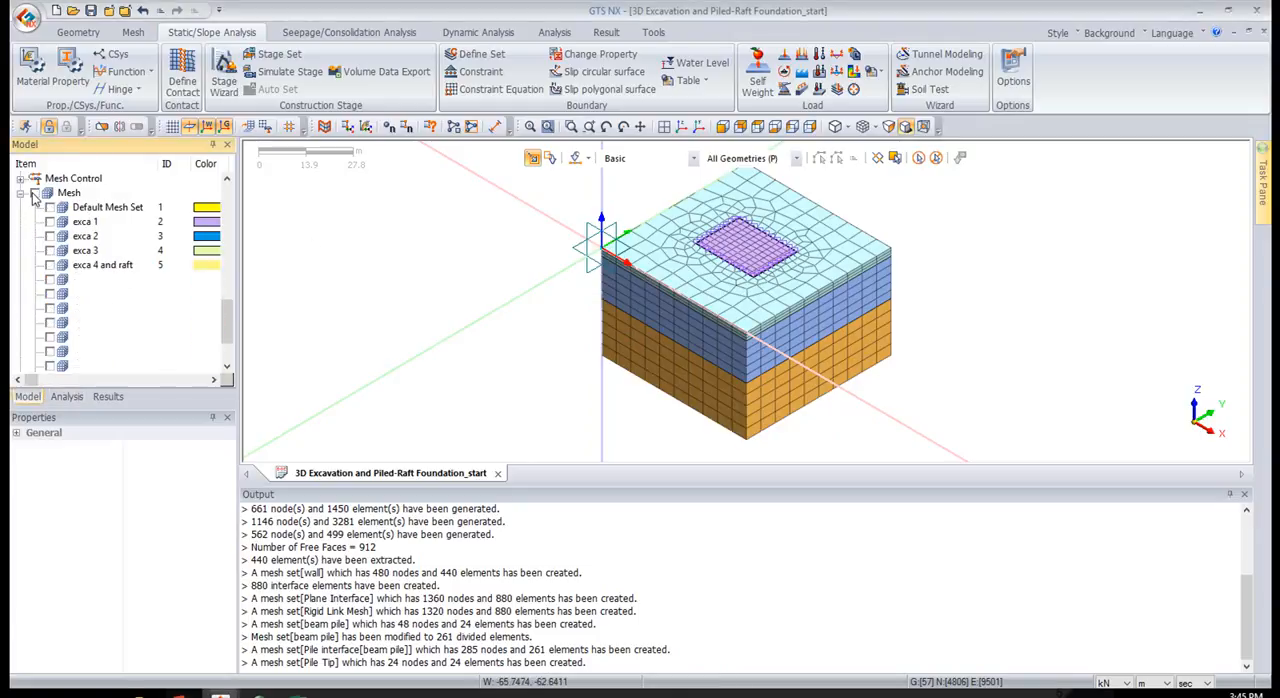
click(50, 265)
scroll(805, 267, up, 3)
scroll(805, 267, up, 1)
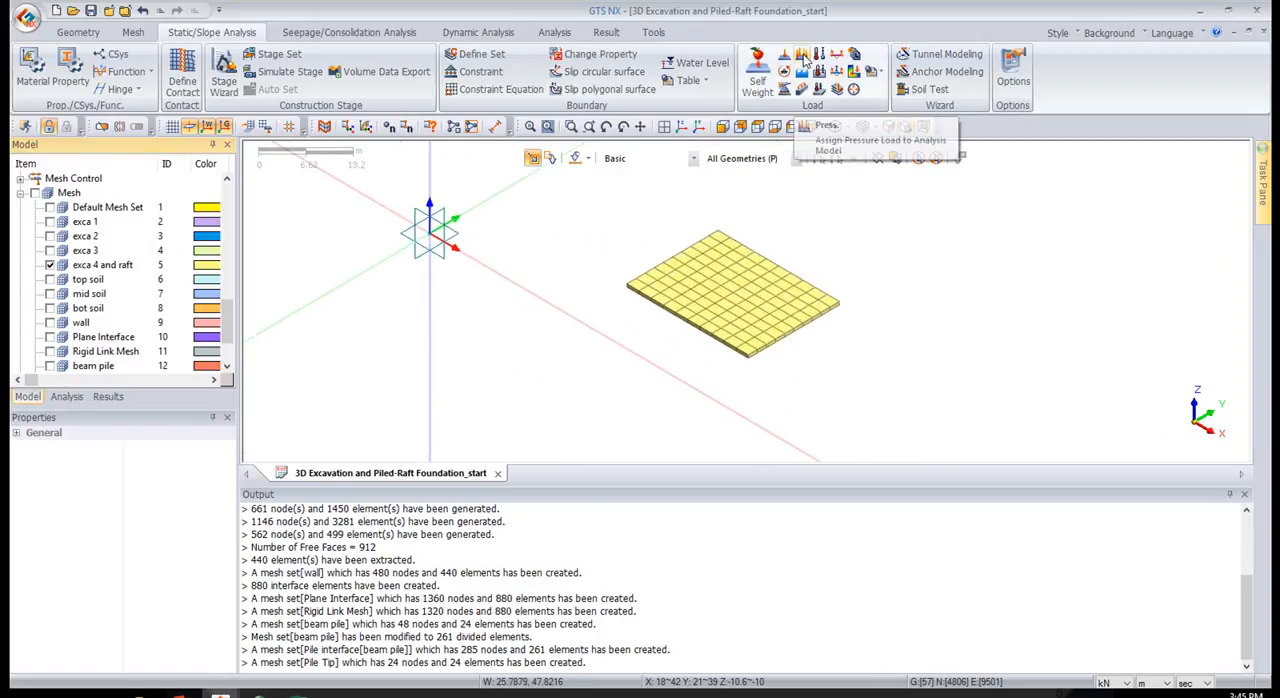
Start a face pressure load on 3D element faces and select the raft's entire top surface using the front view
click(802, 55)
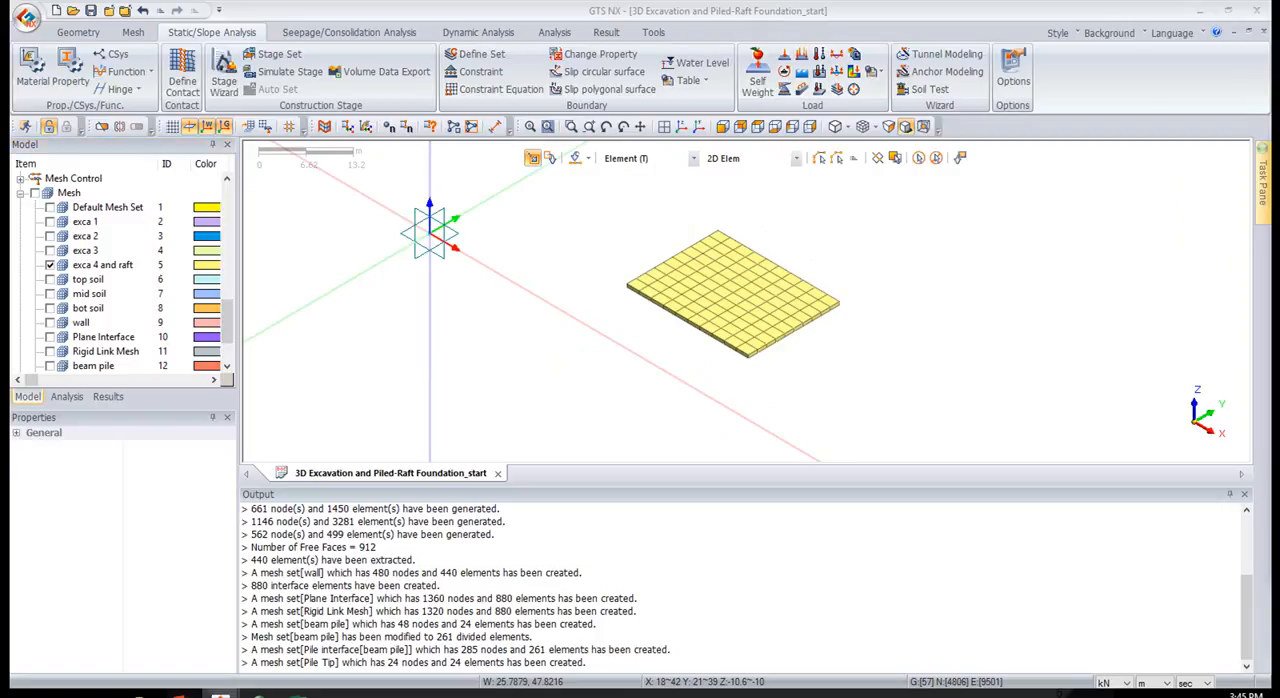
drag(1144, 155, 341, 120)
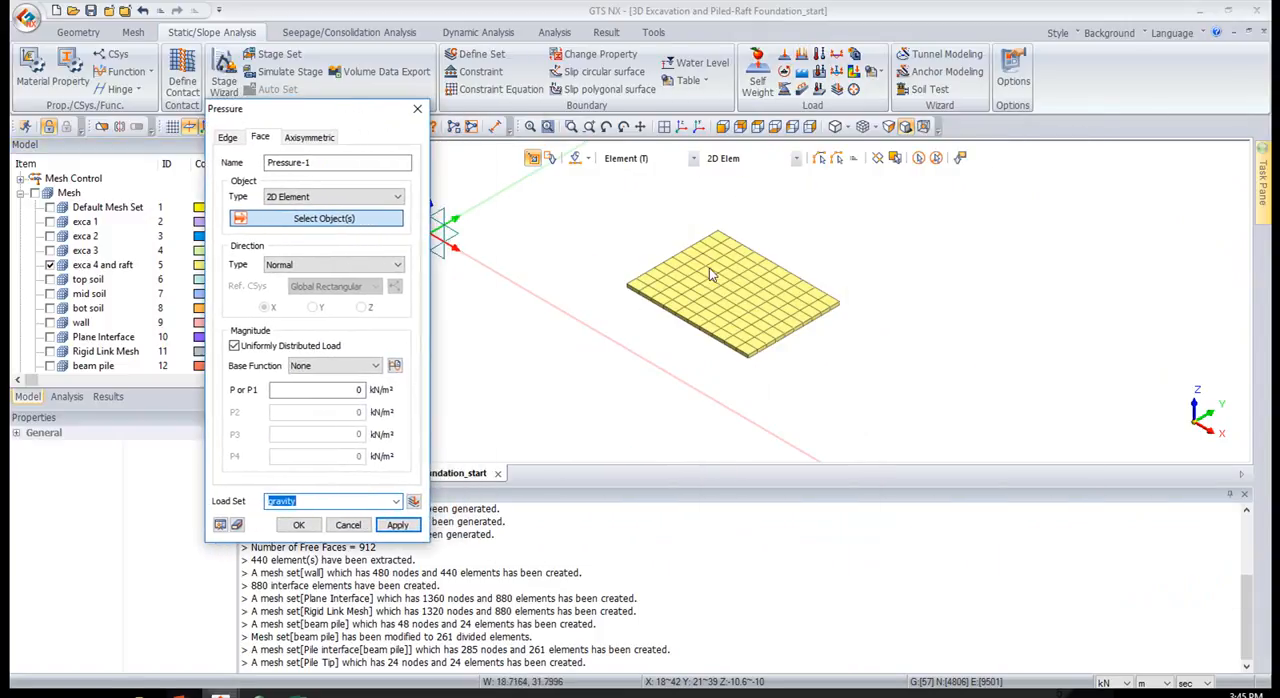
click(293, 198)
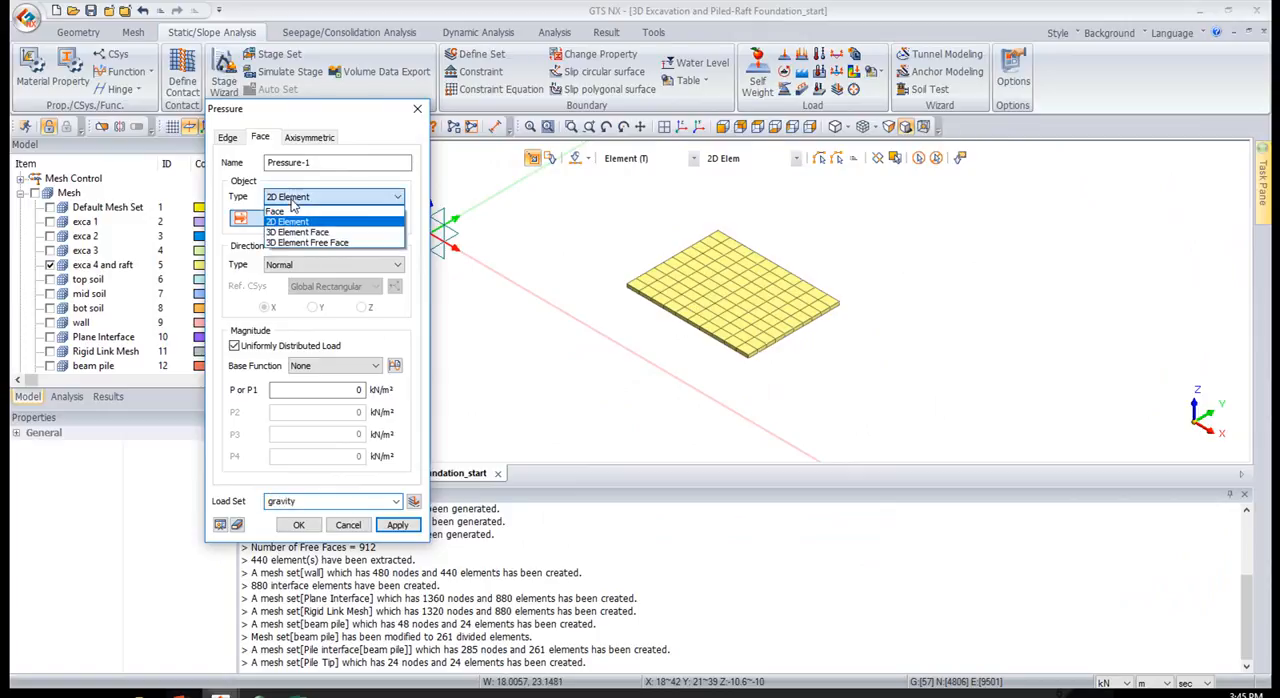
click(298, 232)
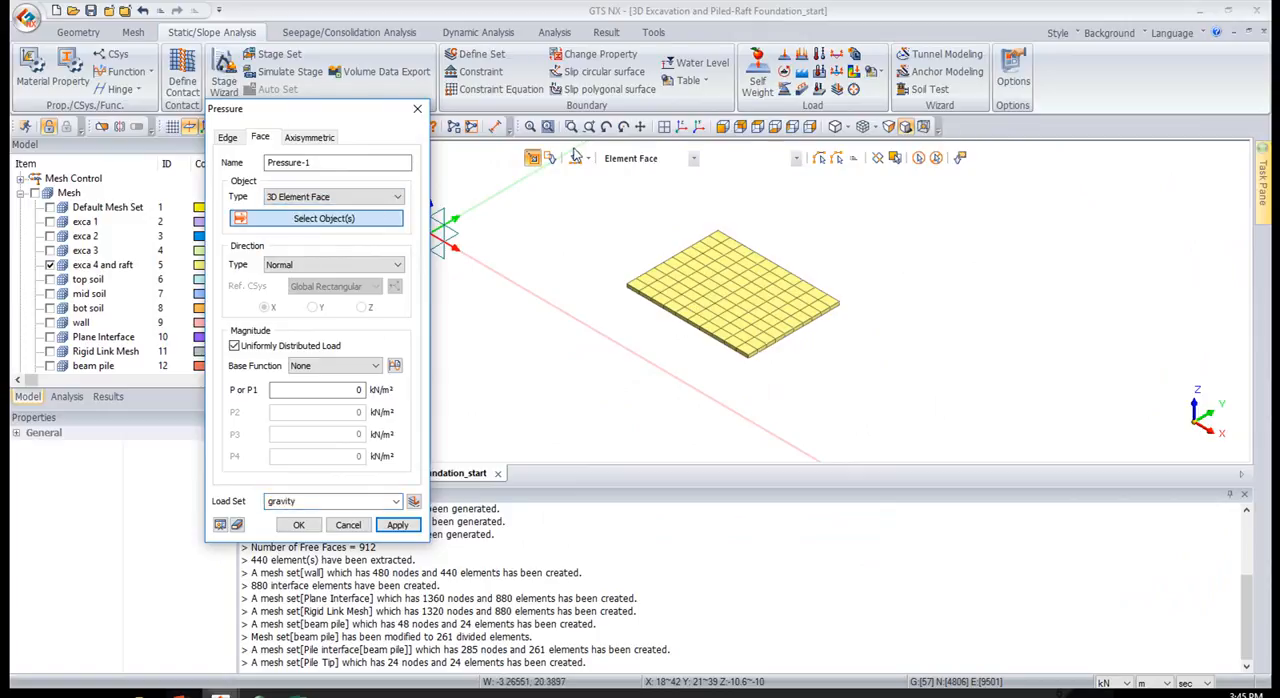
click(532, 160)
click(722, 127)
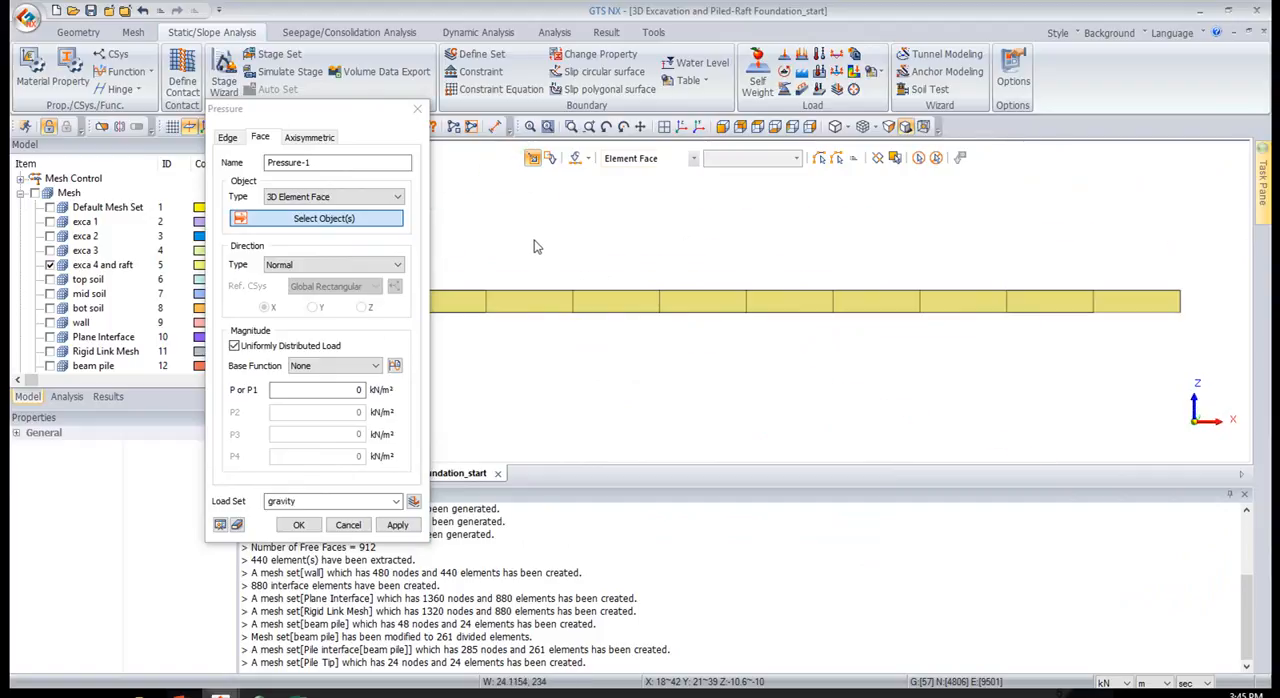
scroll(537, 238, down, 7)
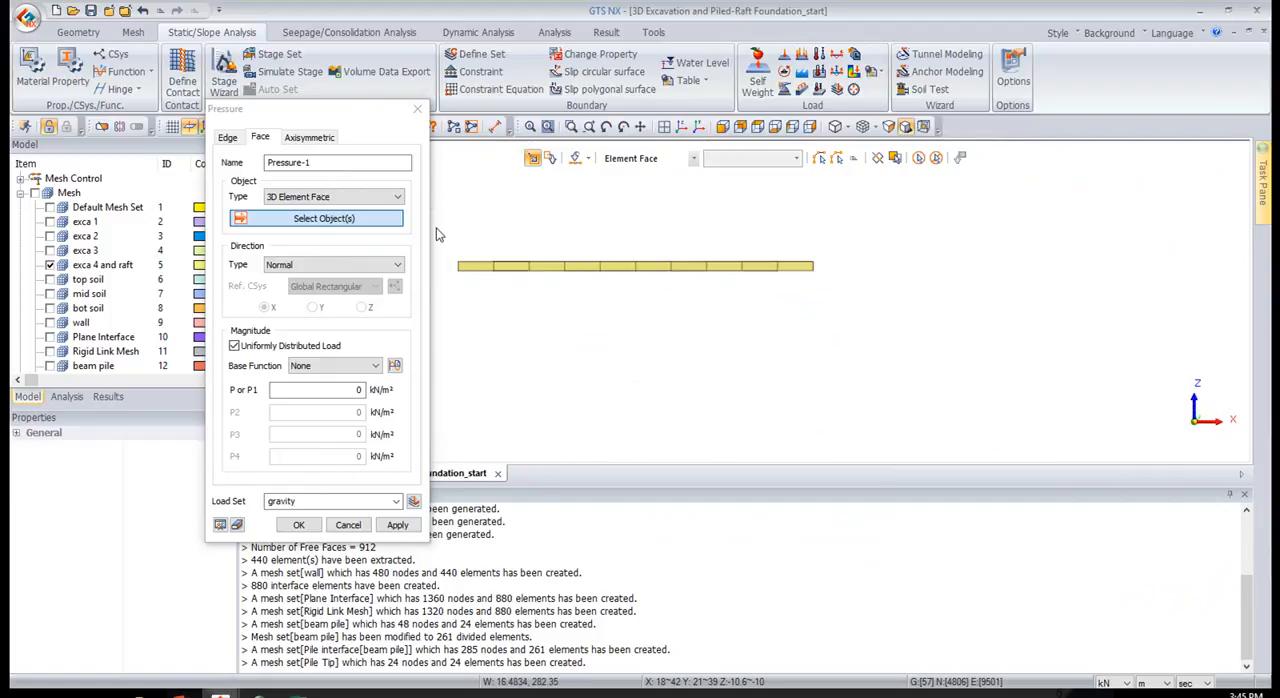
drag(444, 231, 858, 266)
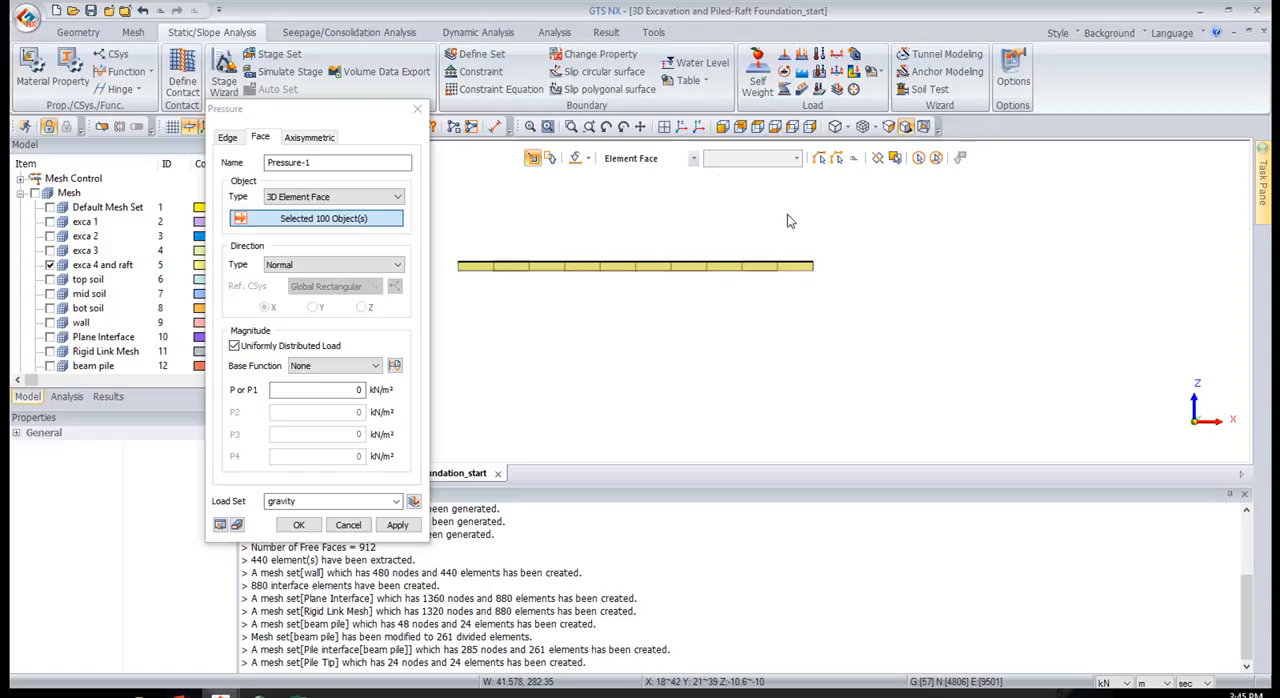
click(681, 125)
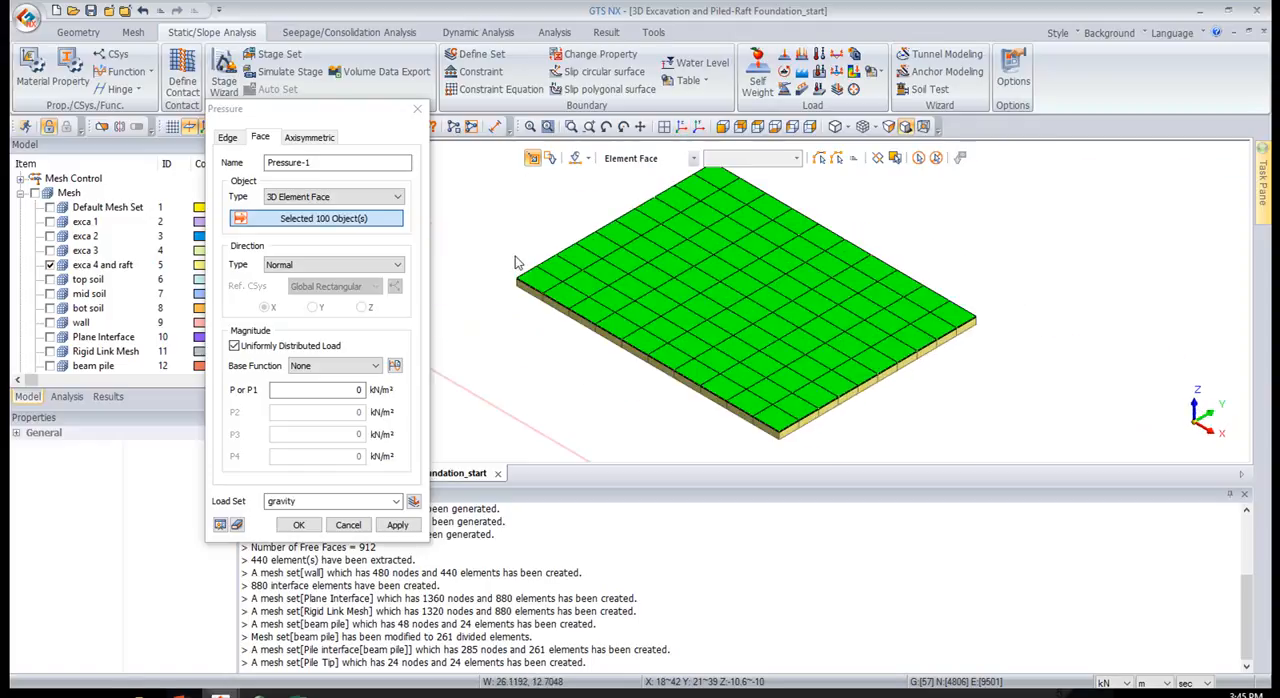
Apply a uniform normal pressure of 200 kN/m² to the selected raft faces in load set raft pressure
click(388, 400)
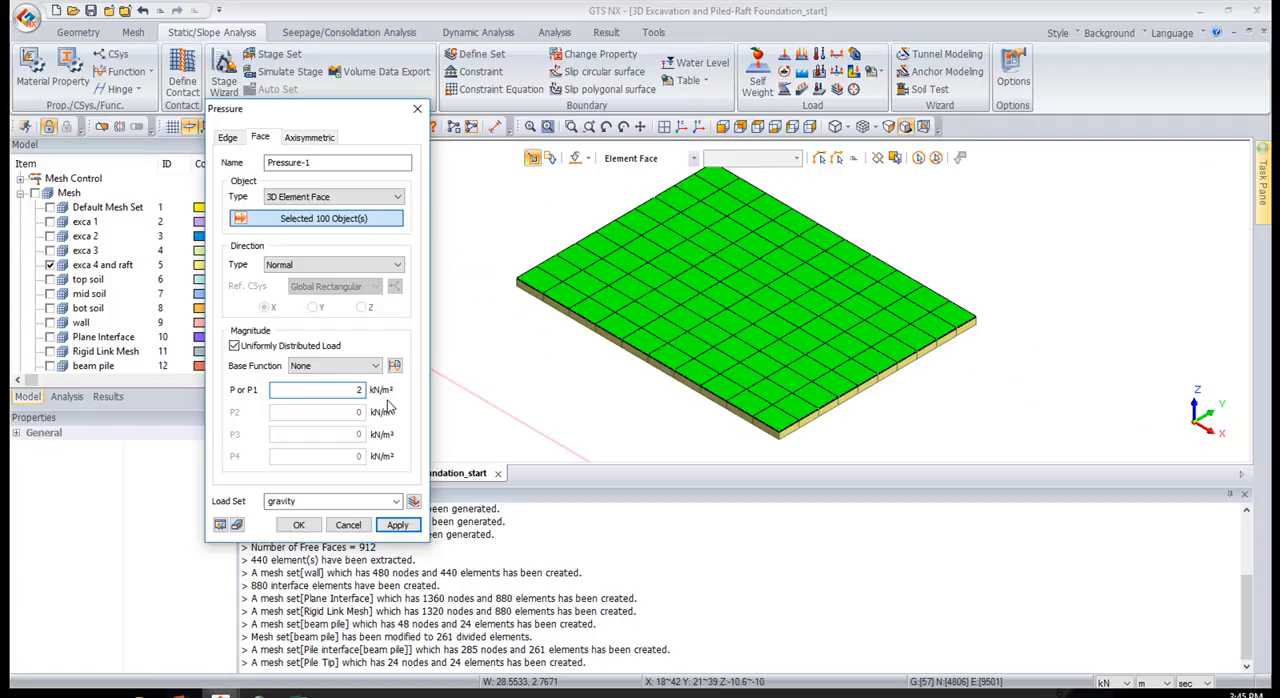
click(324, 500)
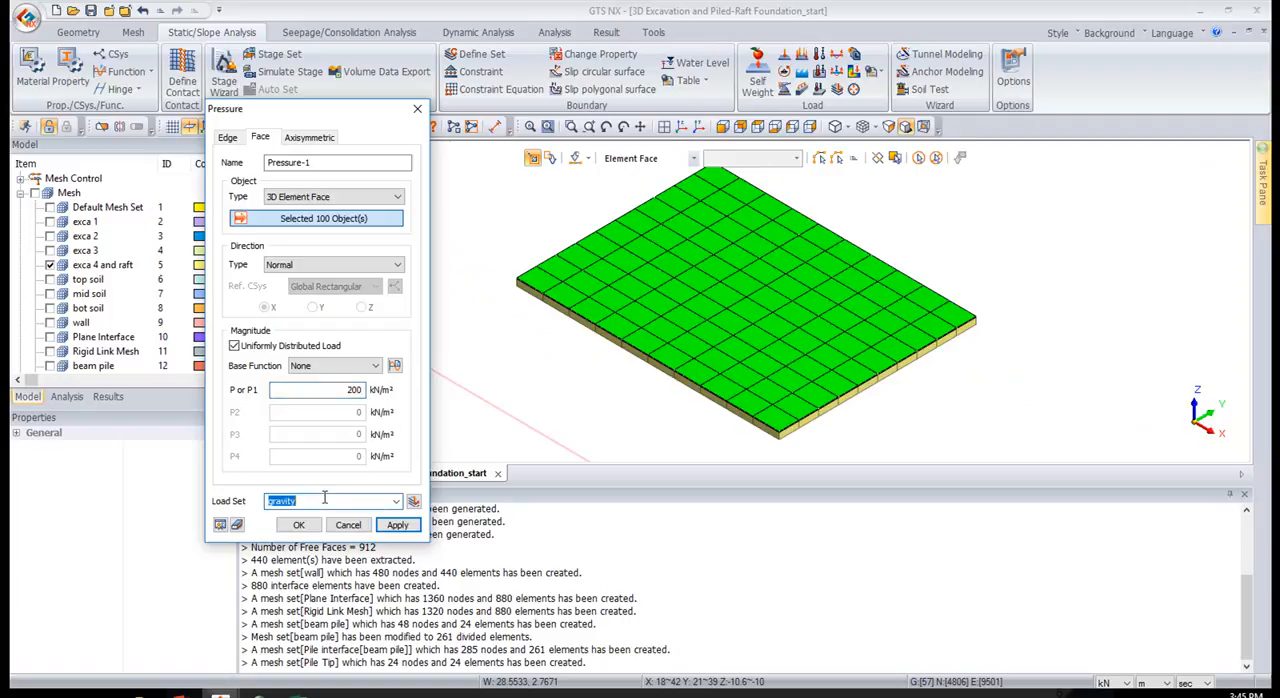
text(raft pressure)
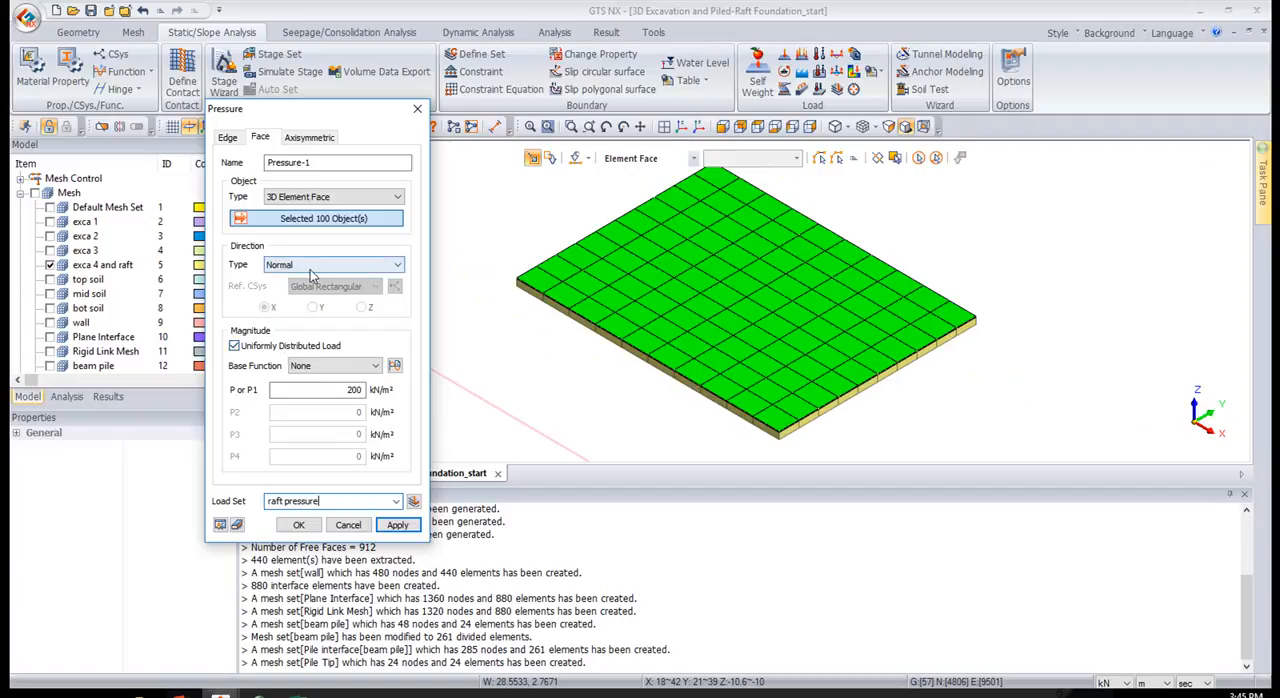
click(298, 527)
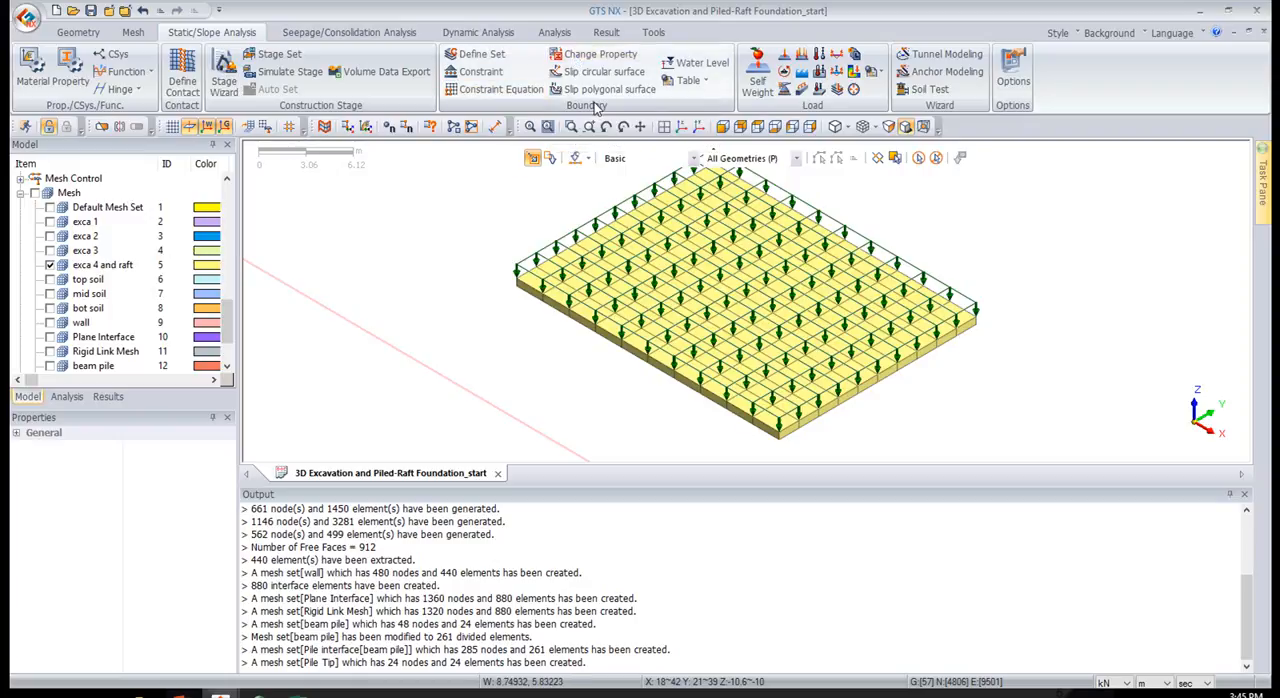
Create a change-property boundary assigning 4: Raft to all displayed exca 4 and raft elements, in boundary set raft
click(603, 56)
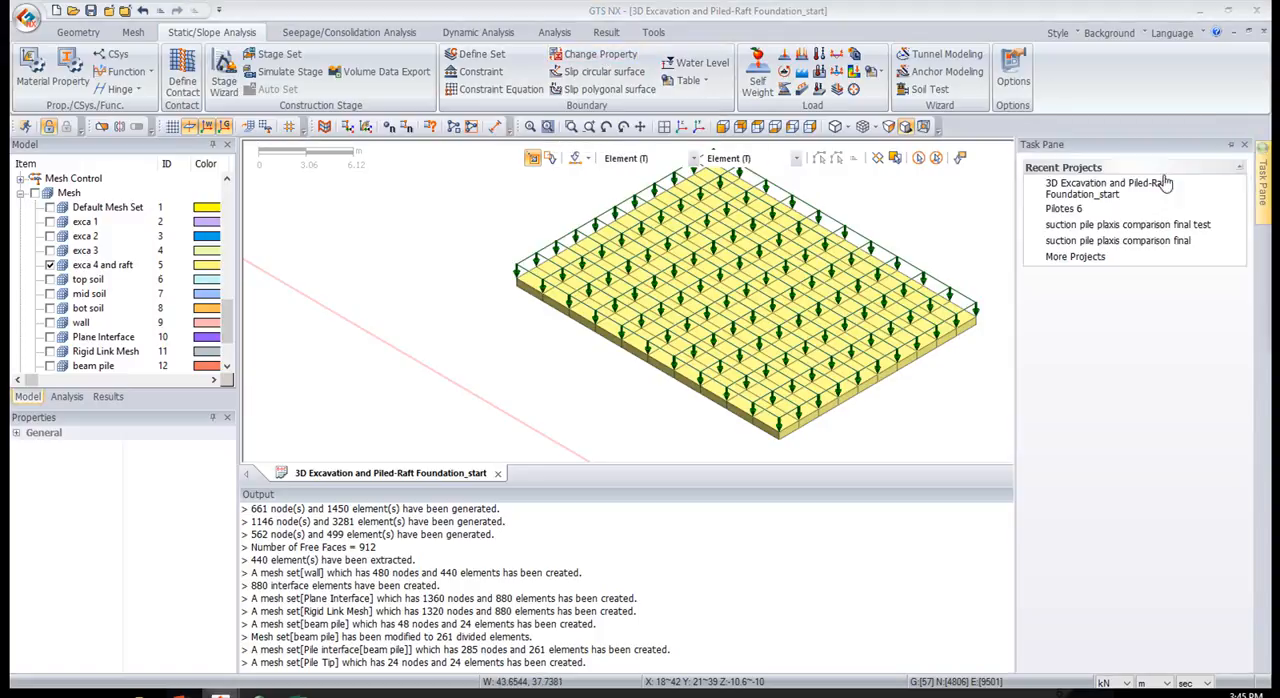
drag(506, 230, 455, 235)
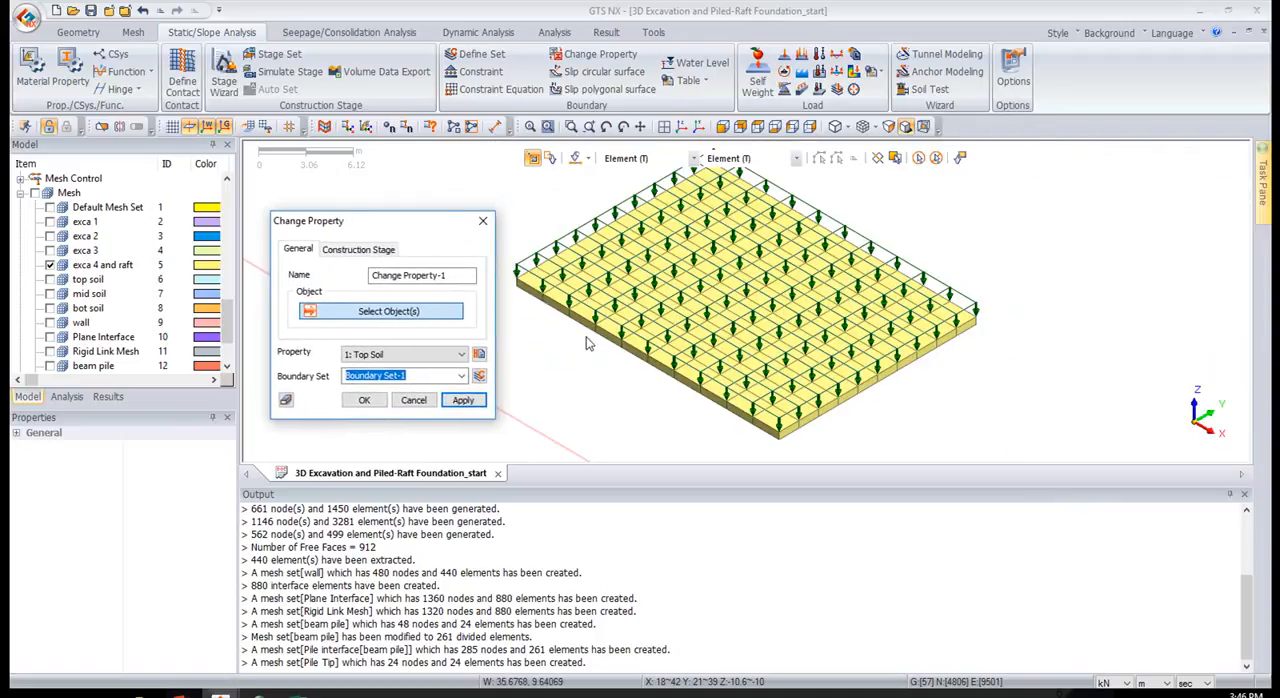
click(390, 356)
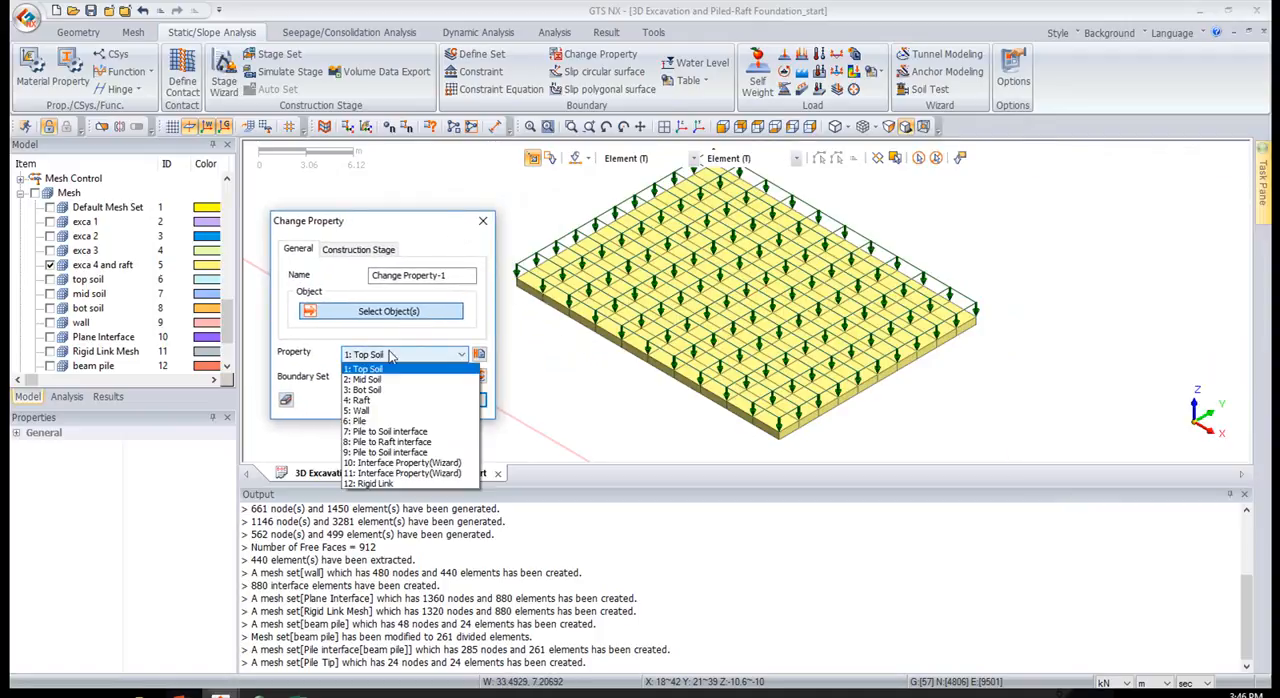
click(362, 400)
click(422, 375)
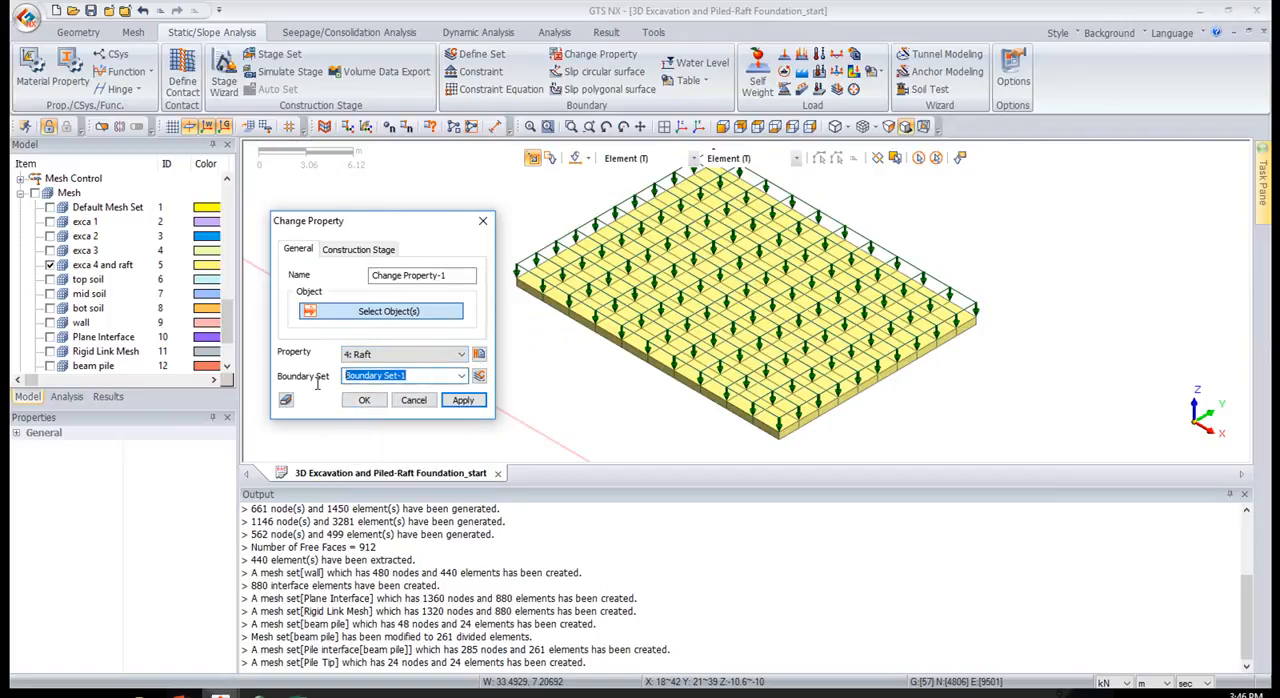
text(raft)
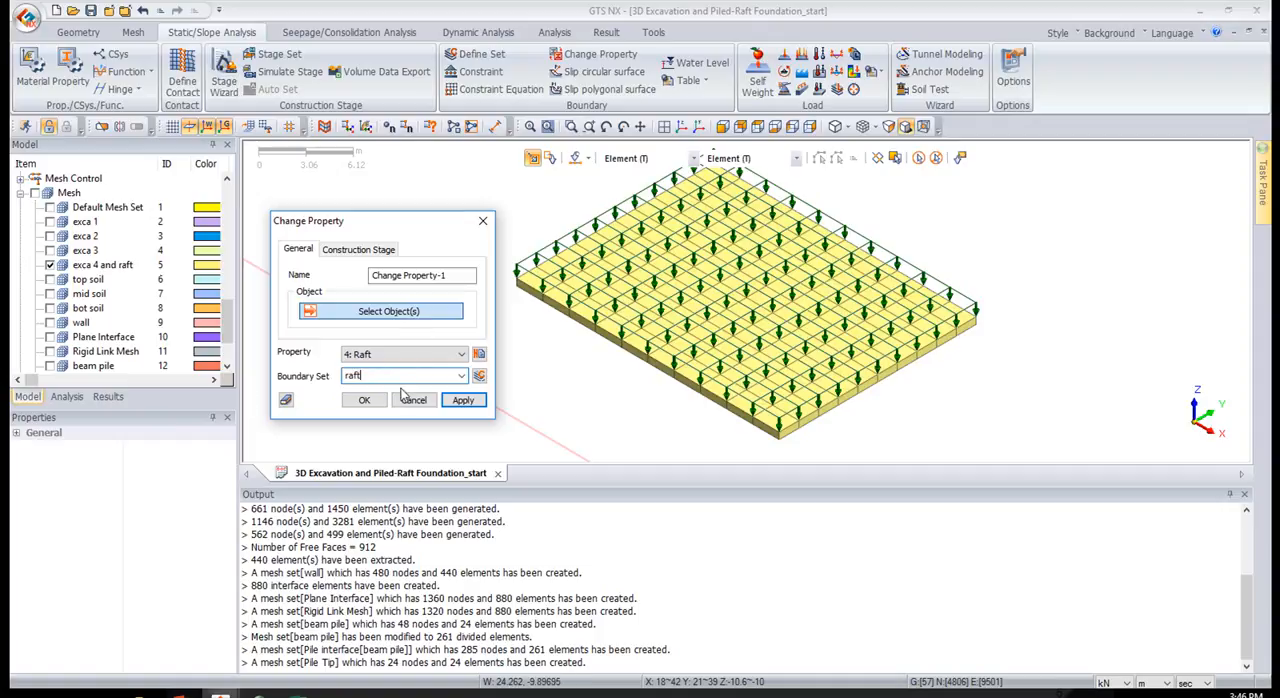
click(918, 160)
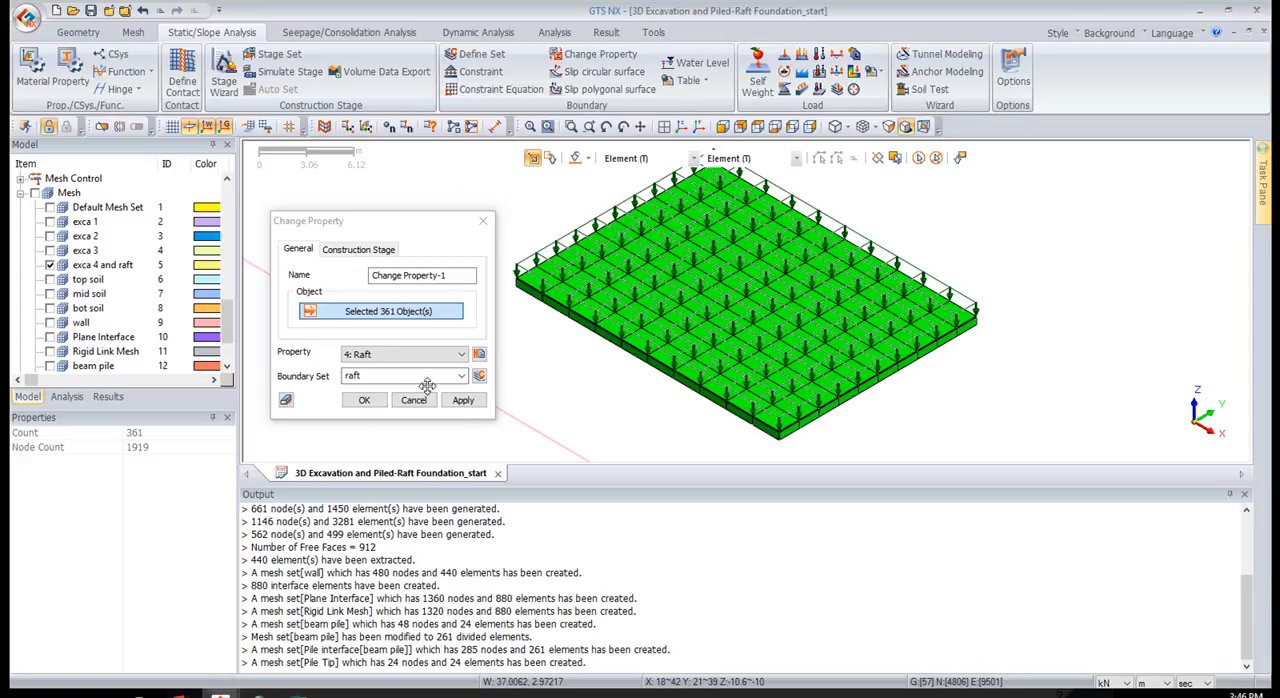
click(365, 400)
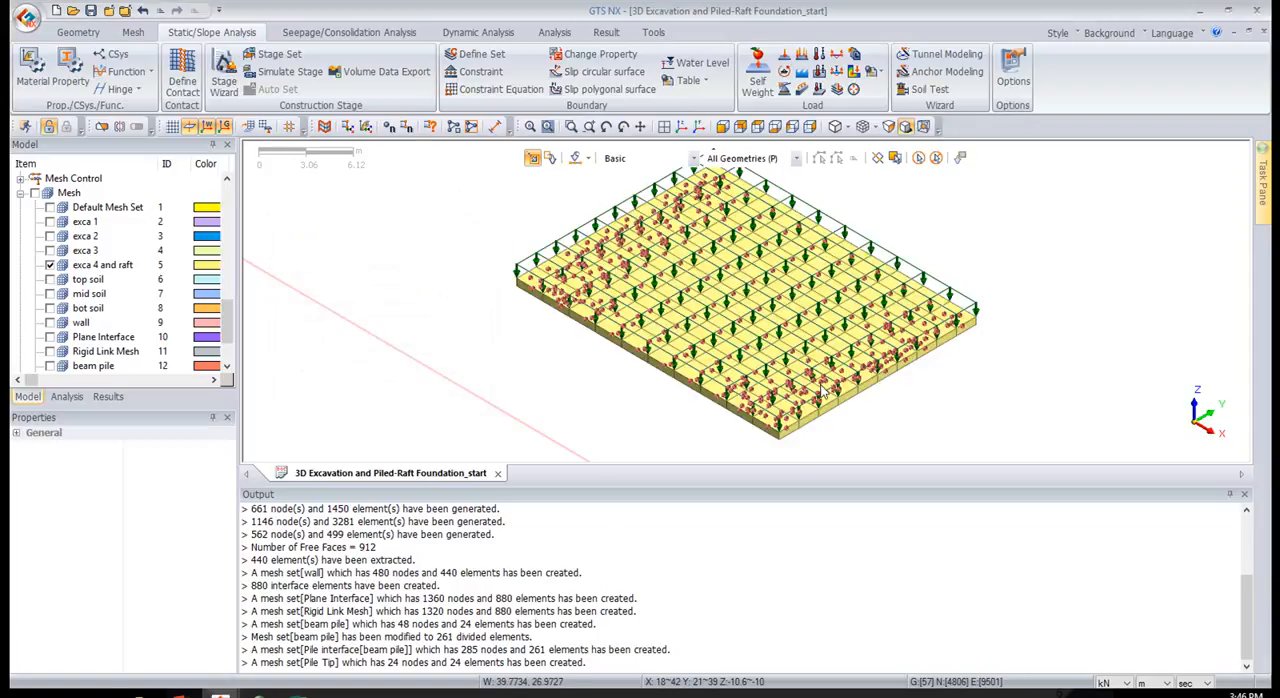
Show all mesh sets and the boundary conditions again, with the whole model in isometric view
click(35, 193)
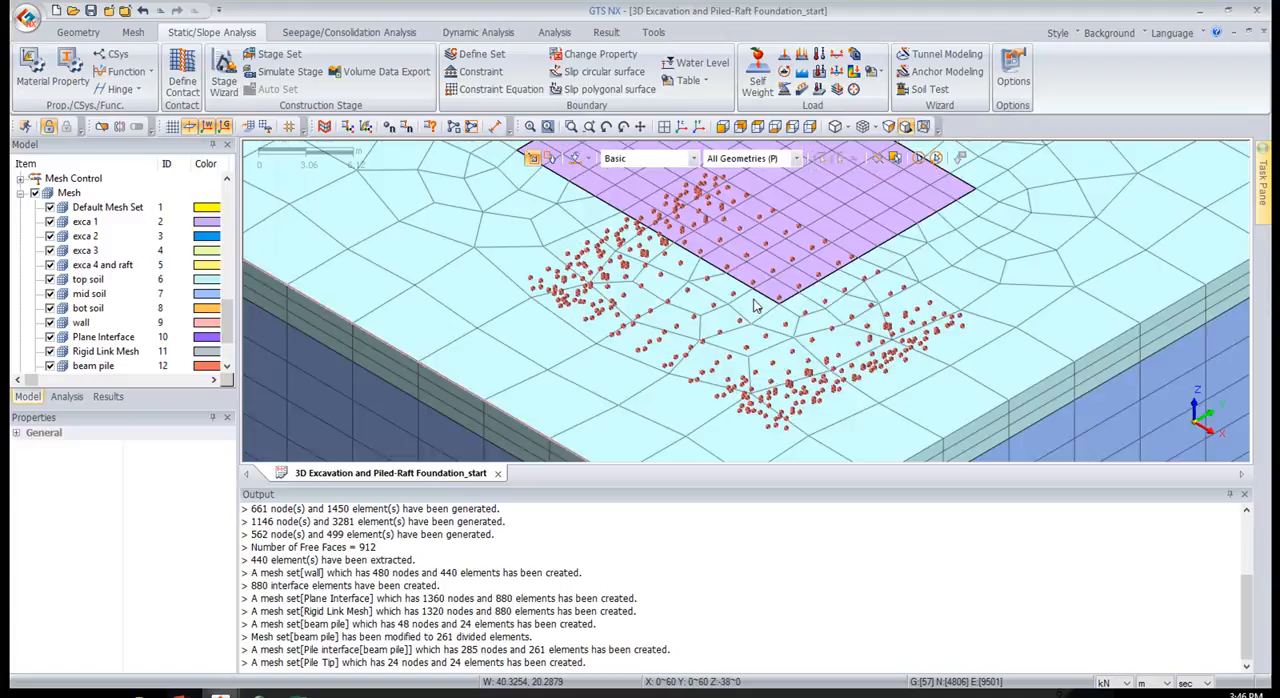
scroll(145, 305, down, 1)
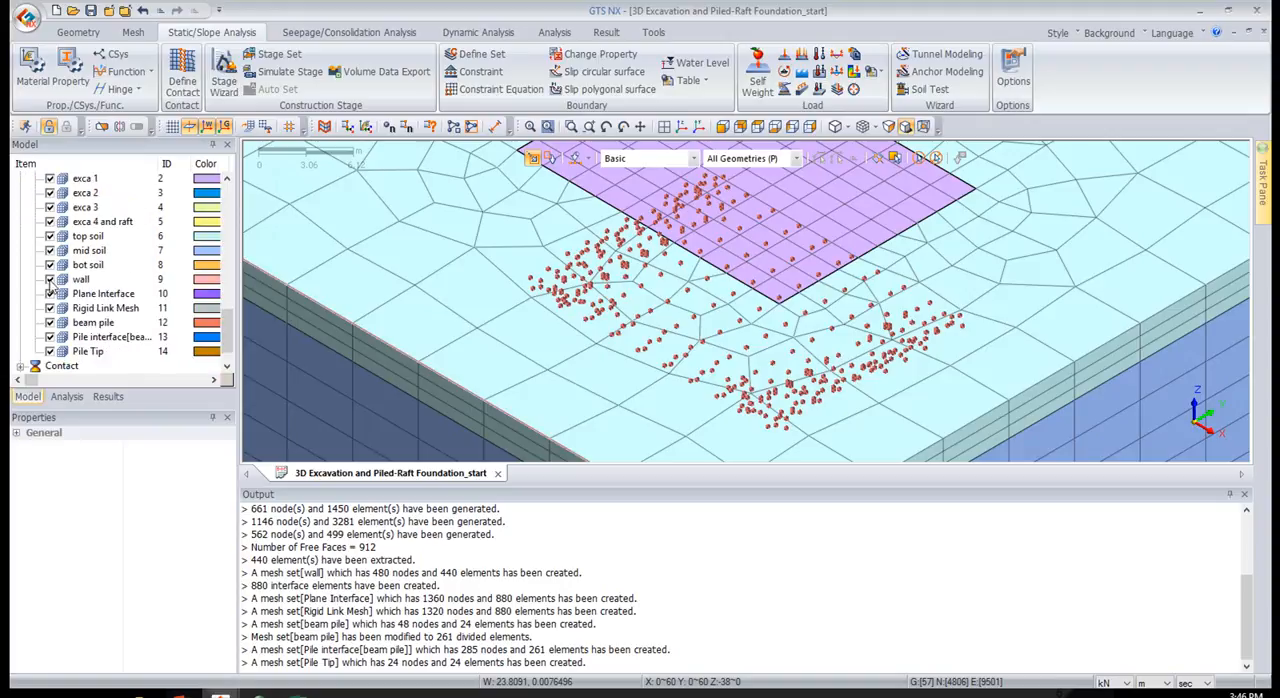
click(66, 396)
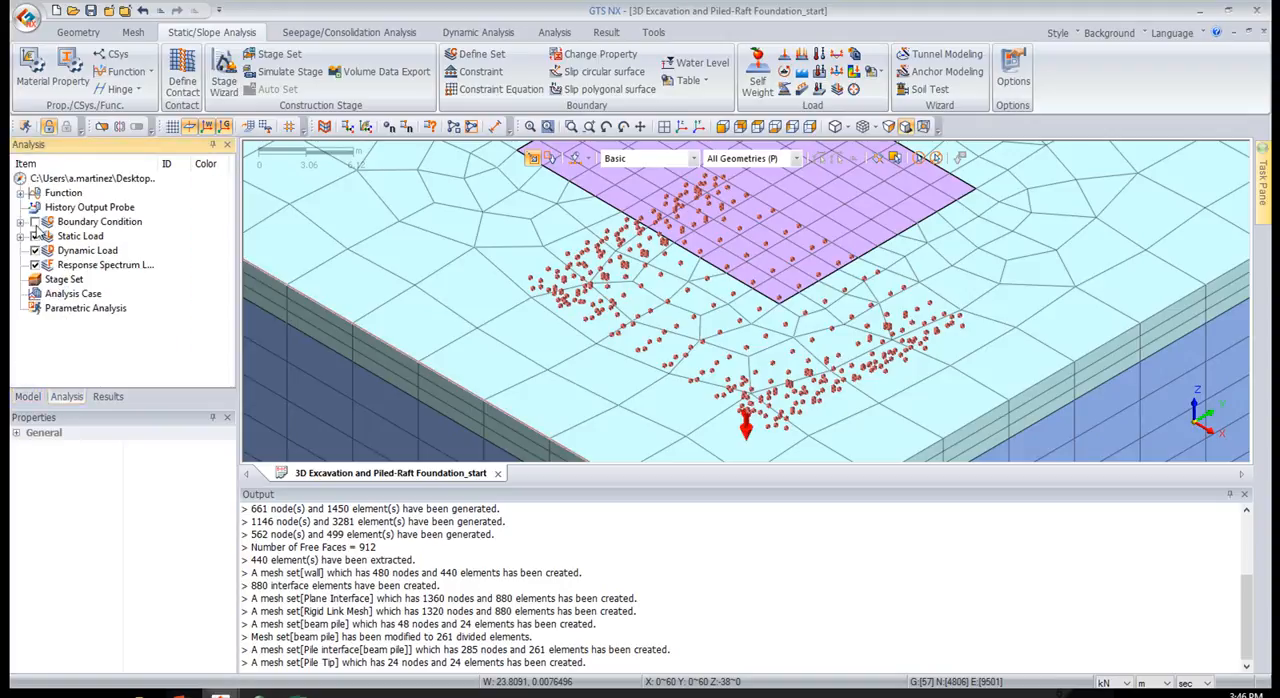
click(698, 126)
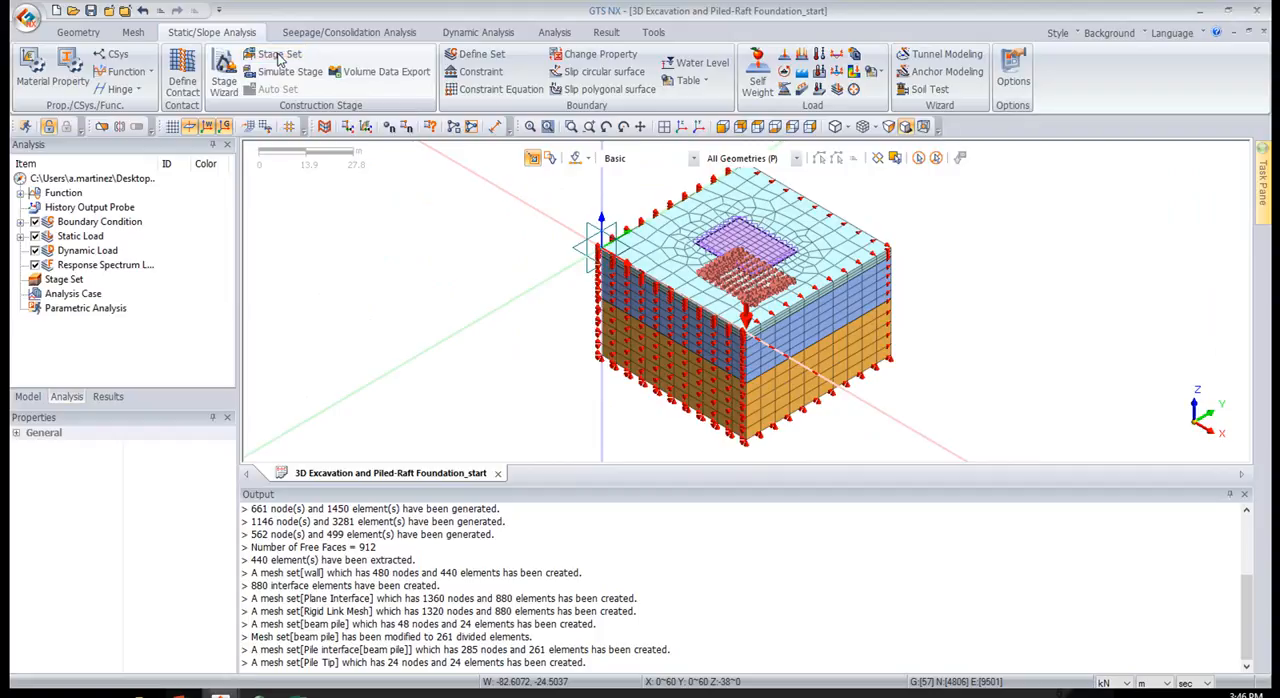
Add a construction stage set named Construction Stage Set-1 with the Stress stage type
drag(1279, 222, 367, 273)
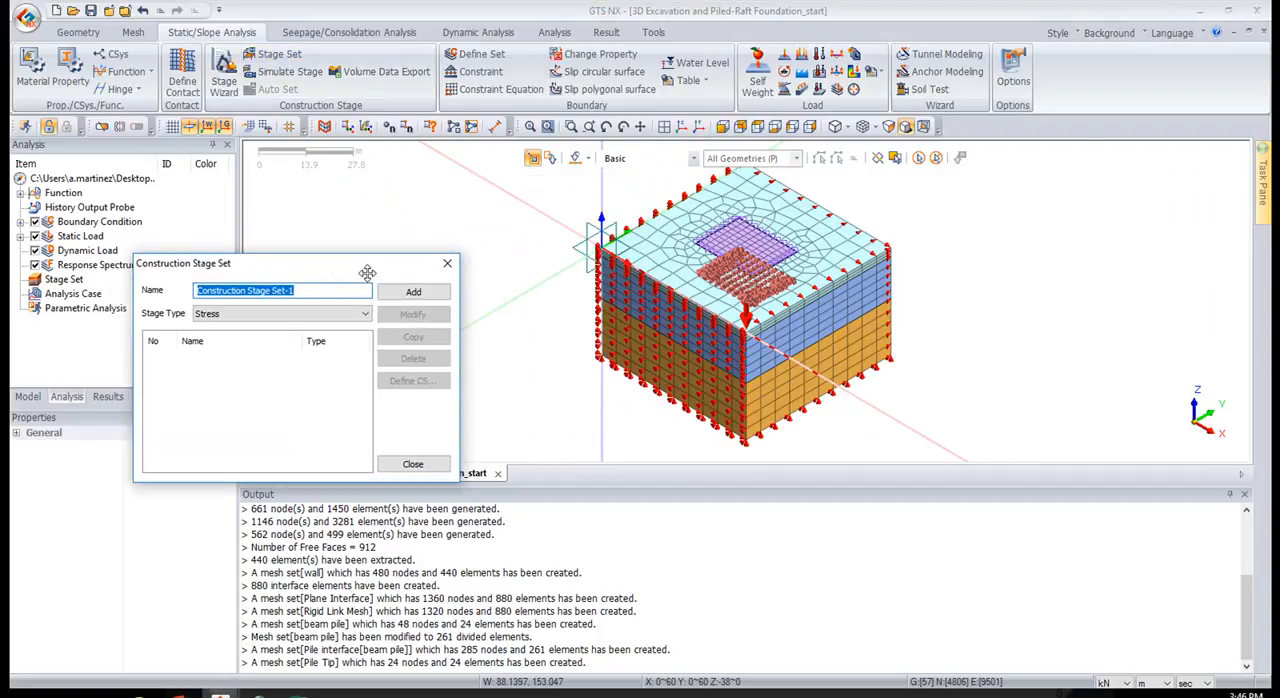
click(445, 264)
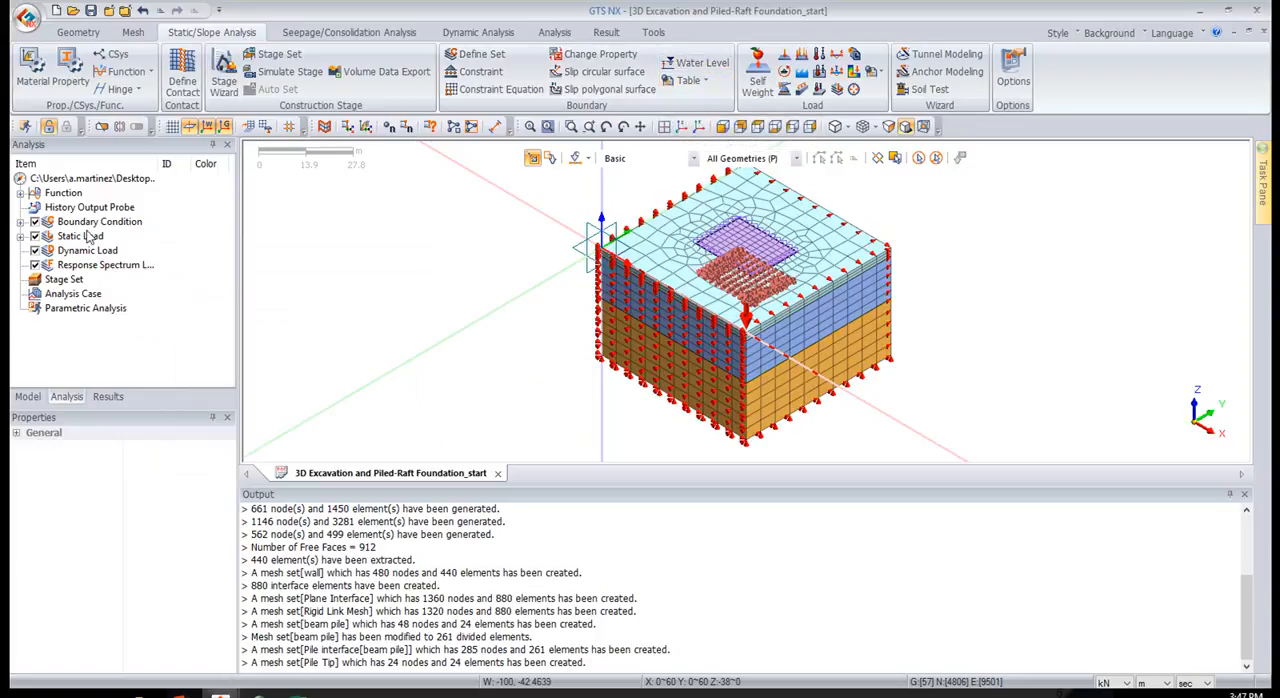
right_click(100, 279)
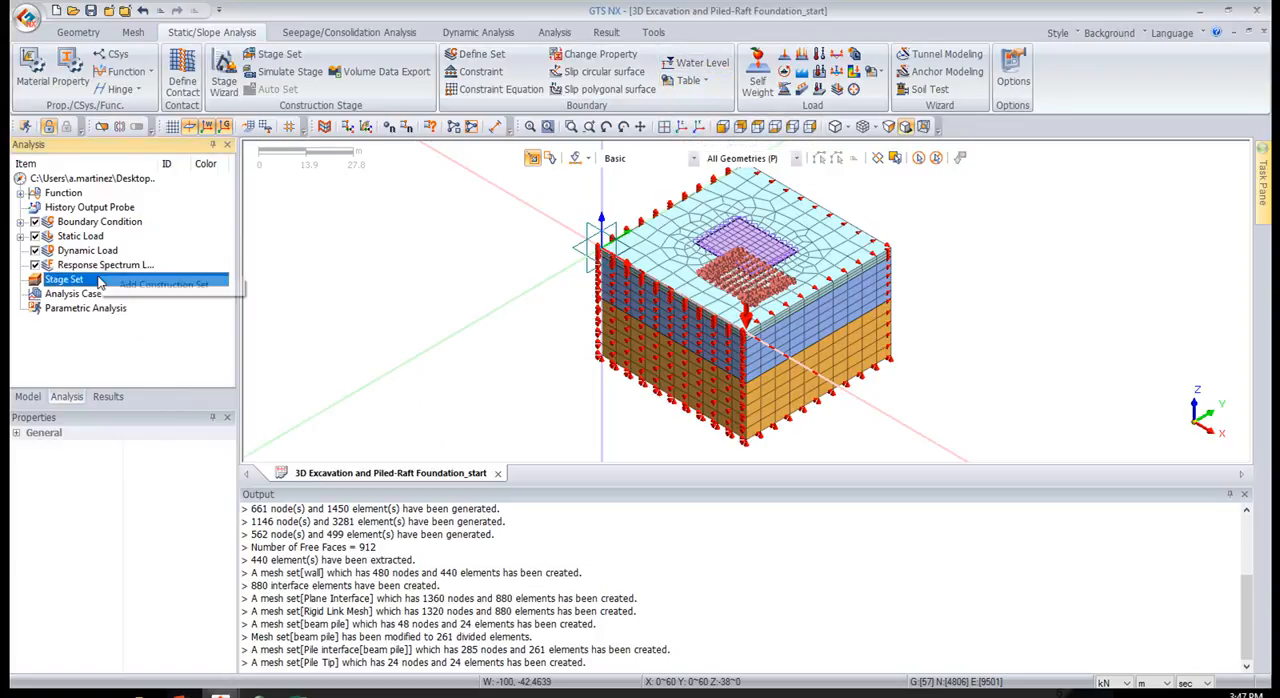
click(125, 287)
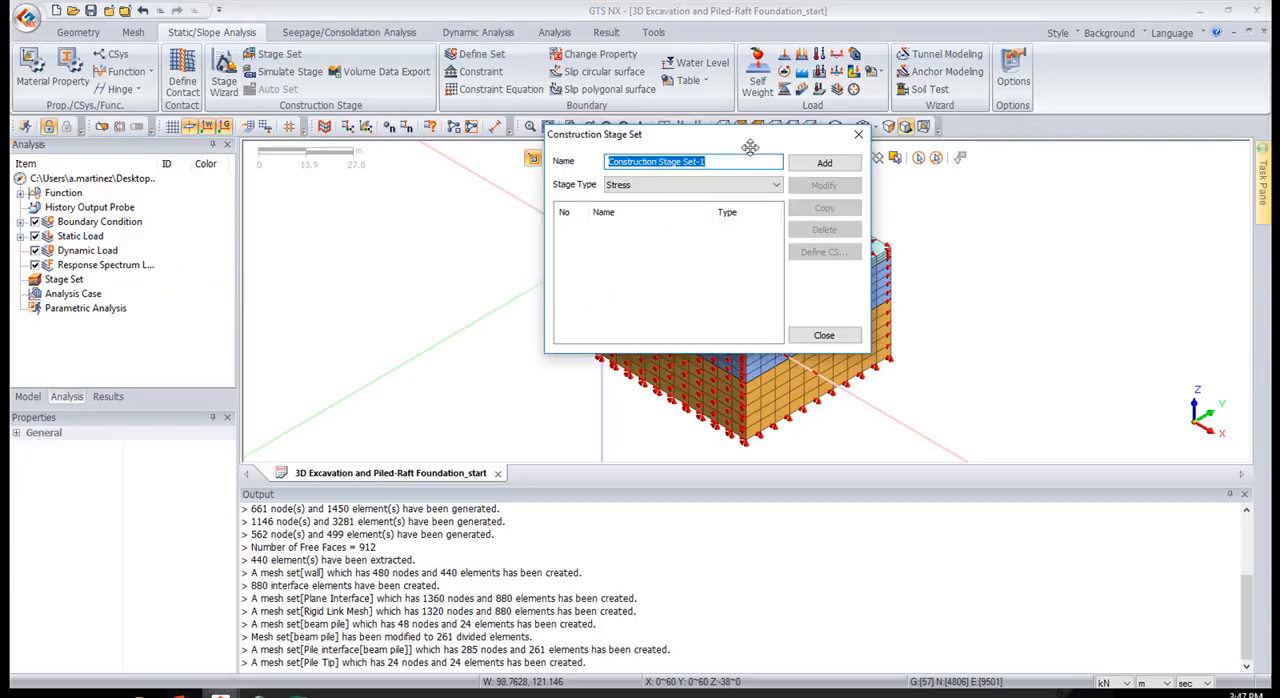
drag(800, 155, 439, 203)
click(319, 240)
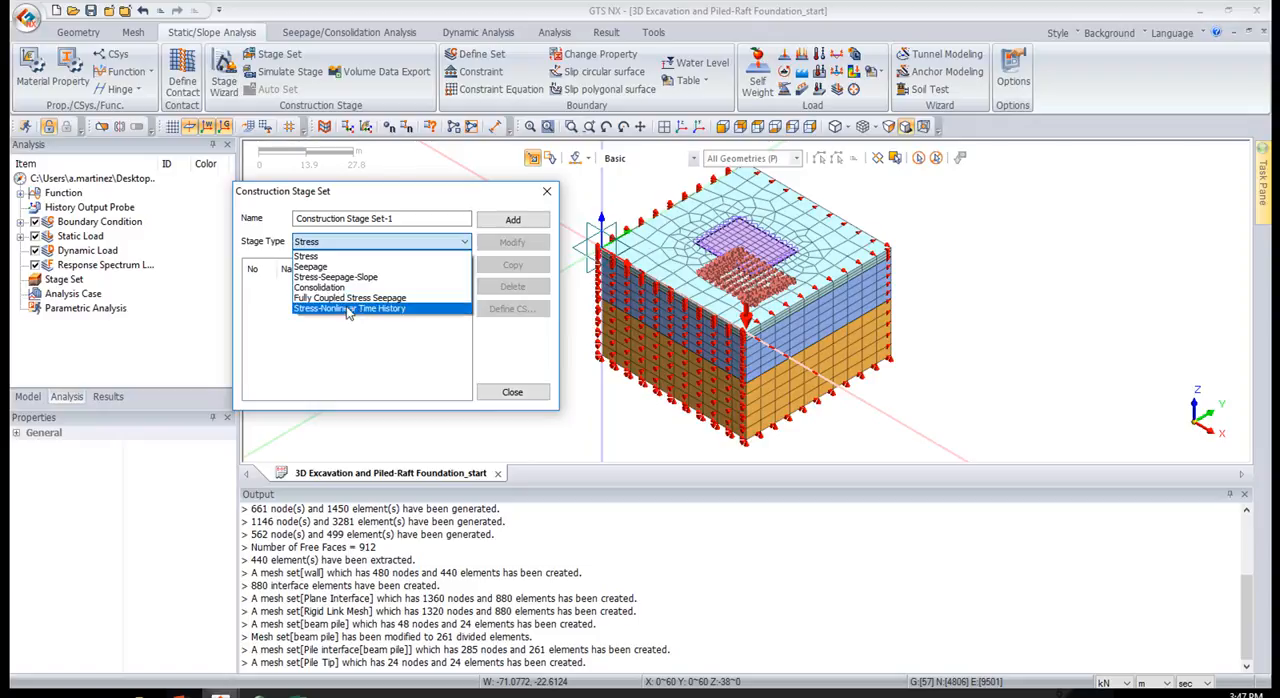
click(349, 259)
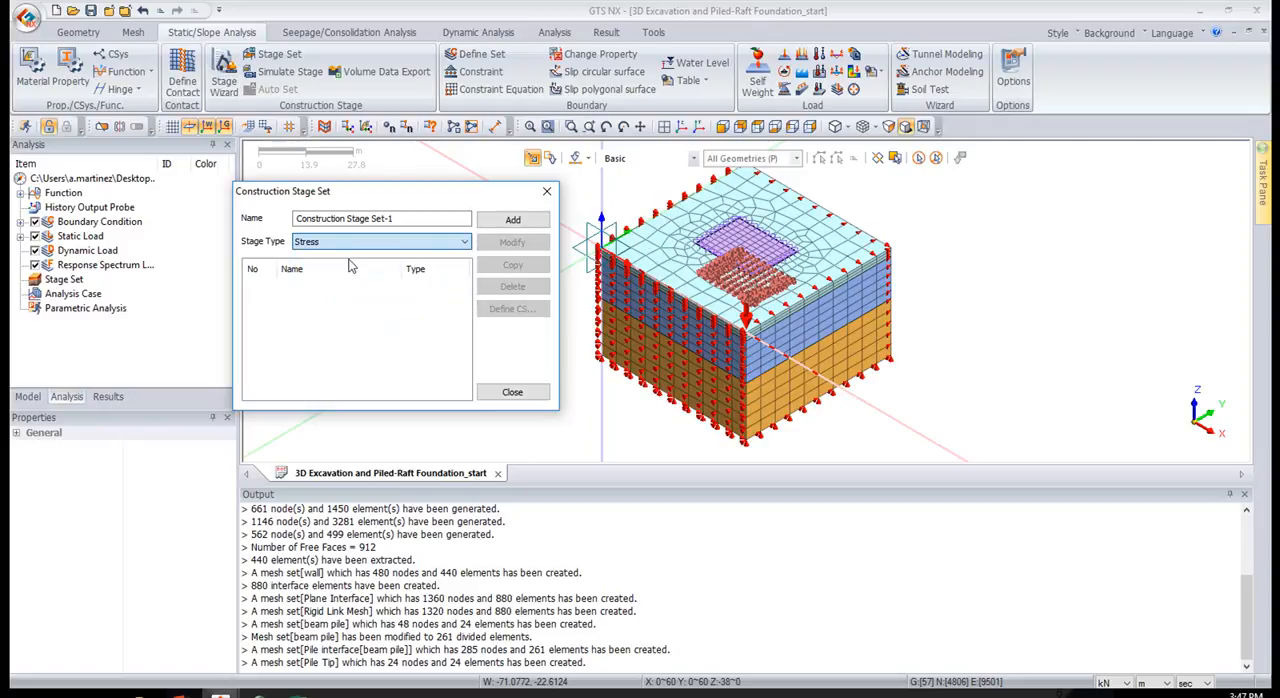
click(490, 222)
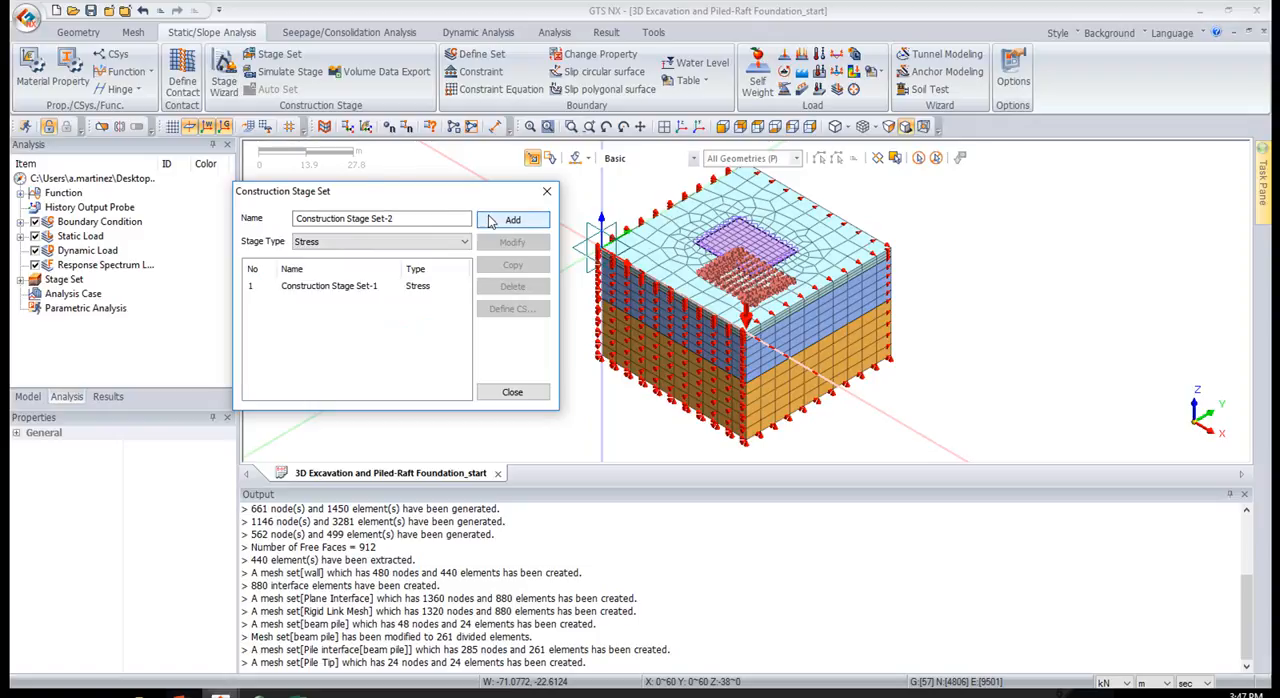
Open the stage definition of Construction Stage Set-1 and set the model display to activated data only
click(318, 287)
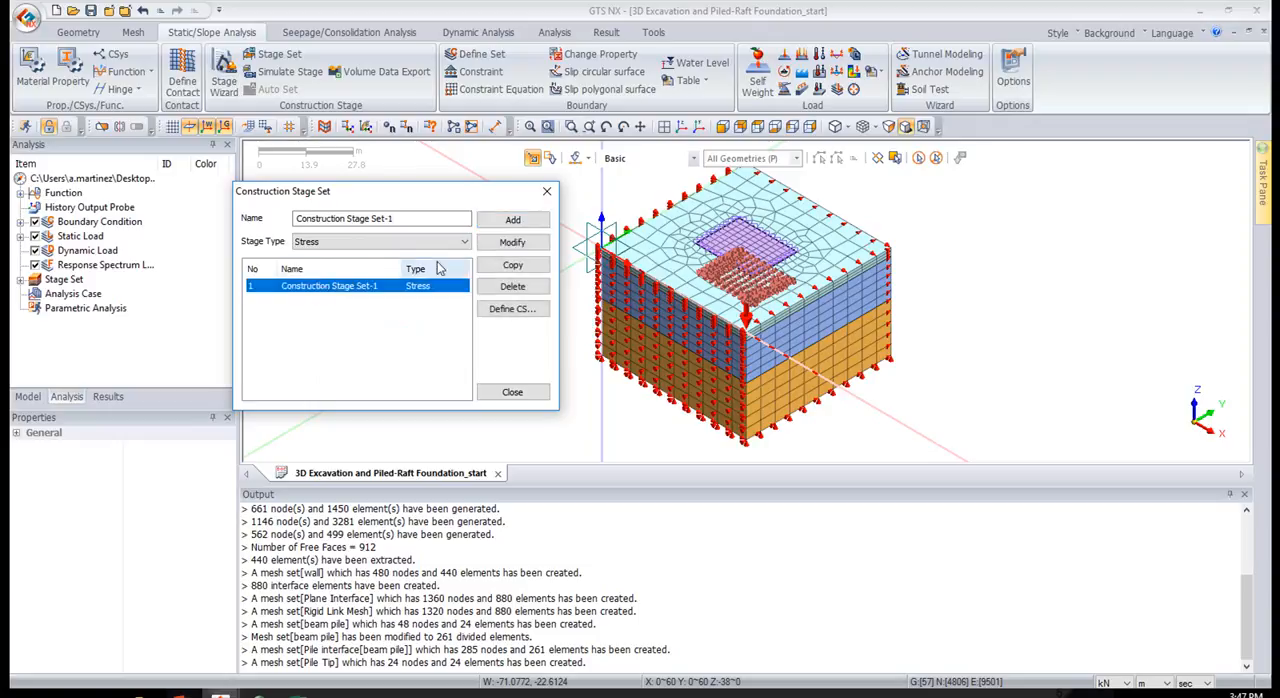
click(507, 318)
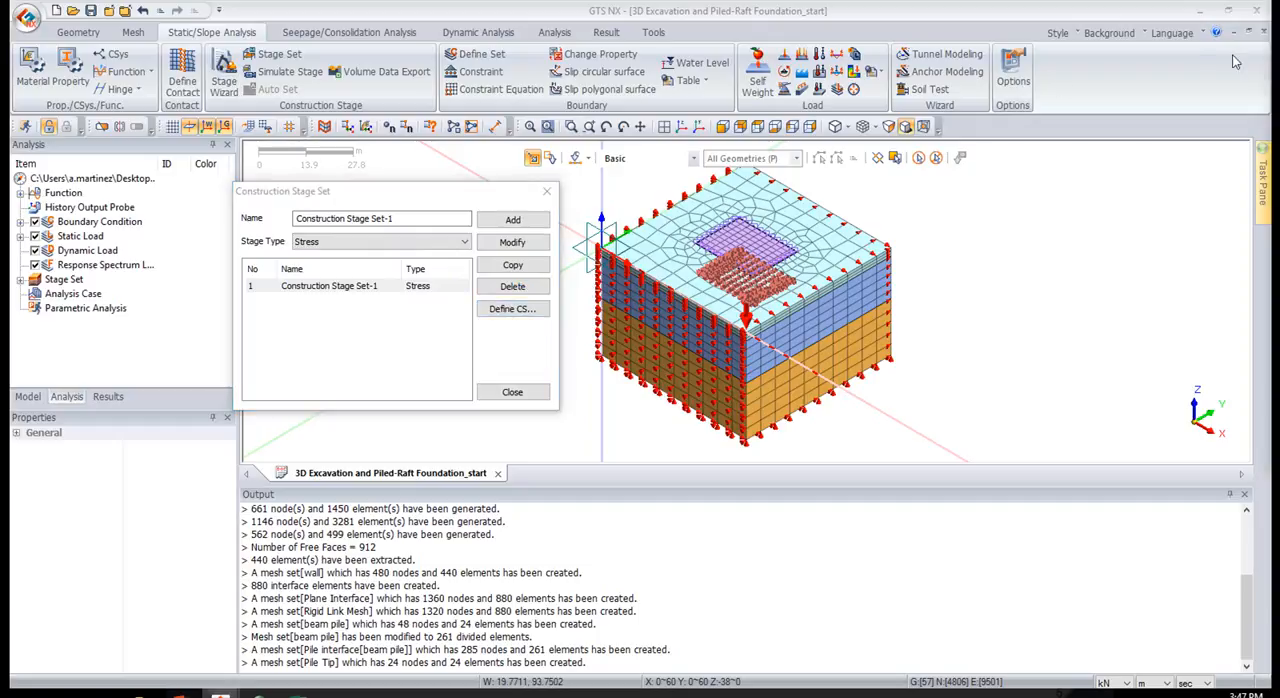
drag(611, 136, 566, 110)
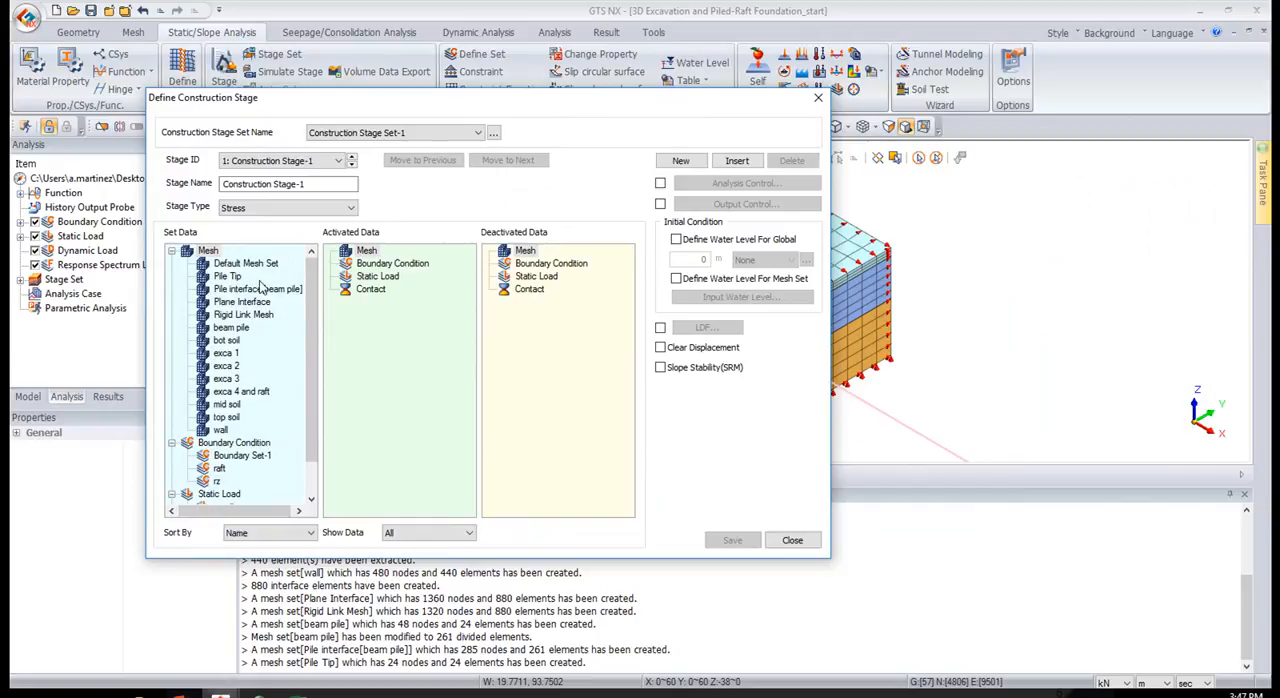
drag(310, 302, 222, 234)
scroll(306, 415, down, 1)
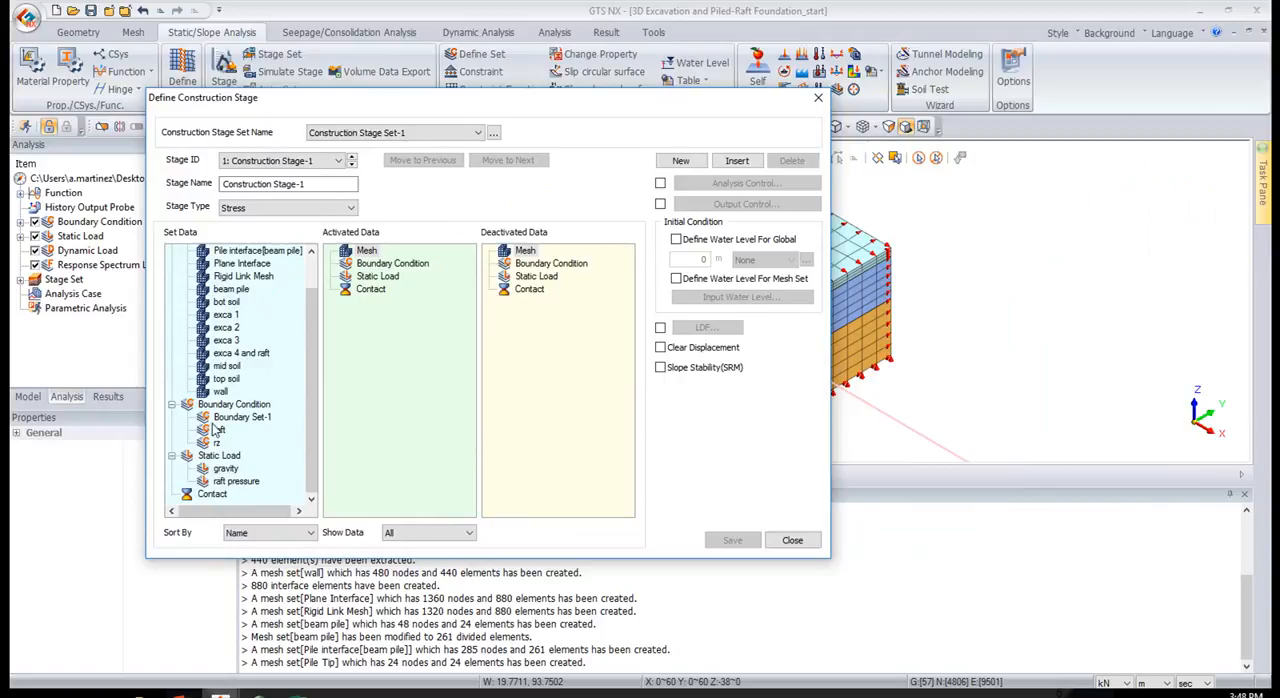
scroll(300, 312, up, 1)
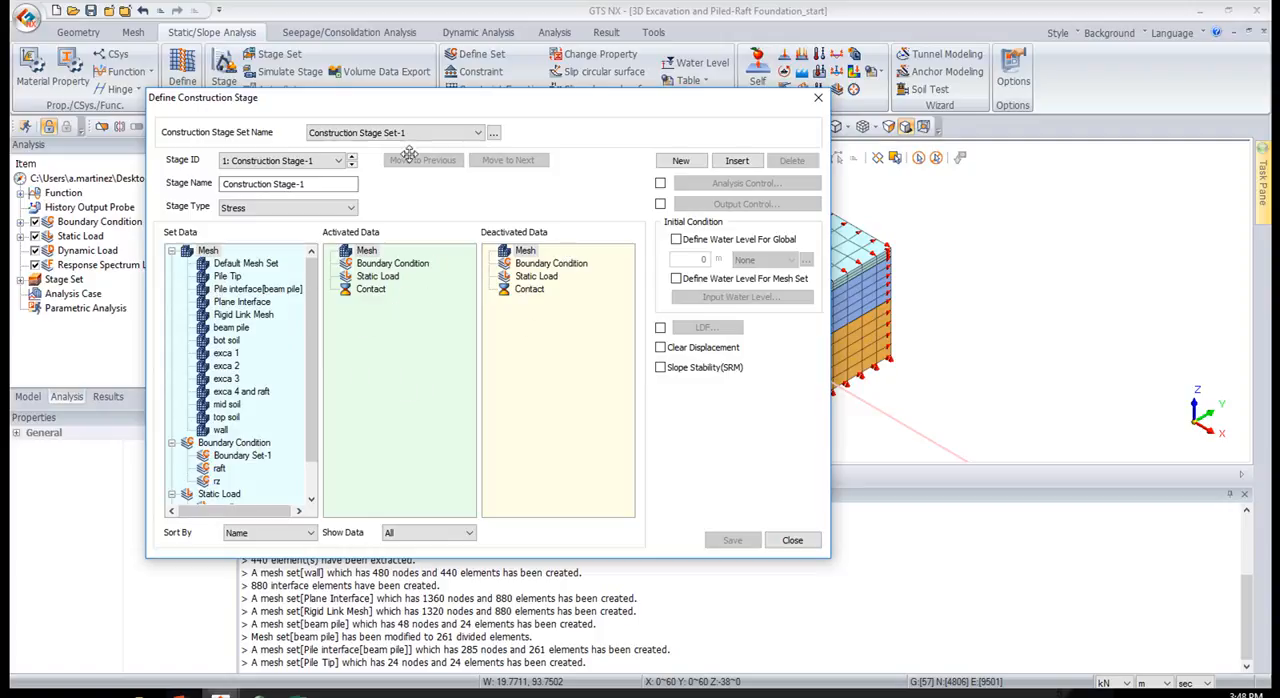
drag(478, 103, 360, 96)
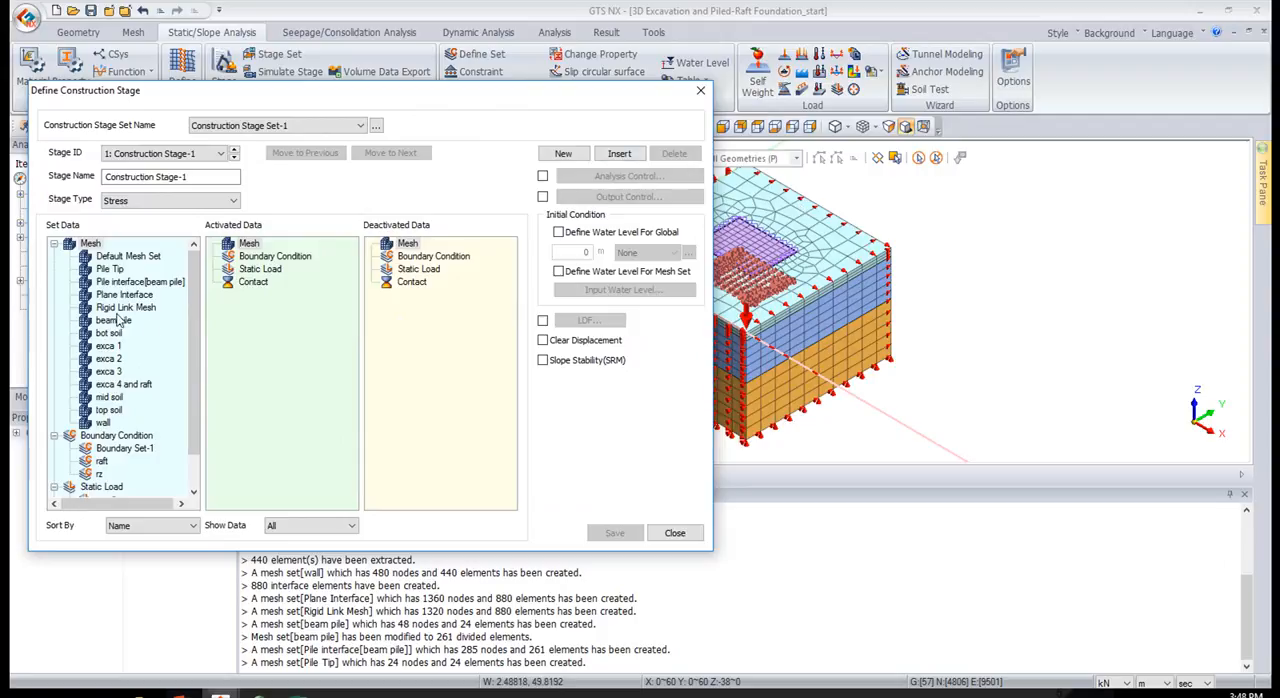
click(276, 526)
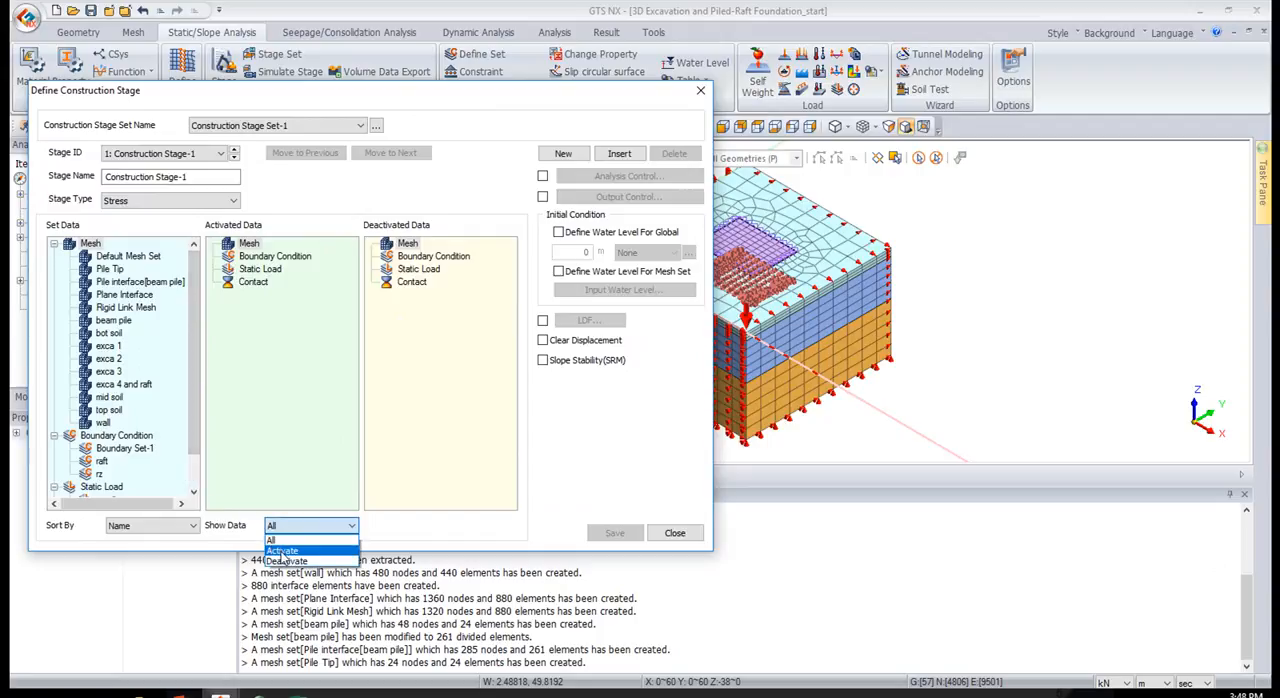
click(283, 552)
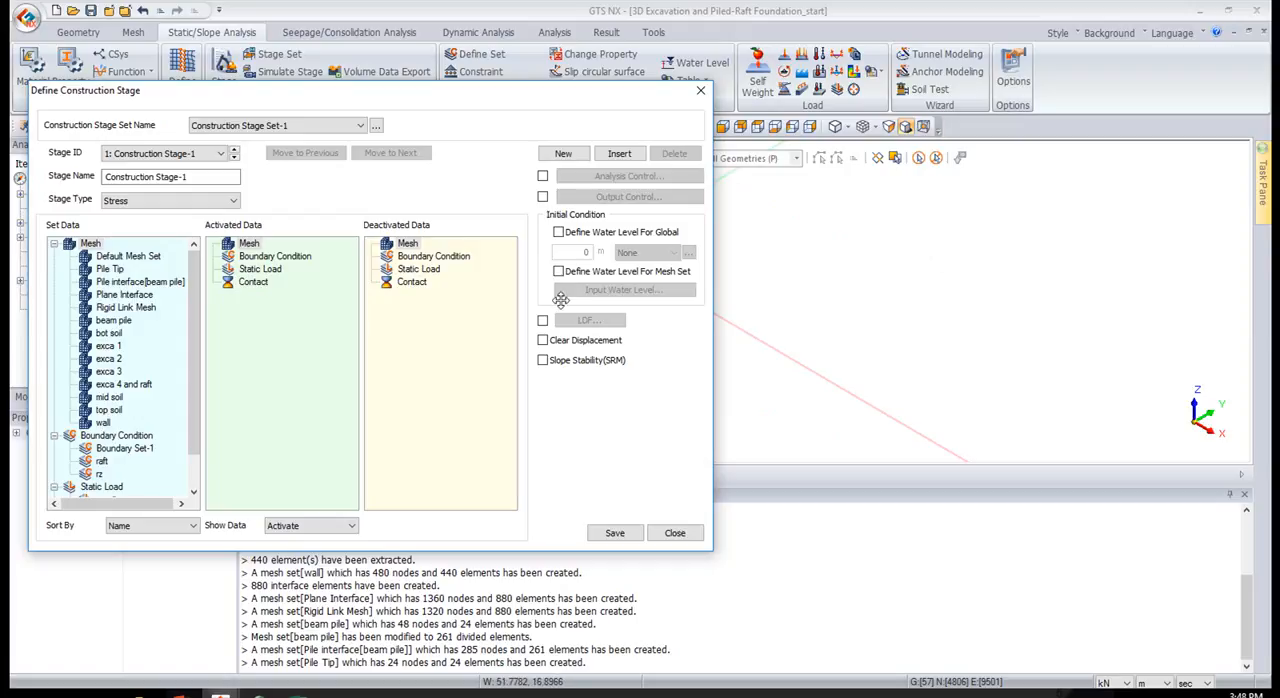
Activate the exca 1 mesh set in the first stage and name the stage in situ
drag(108, 346, 219, 363)
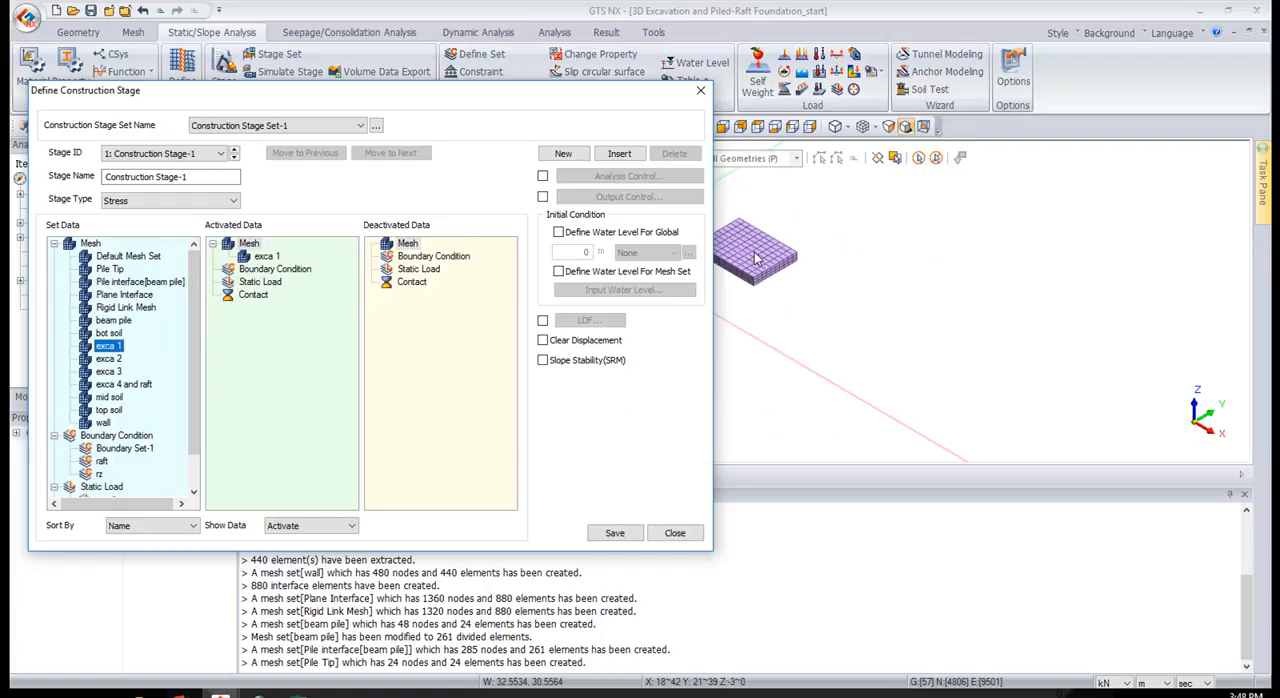
drag(212, 177, 113, 175)
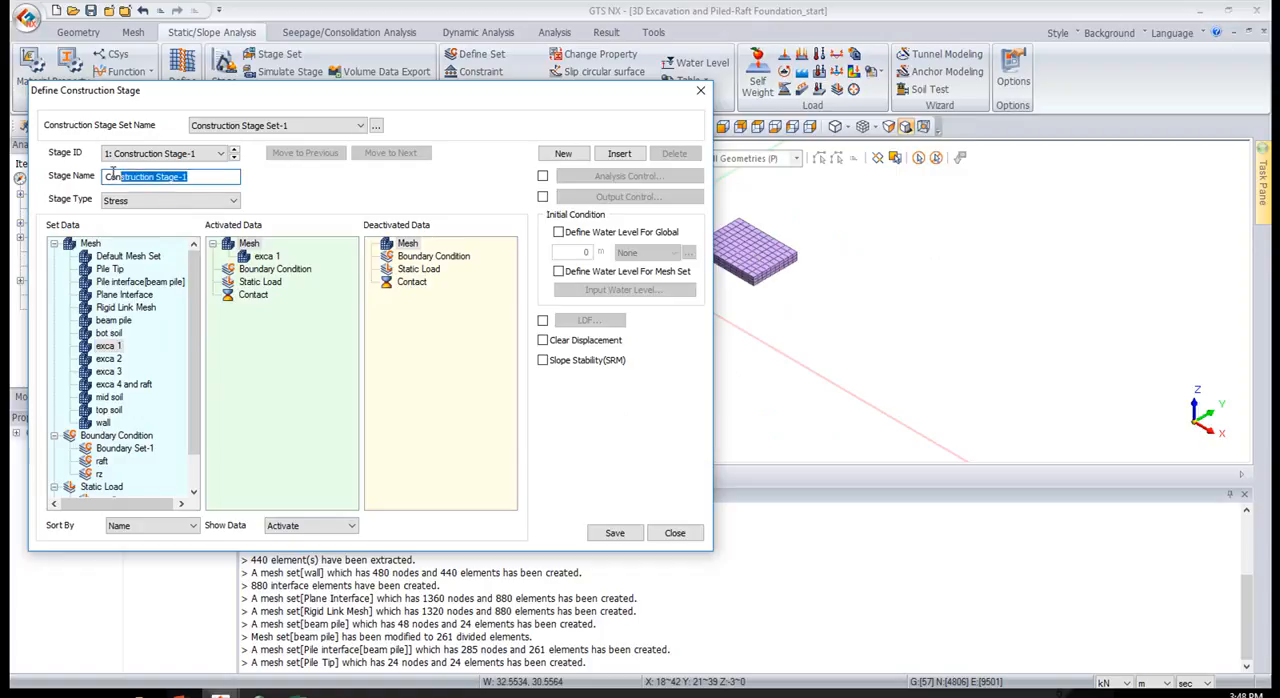
key(BackSpace)
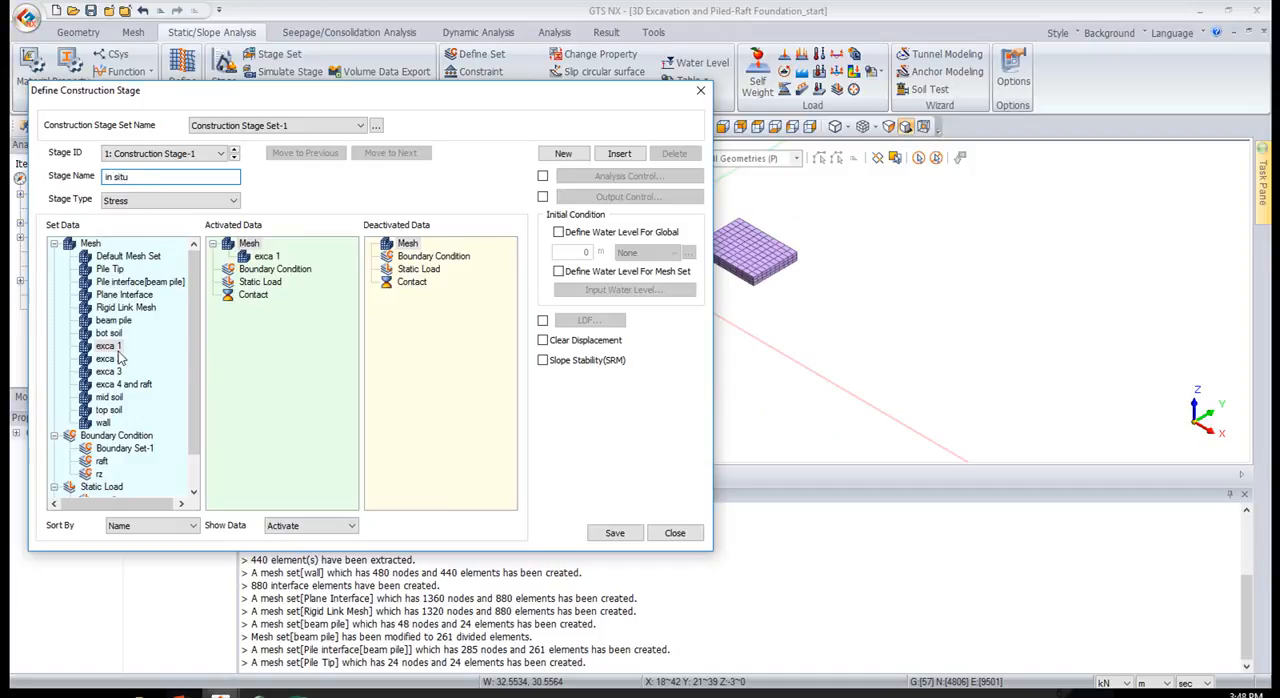
Activate the exca 2, exca 3, exca 4 and raft, mid soil, top soil and bot soil mesh sets in the in situ stage
drag(112, 358, 240, 335)
drag(116, 372, 270, 362)
click(176, 388)
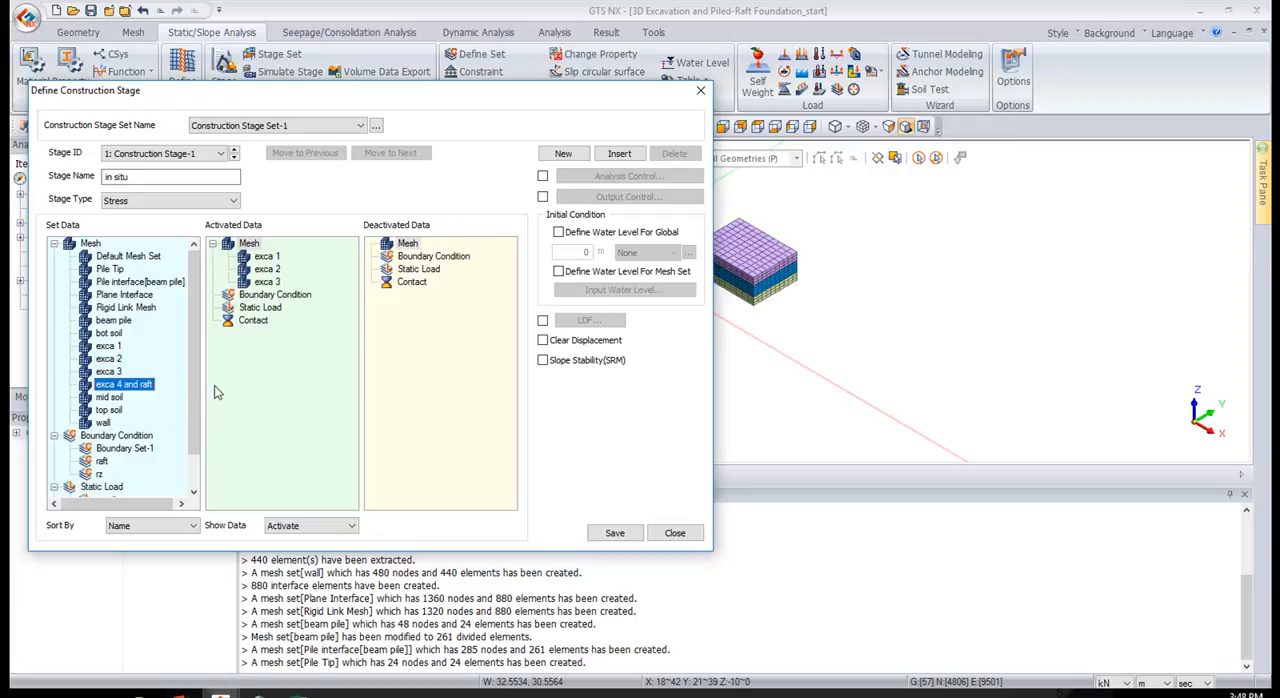
drag(146, 387, 268, 366)
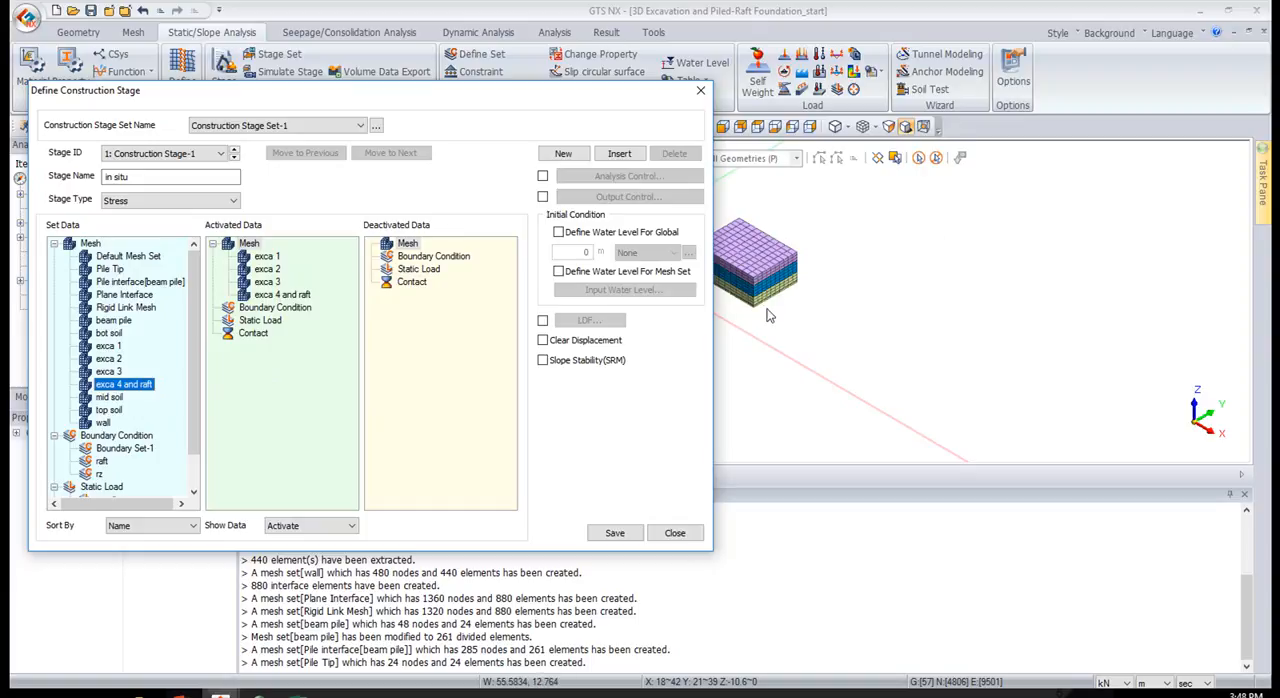
drag(112, 399, 261, 399)
click(110, 410)
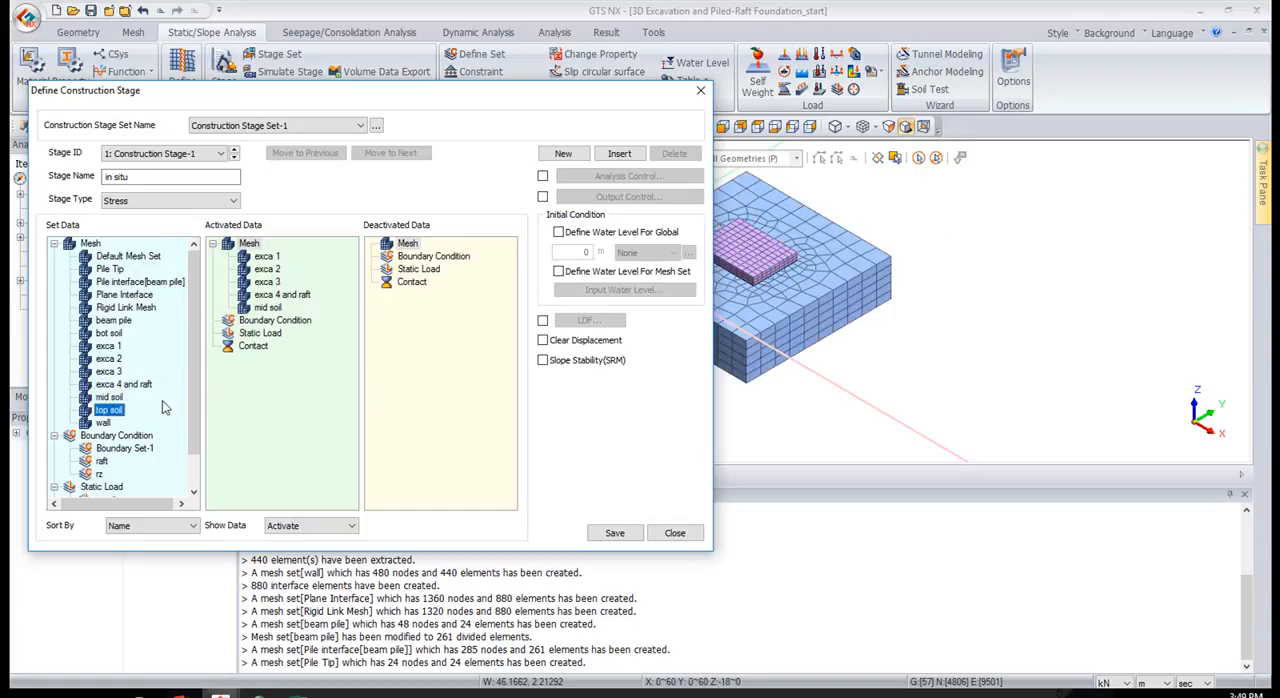
drag(102, 418, 222, 401)
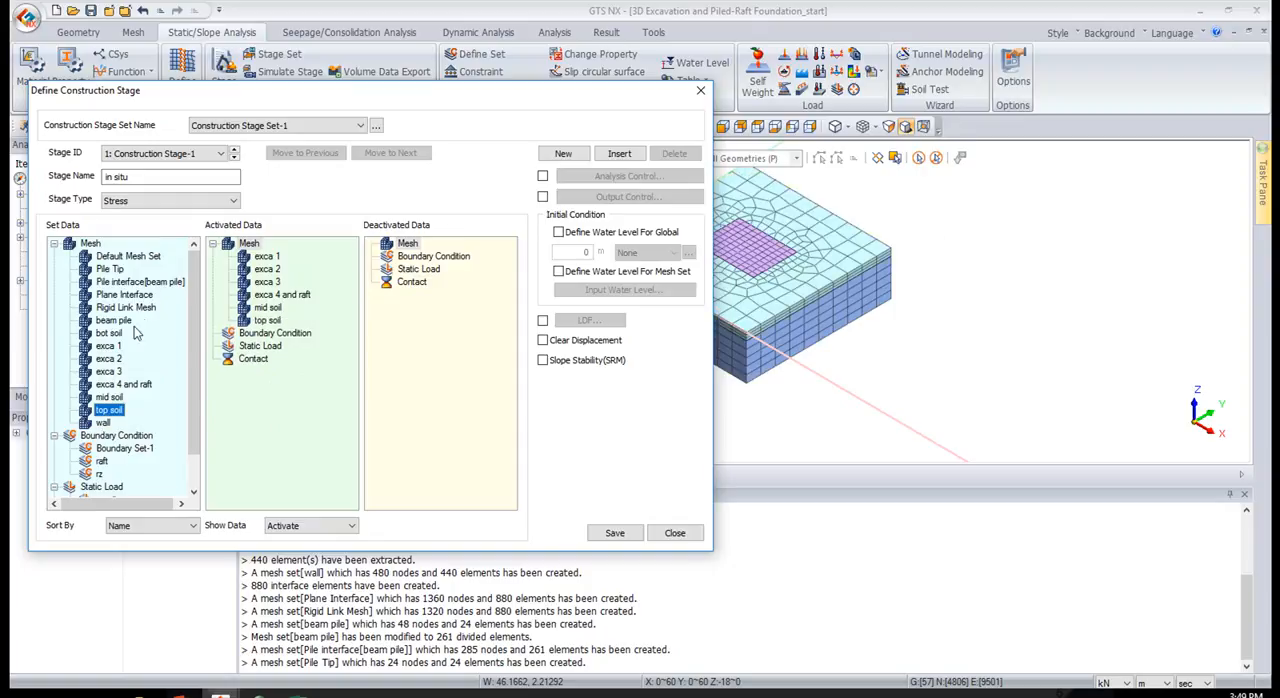
drag(118, 334, 290, 362)
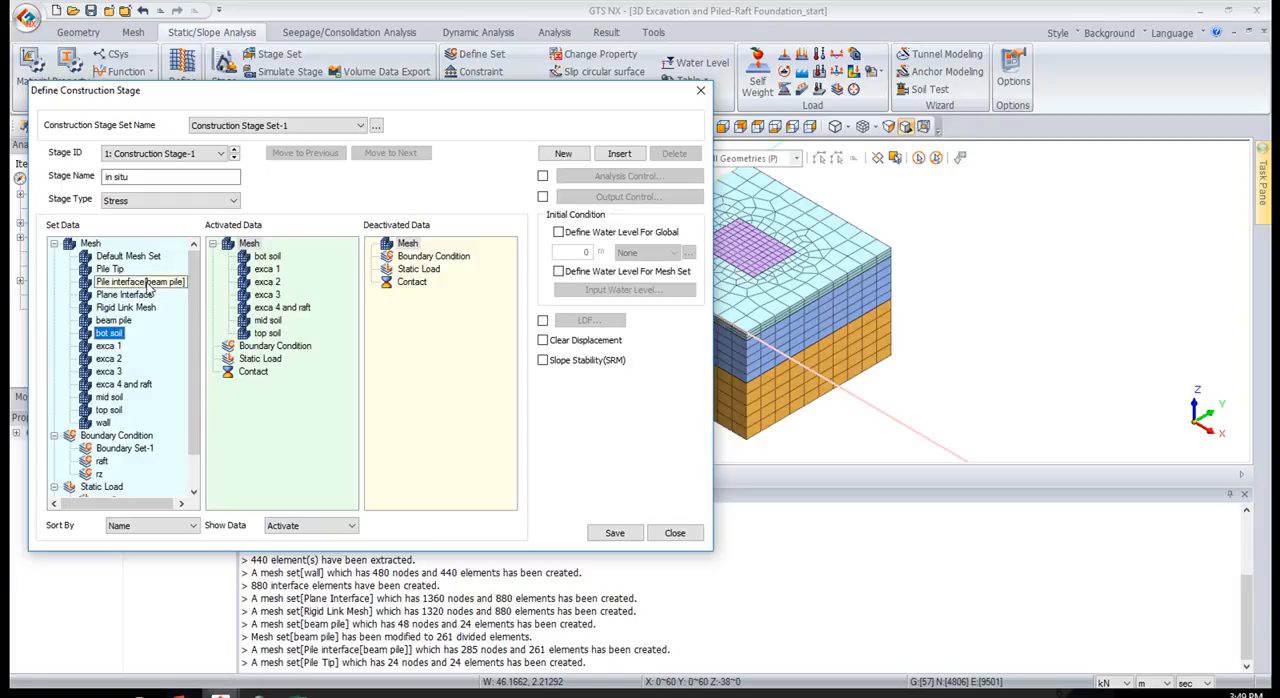
Activate Rigid Link Mesh, Boundary Set-1 and the gravity load in the in situ stage, and enable clearing of displacements
drag(145, 307, 258, 313)
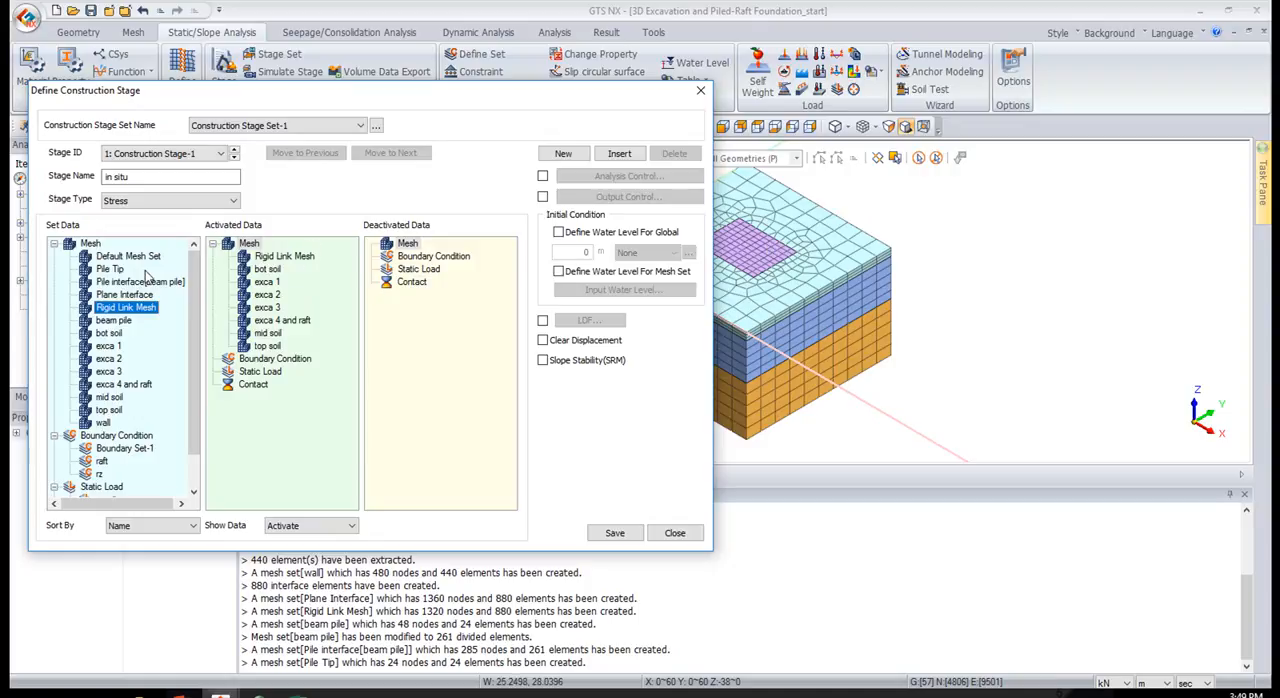
drag(110, 449, 226, 462)
scroll(146, 432, down, 1)
drag(110, 463, 253, 456)
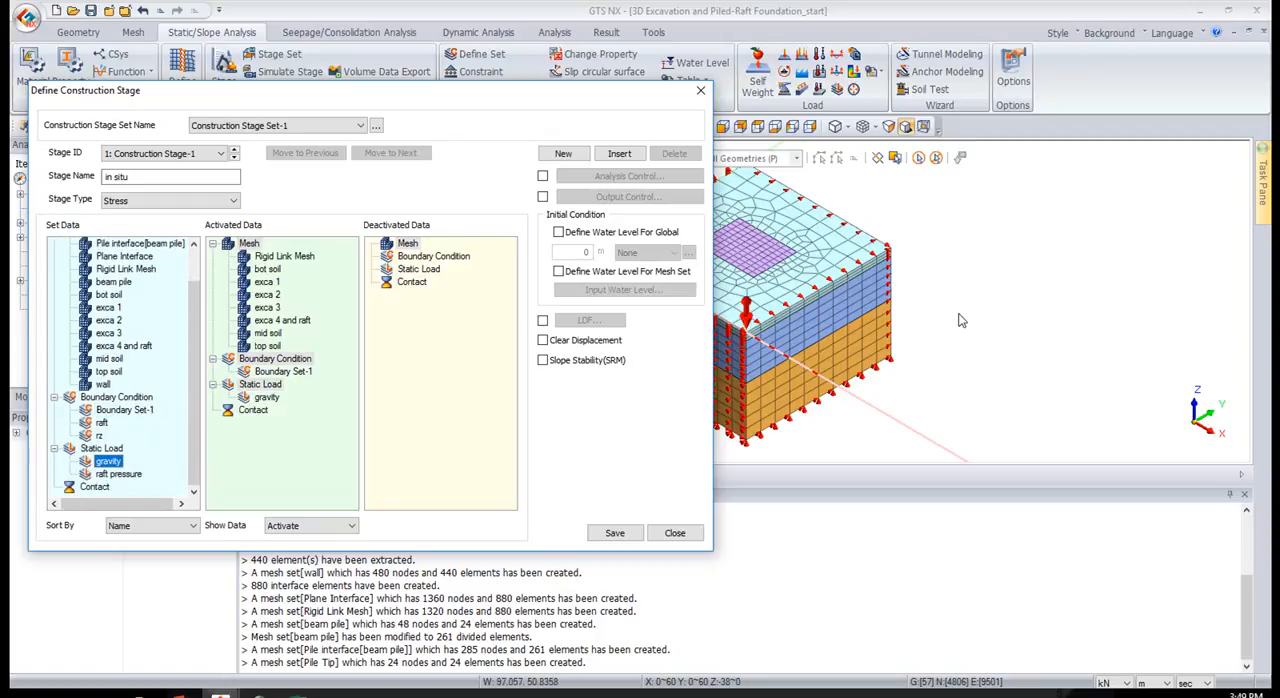
click(585, 342)
click(620, 234)
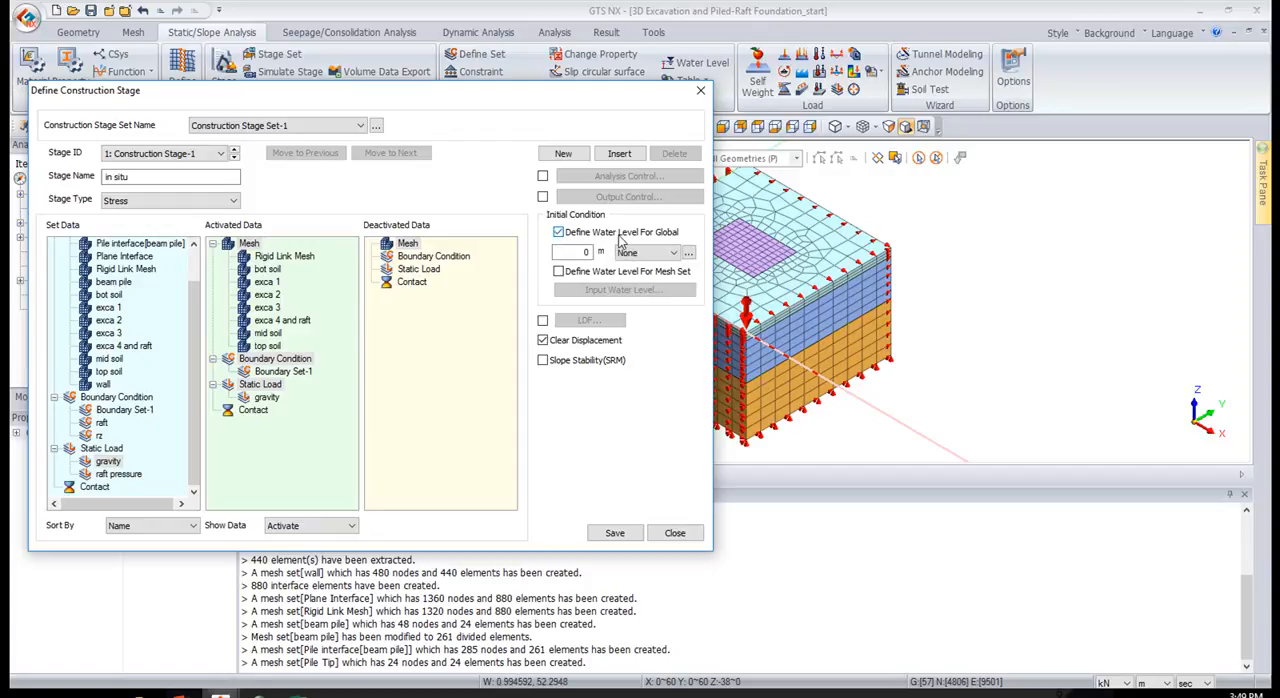
drag(604, 92, 598, 167)
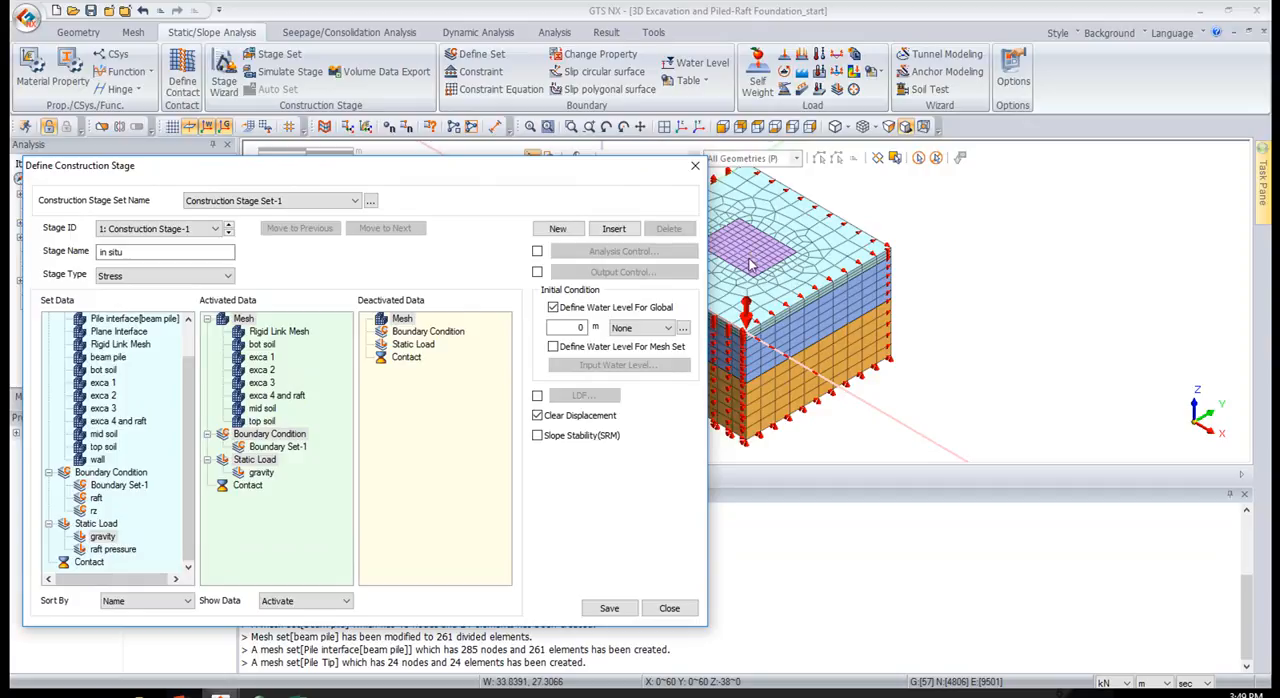
click(640, 329)
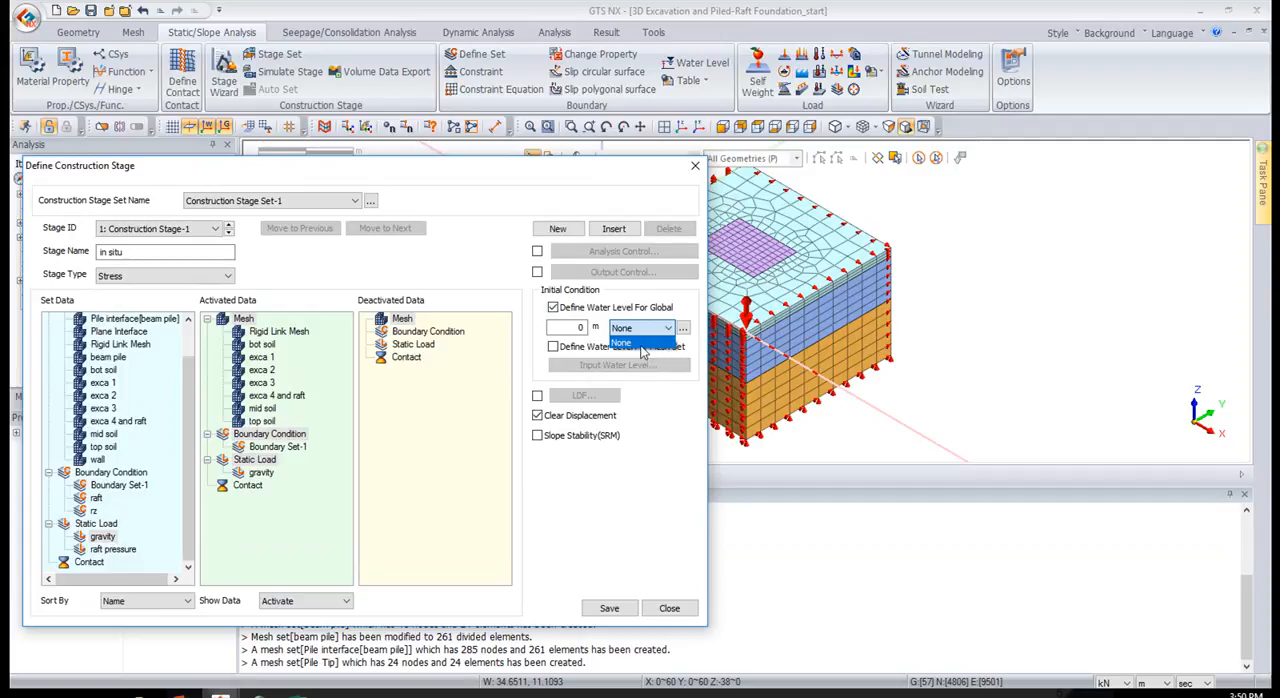
click(555, 318)
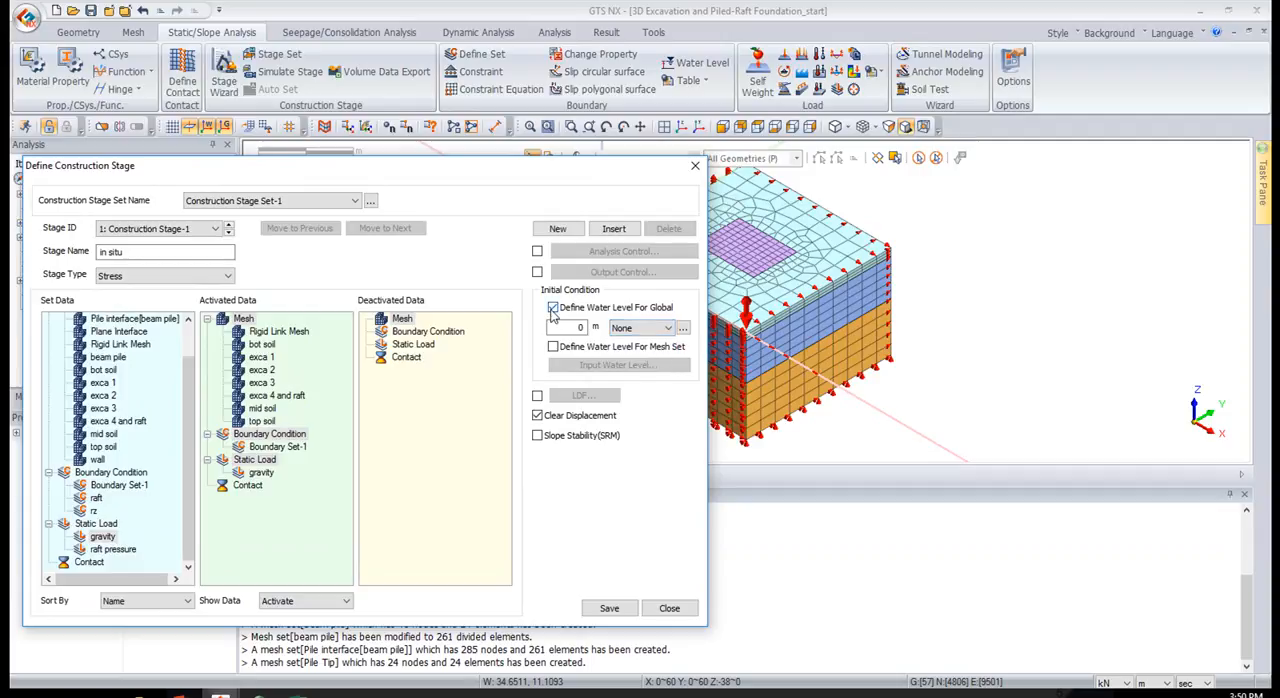
double_click(586, 329)
click(553, 307)
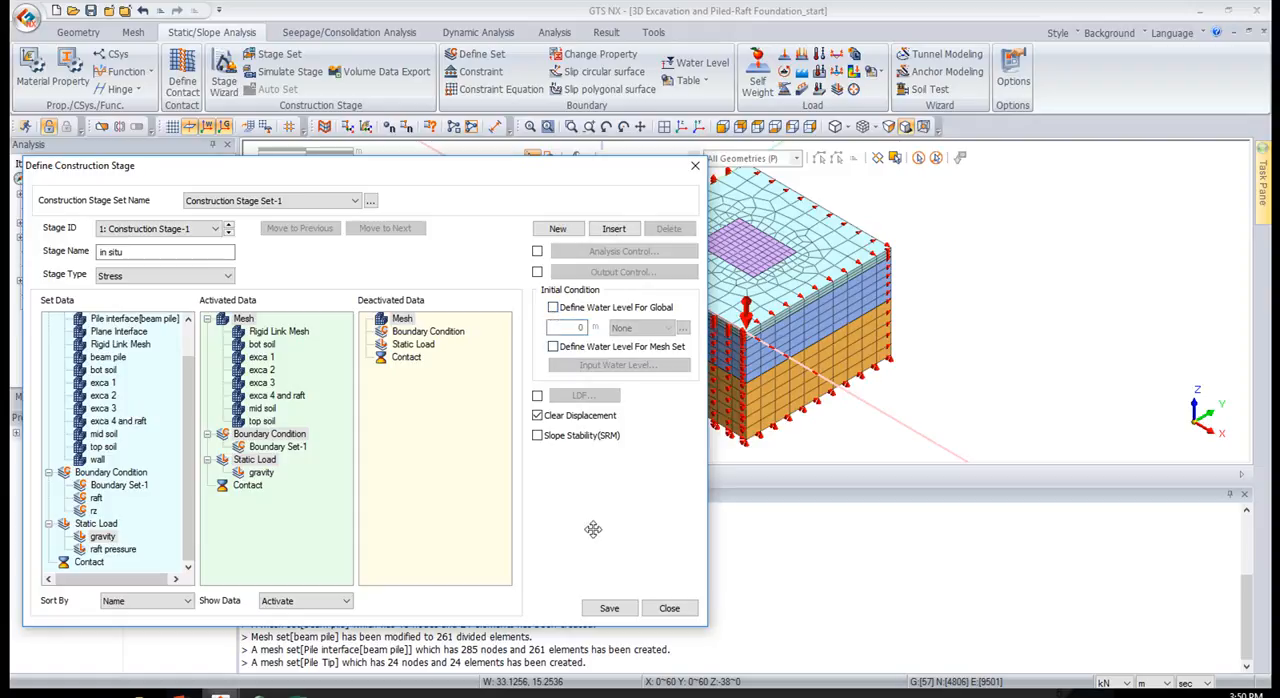
Save the in situ stage definition
click(607, 609)
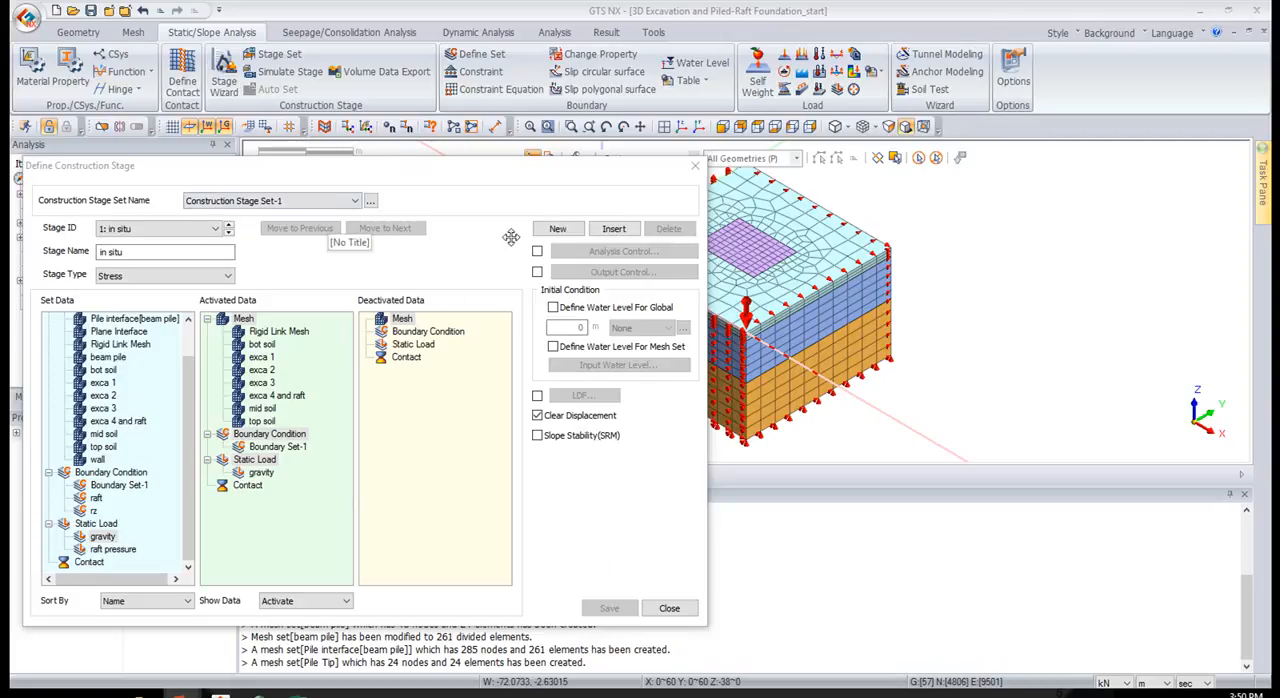
Add a second construction stage named wall and activate the wall and Plane Interface mesh sets in it
click(555, 229)
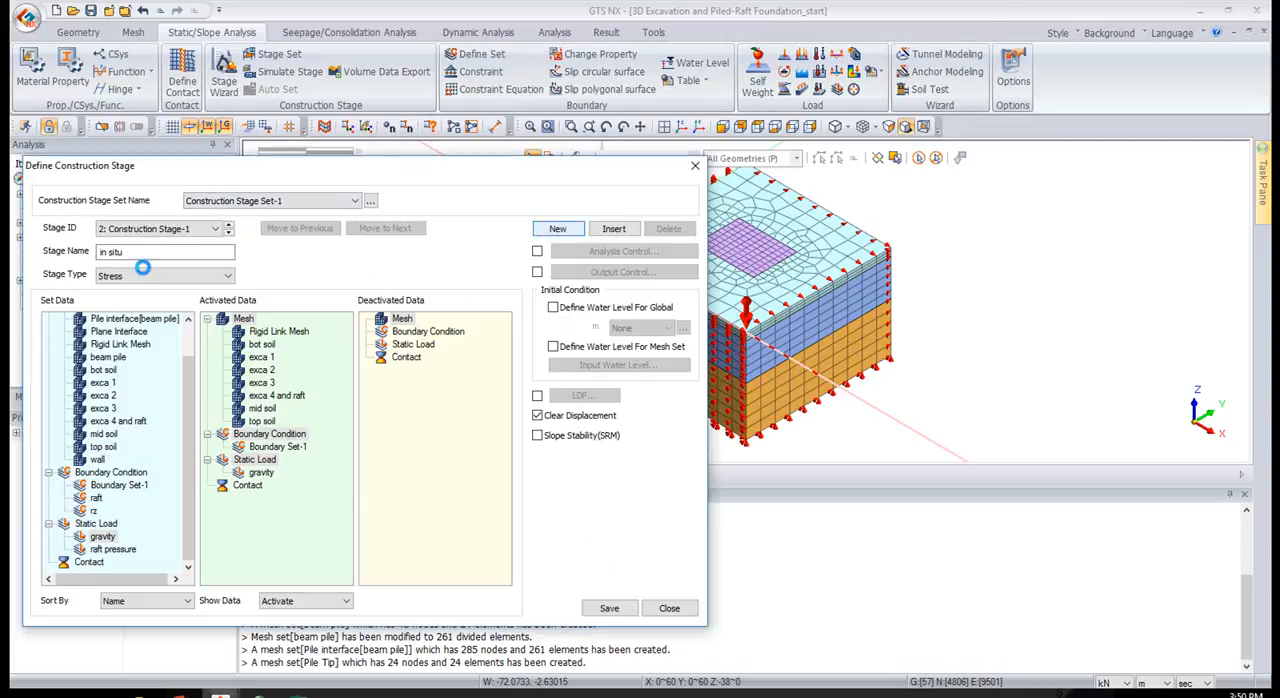
drag(204, 259, 12, 252)
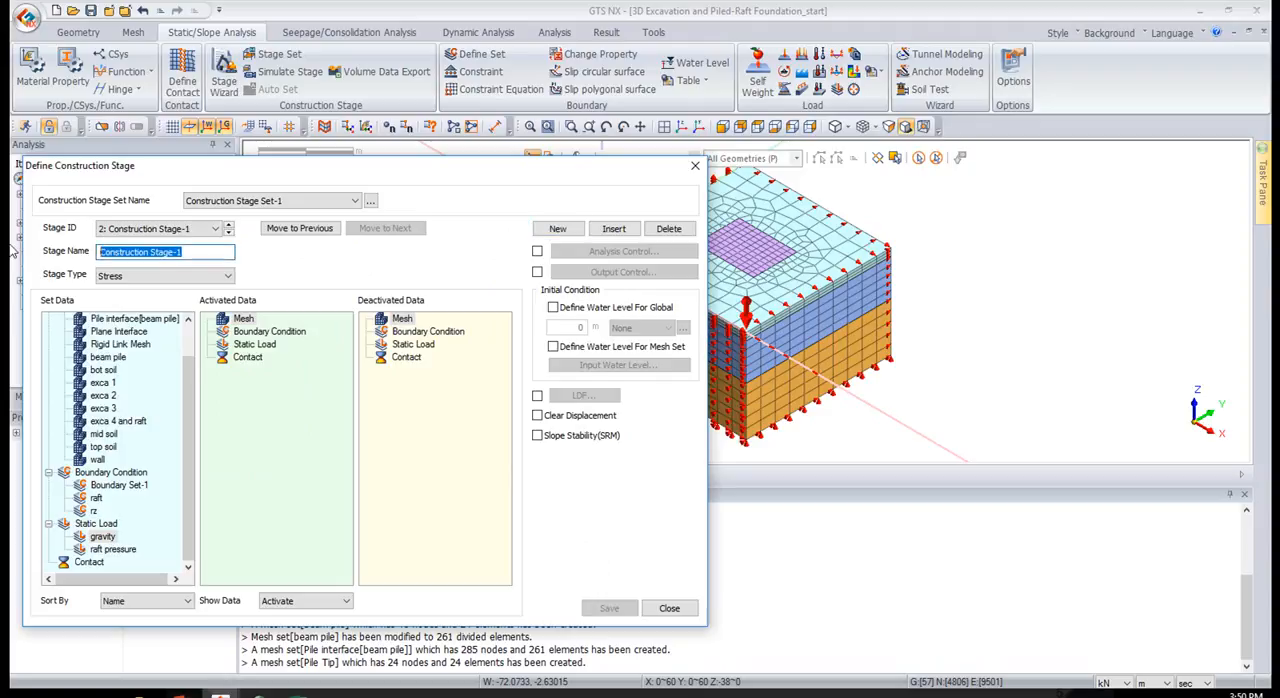
text(wall)
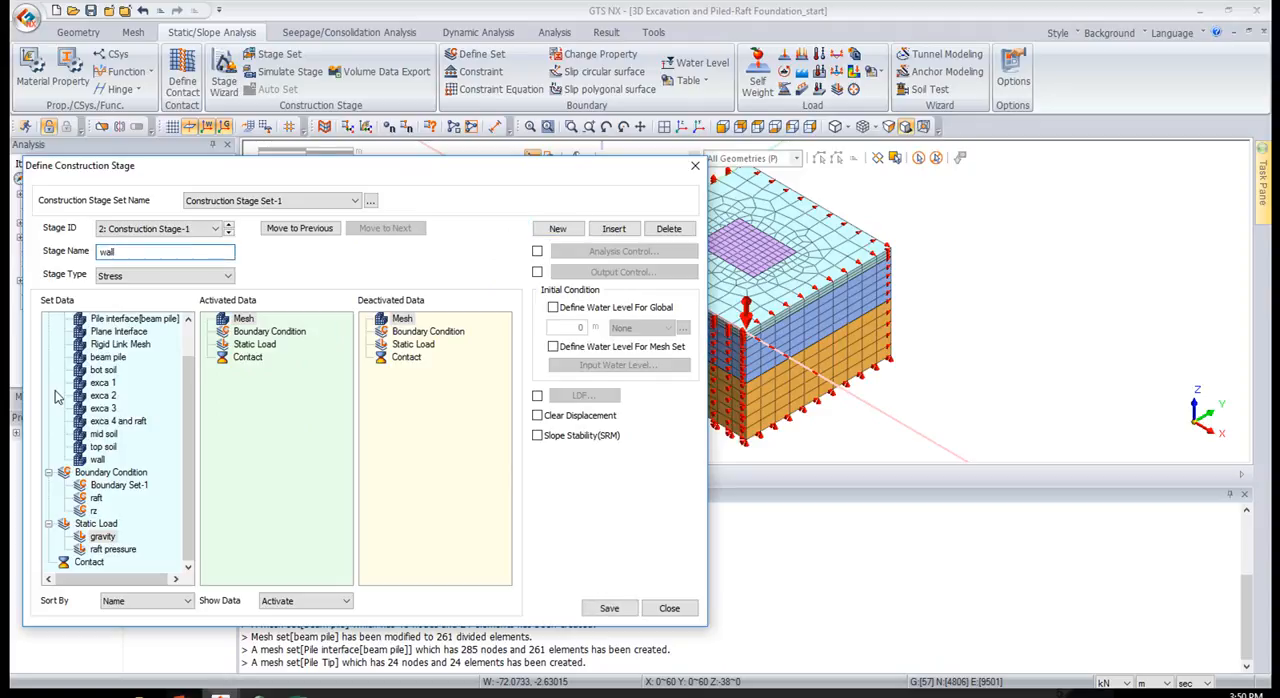
drag(98, 459, 241, 459)
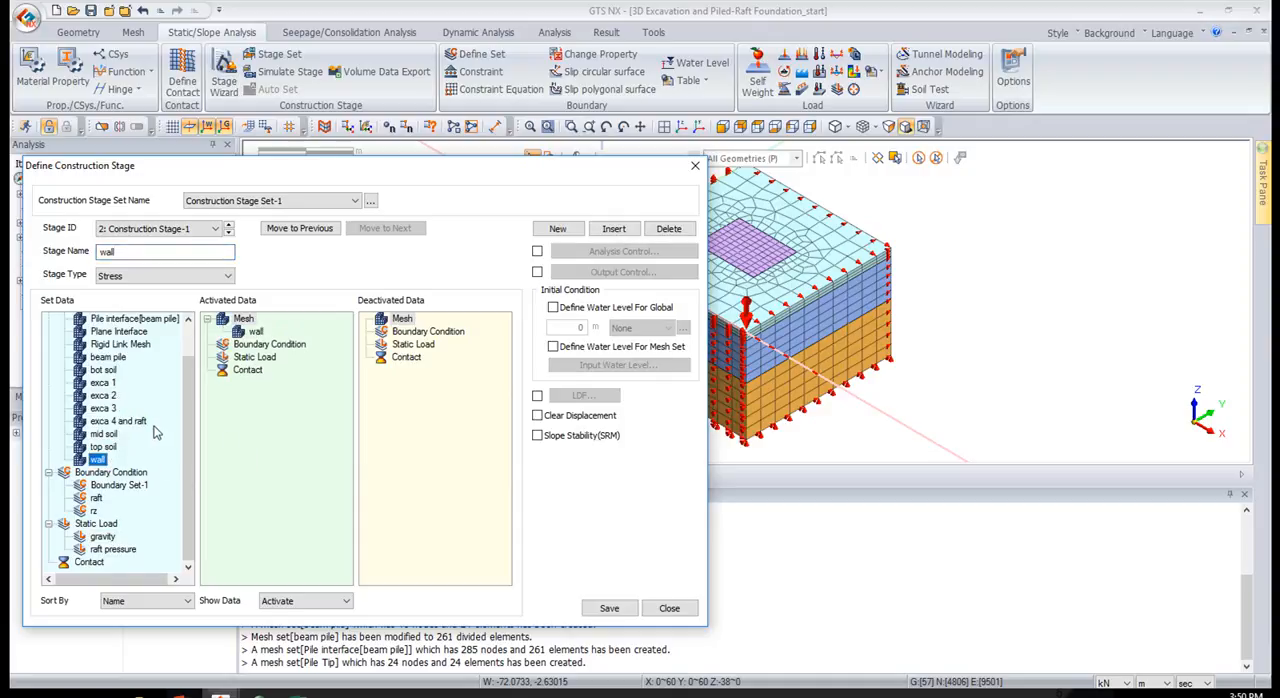
scroll(155, 434, up, 1)
drag(119, 358, 270, 378)
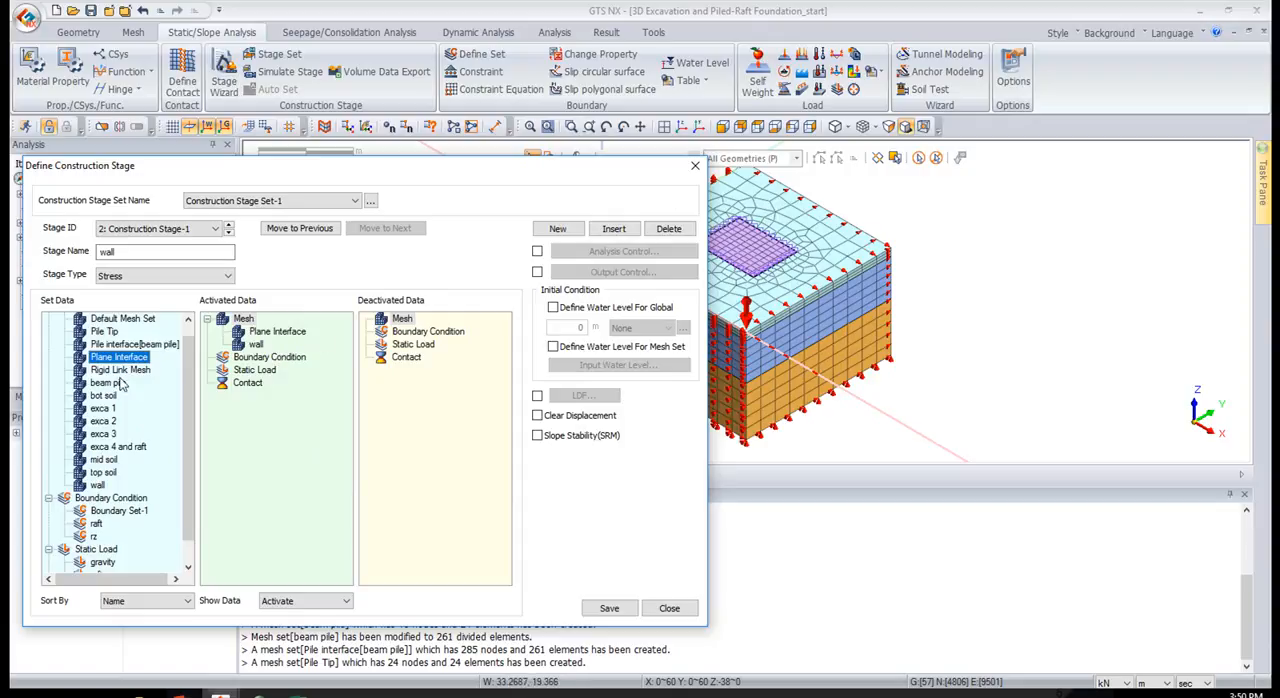
Deactivate Rigid Link Mesh in the wall stage, enable clearing of displacements and save the stage
drag(117, 372, 402, 409)
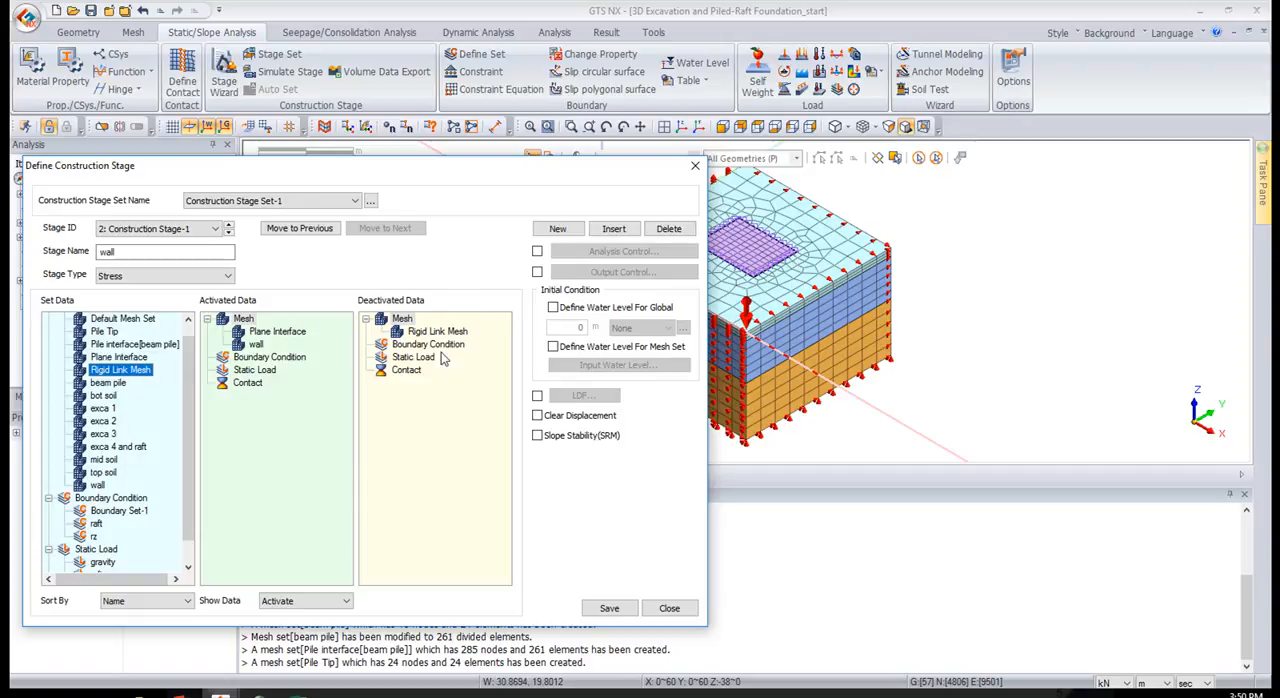
click(605, 607)
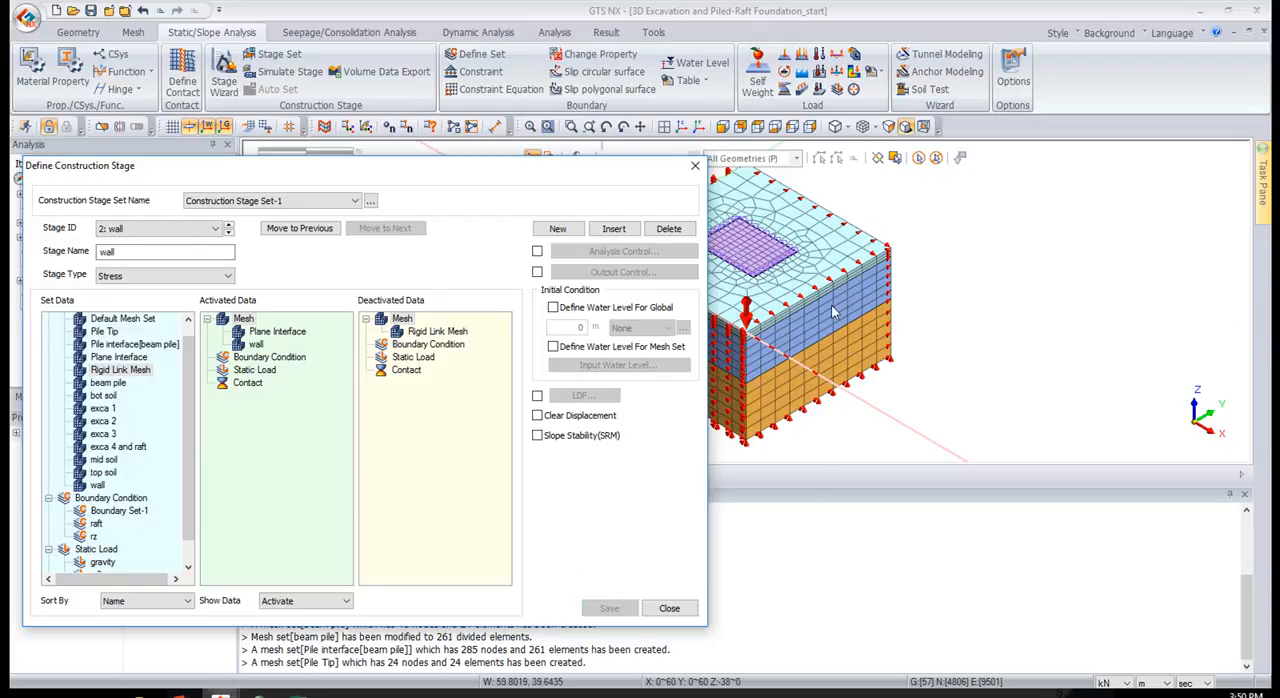
click(580, 417)
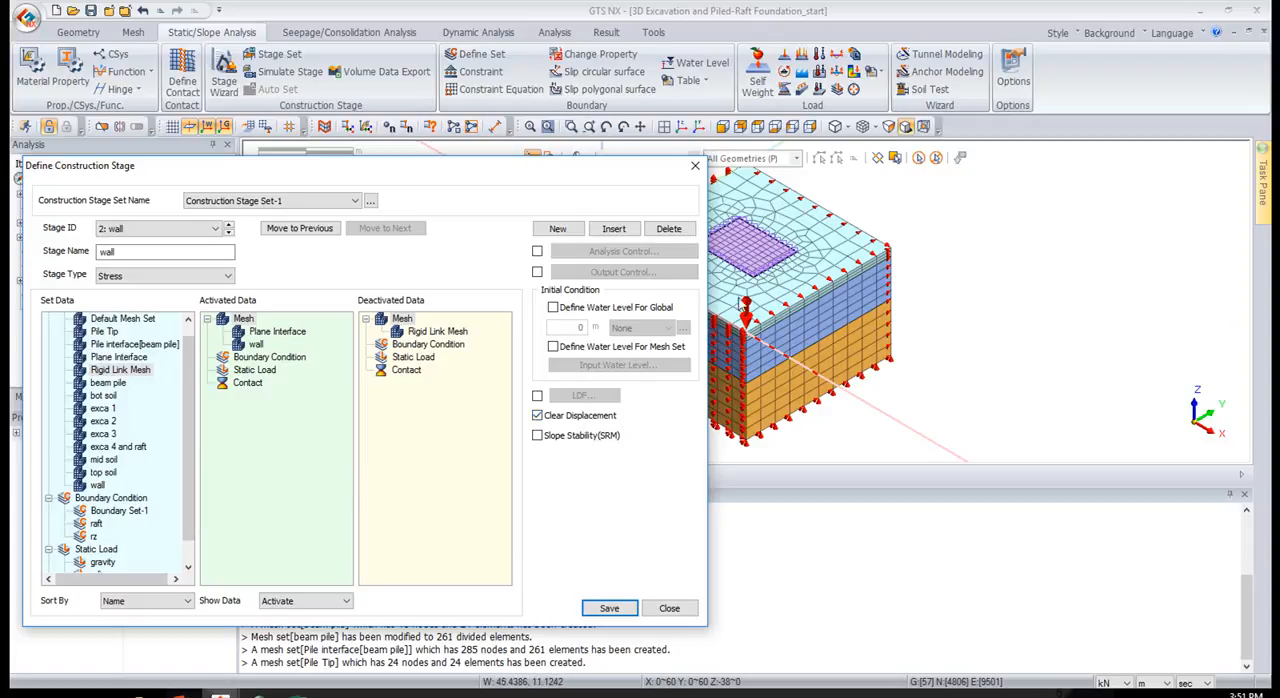
click(611, 608)
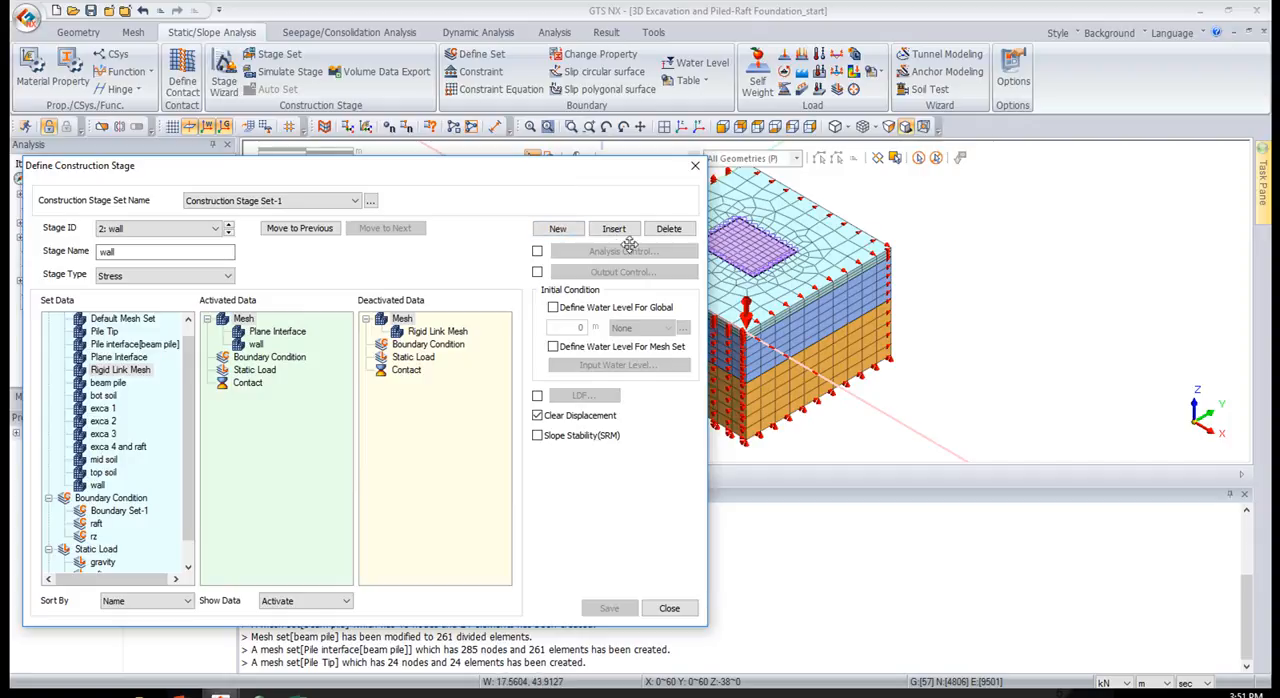
Add a third stage named exca 1 that deactivates the exca 1 mesh set, and save it
click(569, 233)
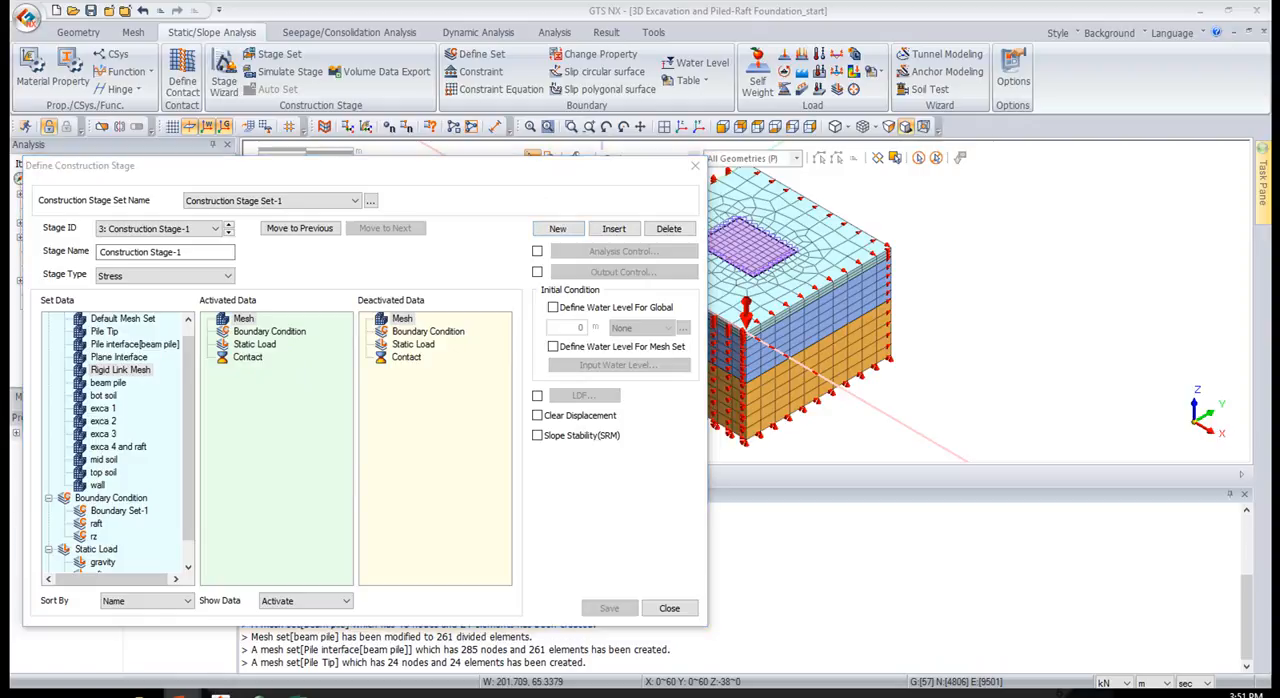
click(210, 255)
text(exca 1)
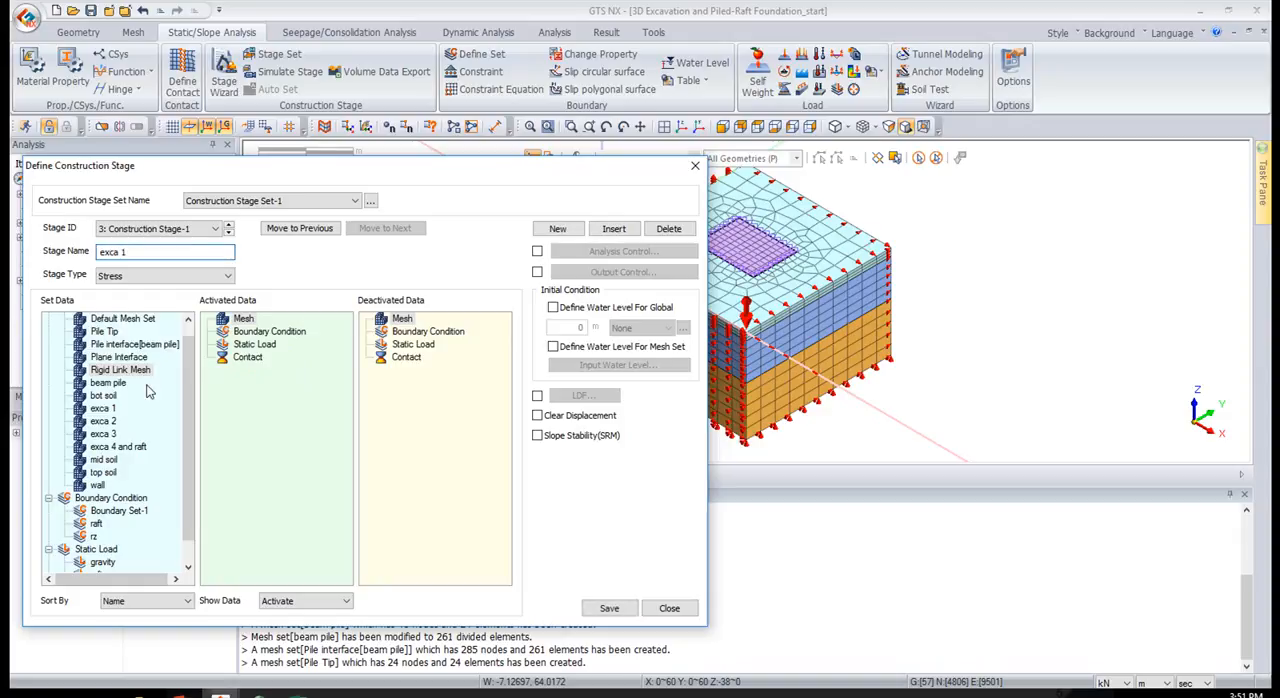
drag(104, 408, 150, 412)
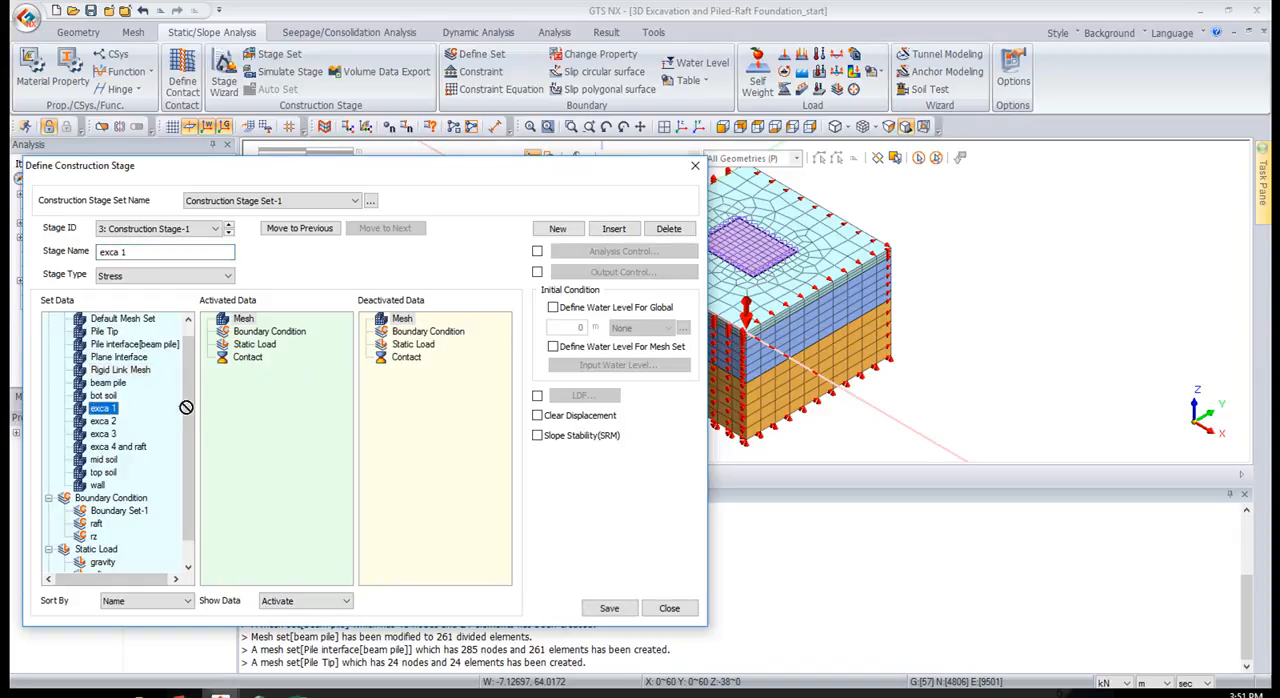
drag(414, 394, 415, 396)
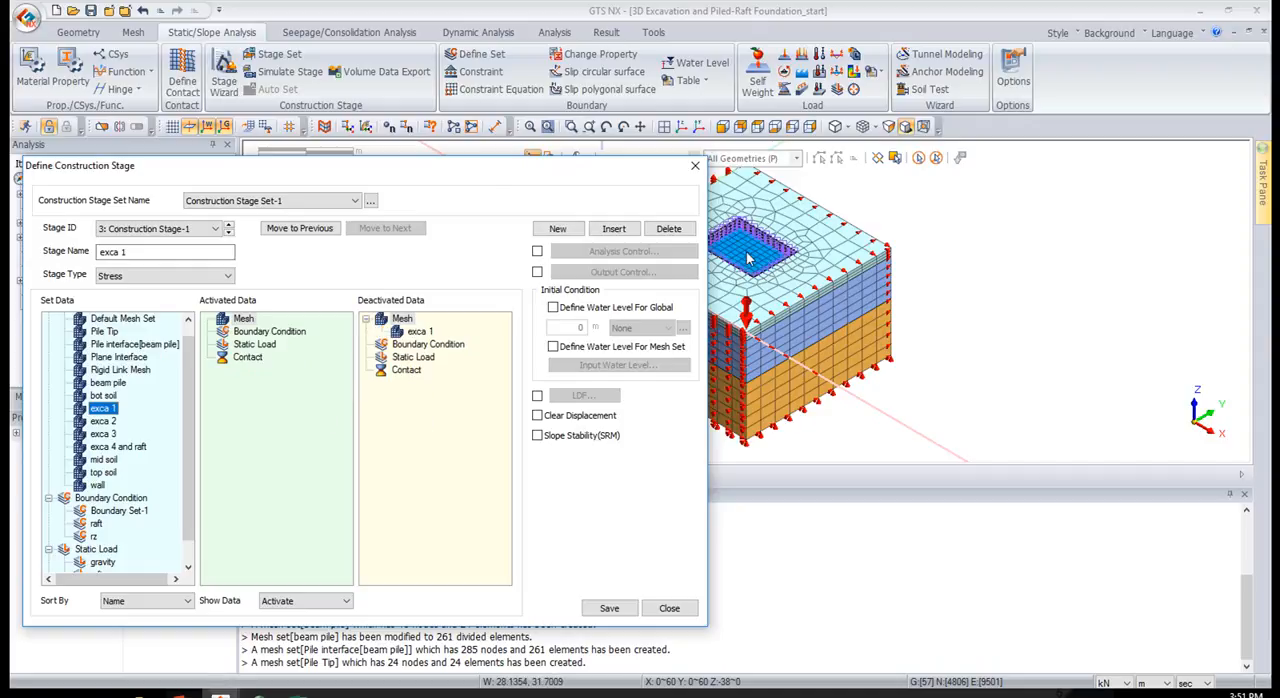
click(606, 609)
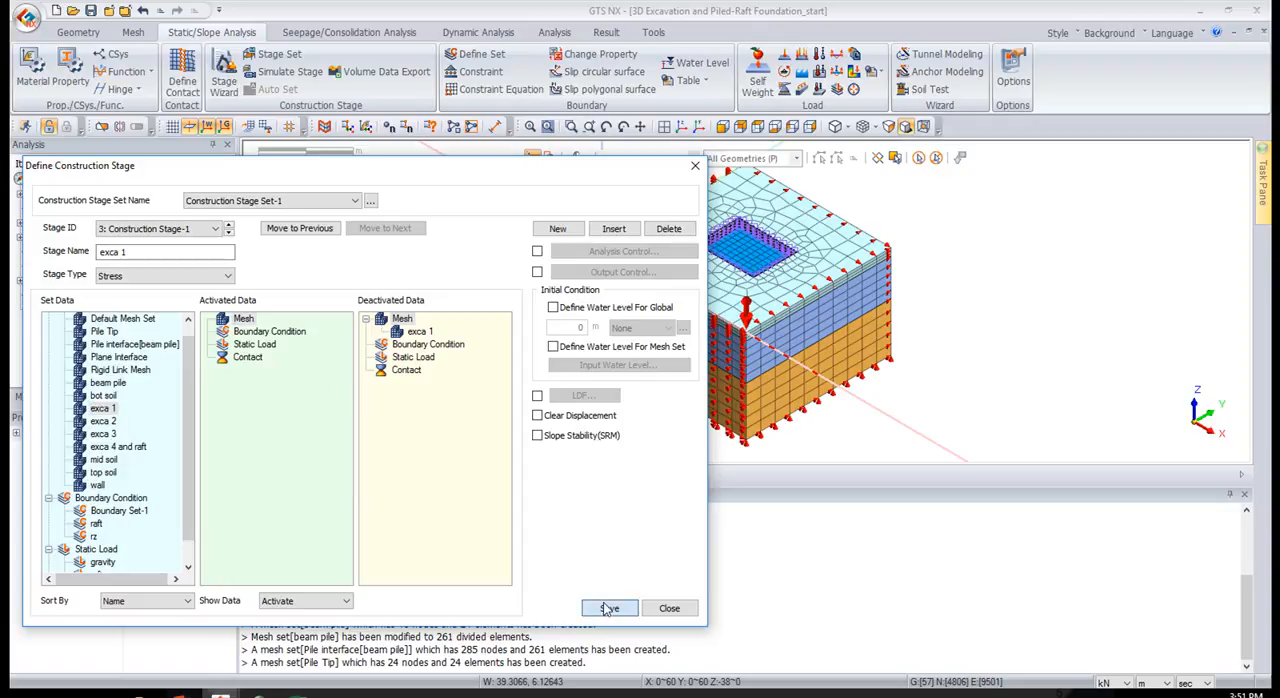
Add a fourth stage named exca 2 that deactivates the exca 2 mesh set, and save it
click(558, 229)
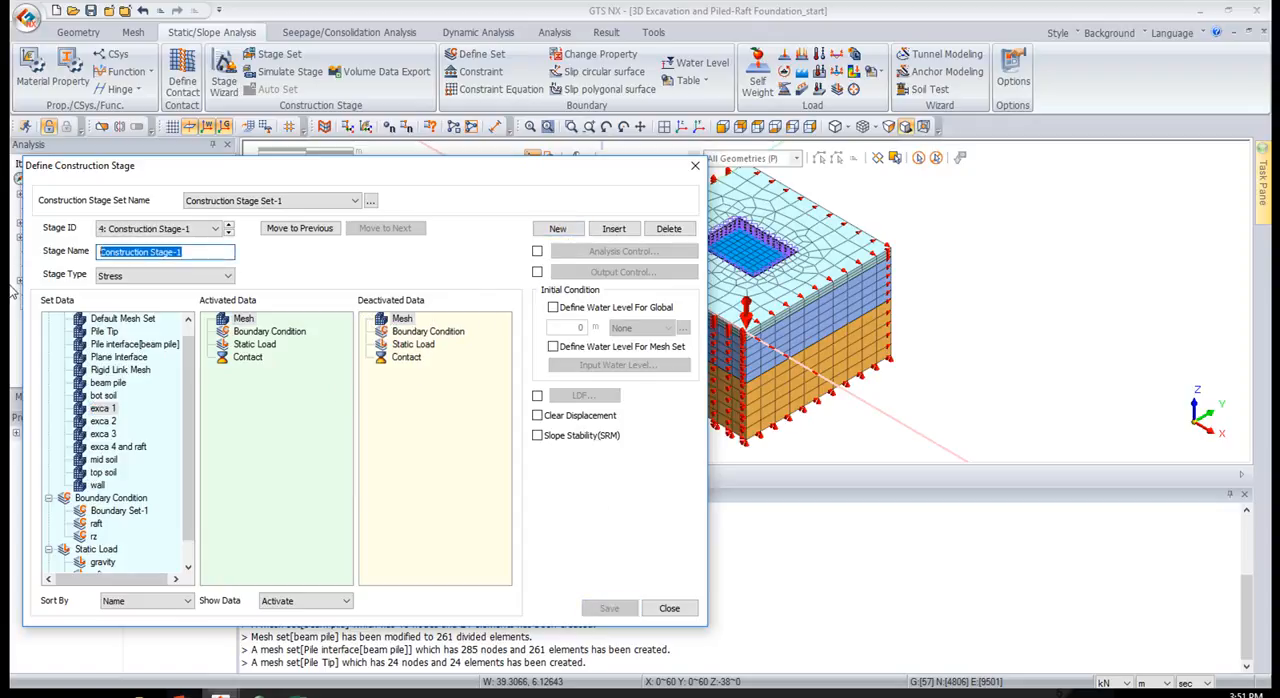
text(exca 2)
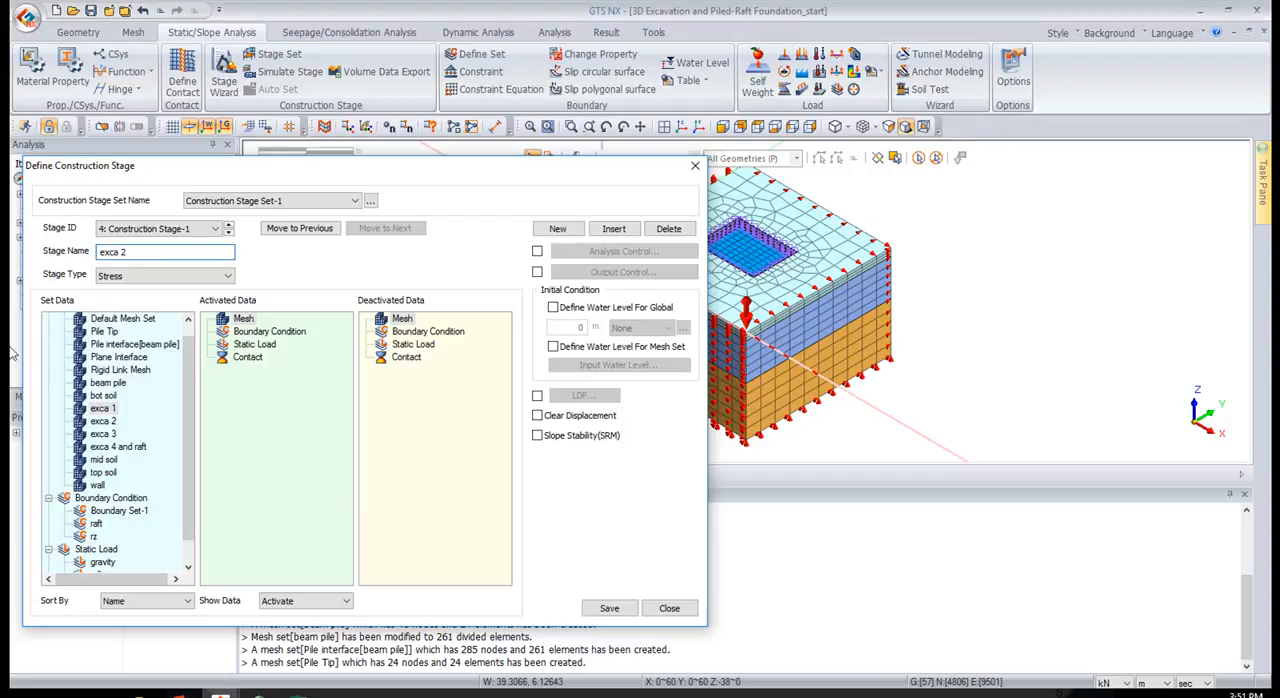
drag(103, 421, 434, 492)
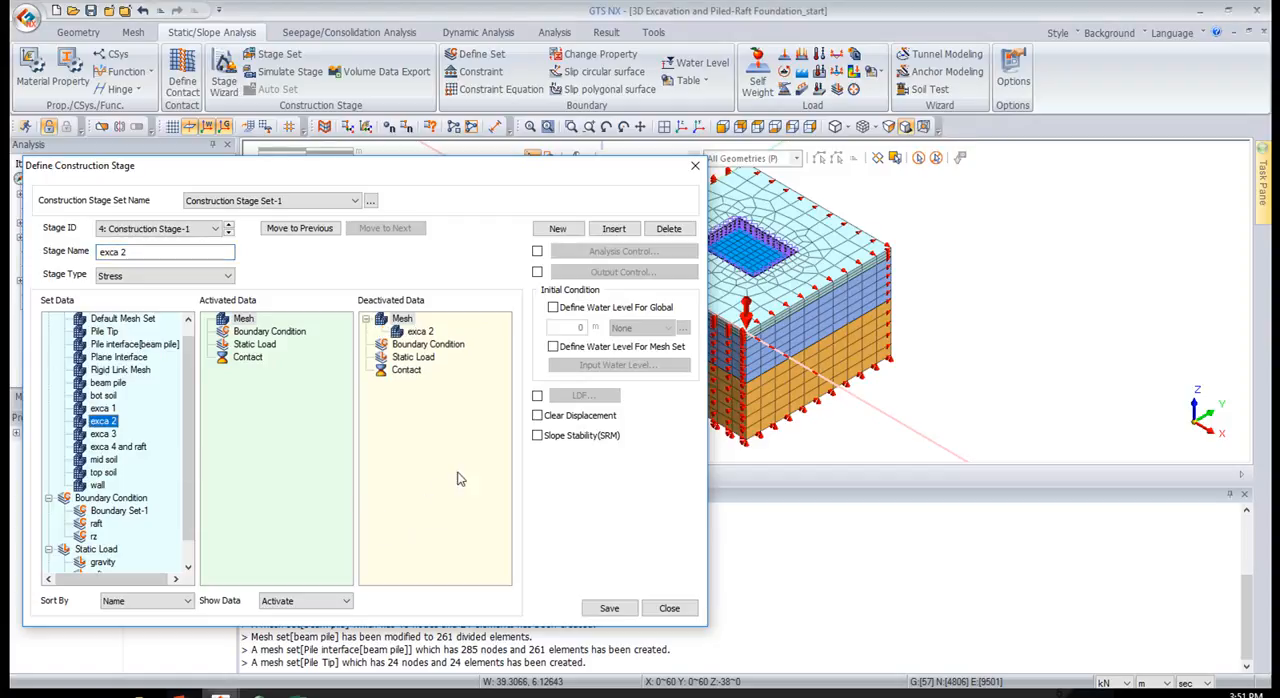
click(610, 609)
click(180, 695)
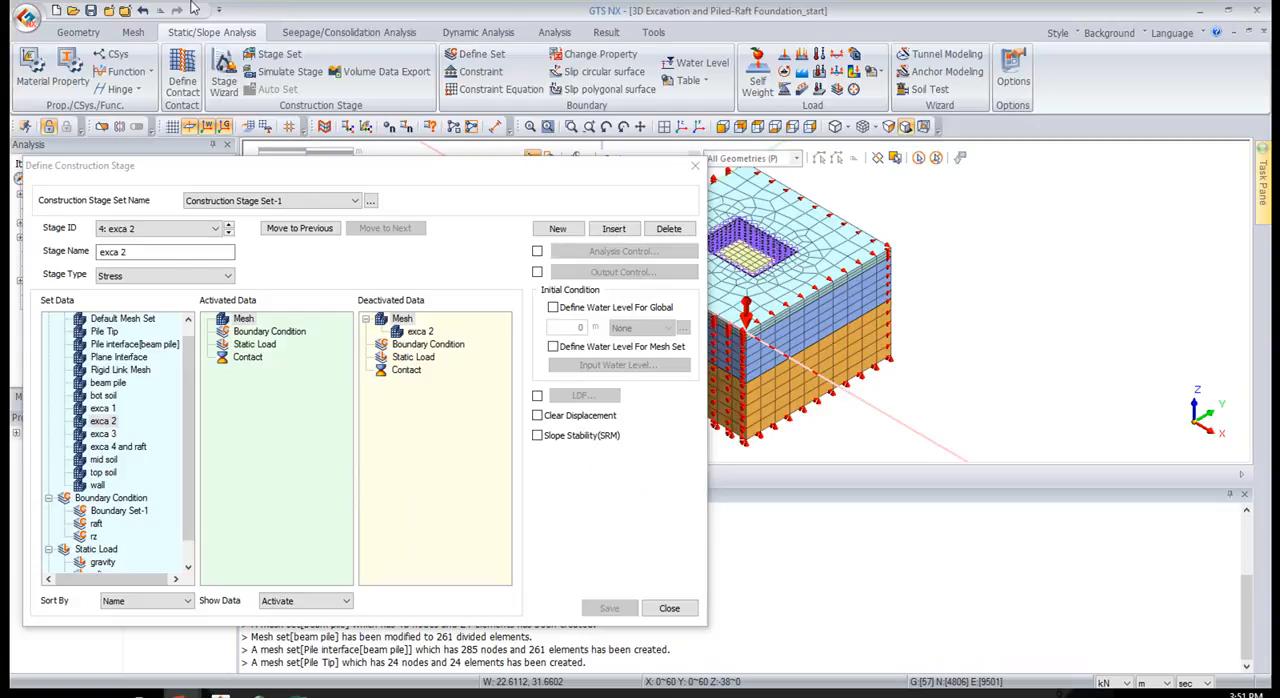
Add a fifth stage named exca 3 that deactivates the exca 3 mesh set, and save it
click(557, 228)
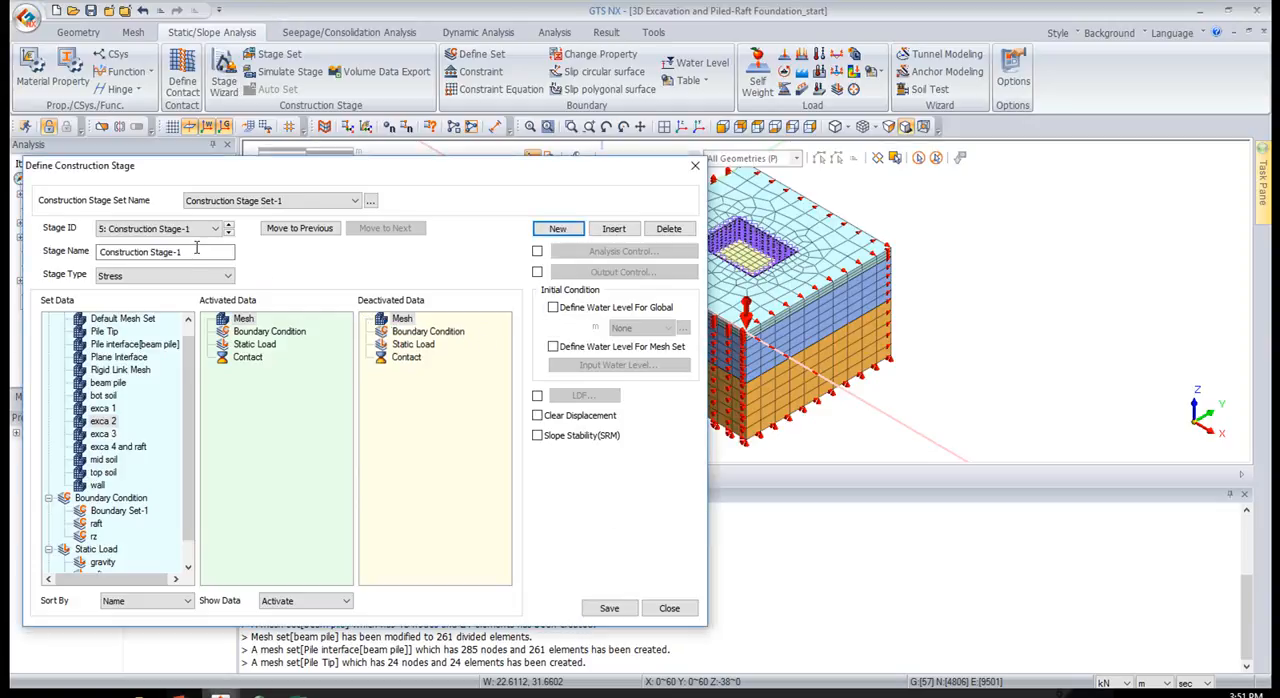
text(exca 3)
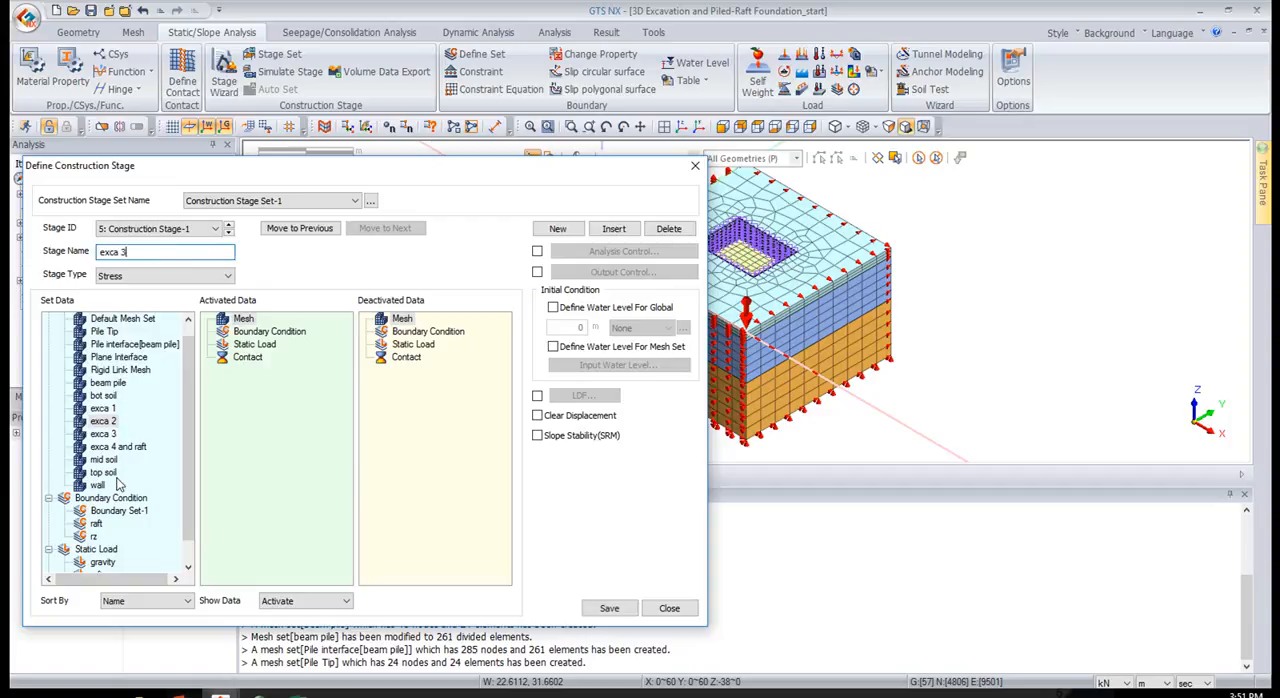
click(112, 435)
drag(363, 441, 395, 440)
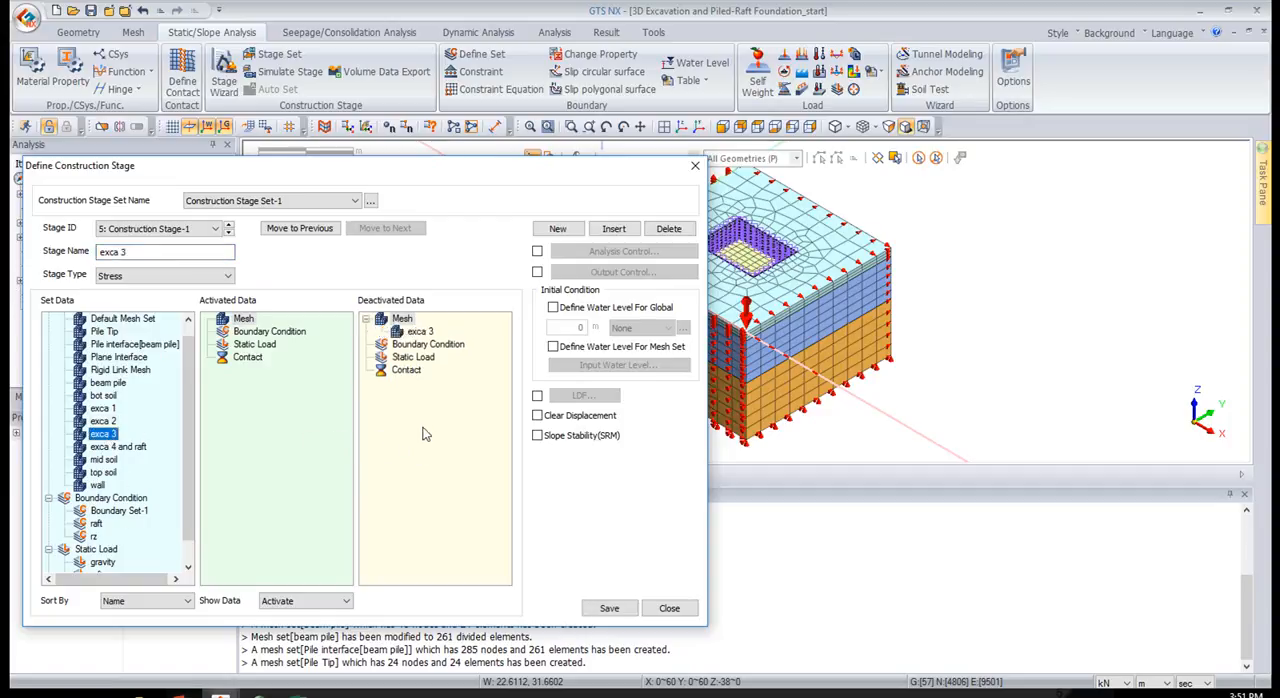
click(606, 608)
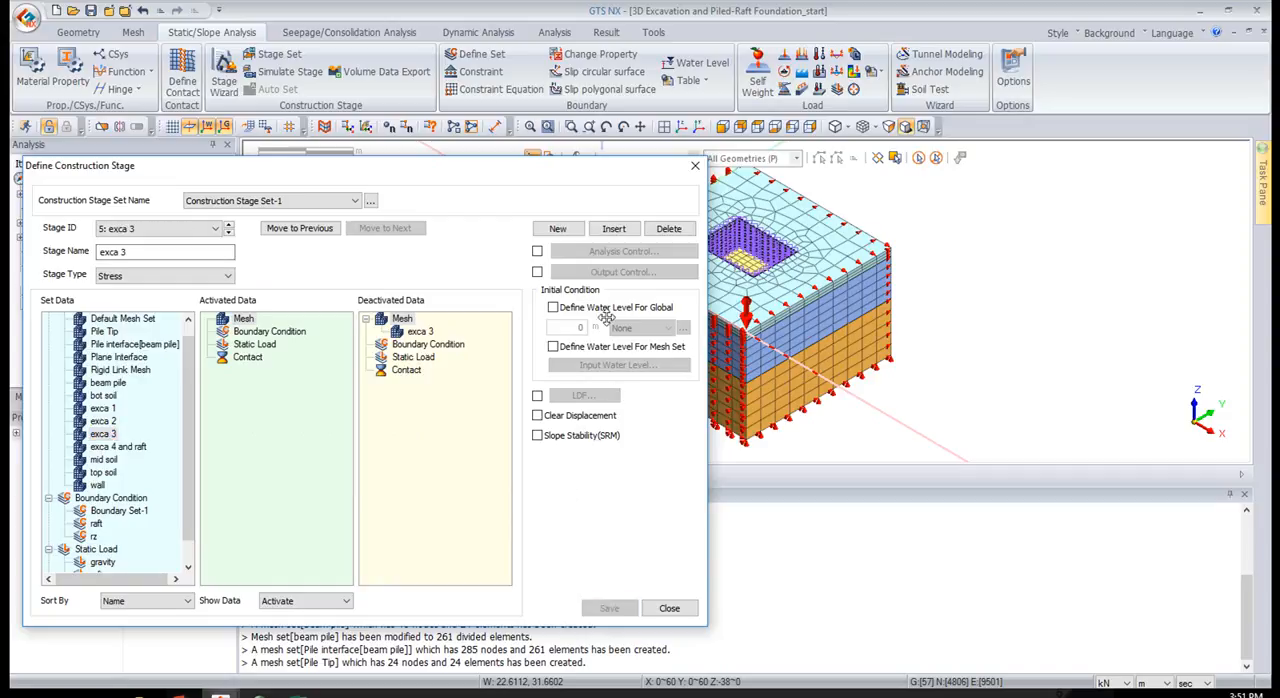
Add a sixth stage named exca 4 that deactivates the exca 4 and raft mesh set, and save it
key(Return)
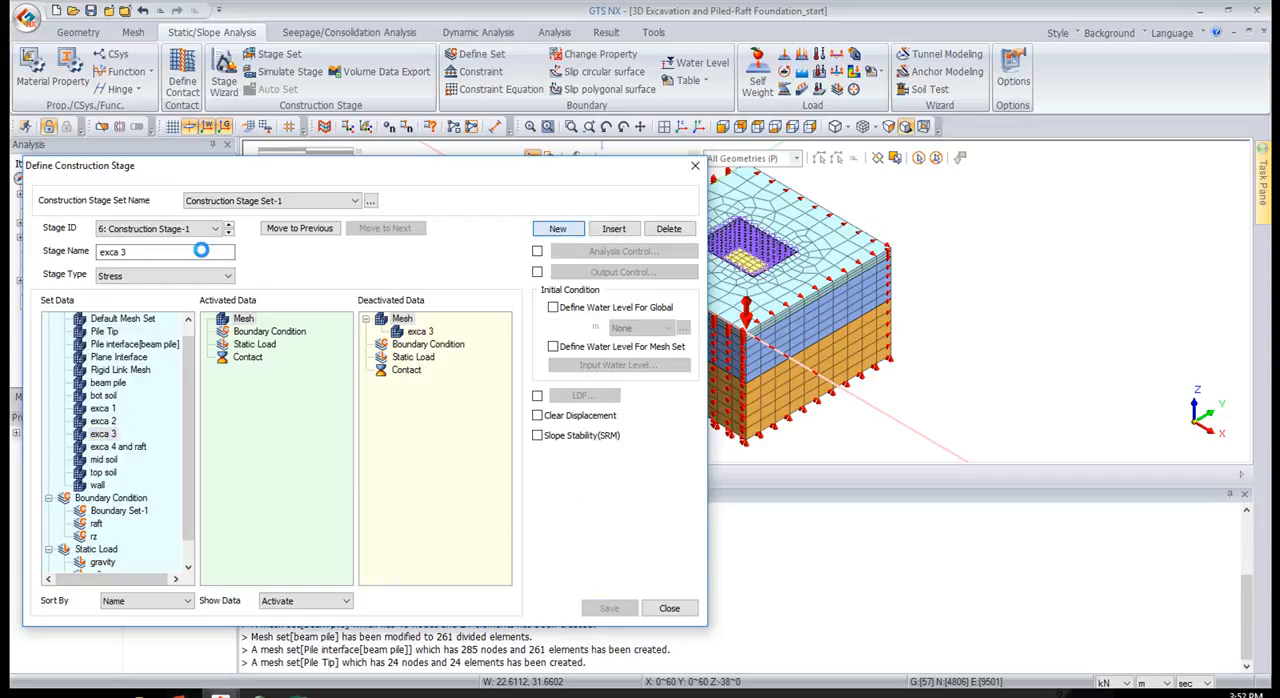
text(ex)
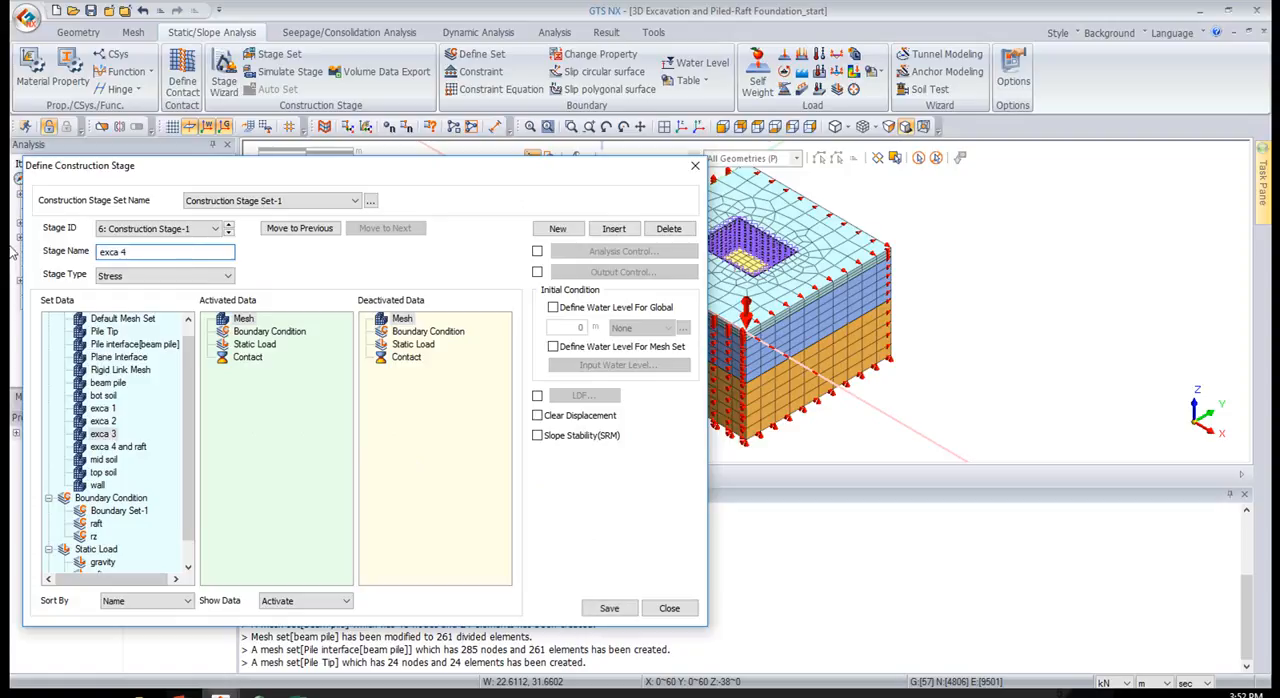
click(116, 448)
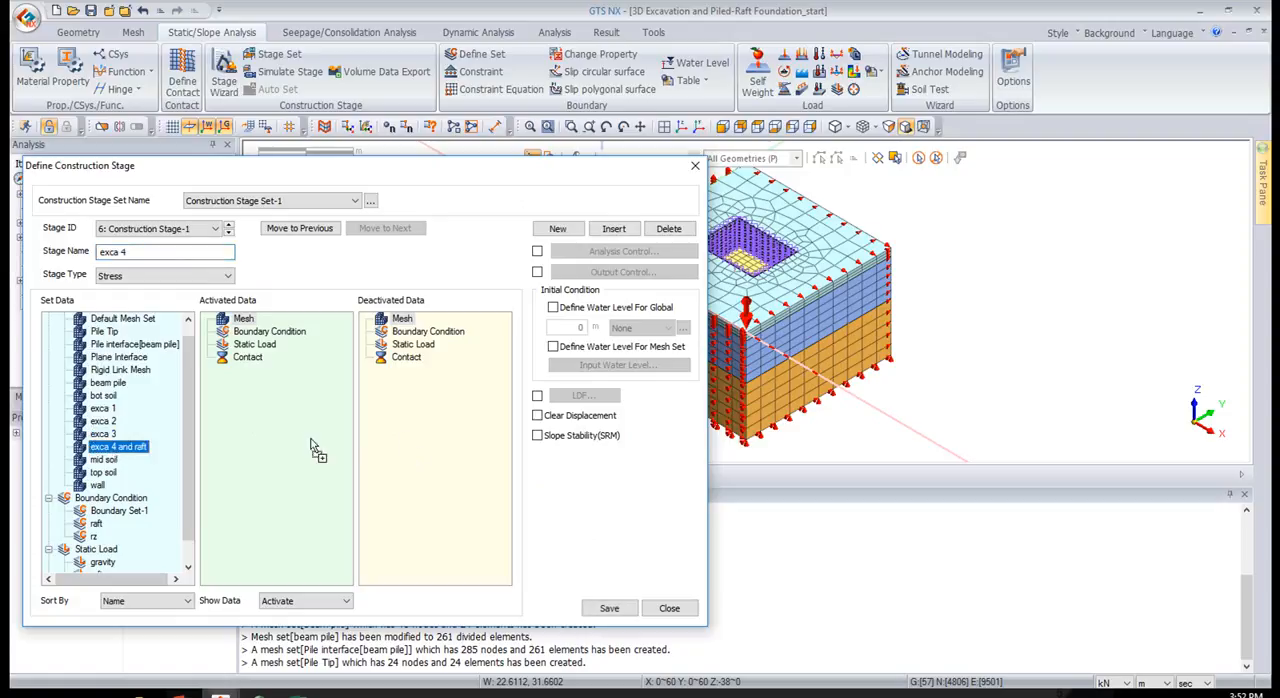
drag(117, 455, 443, 429)
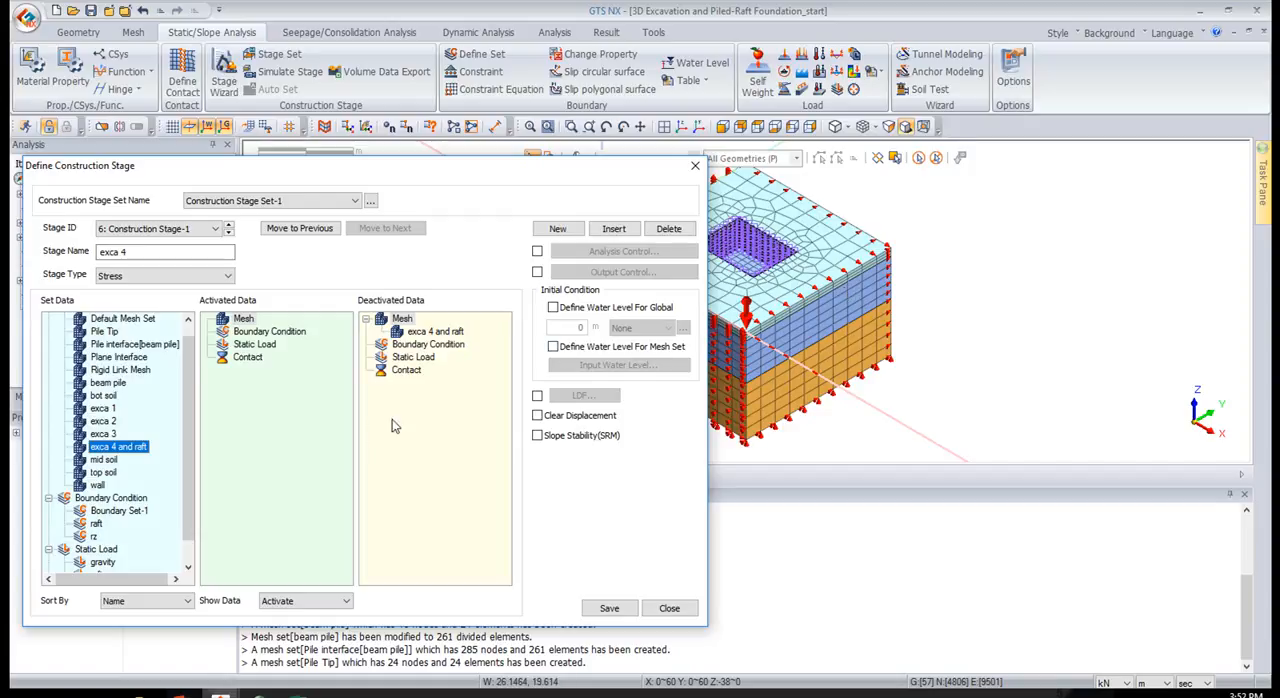
click(612, 609)
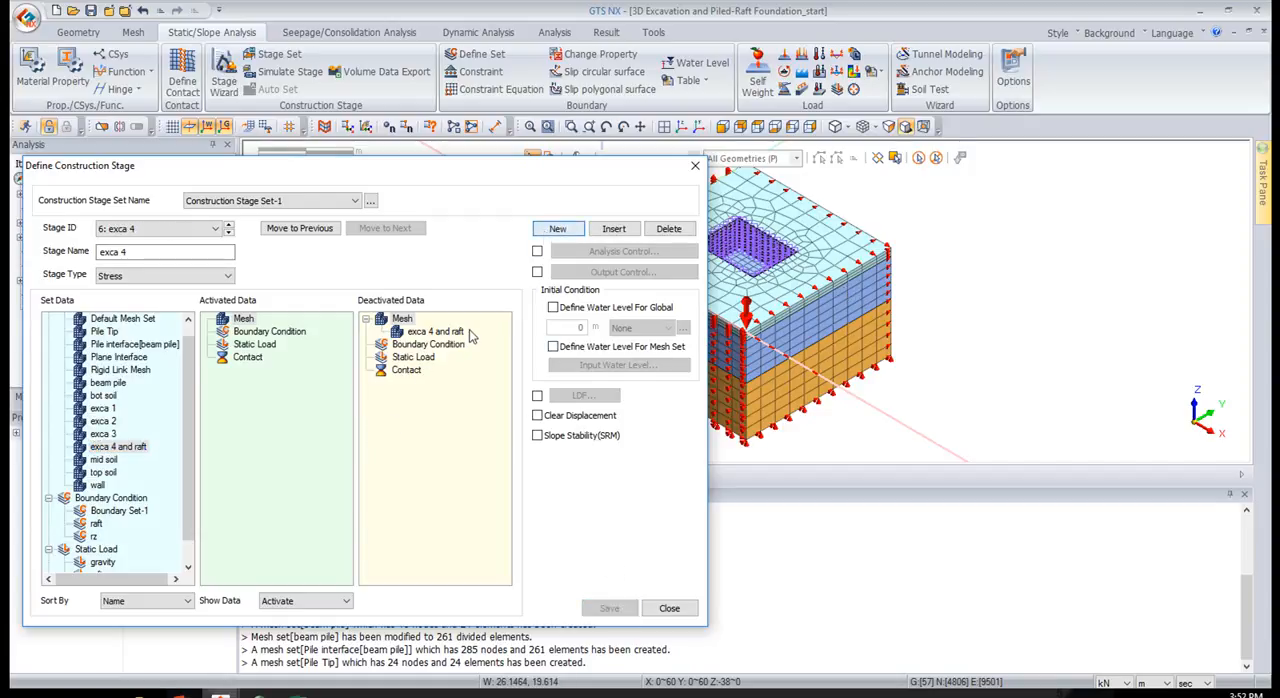
Add a seventh stage and activate the exca 4 and raft mesh set and the raft boundary condition in it
click(549, 230)
click(181, 694)
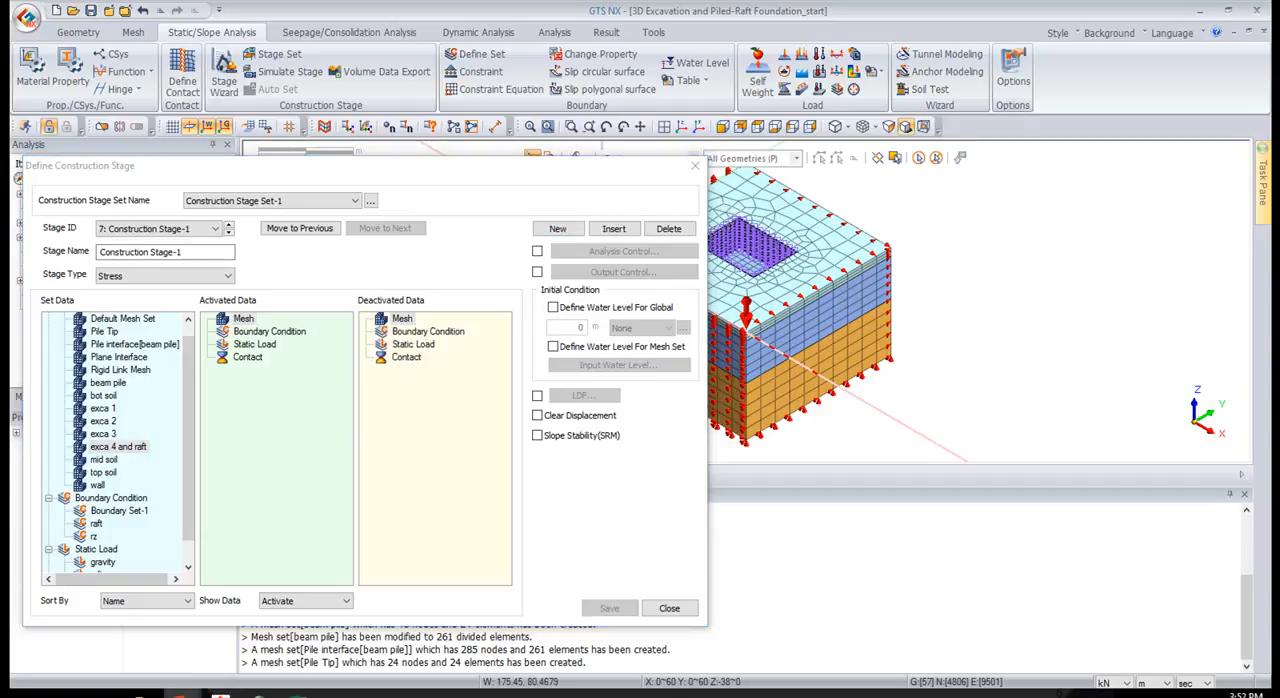
drag(120, 447, 286, 487)
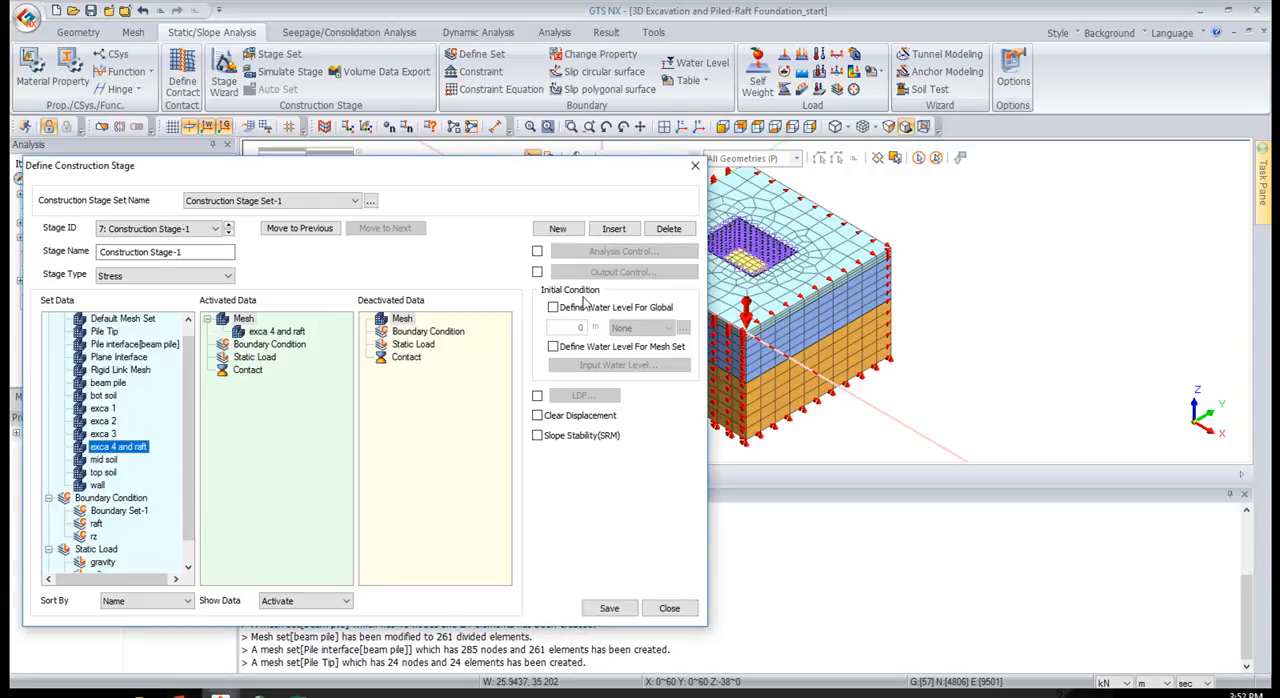
drag(97, 528, 240, 508)
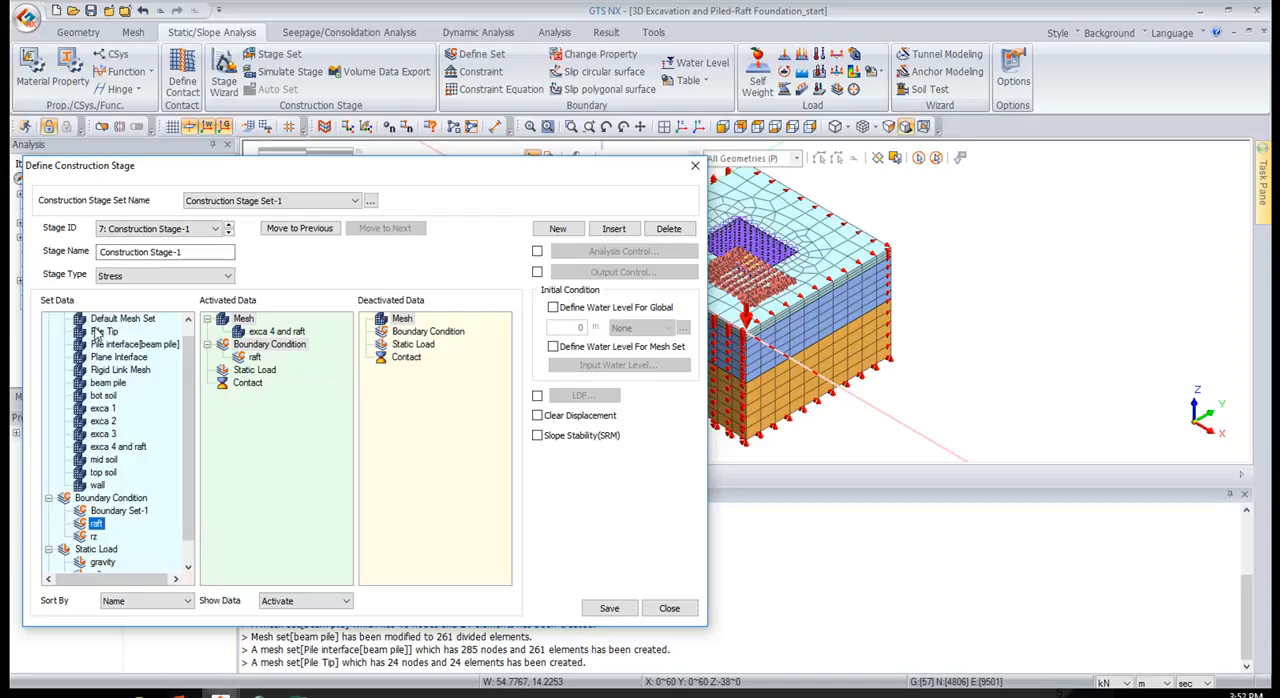
Activate the Pile Tip, Pile interface[beam pile] and beam pile mesh sets and the rz boundary condition in the seventh stage
drag(100, 336, 243, 342)
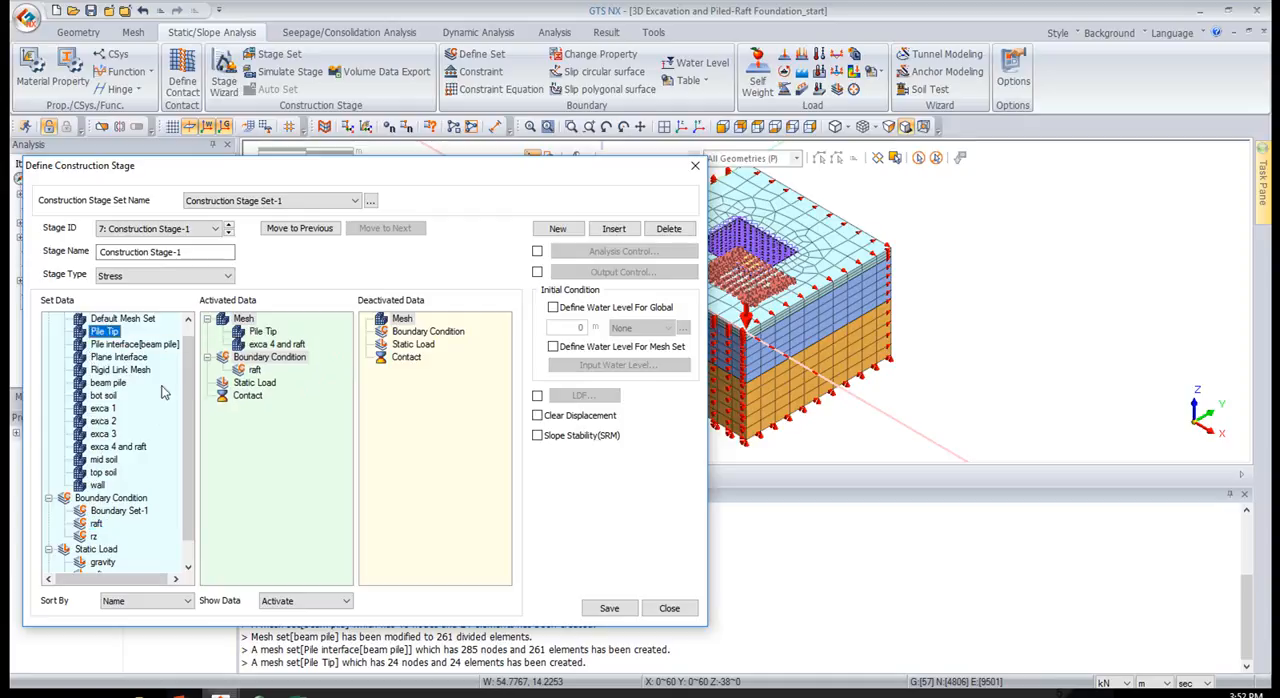
double_click(117, 345)
drag(108, 383, 293, 342)
drag(94, 537, 268, 420)
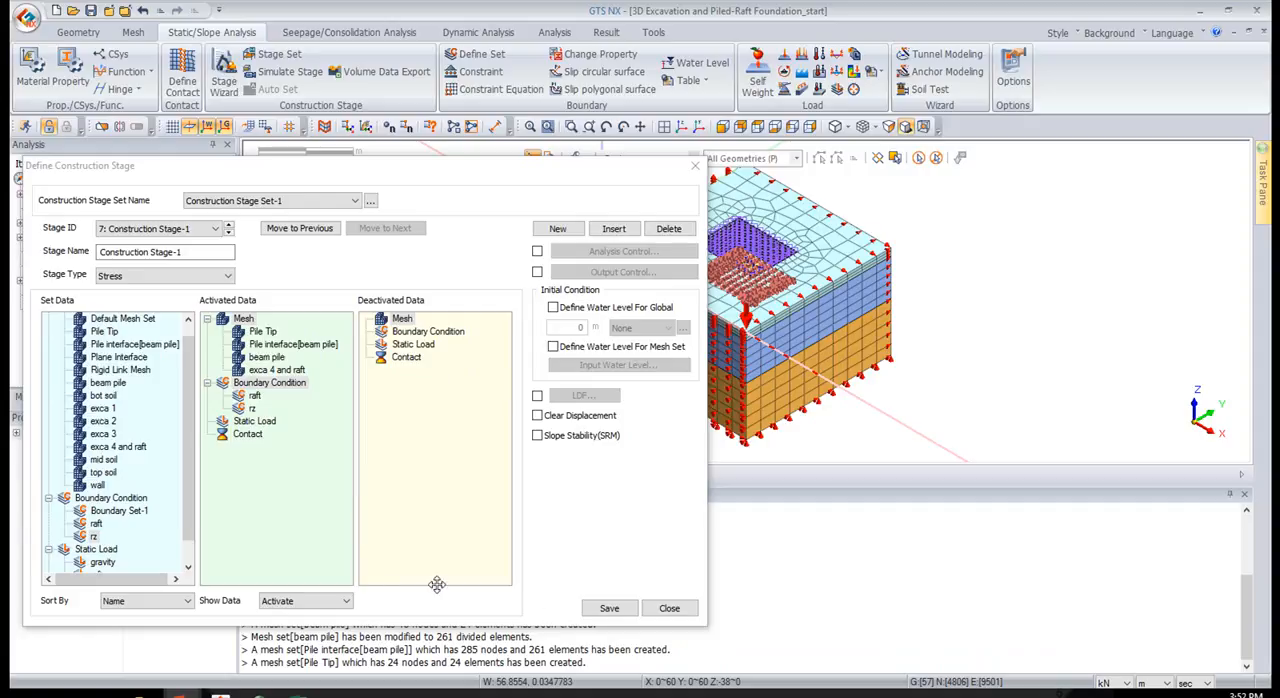
Name the seventh stage raft and save its definition
click(608, 607)
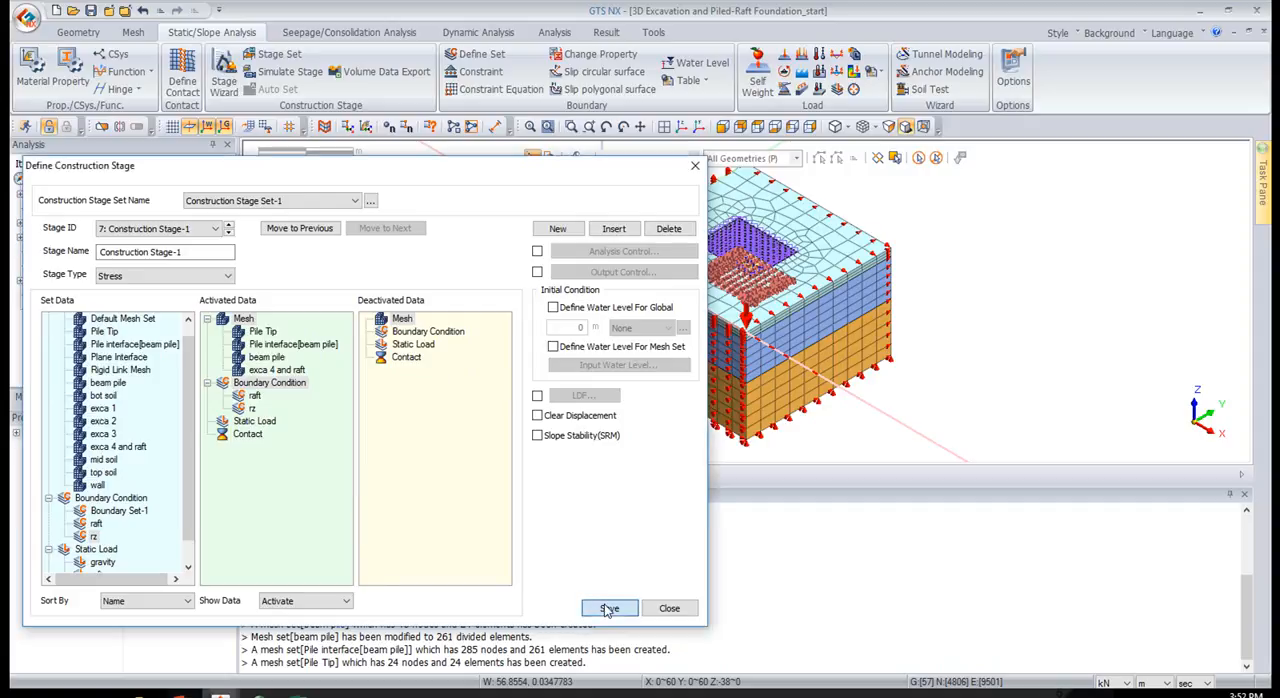
click(200, 252)
text(raft)
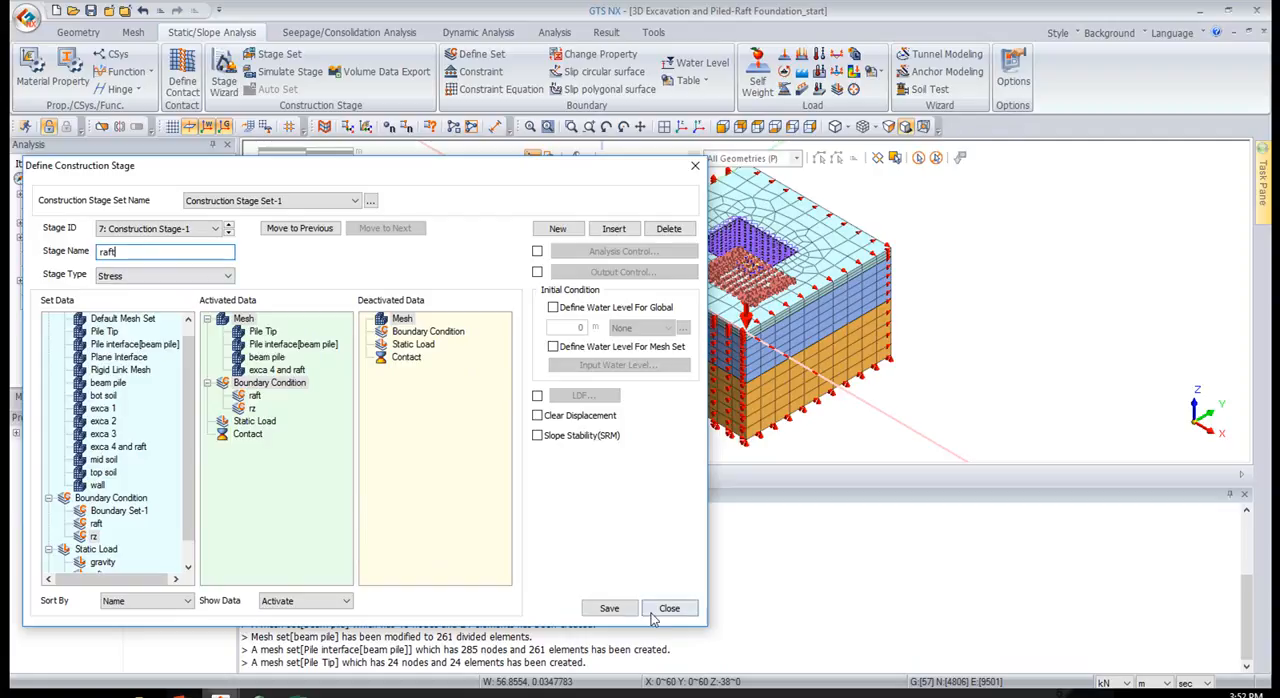
click(620, 610)
click(620, 609)
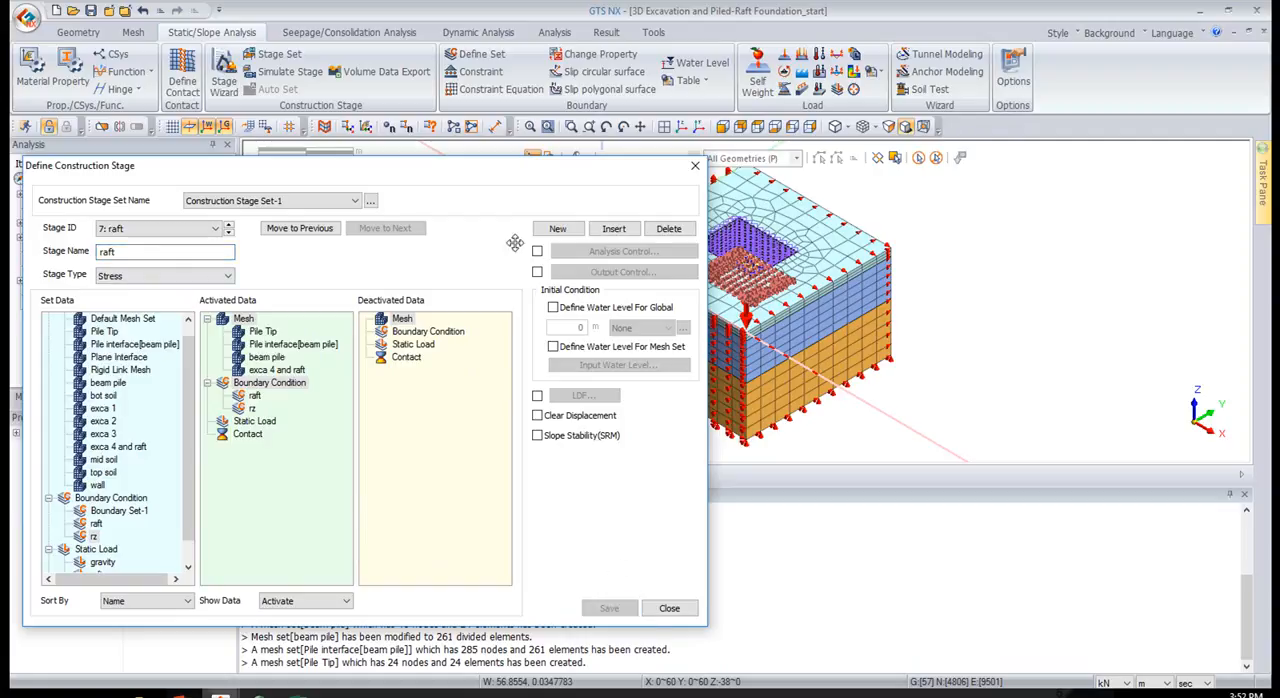
Add an eighth stage named load that activates the raft pressure static load, save it and finish defining the construction stages
click(577, 230)
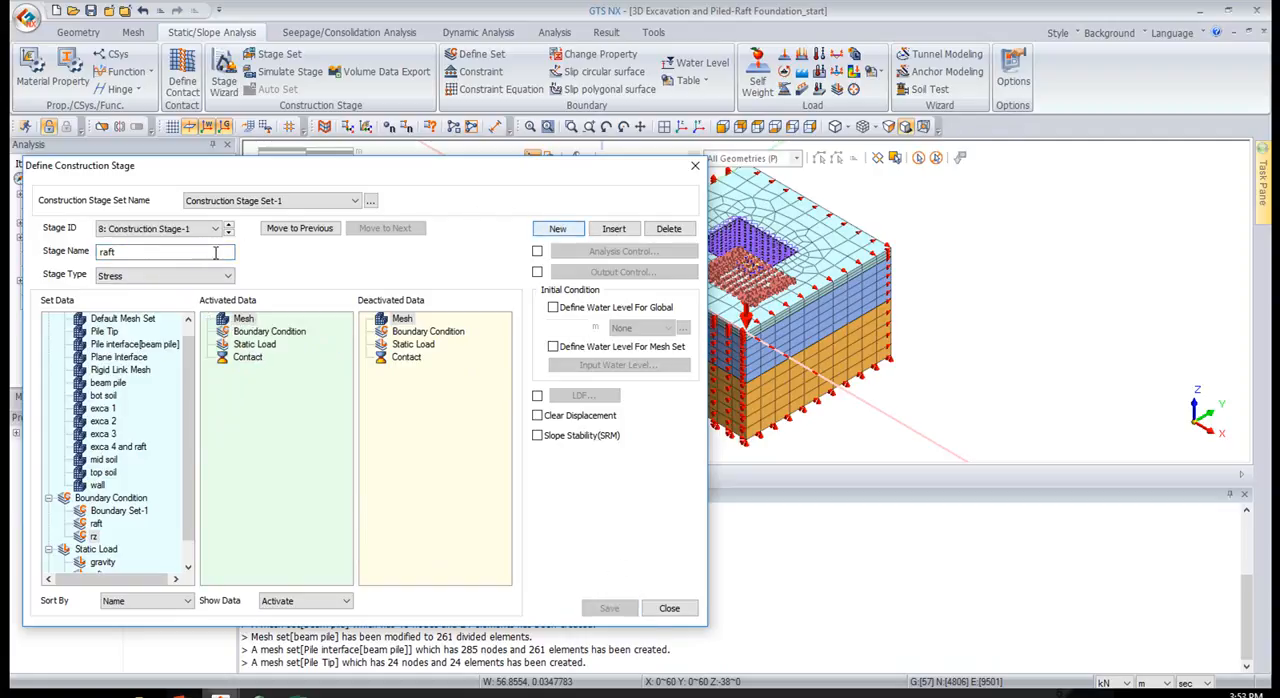
text(loa)
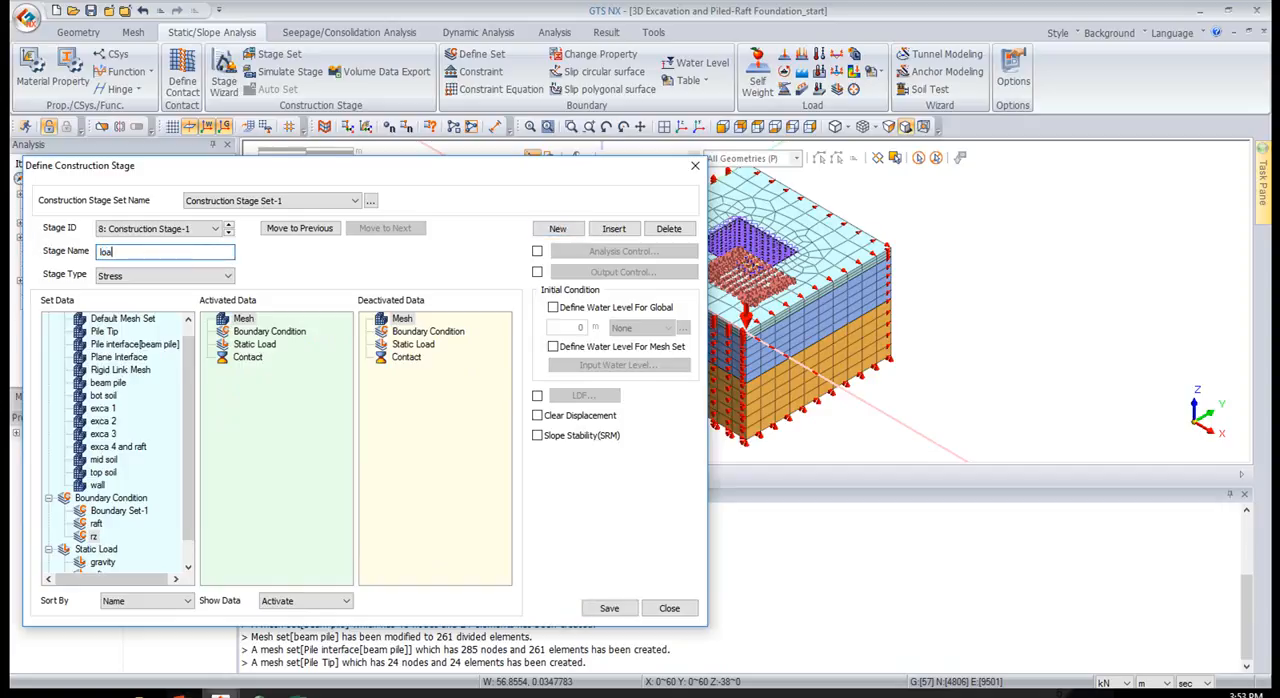
text(d)
scroll(150, 480, down, 1)
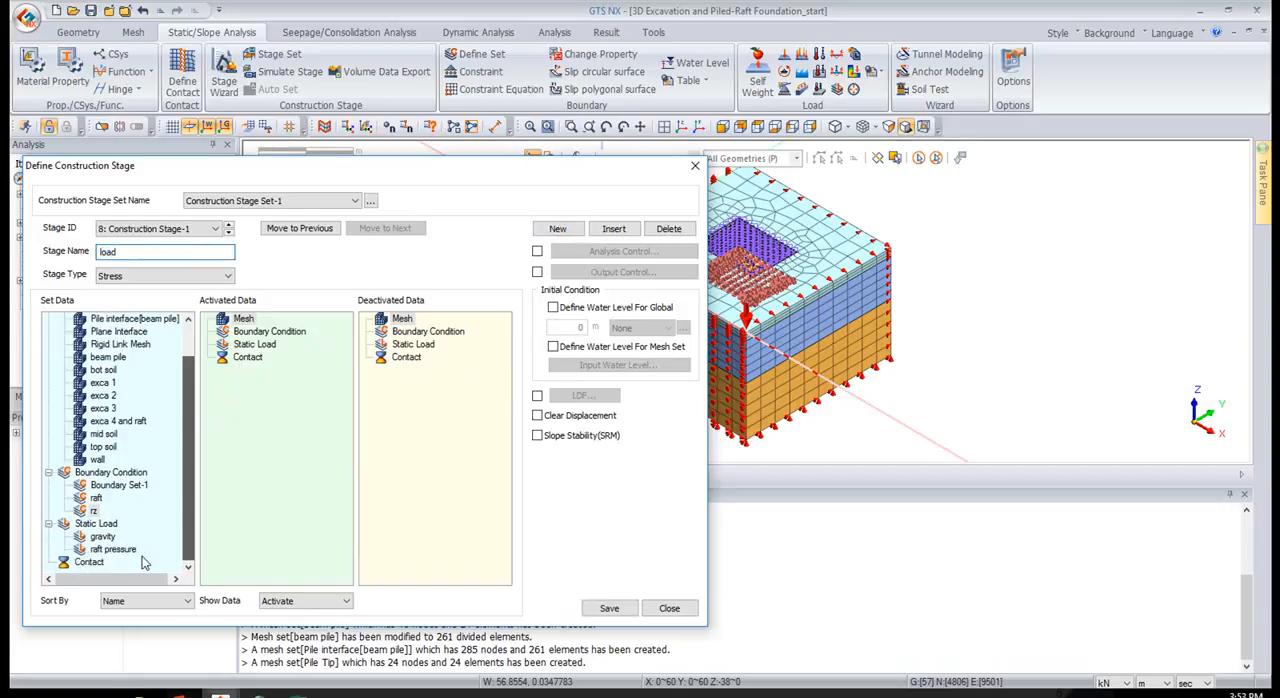
drag(118, 553, 239, 517)
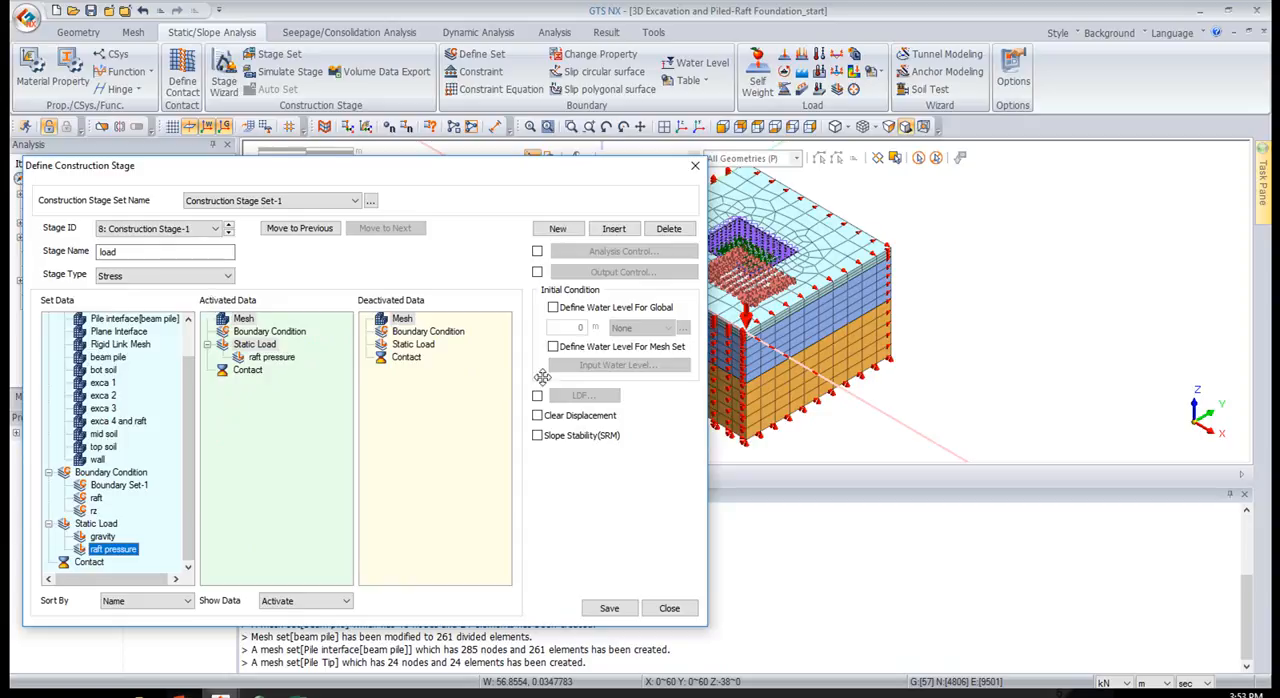
click(600, 609)
click(669, 609)
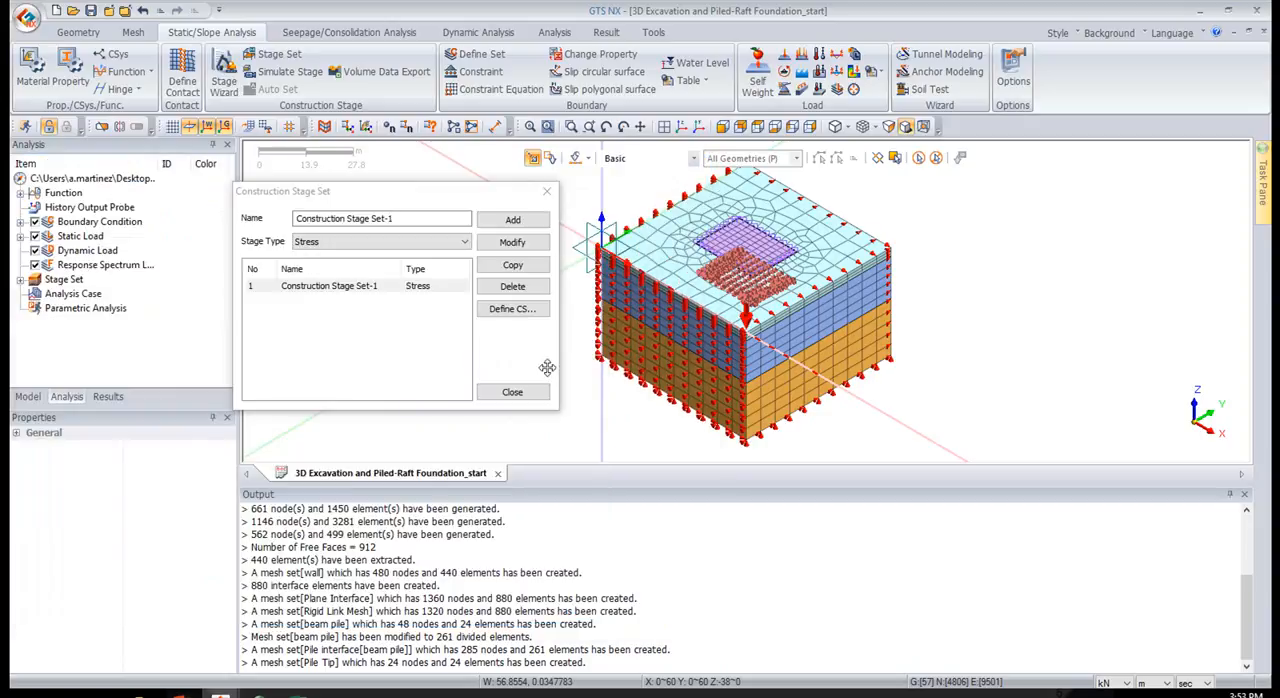
click(512, 391)
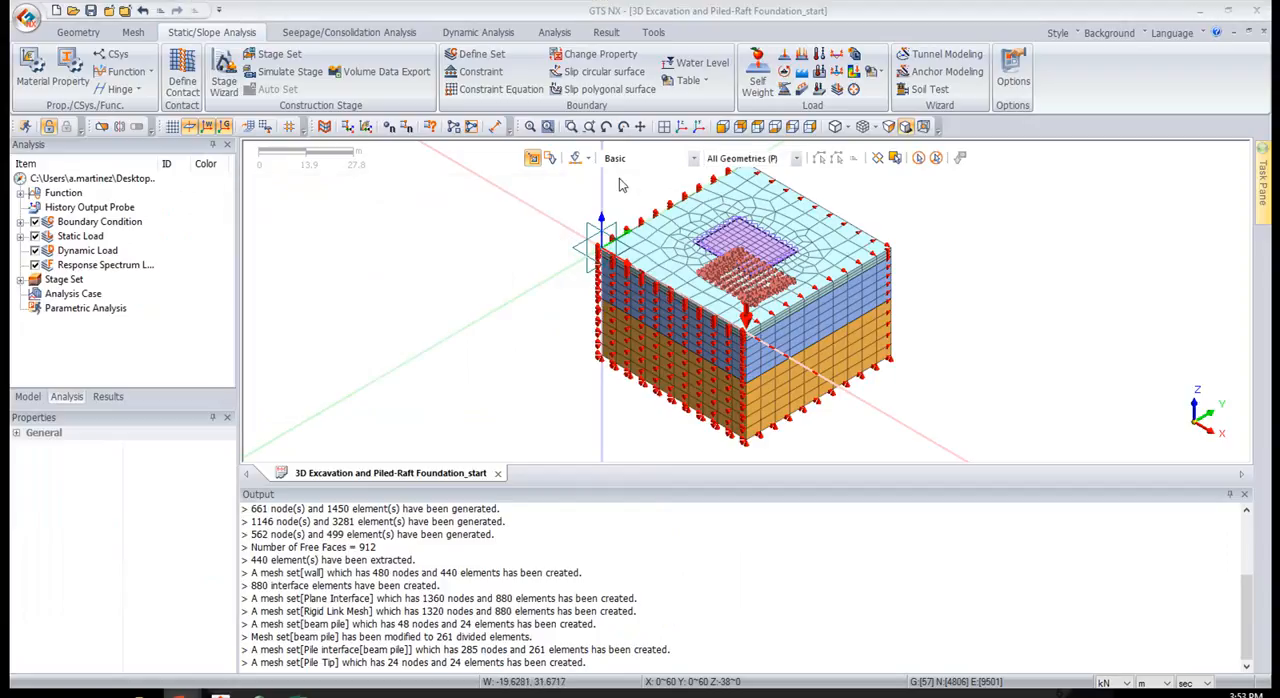
Create a general analysis case titled cs with the Construction Stage solution type, using Construction Stage Set-1
right_click(96, 302)
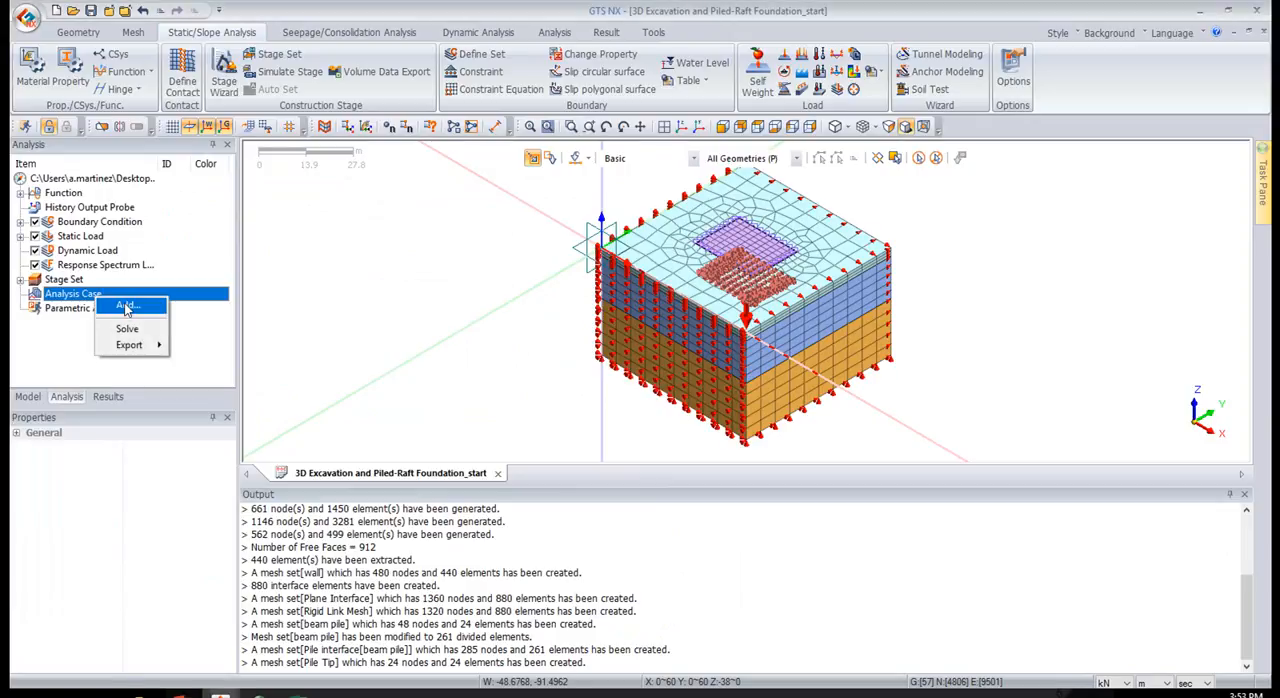
click(618, 4)
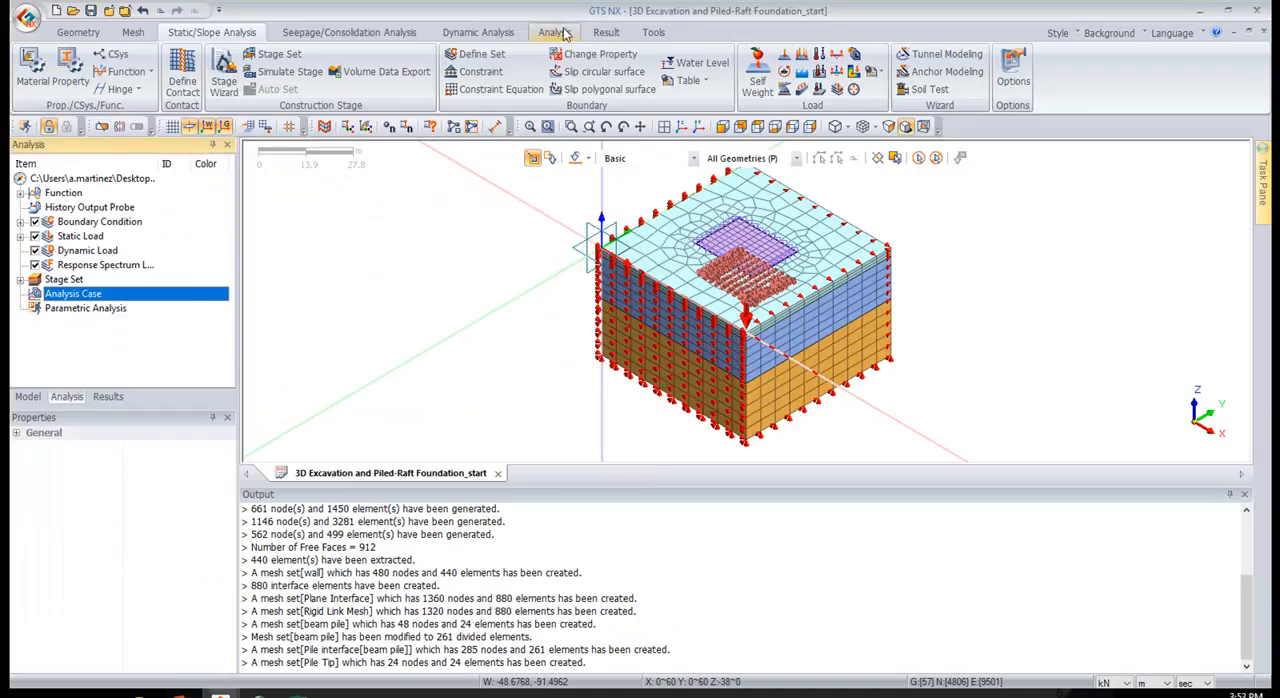
click(562, 33)
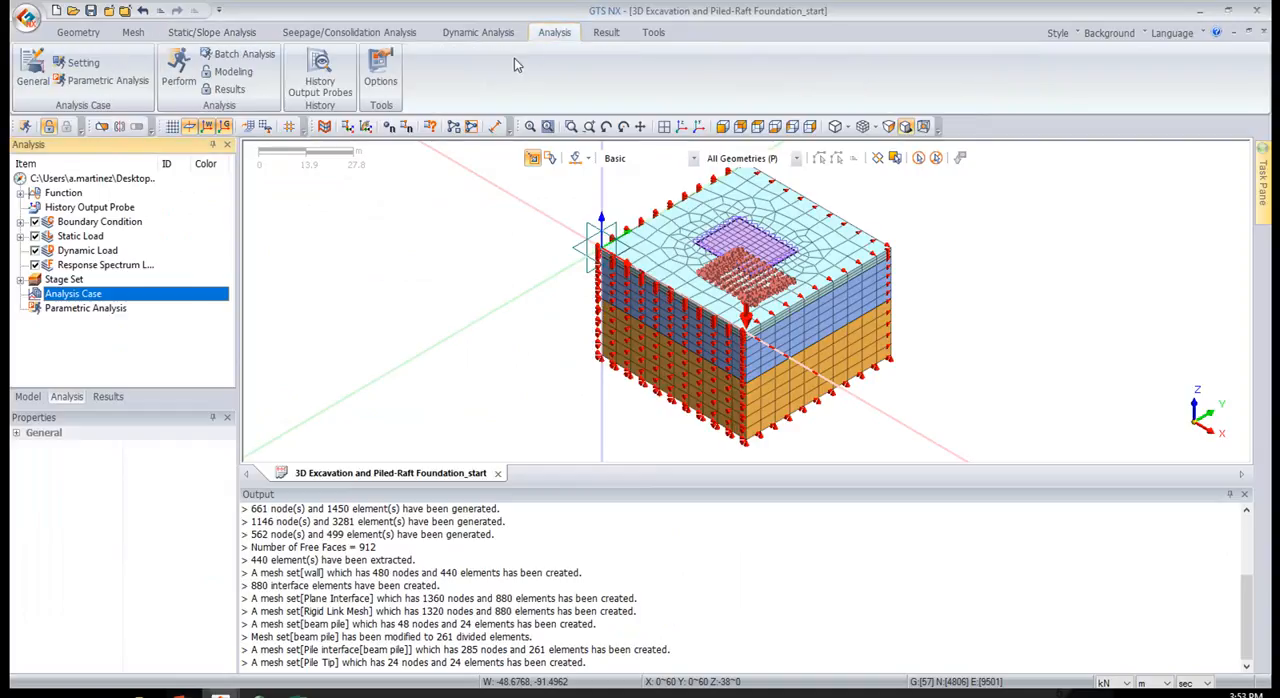
click(33, 72)
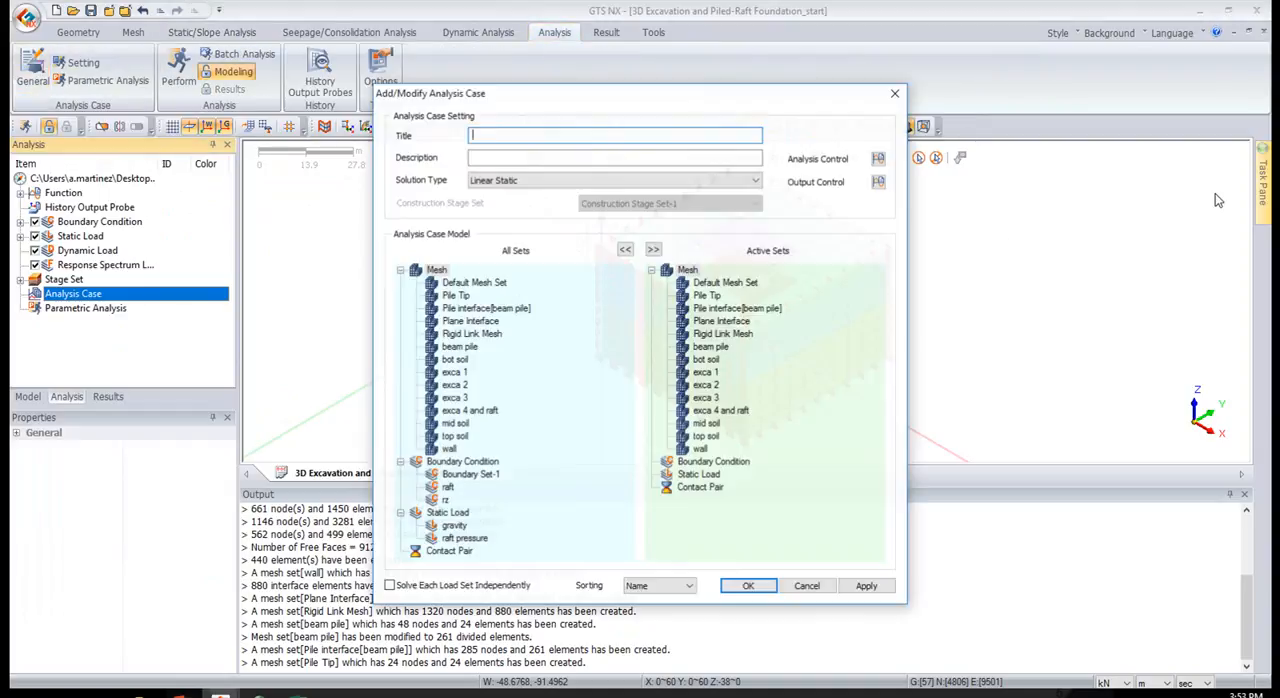
click(514, 181)
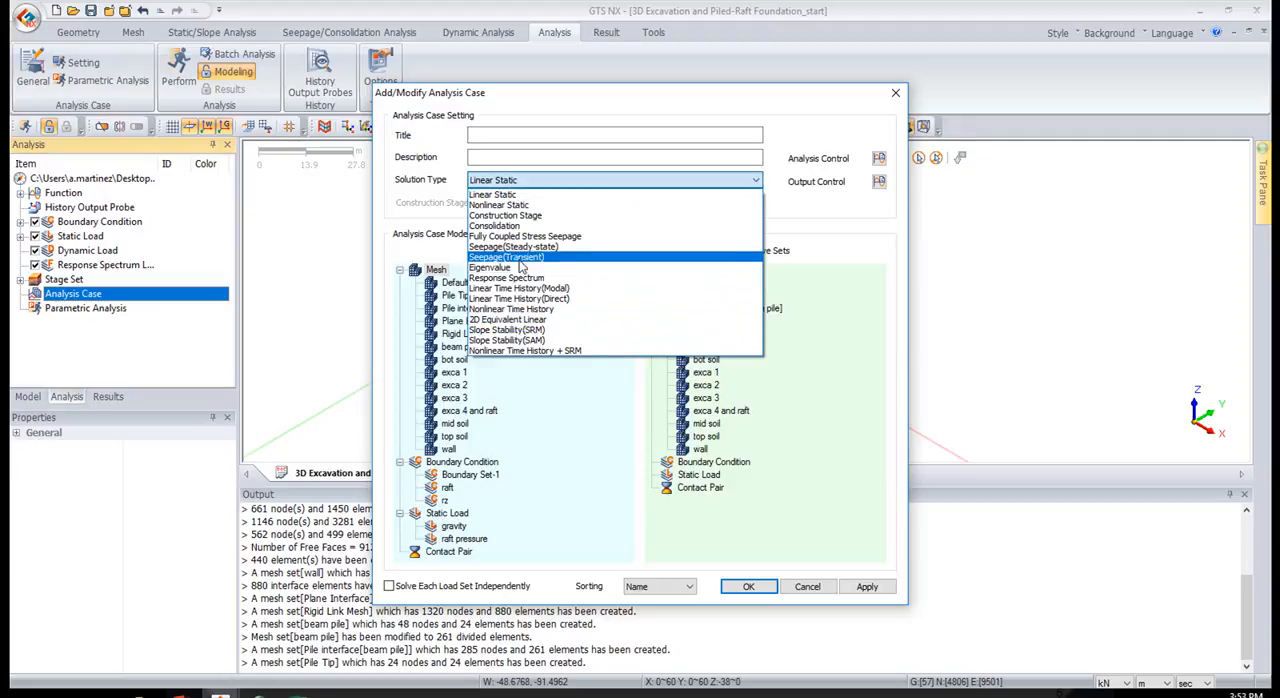
click(502, 215)
click(520, 135)
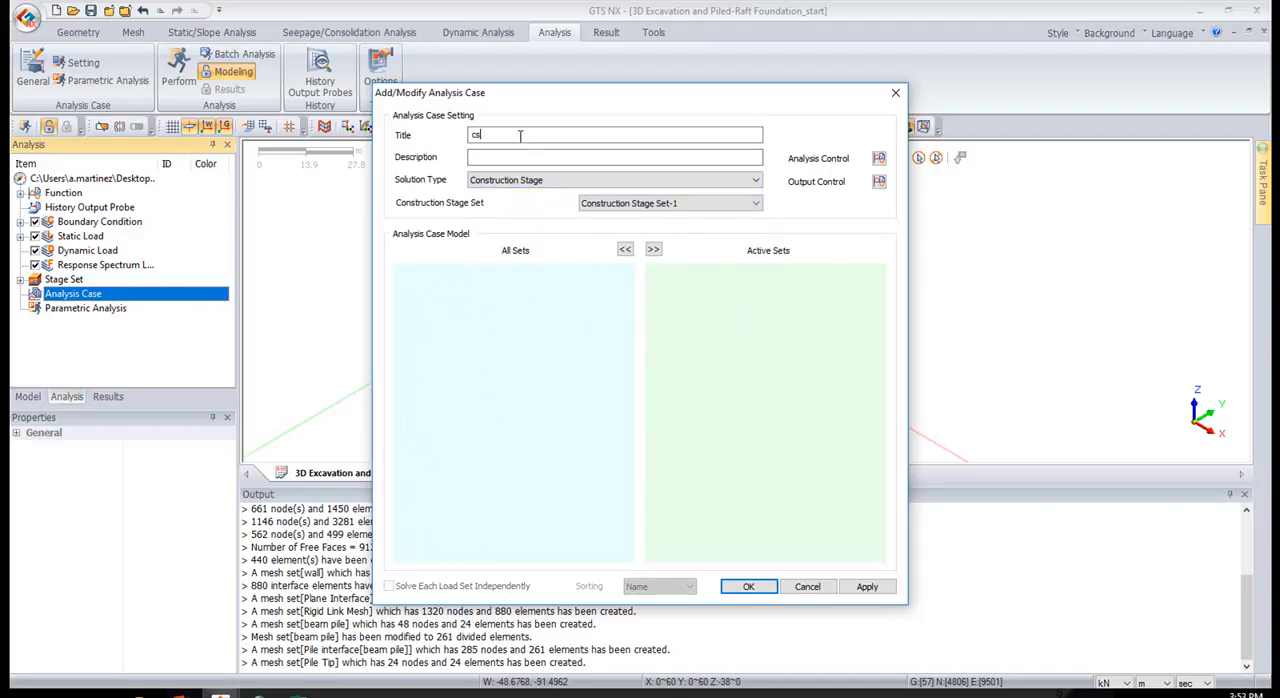
click(20, 284)
click(20, 282)
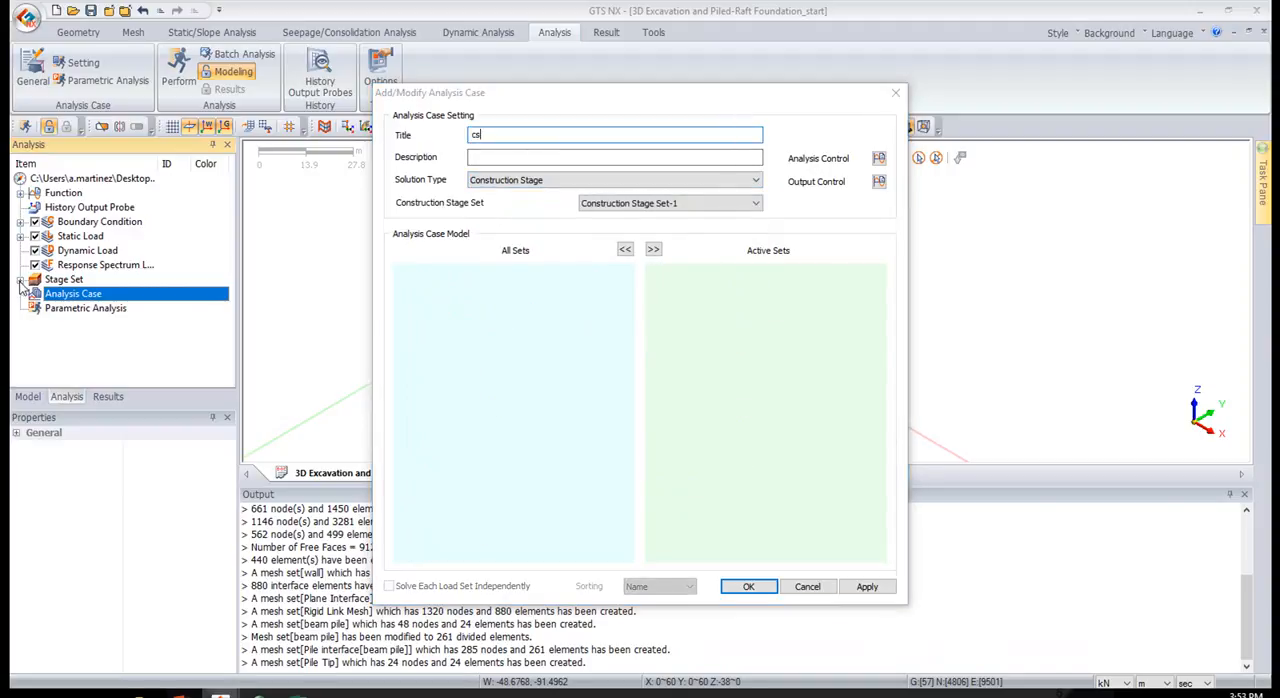
click(660, 203)
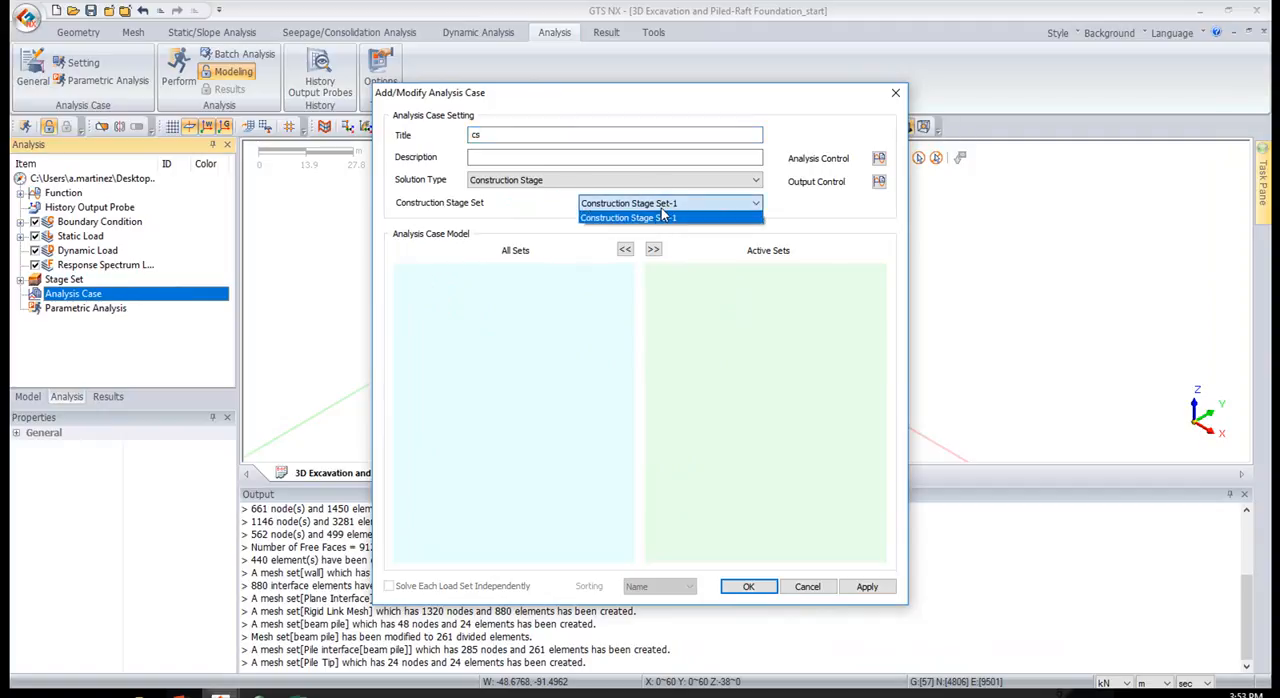
click(664, 219)
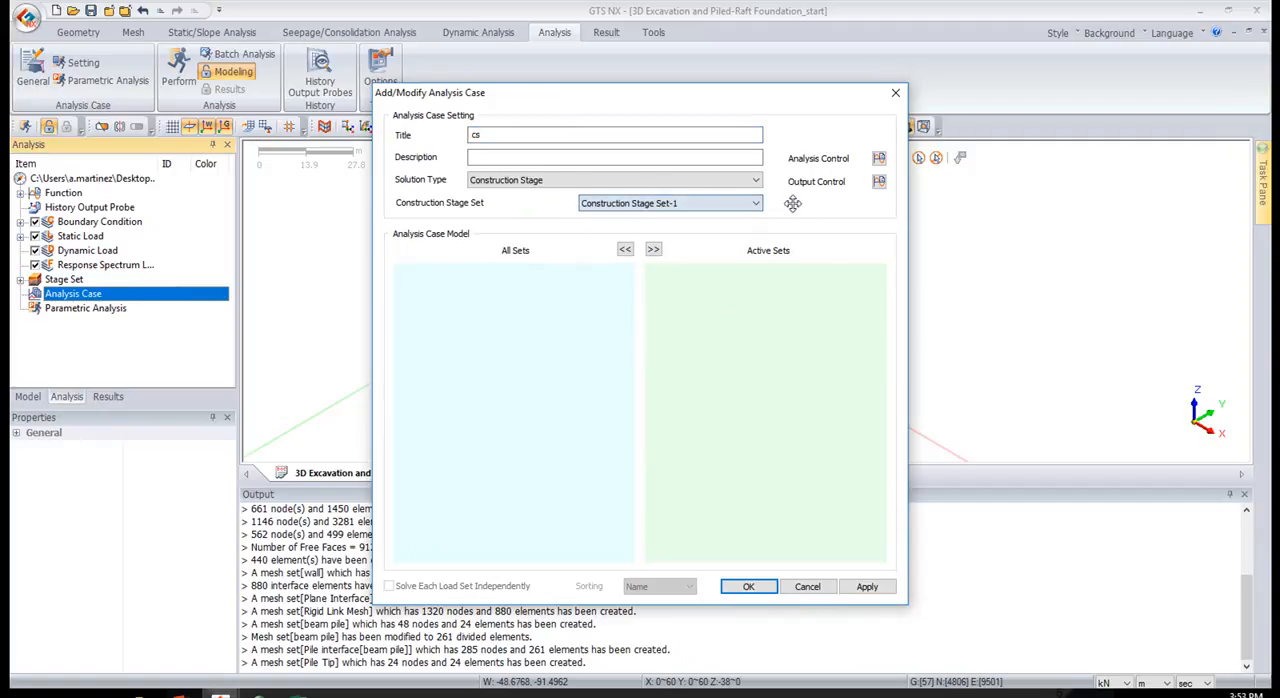
In the analysis control, set in situ as the initial stage for stress analysis with the K0 condition applied
click(879, 158)
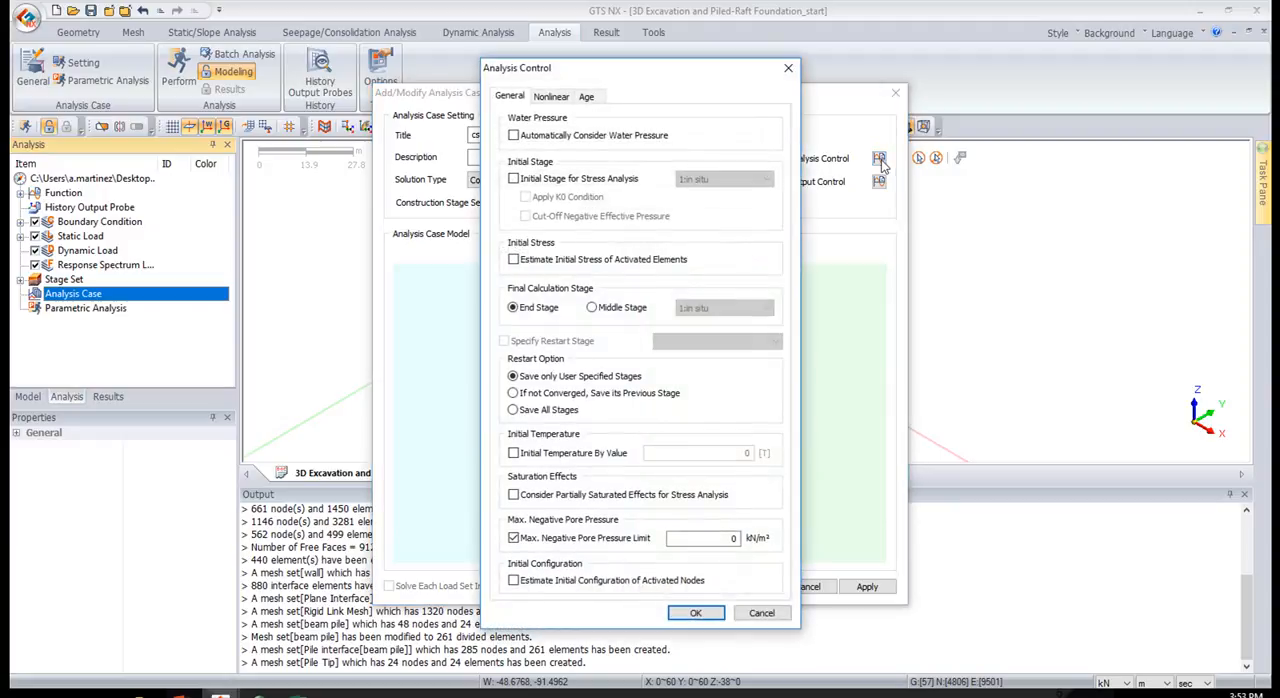
click(606, 180)
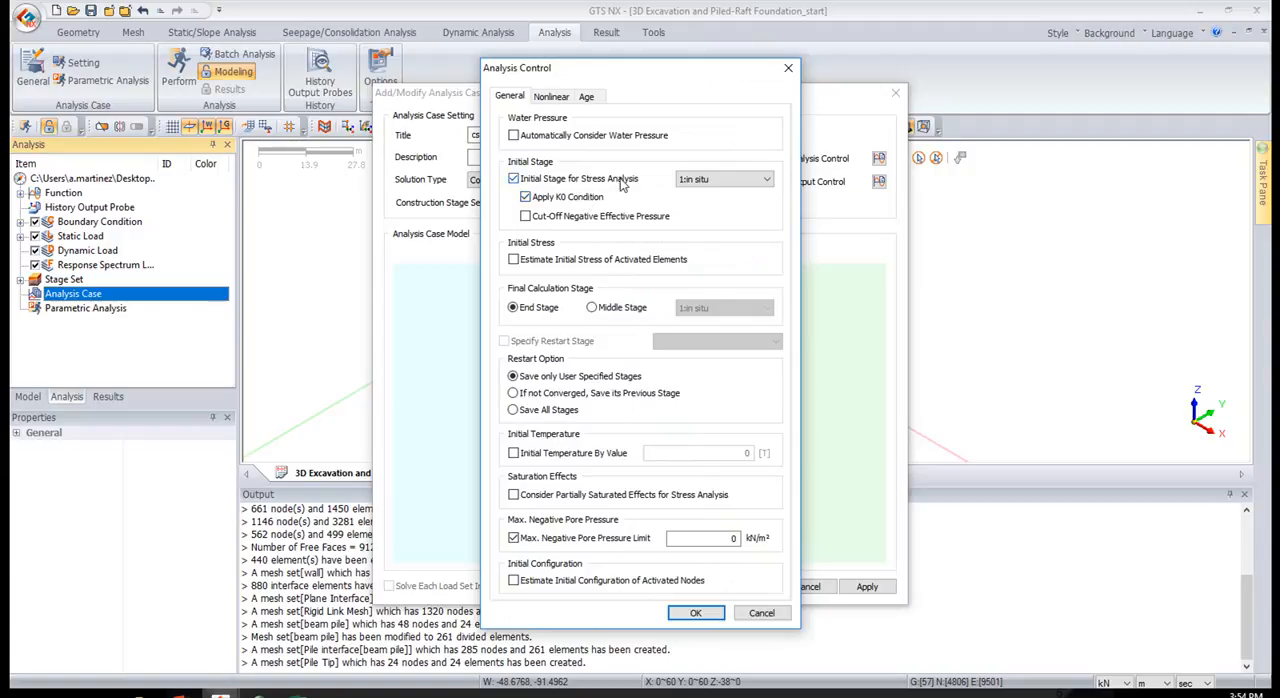
click(700, 612)
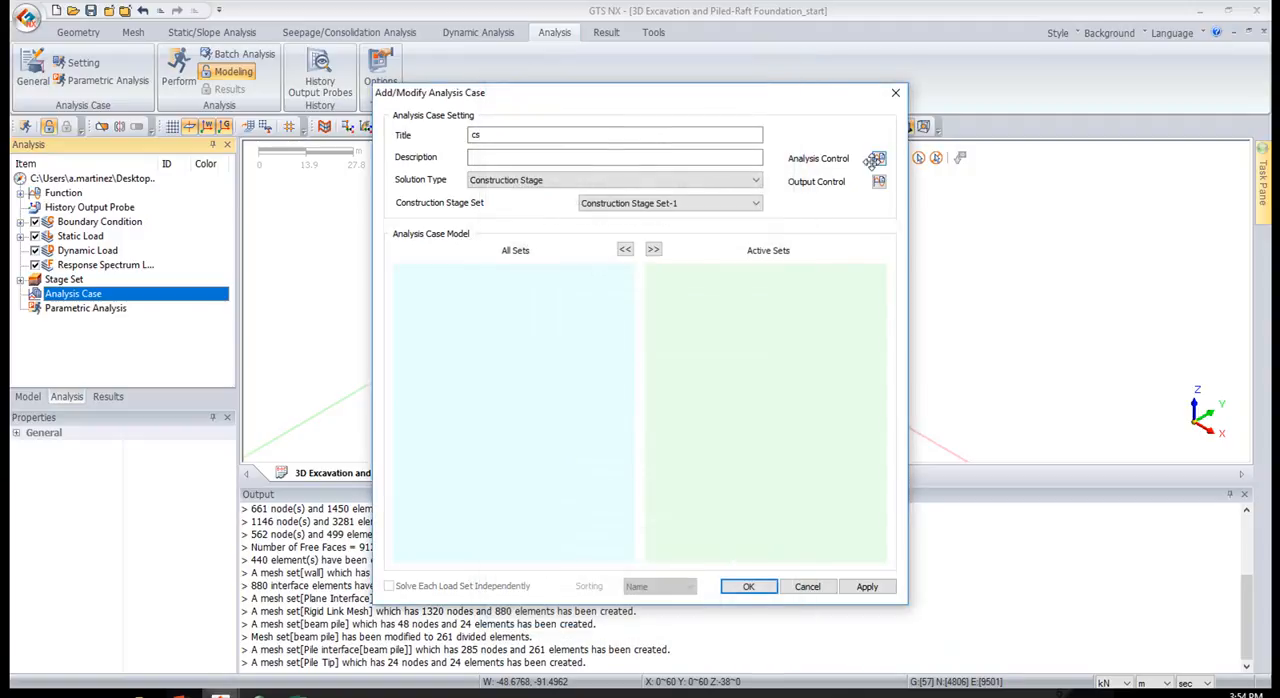
Include strain in the element results of the output control and save the cs analysis case
click(878, 182)
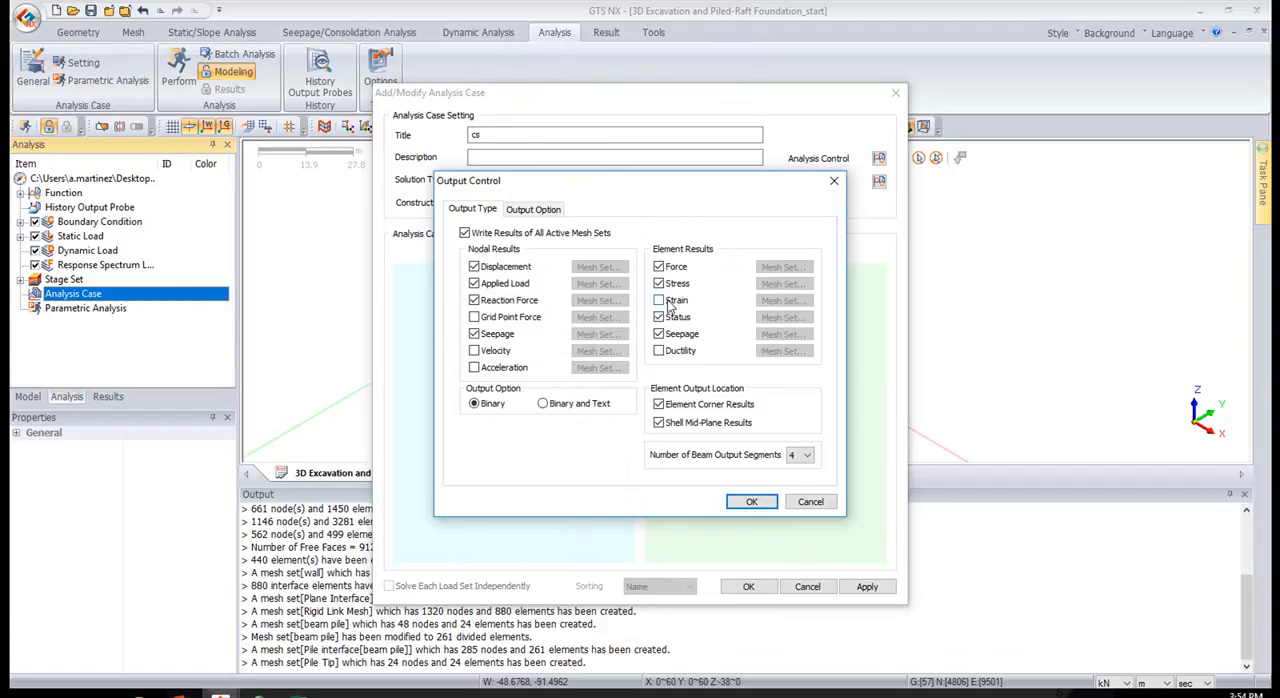
drag(797, 186, 717, 217)
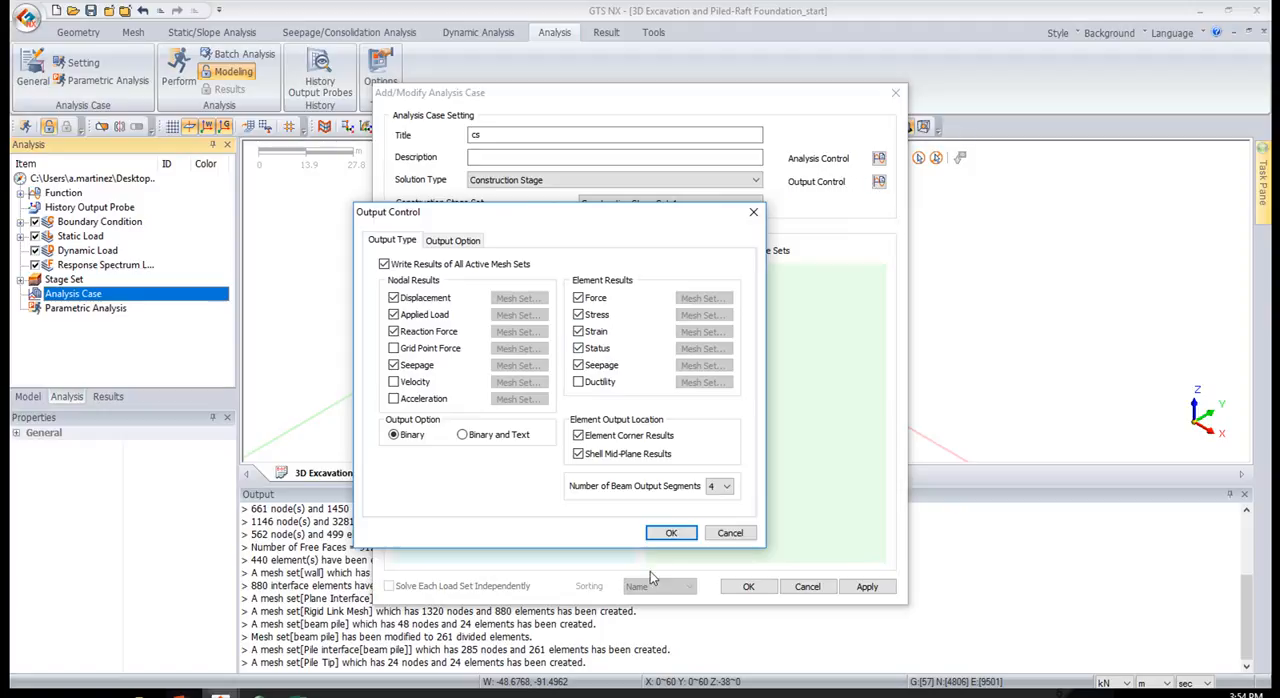
click(660, 533)
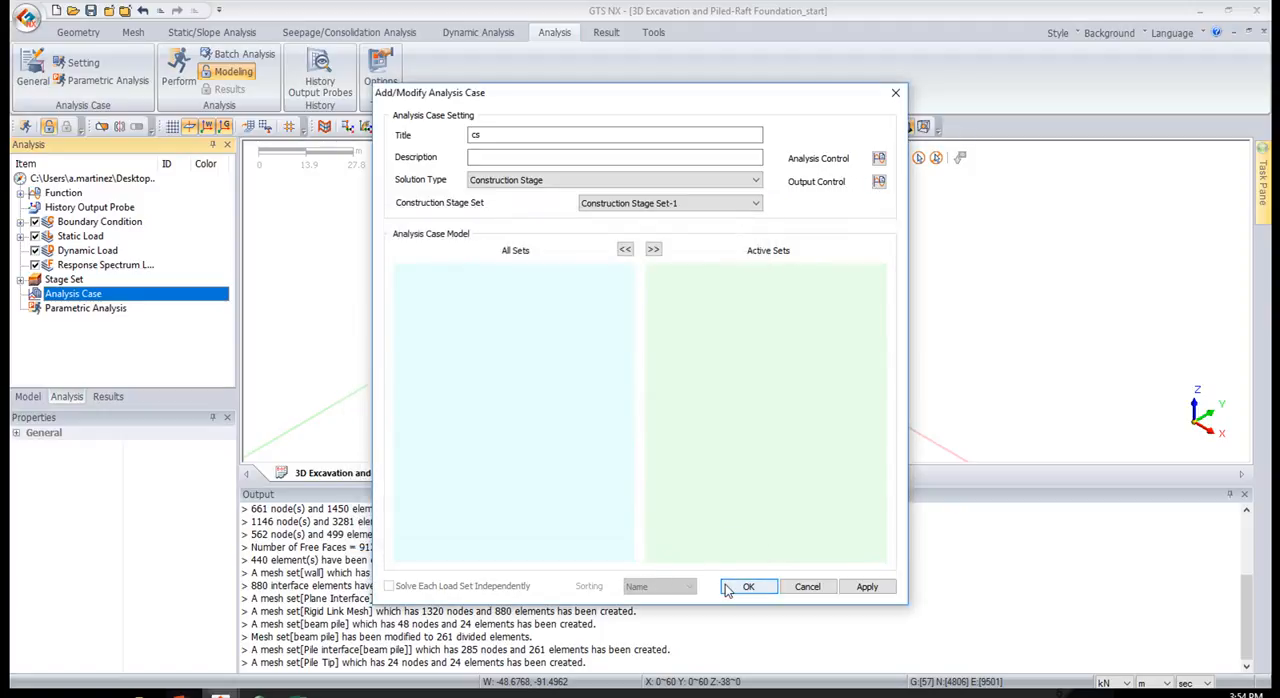
click(727, 588)
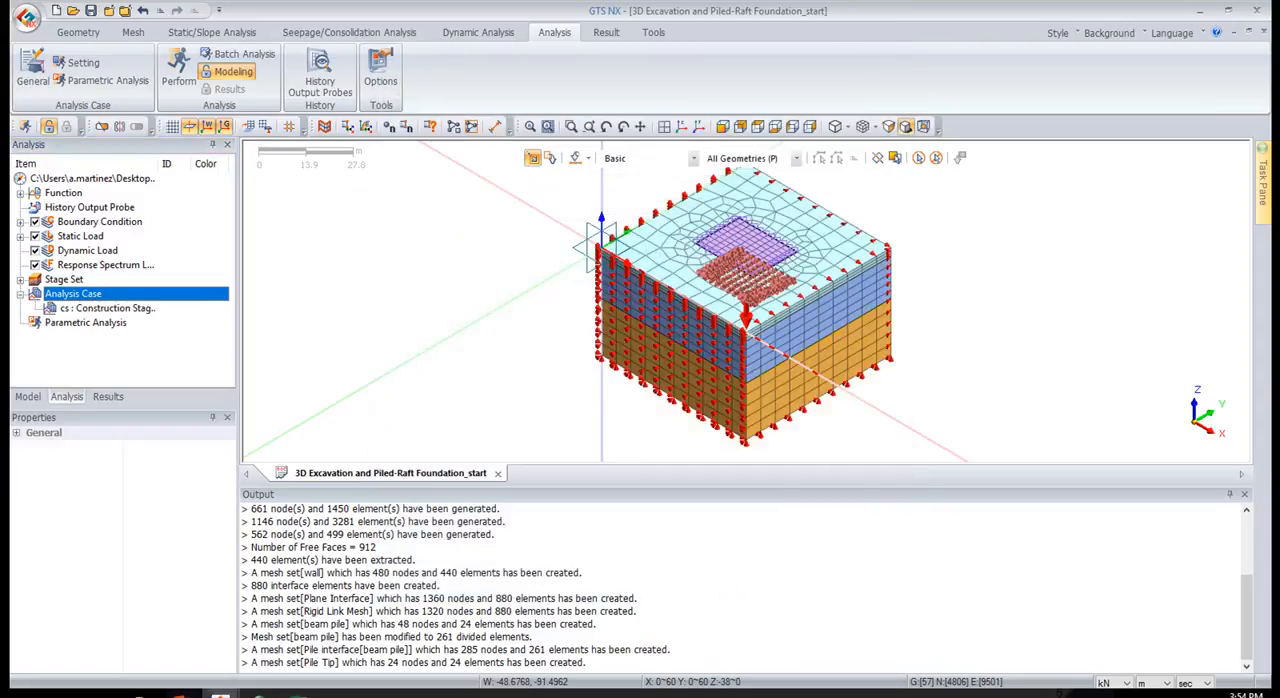
Start performing the analysis and switch to the solved model 3D Excavation and Piled-Raft Foundation_analysis
click(178, 72)
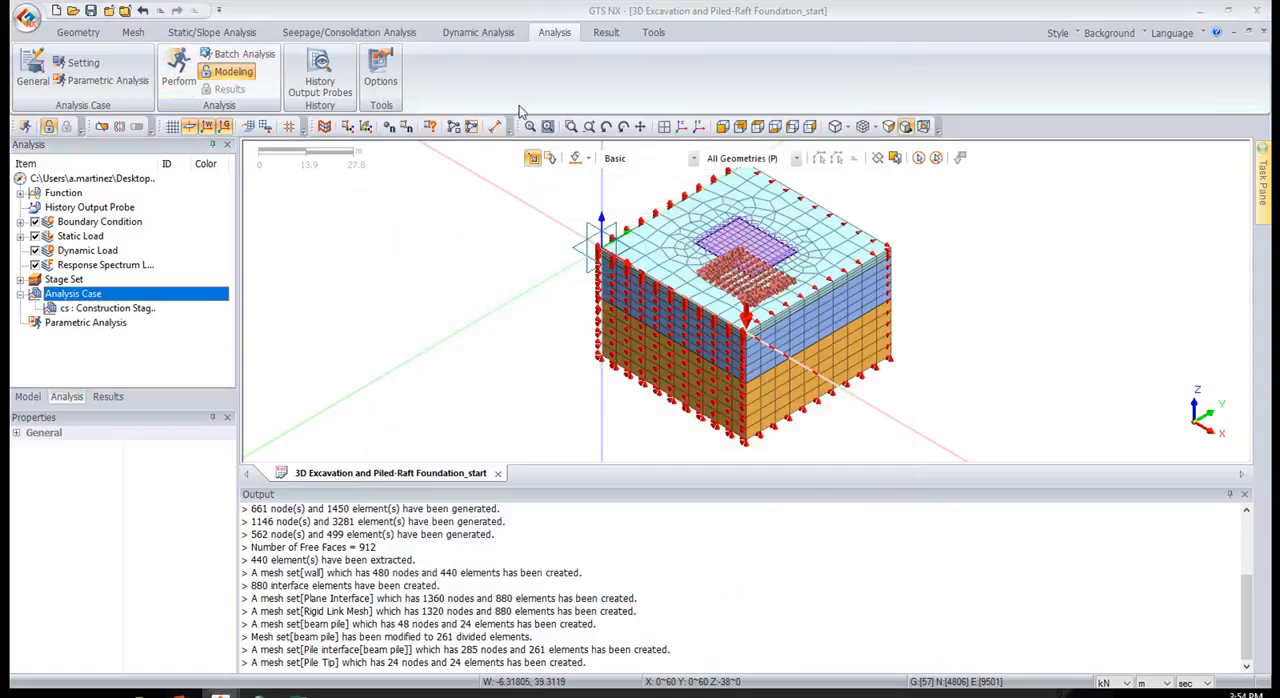
click(720, 436)
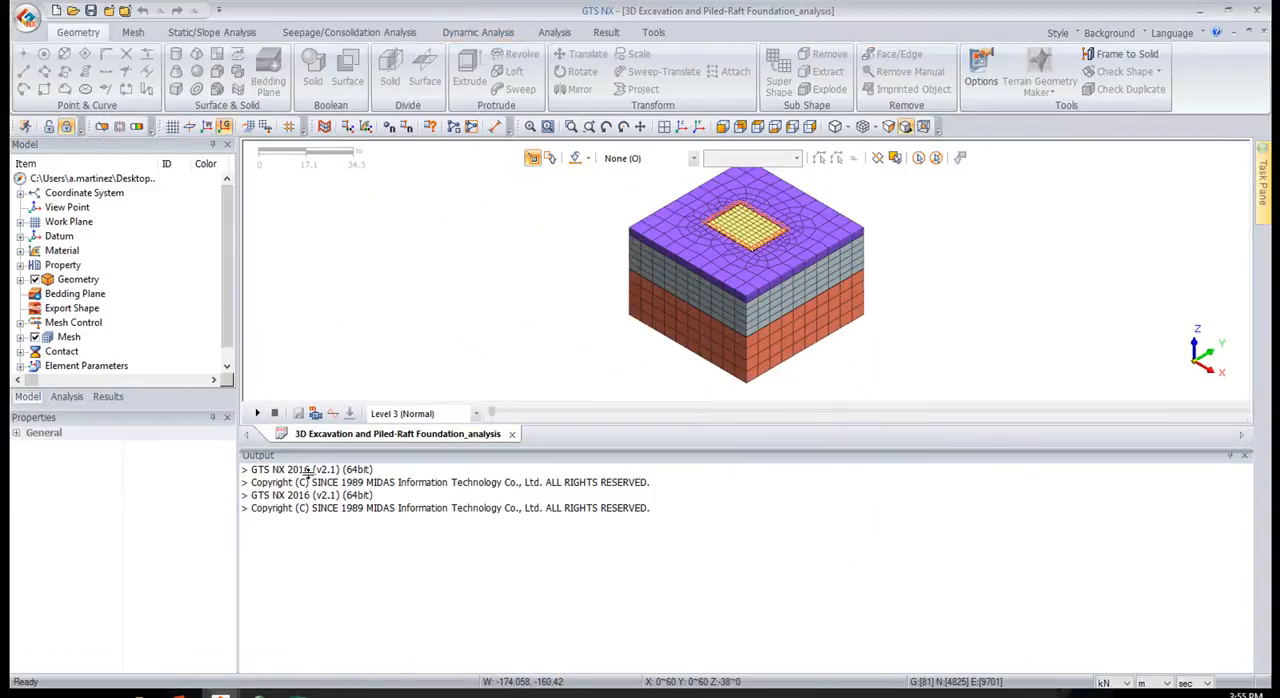
Show the results tree and enlarge its pane so that all construction stages from In-situ to Raft Load are listed
drag(307, 446, 307, 535)
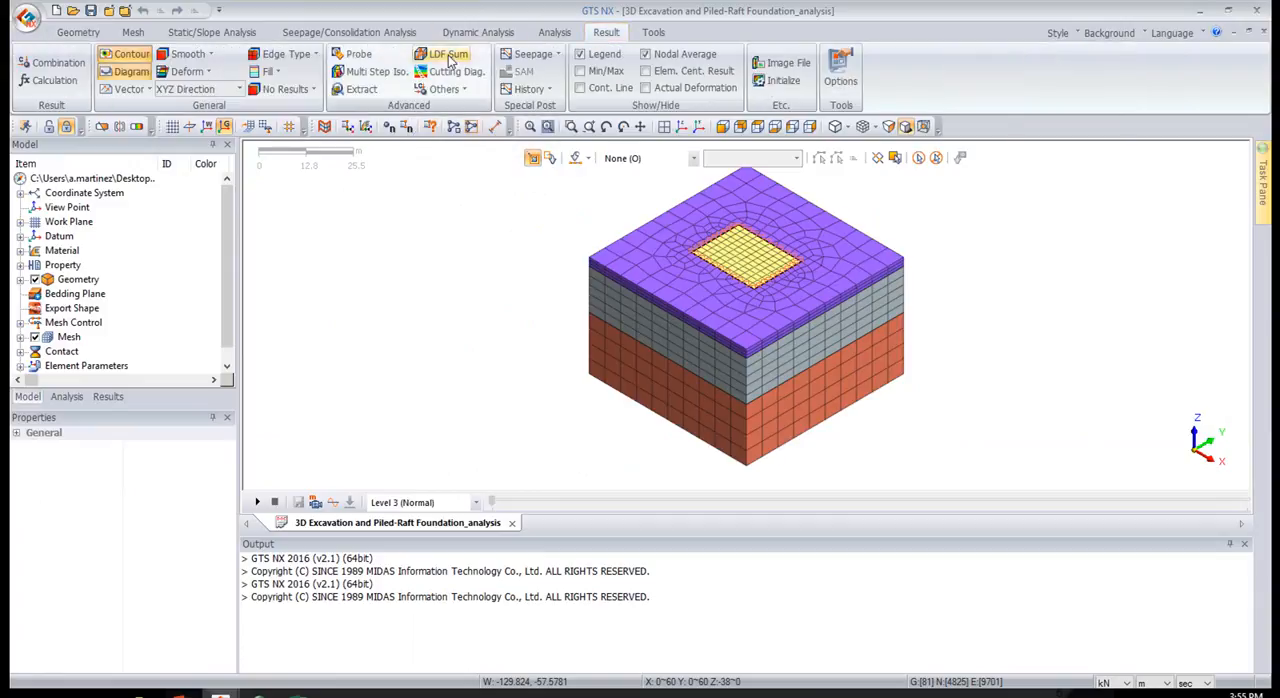
click(108, 397)
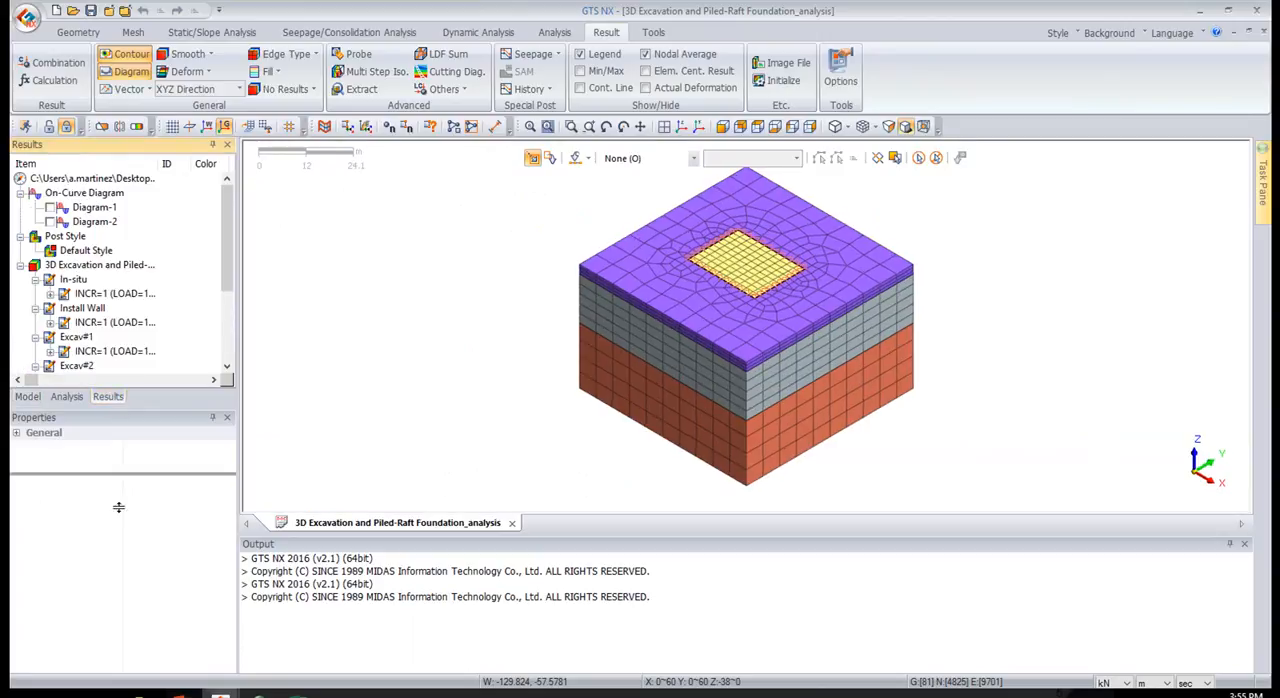
drag(122, 461, 125, 530)
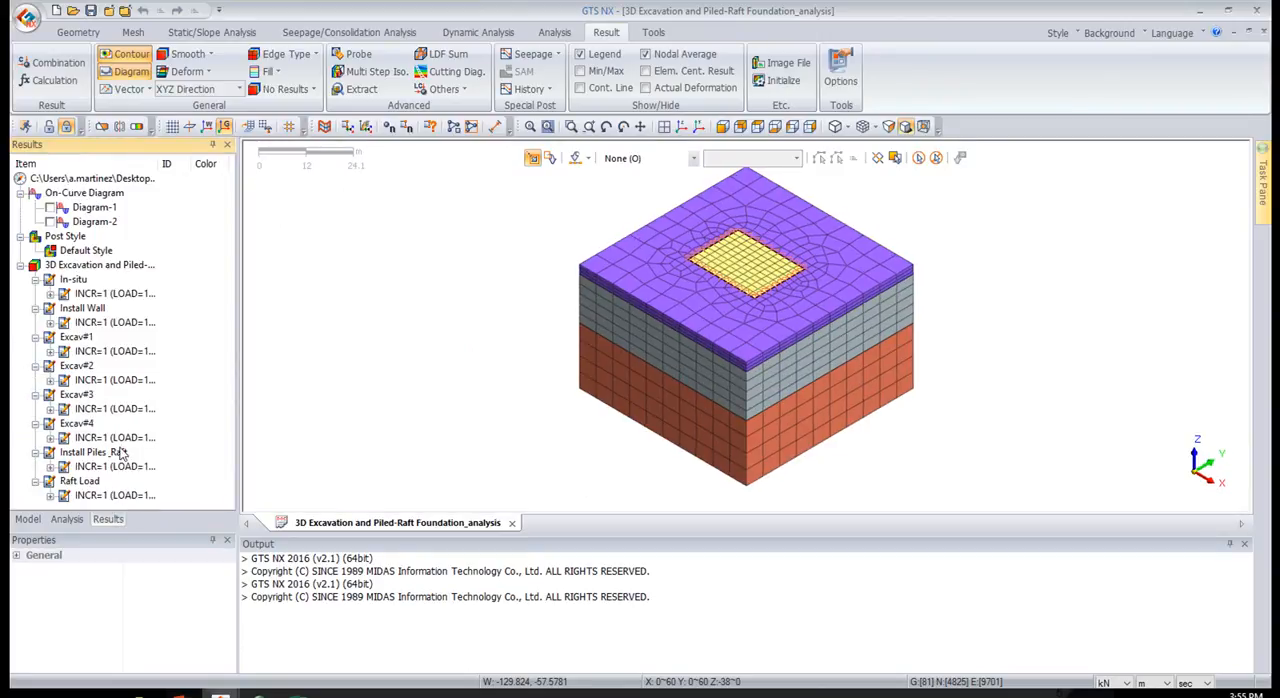
drag(147, 535, 147, 594)
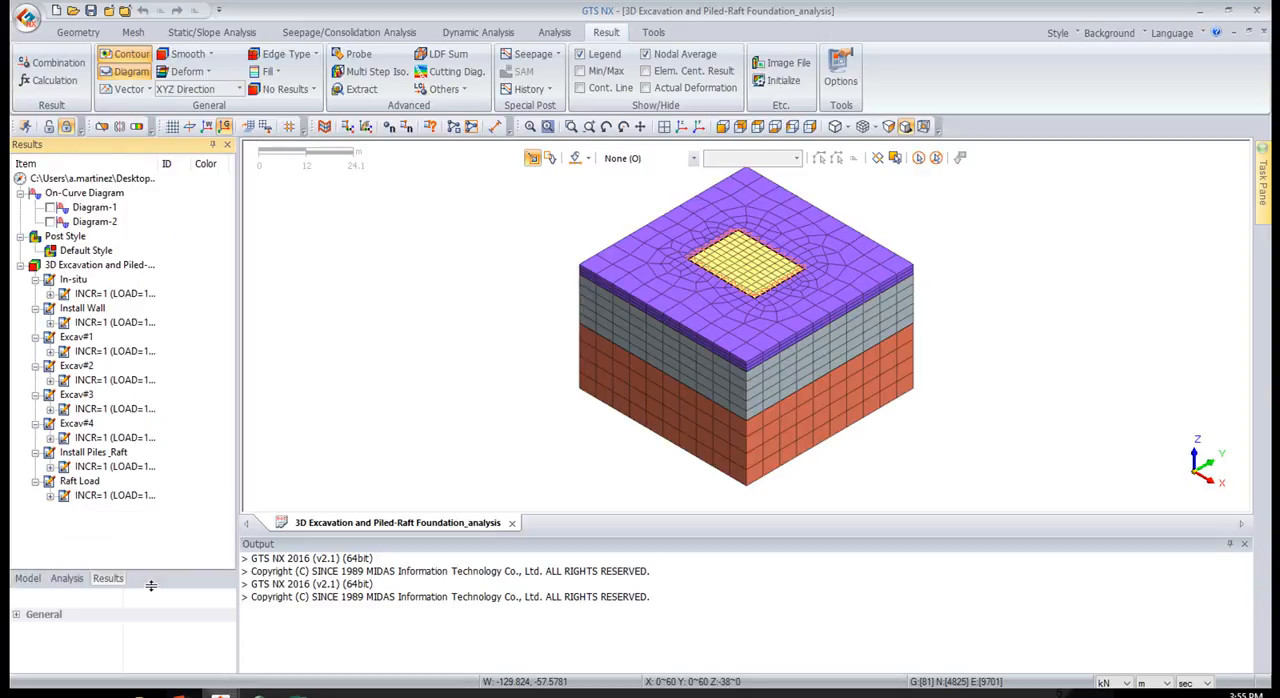
Expand the In-situ and Raft Load stage results and compare which result types each stage offers
click(50, 293)
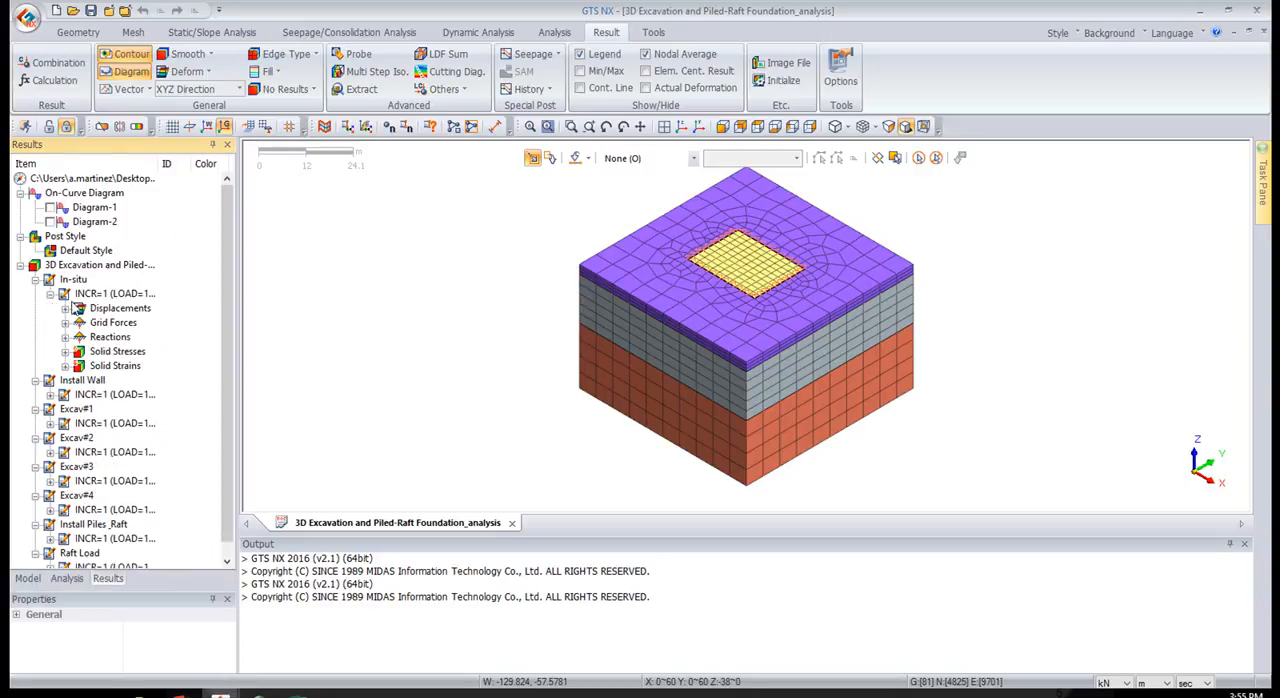
scroll(110, 328, down, 1)
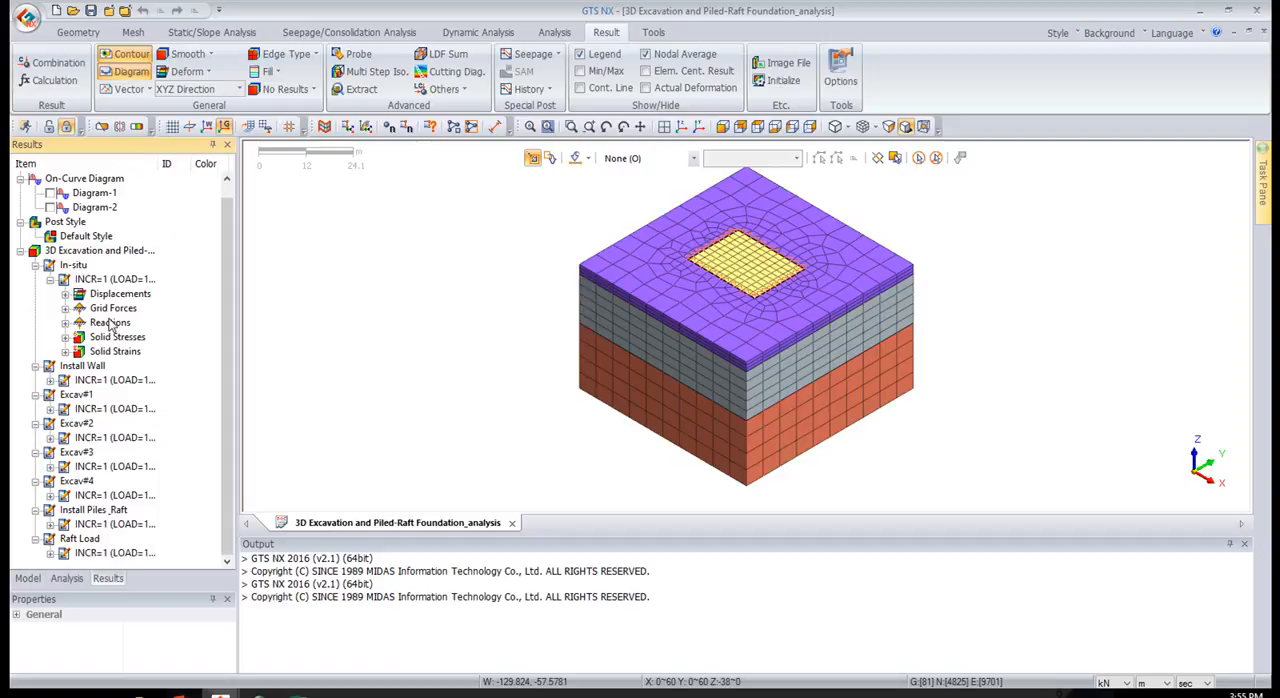
click(50, 553)
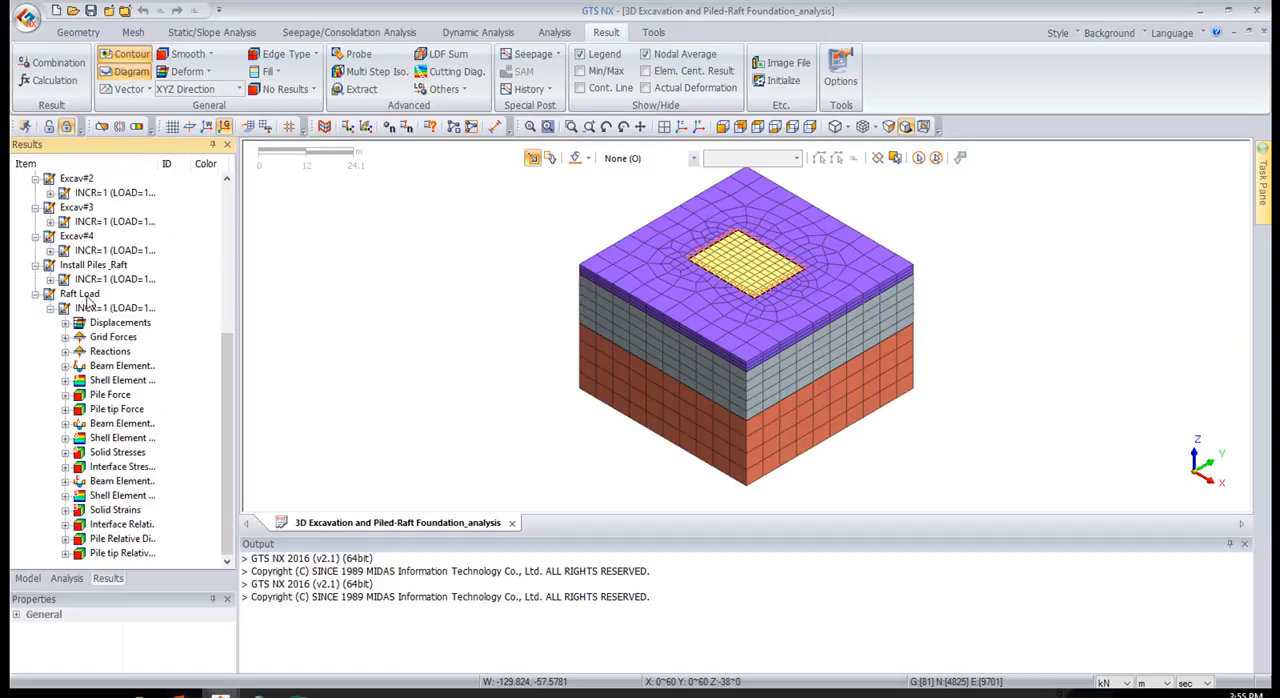
scroll(118, 291, up, 5)
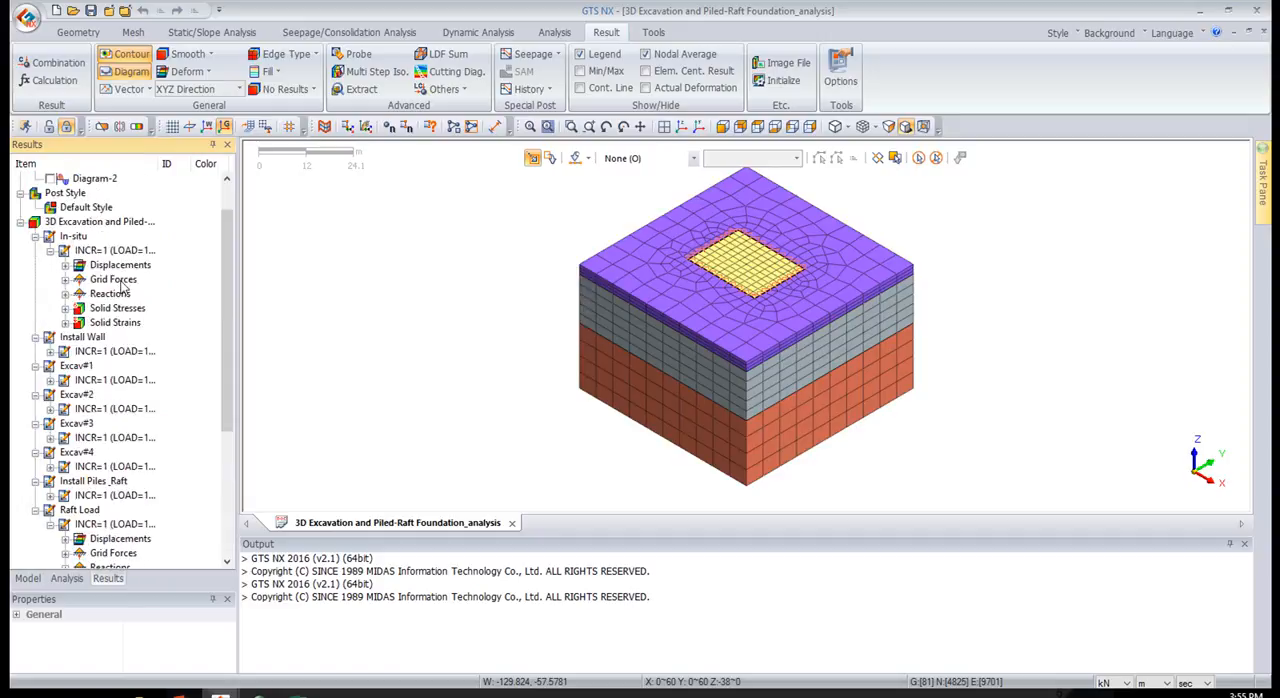
drag(228, 314, 218, 456)
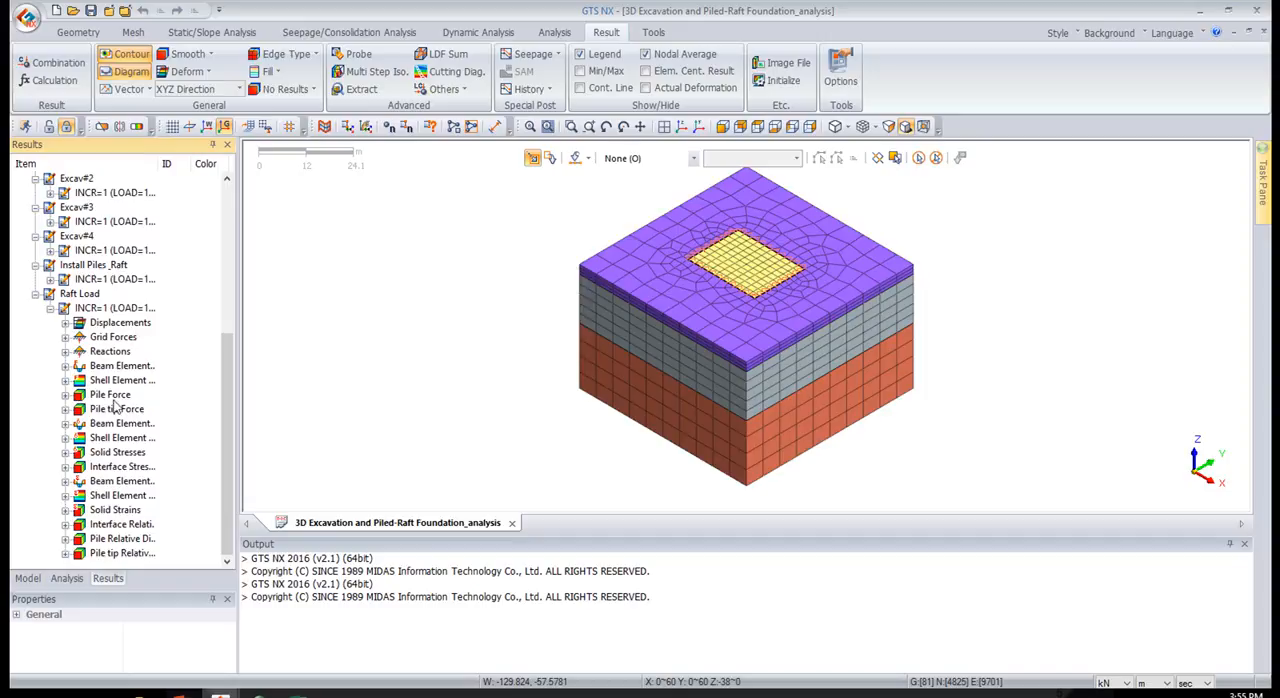
scroll(113, 470, up, 6)
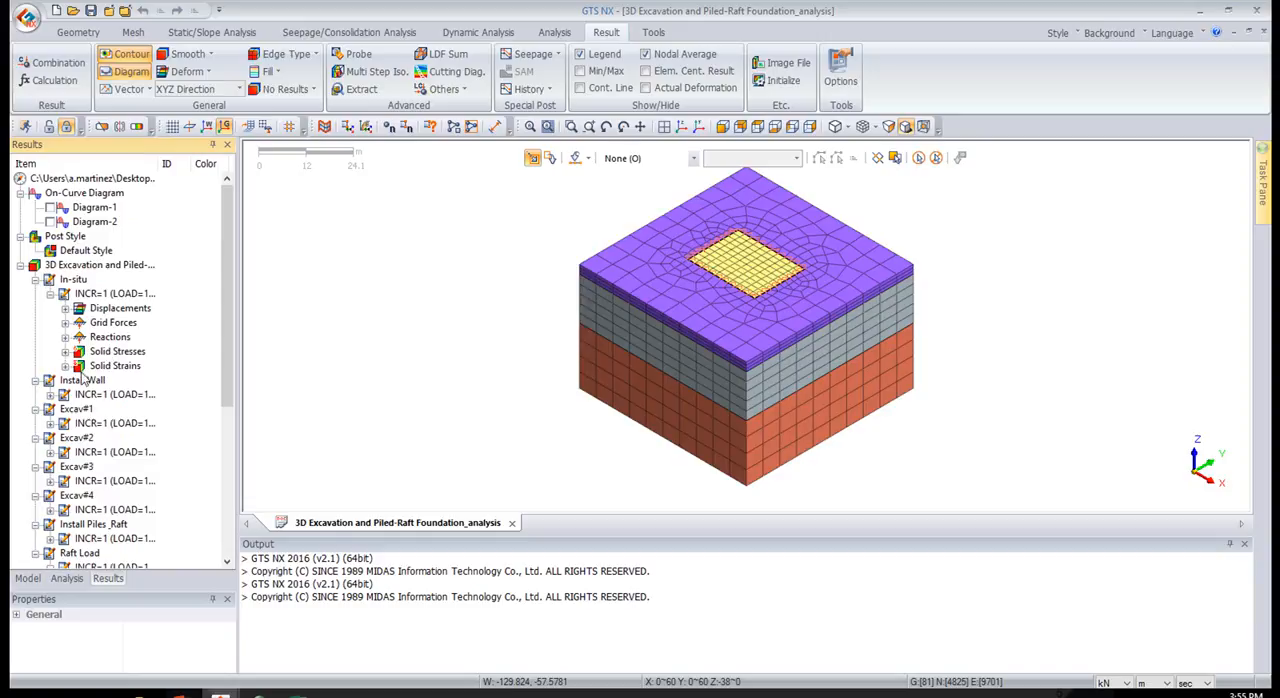
scroll(85, 330, down, 6)
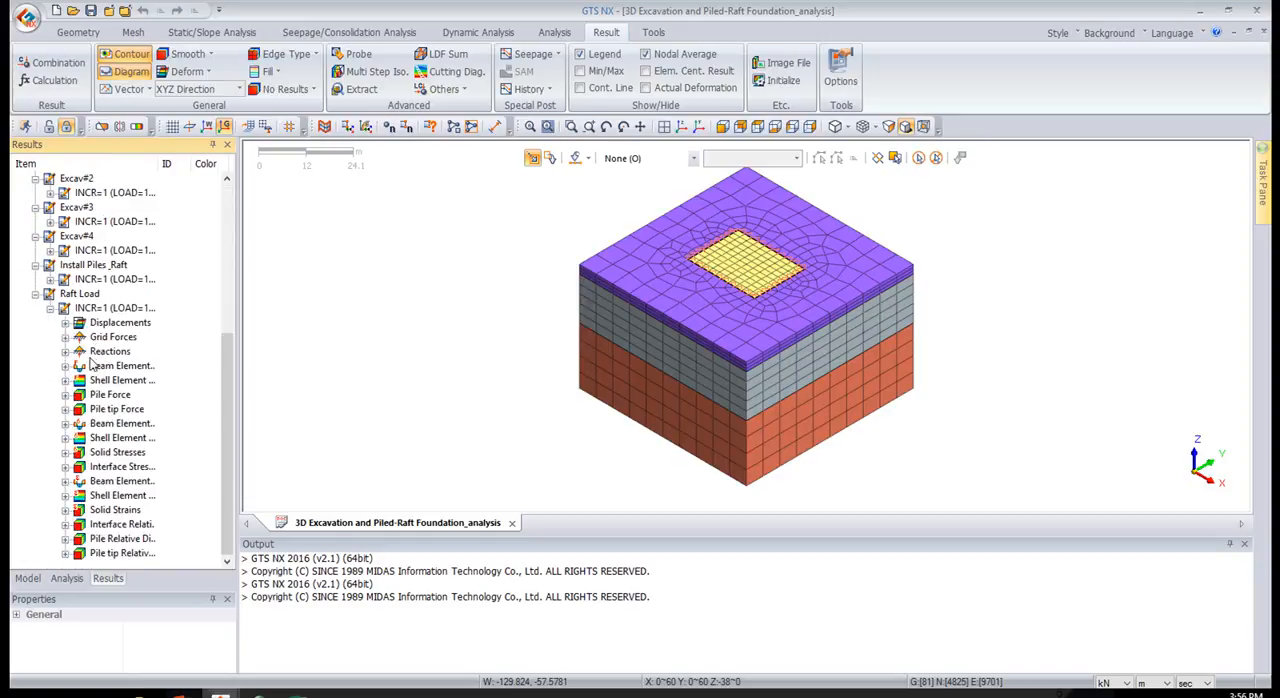
Display the total translation displacement contour for the Raft Load stage and move its legend closer to the model
click(65, 323)
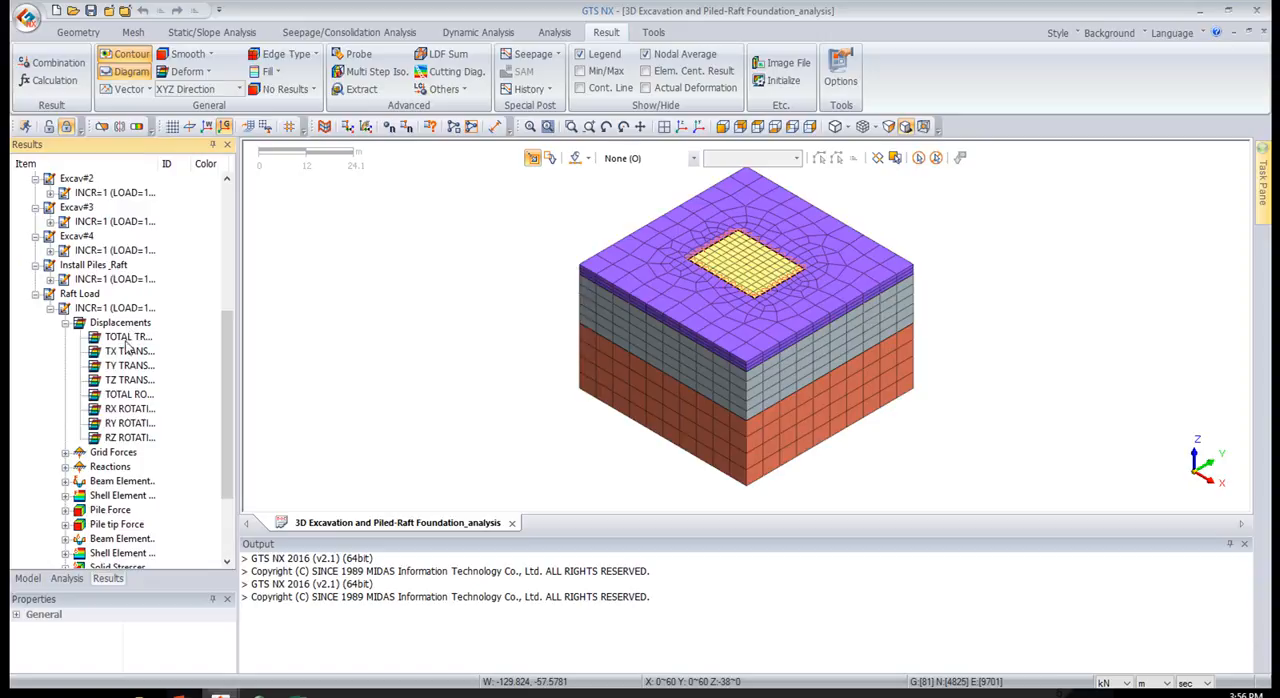
click(120, 339)
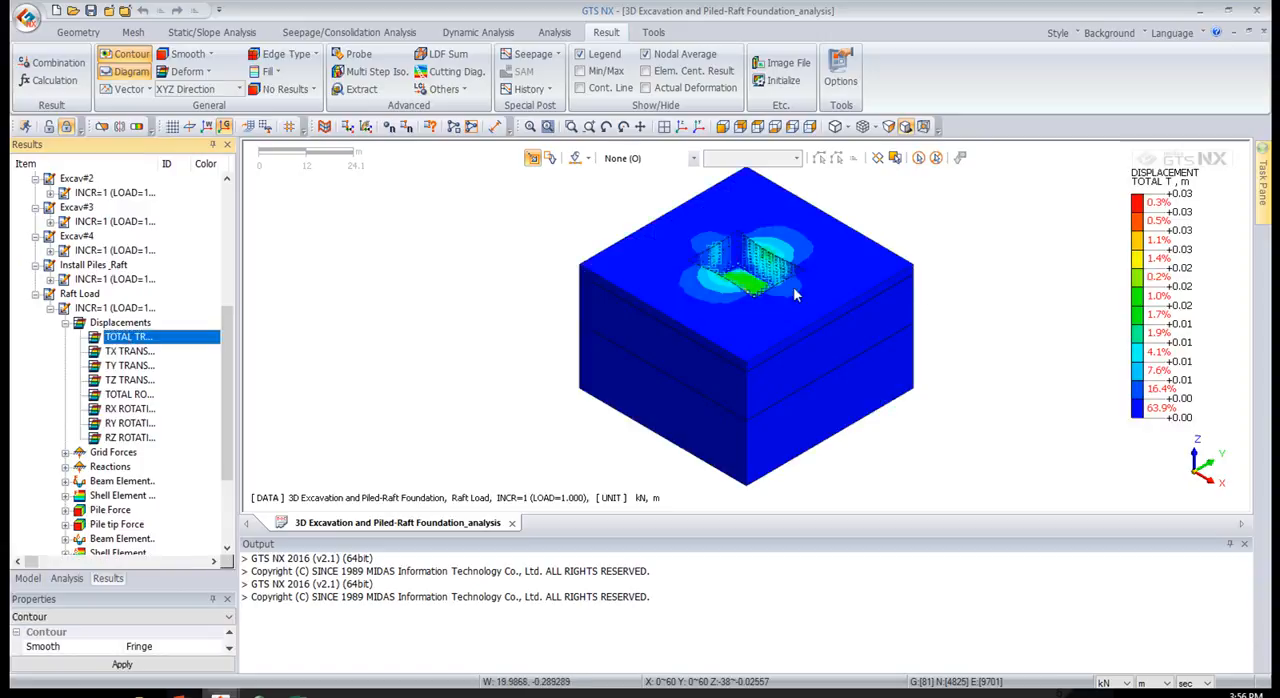
drag(1053, 195, 997, 201)
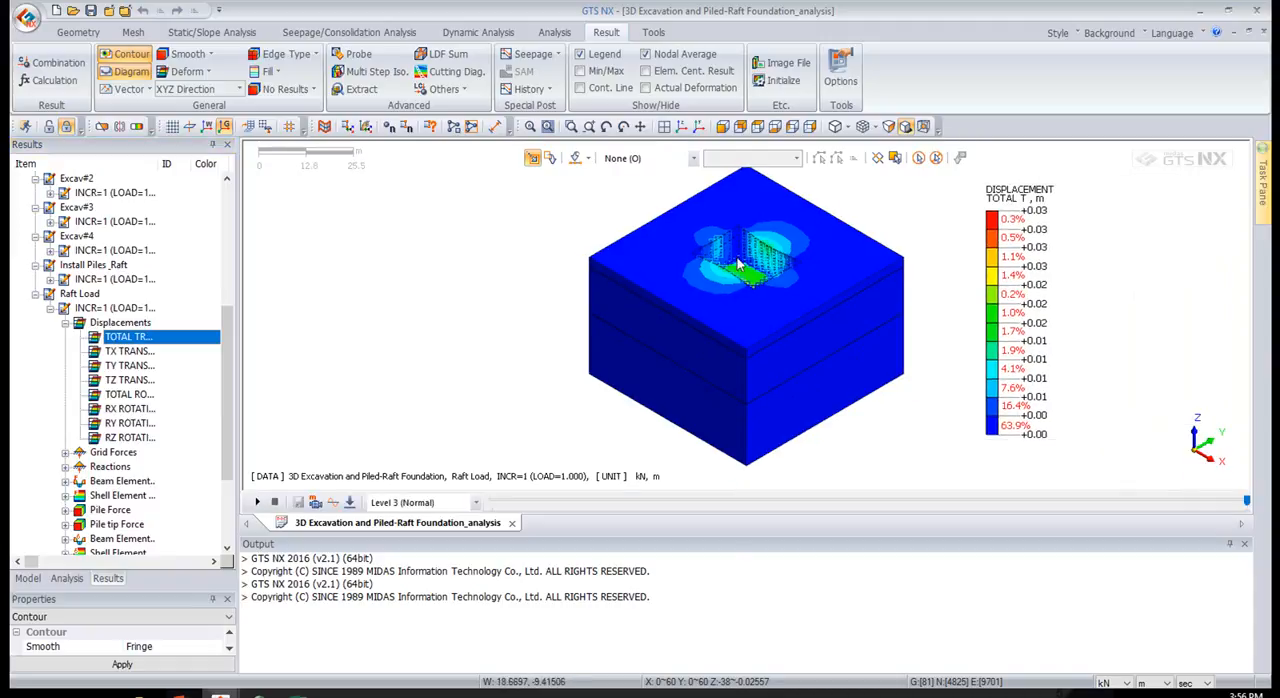
middle_drag(770, 272, 735, 262)
Show the actual deformation of the model and set the length unit to mm
click(687, 90)
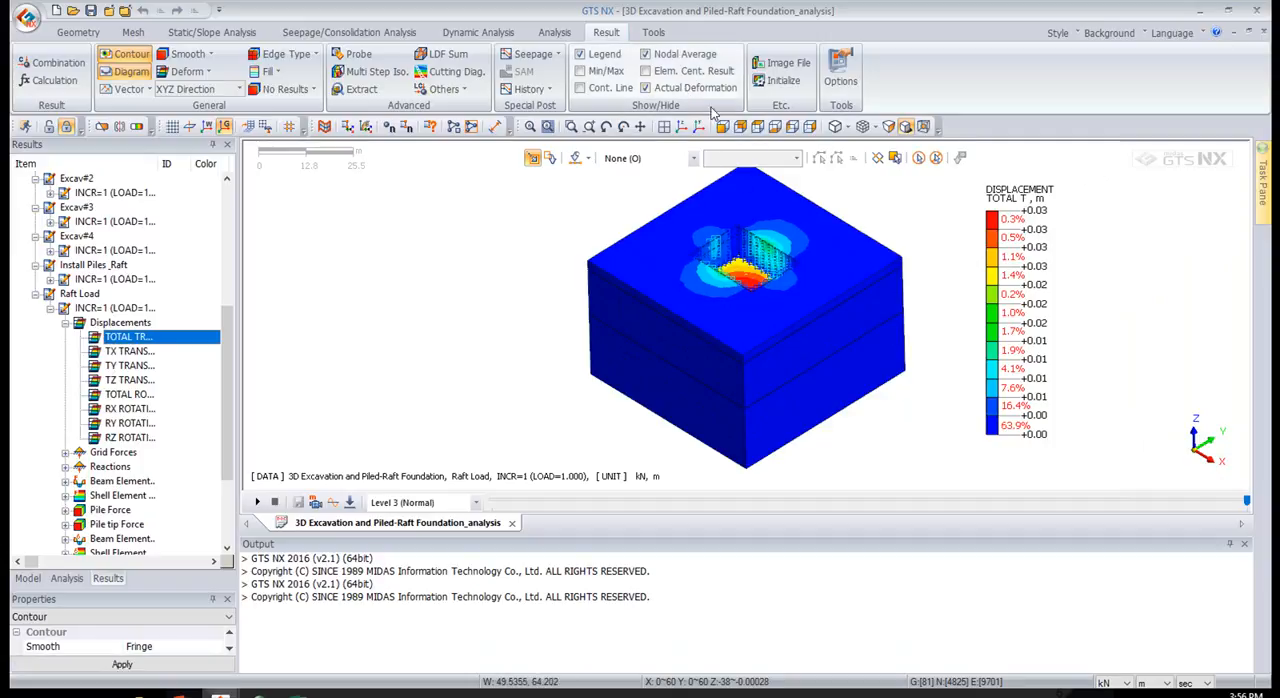
mouse_move(729, 207)
middle_down()
mouse_move(730, 244)
mouse_move(731, 217)
middle_up()
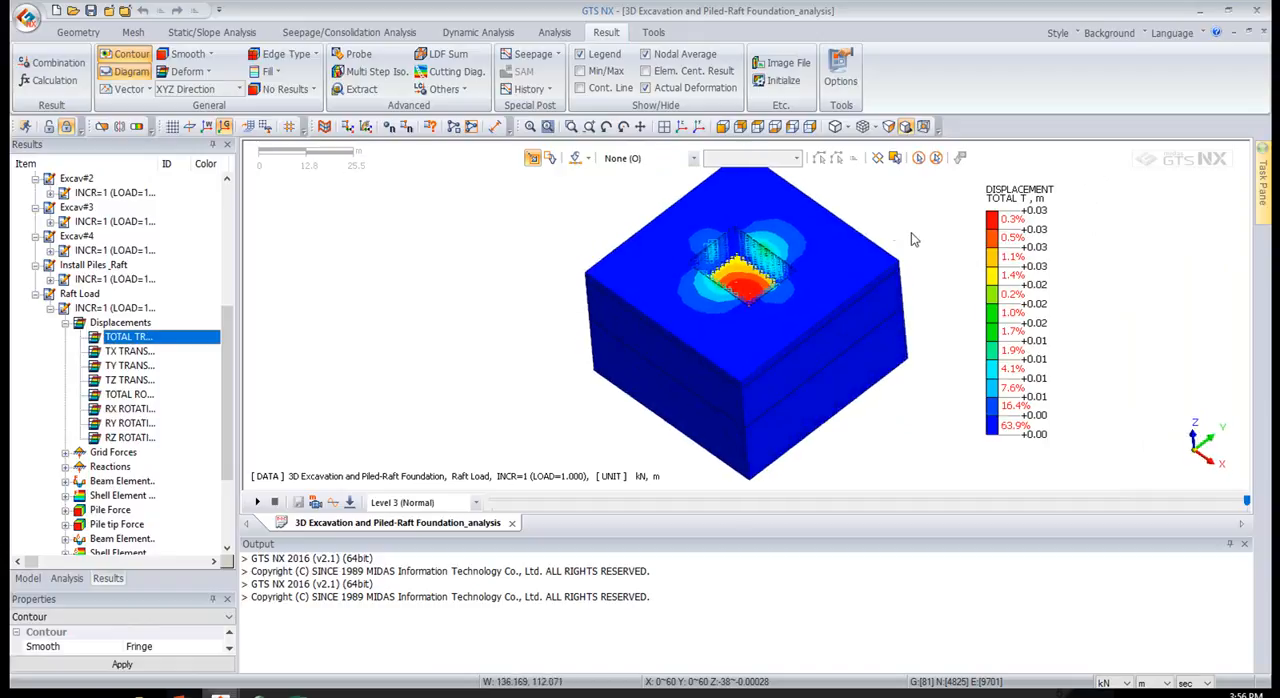
click(1170, 684)
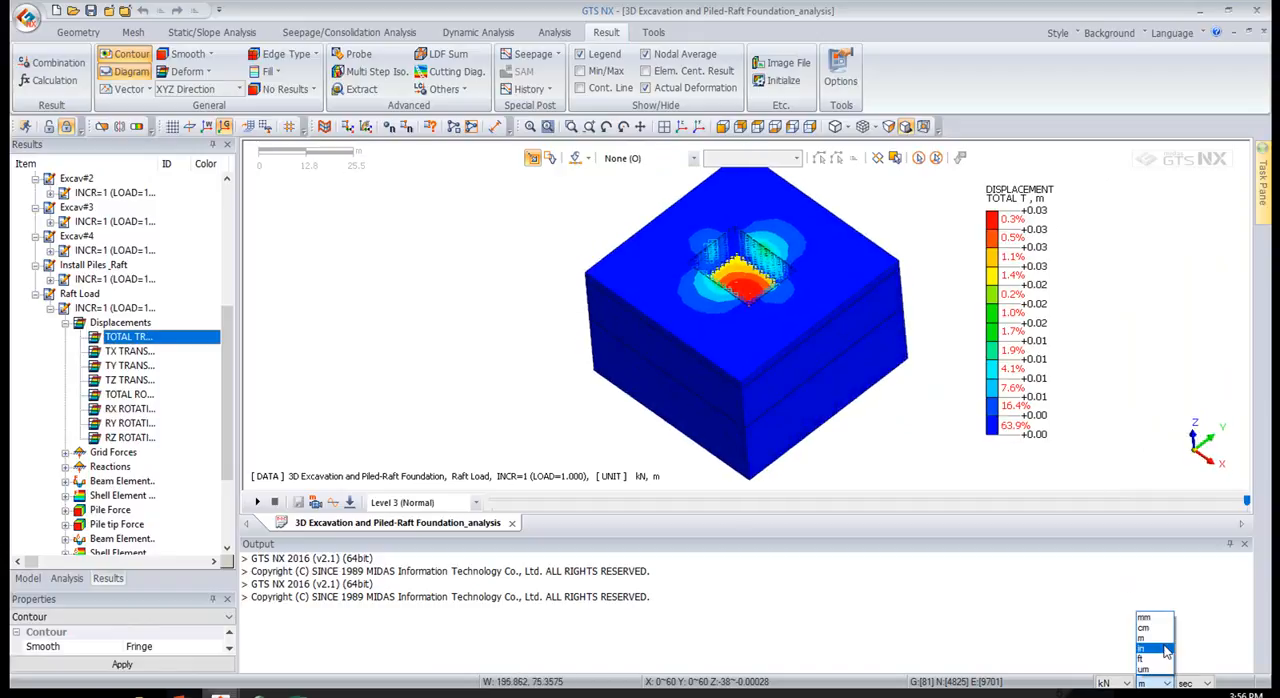
click(1158, 615)
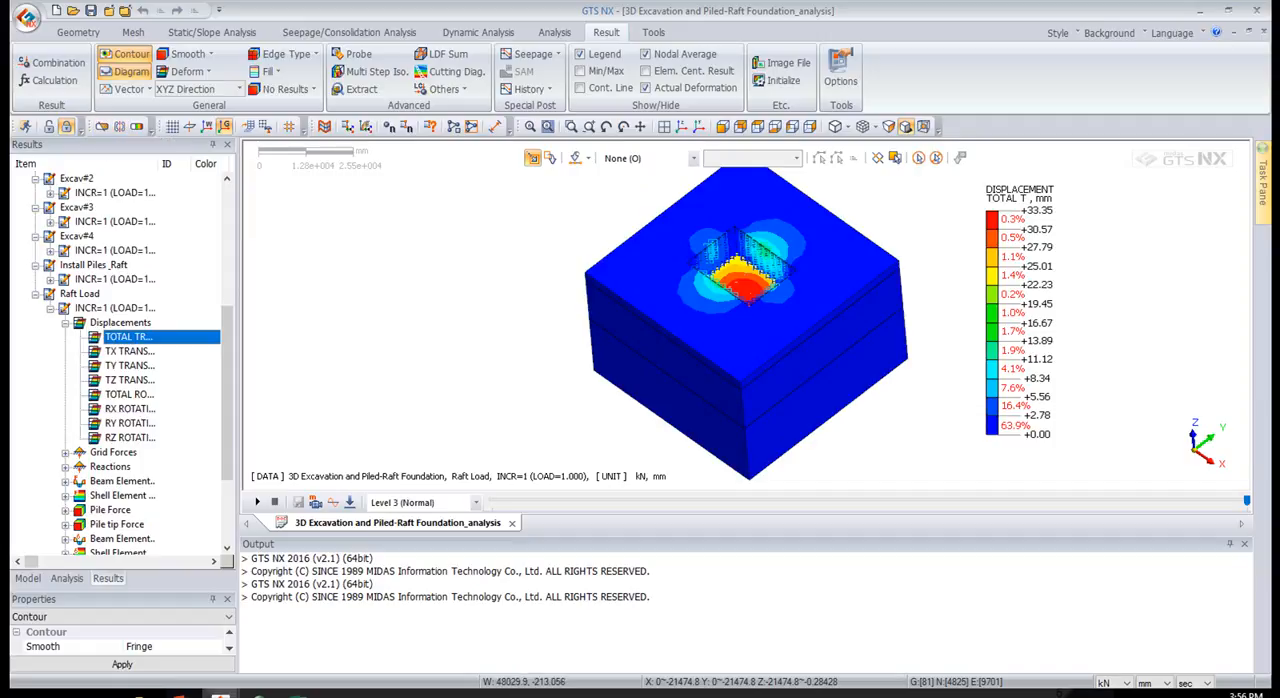
Probe the total displacement at a node on the raft and at two nodes near the excavation edge, and close the probe results
middle_drag(712, 283, 704, 325)
click(369, 51)
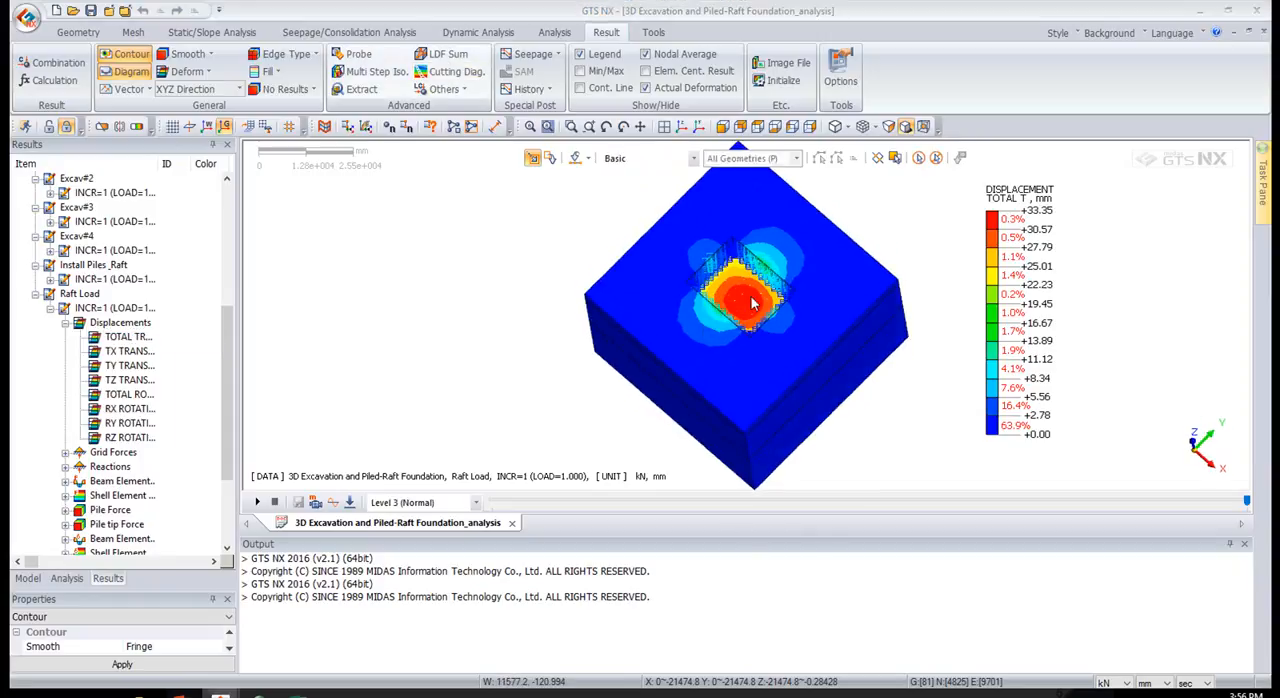
mouse_move(738, 284)
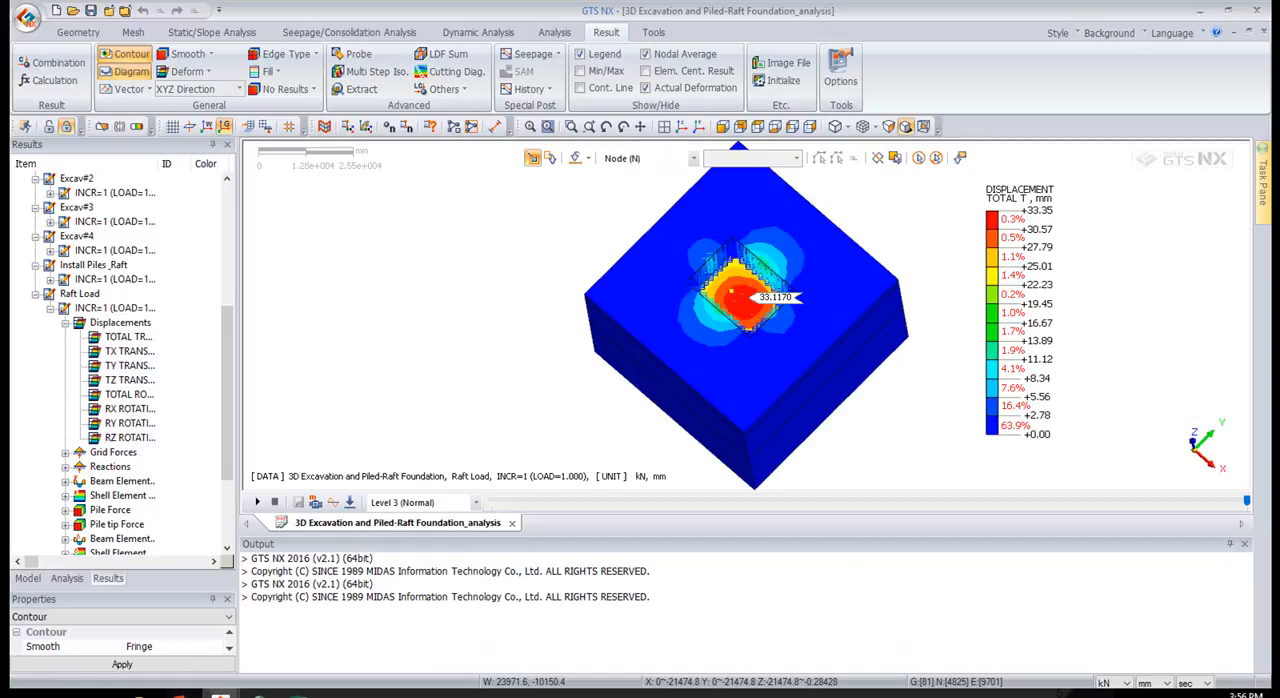
drag(1279, 222, 305, 149)
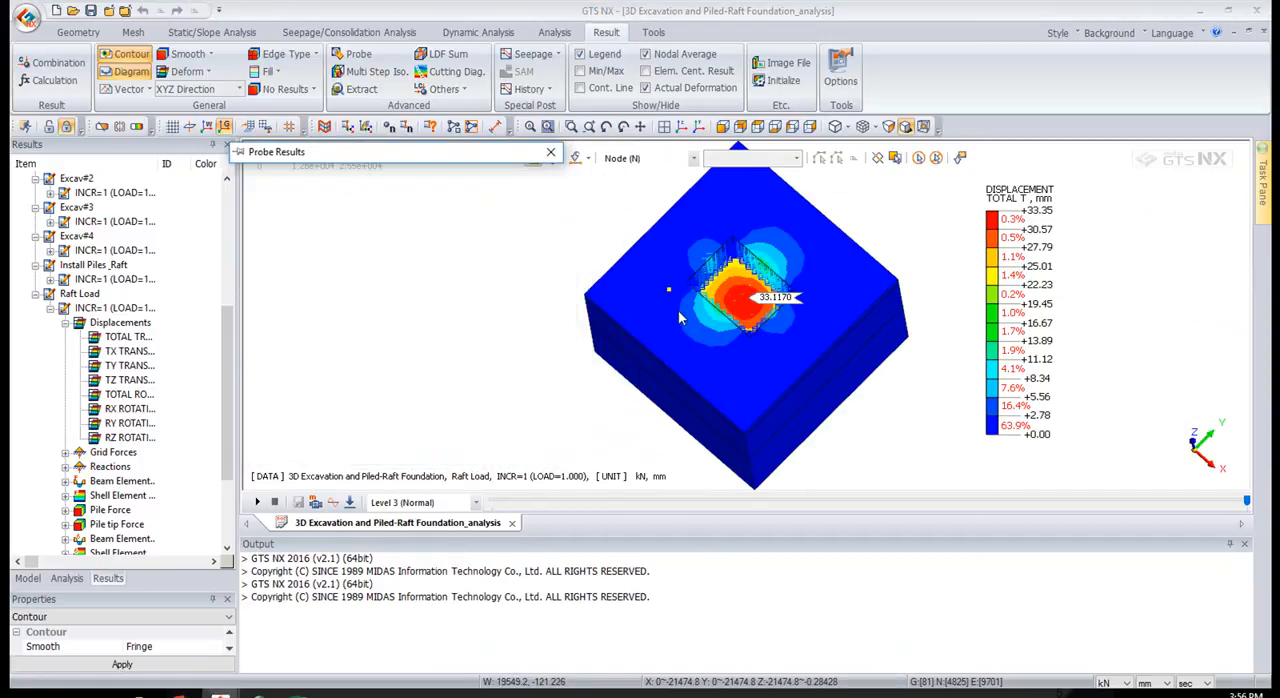
click(713, 315)
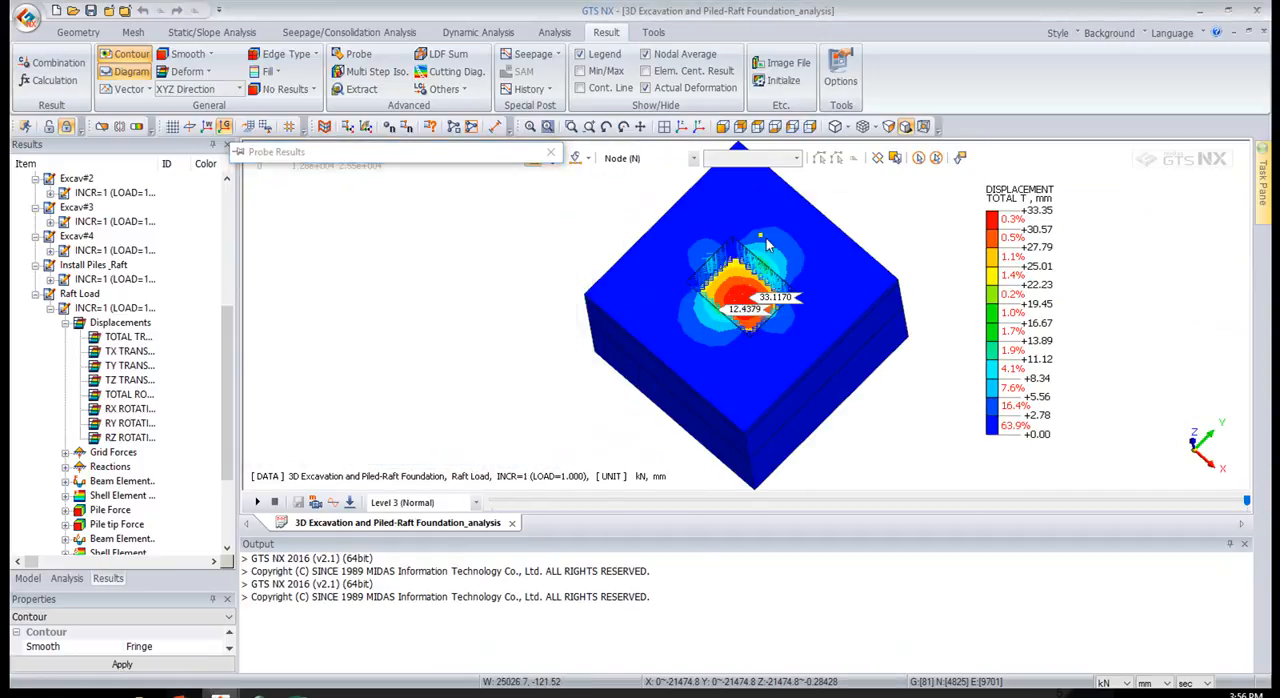
click(772, 262)
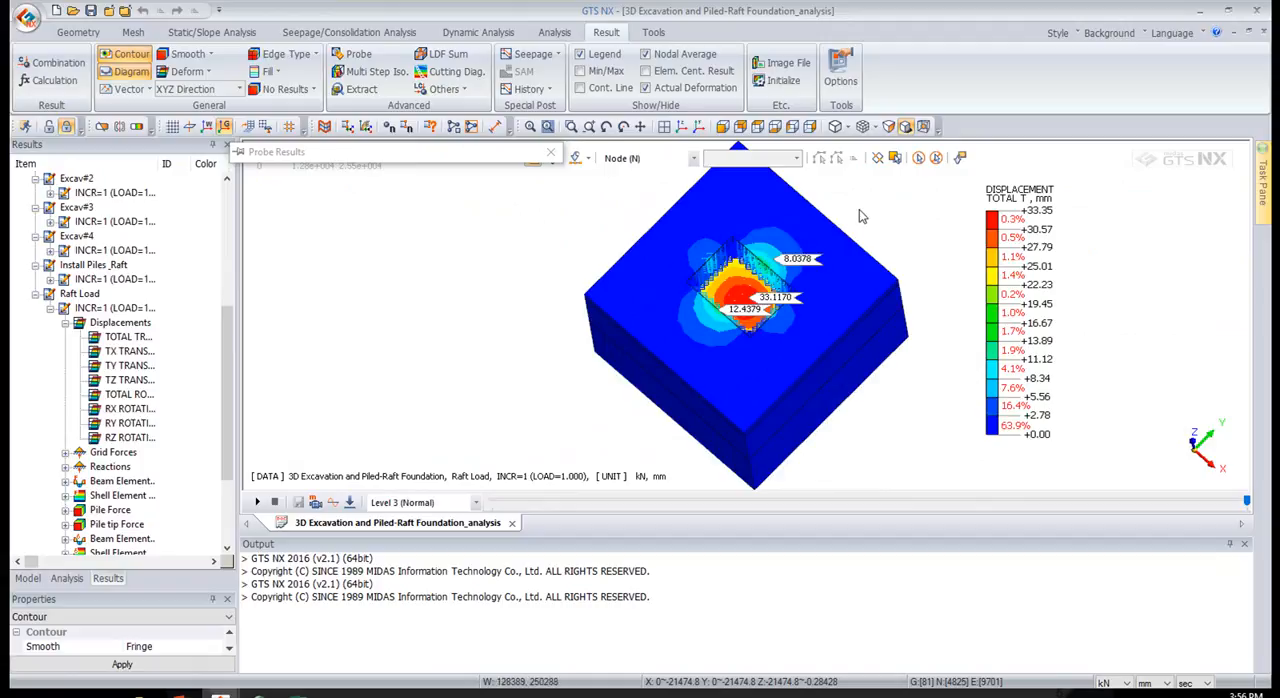
click(551, 155)
Add two clipping planes at a distance of 30000 mm, Plane1 in the X direction and Plane2 in the reversed Y direction
middle_drag(703, 370, 700, 347)
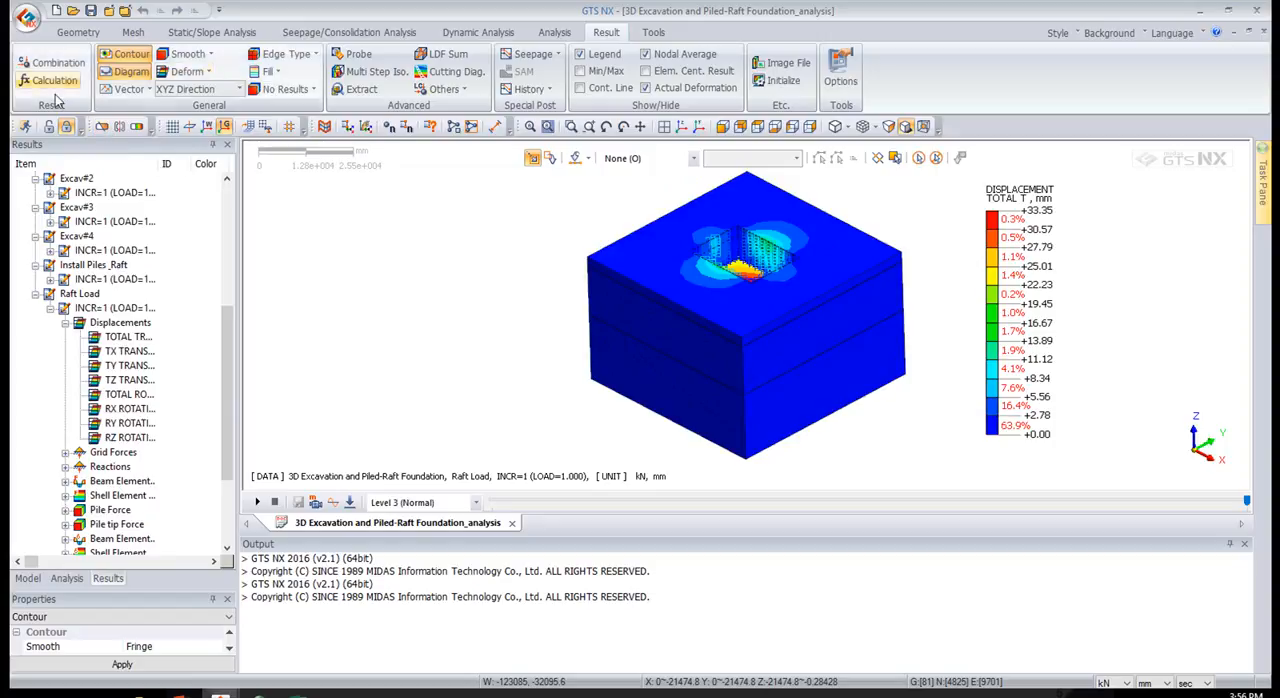
click(101, 127)
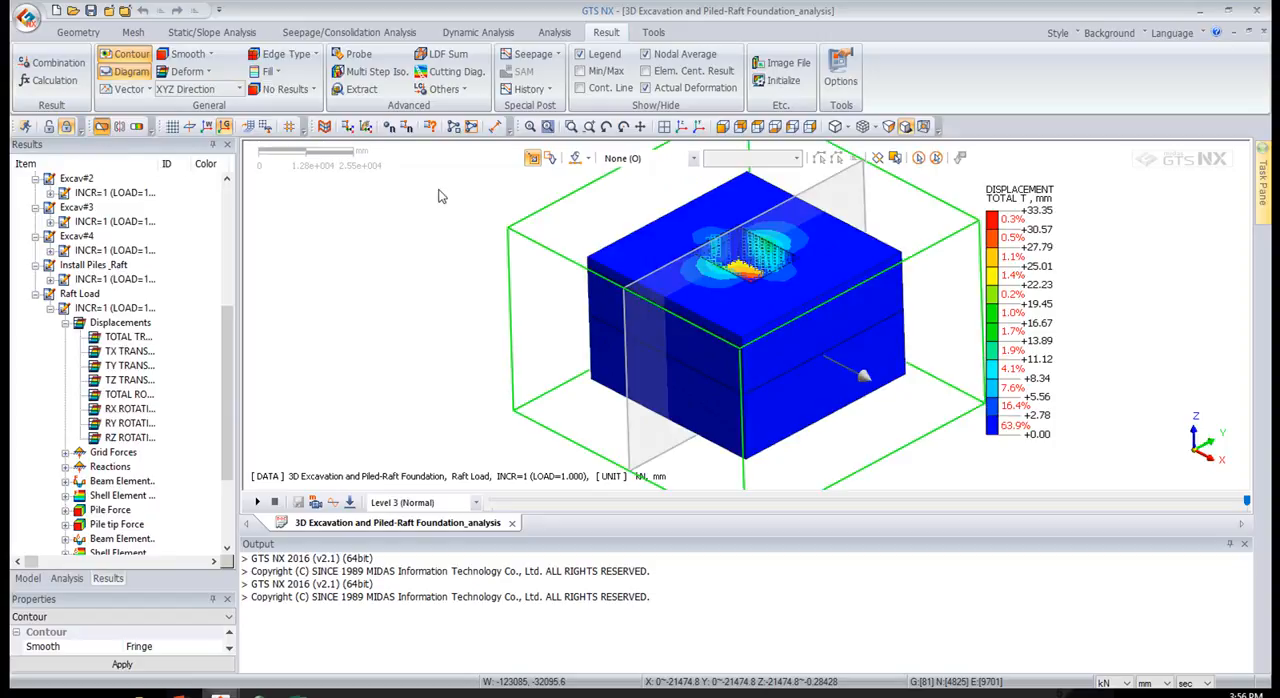
drag(1270, 150, 922, 163)
click(961, 481)
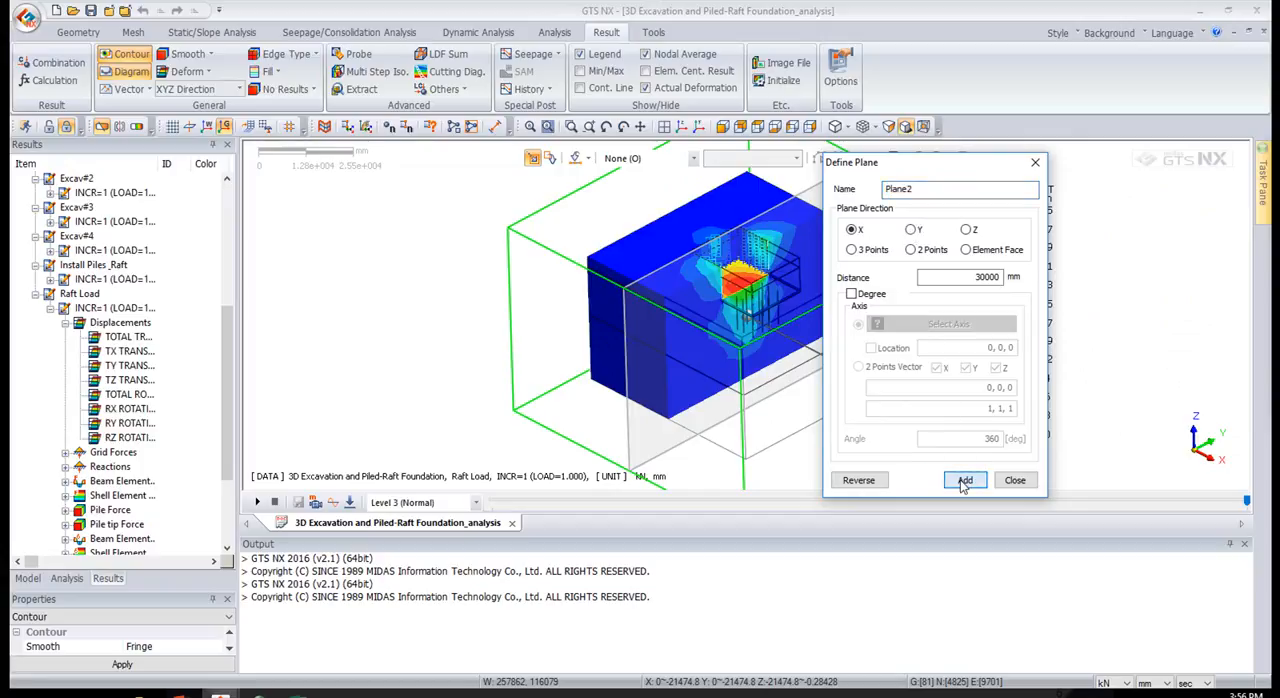
click(911, 230)
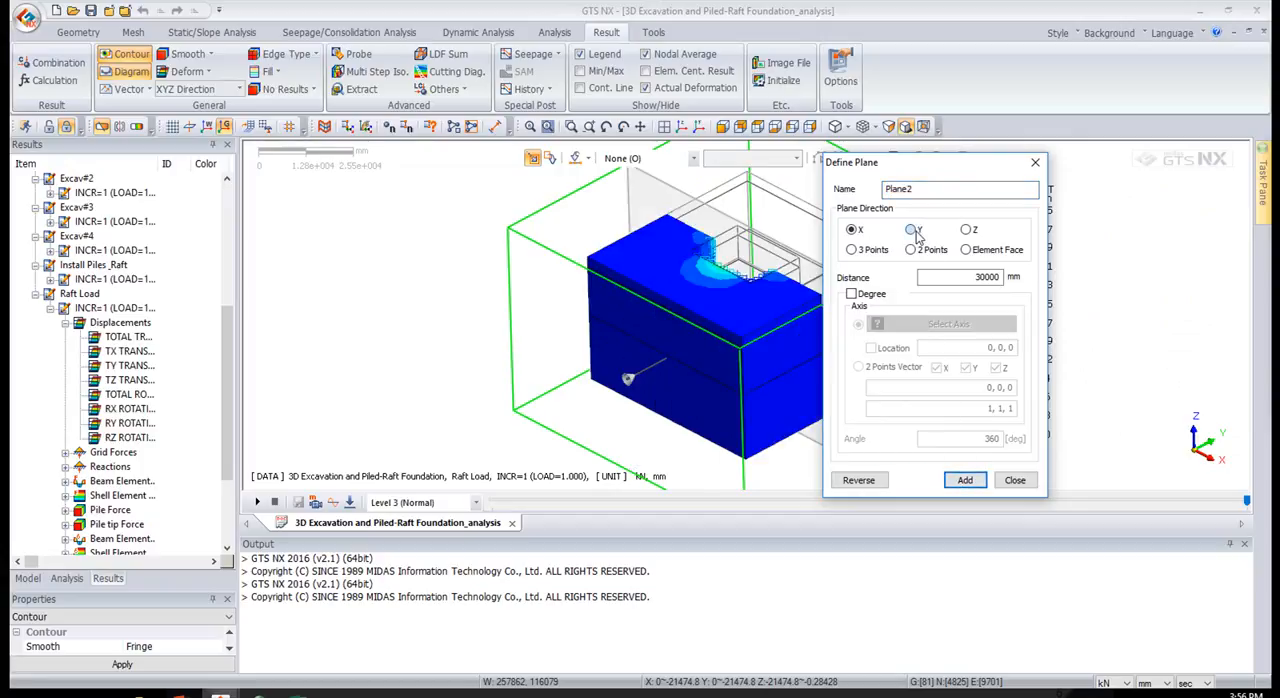
click(858, 479)
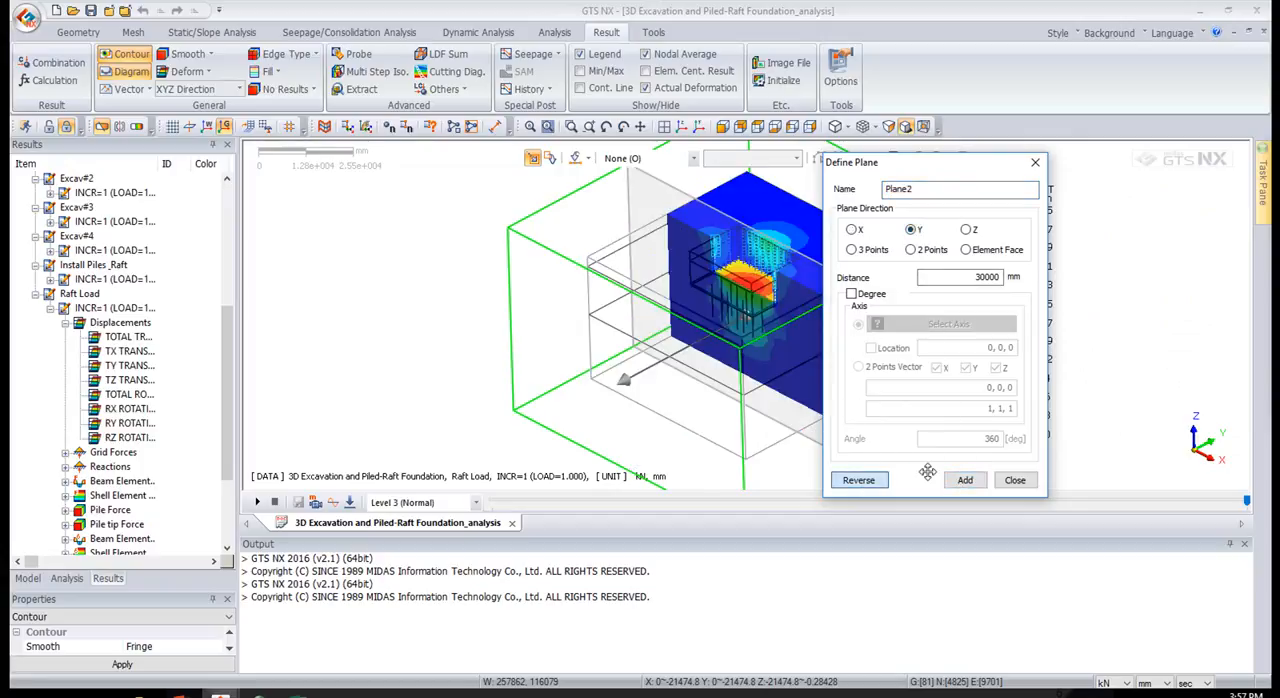
click(965, 480)
click(1015, 481)
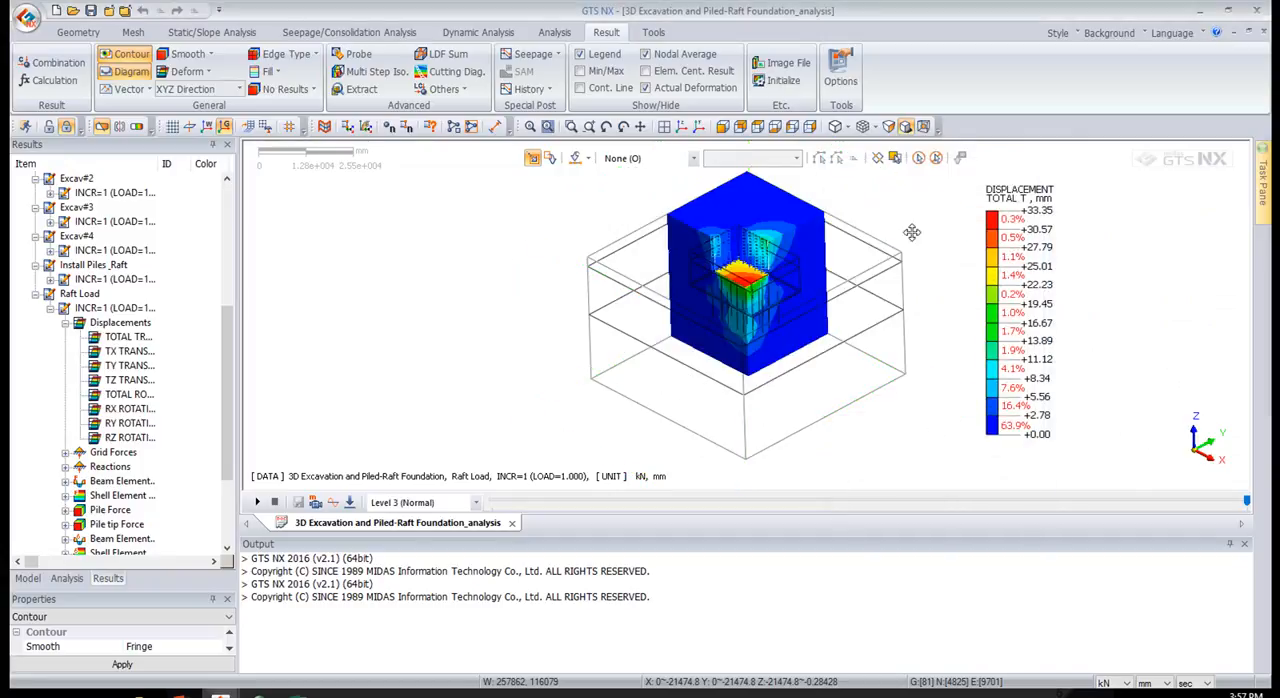
Set the plane composite of Plane1 and Plane2 to Union to cut out only the front corner, and finish the clipping setup
drag(391, 202, 415, 192)
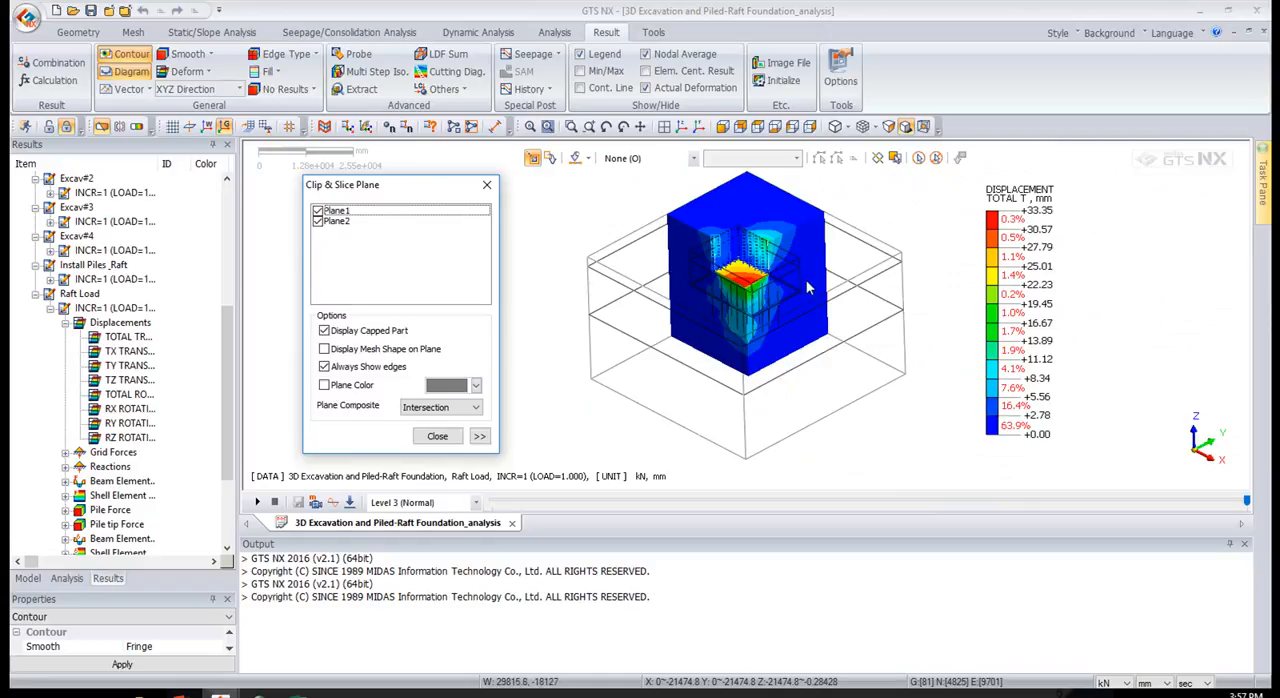
click(476, 407)
click(456, 437)
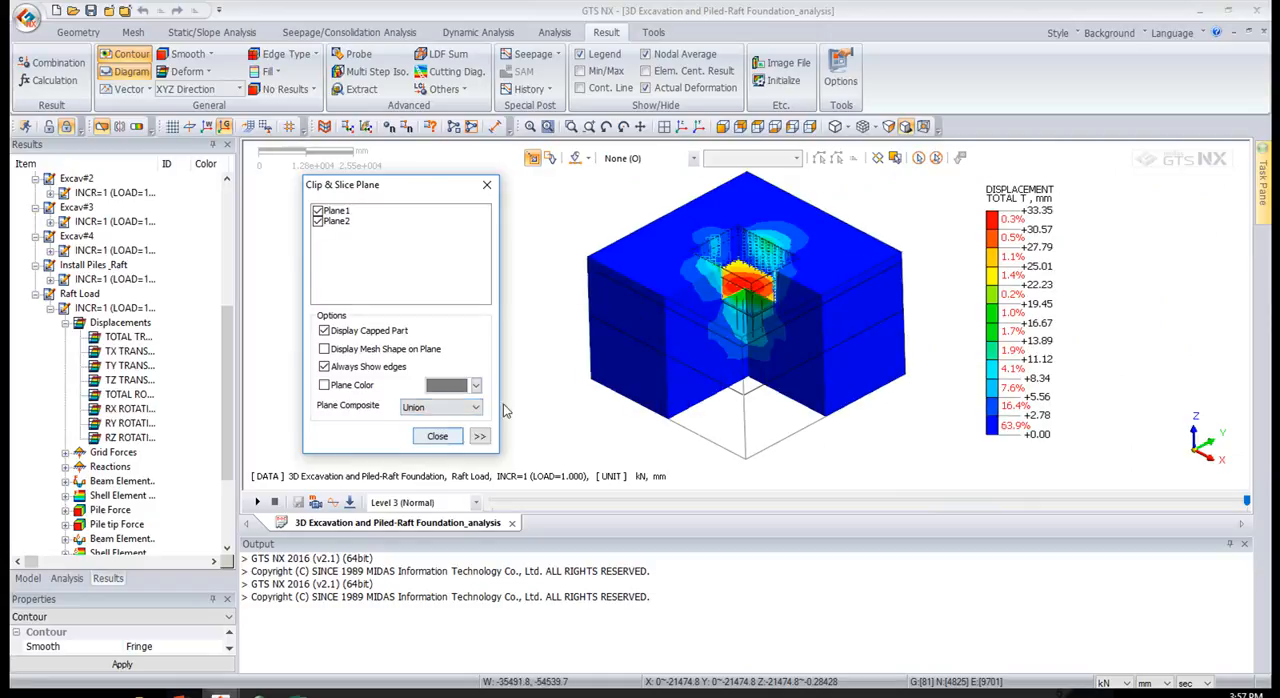
middle_drag(762, 318, 744, 279)
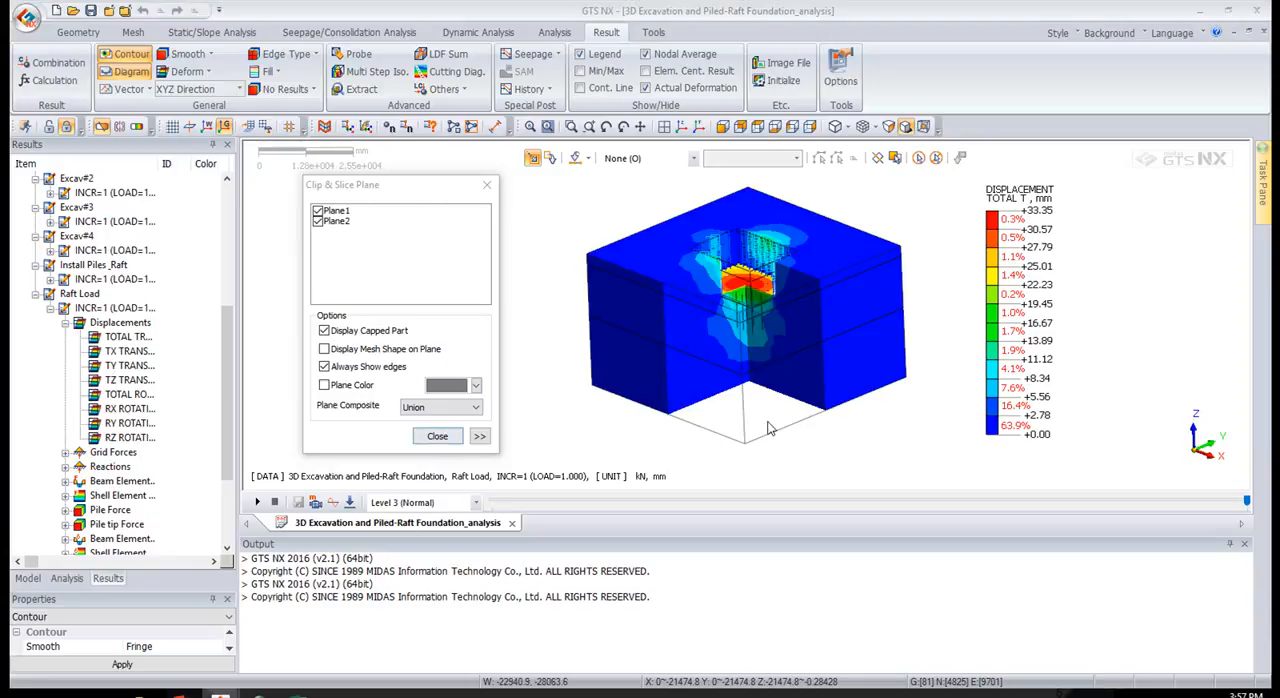
click(457, 440)
Examine the displacement contours around the raft and piles on the cut faces, and compare the model with clipping off and on
scroll(784, 320, up, 1)
scroll(757, 272, up, 4)
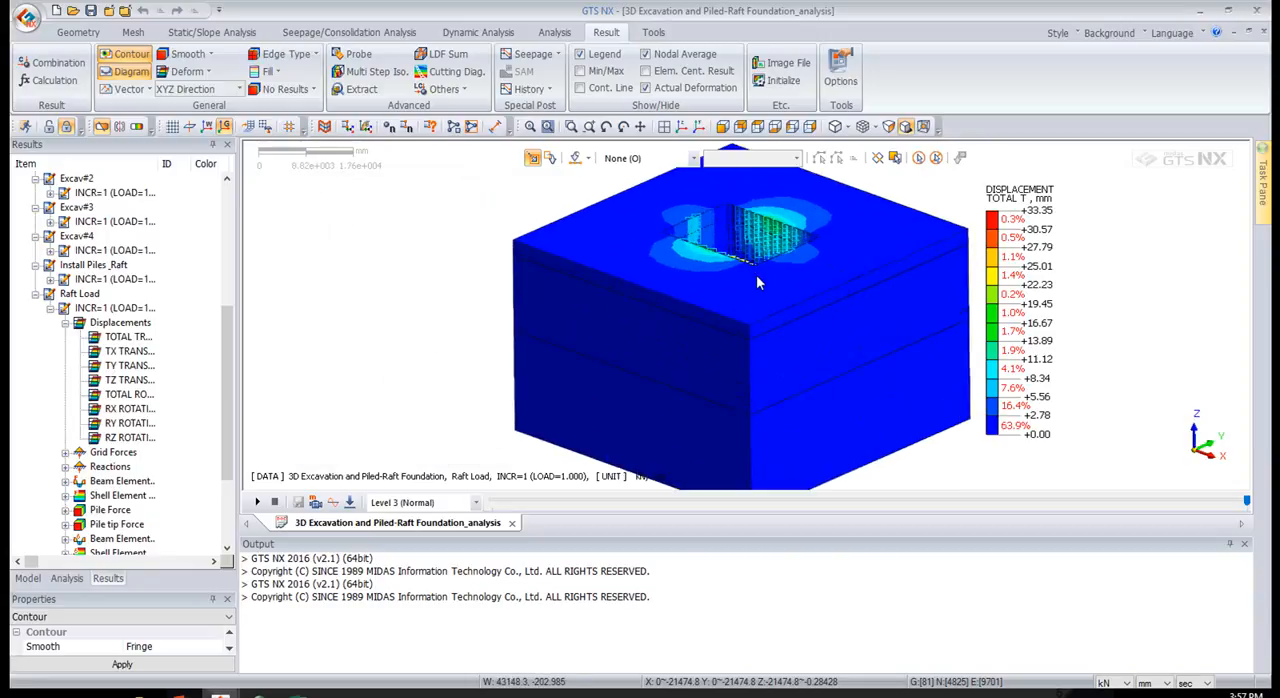
scroll(756, 269, up, 1)
middle_drag(717, 318, 708, 302)
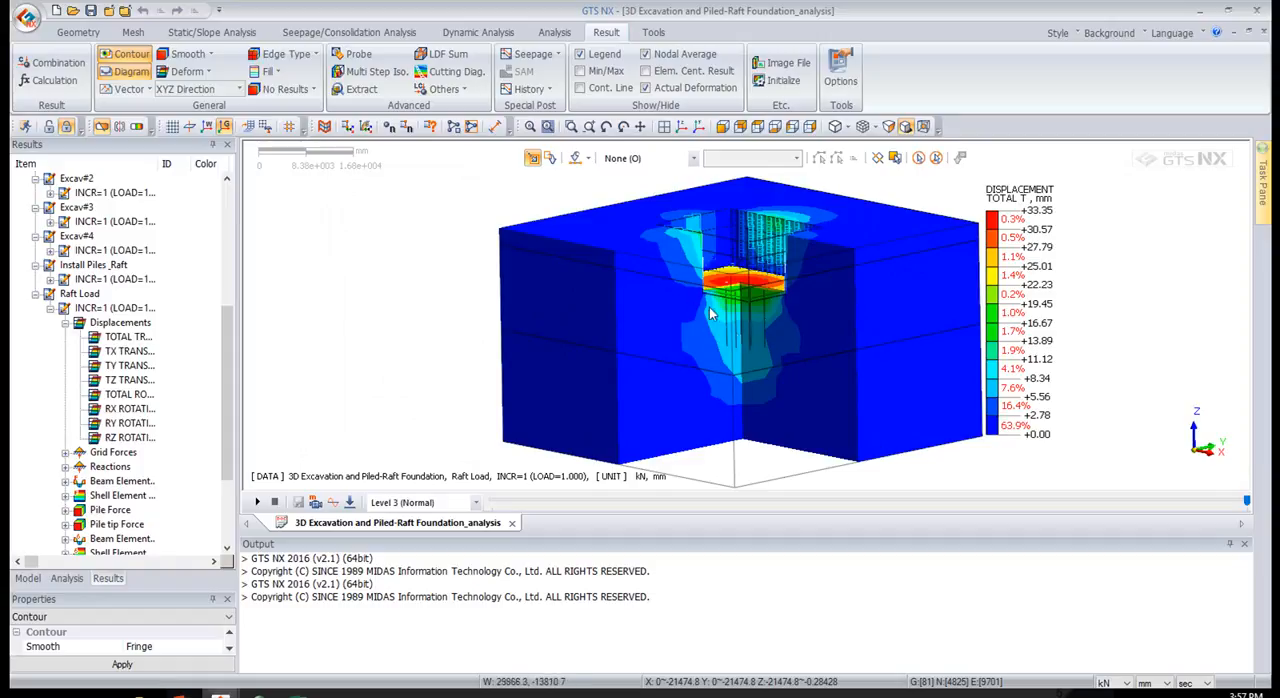
click(108, 72)
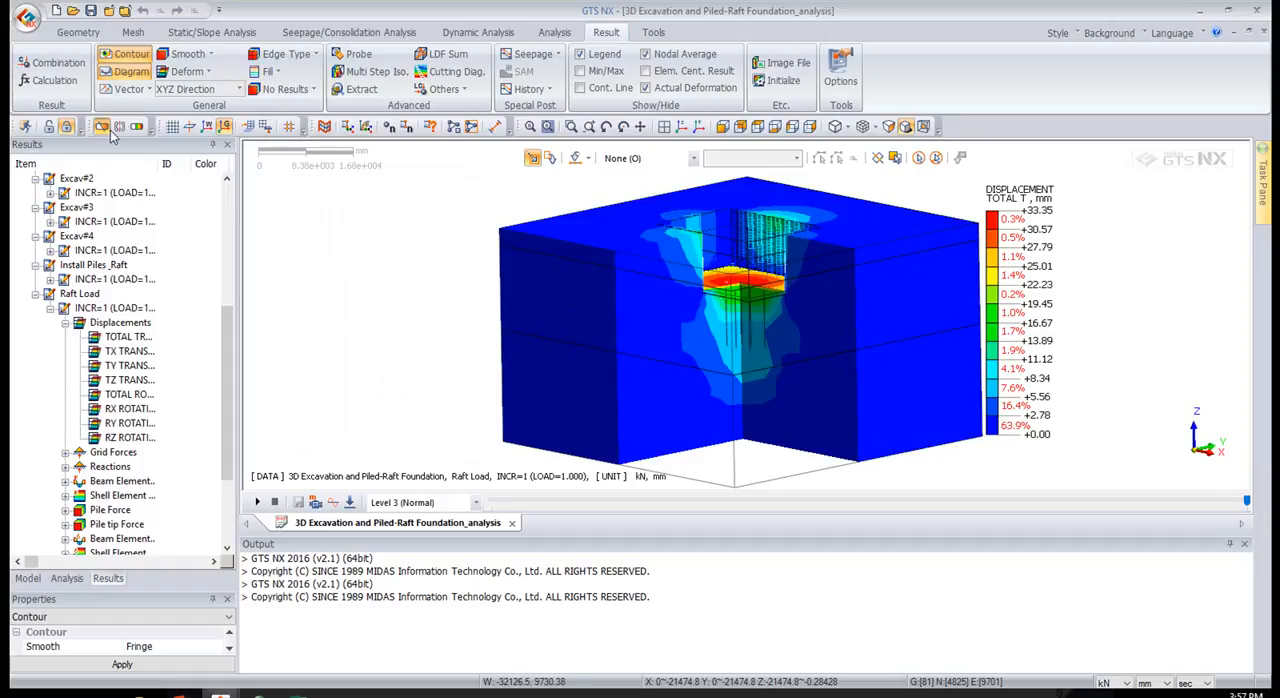
click(102, 127)
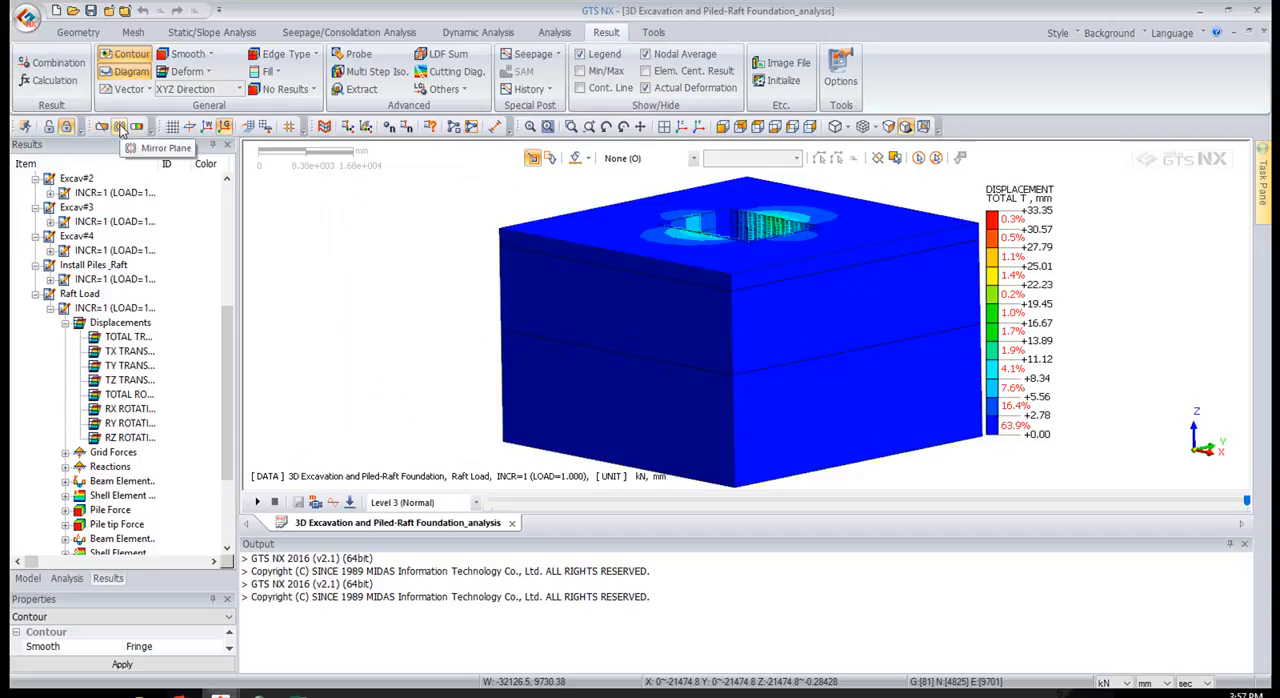
click(102, 127)
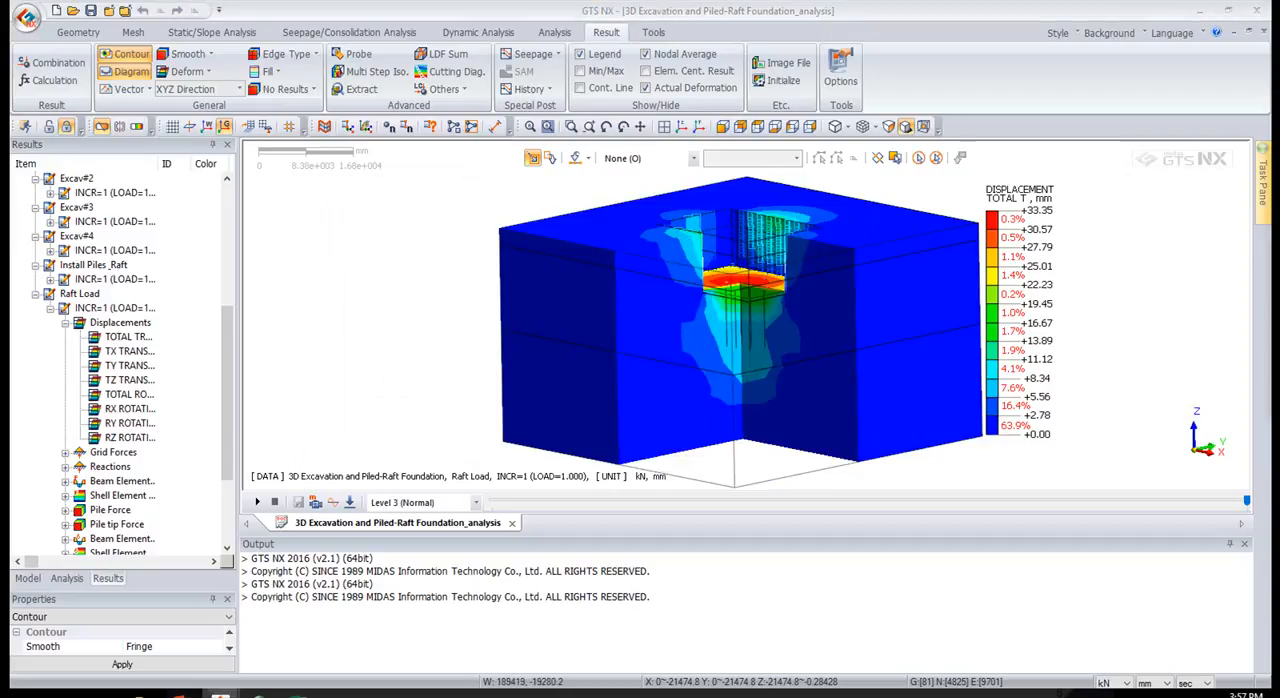
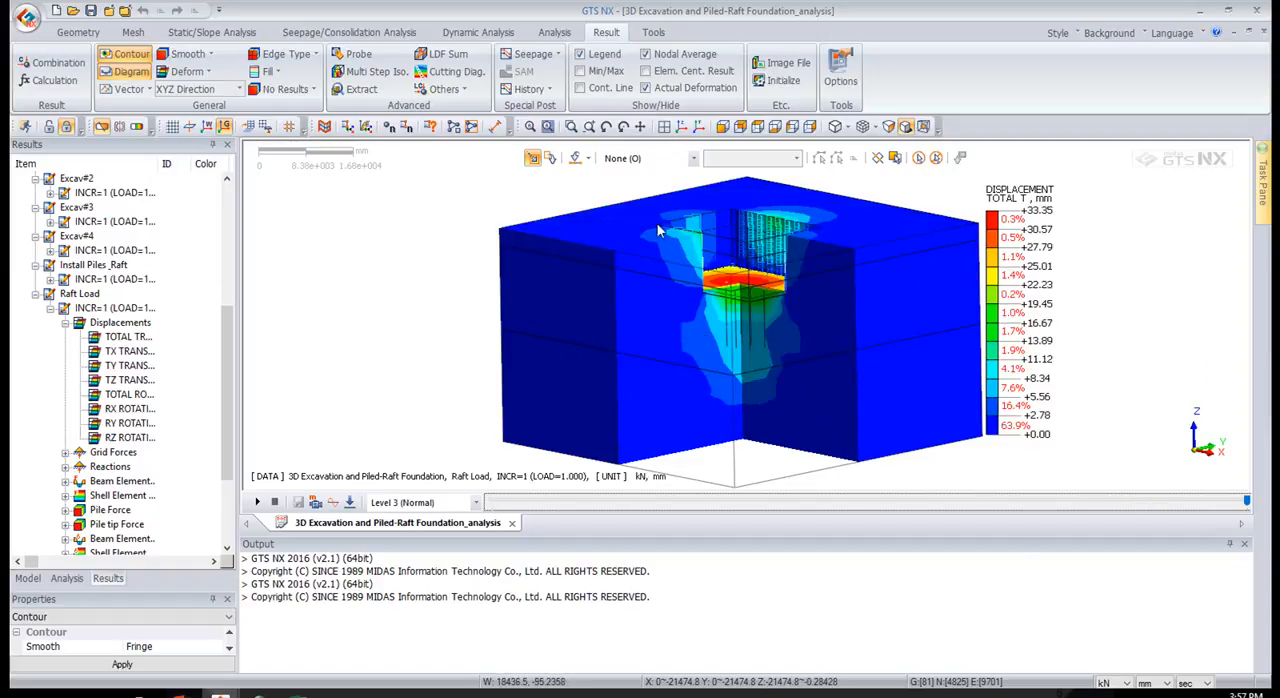
Turn off the clipping planes and switch on the iso surface display of the Raft Load total displacements
click(259, 503)
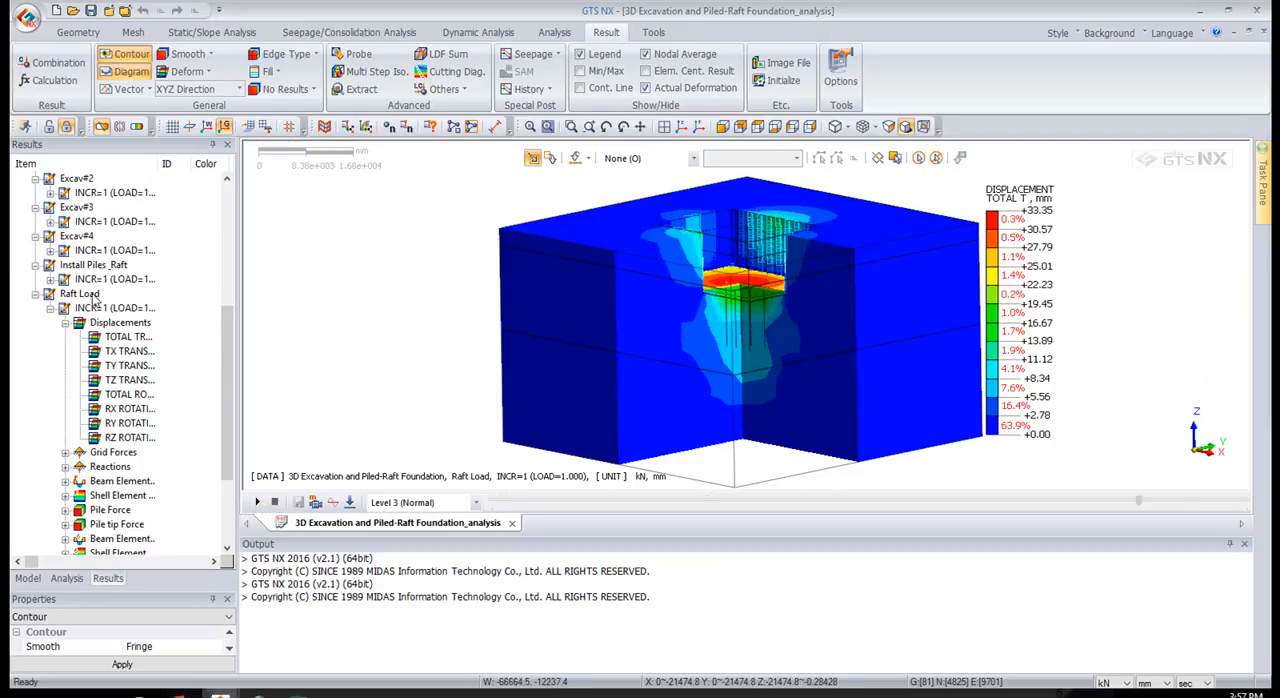
scroll(95, 343, down, 1)
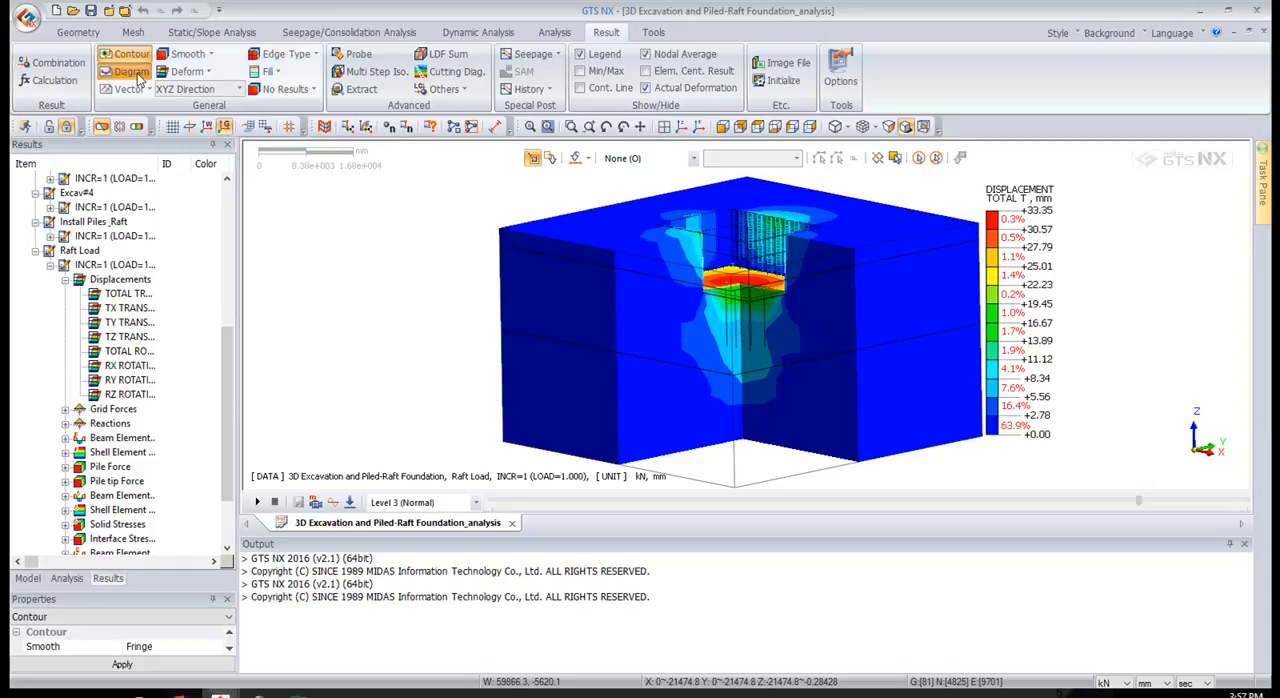
click(101, 126)
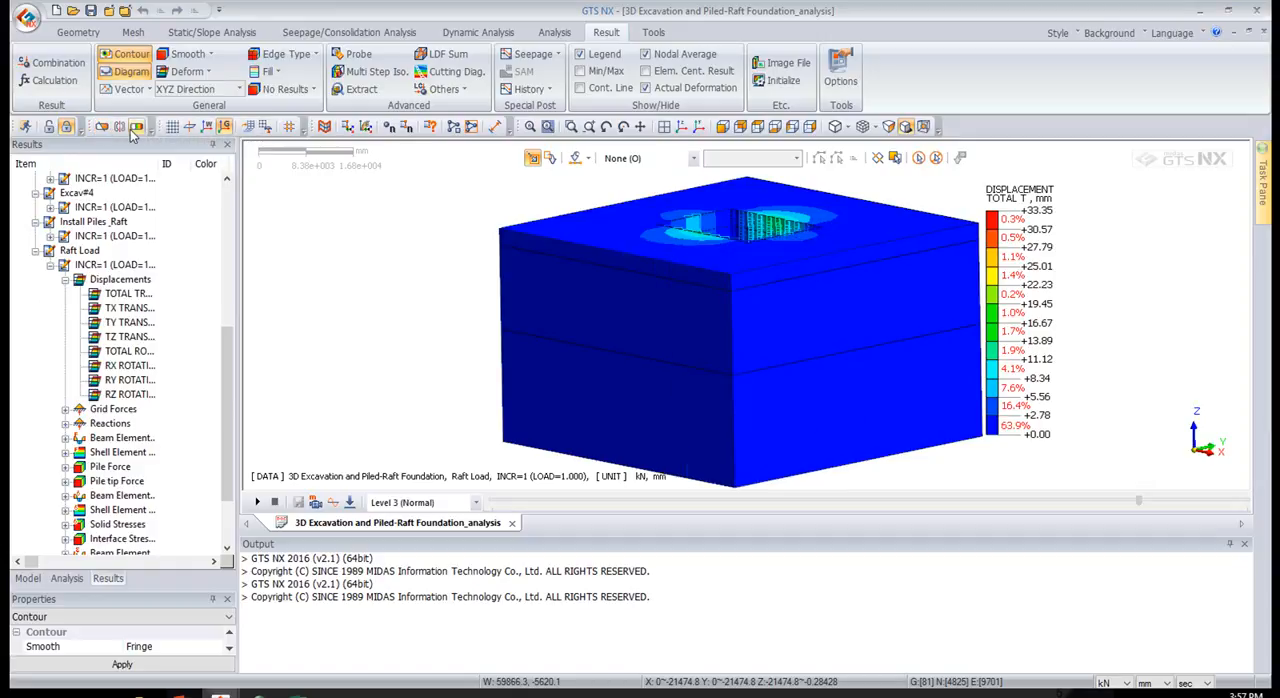
click(137, 126)
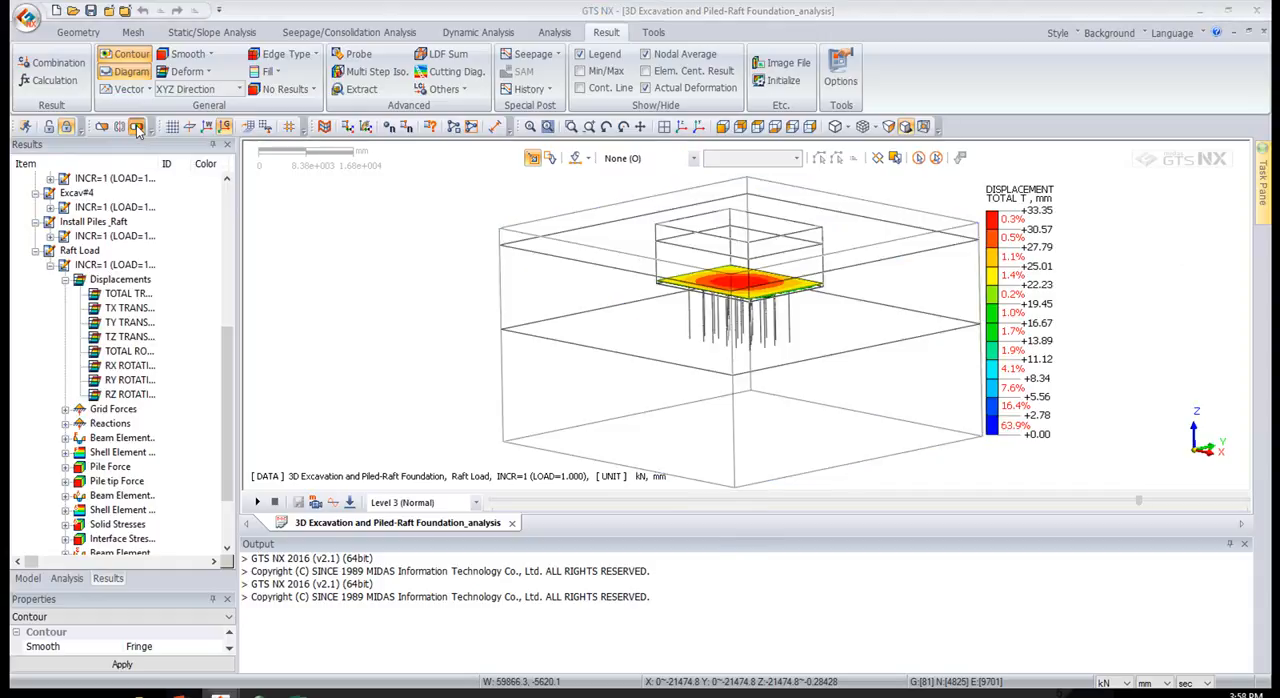
drag(1279, 162, 377, 175)
middle_drag(812, 286, 803, 300)
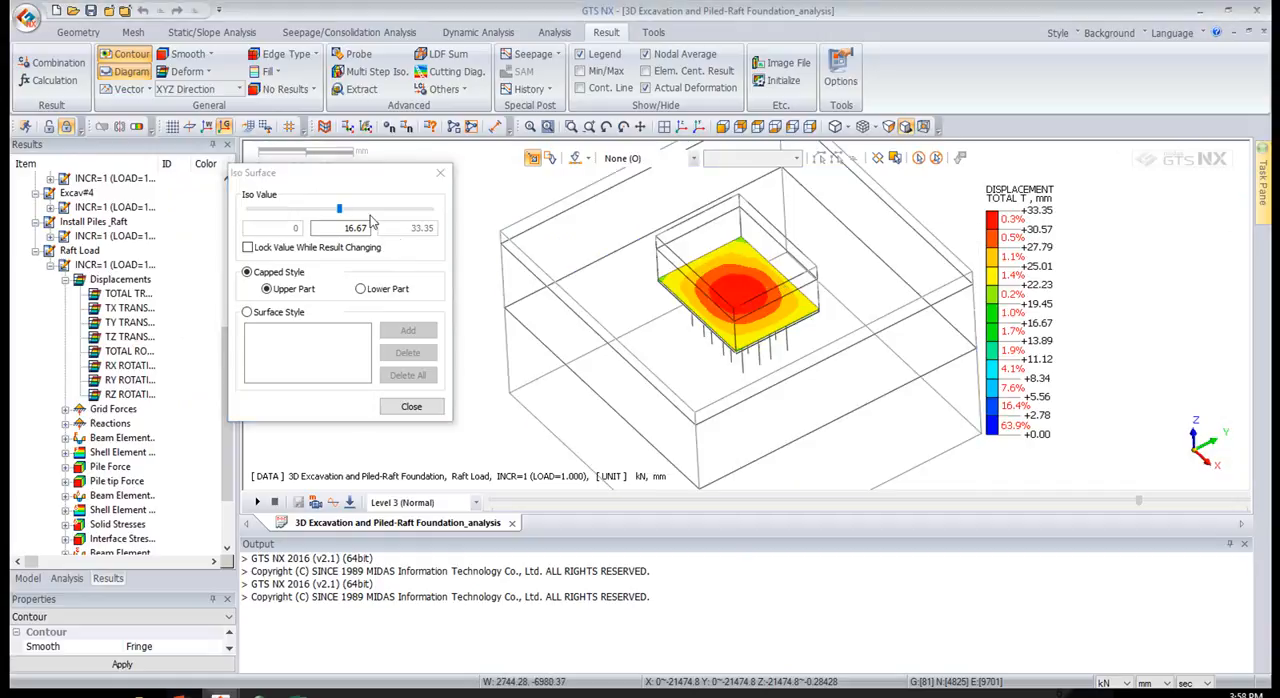
Lower the iso value to 3.835 mm with the capped upper-part style, and close the iso surface settings
drag(338, 211, 304, 212)
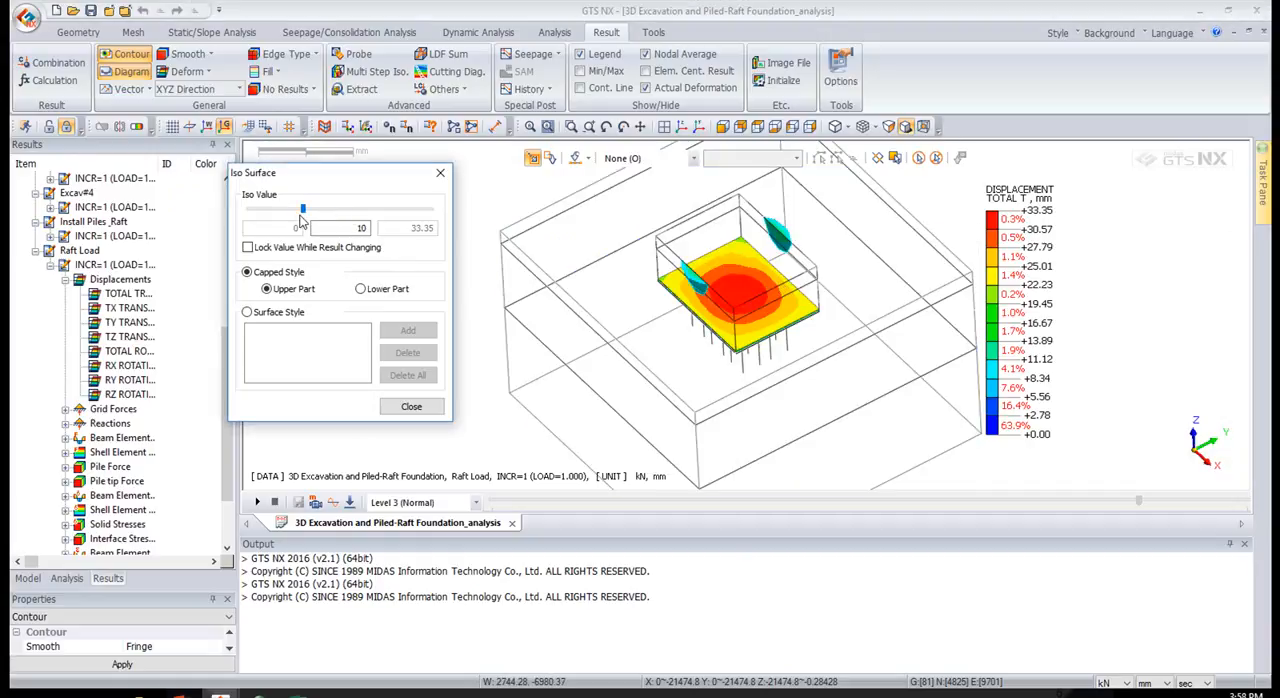
click(289, 210)
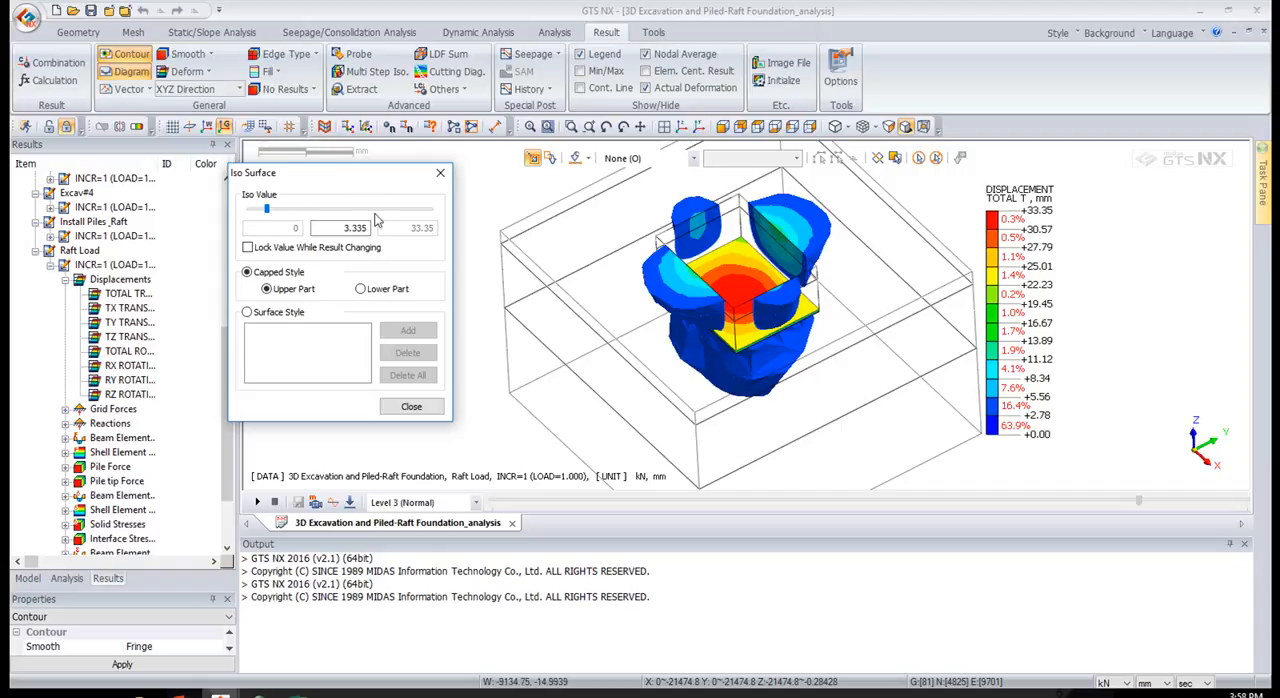
click(688, 344)
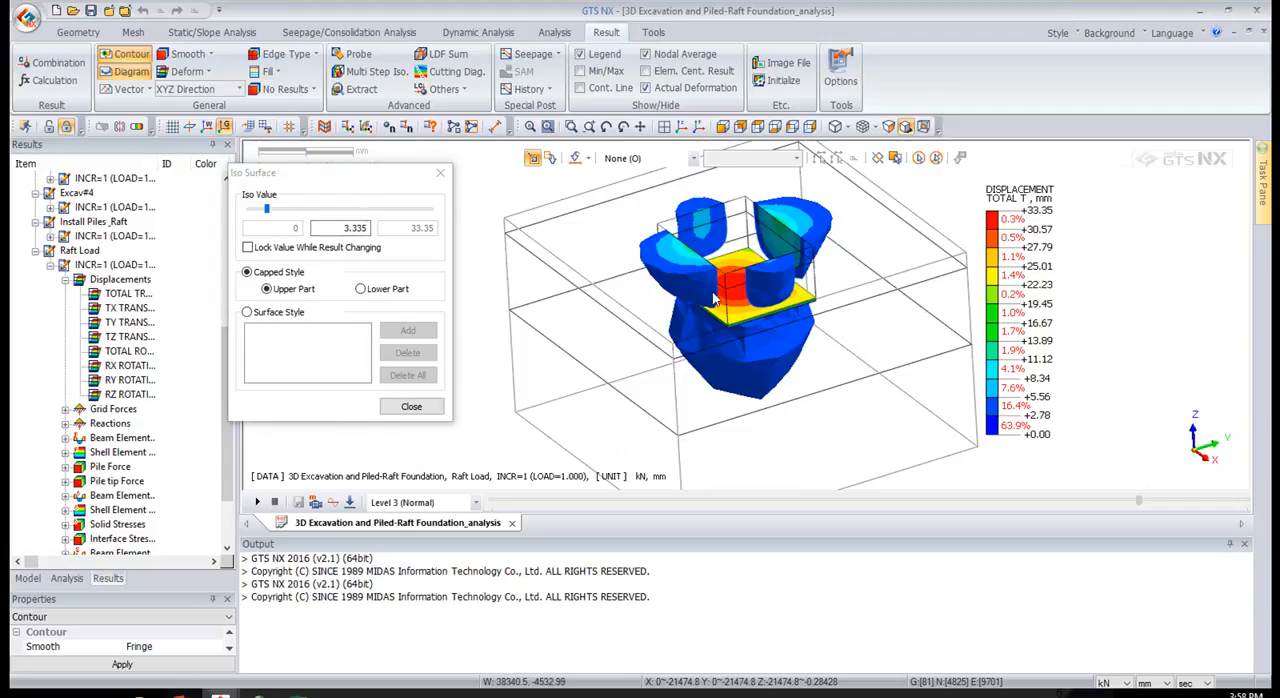
mouse_move(268, 212)
mouse_down()
mouse_move(255, 216)
mouse_move(267, 219)
mouse_up()
mouse_move(648, 340)
middle_down()
mouse_move(635, 335)
mouse_move(712, 247)
mouse_move(815, 263)
middle_up()
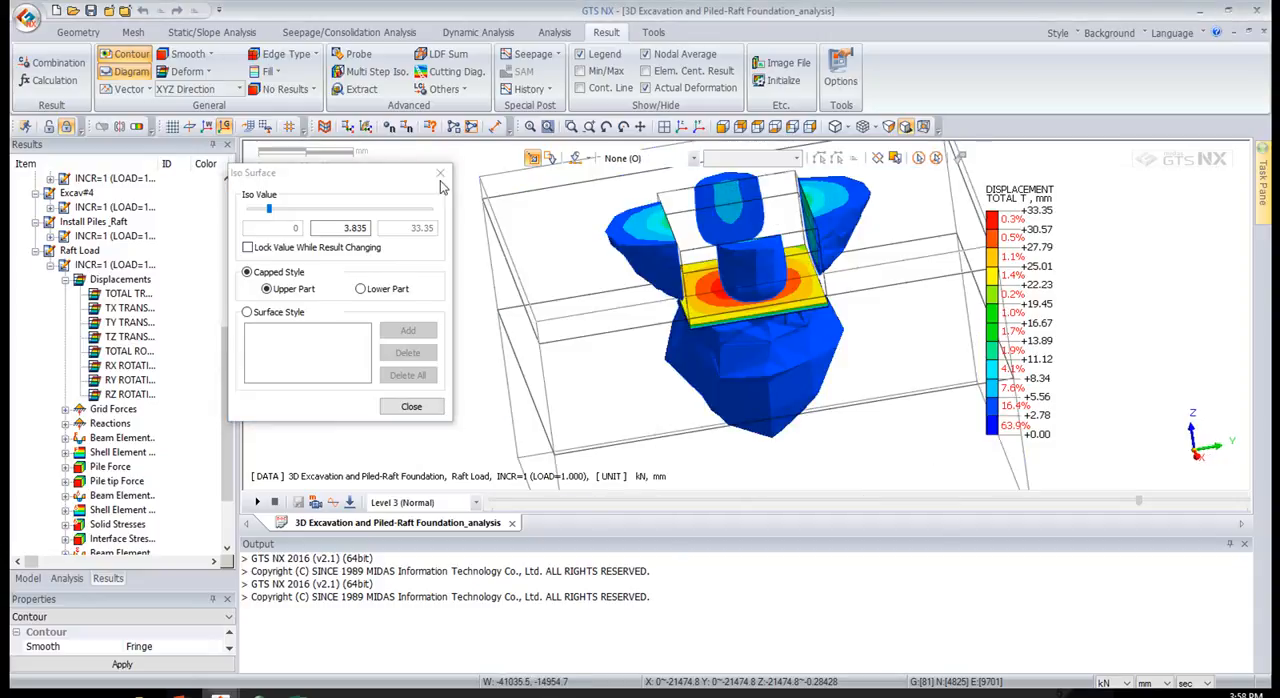
click(413, 411)
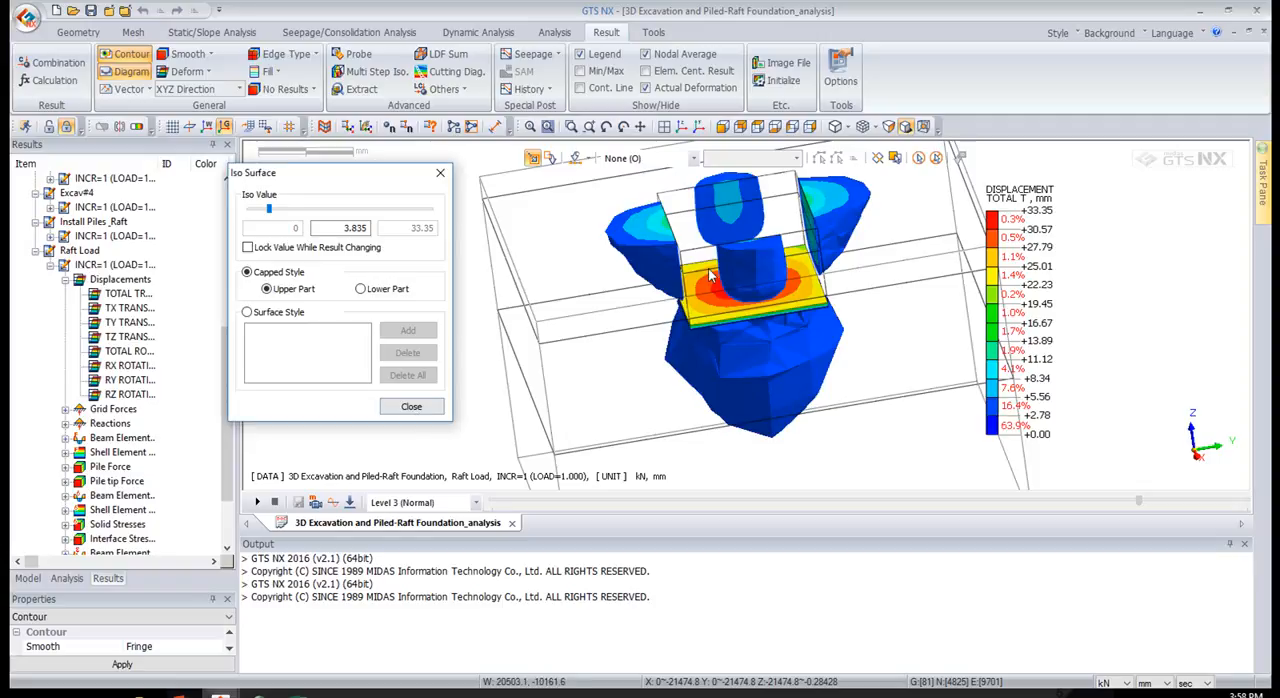
click(420, 406)
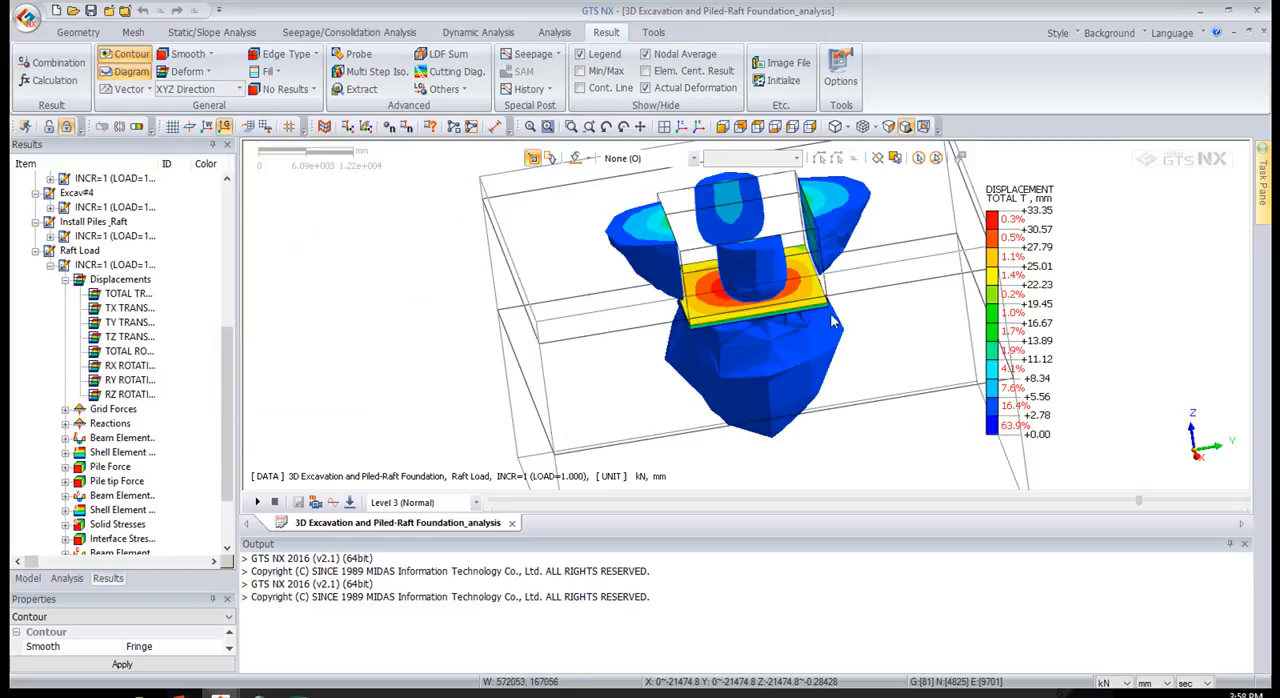
Move the displacement legend away from the model and apply Auto-Range to its contour intervals
scroll(895, 314, down, 2)
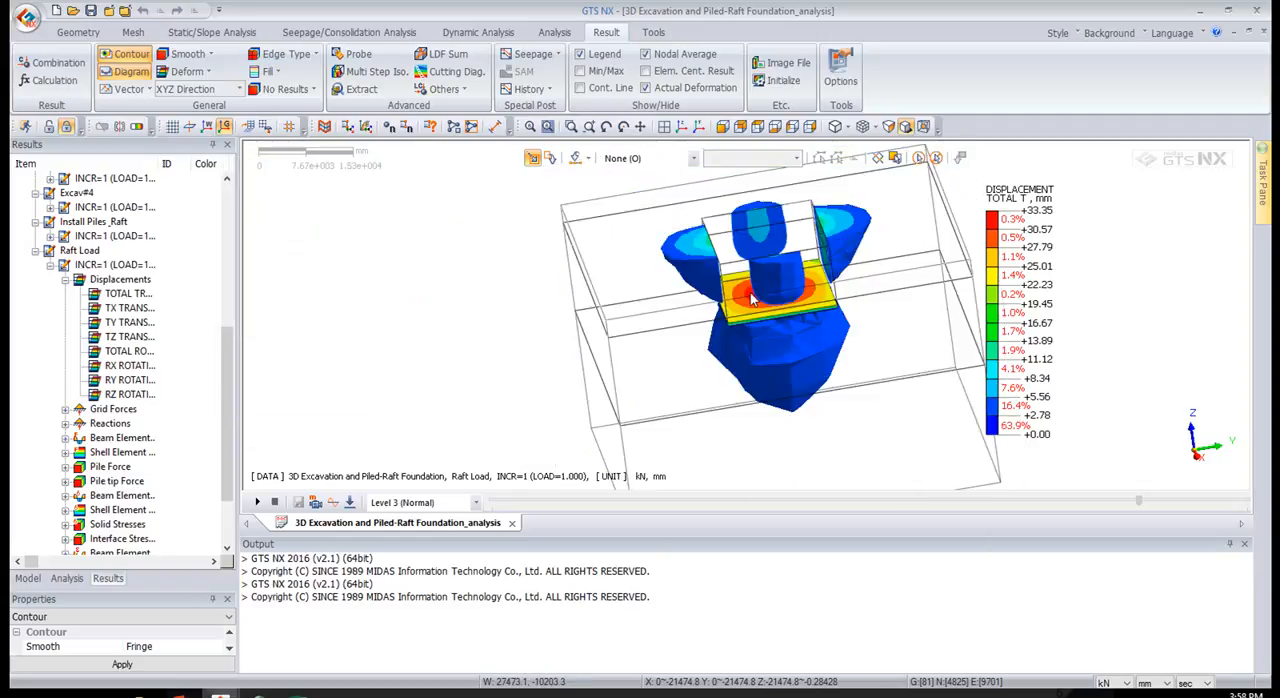
middle_drag(770, 302, 858, 314)
drag(1015, 211, 1080, 205)
right_click(1080, 204)
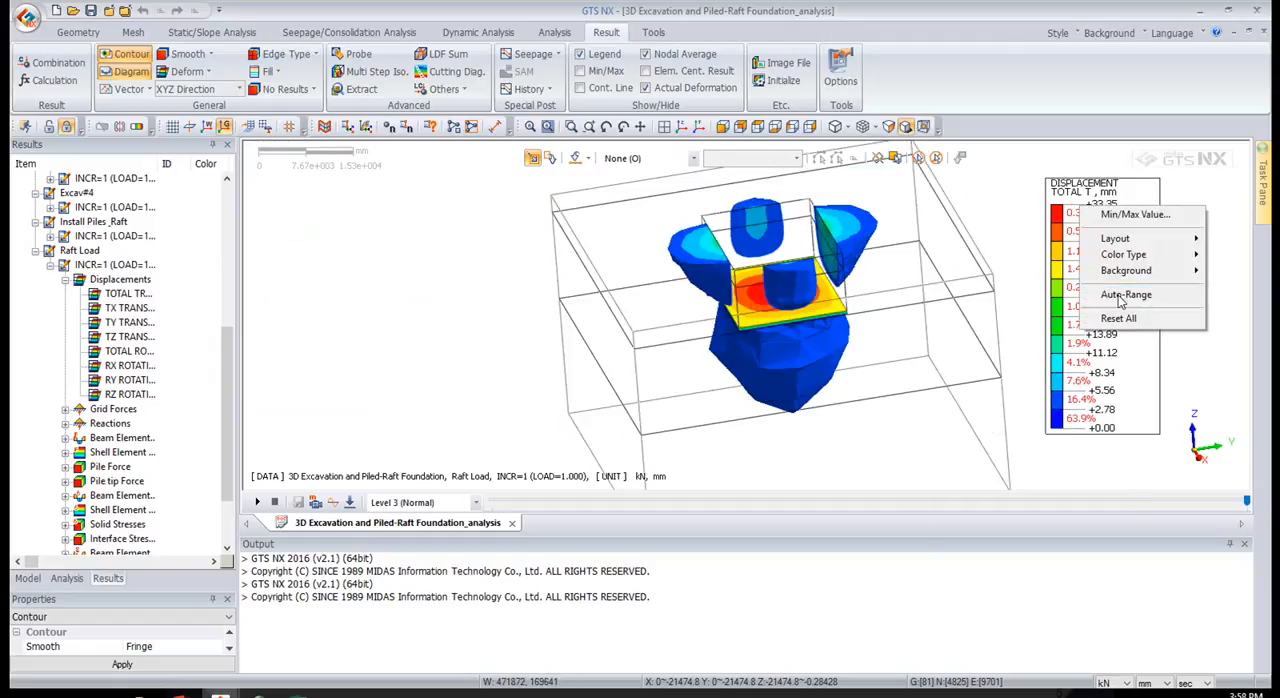
click(1118, 292)
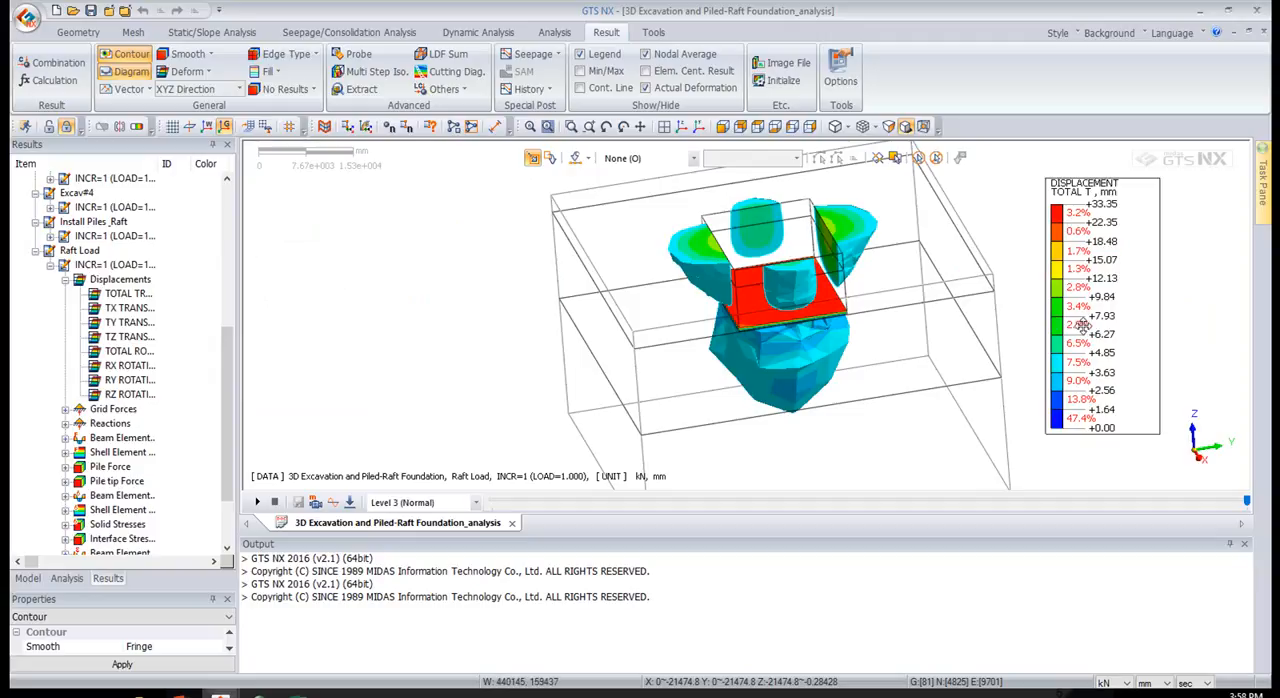
middle_drag(801, 372, 793, 325)
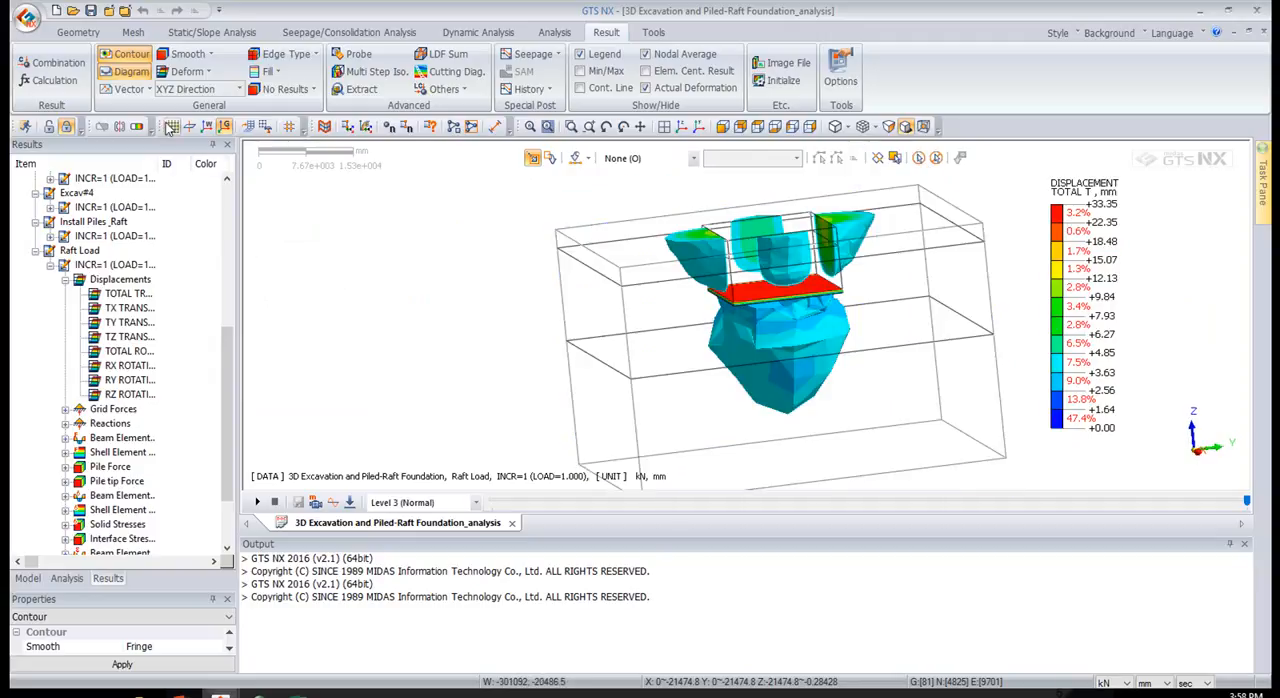
Turn off the iso surface and show the corner-clipped section of the model again
click(138, 128)
middle_drag(607, 281, 627, 260)
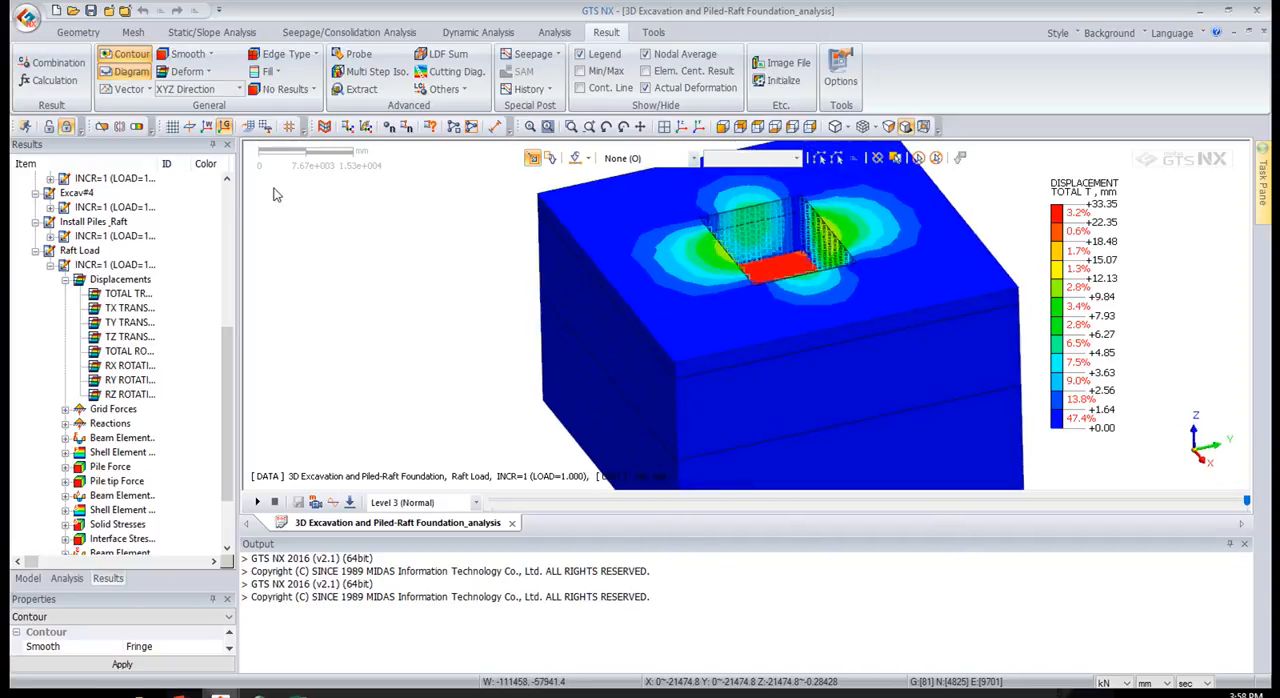
click(101, 126)
middle_drag(931, 375, 709, 283)
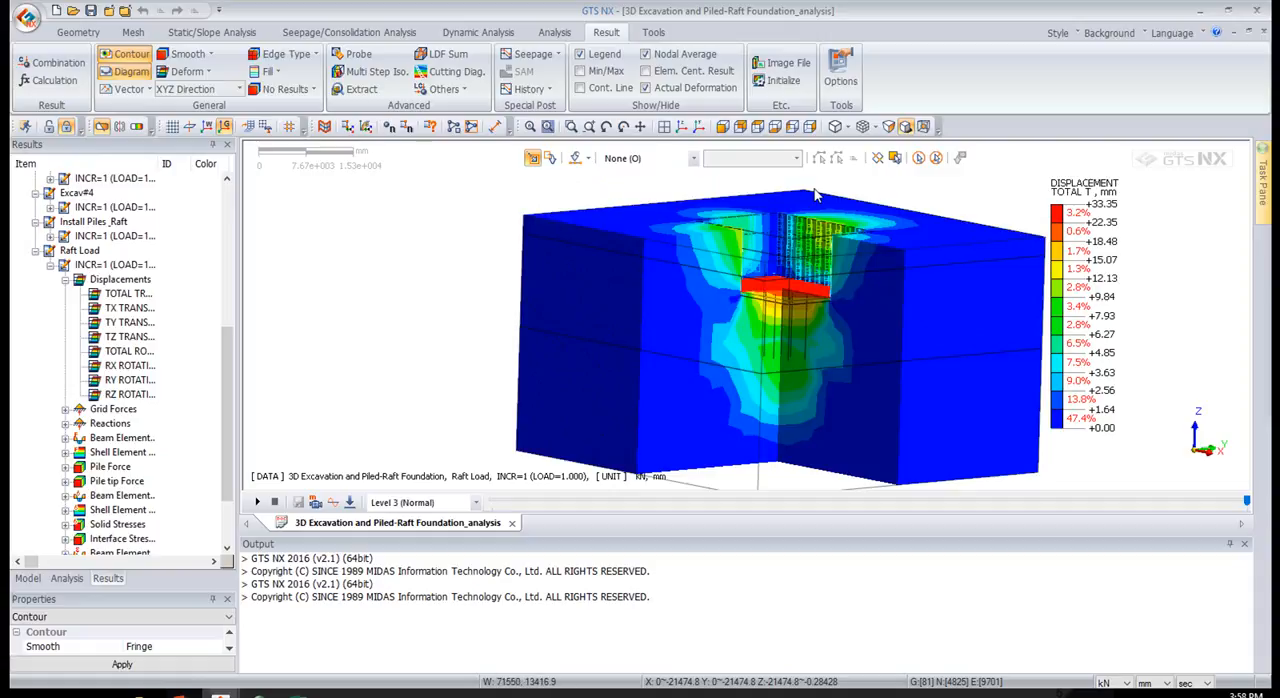
Preview the displacement contours with Continuous smoothing, and switch back to Fringe
click(208, 56)
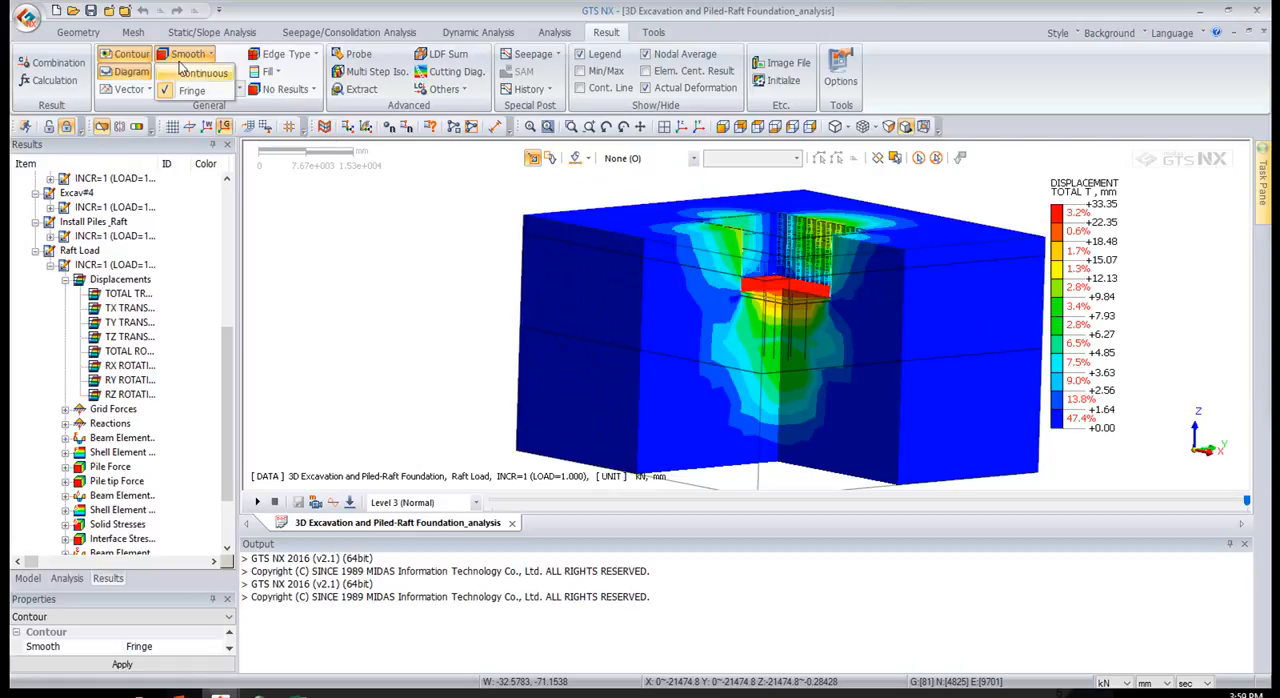
click(203, 73)
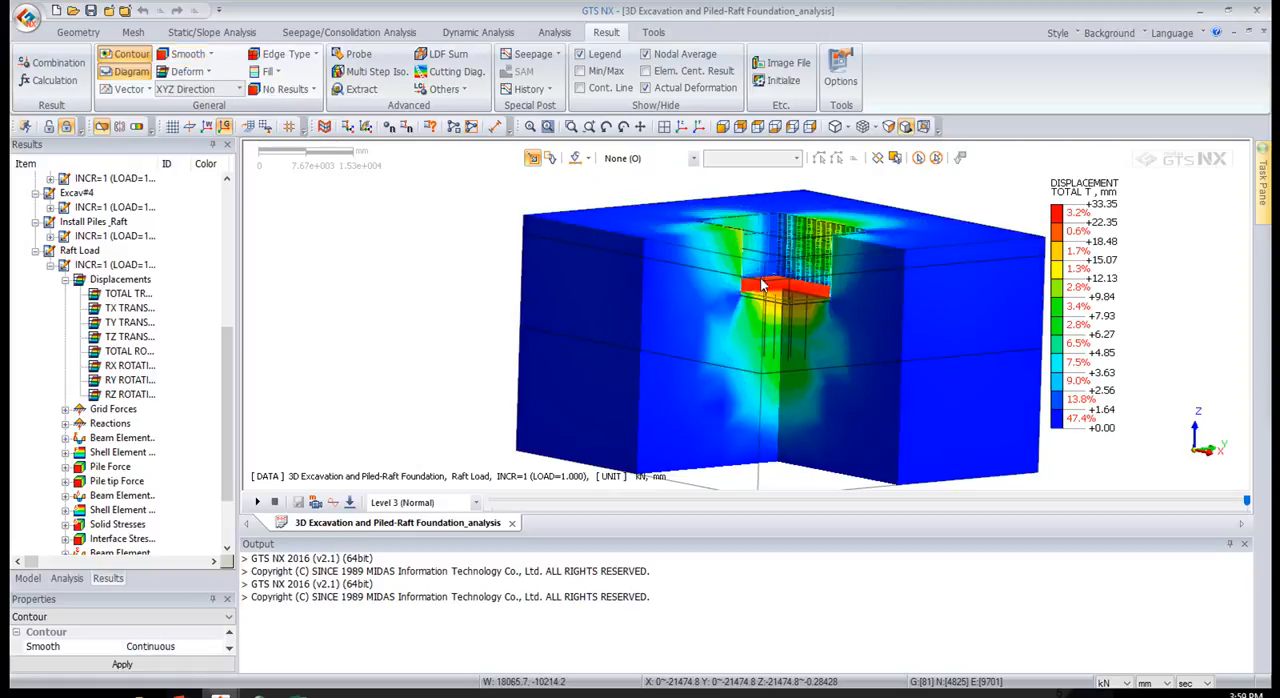
click(207, 60)
click(205, 86)
Preview the clipped model with the Mesh Edge type, and switch back to Feature Edge
click(287, 54)
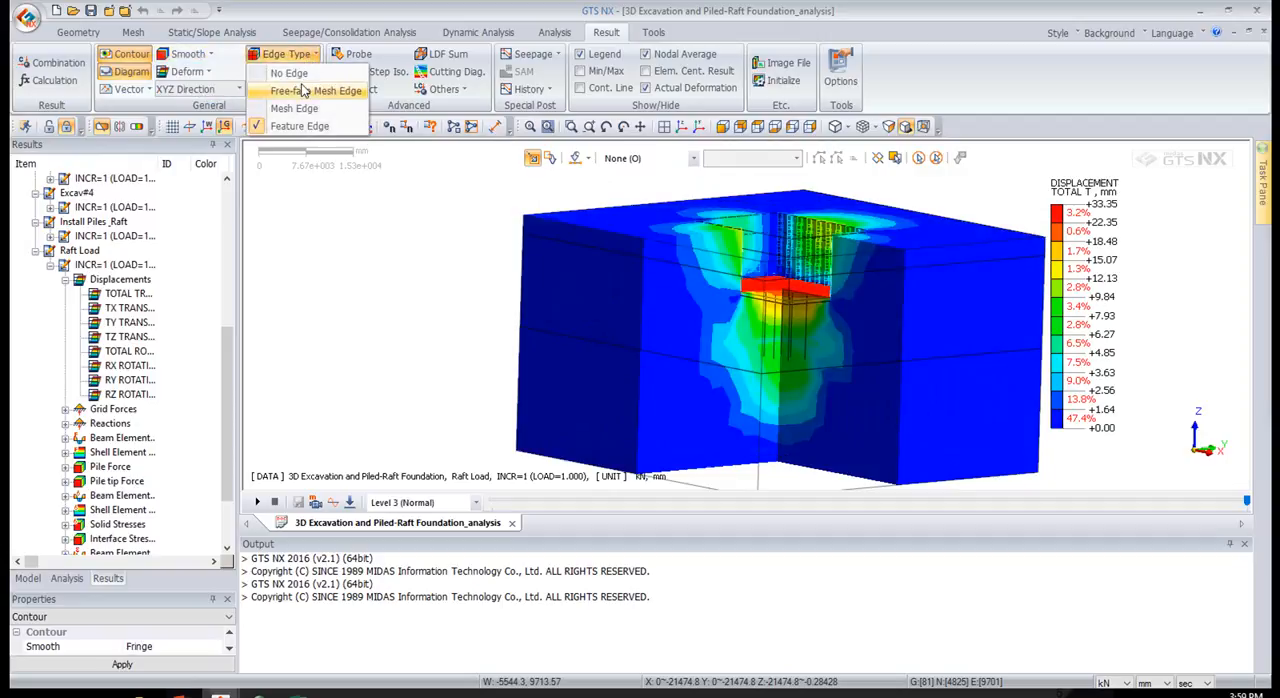
click(300, 108)
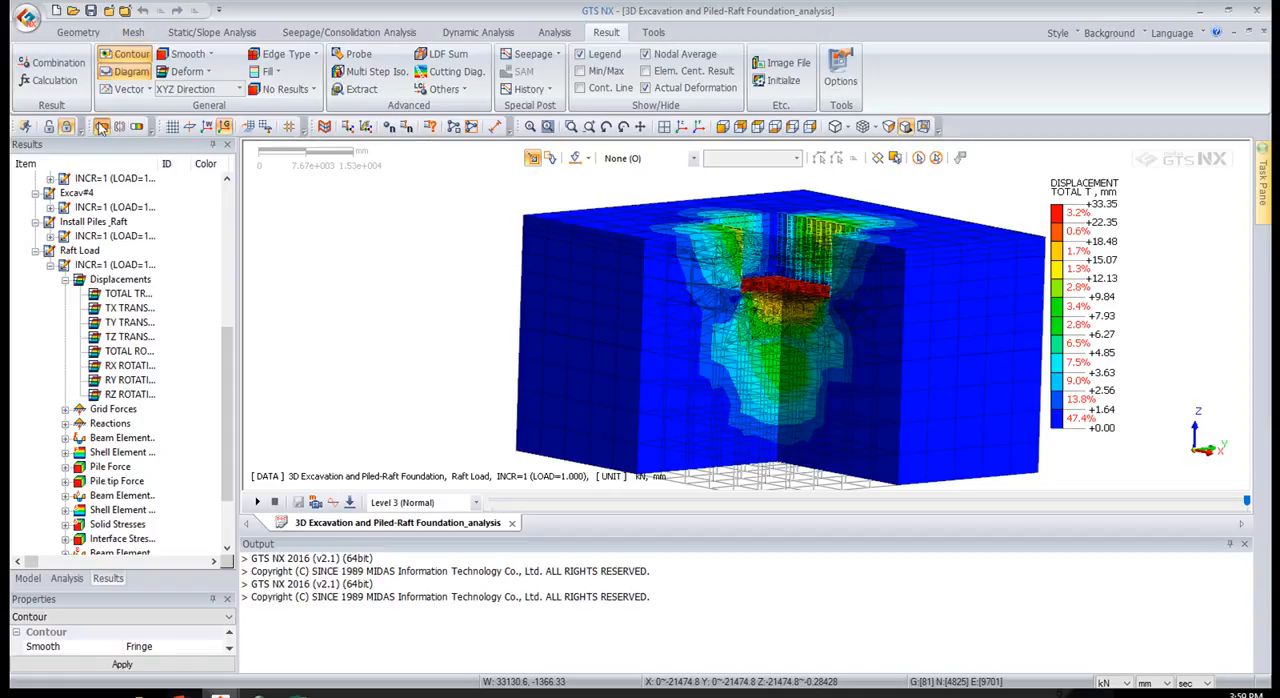
click(287, 54)
click(299, 126)
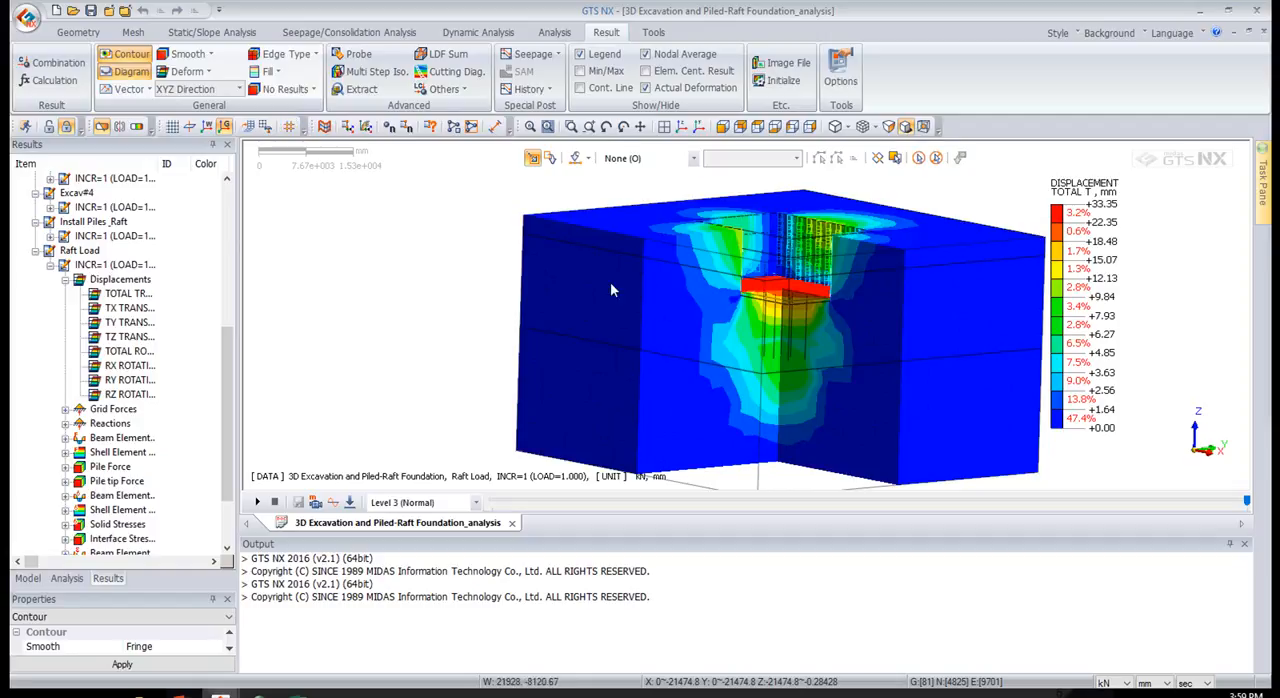
Turn off the clipping and display the axial force of the beam elements for the Raft Load stage
click(101, 127)
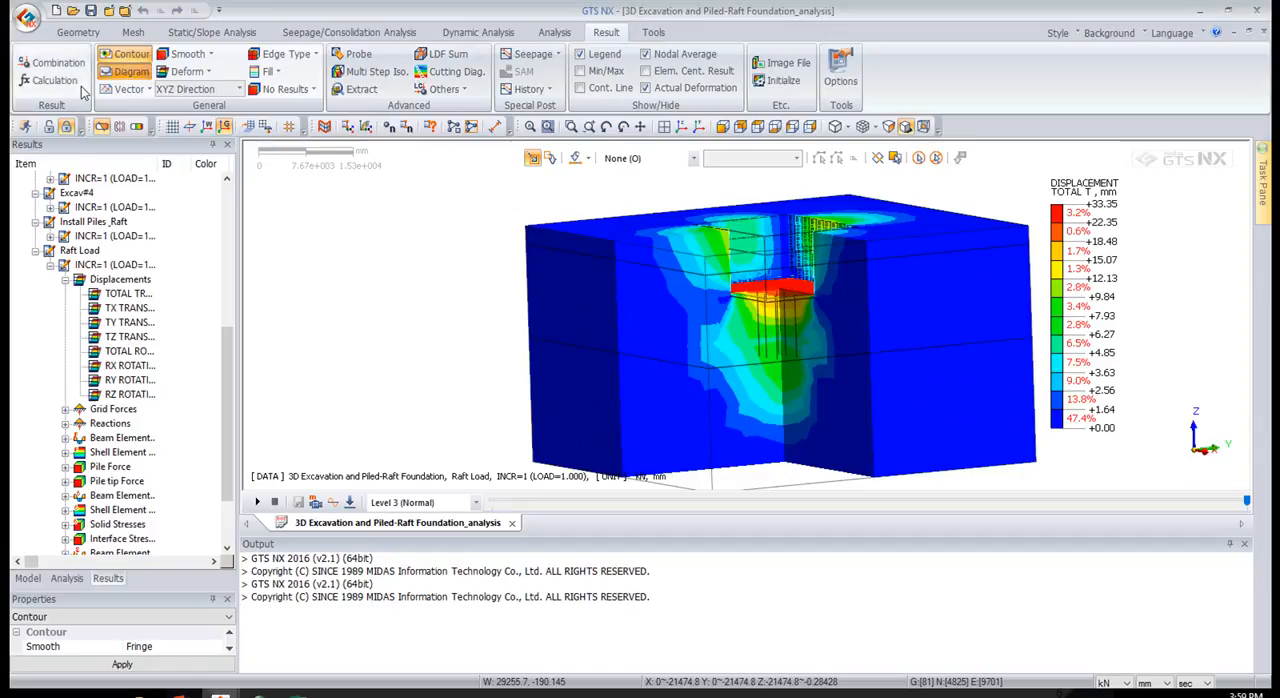
click(101, 127)
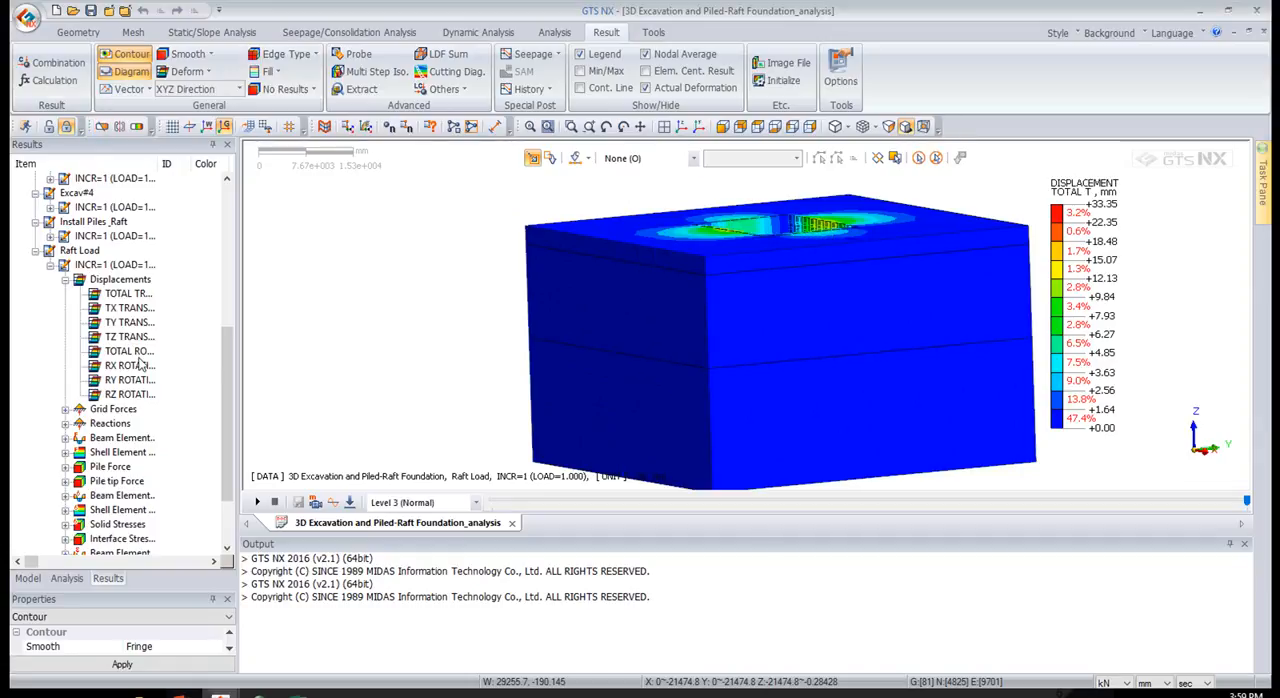
scroll(140, 366, down, 2)
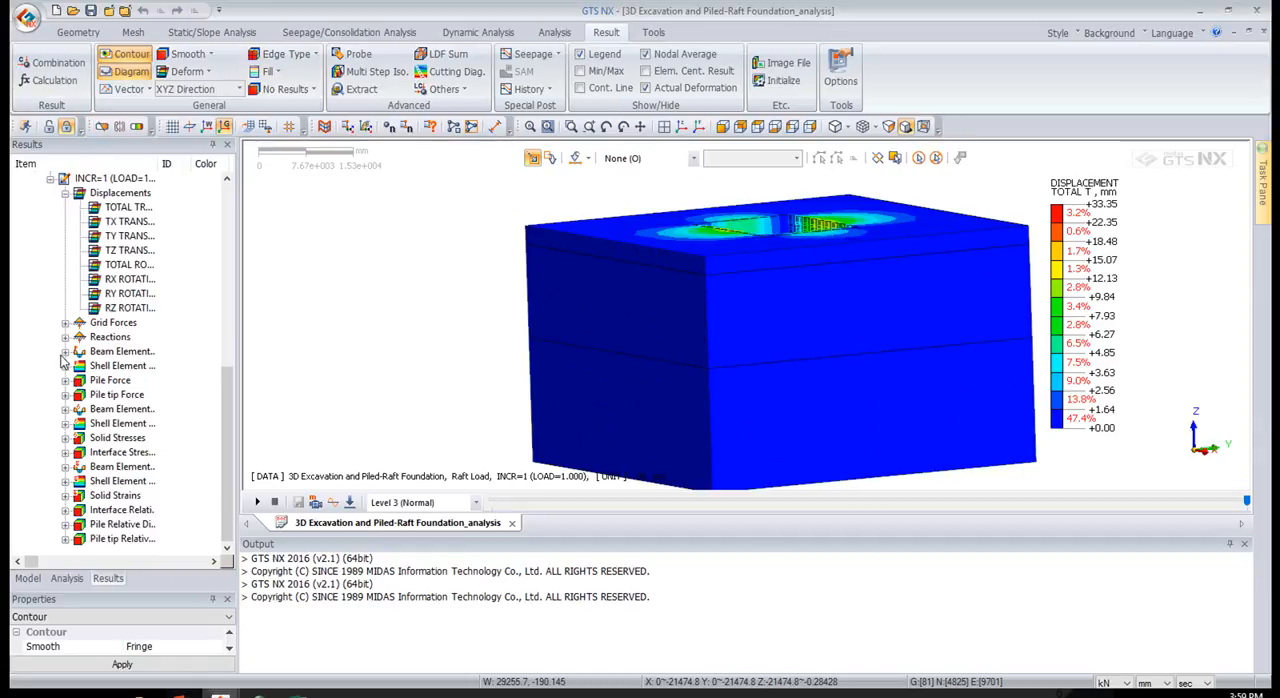
click(65, 352)
double_click(119, 357)
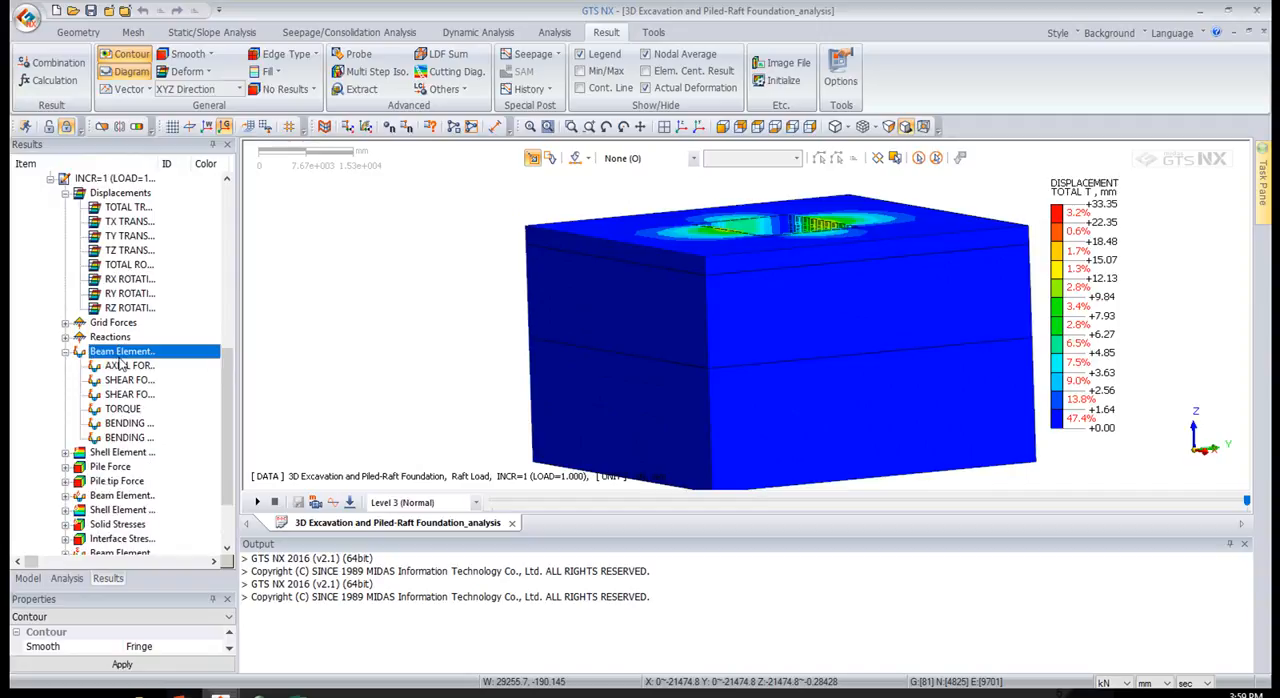
click(67, 352)
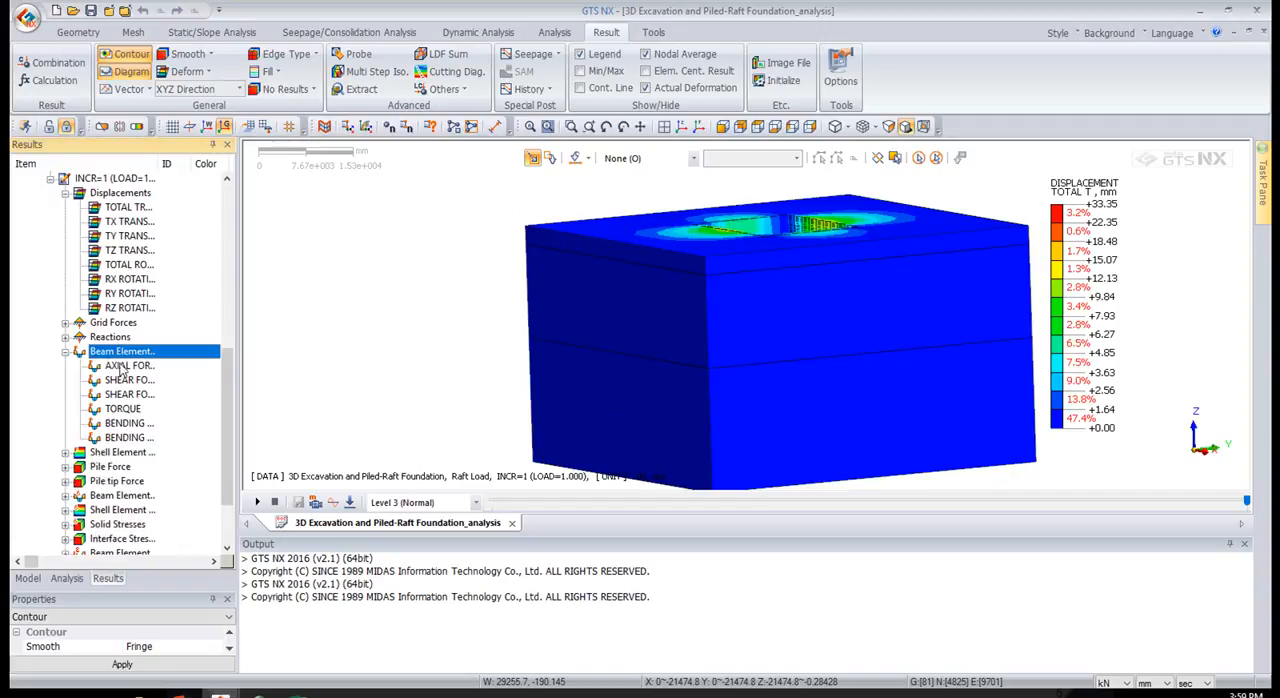
click(122, 367)
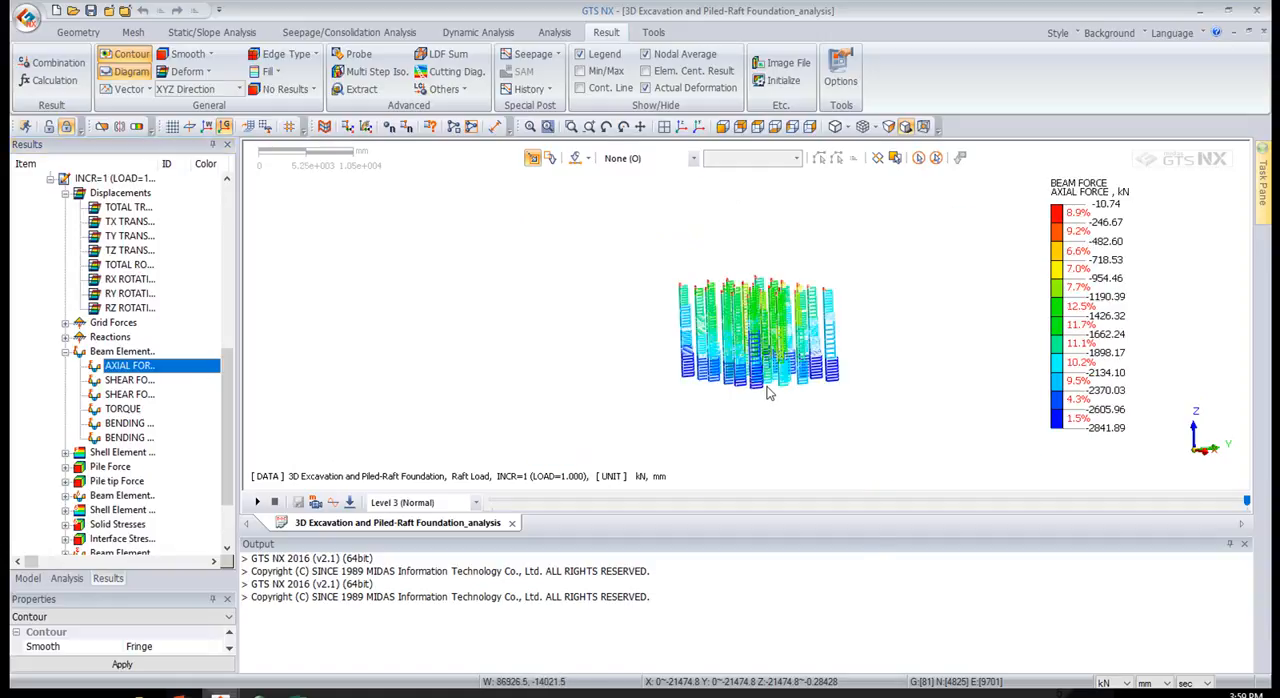
middle_drag(781, 374, 755, 397)
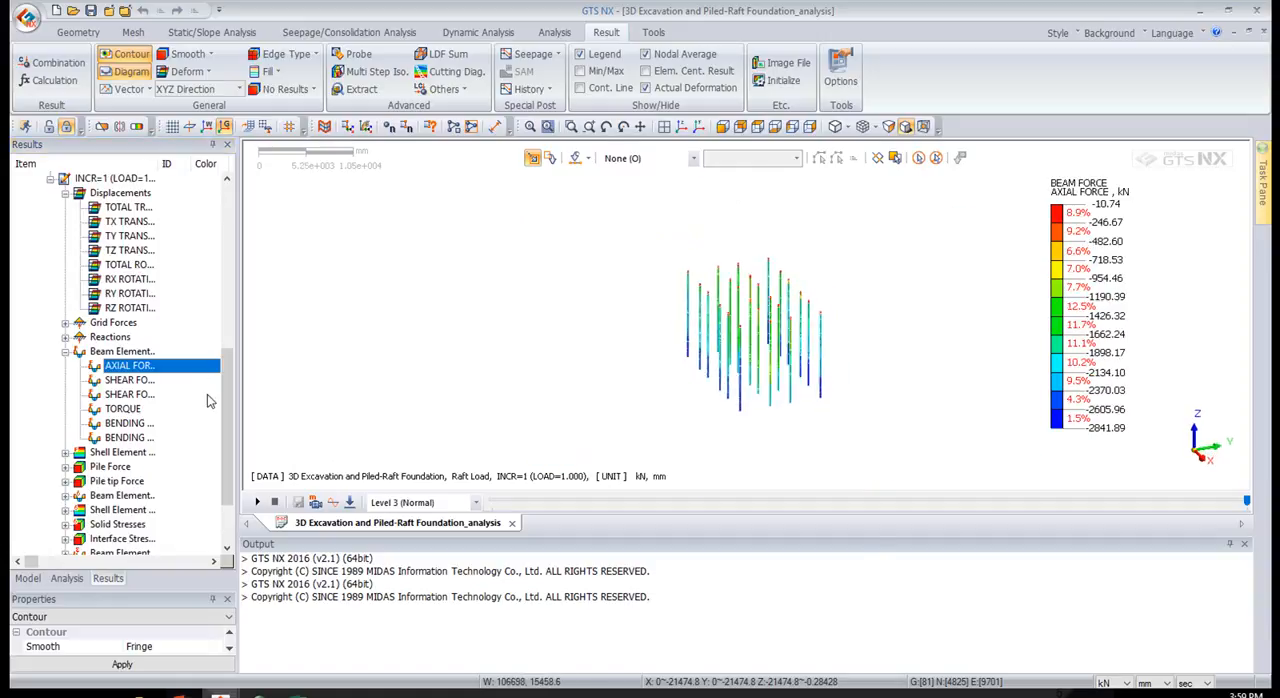
Widen the item column of the results list and display Bending Moment Y of the beam elements
click(139, 422)
drag(158, 165, 192, 180)
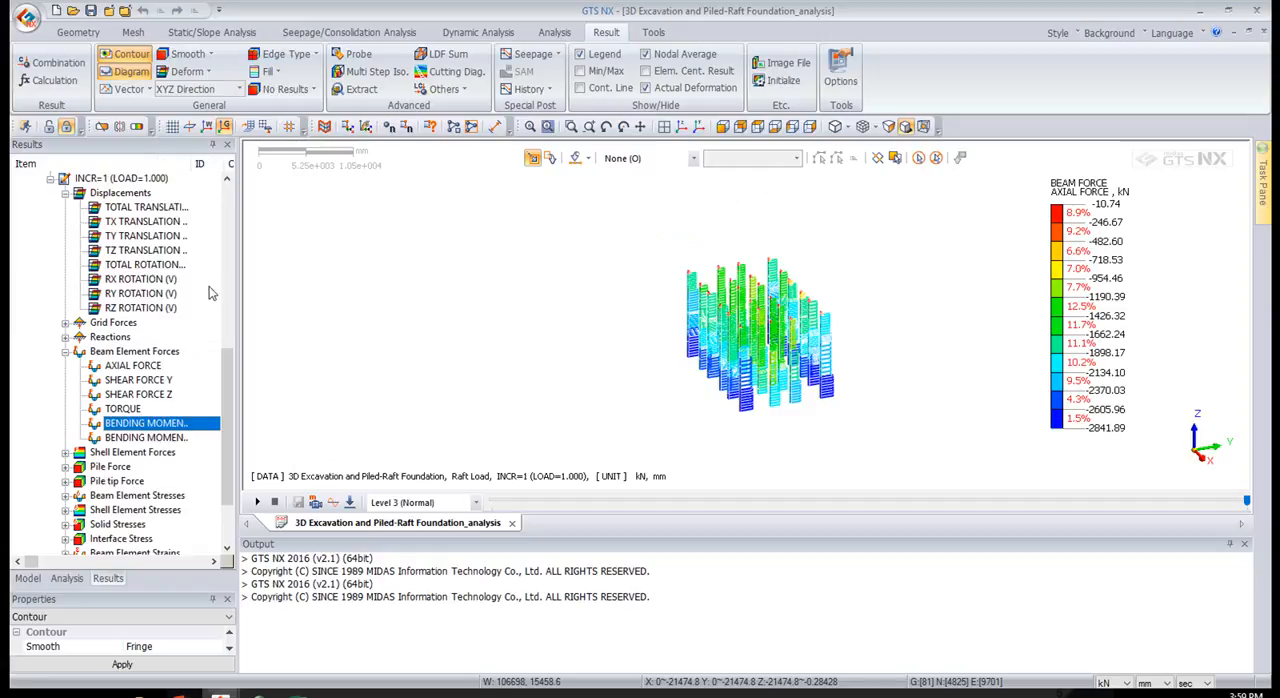
click(149, 424)
Display Bending Moment XX from the shell element forces and turn off Actual Deformation
scroll(149, 428, down, 1)
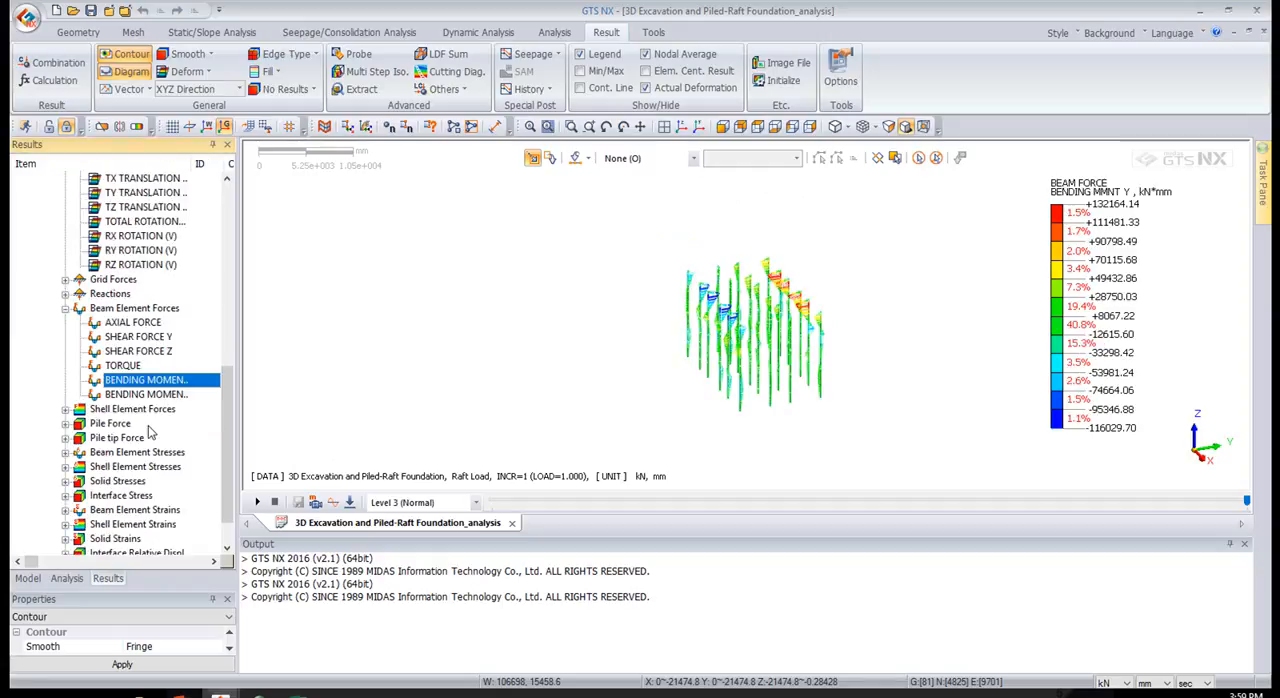
click(65, 410)
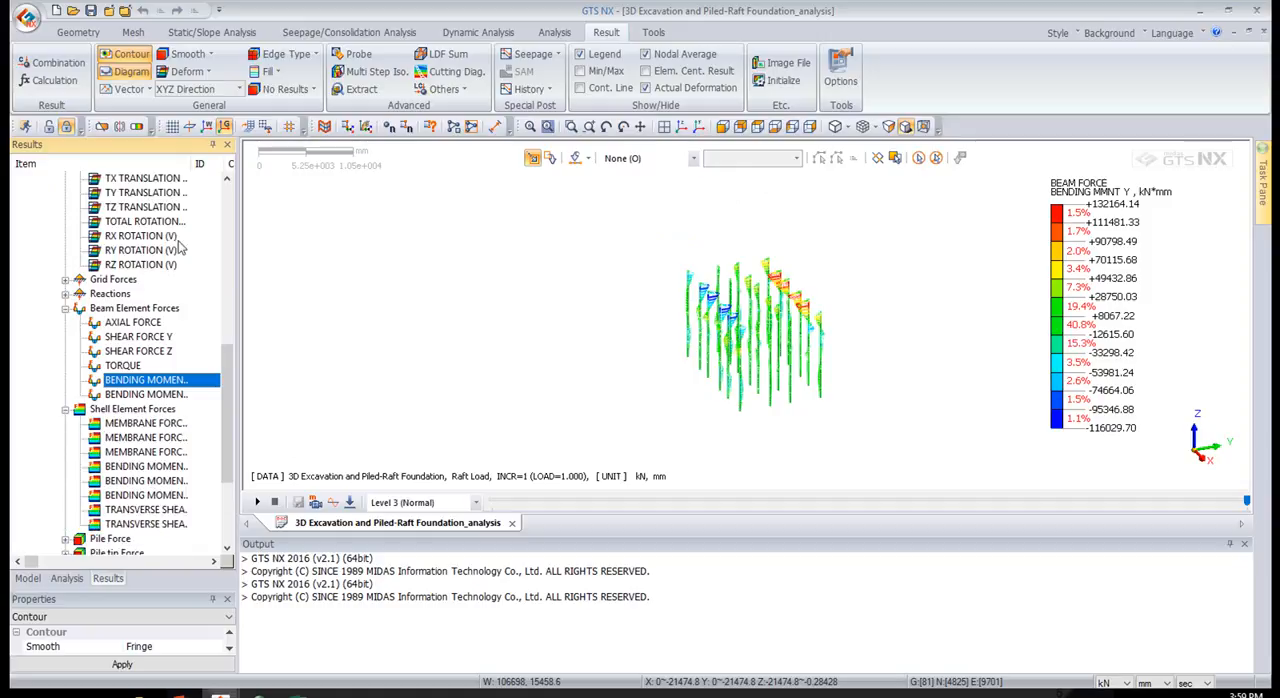
double_click(200, 167)
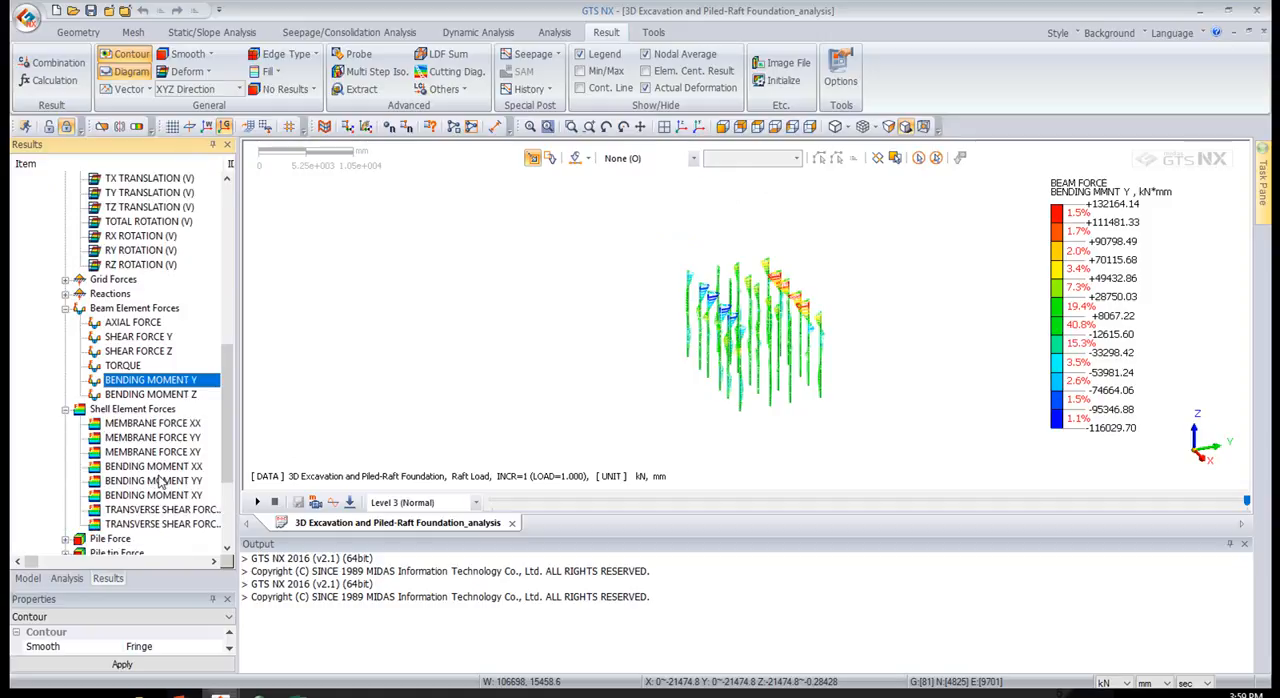
click(157, 474)
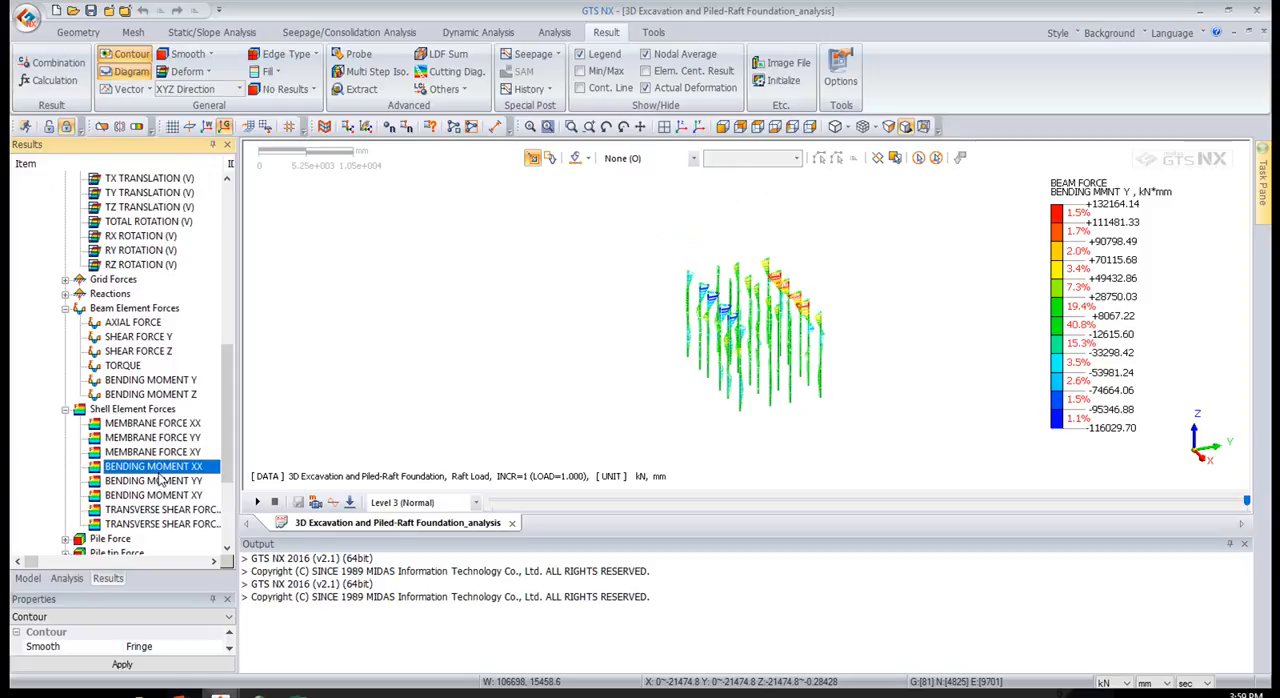
middle_drag(754, 238, 726, 168)
click(683, 89)
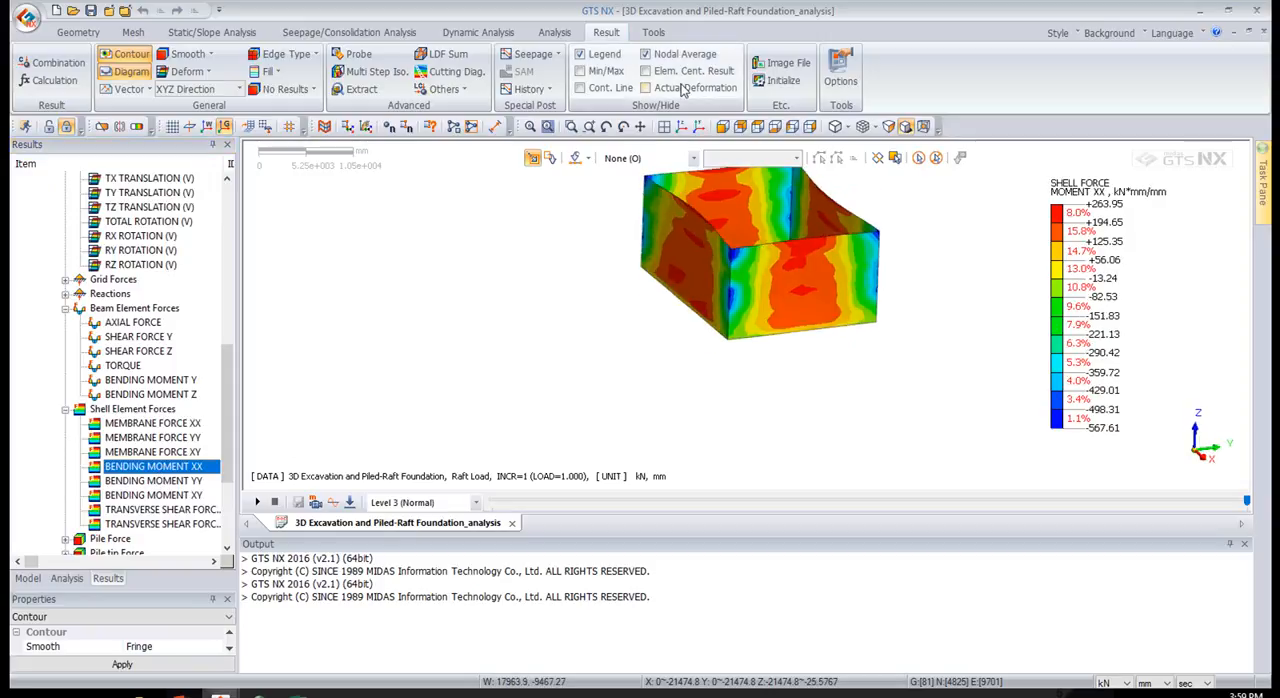
Turn on Actual Deformation for the Bending Moment XX contour of the walls
middle_drag(558, 294, 557, 369)
middle_drag(723, 374, 743, 380)
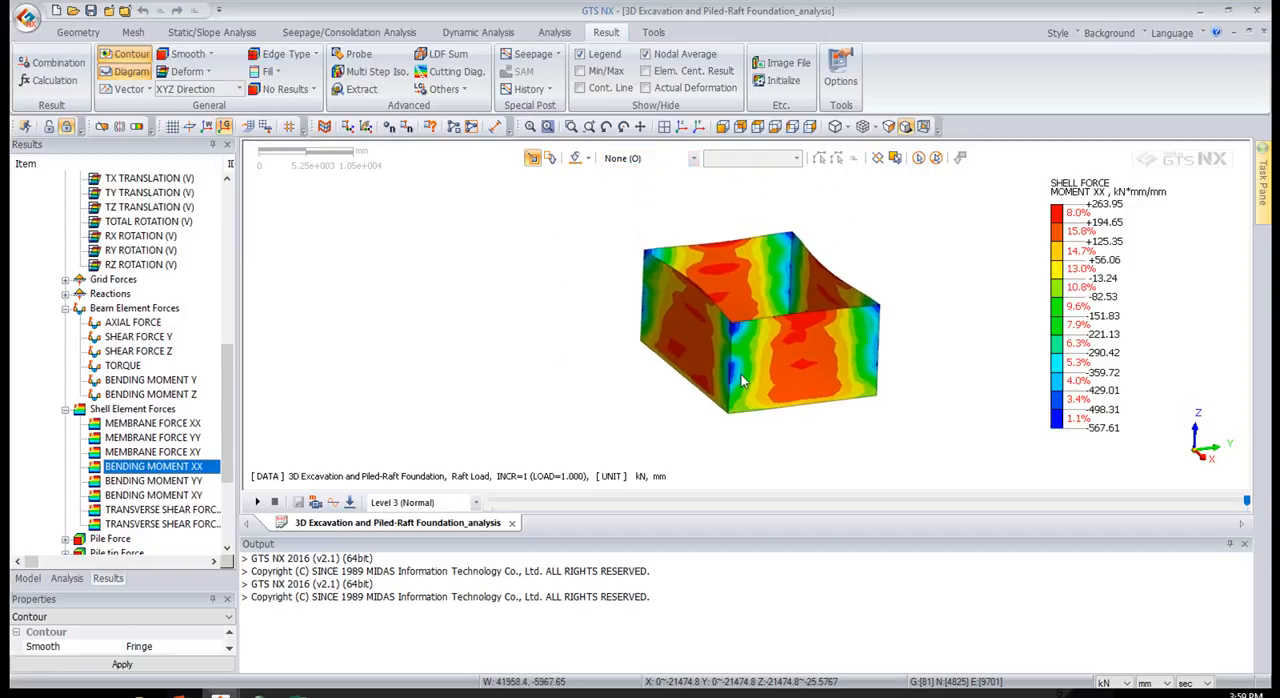
click(677, 88)
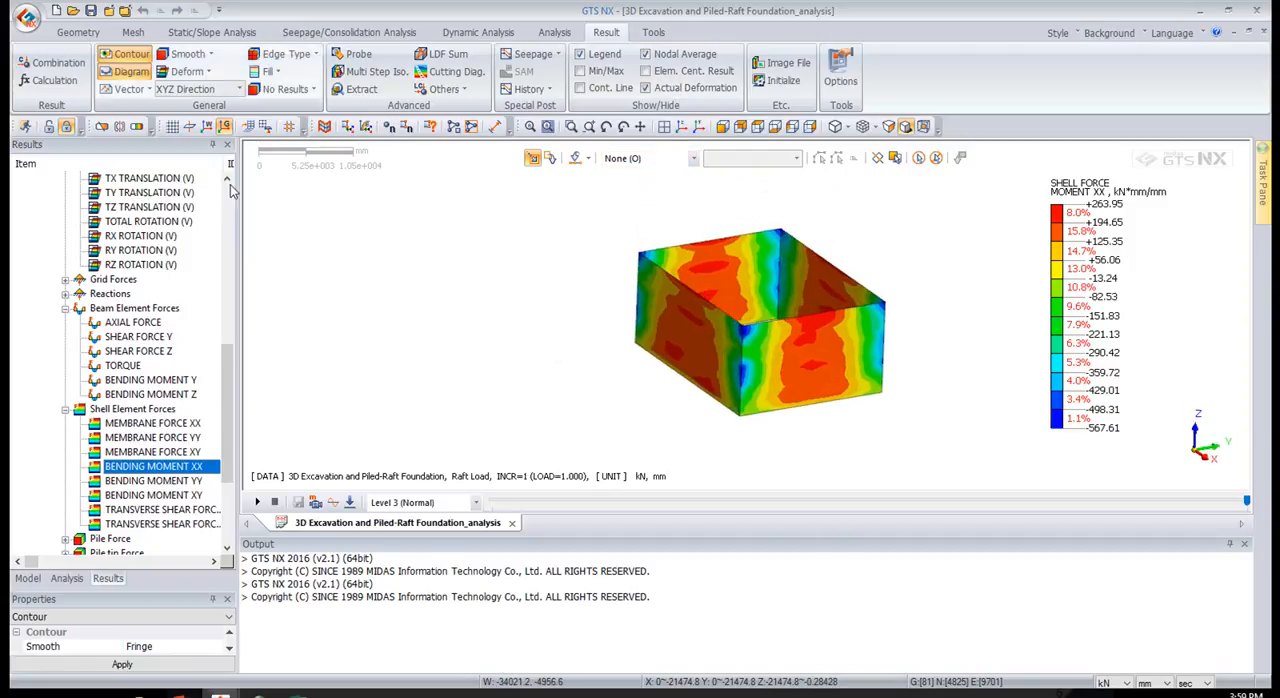
Start the Probe tool and show only the Wall mesh set
click(338, 57)
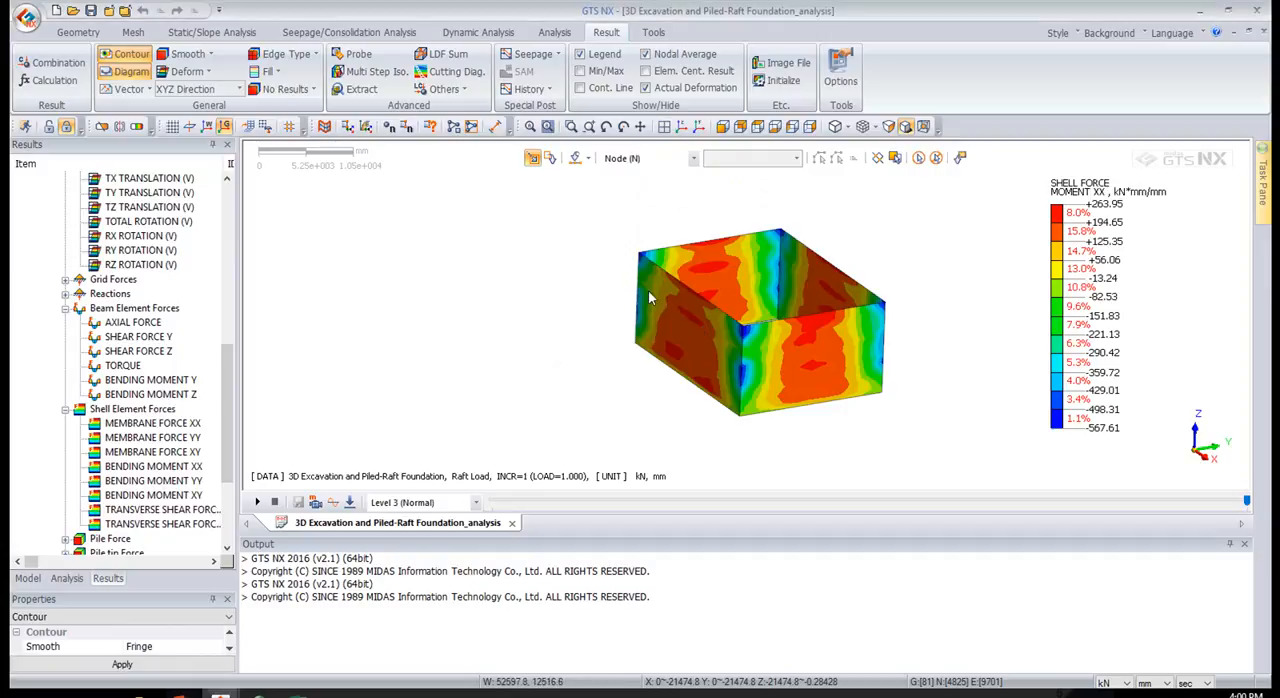
drag(1279, 170, 265, 199)
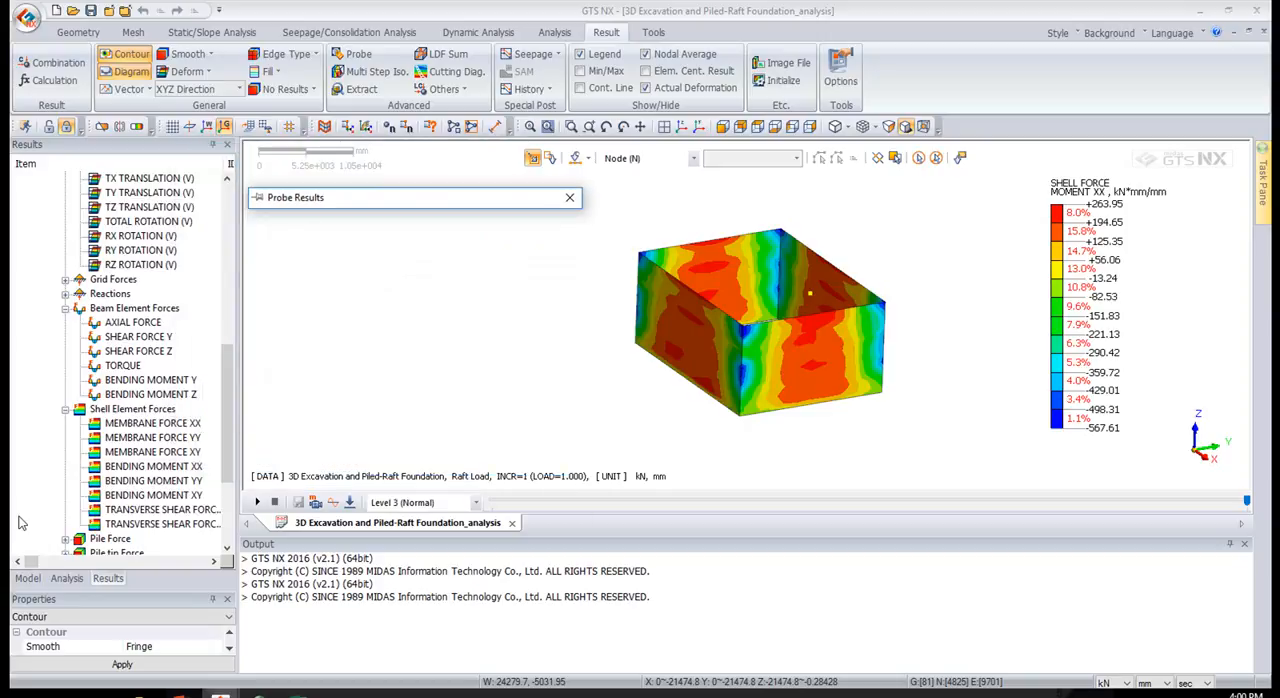
click(27, 578)
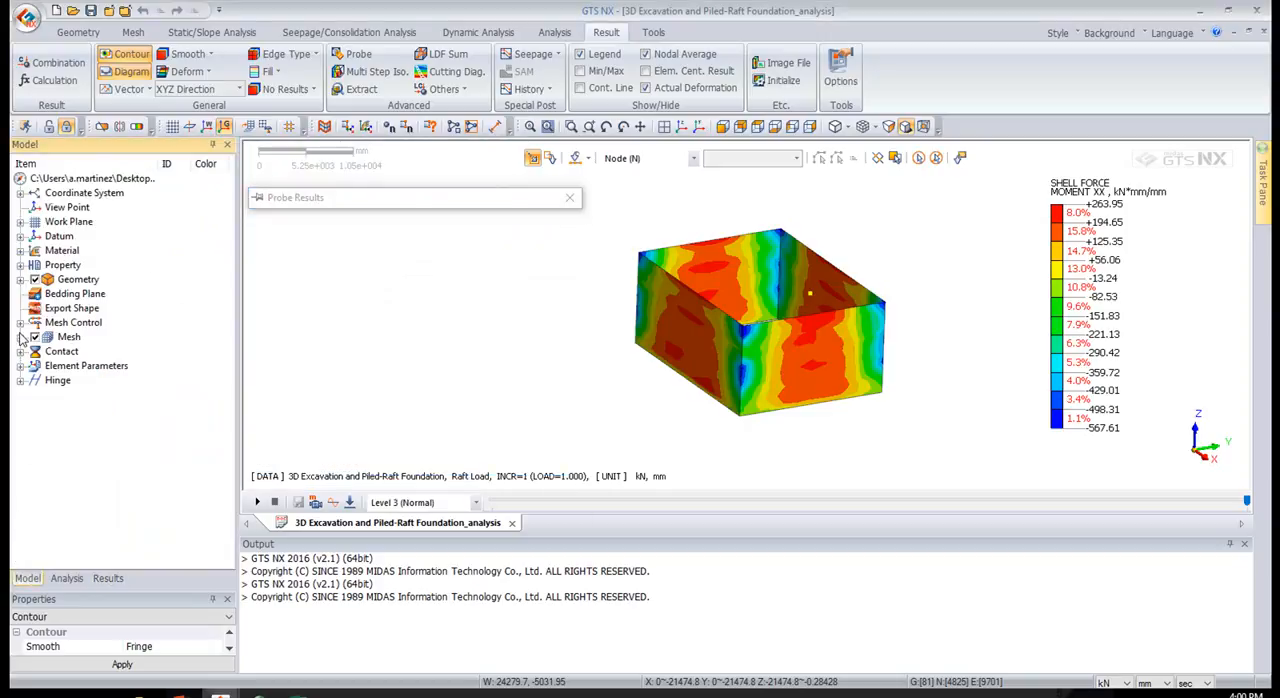
click(20, 337)
click(32, 330)
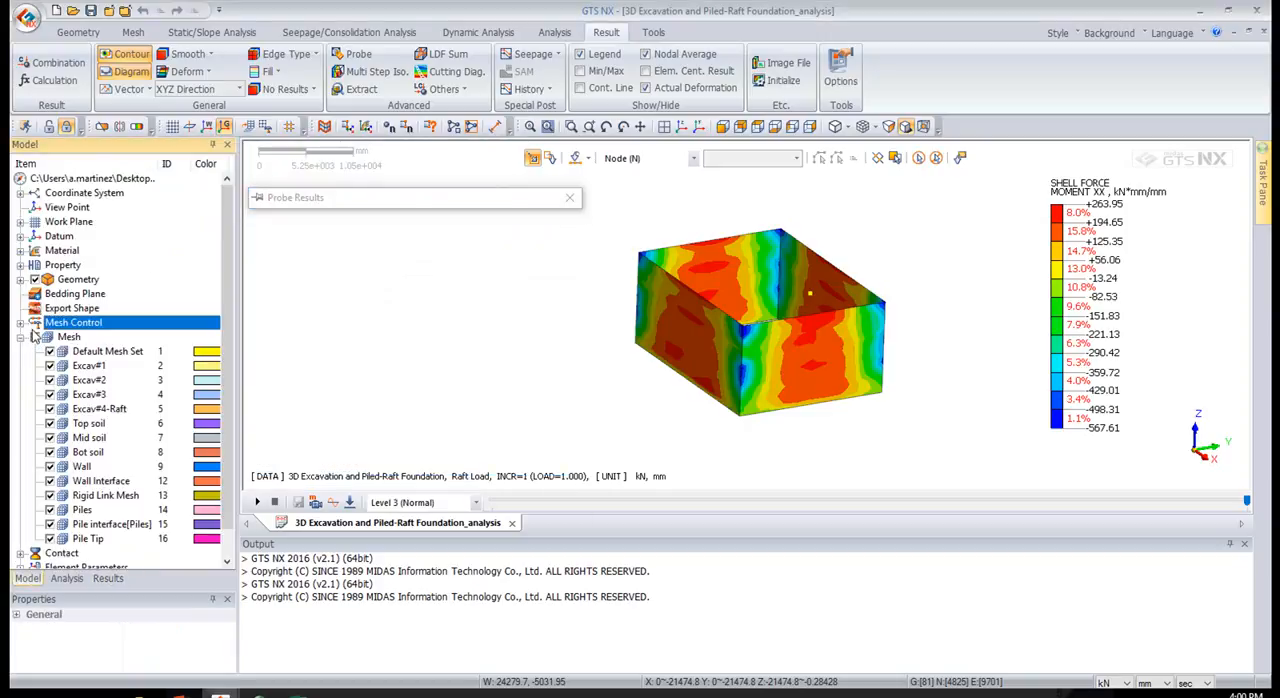
click(35, 337)
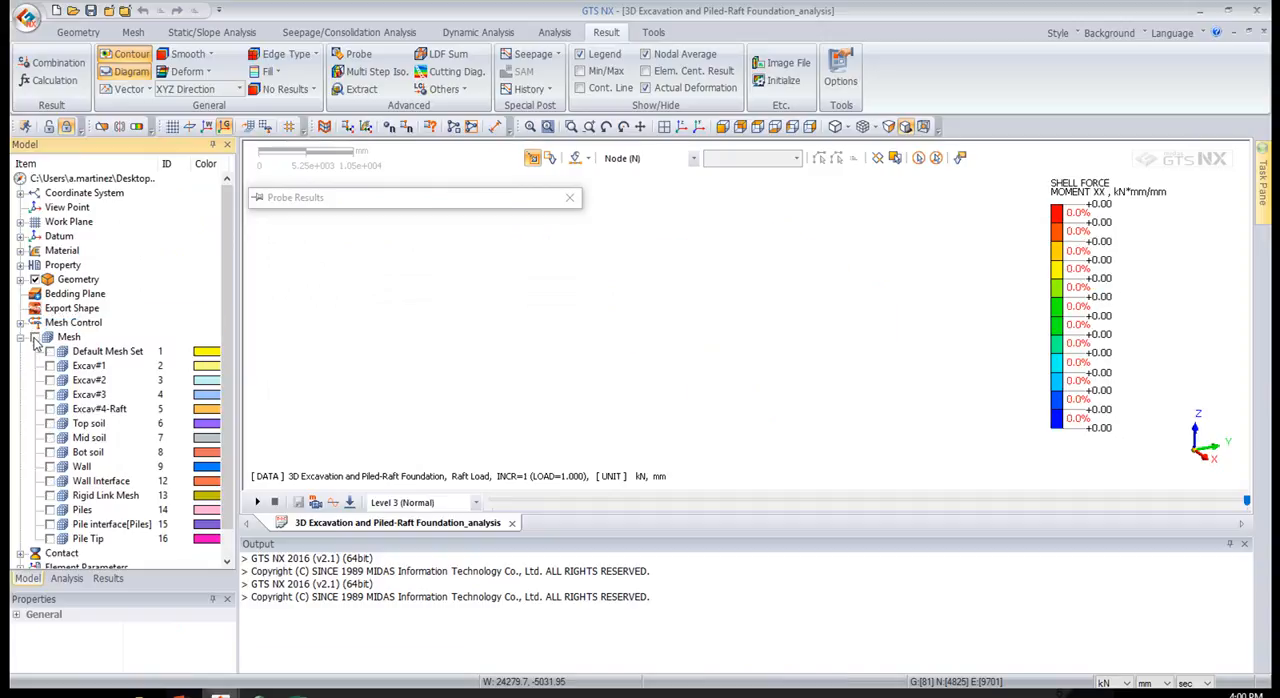
click(50, 466)
Probe Bending Moment XX at several nodes on the excavation walls, and close the probe
click(684, 352)
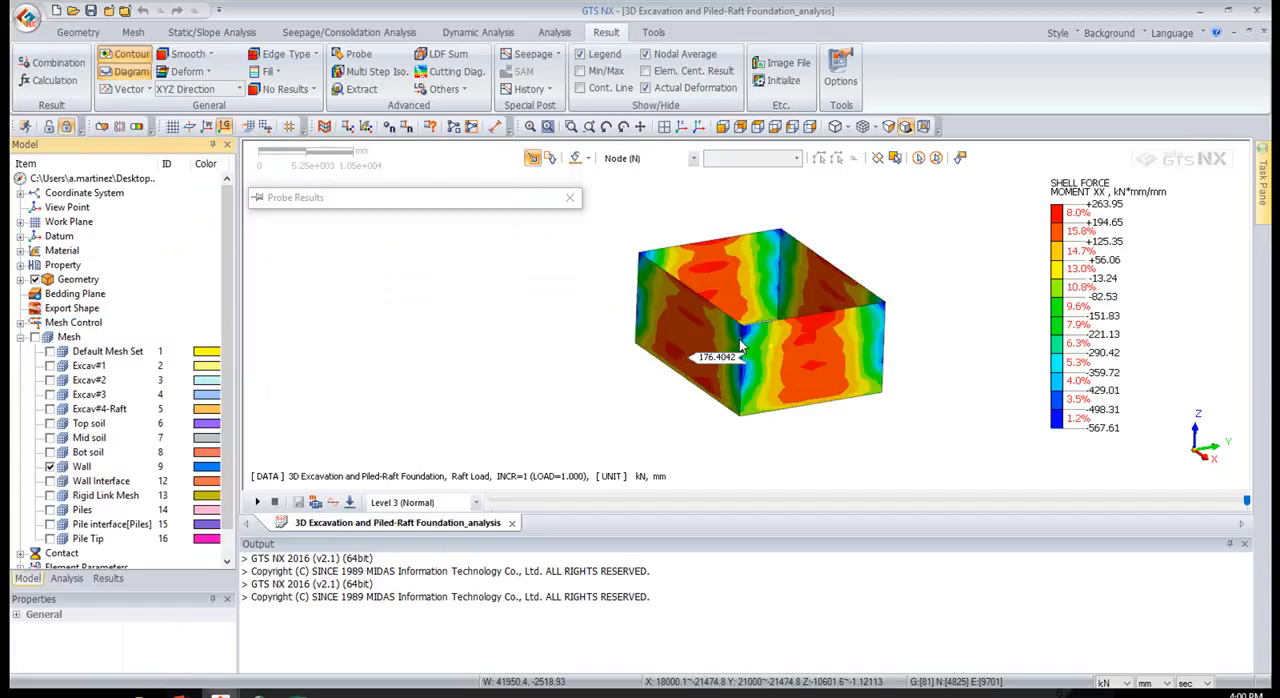
click(741, 300)
click(734, 260)
click(814, 370)
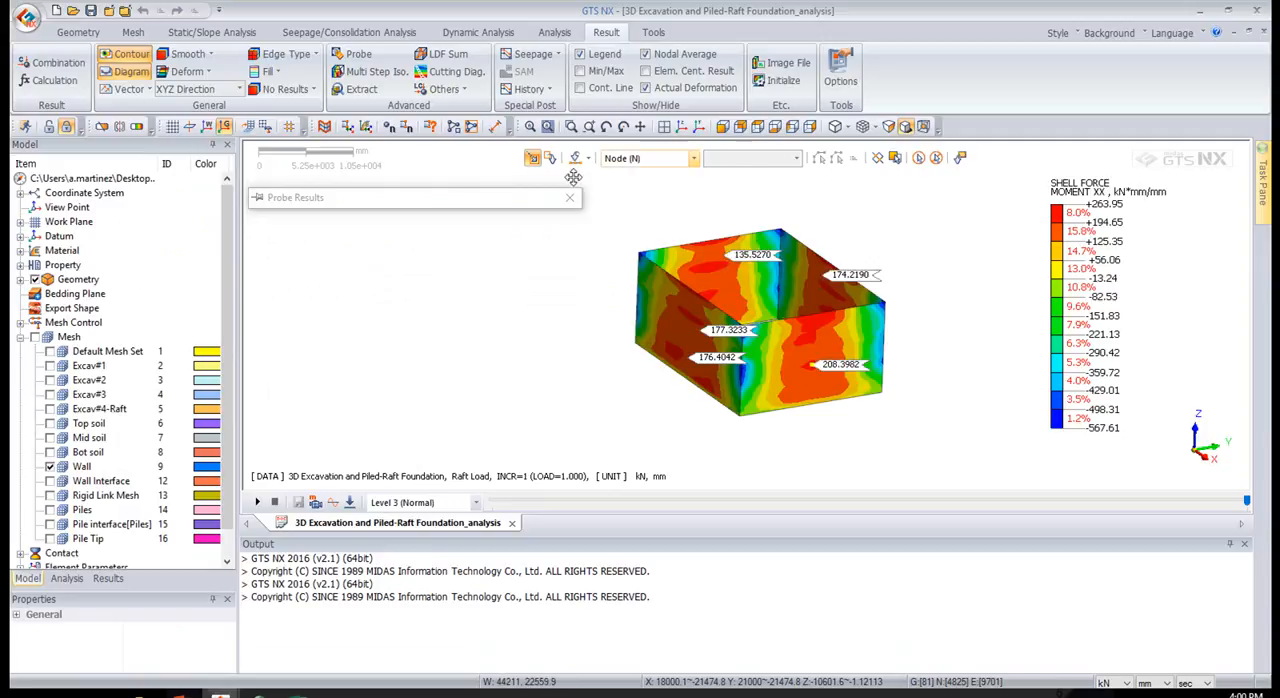
mouse_move(520, 201)
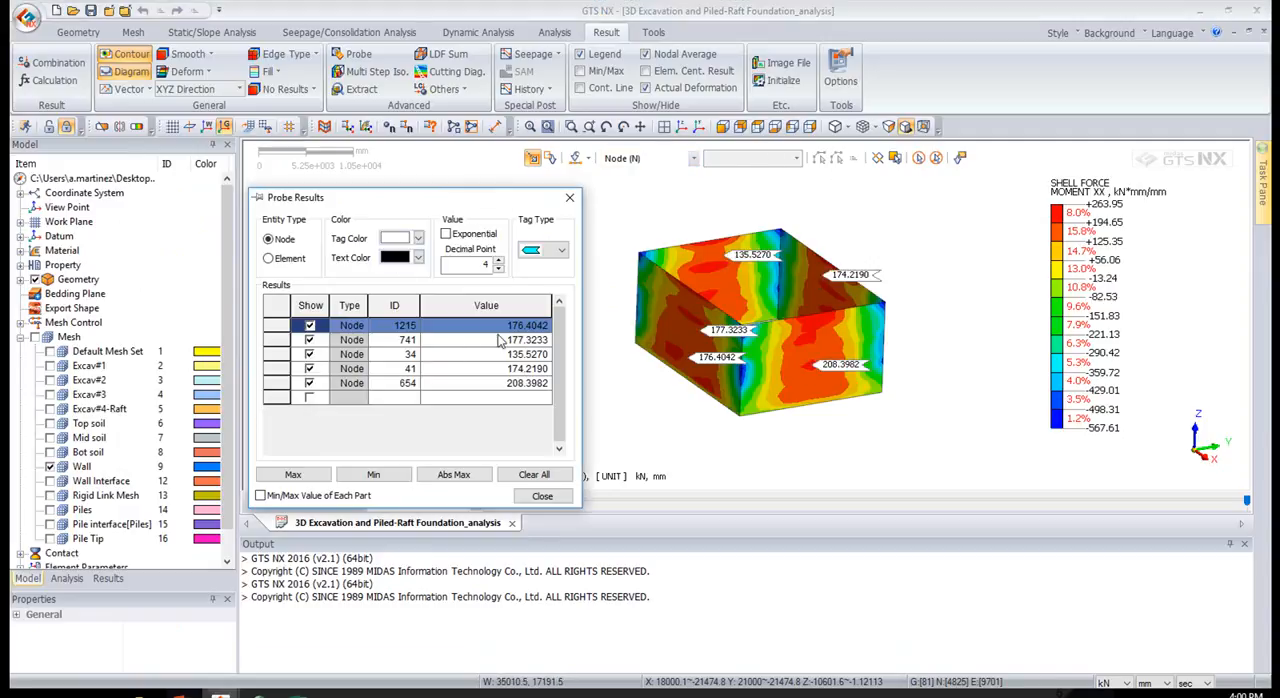
click(572, 200)
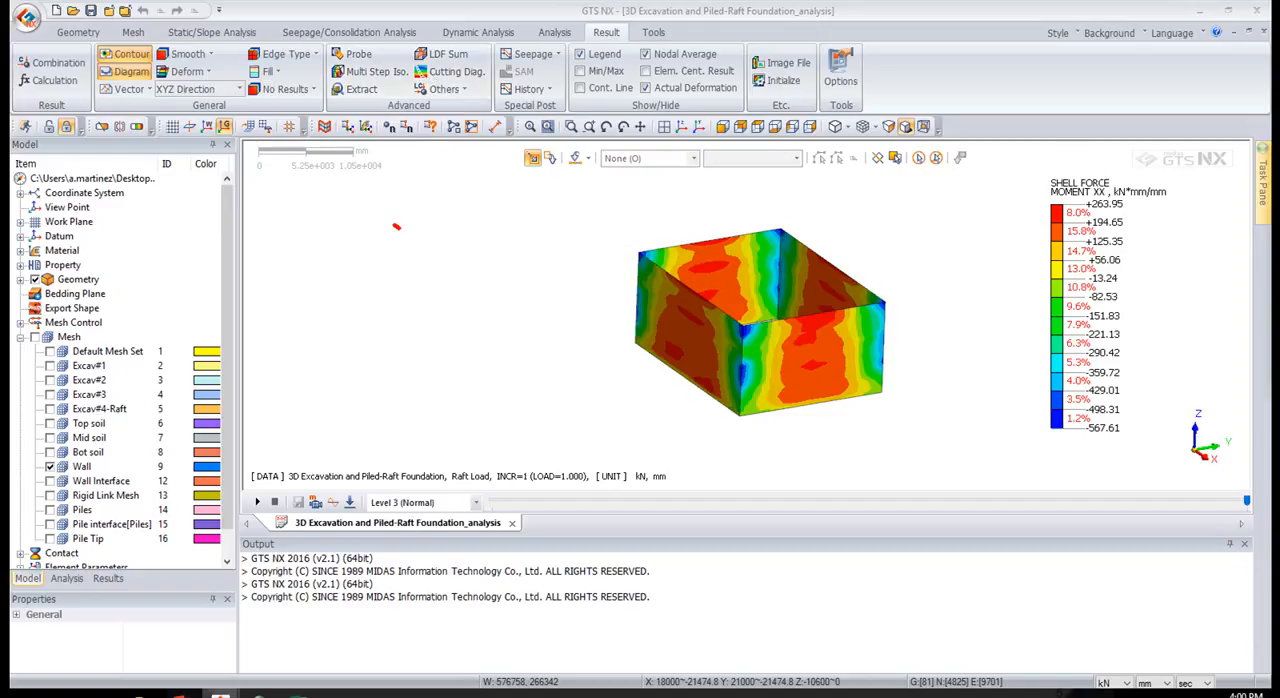
Define a two-point cutting line diagram along the wall from 18000, 21000, -6000 to 42000, 21000, -5000 in the (+)Y direction
drag(848, 180, 415, 229)
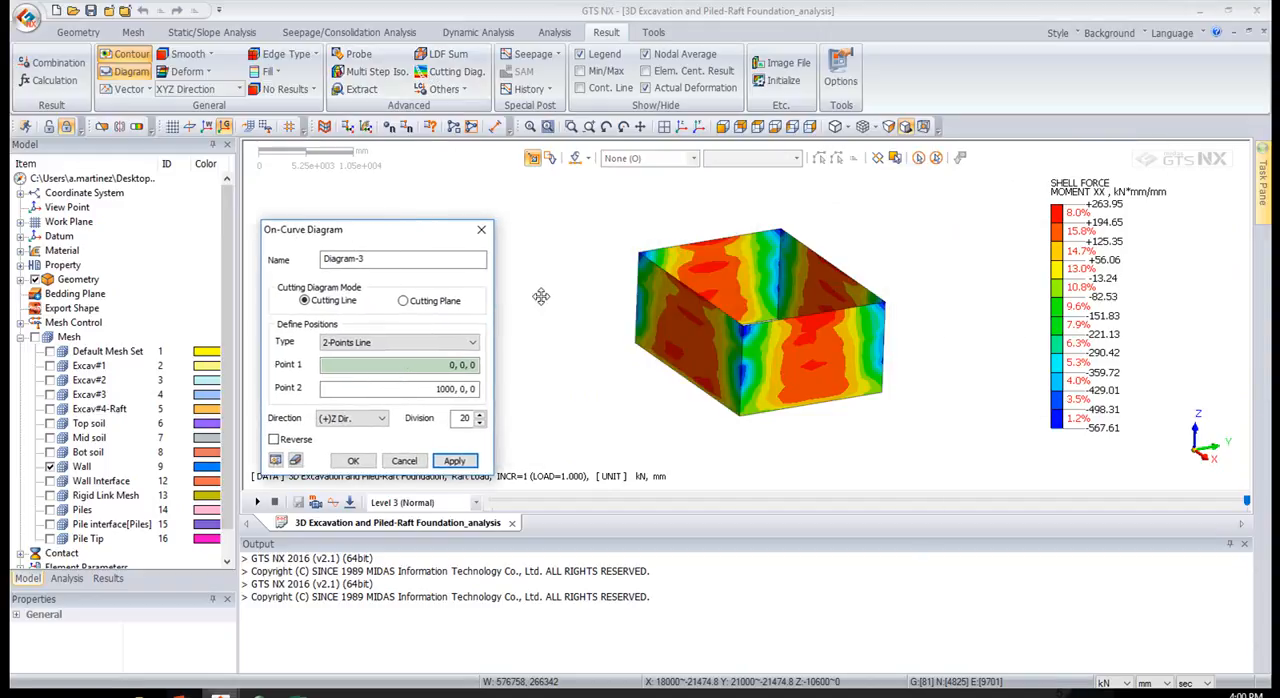
click(636, 306)
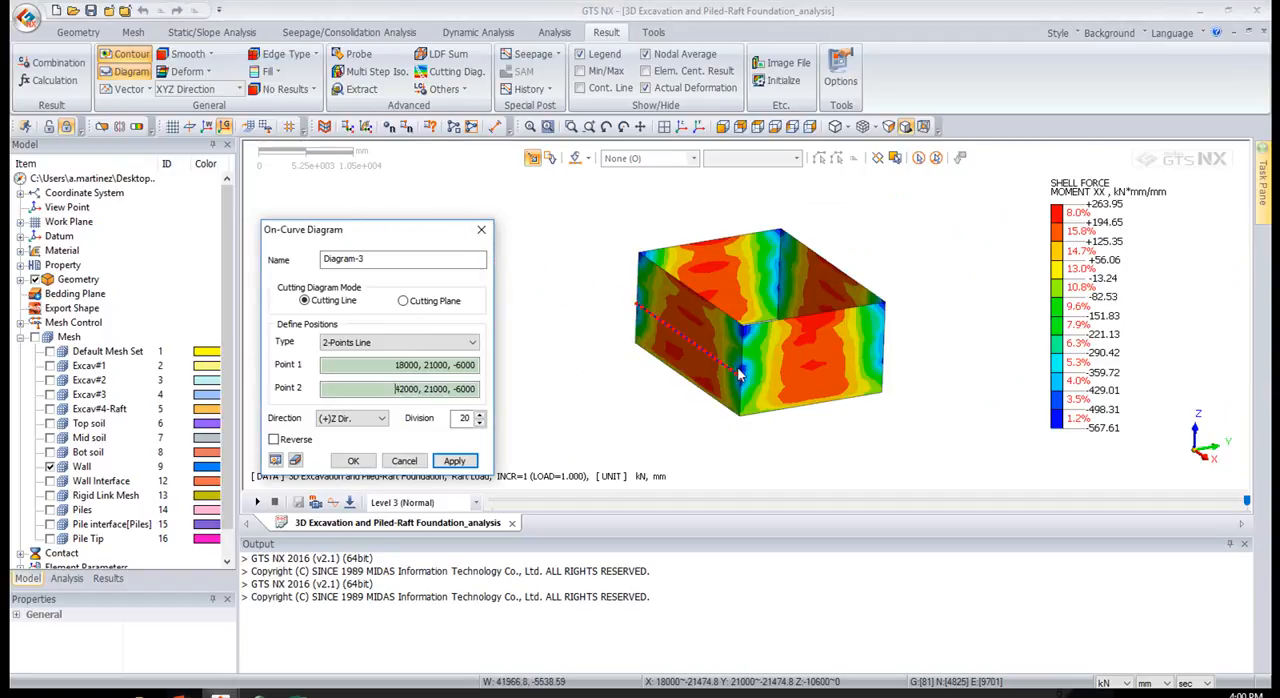
click(740, 369)
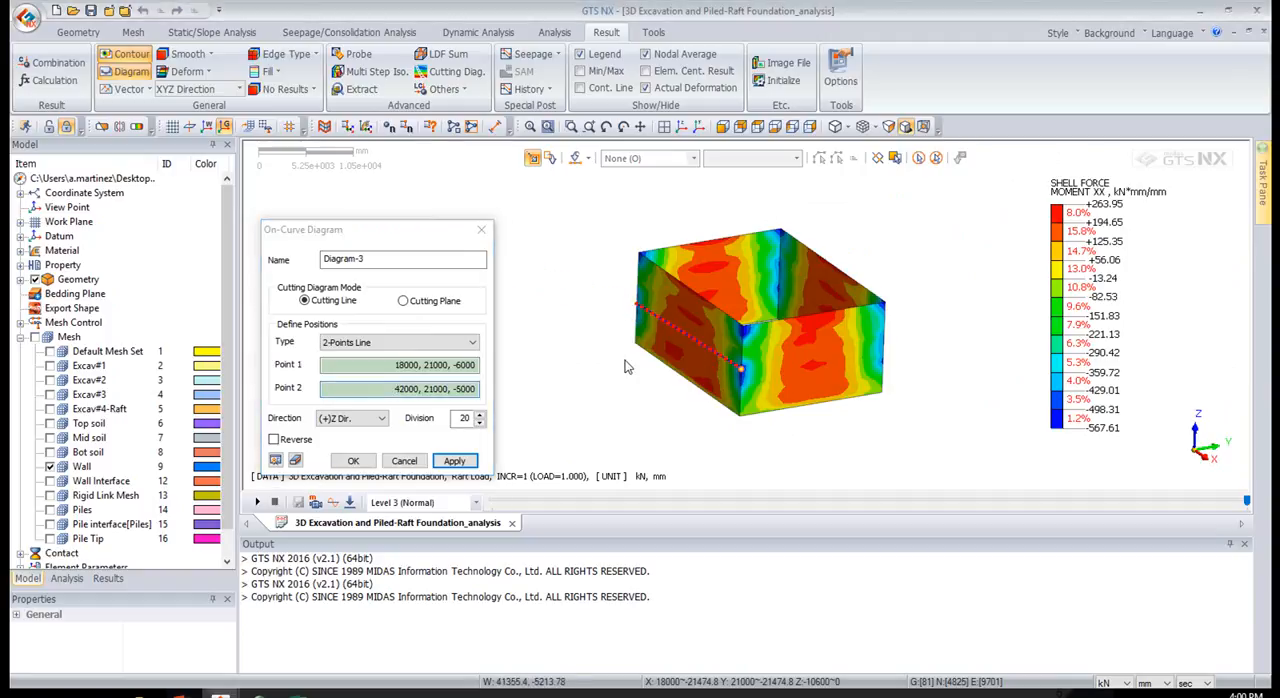
click(338, 420)
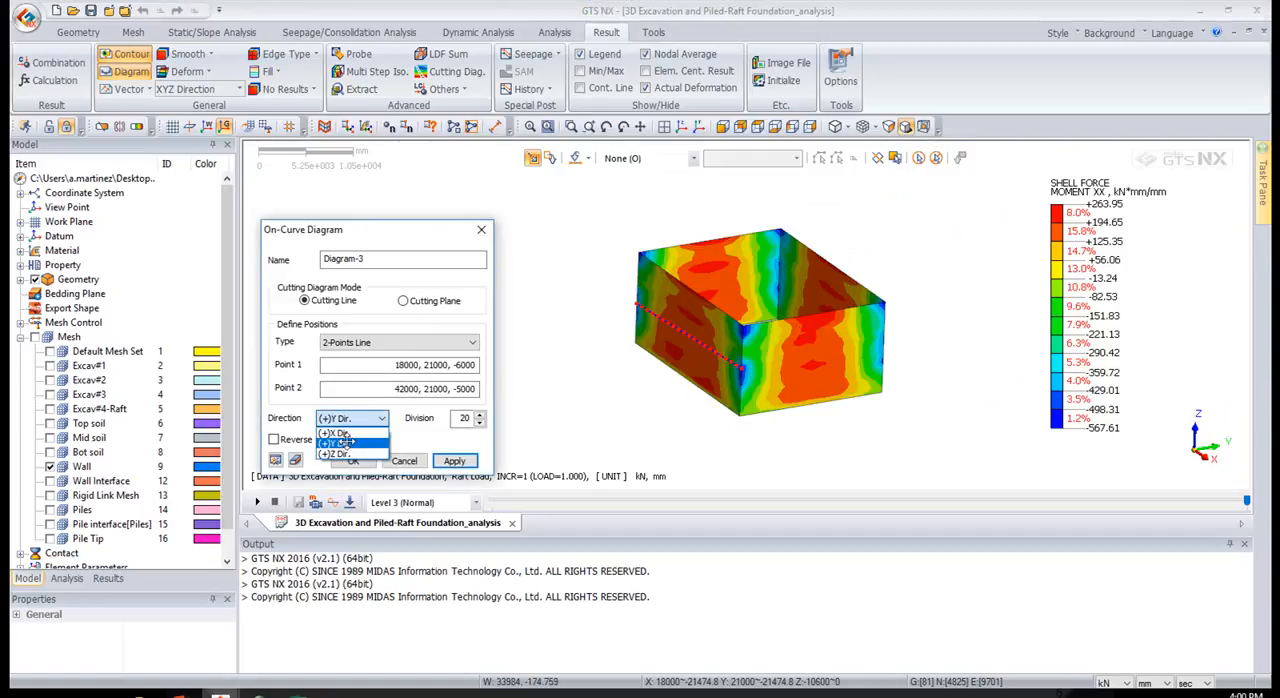
click(345, 442)
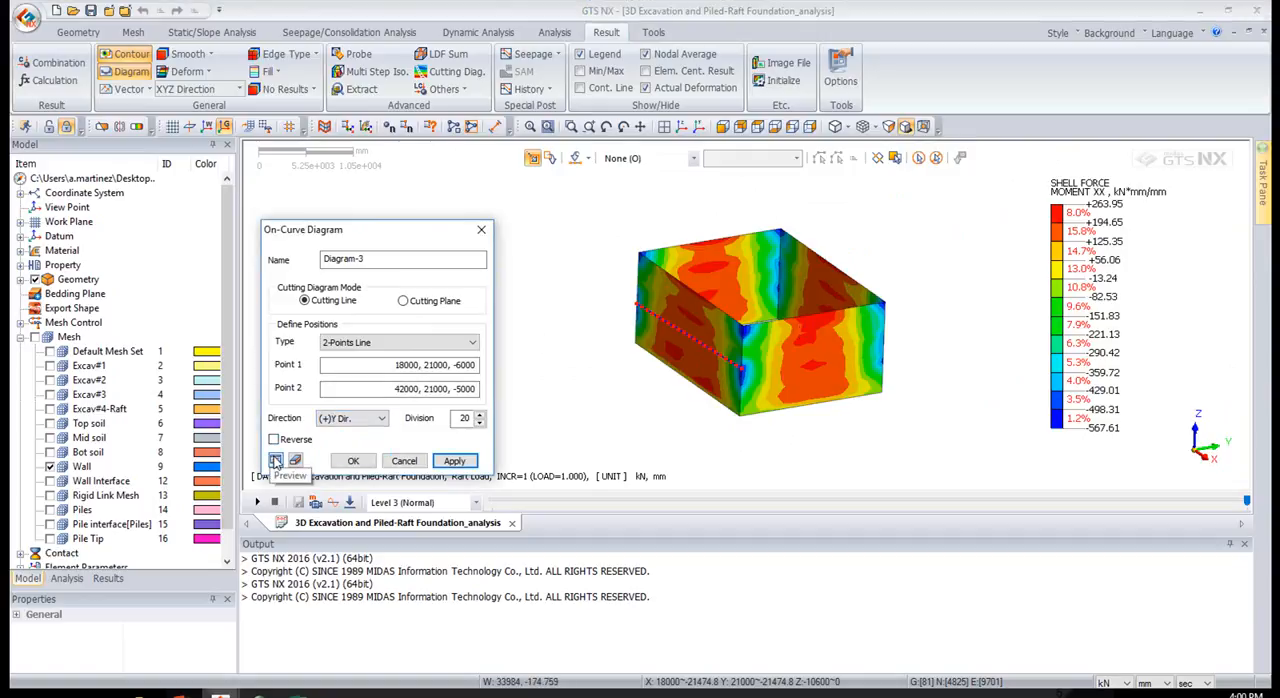
Preview the on-curve diagram on the wall, reverse its direction and create it
click(276, 461)
scroll(700, 364, up, 2)
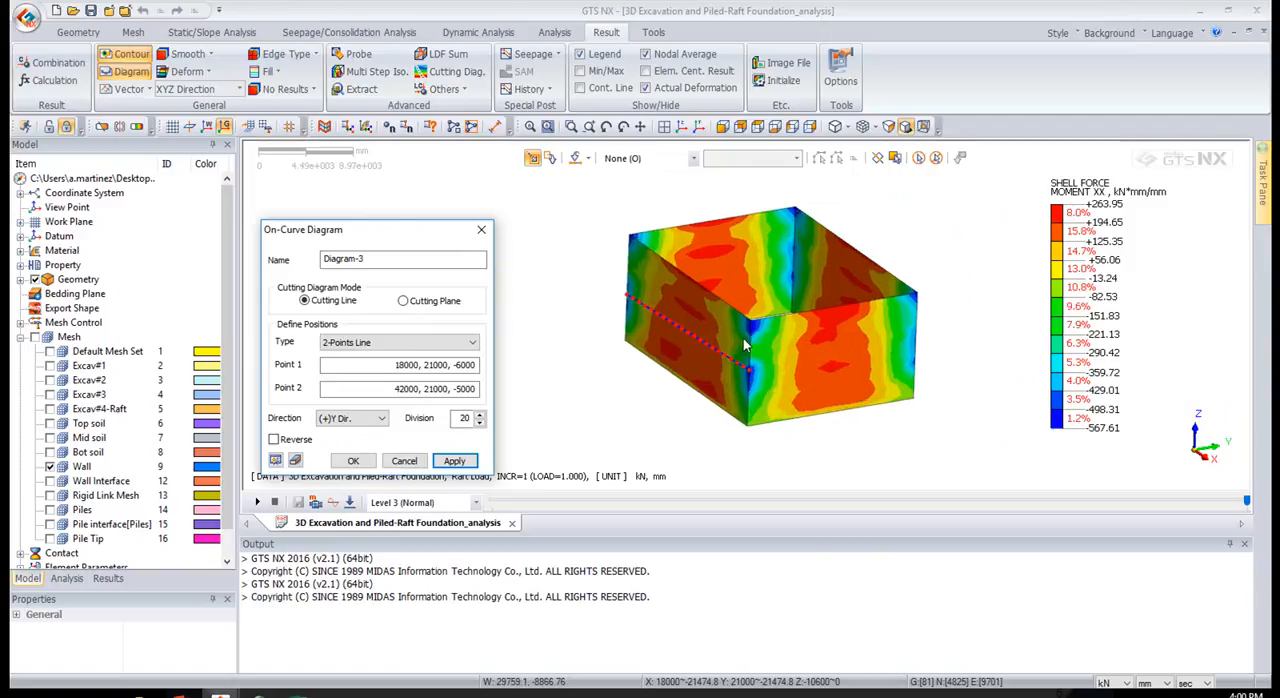
scroll(781, 327, up, 1)
mouse_move(781, 327)
middle_down()
mouse_move(694, 360)
mouse_move(777, 340)
mouse_move(781, 316)
middle_up()
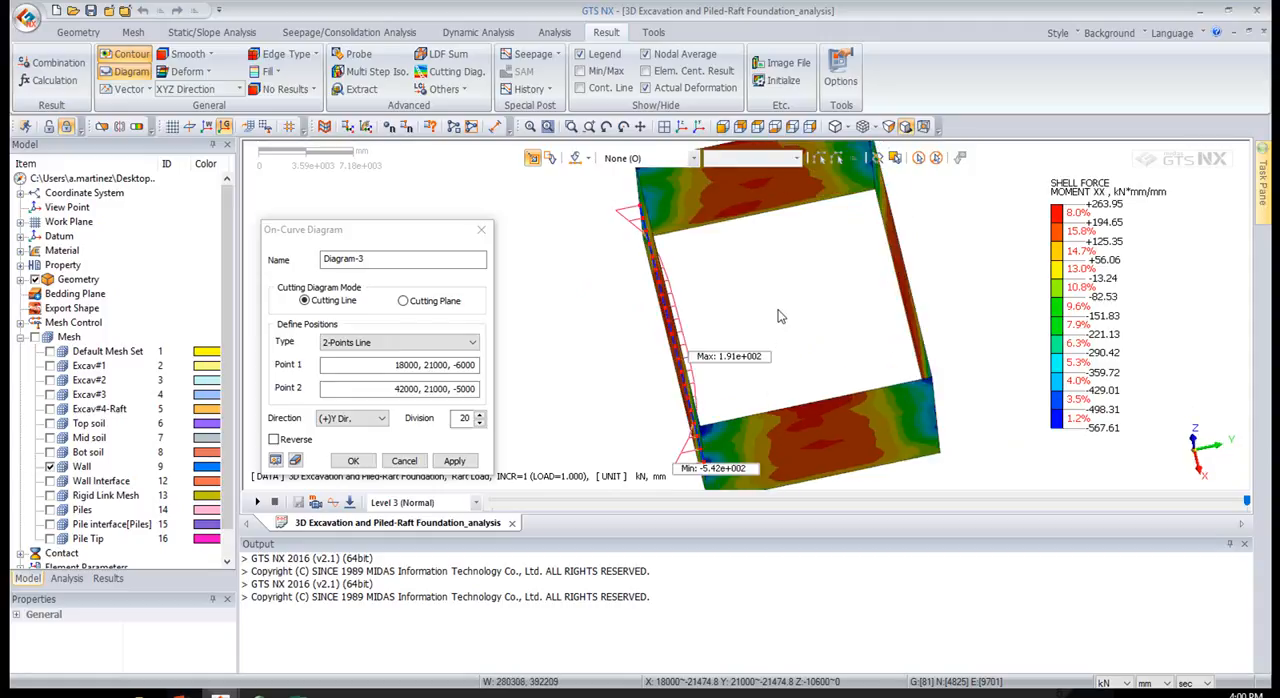
click(274, 439)
click(352, 462)
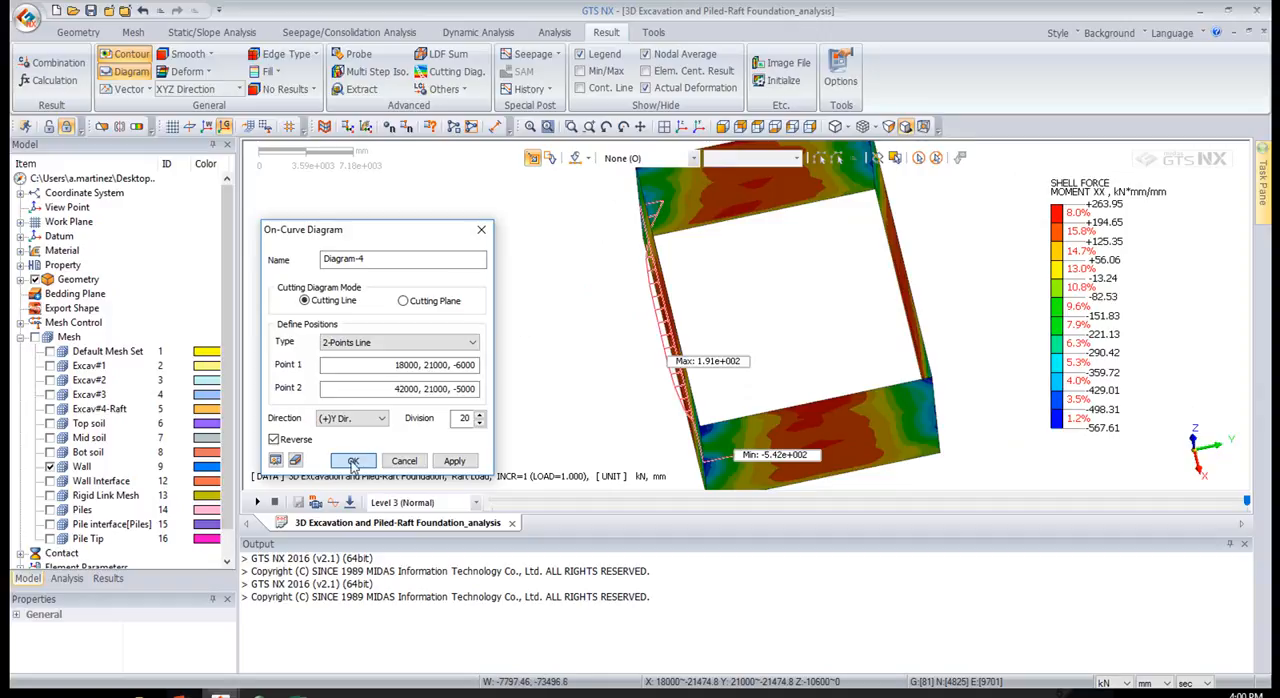
click(355, 461)
Inspect the wall moment diagram and show all mesh sets again
middle_drag(766, 337, 689, 300)
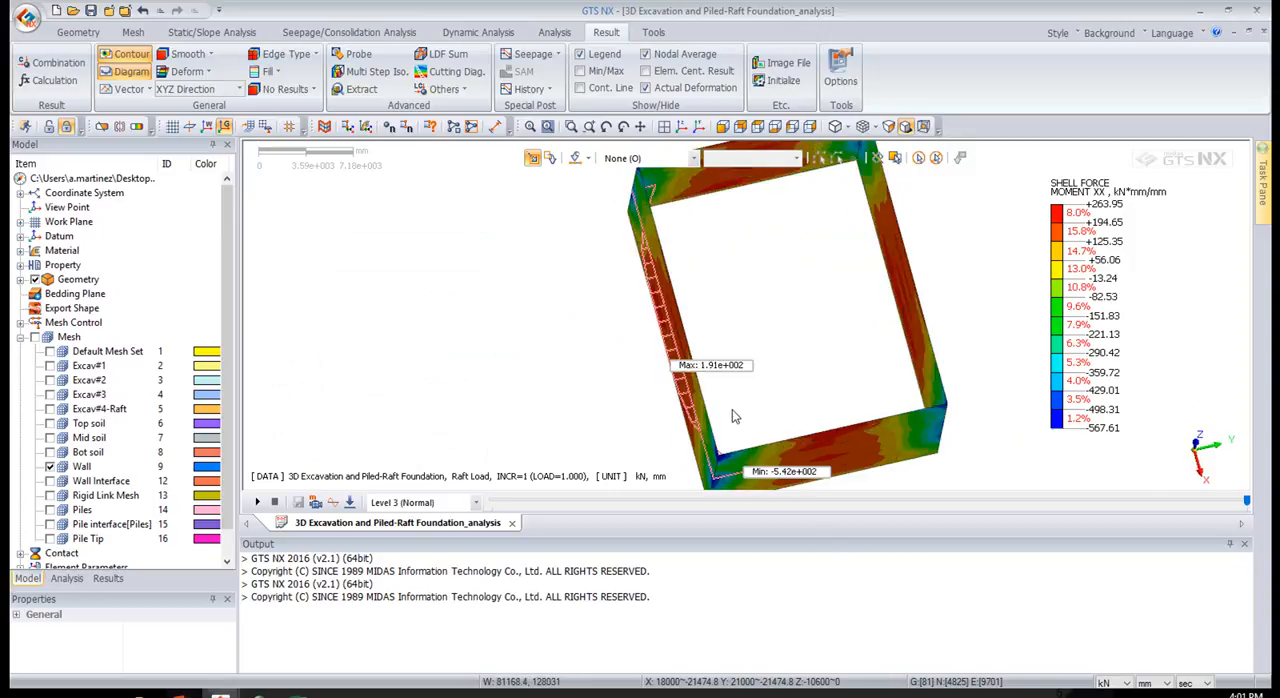
scroll(192, 300, down, 1)
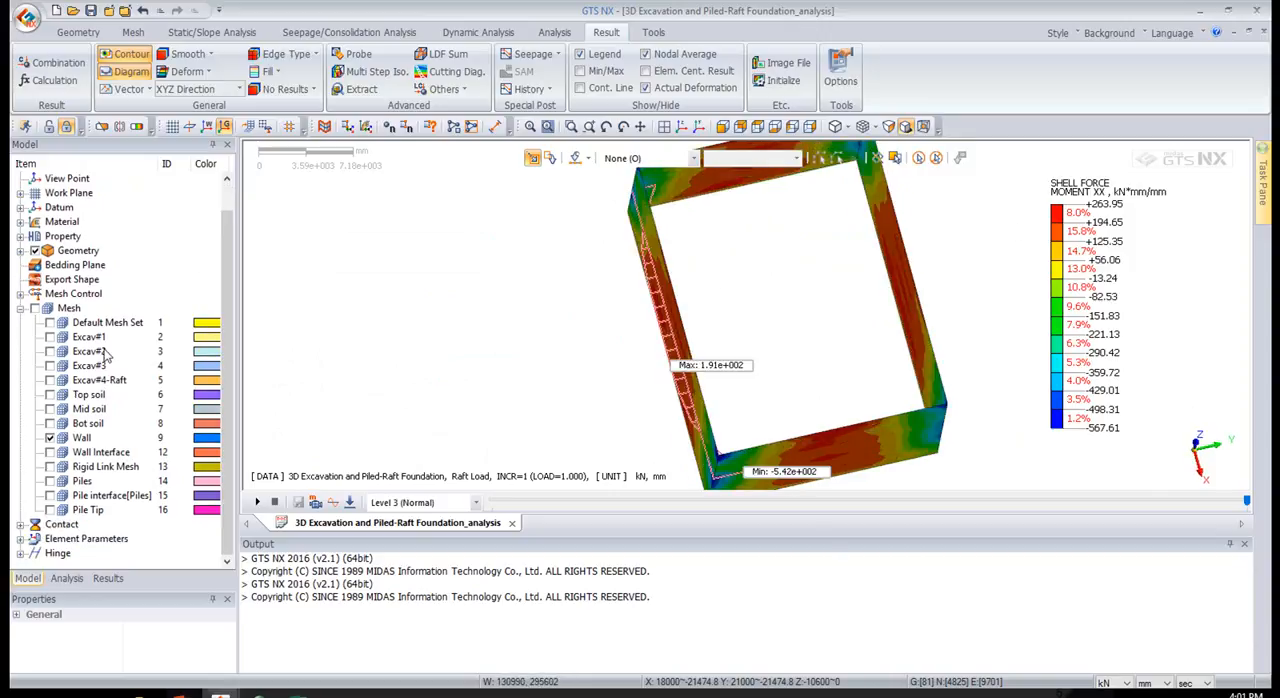
click(36, 309)
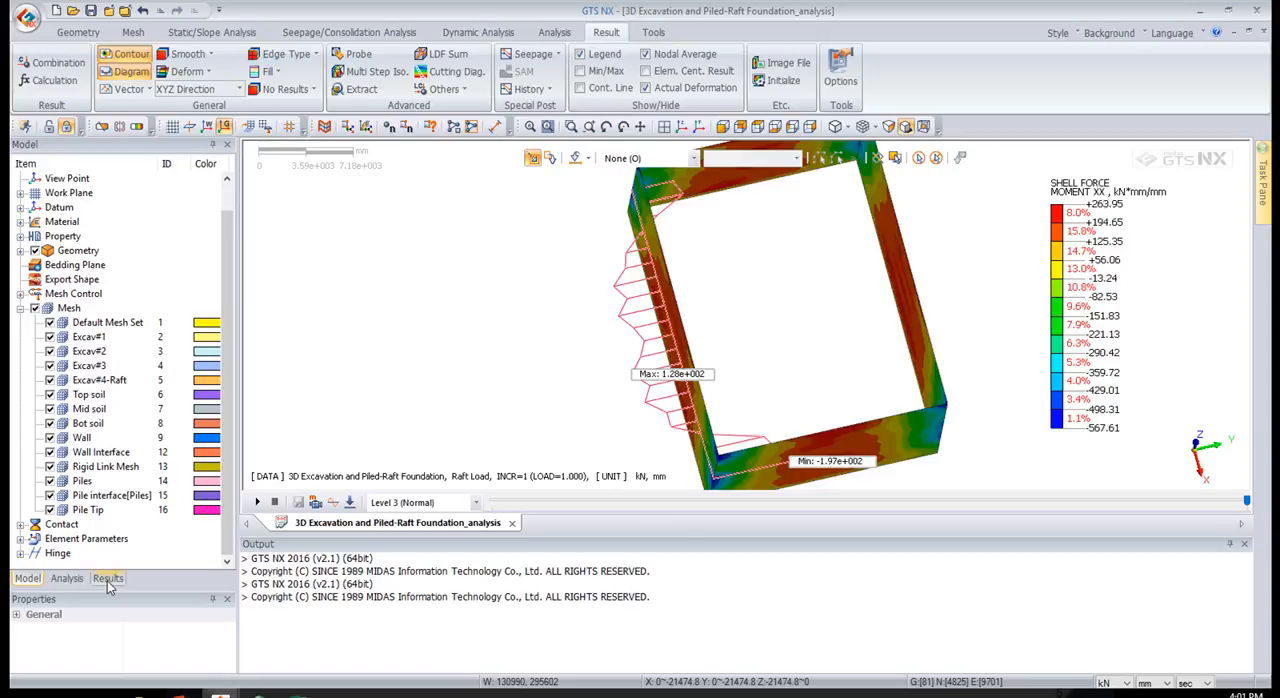
middle_drag(725, 315, 661, 293)
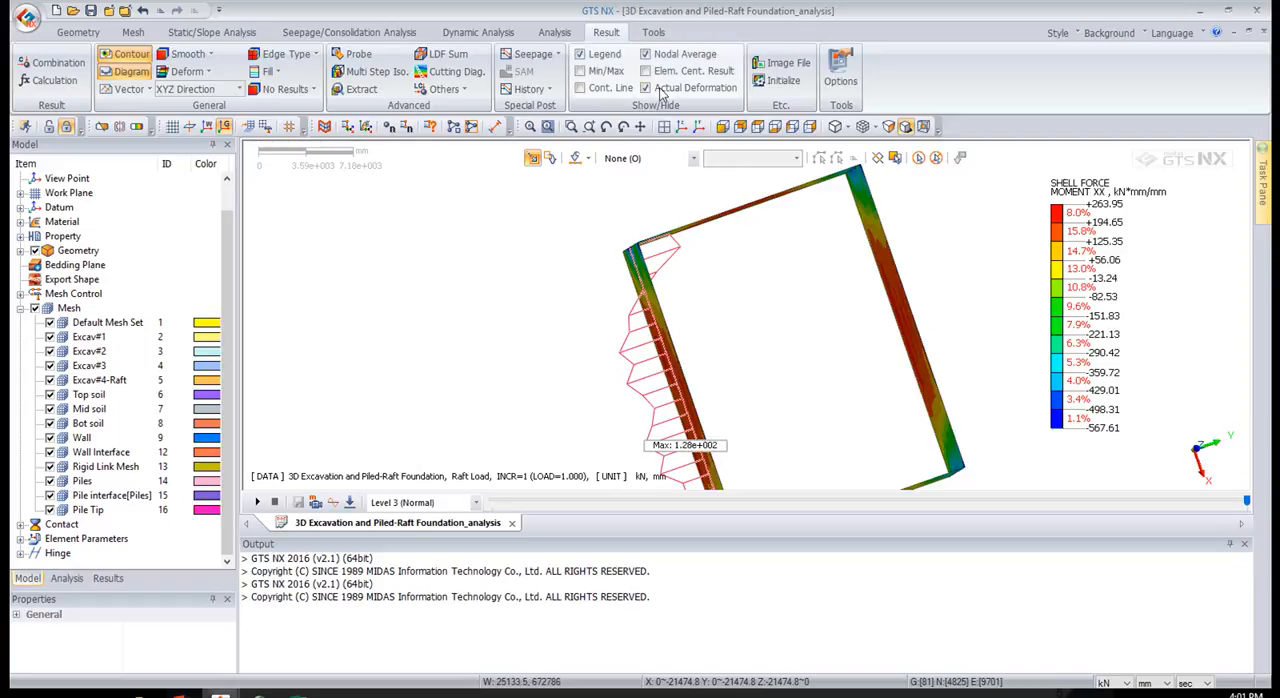
Display the total translation contour of the Raft Load stage in the isometric view
click(105, 578)
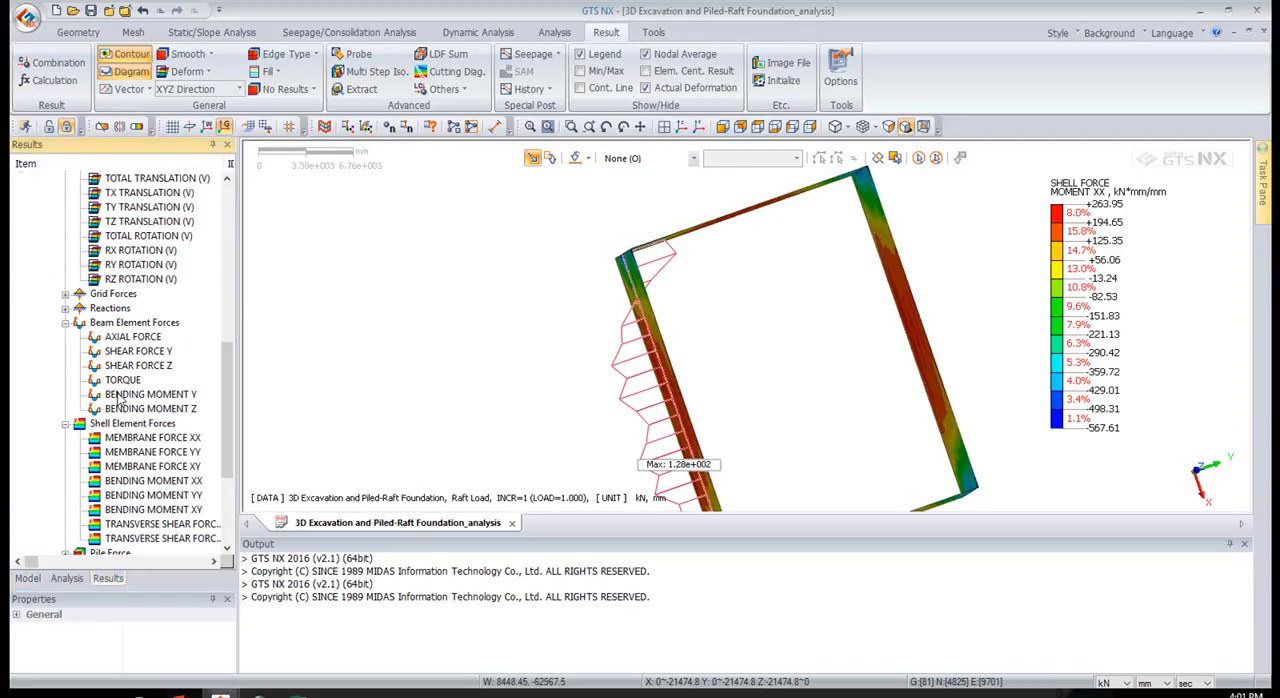
scroll(152, 370, up, 2)
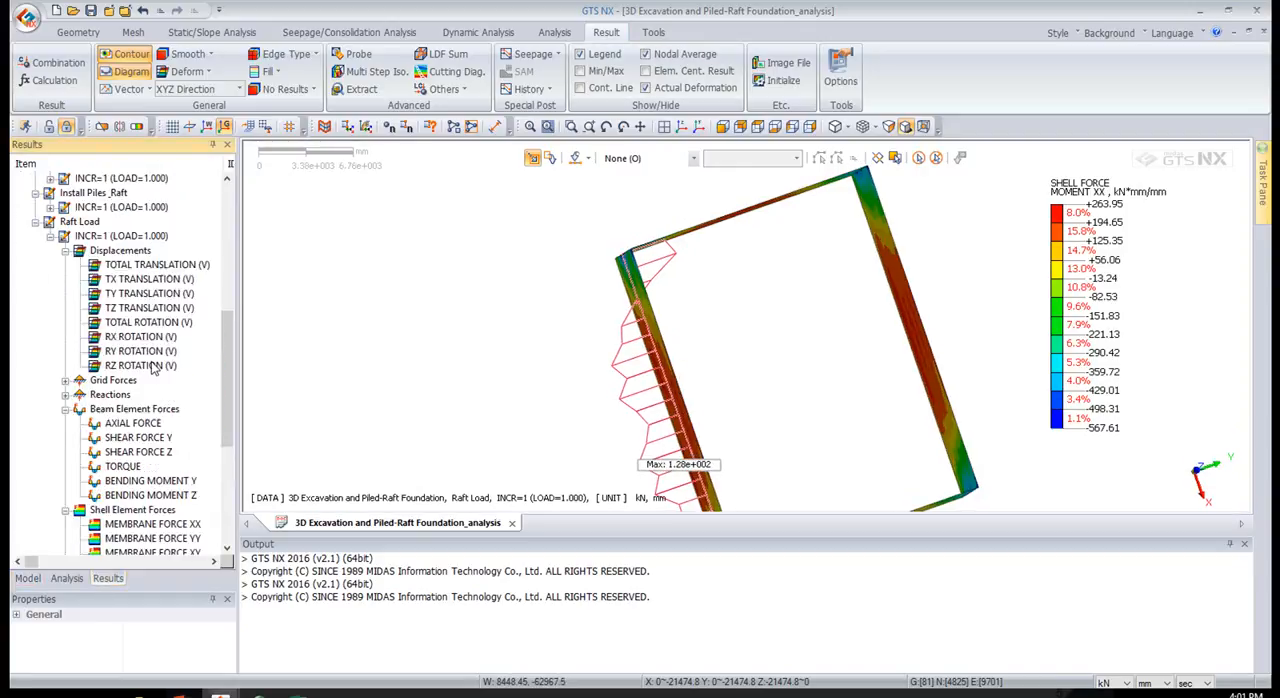
click(157, 265)
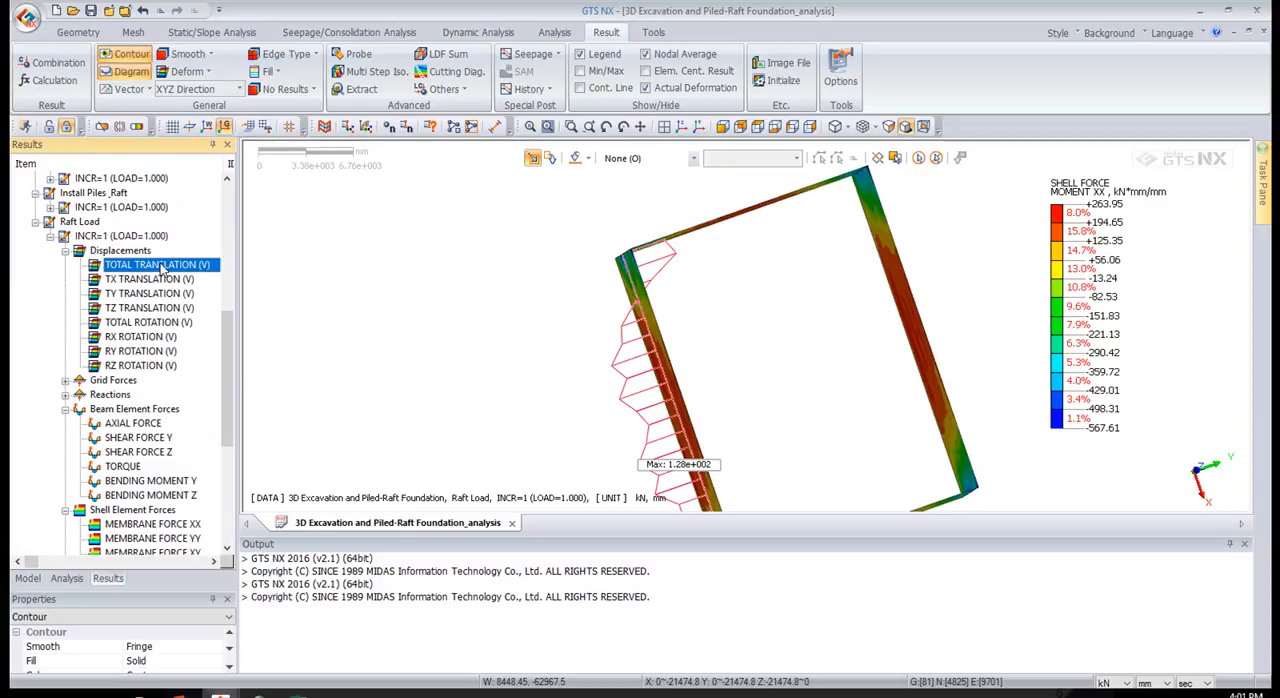
scroll(160, 268, down, 3)
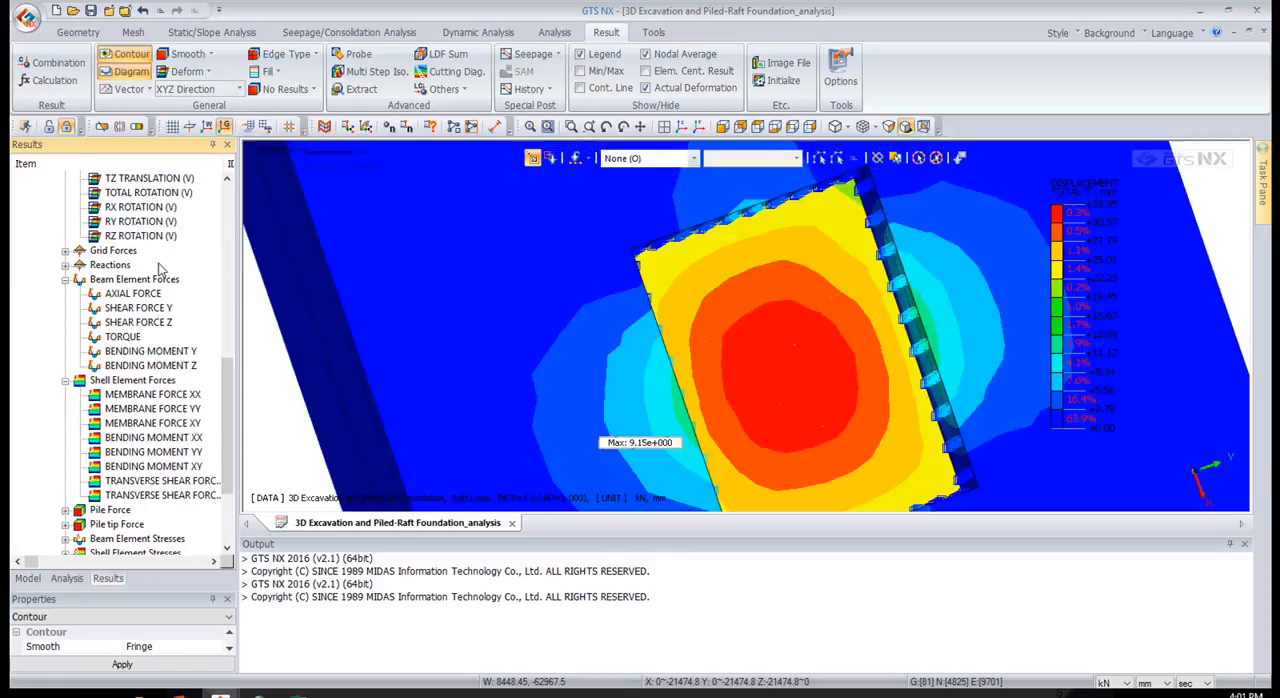
click(697, 126)
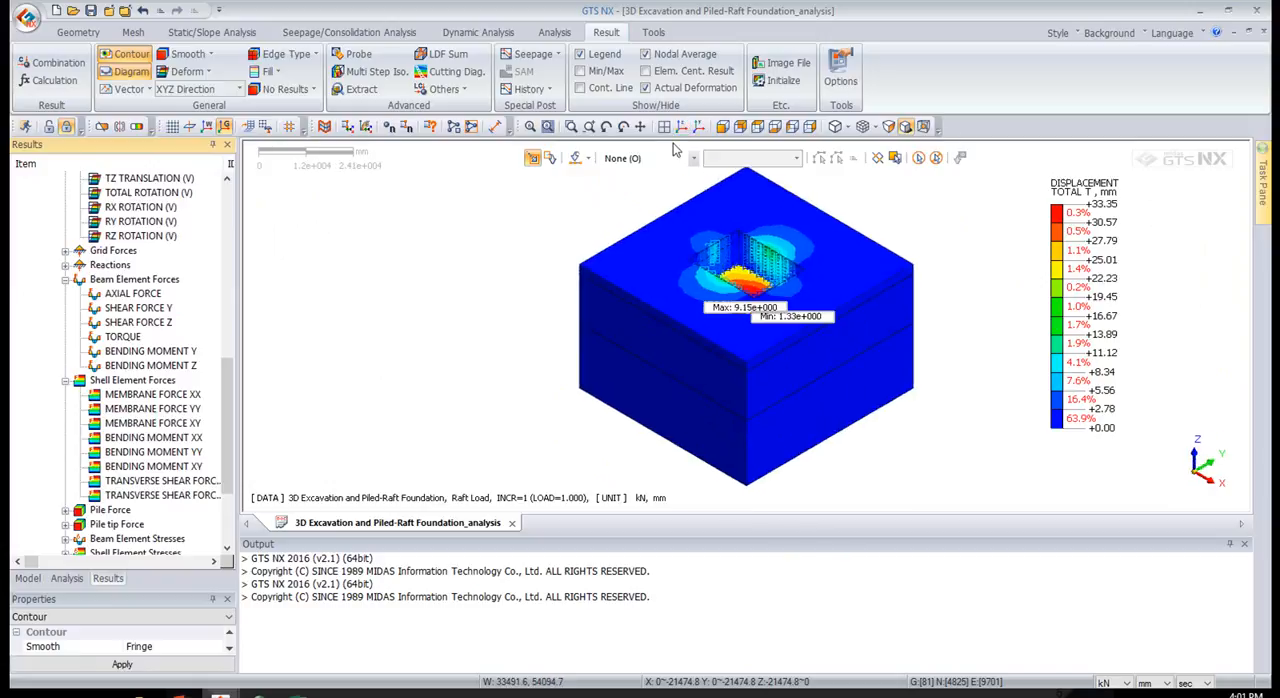
Set up a displacement extraction for TOTAL TRANSLATION (V), excluding the In-situ and Install Wall steps
click(348, 95)
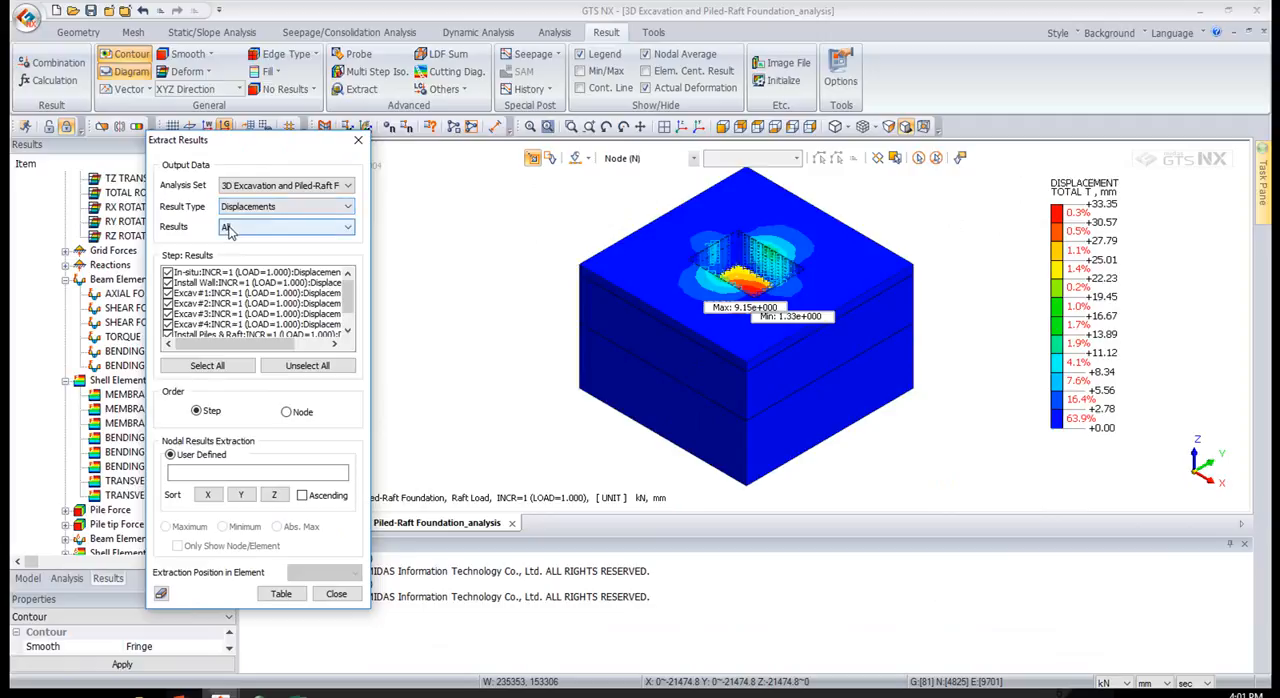
click(238, 228)
click(243, 253)
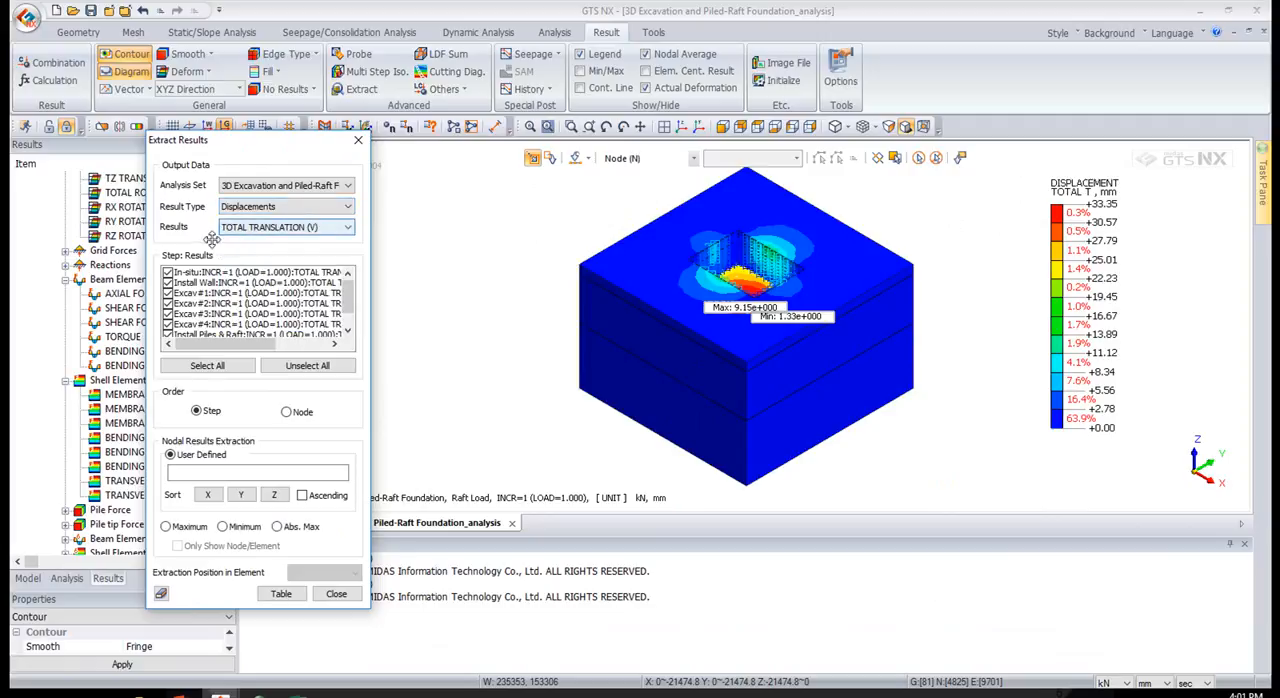
click(168, 274)
click(168, 283)
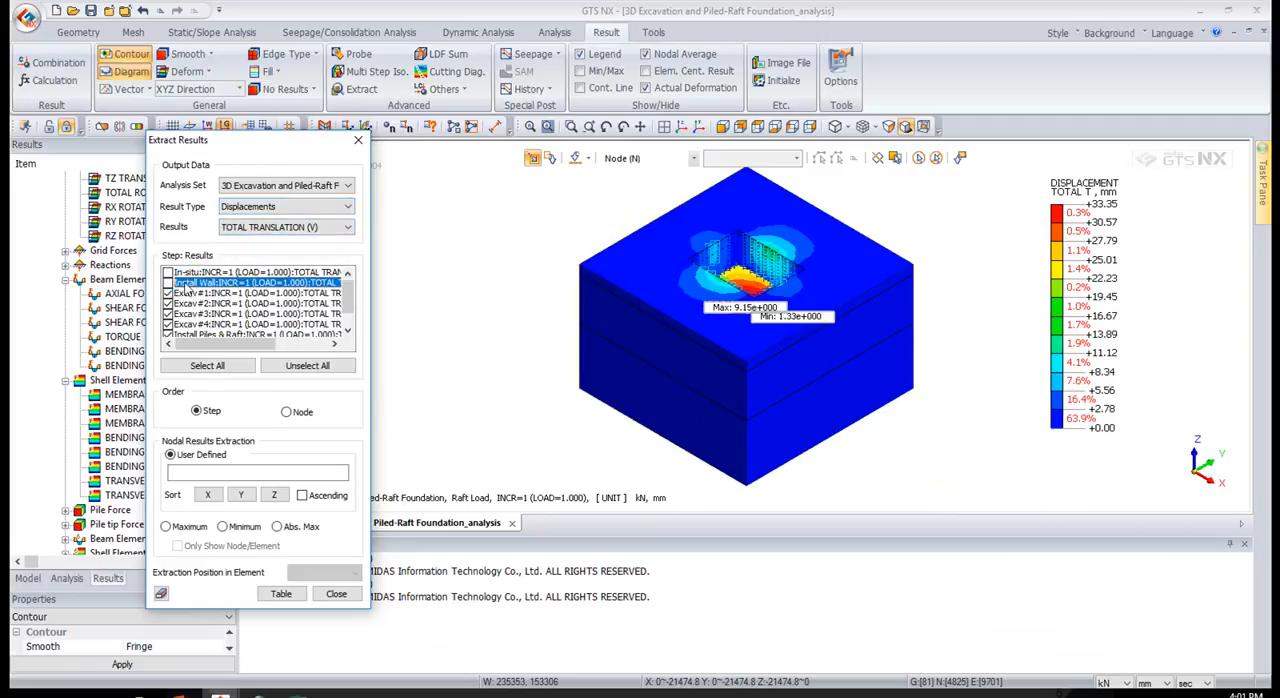
scroll(180, 302, down, 1)
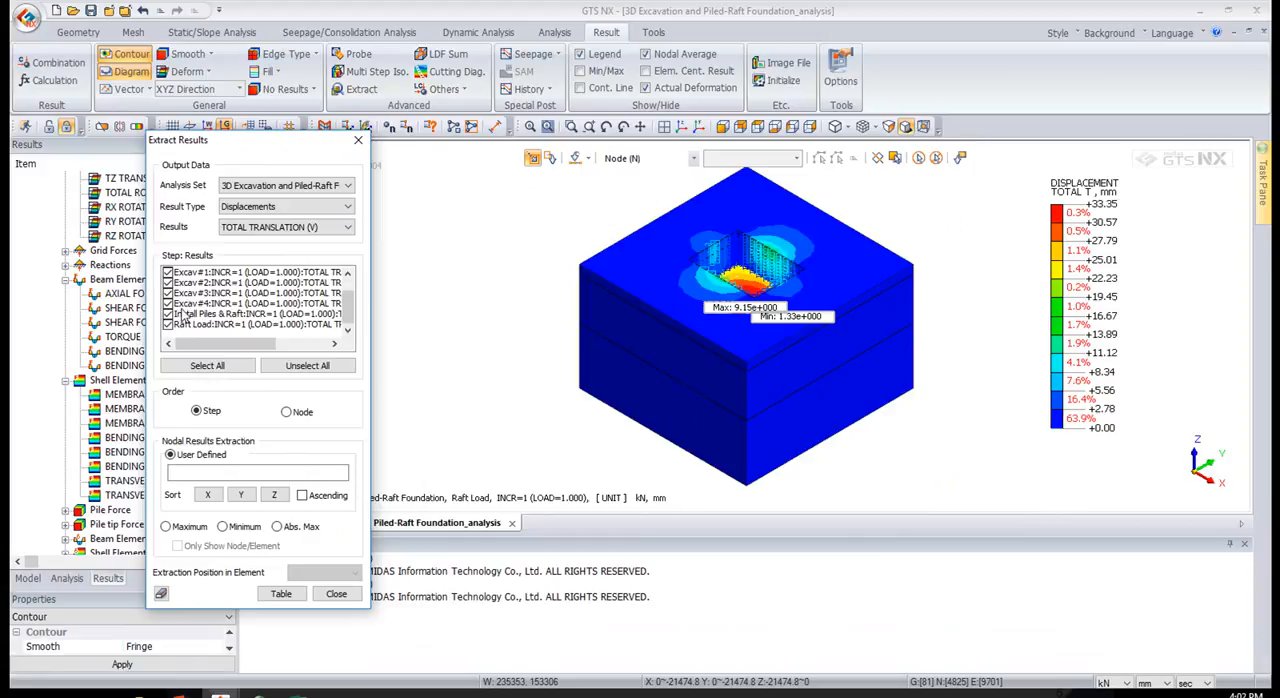
Extract the maximum nodal result of each selected step into a table and move the extraction dialog aside
click(230, 473)
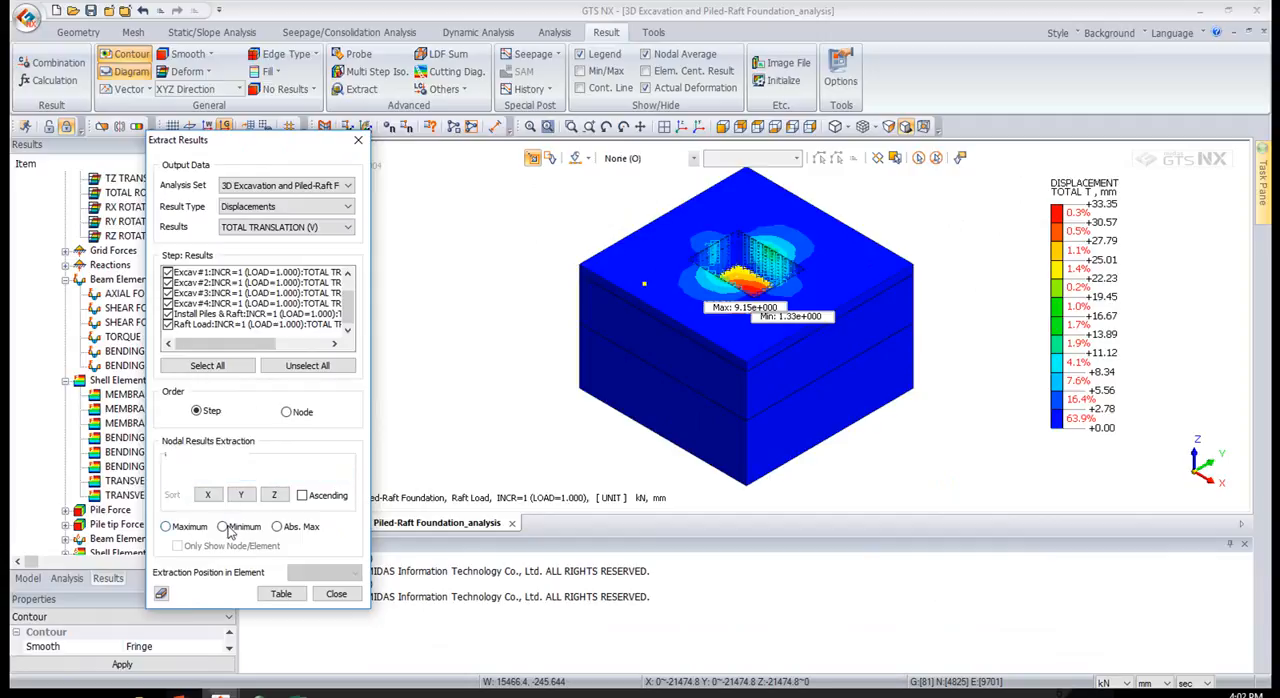
click(190, 527)
click(281, 594)
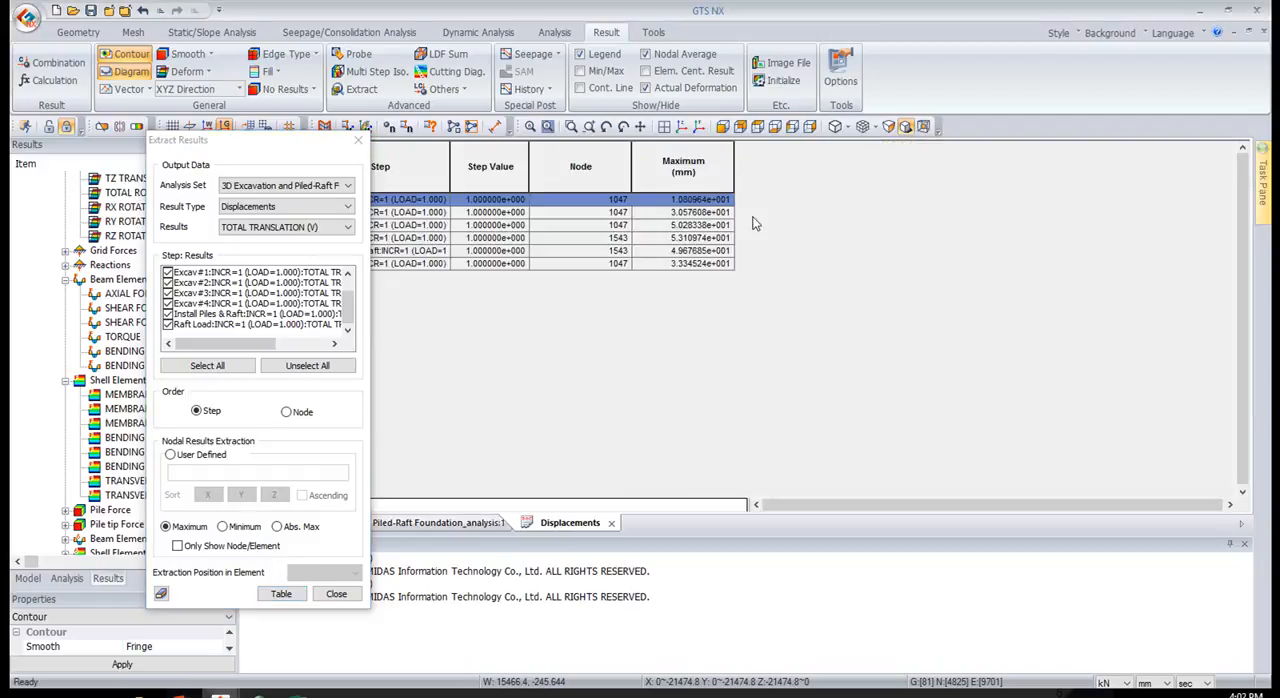
drag(214, 164, 92, 185)
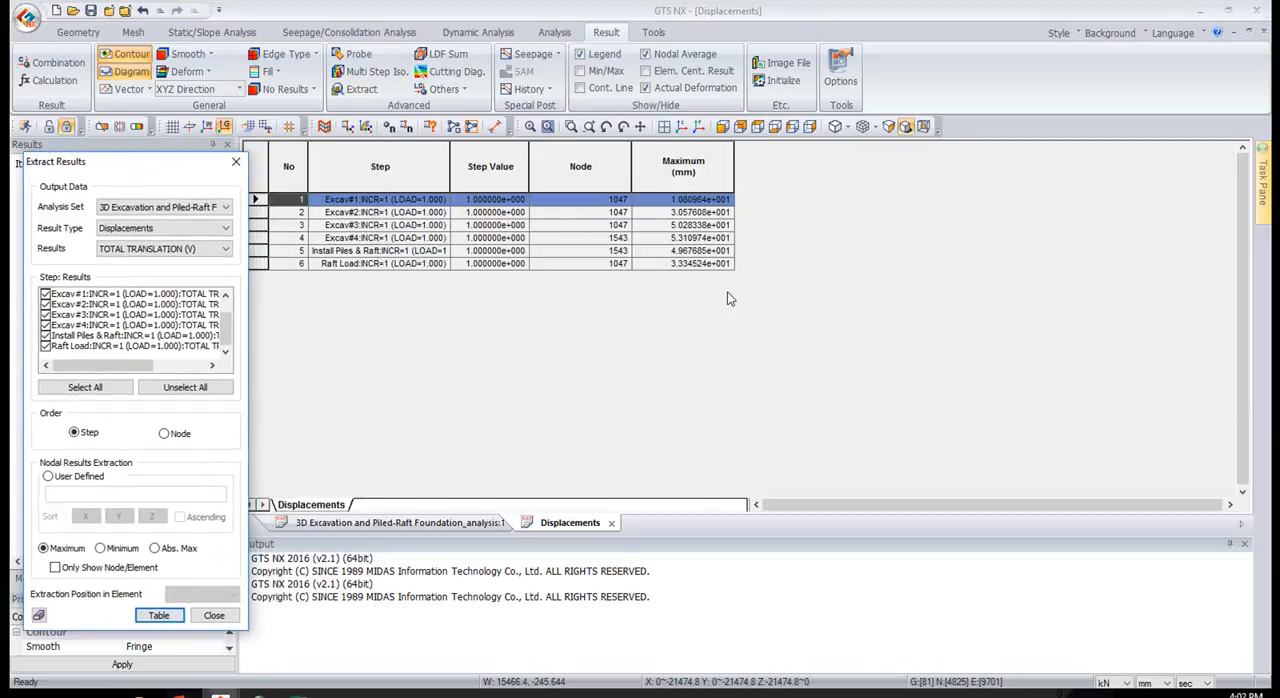
Plot the extracted Maximum displacement column against the No column as a simple line graph
click(683, 168)
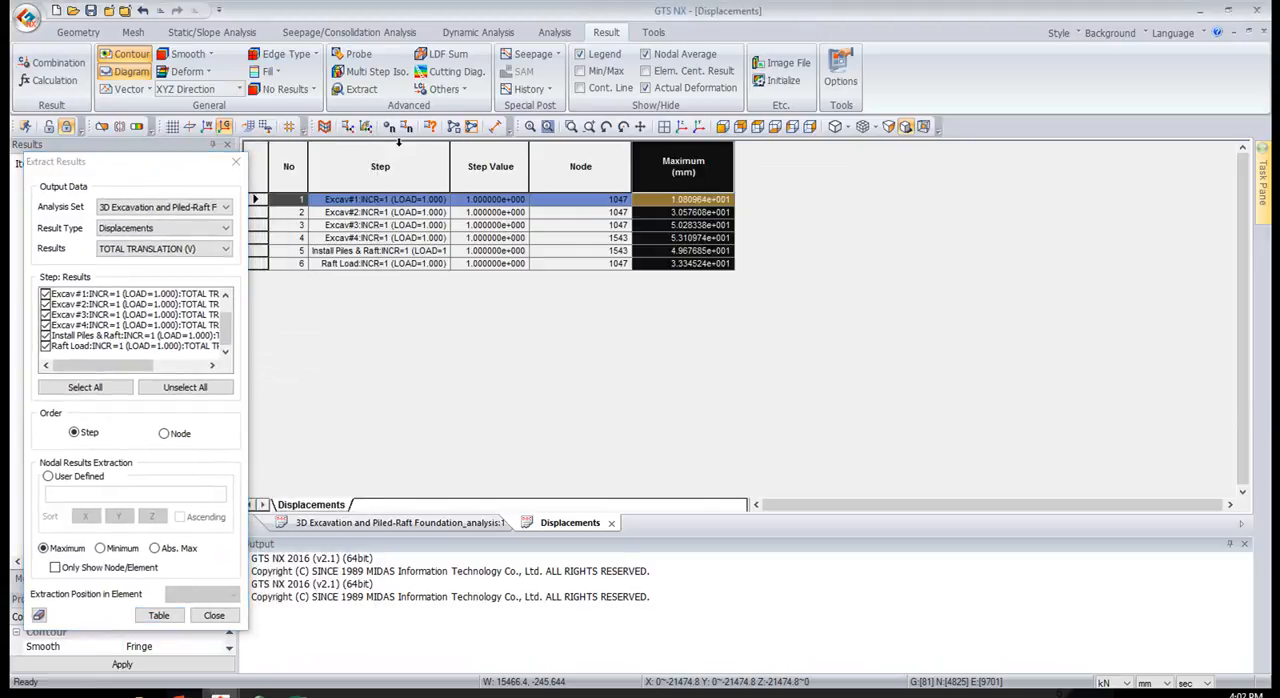
ctrl+click(277, 155)
right_click(288, 163)
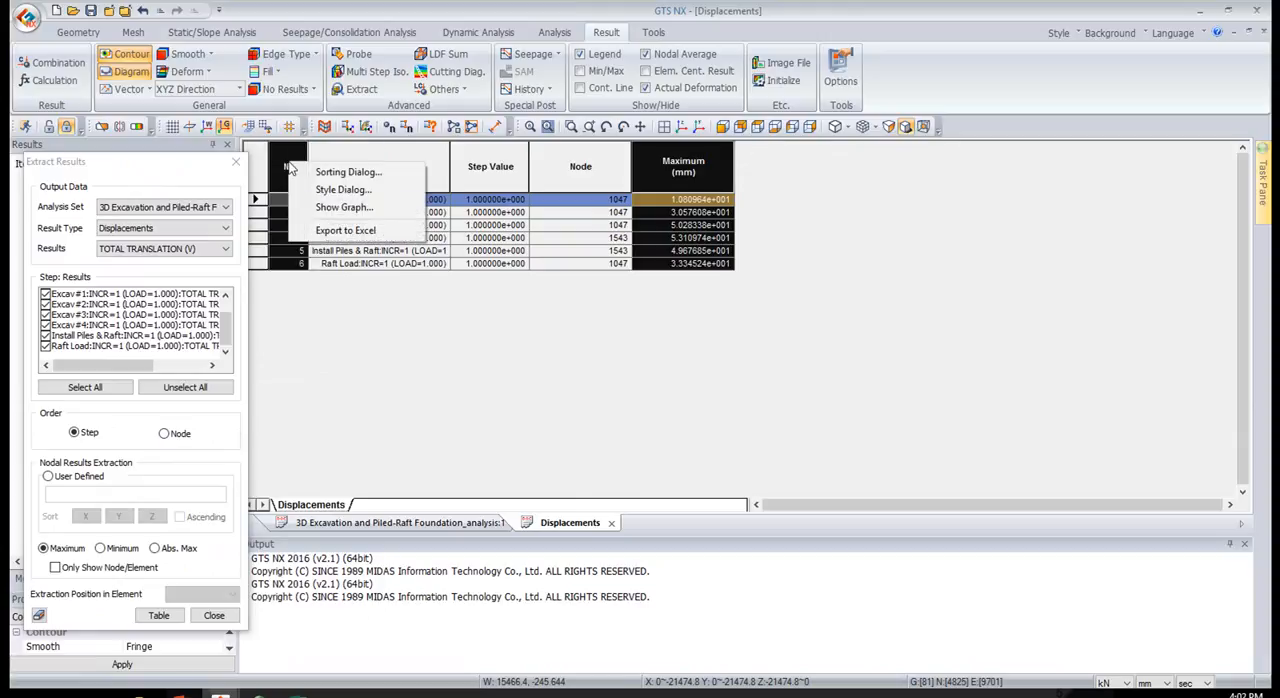
click(343, 209)
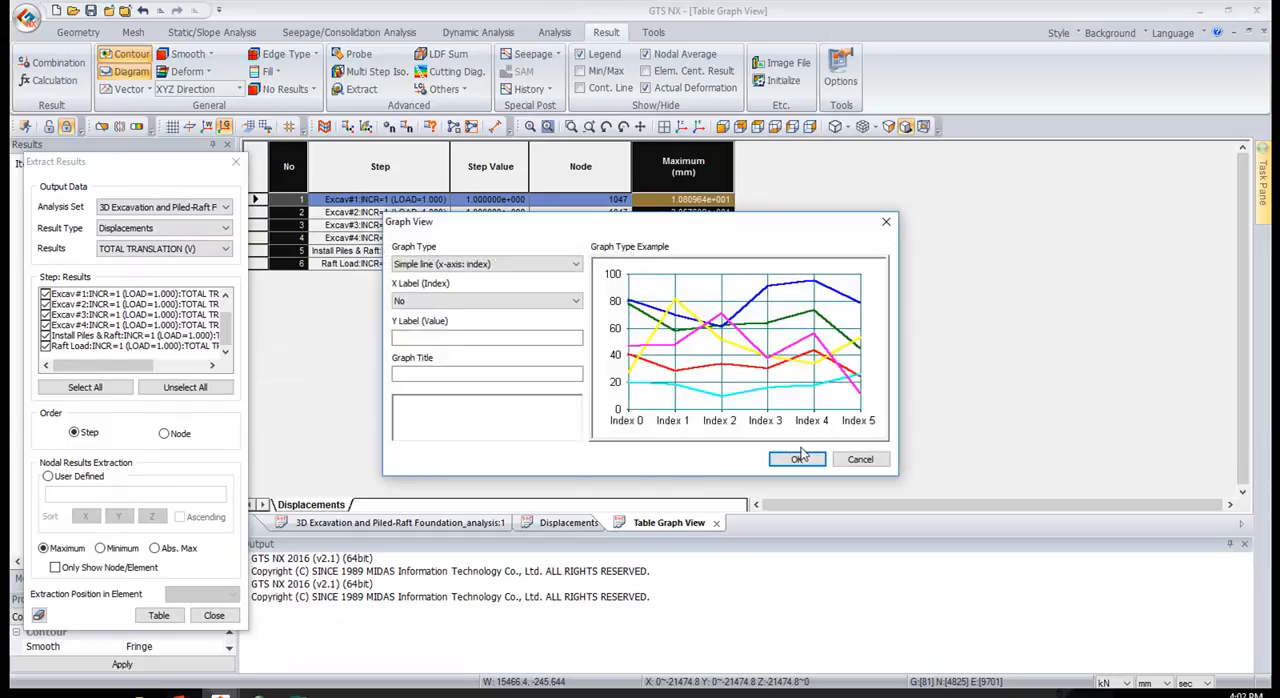
click(799, 458)
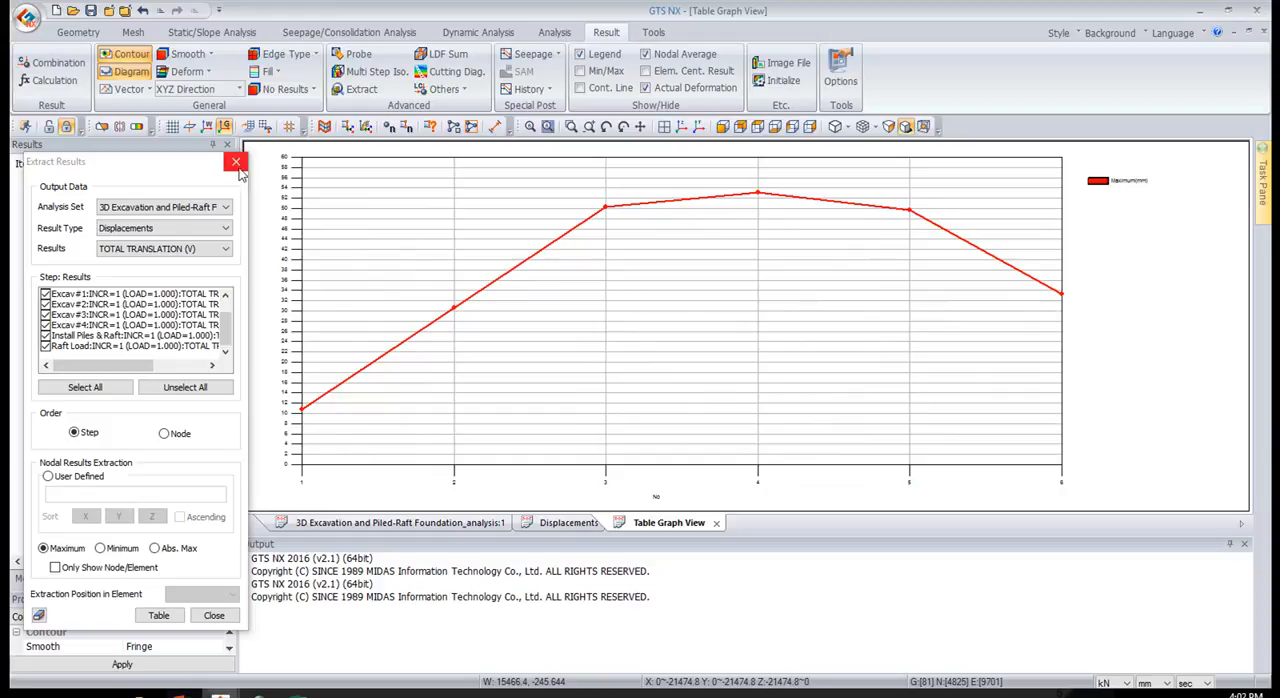
Close the result extraction settings and return to the 3D Excavation and Piled-Raft Foundation analysis view
click(177, 227)
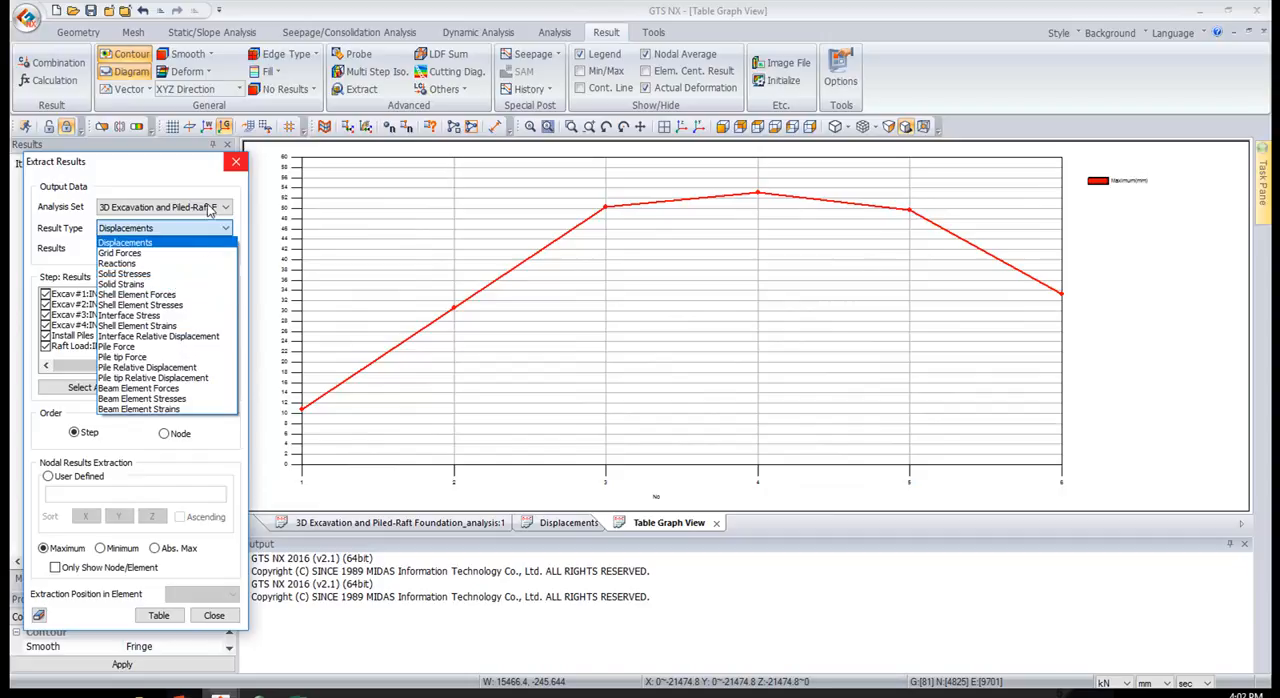
click(238, 164)
click(238, 164)
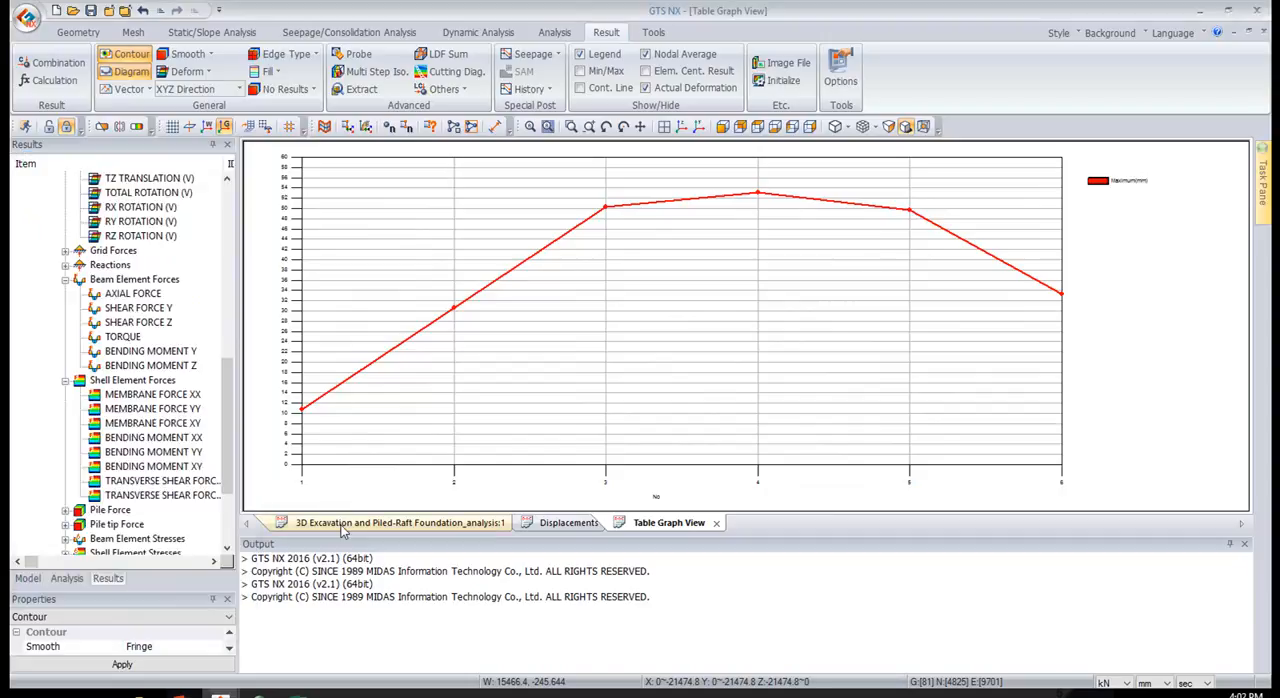
click(344, 518)
Expand the Solid Stresses results and look through the S-PRINCIPAL B, S-MAX SHEAR and S-PRINCIPAL A entries
scroll(117, 368, down, 2)
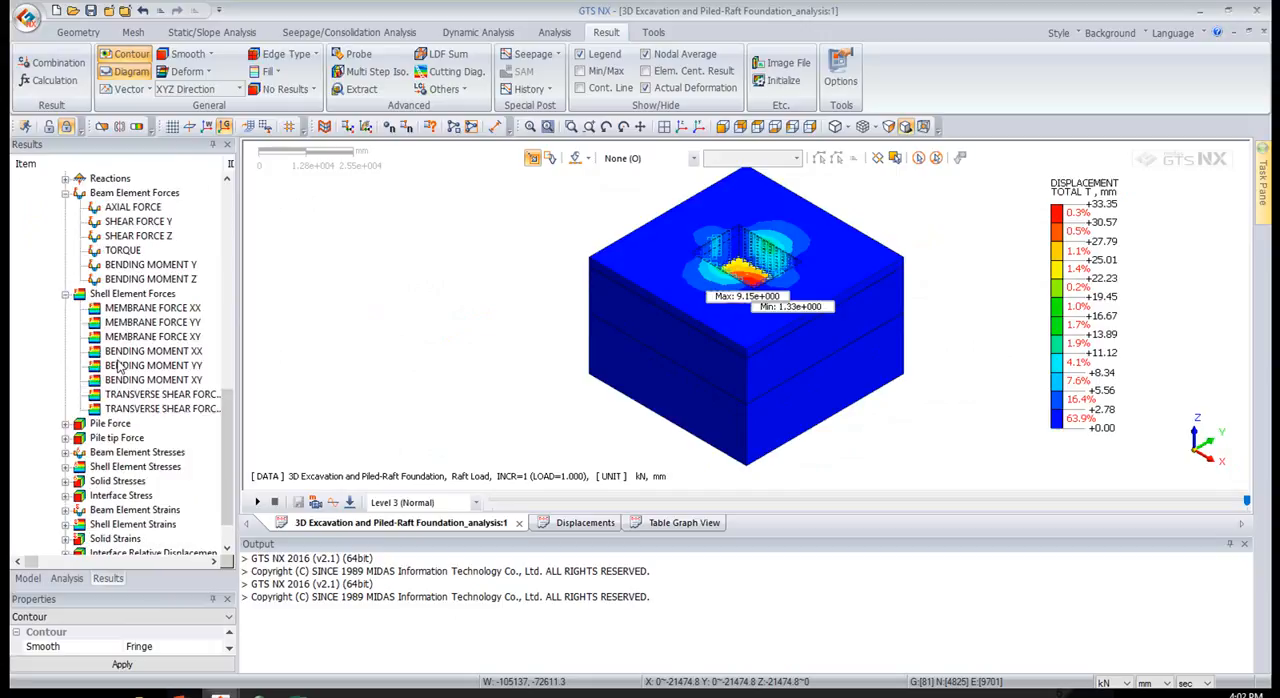
scroll(115, 415, down, 1)
click(65, 438)
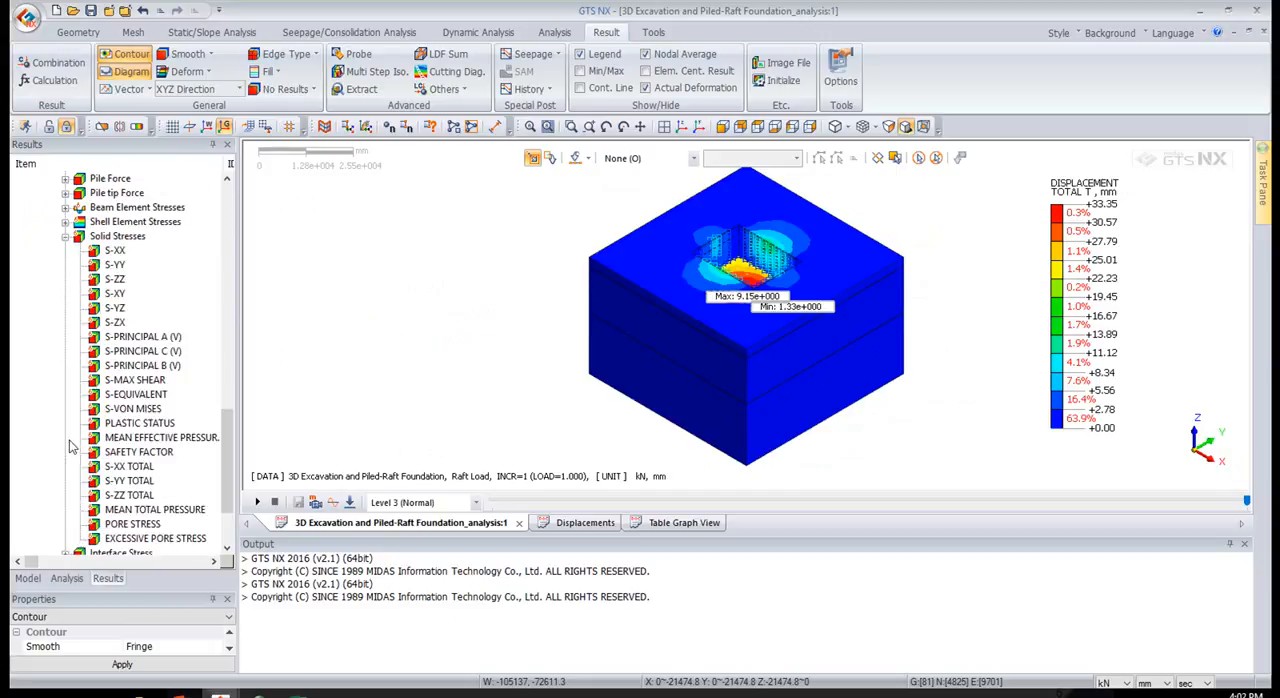
click(140, 366)
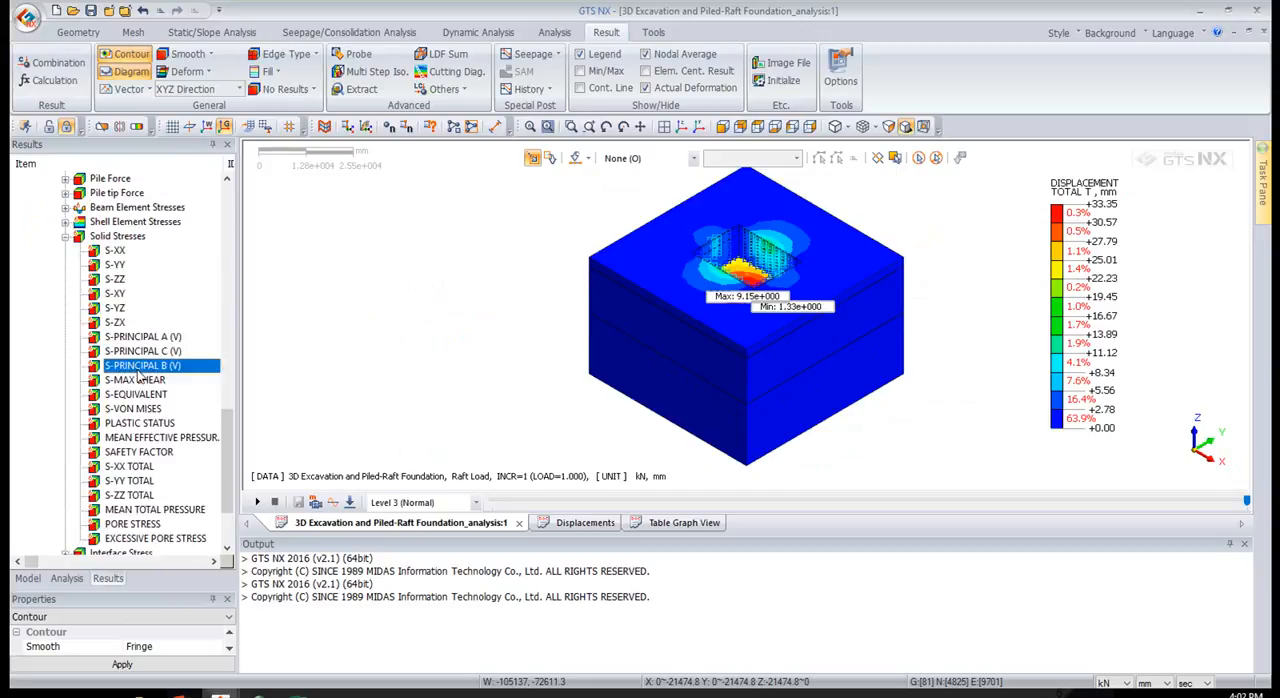
click(141, 381)
click(140, 338)
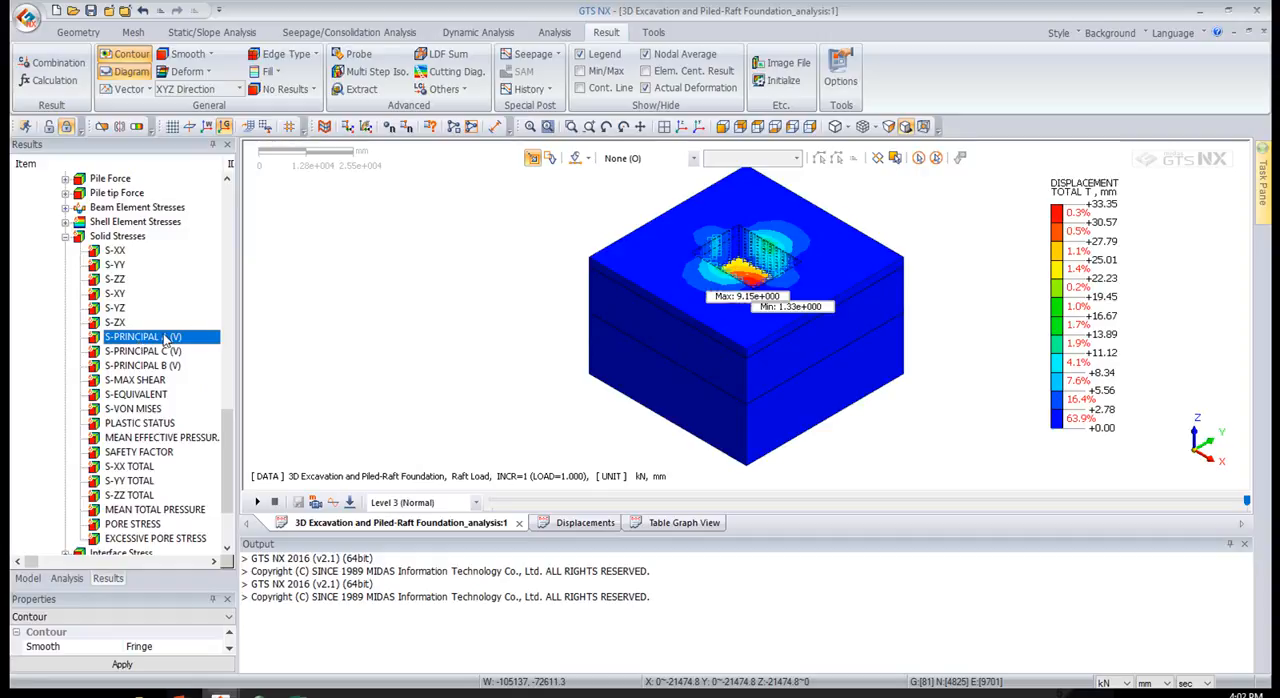
Display the PLASTIC STATUS result of the solid stresses and inspect it around the excavation
scroll(165, 340, down, 2)
click(160, 337)
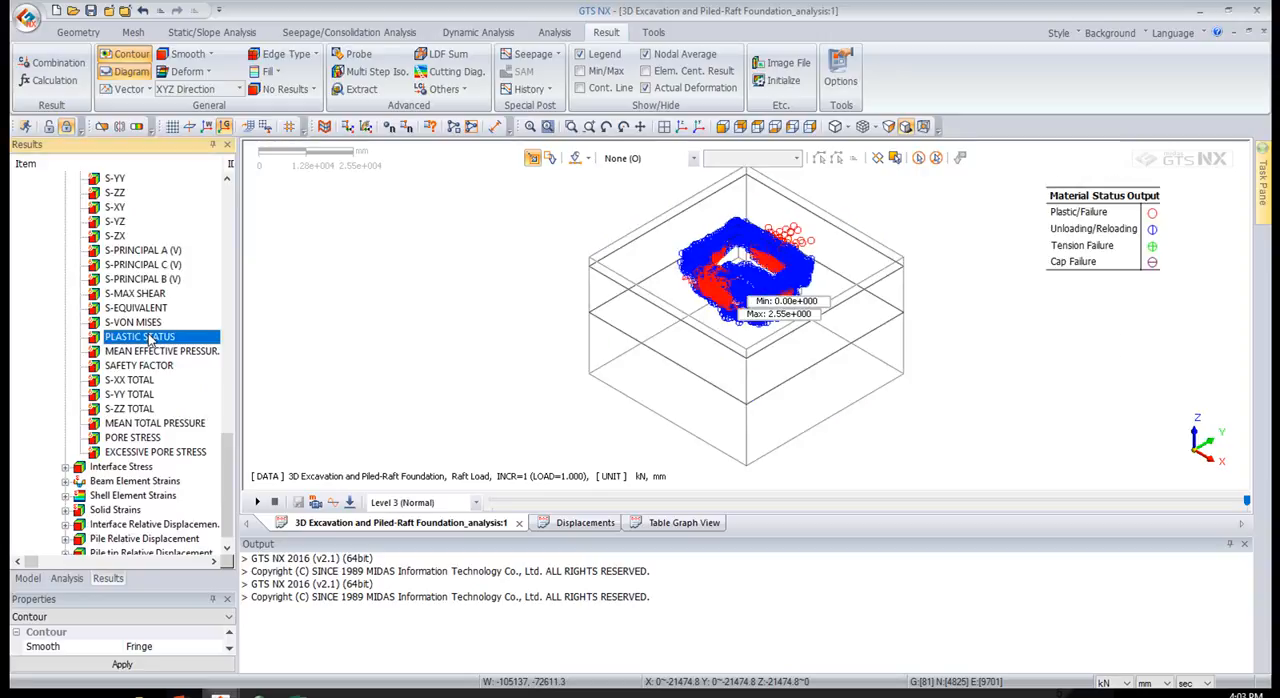
middle_drag(729, 432, 711, 427)
middle_drag(794, 240, 749, 252)
middle_drag(815, 346, 768, 258)
scroll(768, 258, up, 4)
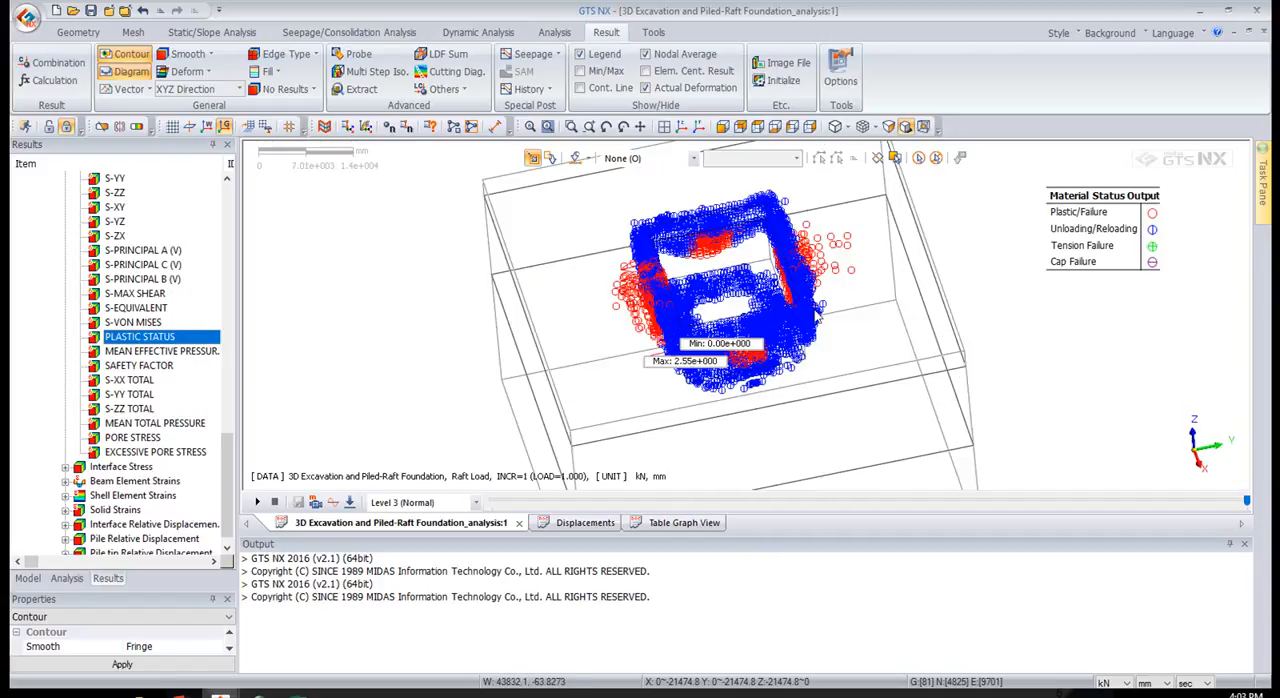
Expand the Solid Strains results and display the E-MAX SHEAR contour on the model
scroll(92, 390, down, 1)
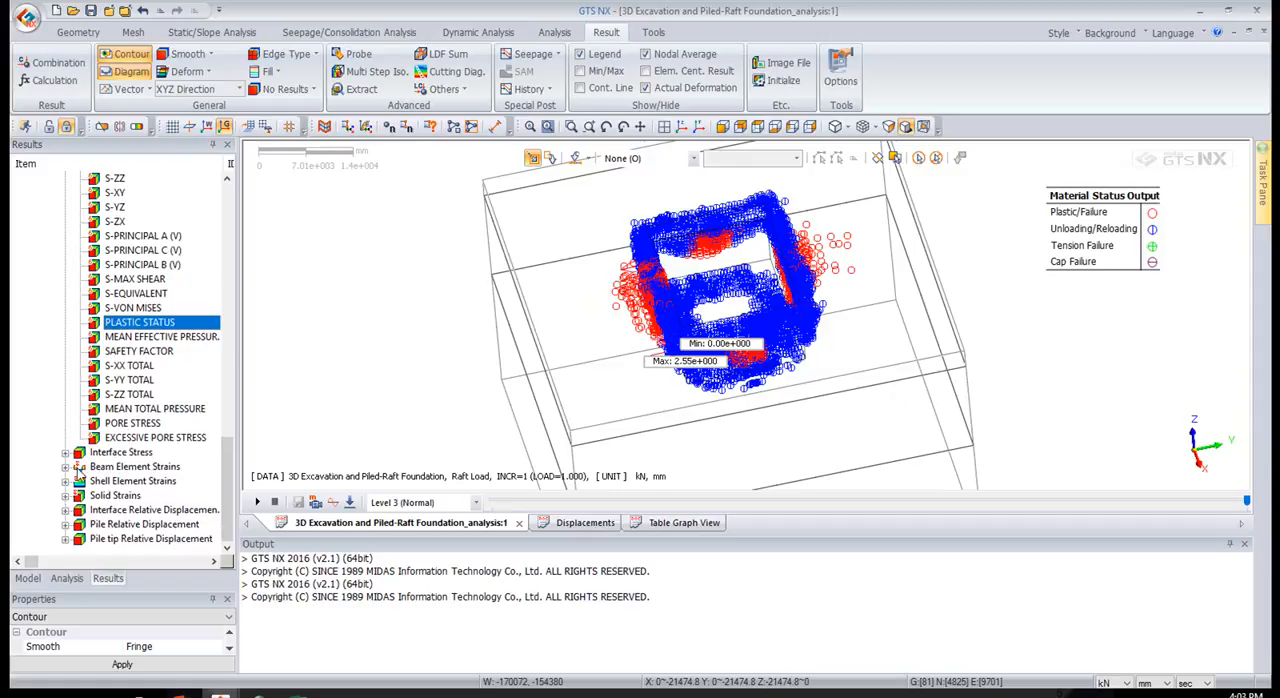
click(66, 496)
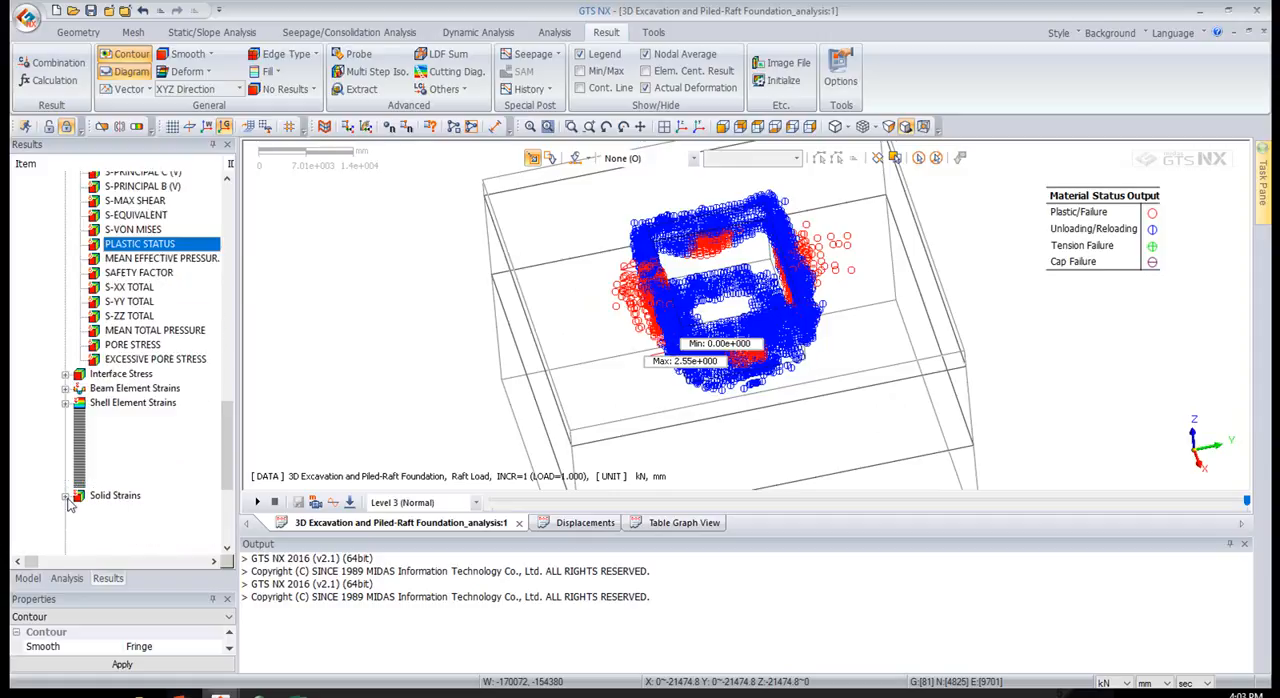
click(133, 467)
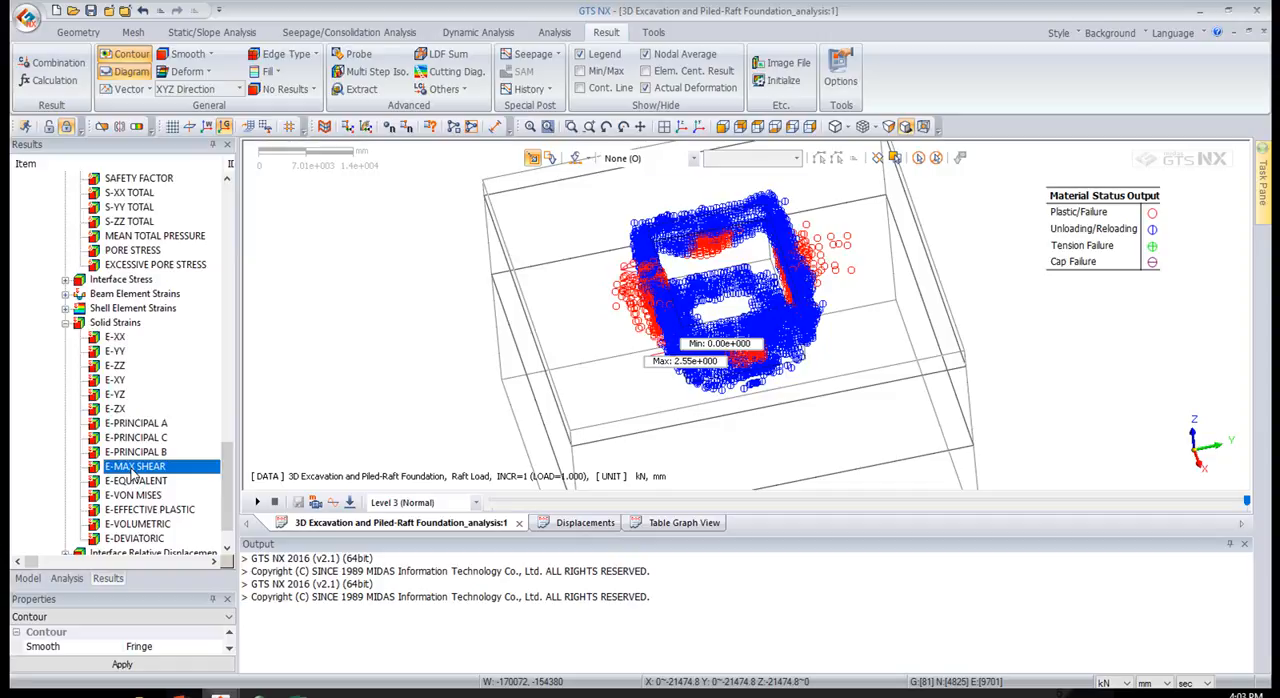
double_click(132, 469)
middle_drag(653, 354, 632, 357)
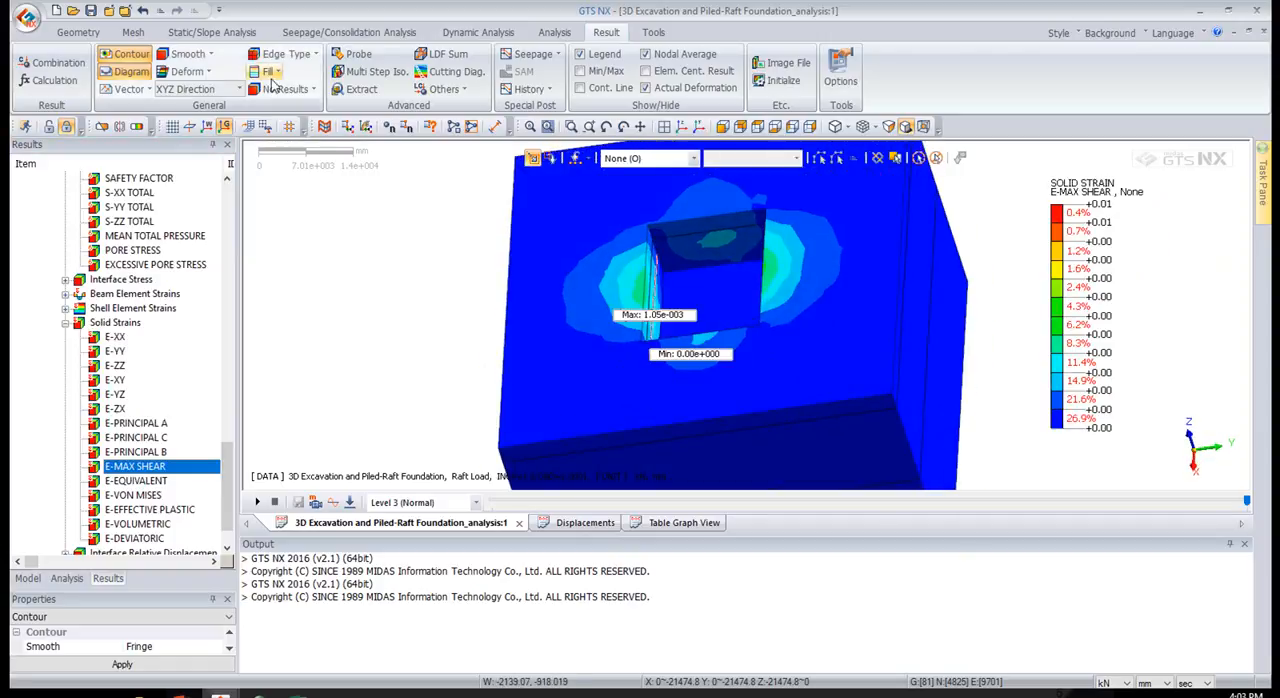
Show the E-MAX SHEAR strain as a capped upper-part iso surface with an iso value of 0.0005534
click(136, 126)
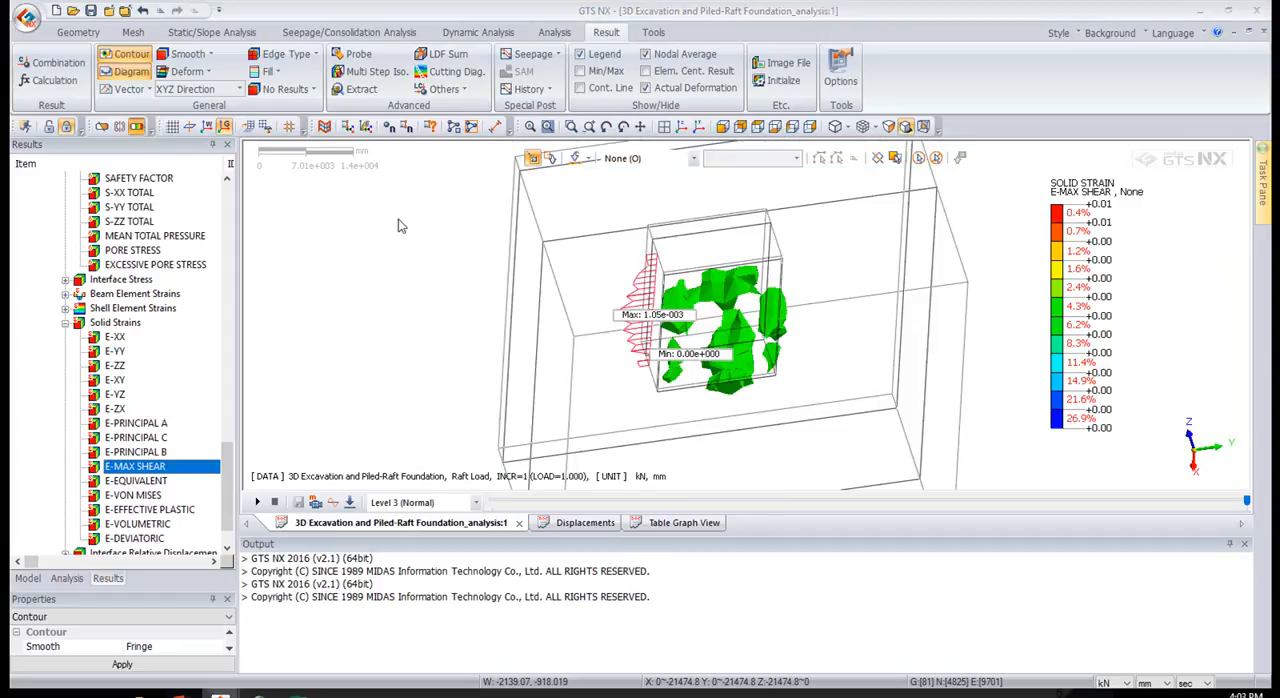
drag(1150, 172, 396, 172)
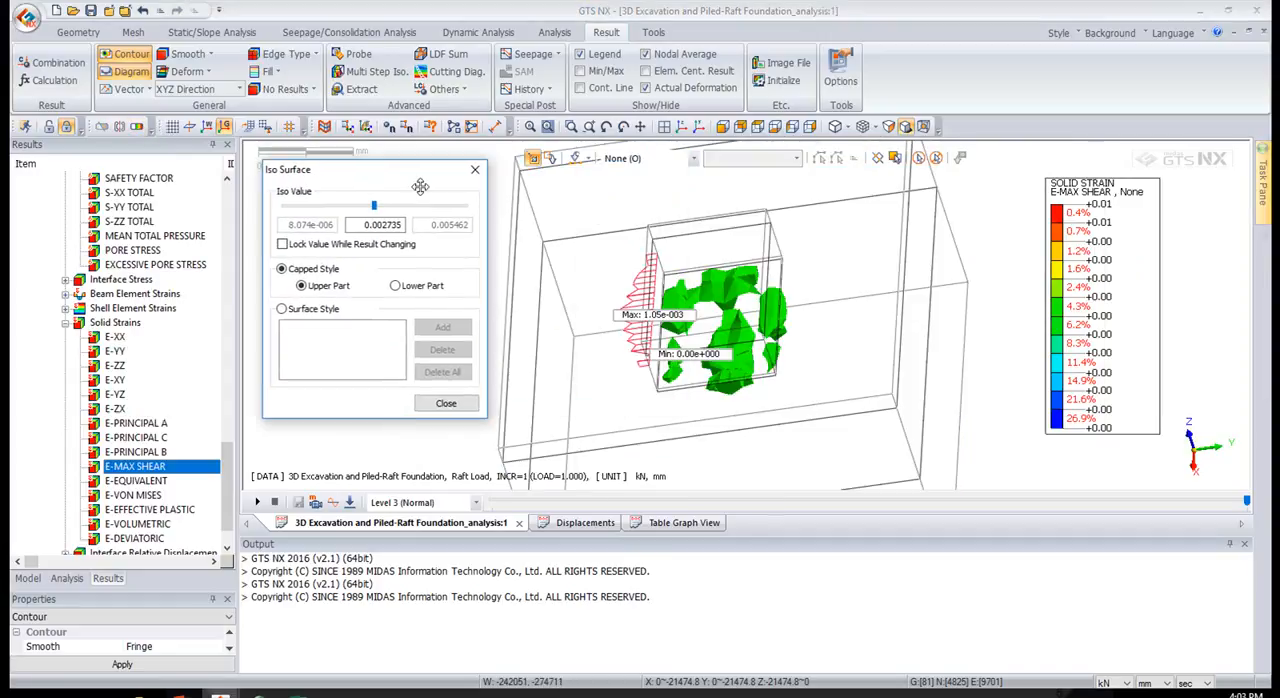
click(344, 207)
click(323, 207)
middle_drag(761, 375, 813, 249)
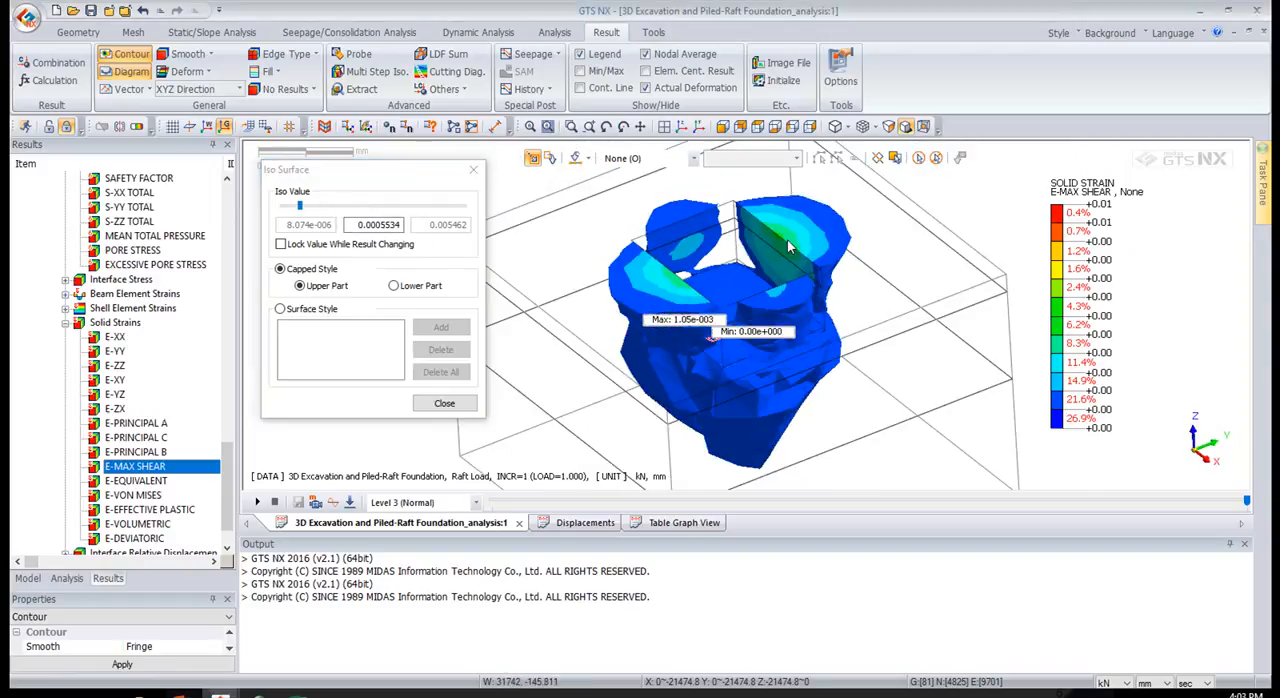
click(310, 207)
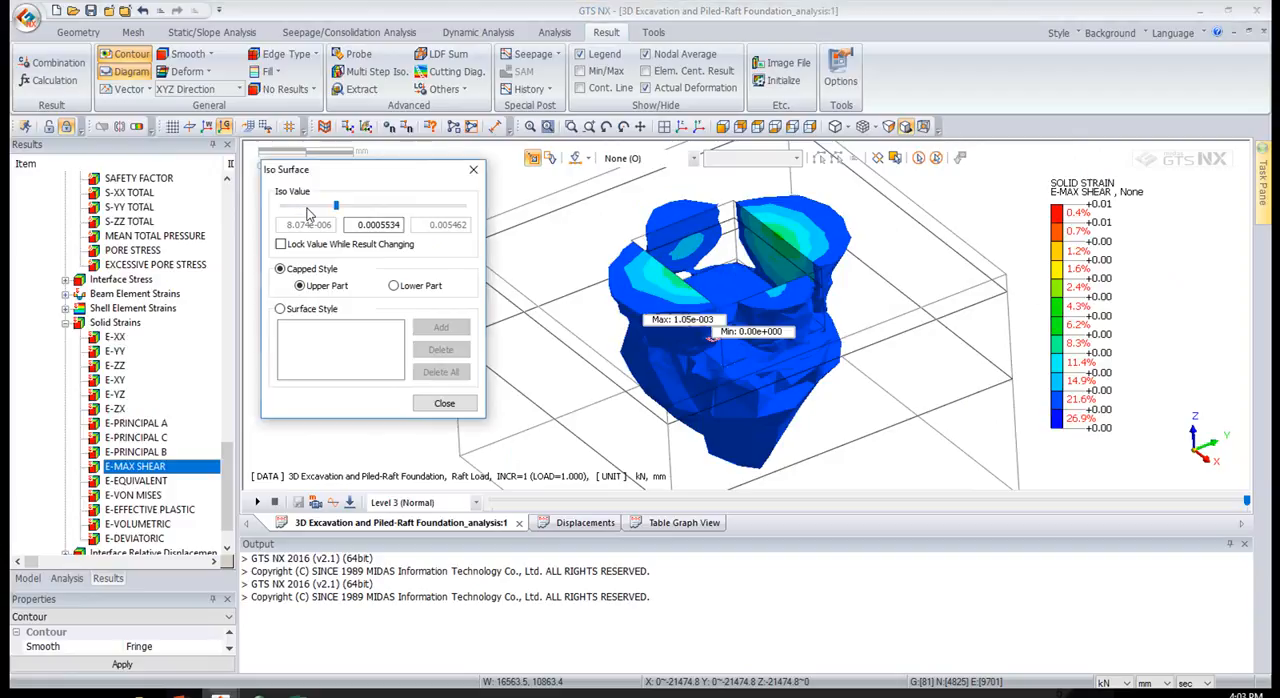
click(444, 403)
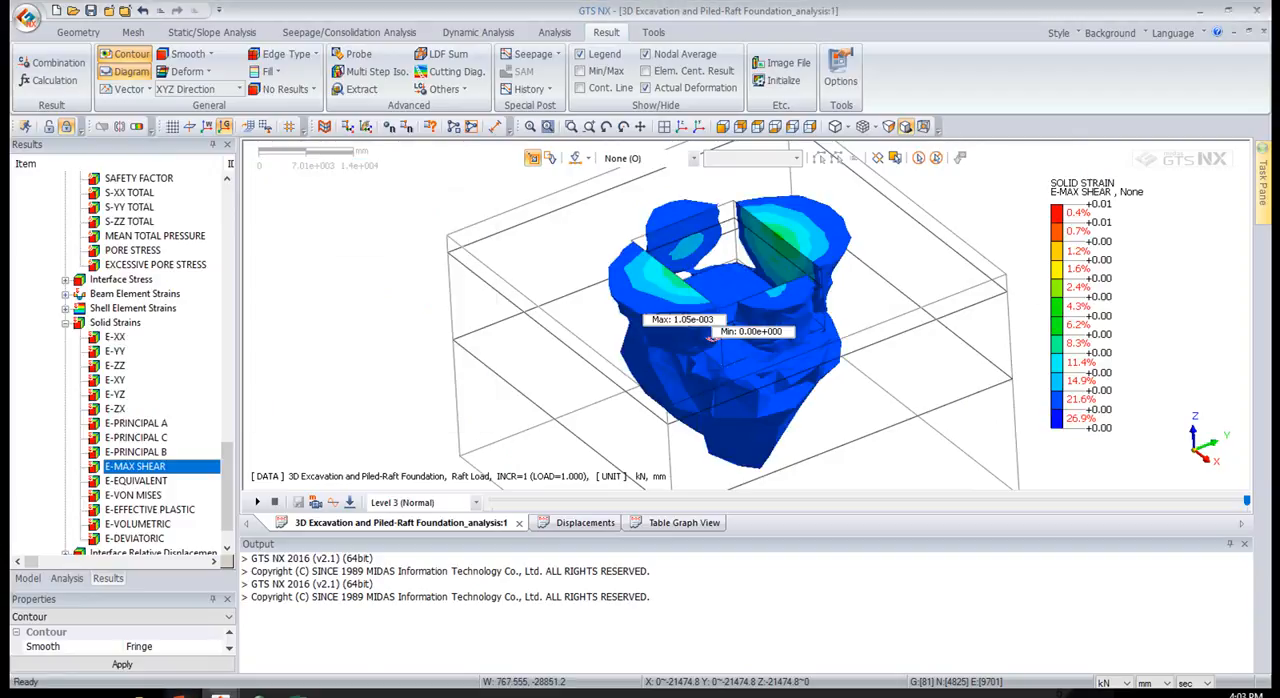
mouse_move(178, 694)
click(243, 640)
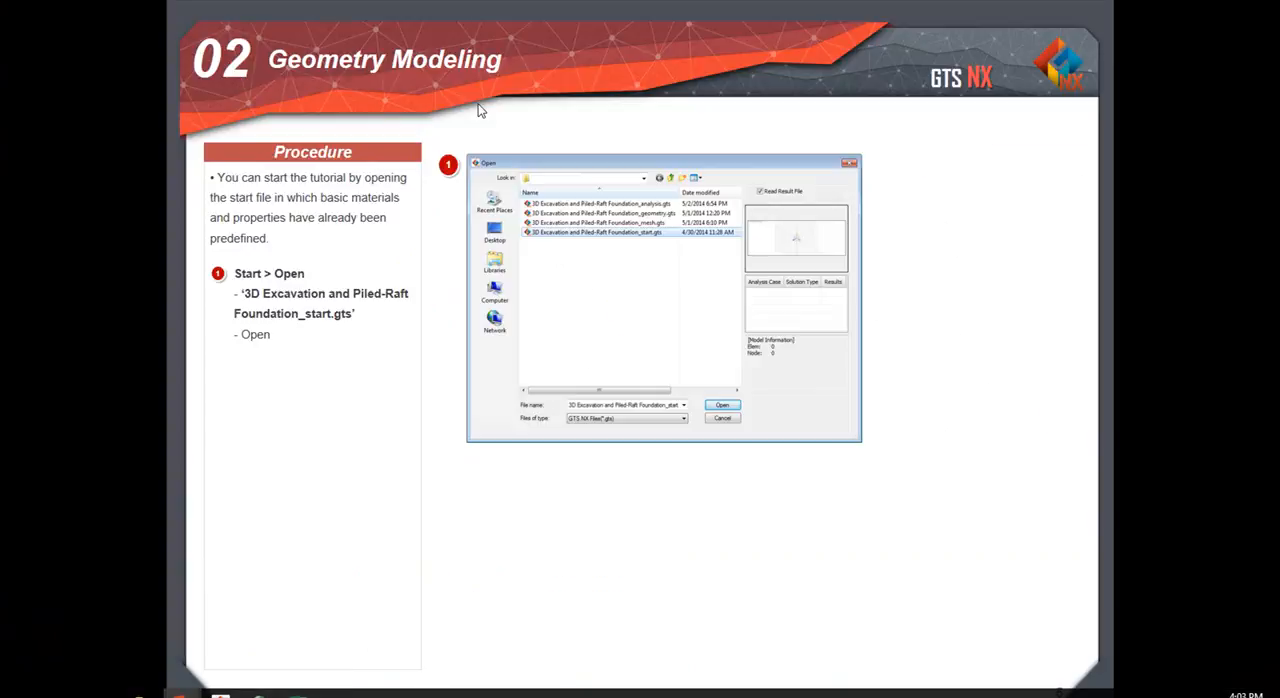
click(966, 418)
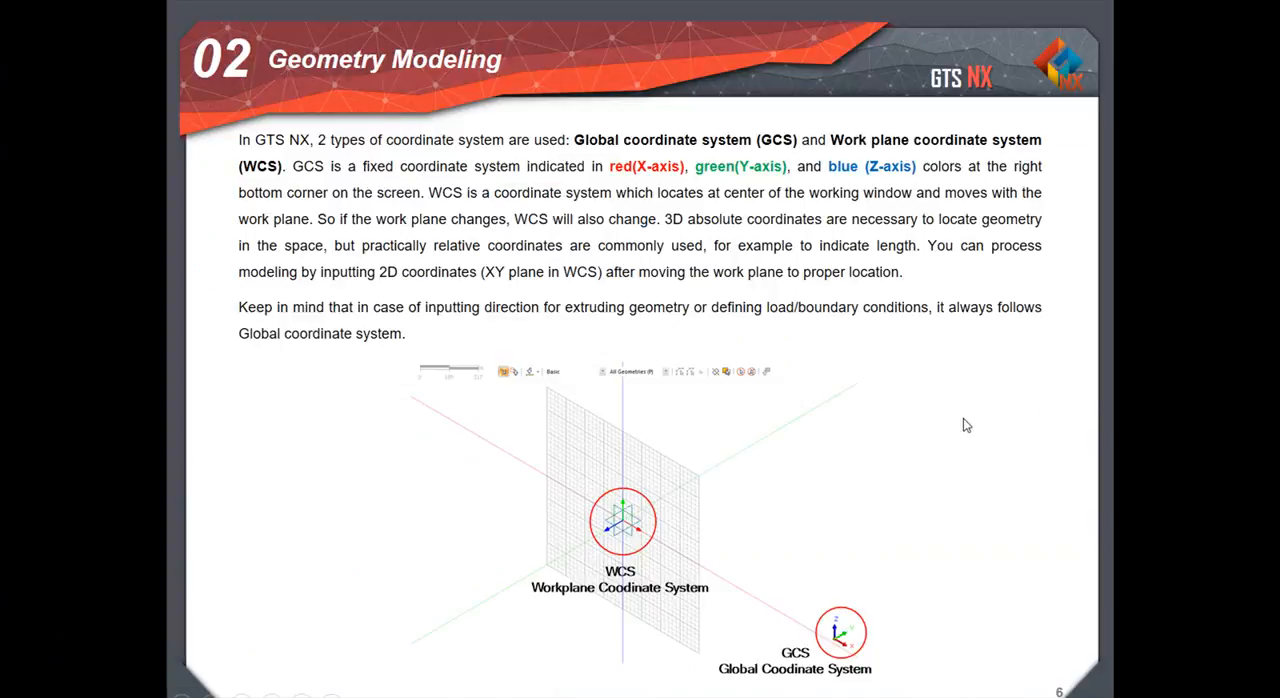
click(964, 420)
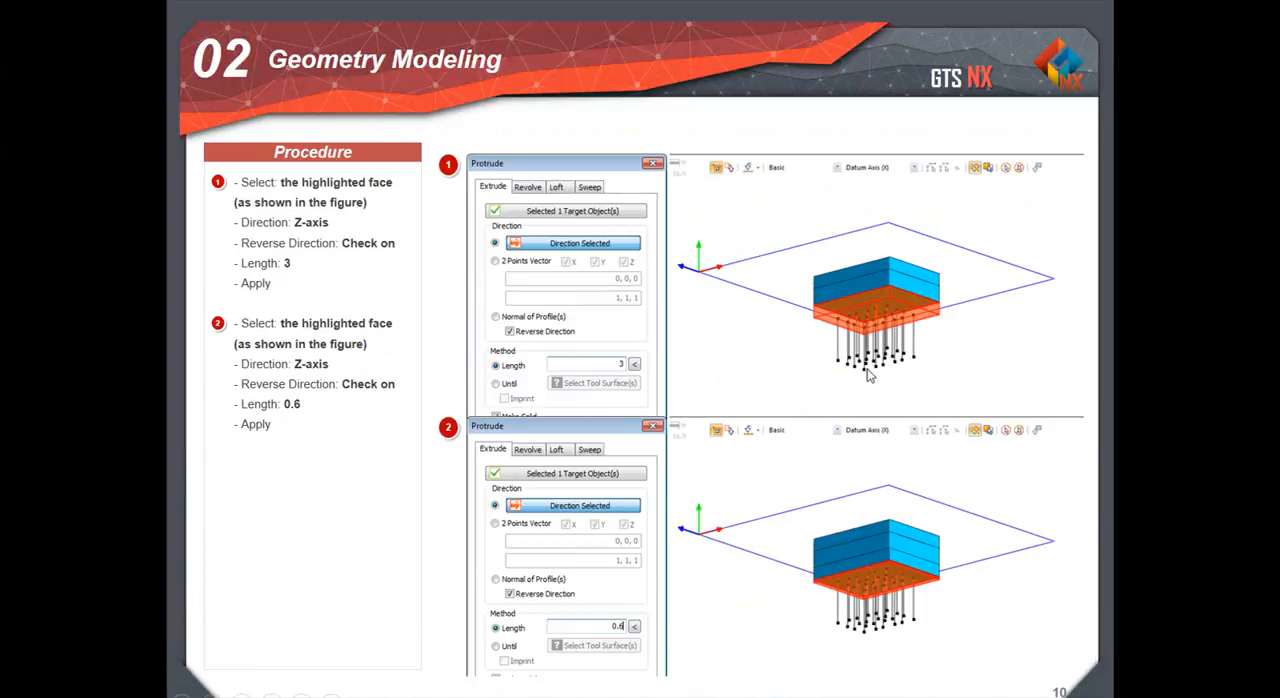